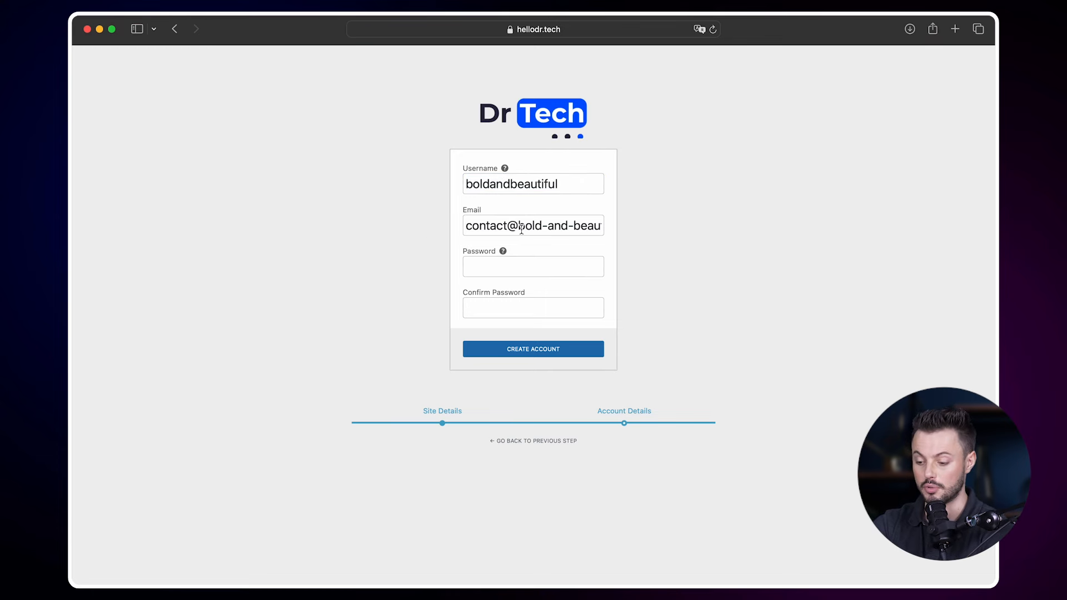
Fill in and confirm the account password, and create the account.
{"action": "left_click", "coordinate": [514, 261]}
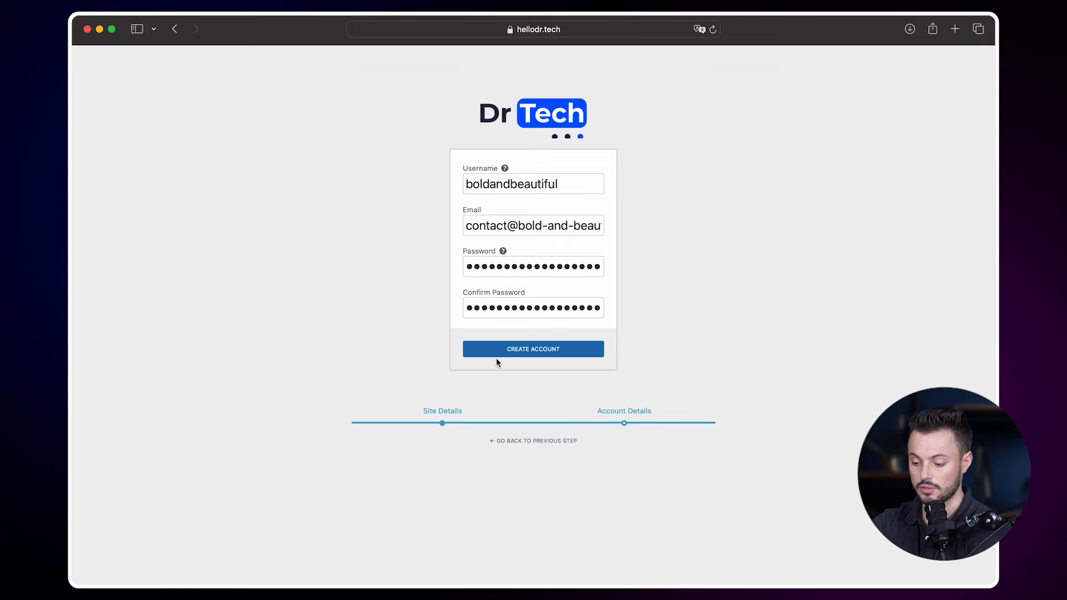
{"action": "left_click", "coordinate": [562, 354]}
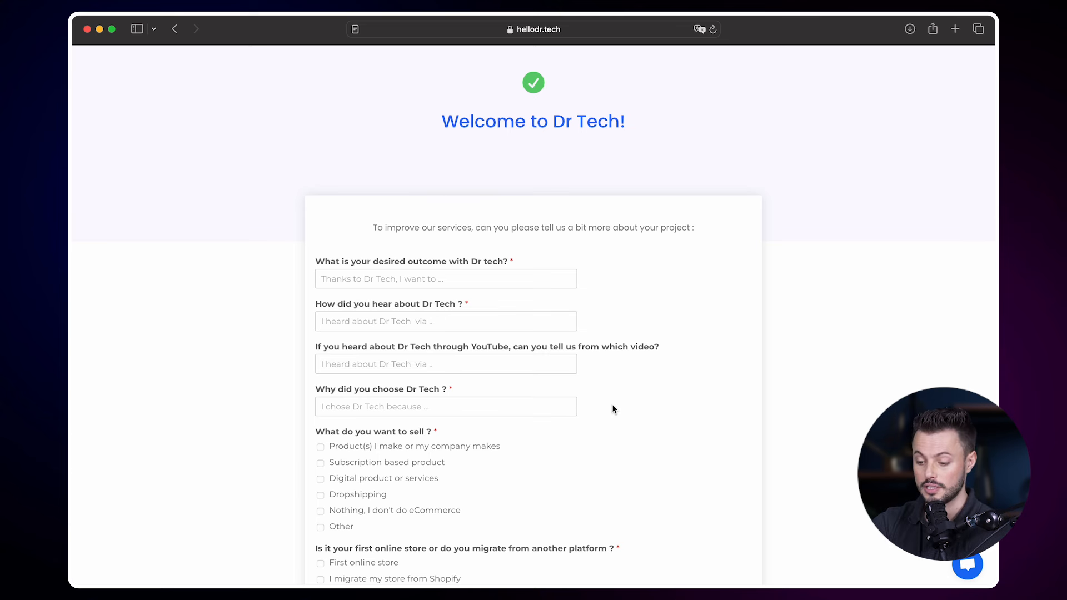
Answer the survey questions with "I want to sell online", "Youtube", "How to build your online store in less than 1h" and "Because it is easy to use".
{"action": "left_click", "coordinate": [468, 283]}
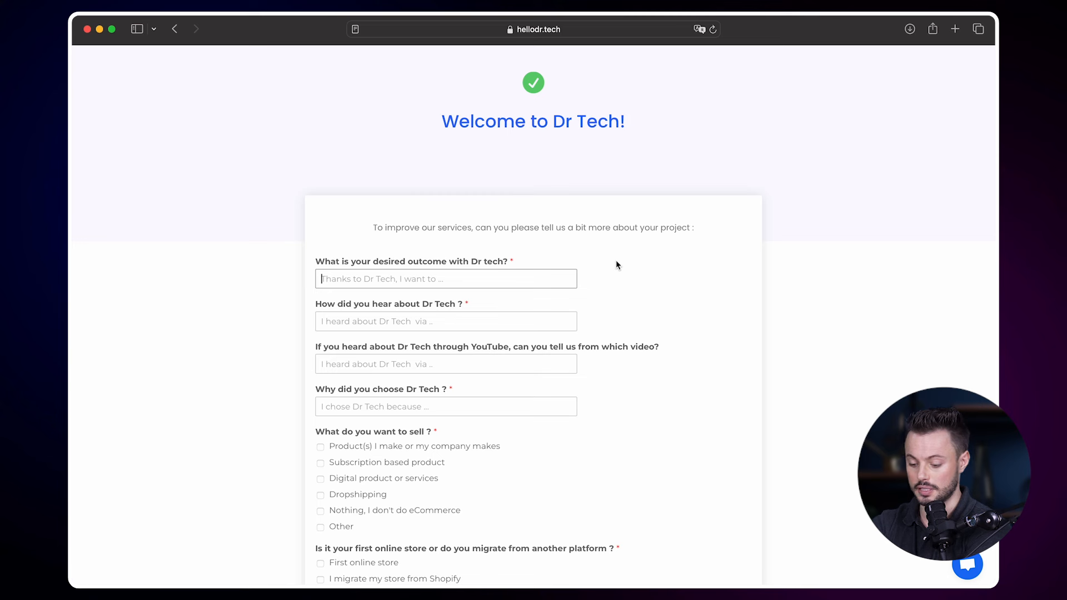
{"action": "type", "text": "I want to sell online"}
{"action": "left_click", "coordinate": [348, 321]}
{"action": "type", "text": "Youtube"}
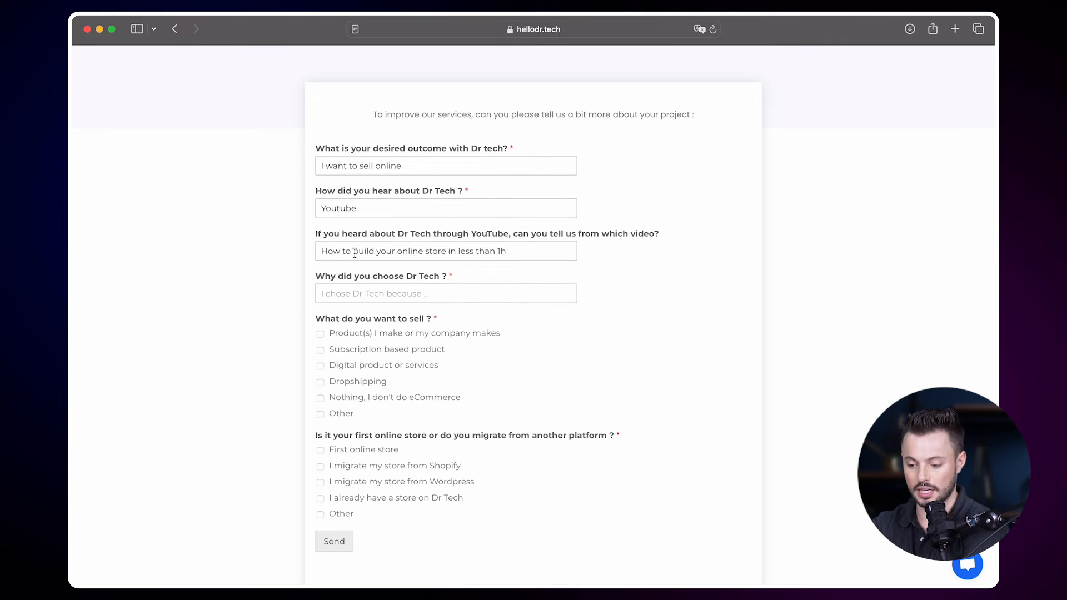
{"action": "scroll", "coordinate": [541, 305], "scroll_direction": "up", "scroll_amount": 1}
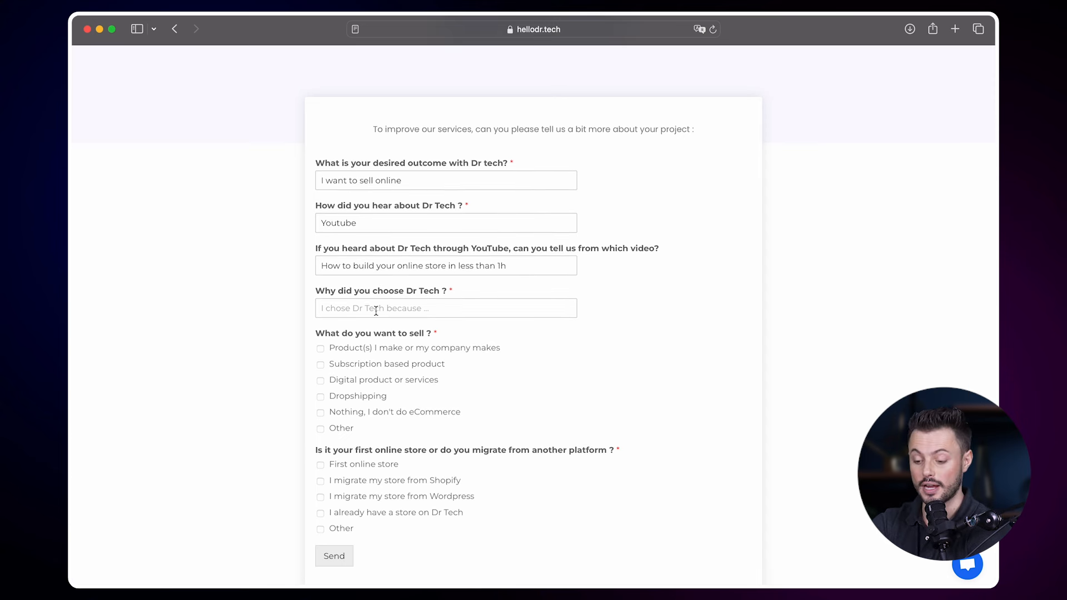
{"action": "left_click", "coordinate": [376, 311]}
{"action": "type", "text": "Because it is easy to use"}
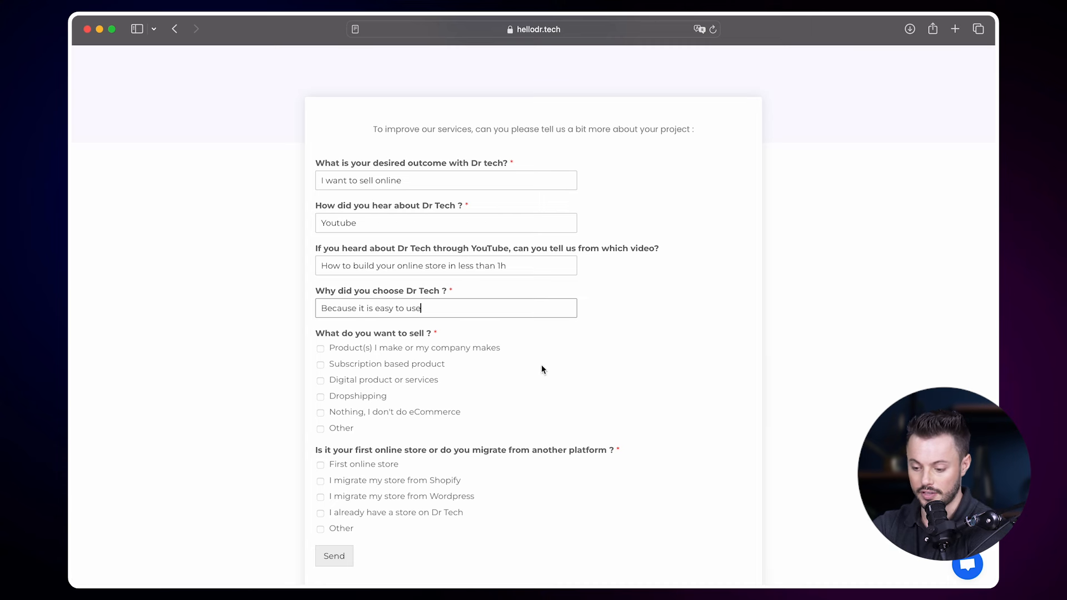
Choose "Product(s) I make or my company makes" and "First online store" in the survey, and send it.
{"action": "left_click", "coordinate": [448, 347]}
{"action": "scroll", "coordinate": [623, 388], "scroll_direction": "down", "scroll_amount": 1}
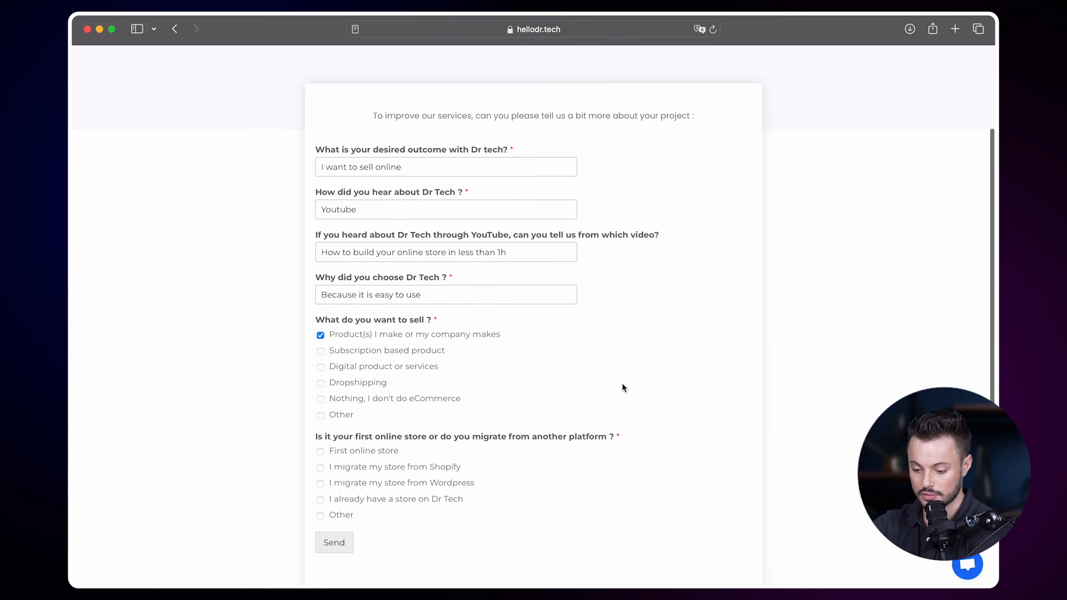
{"action": "left_click", "coordinate": [370, 452]}
{"action": "left_click", "coordinate": [333, 543]}
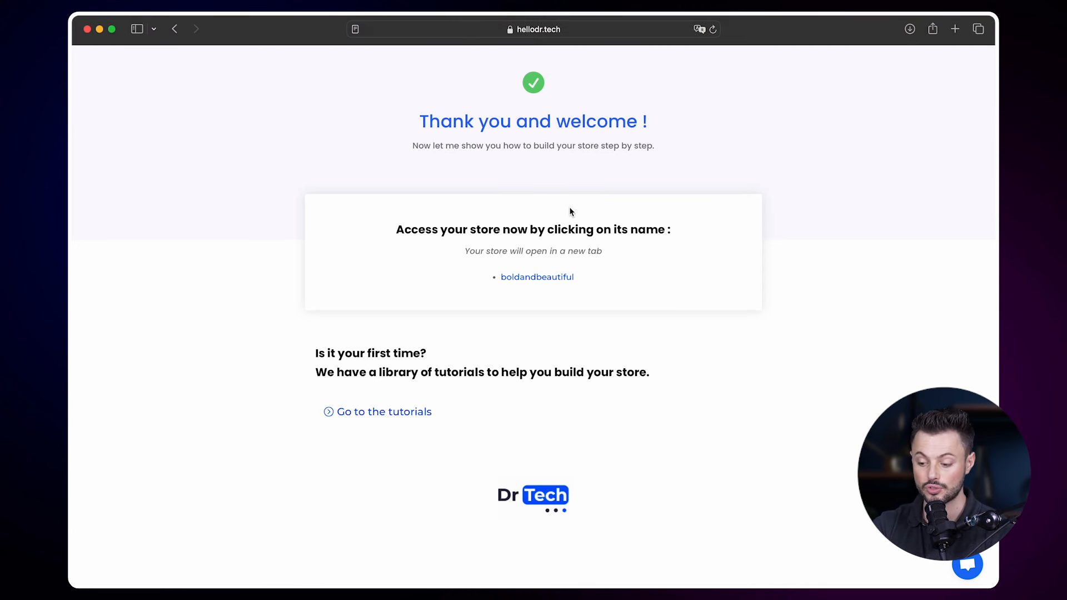
Open the boldandbeautiful store and choose to build it with a starter pack.
{"action": "left_click", "coordinate": [549, 279]}
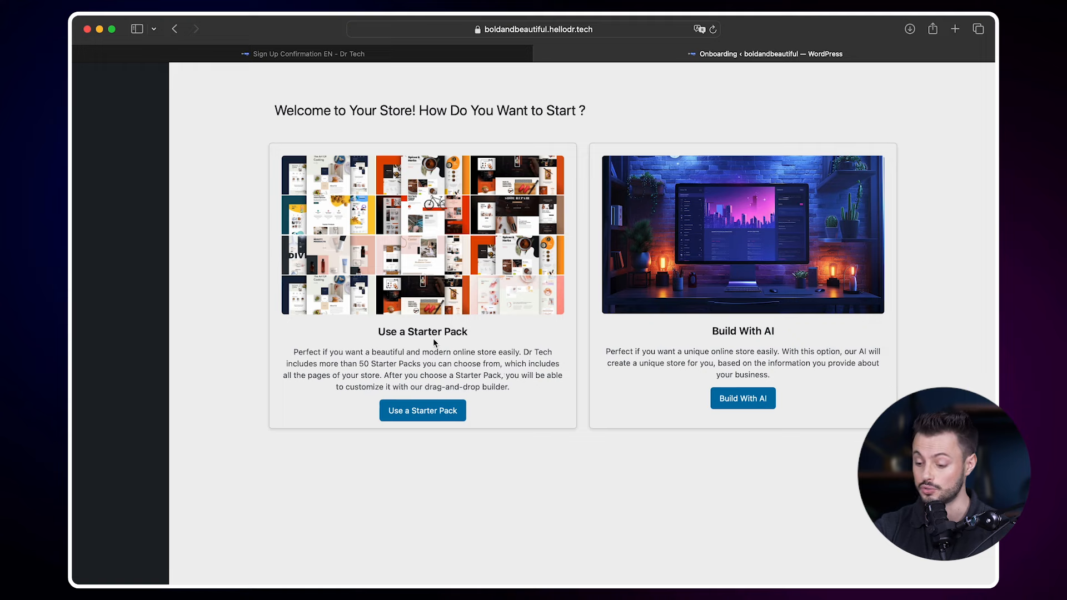
{"action": "left_click", "coordinate": [423, 410]}
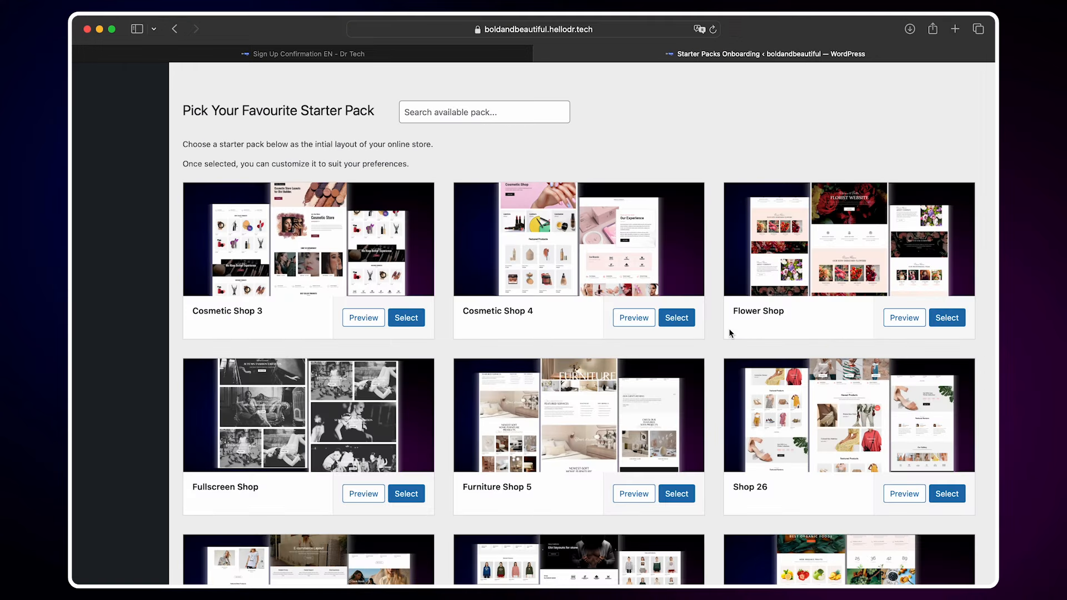
Browse the starter packs, preview the Shop 36 home page, and close the preview.
{"action": "scroll", "coordinate": [730, 333], "scroll_direction": "down", "scroll_amount": 5}
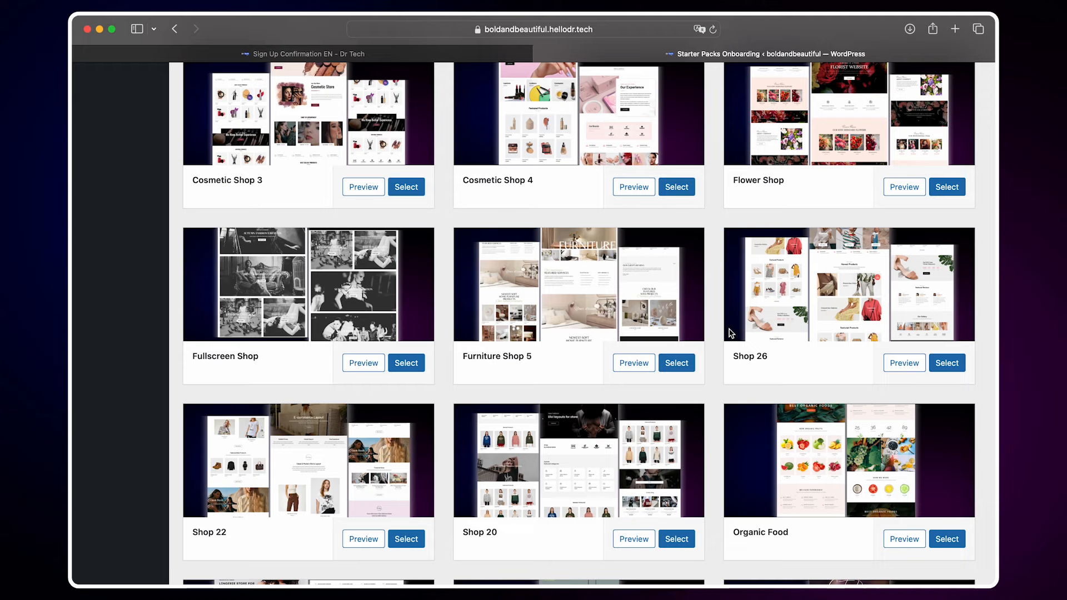
{"action": "scroll", "coordinate": [729, 333], "scroll_direction": "down", "scroll_amount": 4}
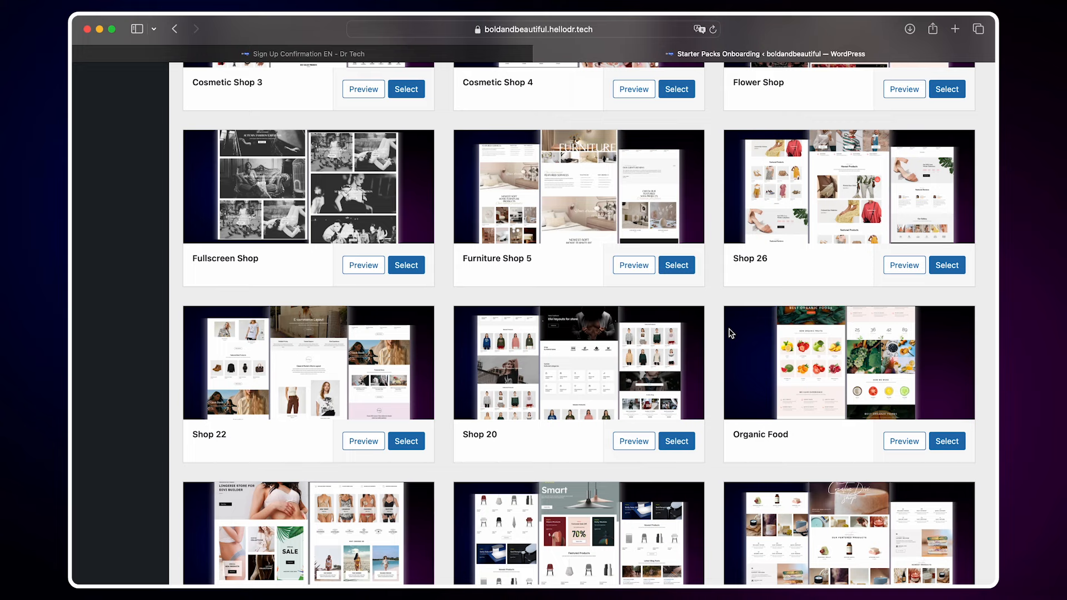
{"action": "scroll", "coordinate": [731, 332], "scroll_direction": "down", "scroll_amount": 7}
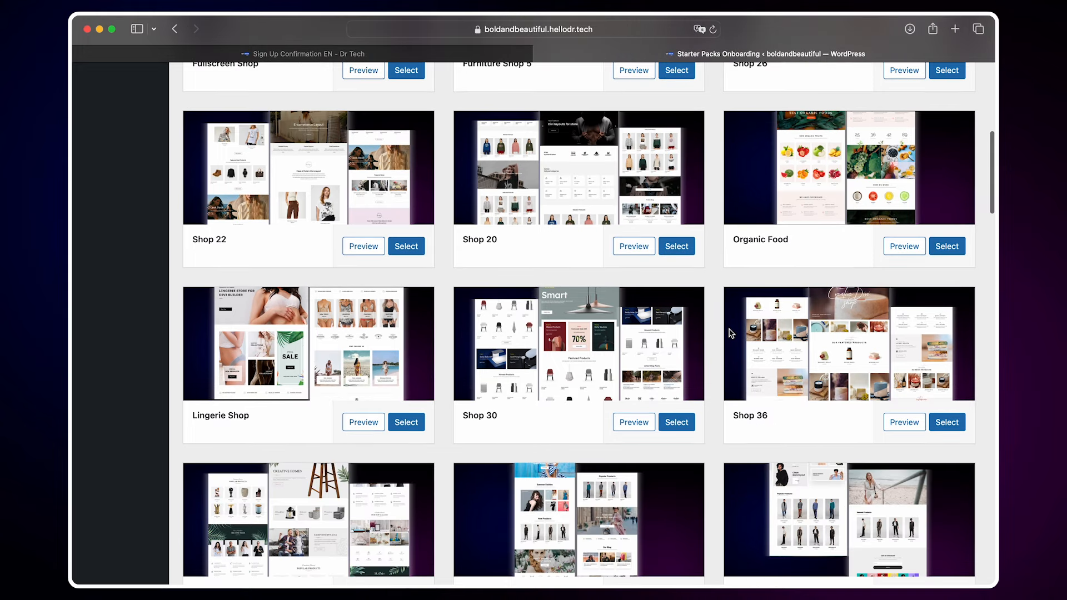
{"action": "left_click", "coordinate": [901, 426]}
{"action": "scroll", "coordinate": [531, 488], "scroll_direction": "down", "scroll_amount": 10}
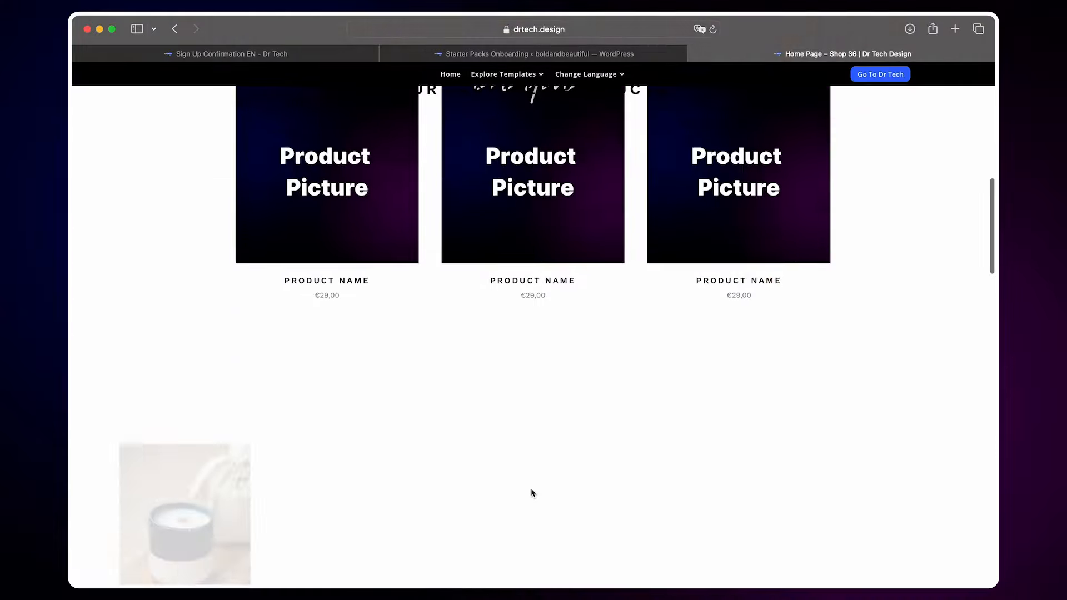
{"action": "scroll", "coordinate": [531, 488], "scroll_direction": "down", "scroll_amount": 8}
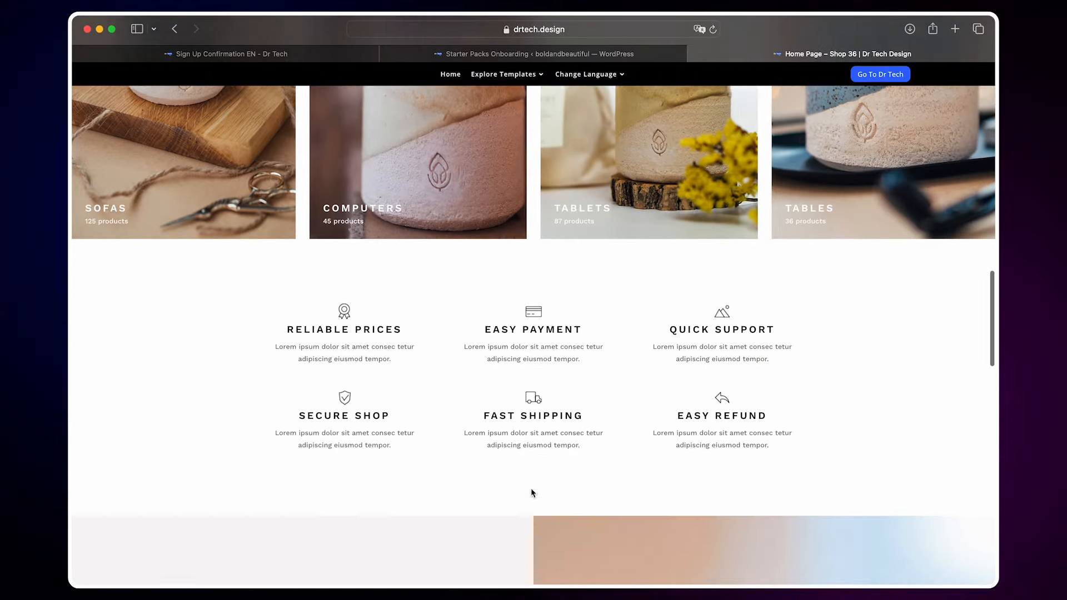
{"action": "scroll", "coordinate": [532, 488], "scroll_direction": "up", "scroll_amount": 6}
{"action": "scroll", "coordinate": [532, 488], "scroll_direction": "up", "scroll_amount": 15}
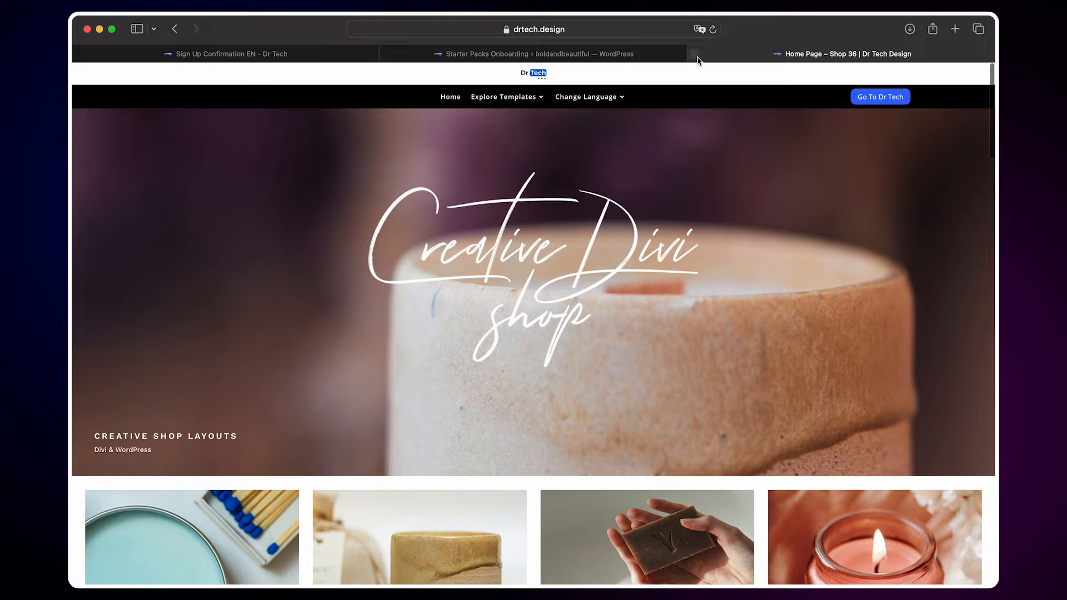
{"action": "left_click", "coordinate": [696, 54]}
Preview the Cosmetic Shop 5 starter pack, look through its home page sections, and close the preview.
{"action": "scroll", "coordinate": [444, 295], "scroll_direction": "down", "scroll_amount": 7}
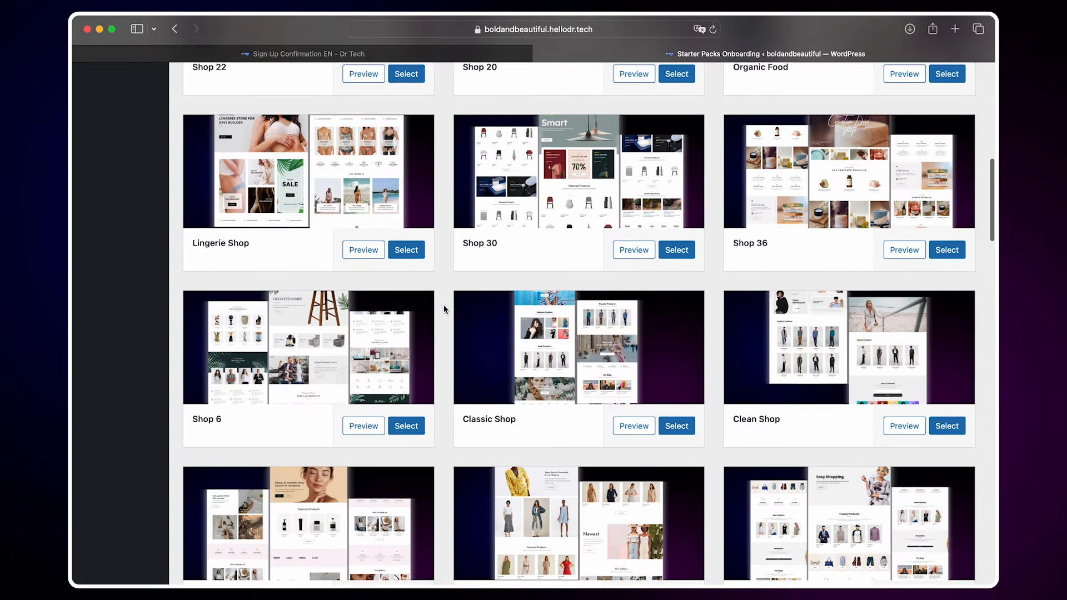
{"action": "scroll", "coordinate": [444, 306], "scroll_direction": "down", "scroll_amount": 1}
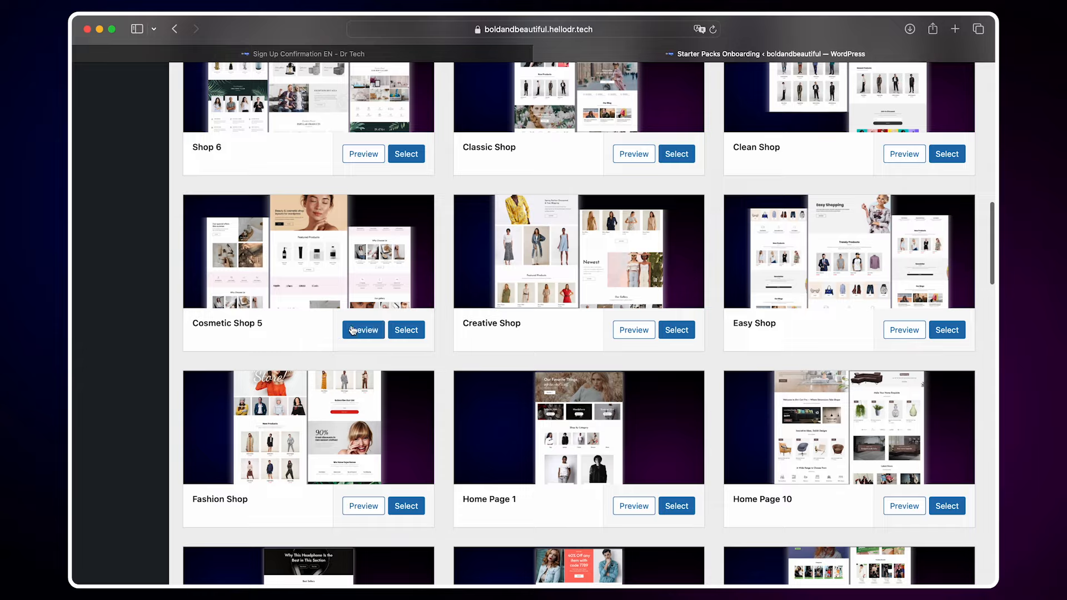
{"action": "left_click", "coordinate": [374, 326]}
{"action": "scroll", "coordinate": [770, 293], "scroll_direction": "down", "scroll_amount": 5}
{"action": "scroll", "coordinate": [771, 292], "scroll_direction": "down", "scroll_amount": 8}
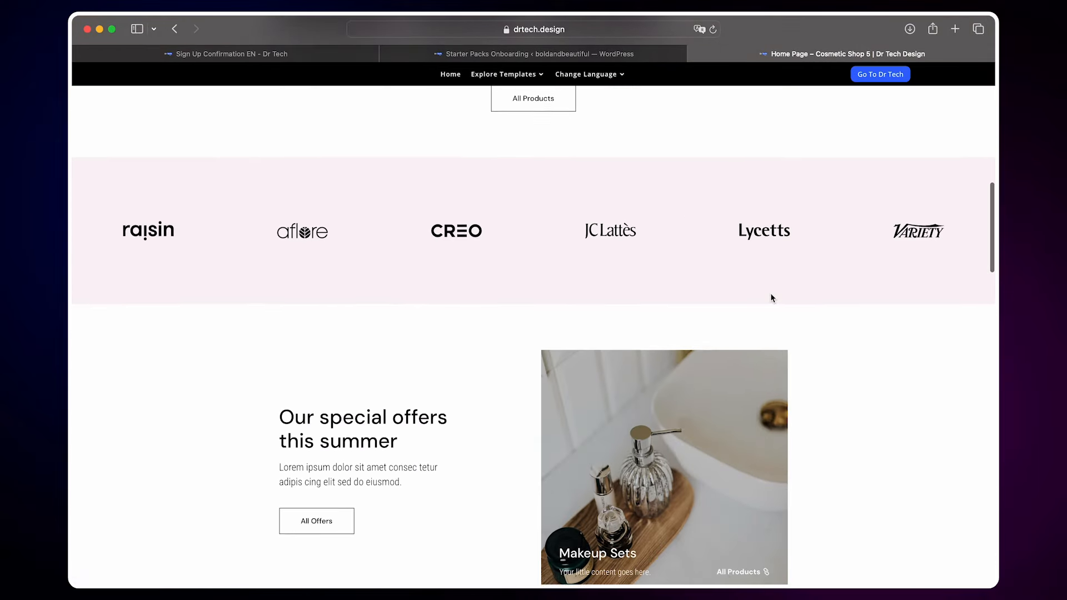
{"action": "scroll", "coordinate": [865, 411], "scroll_direction": "down", "scroll_amount": 4}
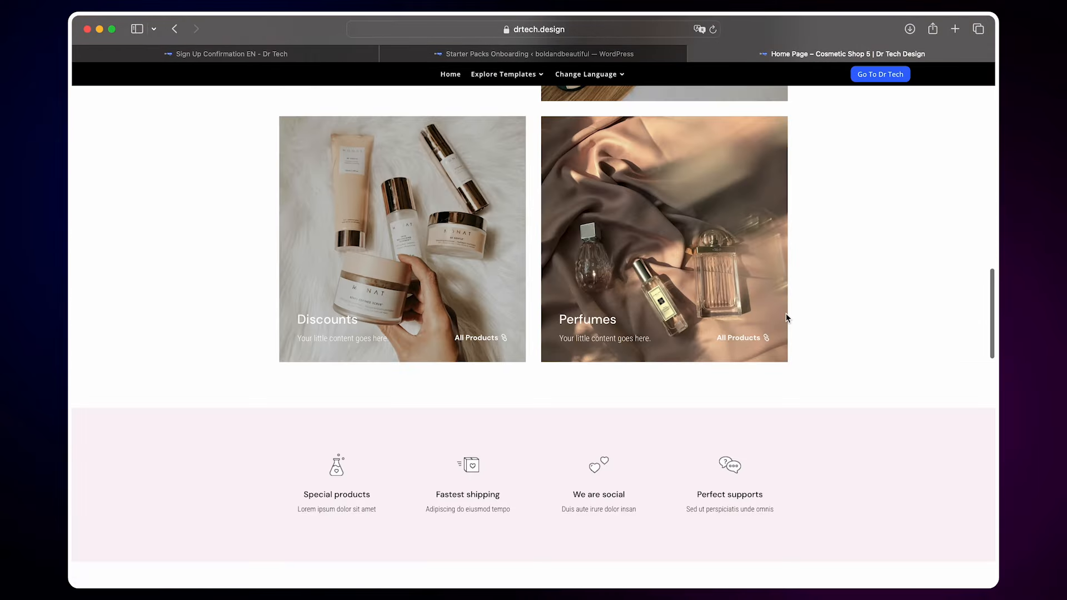
{"action": "scroll", "coordinate": [812, 369], "scroll_direction": "down", "scroll_amount": 8}
{"action": "scroll", "coordinate": [794, 402], "scroll_direction": "down", "scroll_amount": 6}
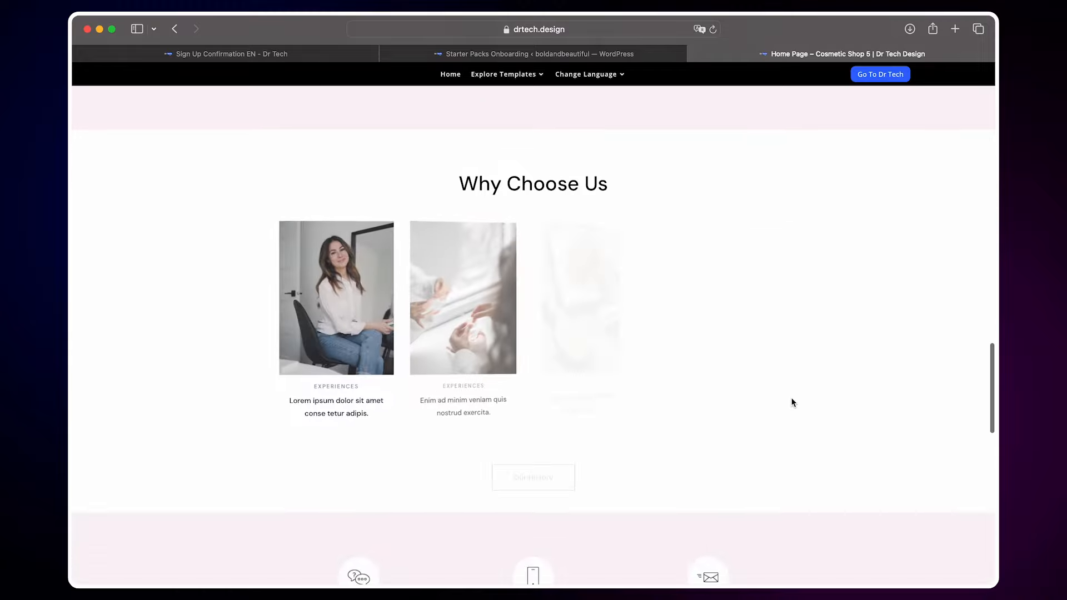
{"action": "scroll", "coordinate": [695, 439], "scroll_direction": "up", "scroll_amount": 20}
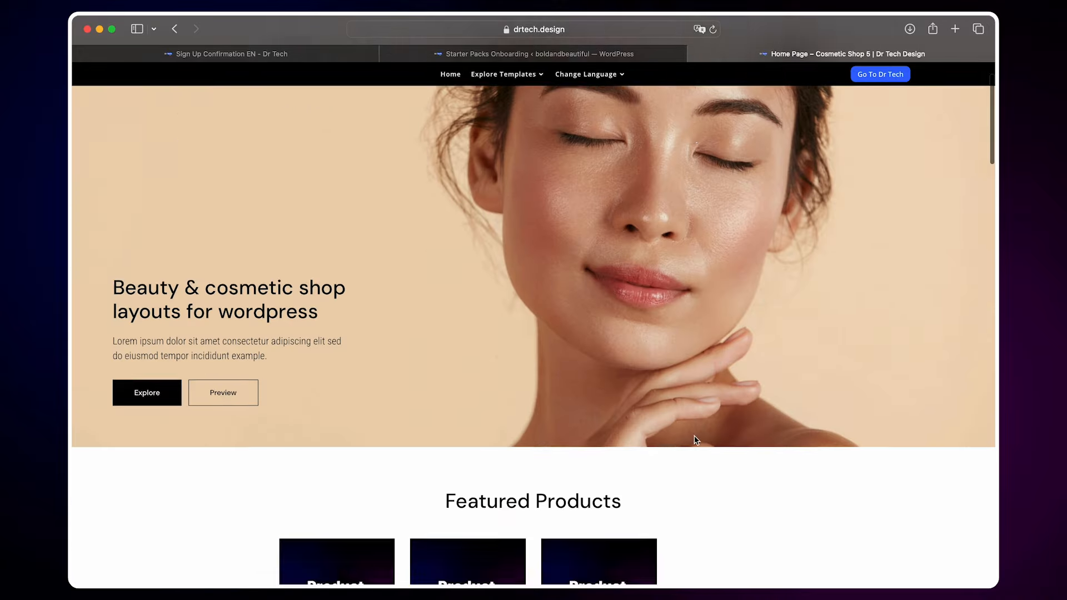
{"action": "left_click", "coordinate": [695, 54]}
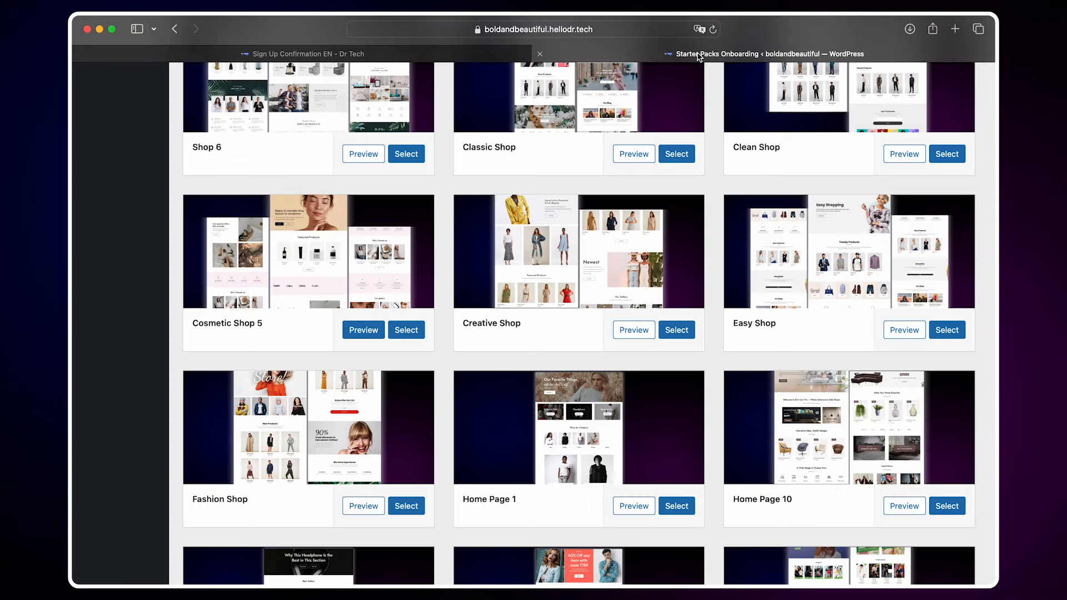
Select the Cosmetic Shop 4 starter pack as the store's initial layout.
{"action": "scroll", "coordinate": [726, 272], "scroll_direction": "down", "scroll_amount": 3}
{"action": "scroll", "coordinate": [726, 272], "scroll_direction": "down", "scroll_amount": 5}
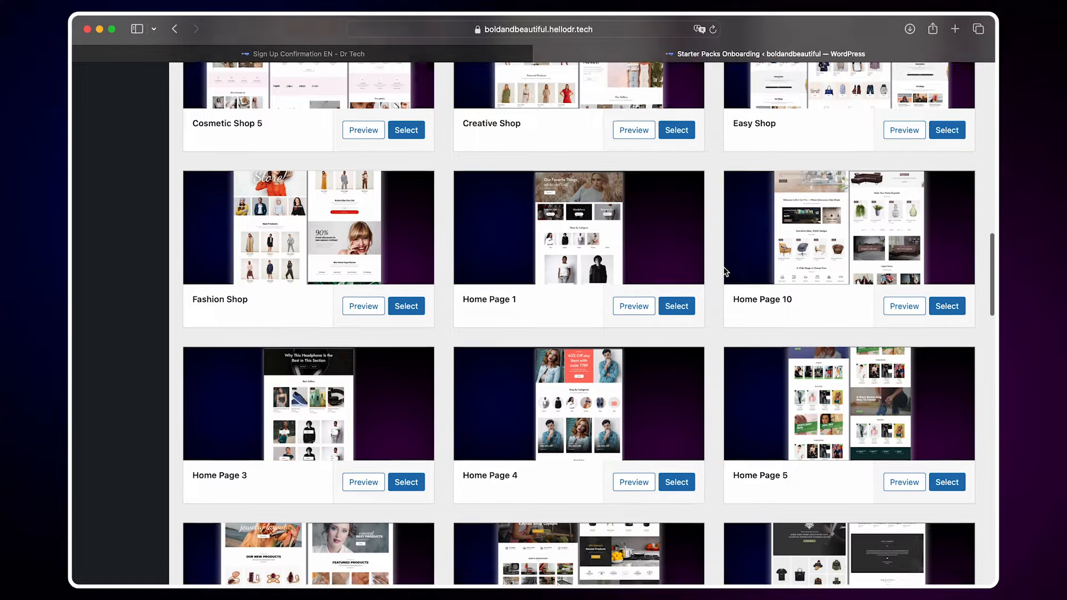
{"action": "scroll", "coordinate": [725, 271], "scroll_direction": "up", "scroll_amount": 4}
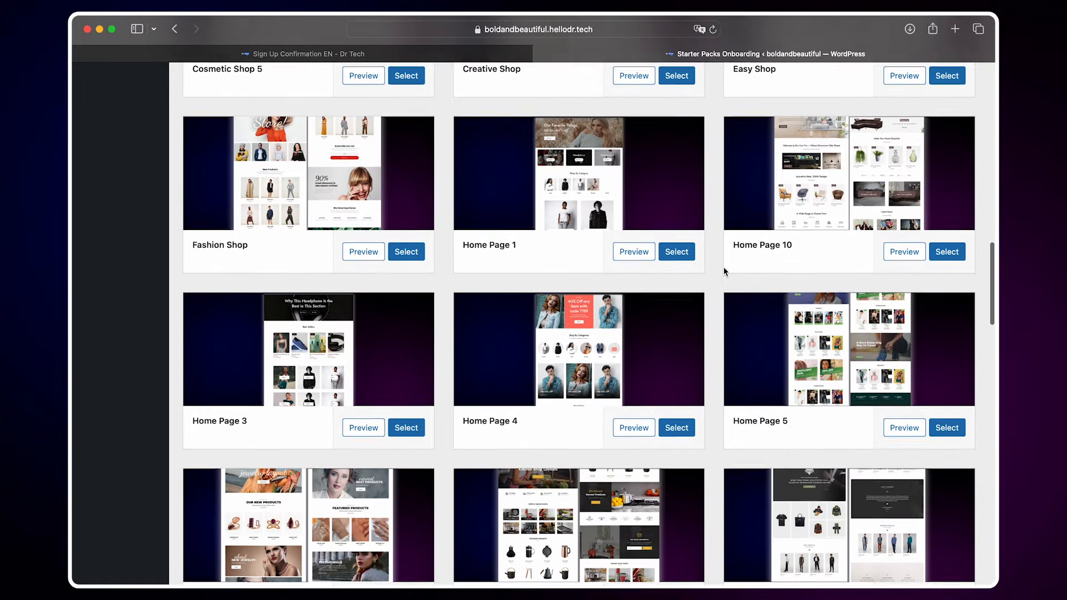
{"action": "scroll", "coordinate": [725, 272], "scroll_direction": "up", "scroll_amount": 6}
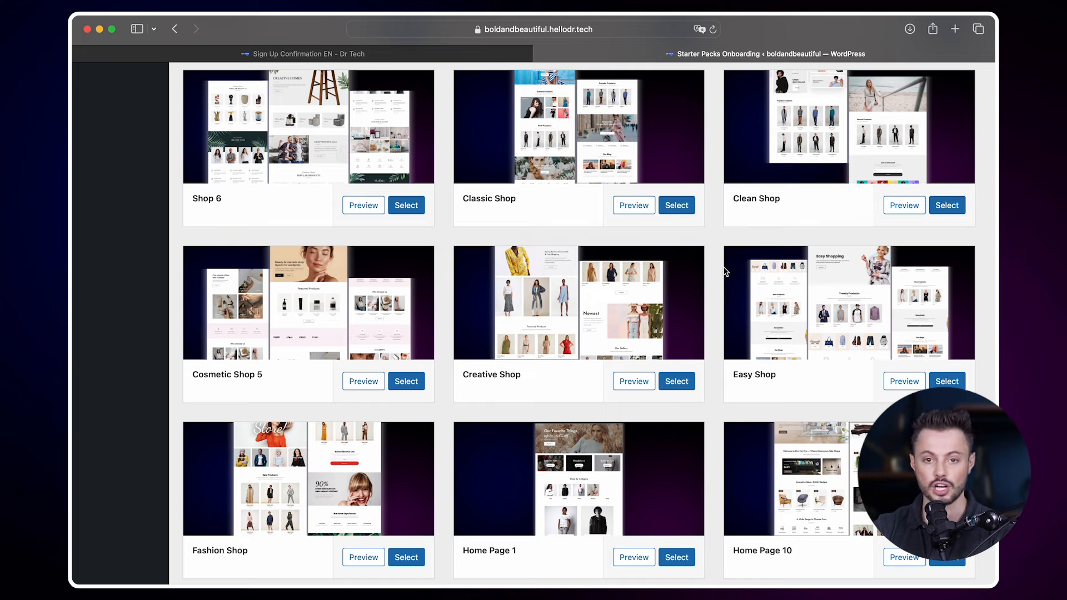
{"action": "scroll", "coordinate": [725, 272], "scroll_direction": "up", "scroll_amount": 5}
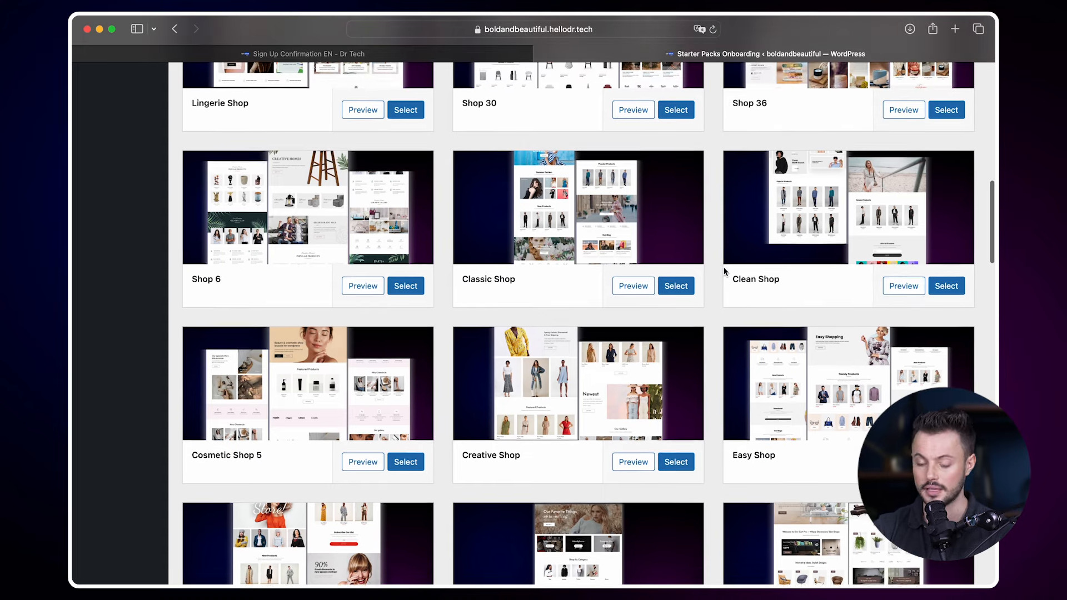
{"action": "scroll", "coordinate": [725, 272], "scroll_direction": "up", "scroll_amount": 5}
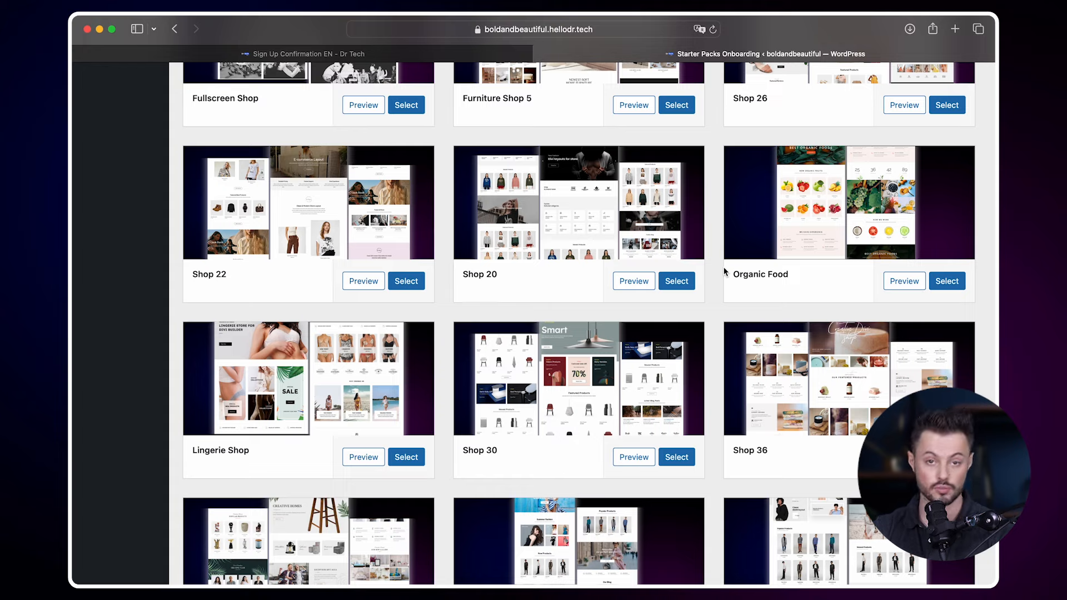
{"action": "scroll", "coordinate": [725, 272], "scroll_direction": "up", "scroll_amount": 5}
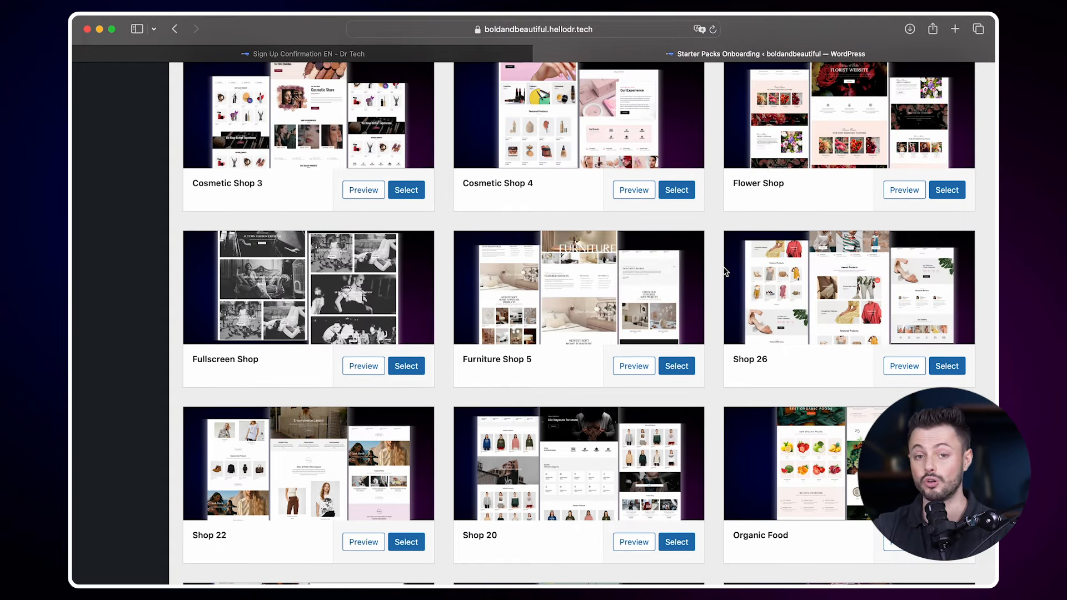
{"action": "scroll", "coordinate": [725, 271], "scroll_direction": "up", "scroll_amount": 2}
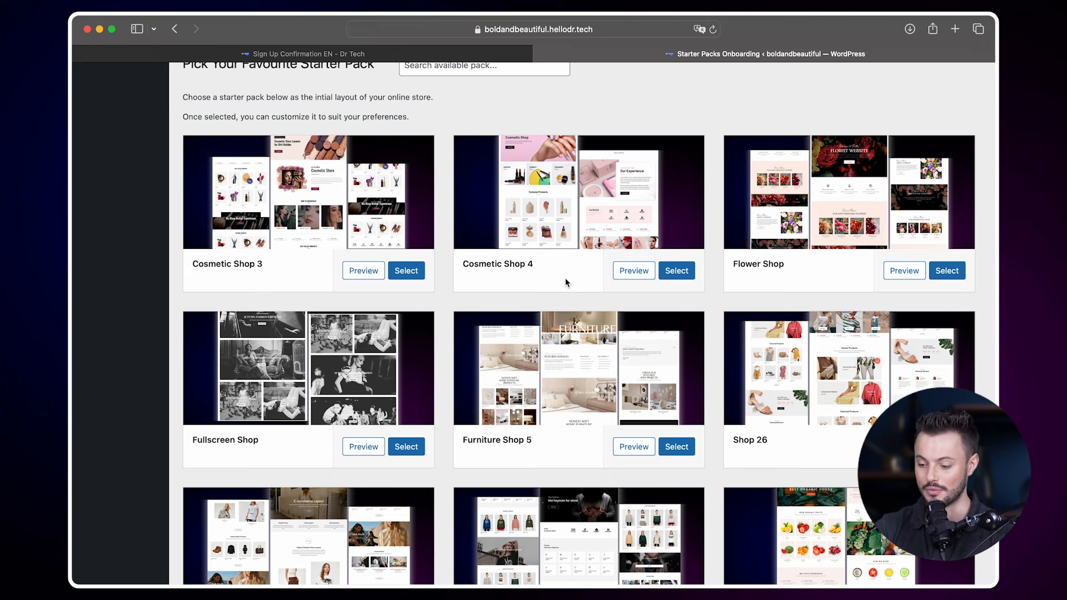
{"action": "left_click", "coordinate": [676, 271]}
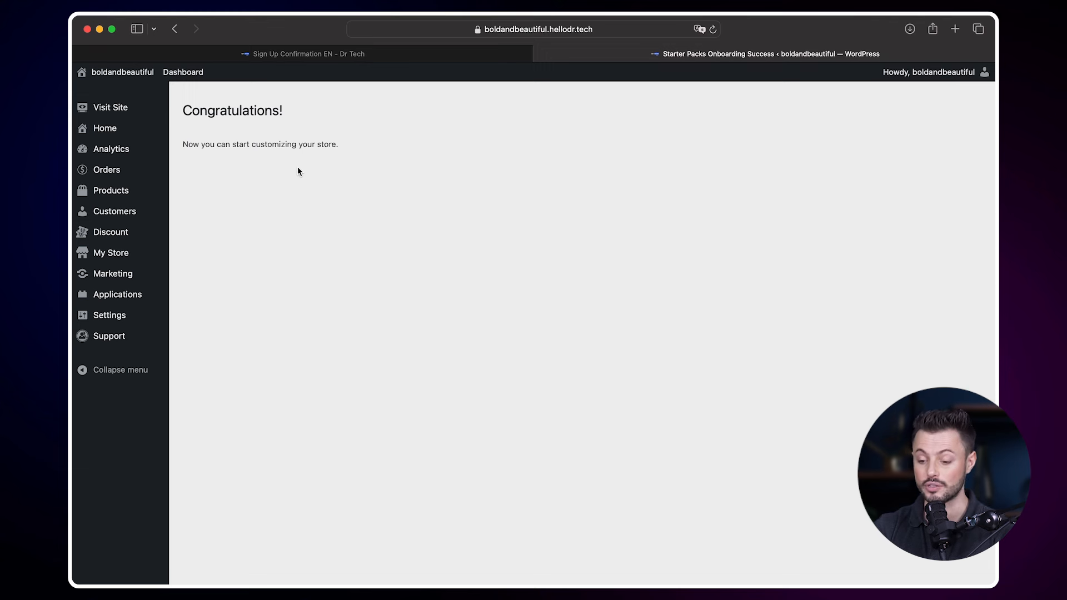
Visit the new store's site and look through the home page sections.
{"action": "left_click", "coordinate": [121, 111]}
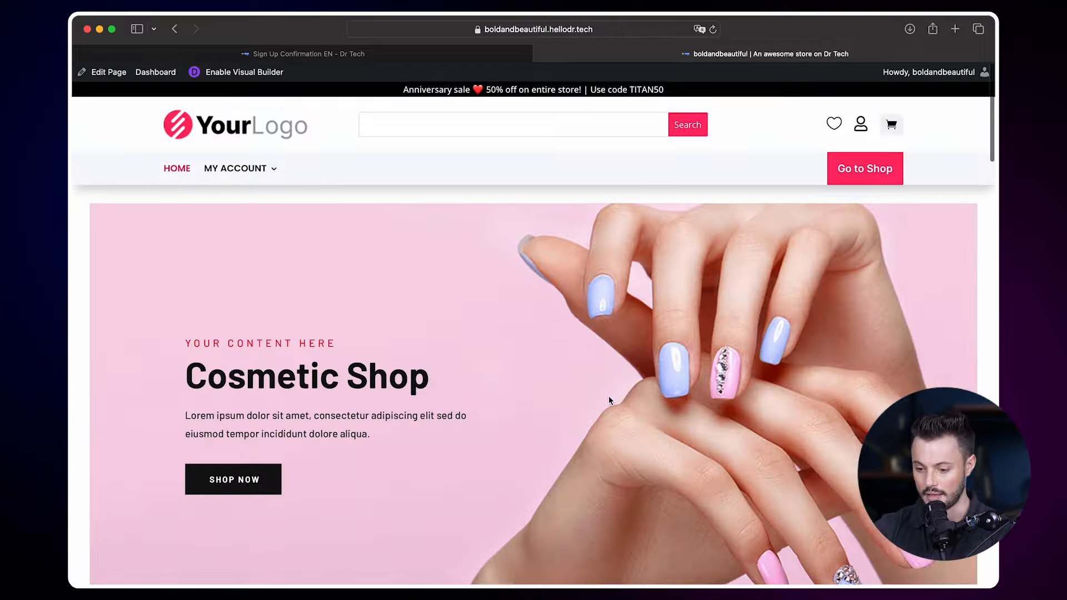
{"action": "scroll", "coordinate": [615, 439], "scroll_direction": "down", "scroll_amount": 5}
{"action": "scroll", "coordinate": [615, 439], "scroll_direction": "down", "scroll_amount": 10}
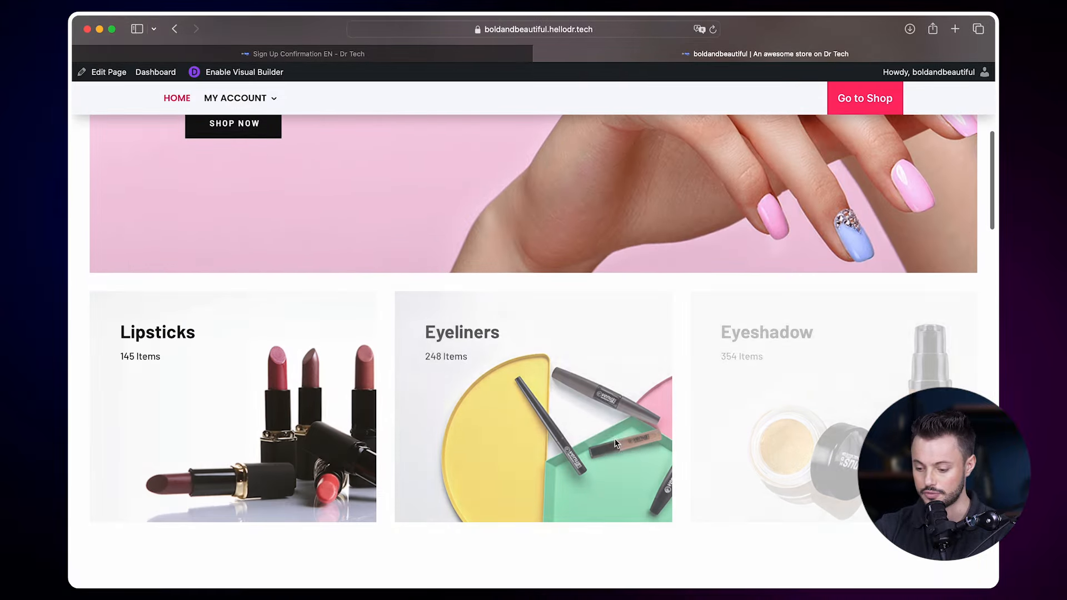
{"action": "scroll", "coordinate": [616, 443], "scroll_direction": "down", "scroll_amount": 15}
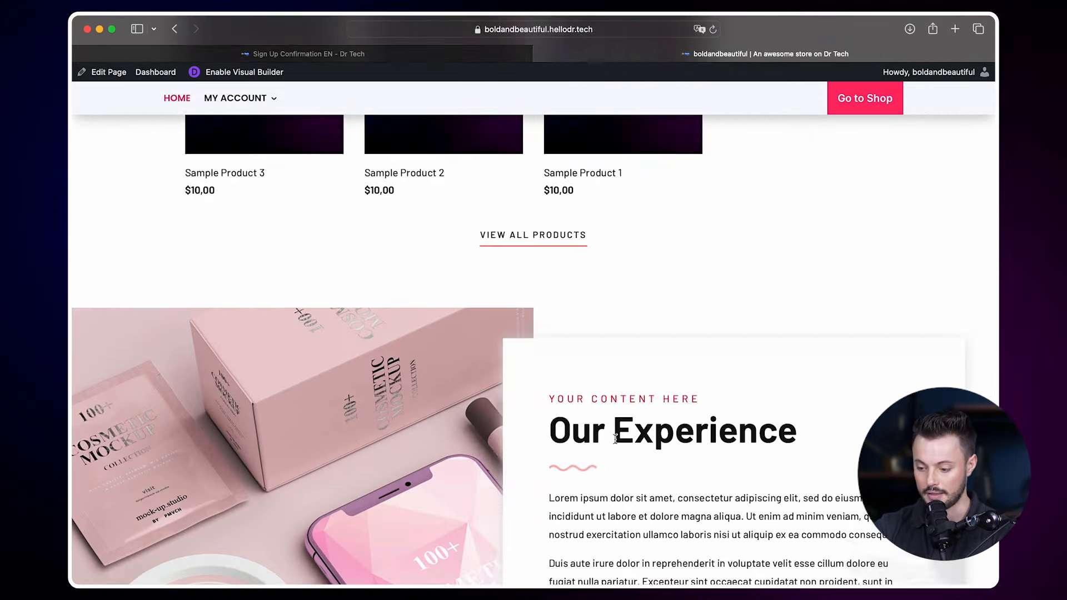
{"action": "scroll", "coordinate": [615, 439], "scroll_direction": "down", "scroll_amount": 5}
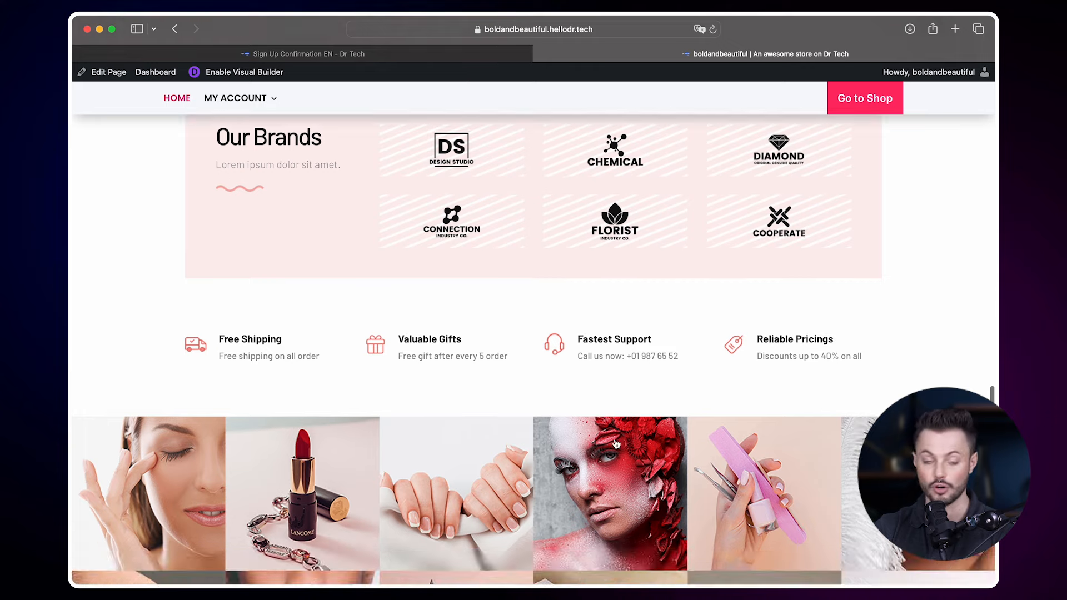
Add a product category named Lipstick with a description covering its vibrant color, hyaluronic acid hydration and range of shades.
{"action": "scroll", "coordinate": [616, 443], "scroll_direction": "up", "scroll_amount": 20}
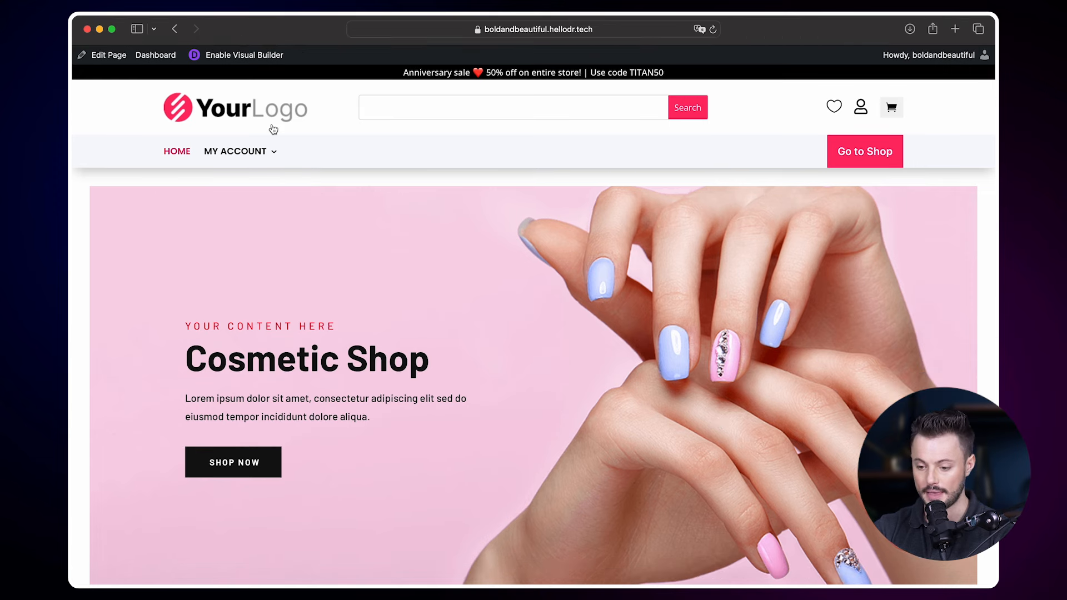
{"action": "left_click", "coordinate": [157, 56]}
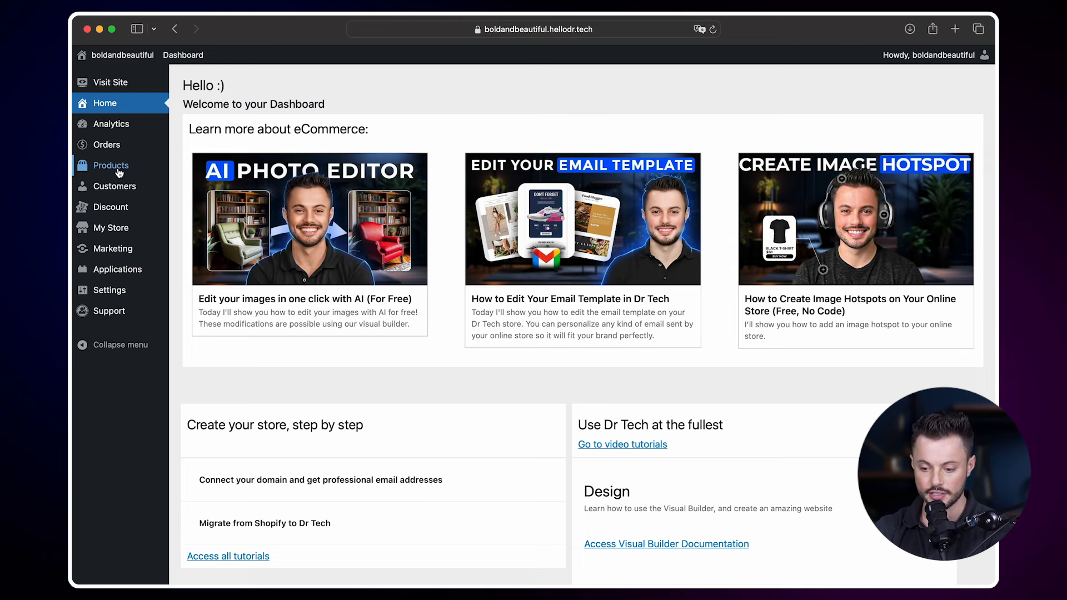
{"action": "mouse_move", "coordinate": [115, 169]}
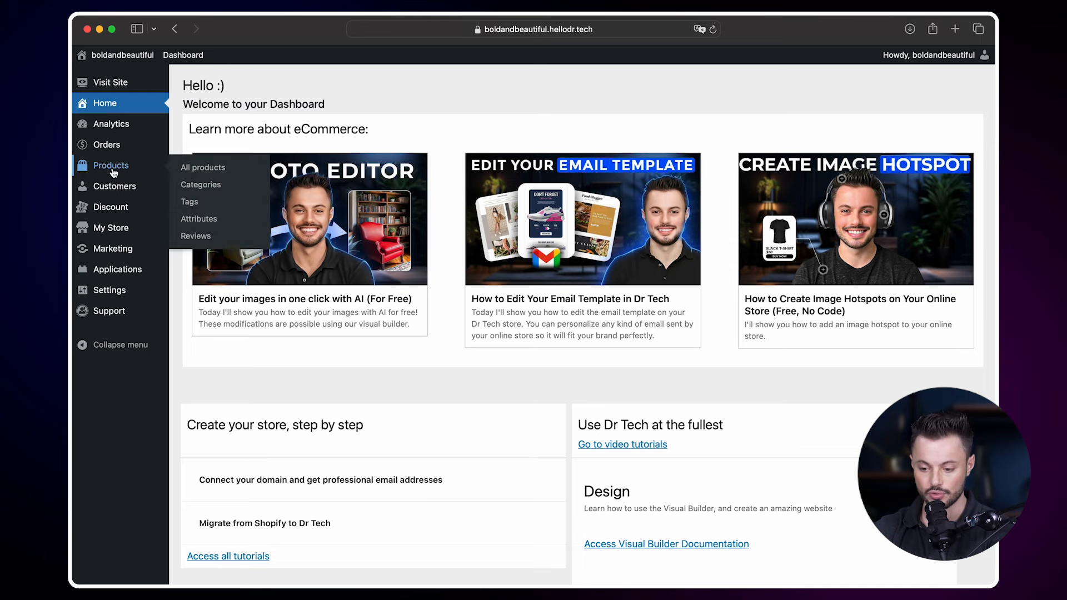
{"action": "left_click", "coordinate": [205, 187]}
{"action": "left_click", "coordinate": [307, 255]}
{"action": "type", "text": "Lipstick"}
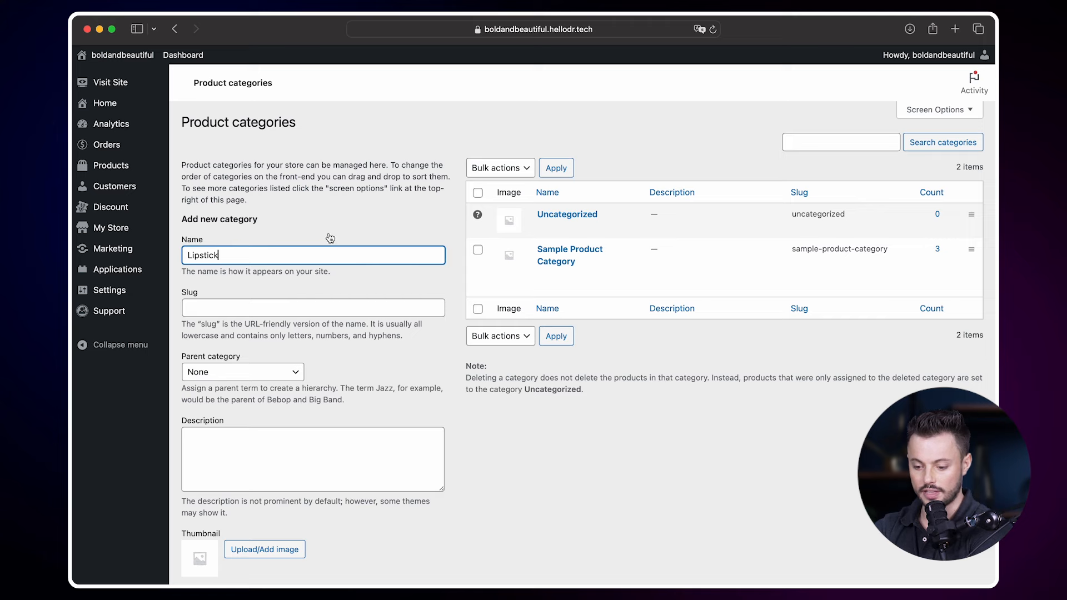
{"action": "scroll", "coordinate": [337, 365], "scroll_direction": "down", "scroll_amount": 1}
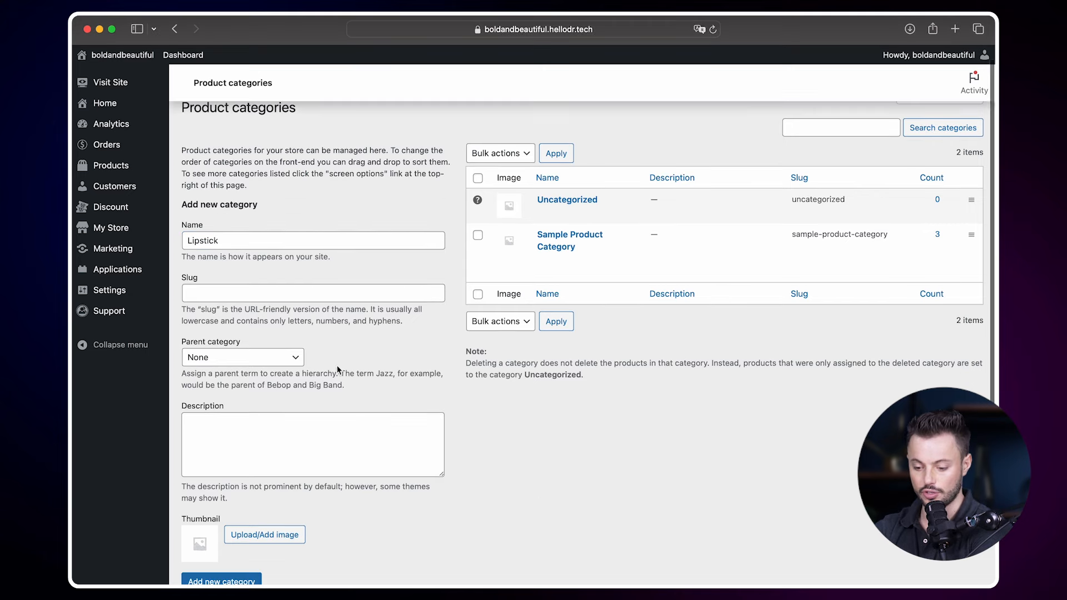
{"action": "left_click", "coordinate": [341, 427]}
{"action": "type", "text": "Discover our lipstick, a vibrant blend of color and hydration tailored for modern women aged 25-35. Formulated with hyaluronic acid, it ensures long-lasting moisture and comfort, keeping your lips soft for up to 8 hours. Available in a range of shades, it’s the perfect addition to your makeup routine."}
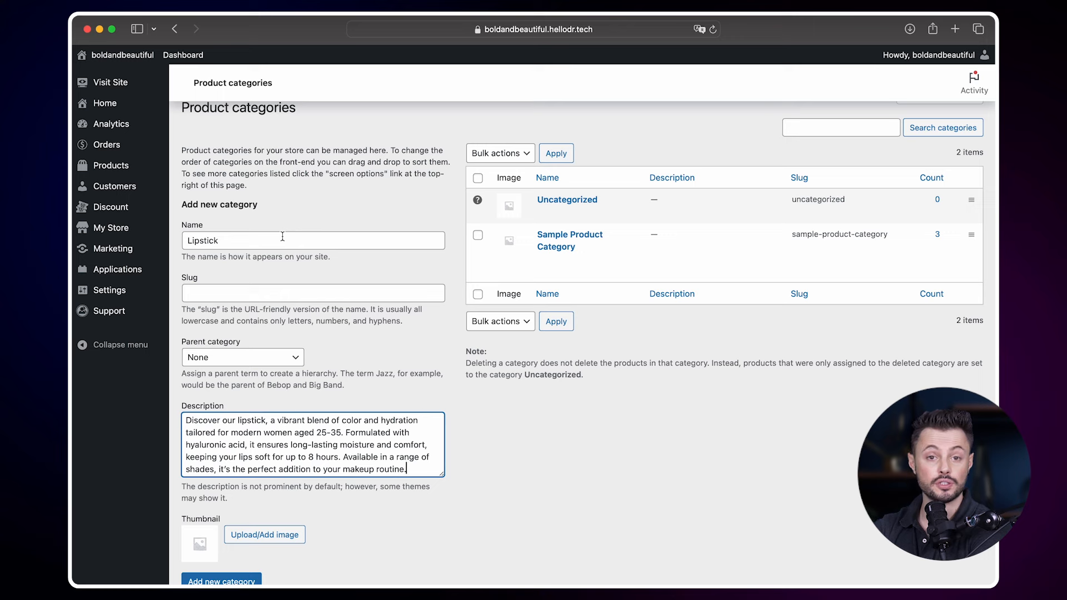
{"action": "left_click", "coordinate": [230, 580]}
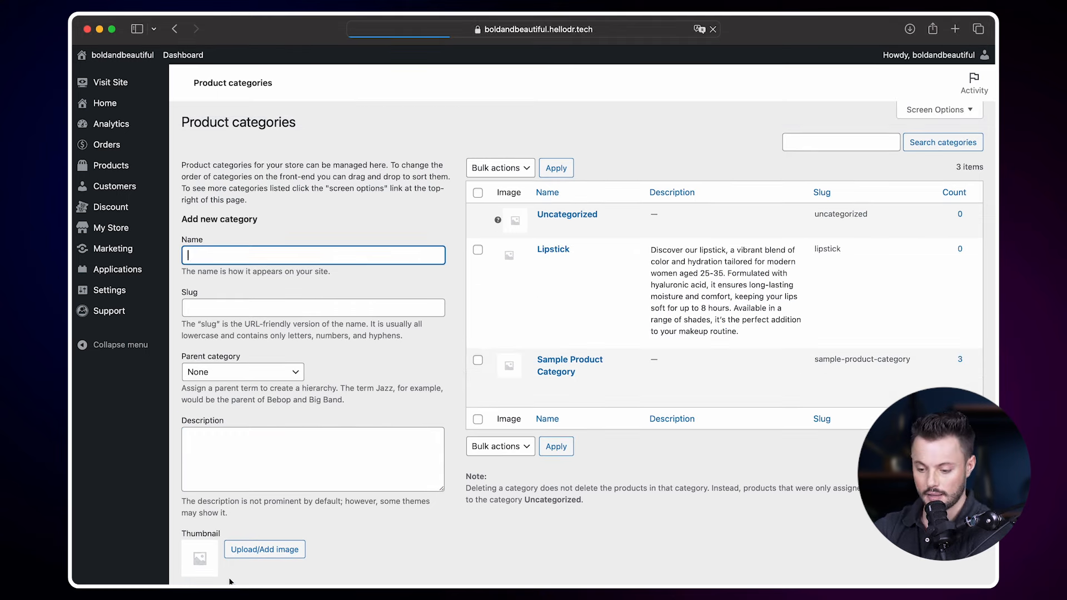
Add a product category named Perfume with a description of the innovative perfume collection, its scents and stylish bottles.
{"action": "type", "text": "Perfume"}
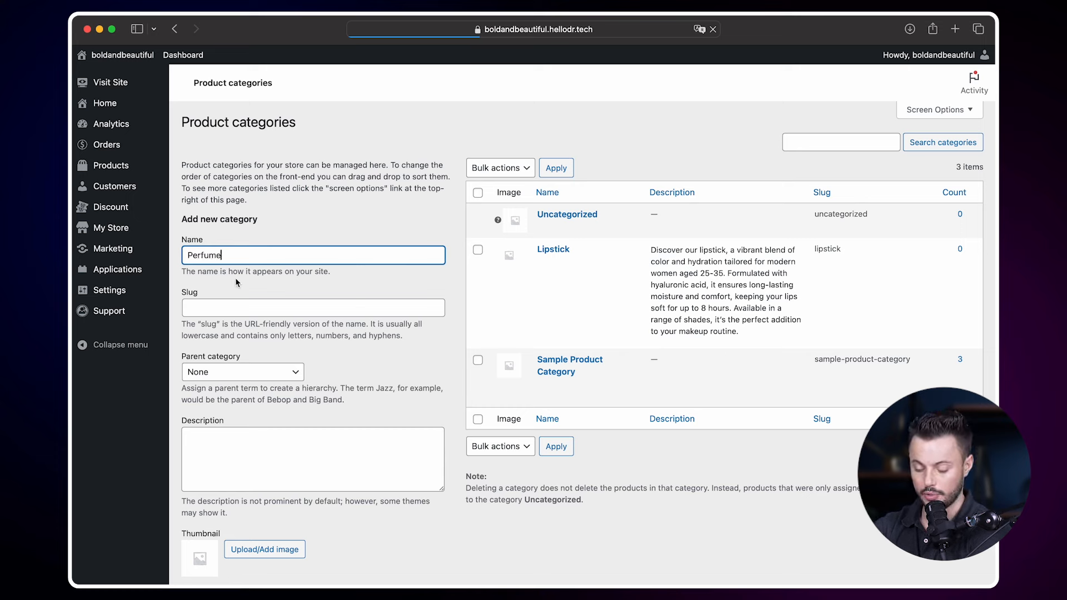
{"action": "left_click", "coordinate": [347, 444]}
{"action": "type", "text": "Discover our innovative perfume collection, featuring unique blends designed for the bold and beautiful. Empower your individuality with scents perfect for any occasion, from daytime elegance to evening allure. Enjoy long-lasting fragrances housed in stylish bottles that elevate your vanity or bag."}
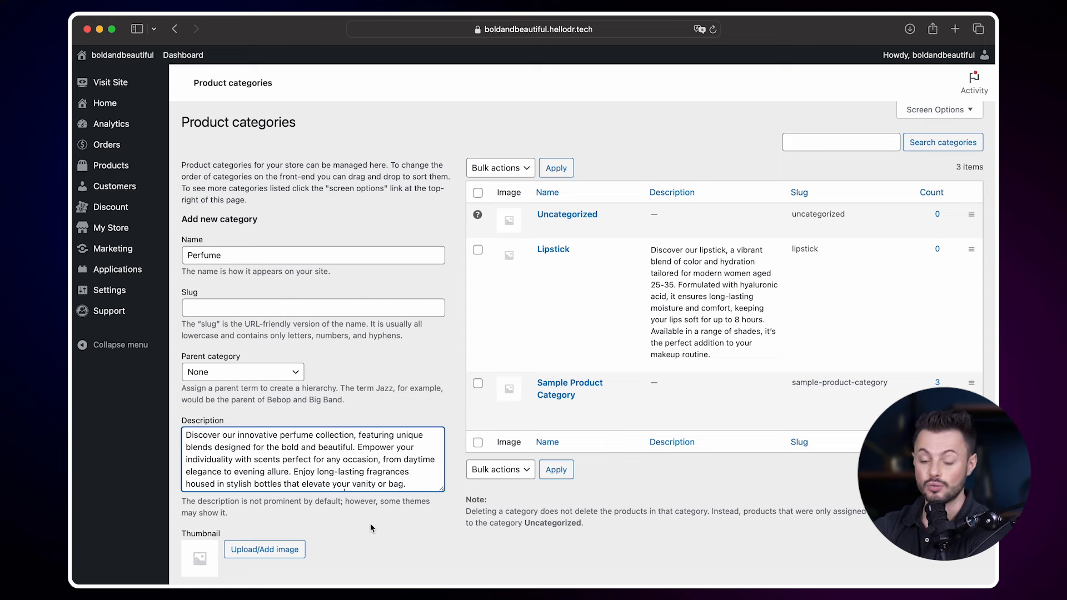
{"action": "scroll", "coordinate": [371, 527], "scroll_direction": "down", "scroll_amount": 1}
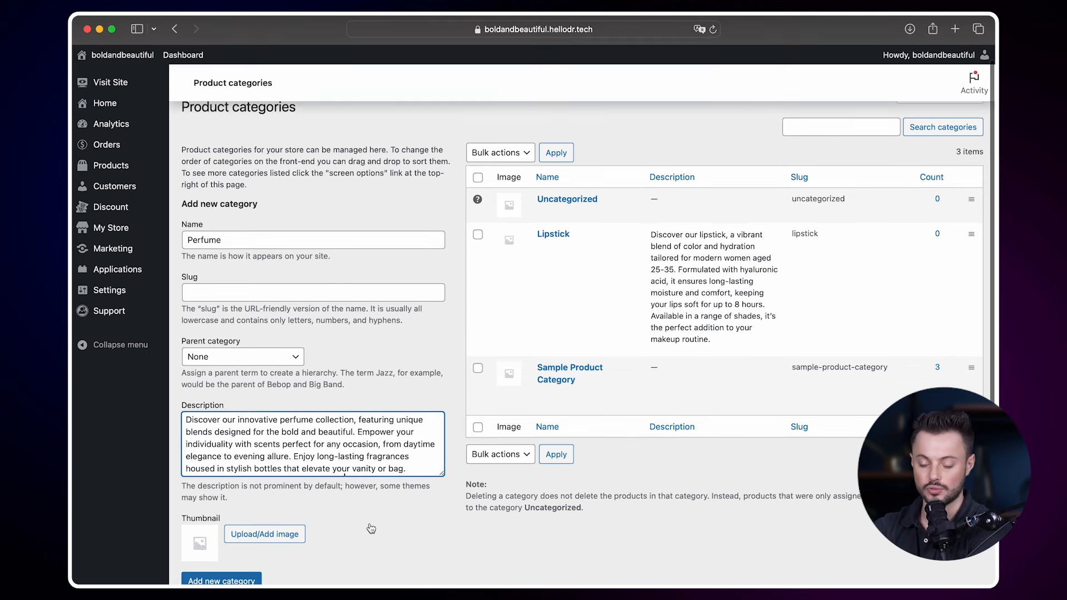
{"action": "left_click", "coordinate": [223, 581]}
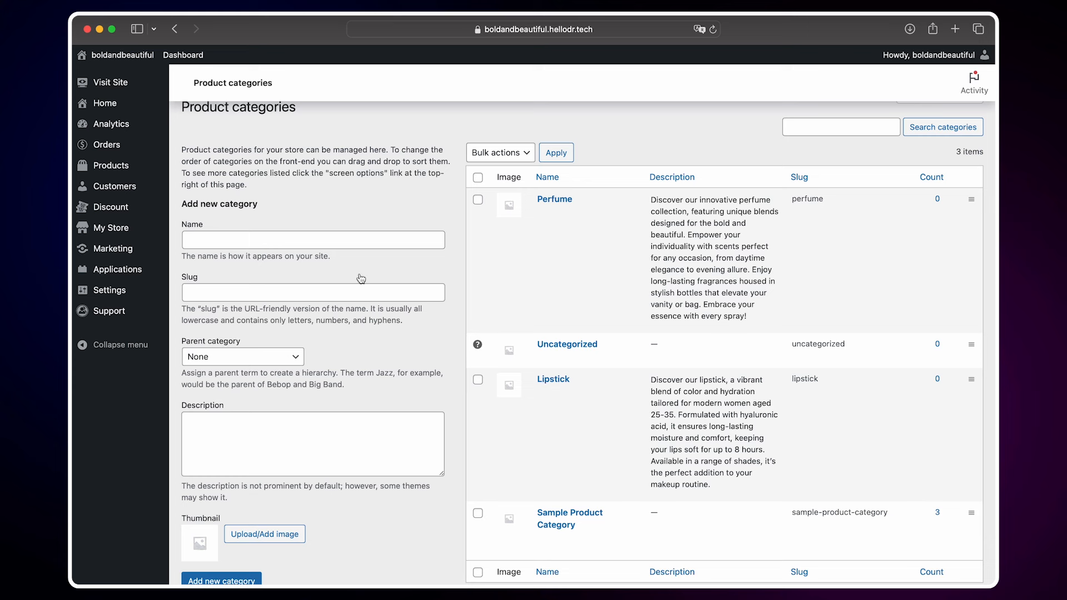
Move all three sample products in the product list to the trash.
{"action": "mouse_move", "coordinate": [149, 166]}
{"action": "left_click", "coordinate": [195, 168]}
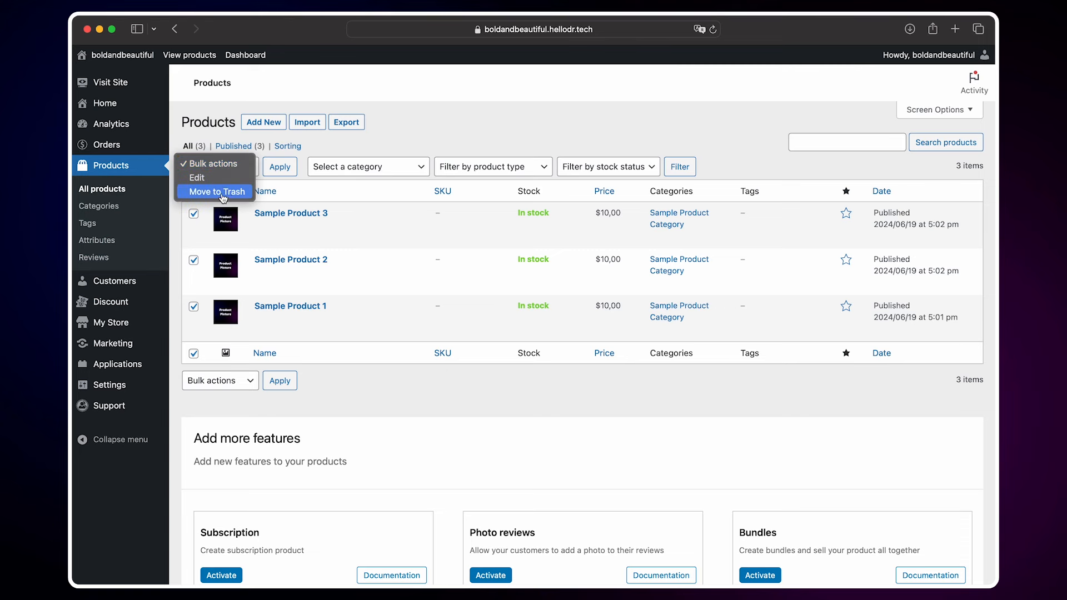
{"action": "left_click", "coordinate": [222, 192]}
{"action": "left_click", "coordinate": [275, 169]}
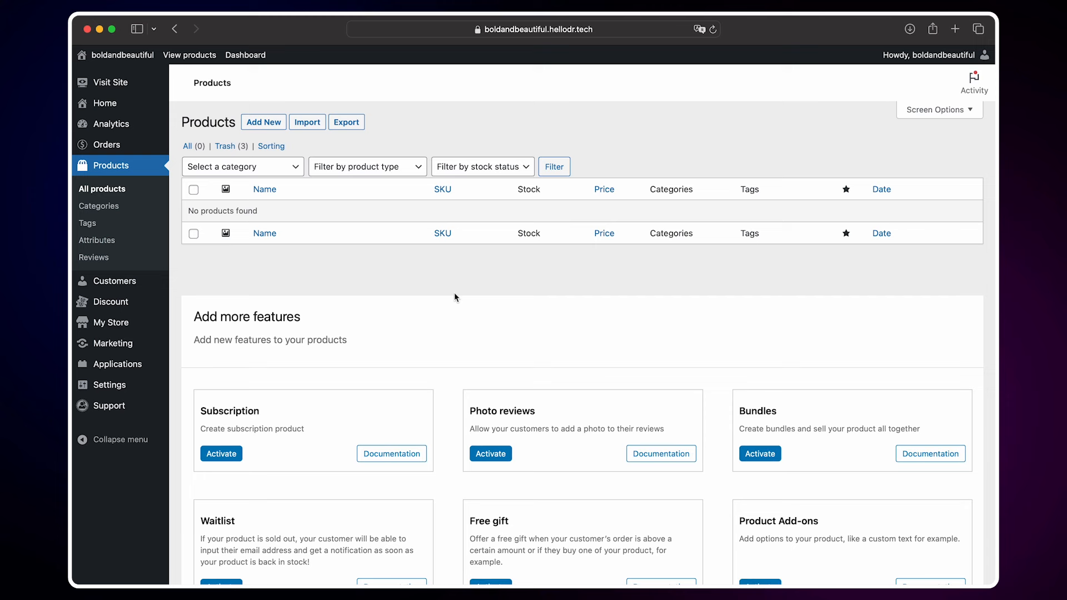
Create a new product titled Beautiful Lipstick and enter its multi-paragraph product description about lip luxury, hydration and soft-matte finish.
{"action": "left_click", "coordinate": [263, 122]}
{"action": "type", "text": "Beautiful Lipstick"}
{"action": "key", "text": "Tab"}
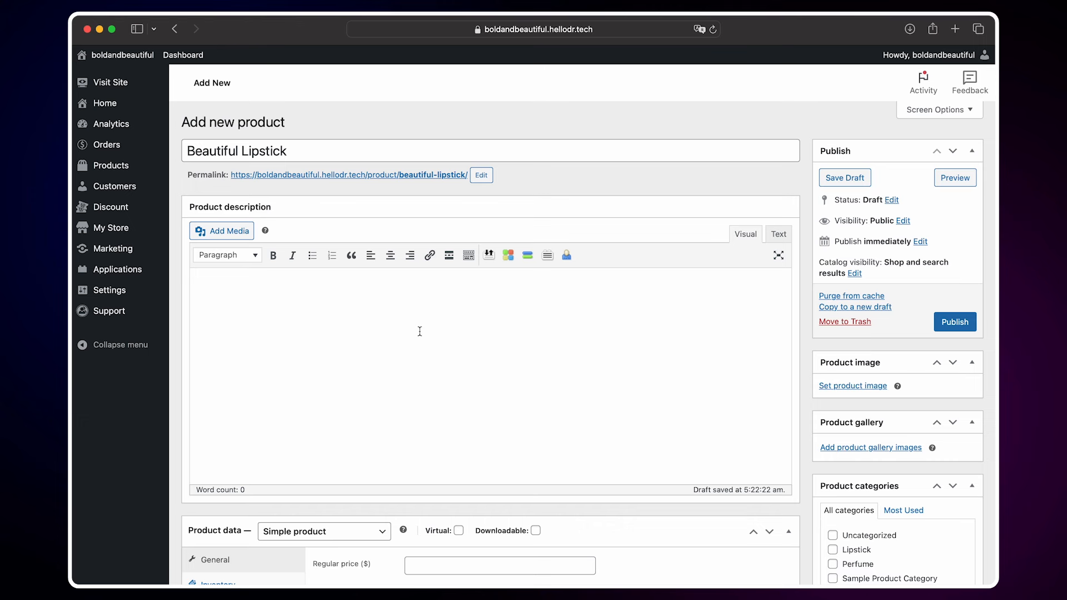
{"action": "type", "text": "Experience the ultimate in lip luxury with our Beautiful lipstick, delivering vibrant, weightless color and 8 hours of hydration for irresistibly soft, matte lips.  Introducing our Beautiful Lipstick, the perfect blend of vibrant color and lasting hydration designed for the modern woman. Specially formulated to cater to the needs of women aged 25-35, this matte lipstick is a game changer in your makeup routine. With just one swipe, you can achieve a highly pigmented and weightless finish that enhances your natural beauty while providing long-lasting wear.  What sets our Beautiful lipstick apart is its unique moisture-rich formula, enriched with hyaluronic acid (sodium hyaluronate). This powerhouse ingredient not only delivers intense hydration but also ensures that your lips feel comfortable and supple throughout the day. Say goodbye to dry, cracked lips, as our lipstick keeps them soft and nourished for up to 8 hours. Whether you’re heading to a brunch with friends or a night out on the town, you can trust that your lips will look and feel fabulous.  The soft-matte finish of our Beautiful lipstick is perfect for those who desire a sophisticated yet understated look. It glides on smoothly, allowing for easy application and blending, making it an essential addition to your makeup bag. Available in a variety of shades to suit any mood or occasion, this lipstick is your go-to for both day and night. Embrace the confidence of a flawless pout with our Beautiful lipstick, and step out feeling empowered and beautiful."}
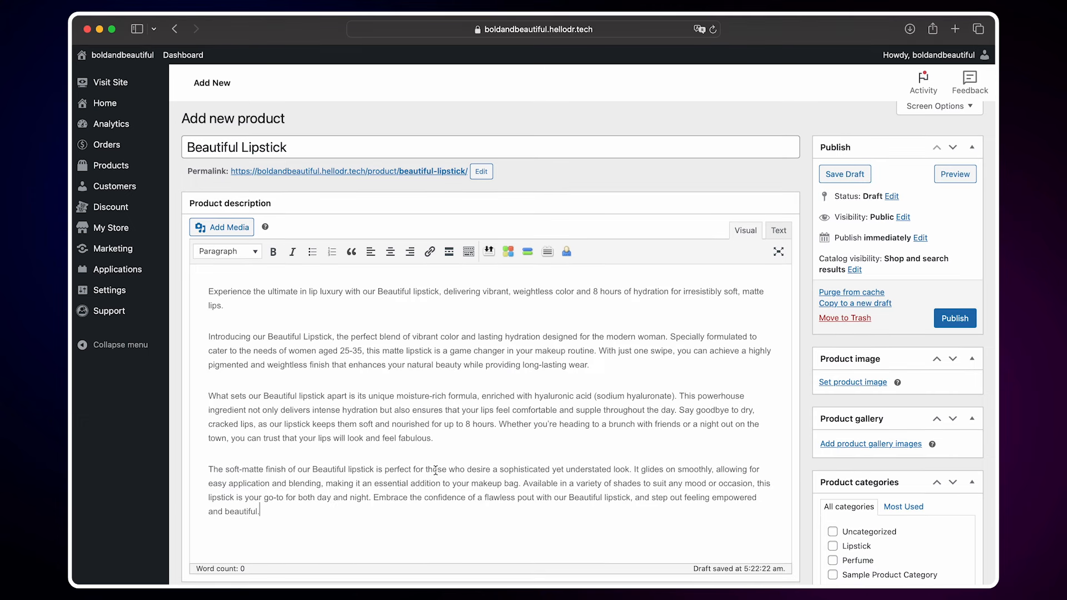
{"action": "scroll", "coordinate": [435, 470], "scroll_direction": "up", "scroll_amount": 1}
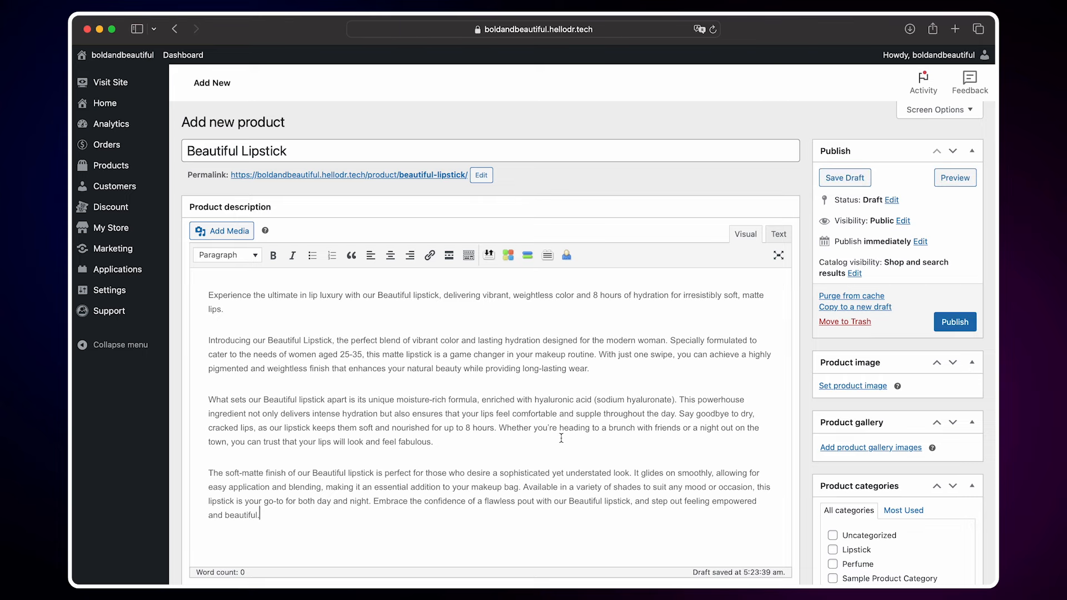
Set the product's regular price to $20 and enter a five-bullet short description of its color, hydration, finish, occasions and comfort.
{"action": "scroll", "coordinate": [561, 438], "scroll_direction": "down", "scroll_amount": 5}
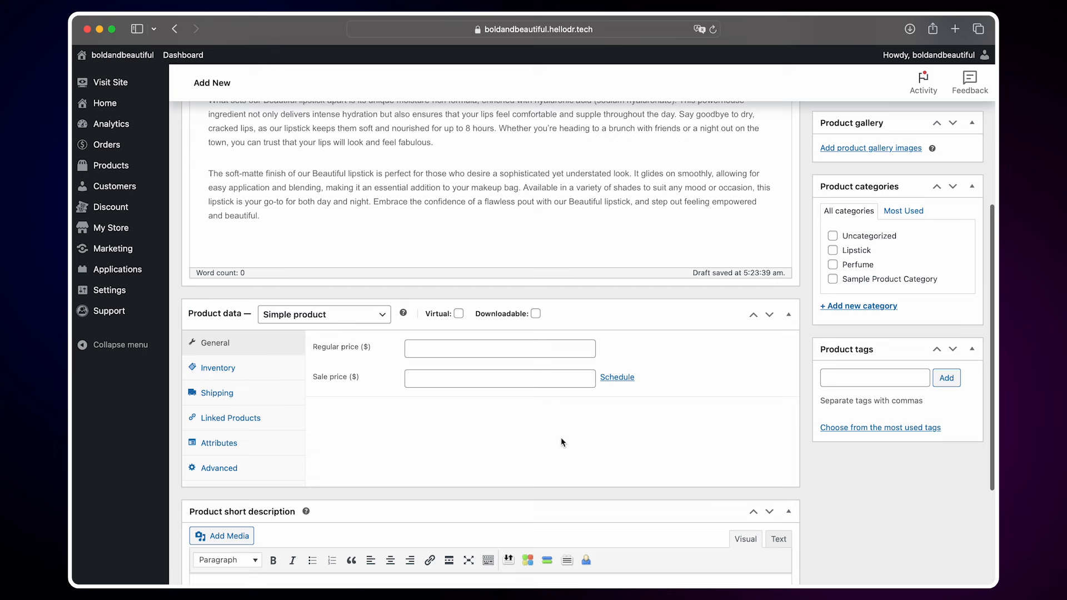
{"action": "left_click", "coordinate": [422, 350]}
{"action": "type", "text": "20"}
{"action": "left_click", "coordinate": [412, 436]}
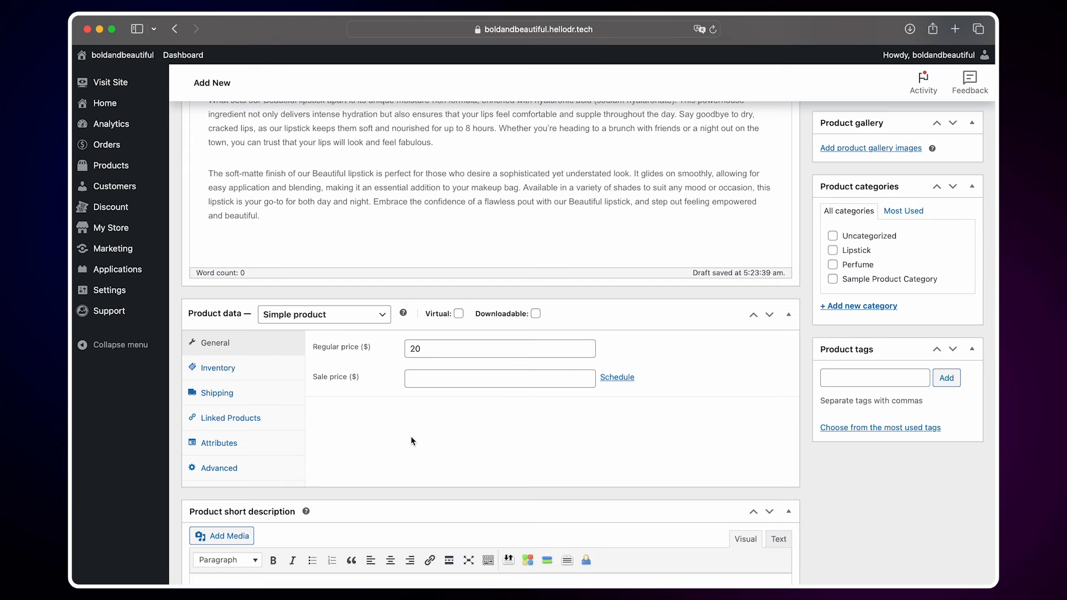
{"action": "scroll", "coordinate": [503, 487], "scroll_direction": "down", "scroll_amount": 3}
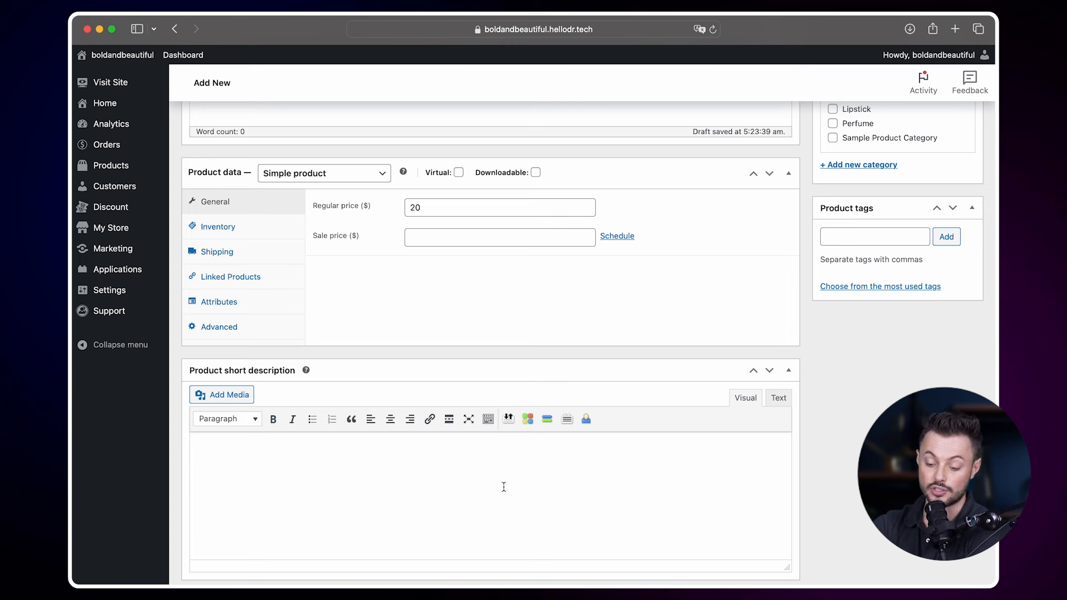
{"action": "type", "text": "Highly pigmented, weightless color for stunning lips in just one swipe. Infused with hyaluronic acid for 8 hours of hydration. Achieves a soft-matte finish without the drying effect. Perfect for everyday wear or special occasions. Designed for comfort, making it ideal for all-day use."}
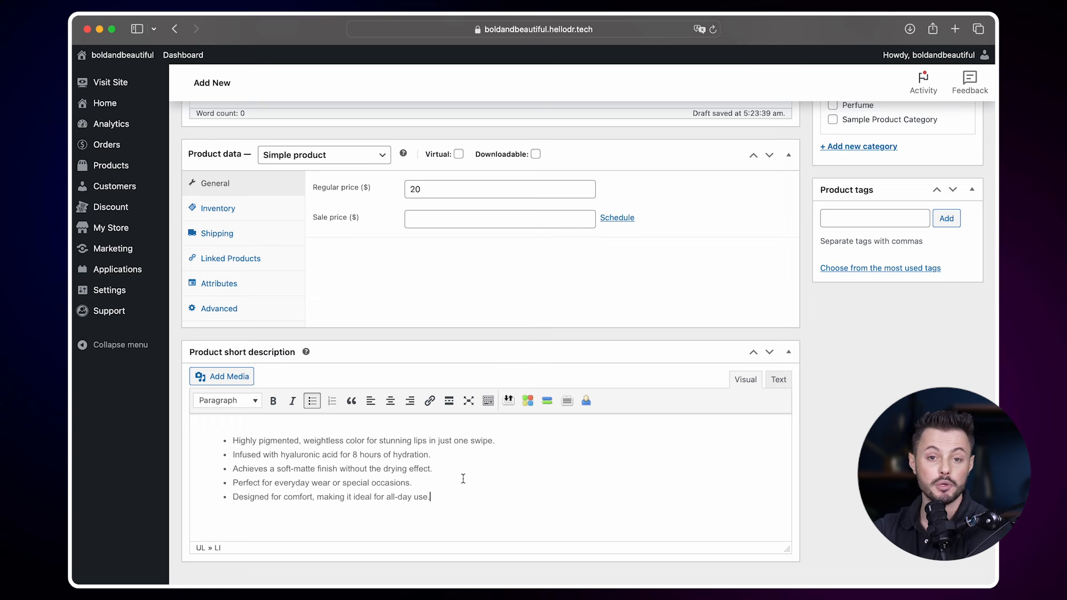
Assign the product to the Lipstick category and set Product-Image.png as its product image.
{"action": "scroll", "coordinate": [858, 265], "scroll_direction": "up", "scroll_amount": 5}
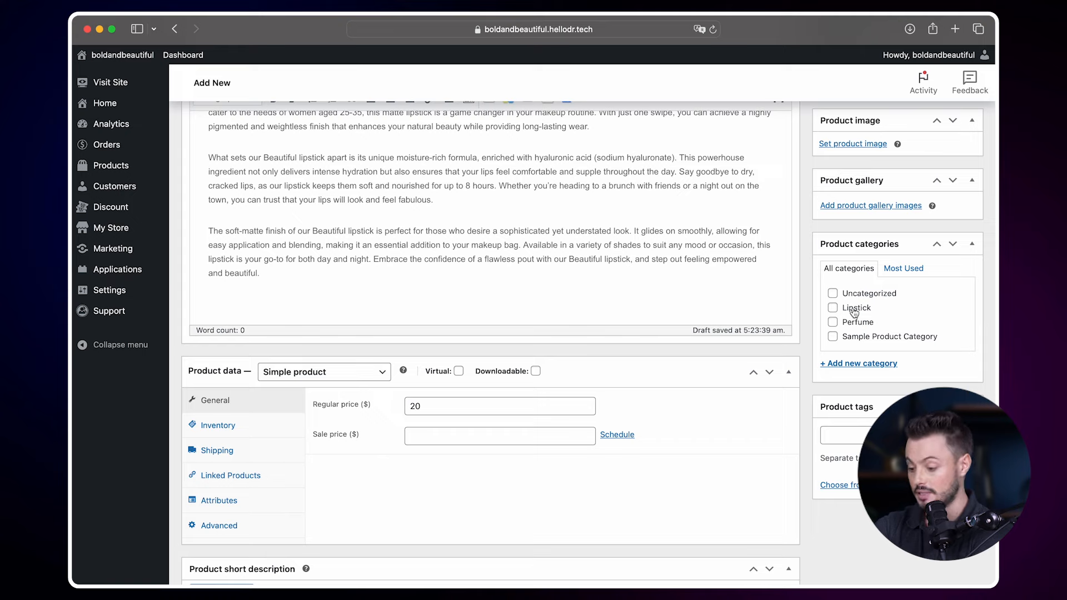
{"action": "scroll", "coordinate": [859, 321], "scroll_direction": "up", "scroll_amount": 3}
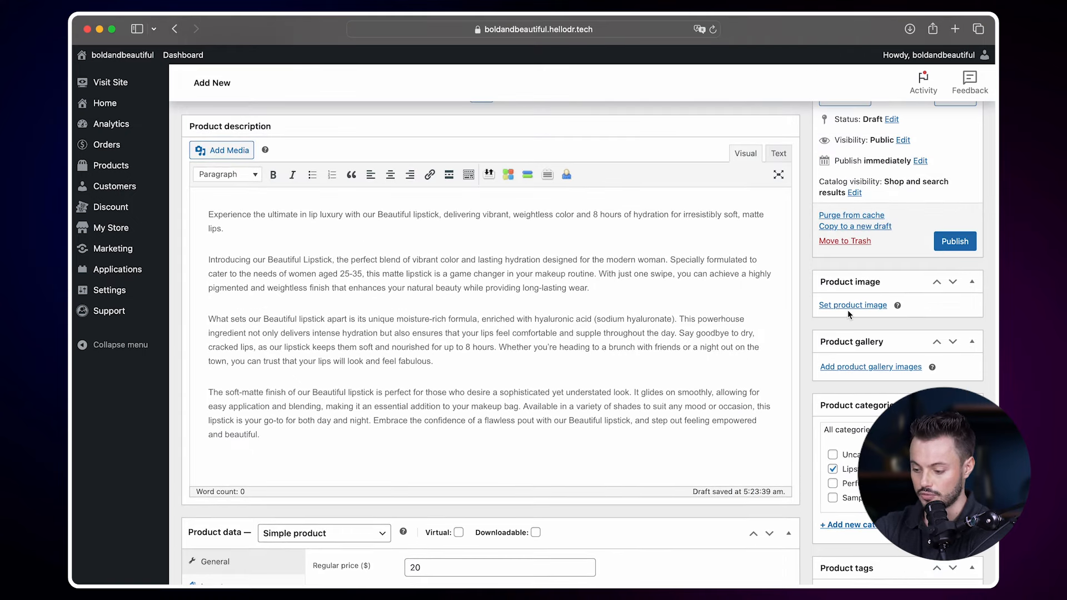
{"action": "left_click", "coordinate": [853, 307]}
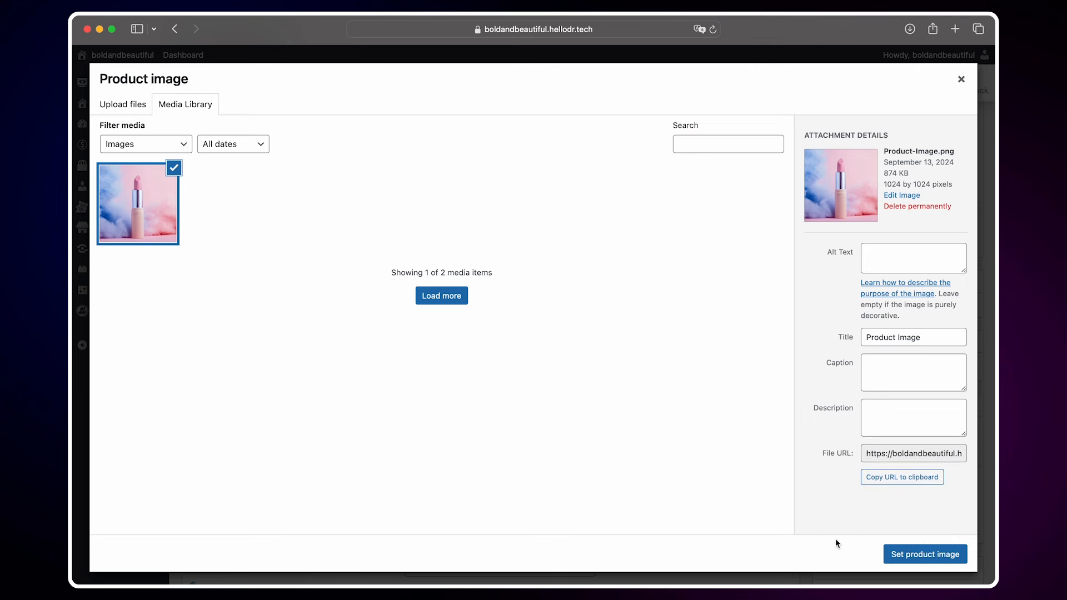
{"action": "left_click", "coordinate": [922, 553]}
Upload the lipstick pictures and add five to the product gallery, excluding the purple-background lipstick and the closed-lips close-up.
{"action": "scroll", "coordinate": [811, 453], "scroll_direction": "down", "scroll_amount": 3}
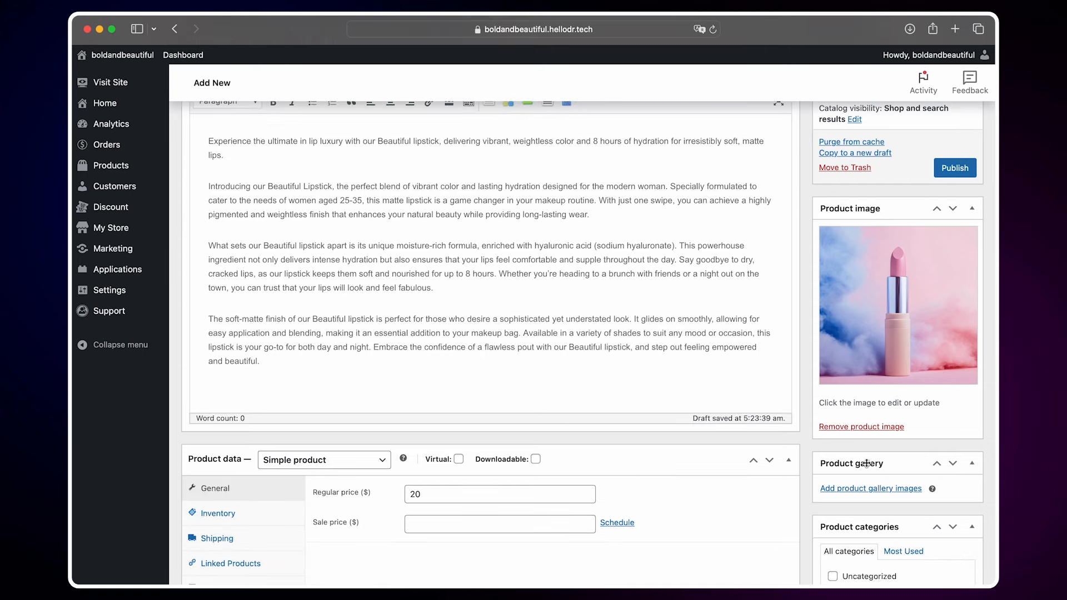
{"action": "left_click", "coordinate": [879, 490]}
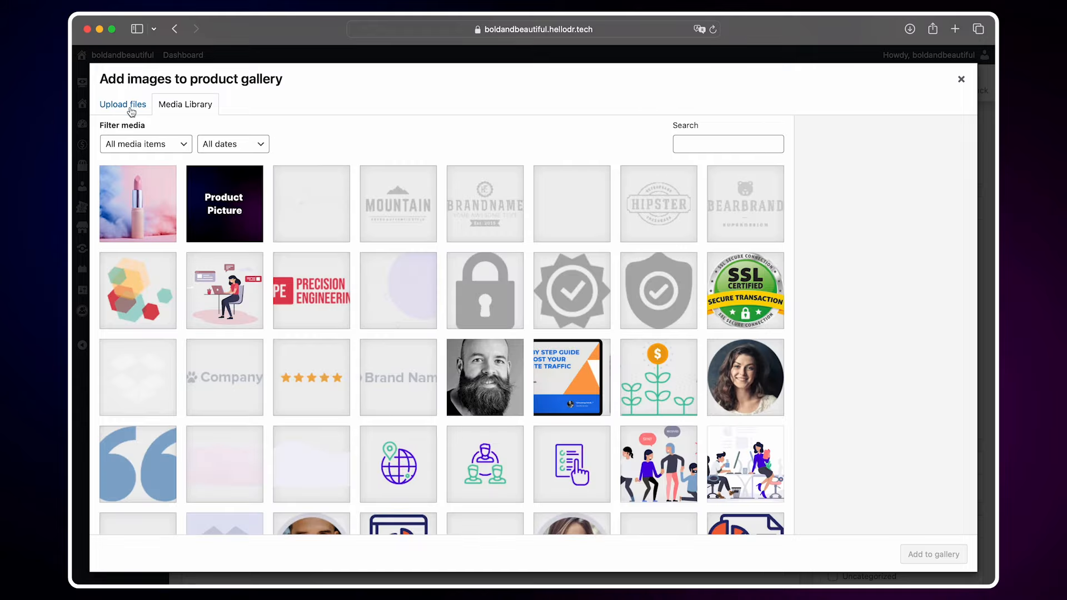
{"action": "left_click", "coordinate": [130, 109]}
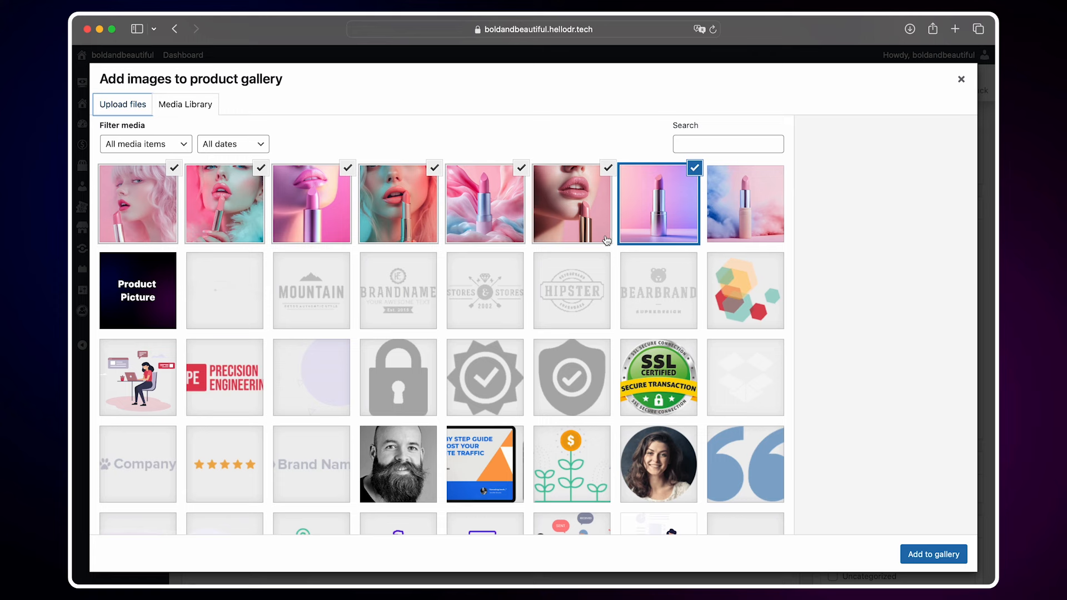
{"action": "left_click", "coordinate": [694, 167]}
{"action": "left_click", "coordinate": [610, 168]}
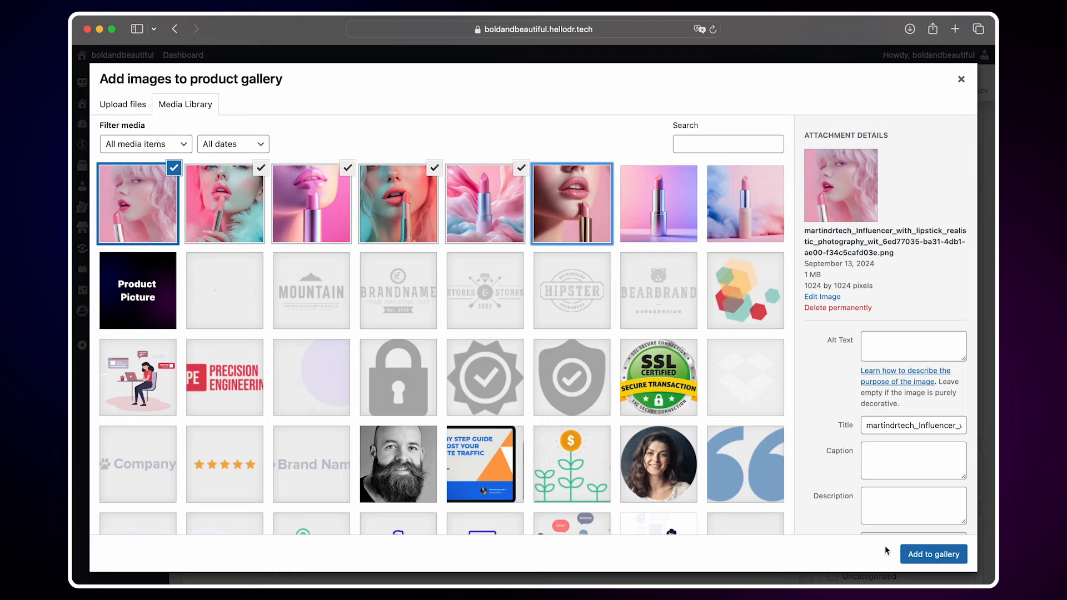
{"action": "left_click", "coordinate": [917, 553]}
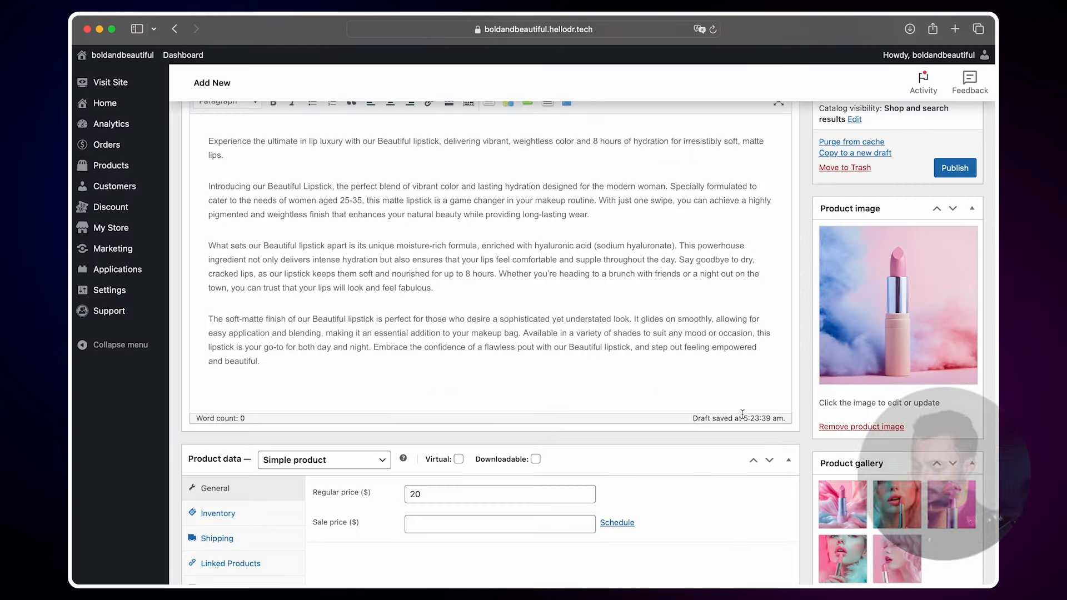
Insert the image beautifull-lipstick-description-1.png at the start of the product description.
{"action": "scroll", "coordinate": [639, 389], "scroll_direction": "up", "scroll_amount": 3}
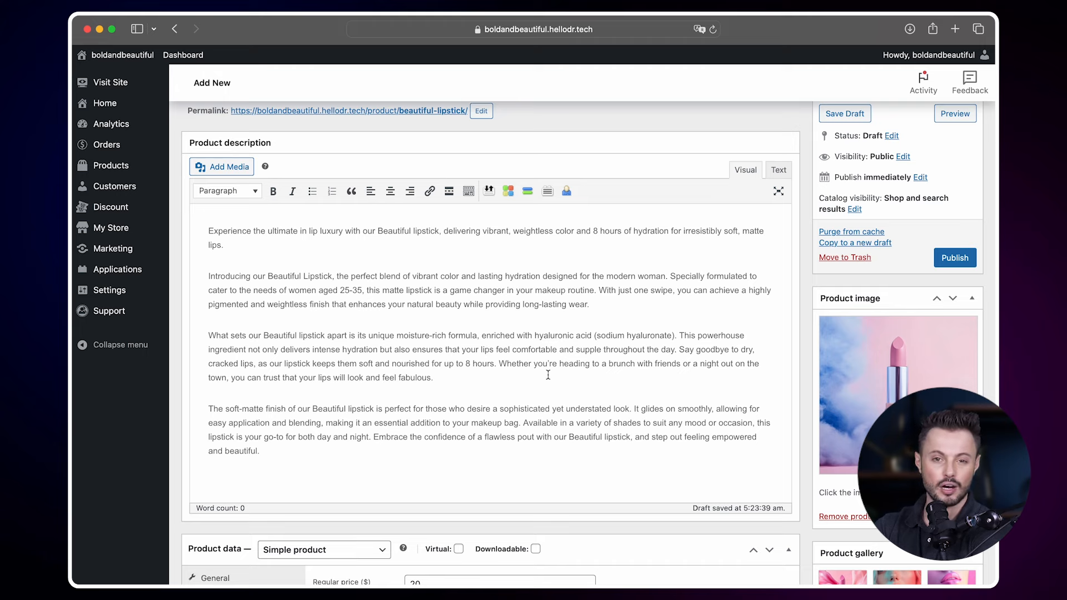
{"action": "scroll", "coordinate": [548, 375], "scroll_direction": "up", "scroll_amount": 3}
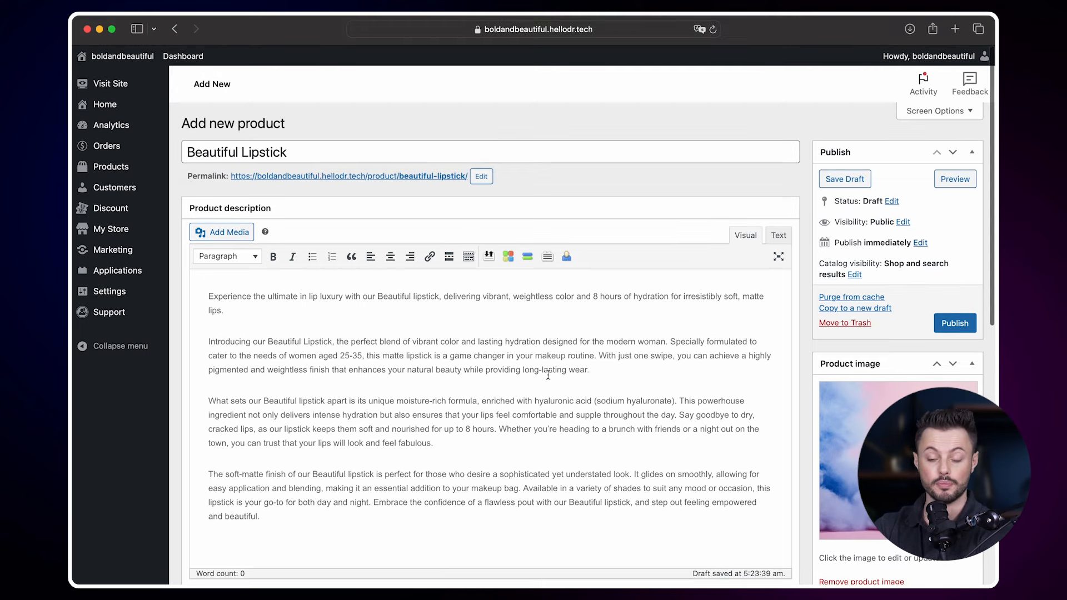
{"action": "left_click", "coordinate": [196, 300]}
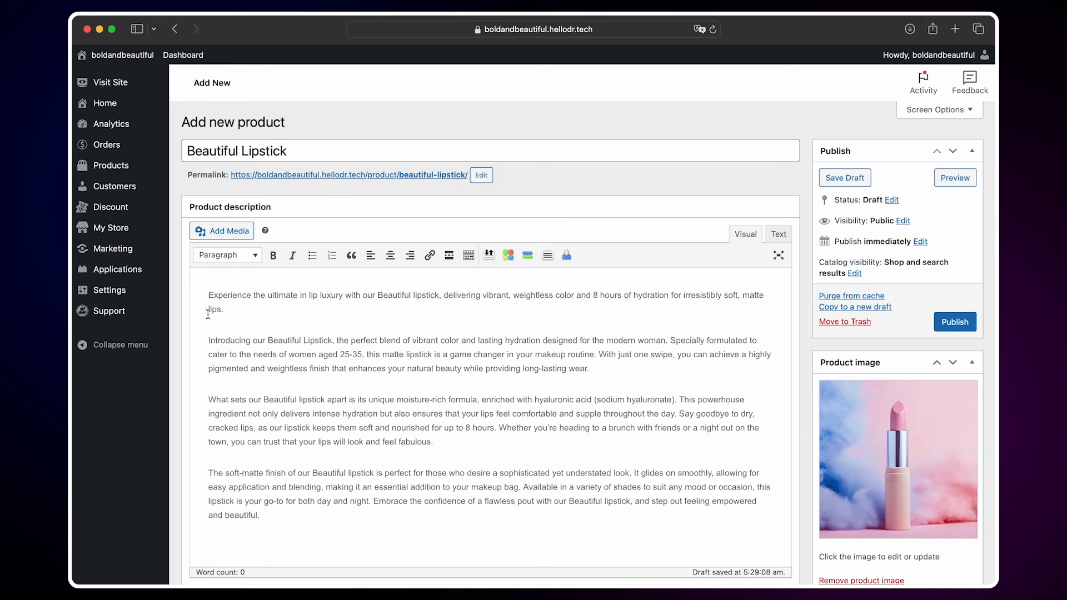
{"action": "left_click", "coordinate": [226, 242]}
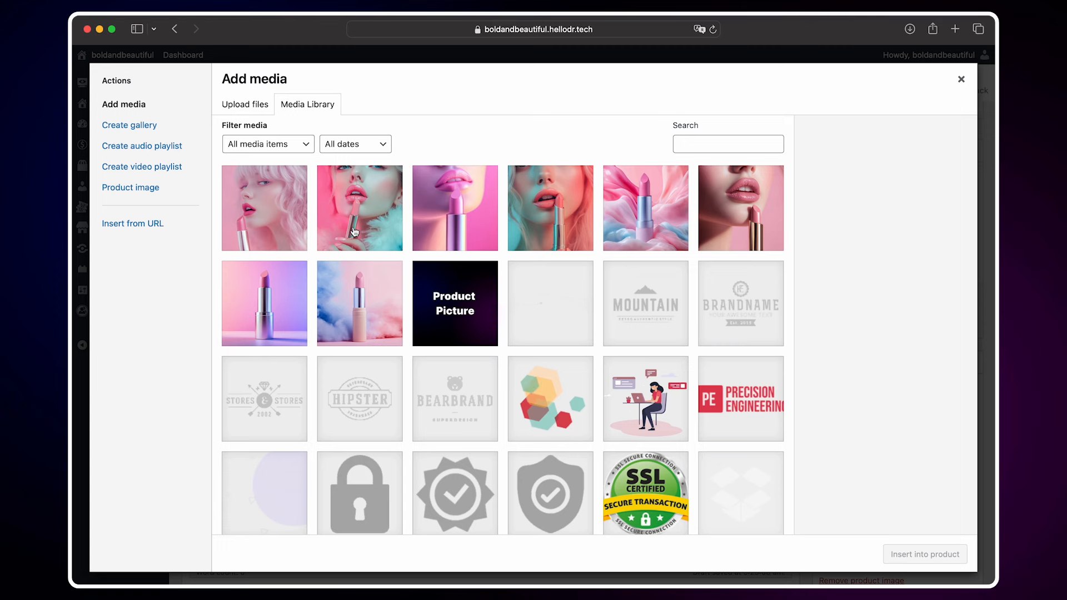
{"action": "left_click", "coordinate": [288, 313]}
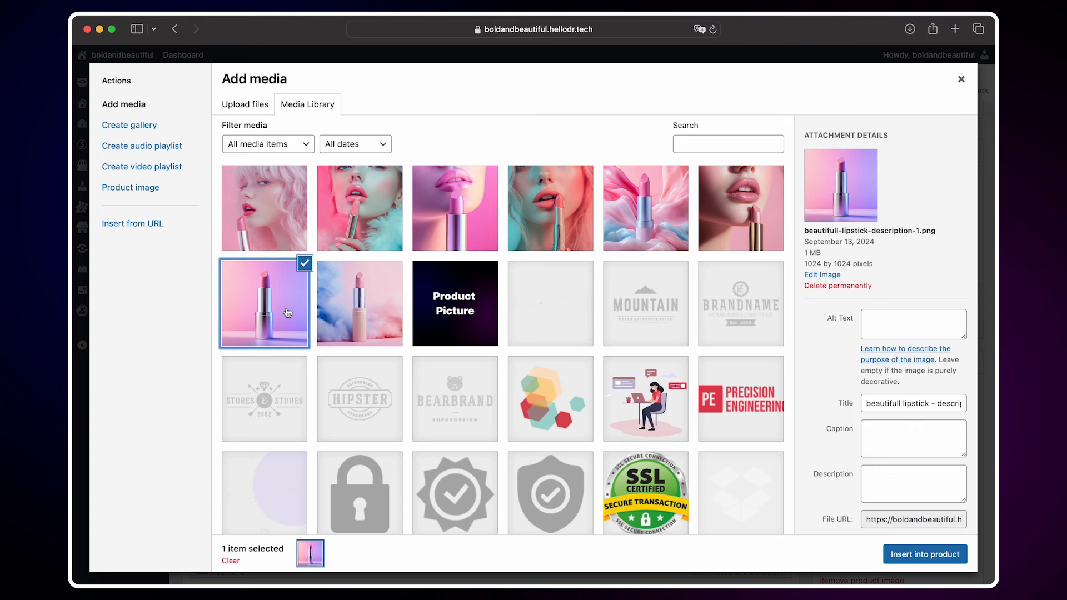
{"action": "left_click", "coordinate": [937, 556]}
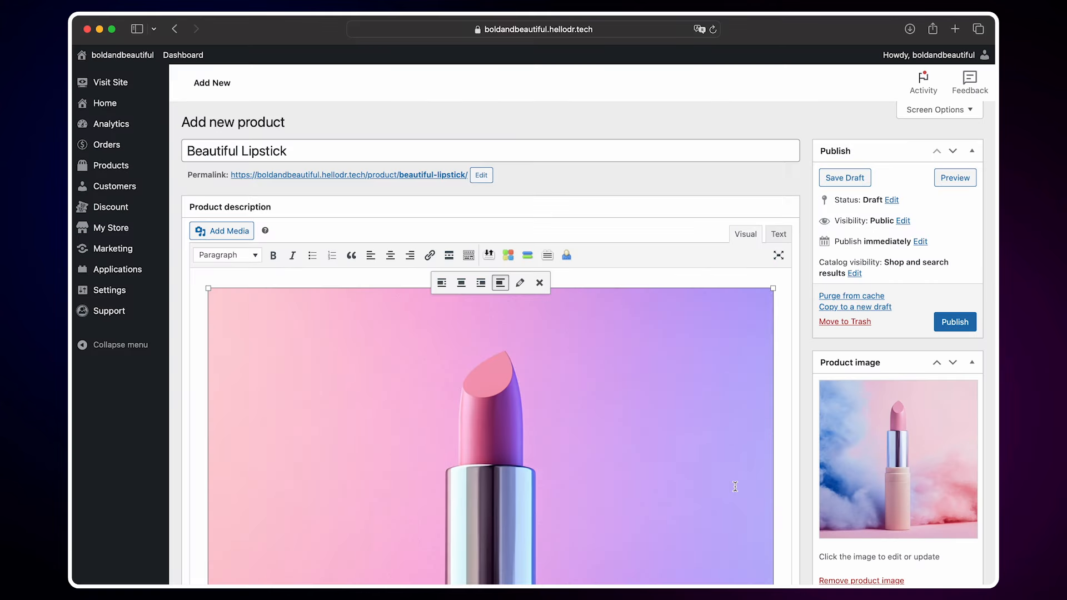
Align the first description image left and shrink it to about a third of the description's width, so the text wraps beside it.
{"action": "left_click", "coordinate": [442, 284]}
{"action": "left_click", "coordinate": [520, 279]}
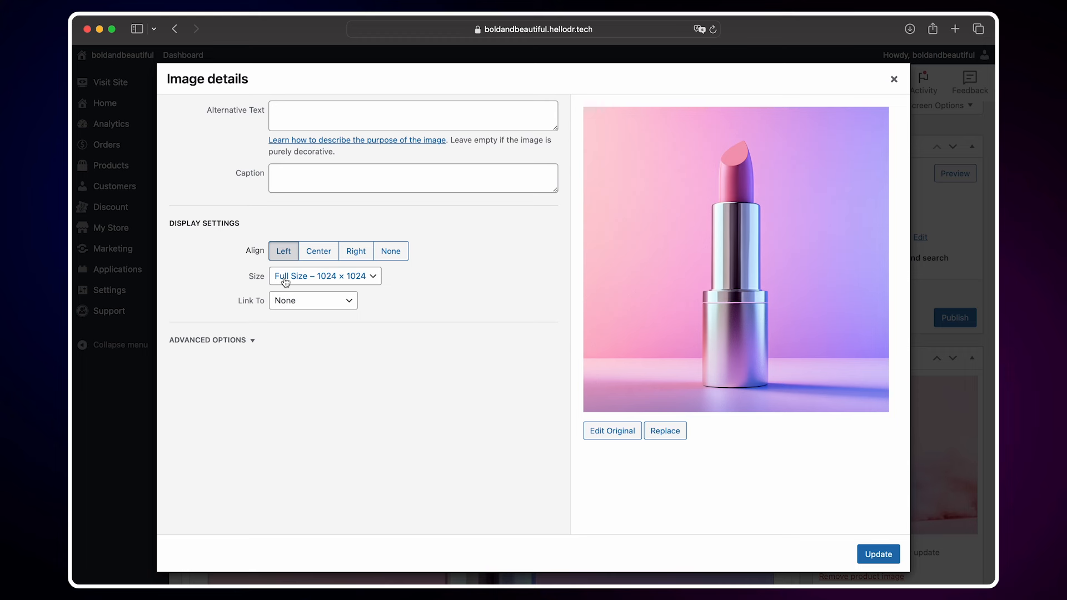
{"action": "left_click", "coordinate": [285, 282]}
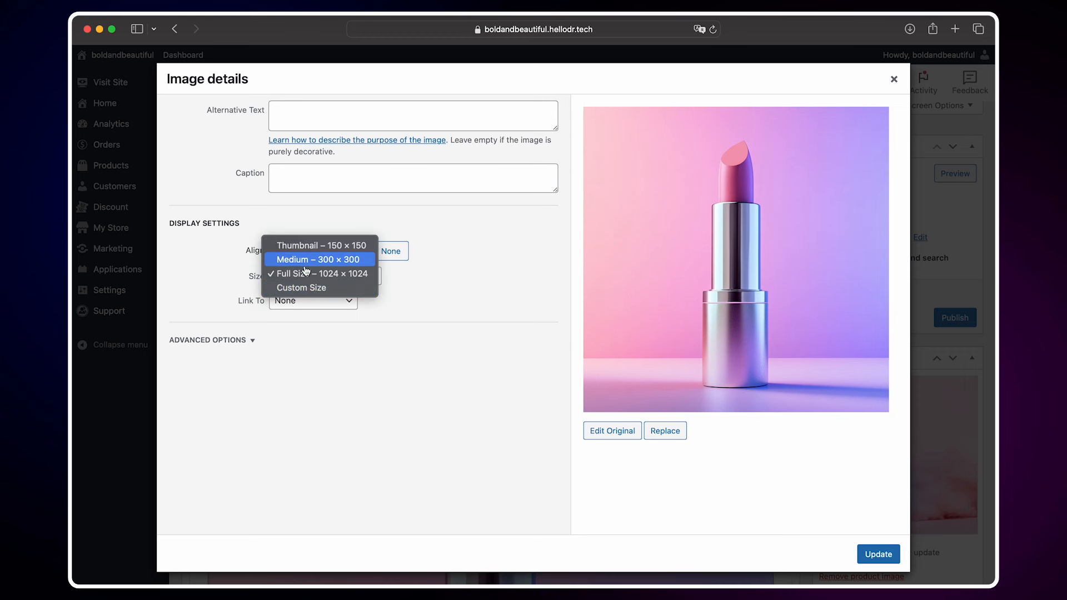
{"action": "left_click", "coordinate": [436, 339]}
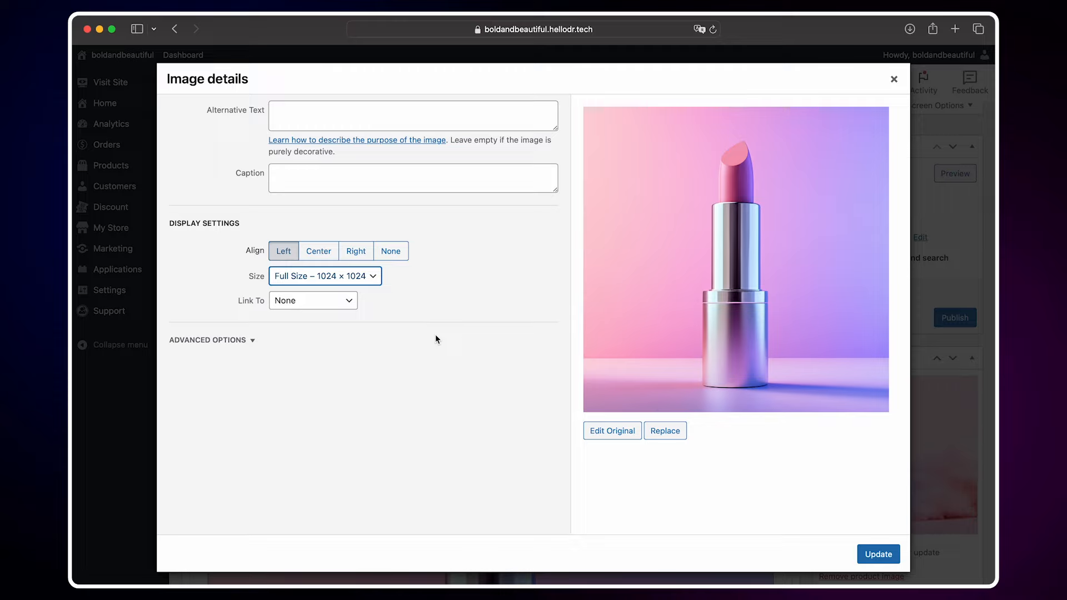
{"action": "left_click", "coordinate": [878, 554]}
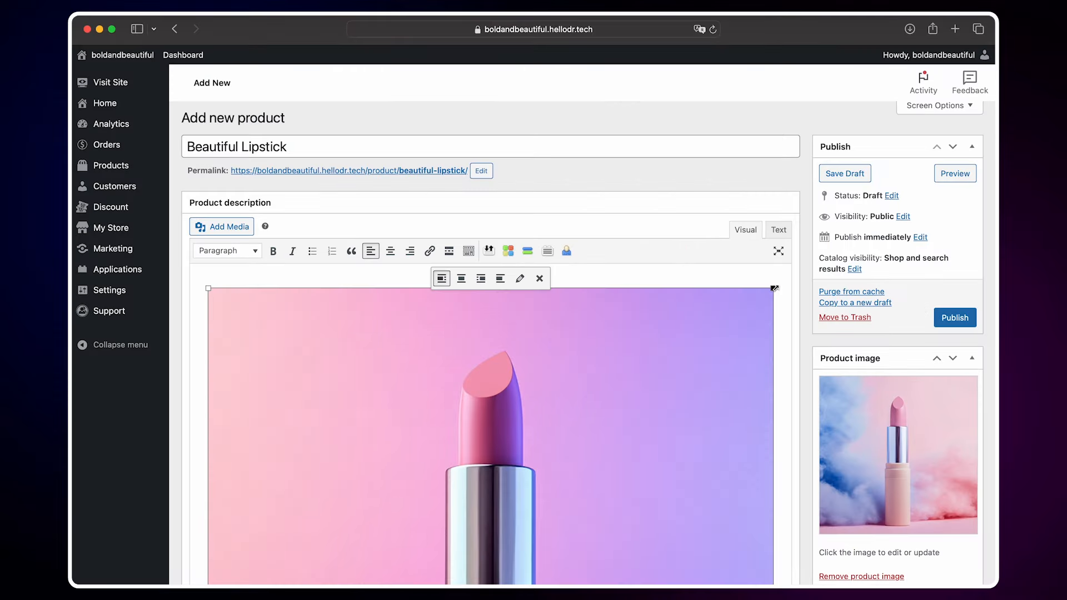
{"action": "left_click_drag", "start_coordinate": [773, 289], "coordinate": [605, 431]}
{"action": "scroll", "coordinate": [605, 430], "scroll_direction": "down", "scroll_amount": 3}
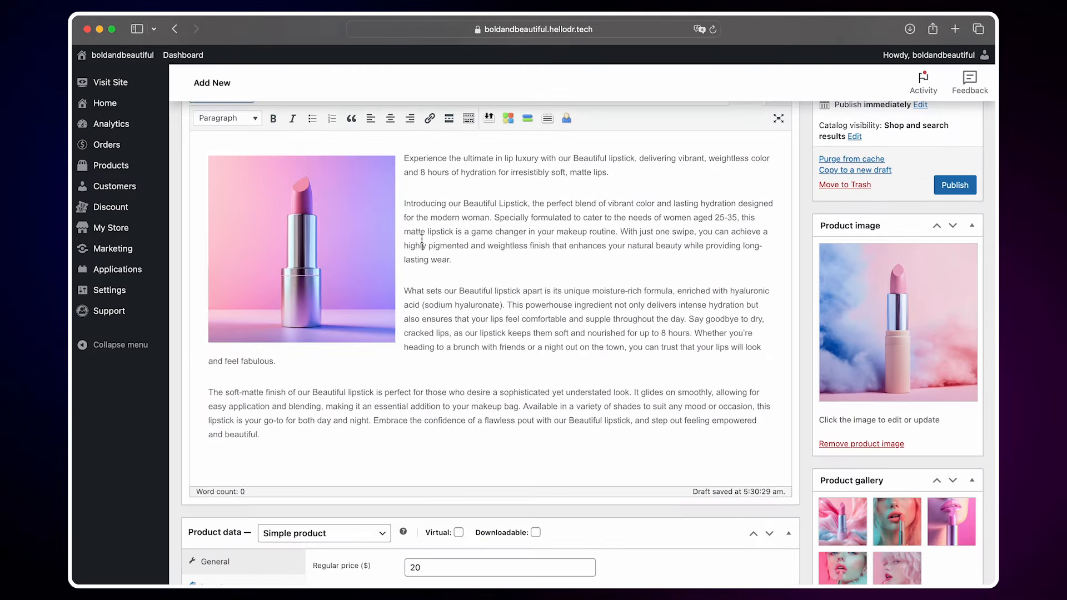
Add blank lines before the soft-matte paragraph and insert beautifull-lipstick-description-2.png there from the media library.
{"action": "scroll", "coordinate": [422, 239], "scroll_direction": "up", "scroll_amount": 1}
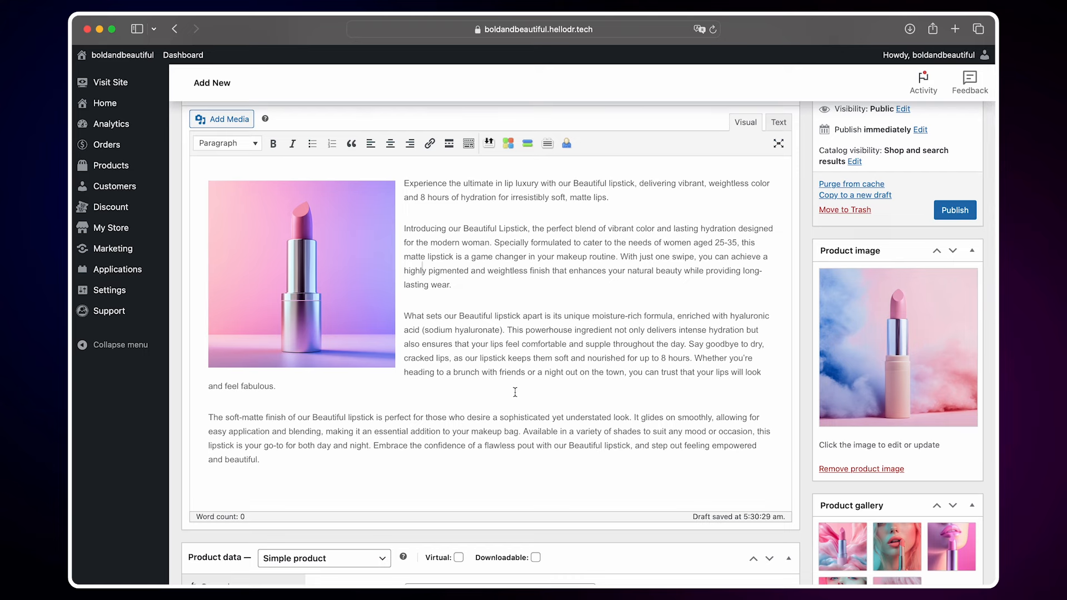
{"action": "key", "text": "Return"}
{"action": "key", "text": "Return"}
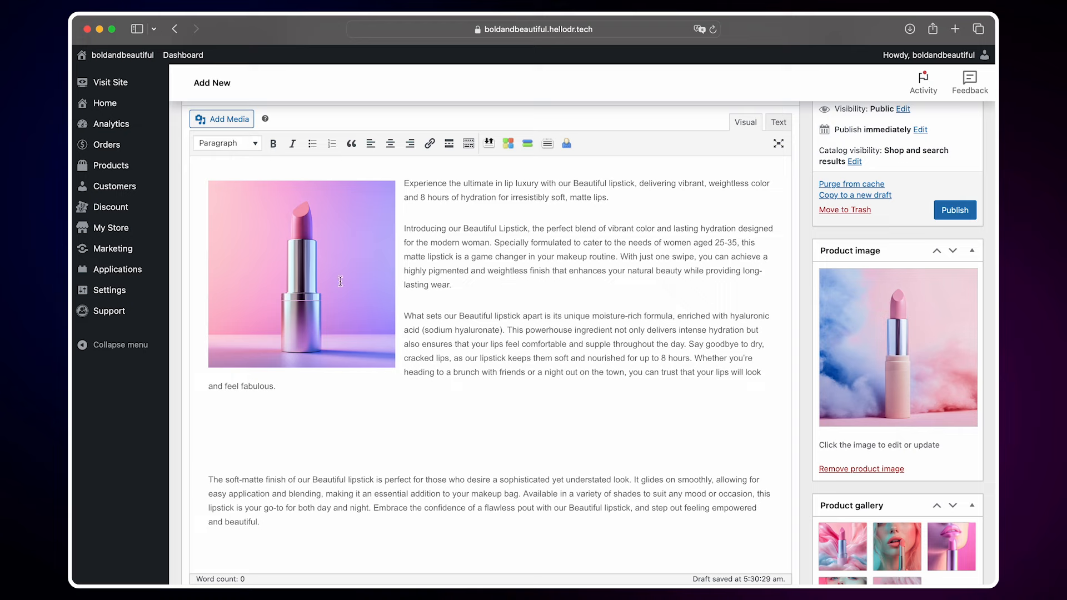
{"action": "left_click", "coordinate": [217, 123]}
{"action": "left_click", "coordinate": [718, 218]}
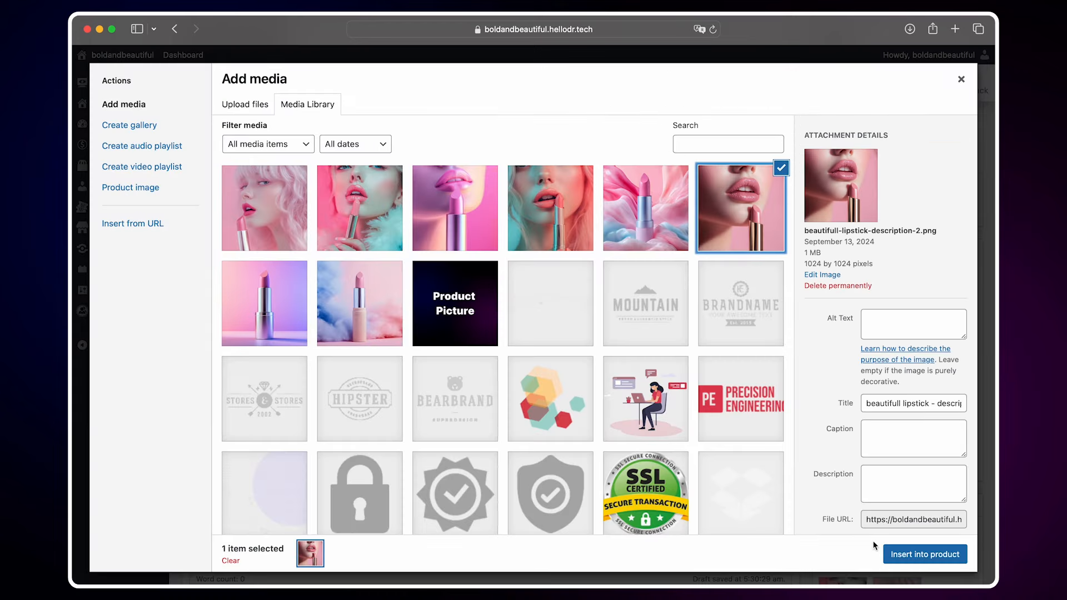
{"action": "left_click", "coordinate": [892, 554]}
Align the lips image right at full-size source and shrink it to slightly under half the description's width.
{"action": "left_click", "coordinate": [481, 284]}
{"action": "scroll", "coordinate": [481, 284], "scroll_direction": "down", "scroll_amount": 3}
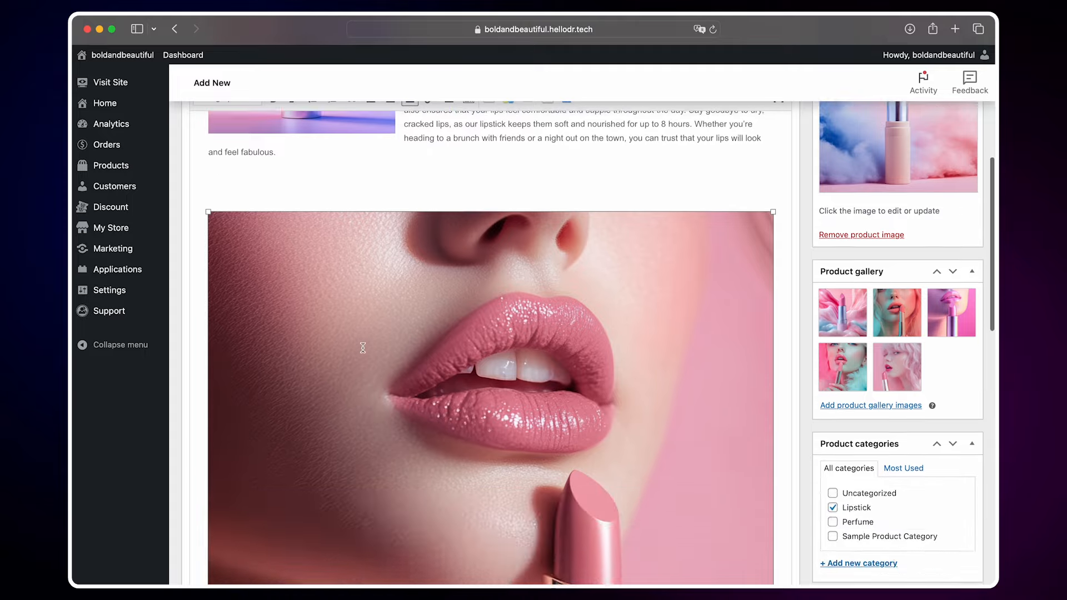
{"action": "left_click", "coordinate": [520, 170]}
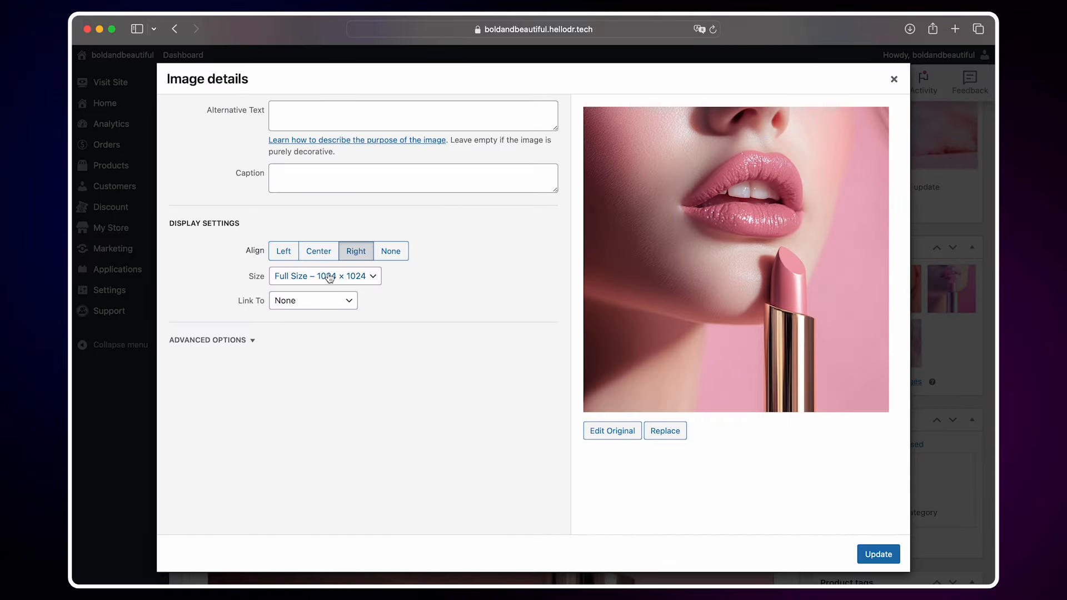
{"action": "left_click", "coordinate": [876, 554]}
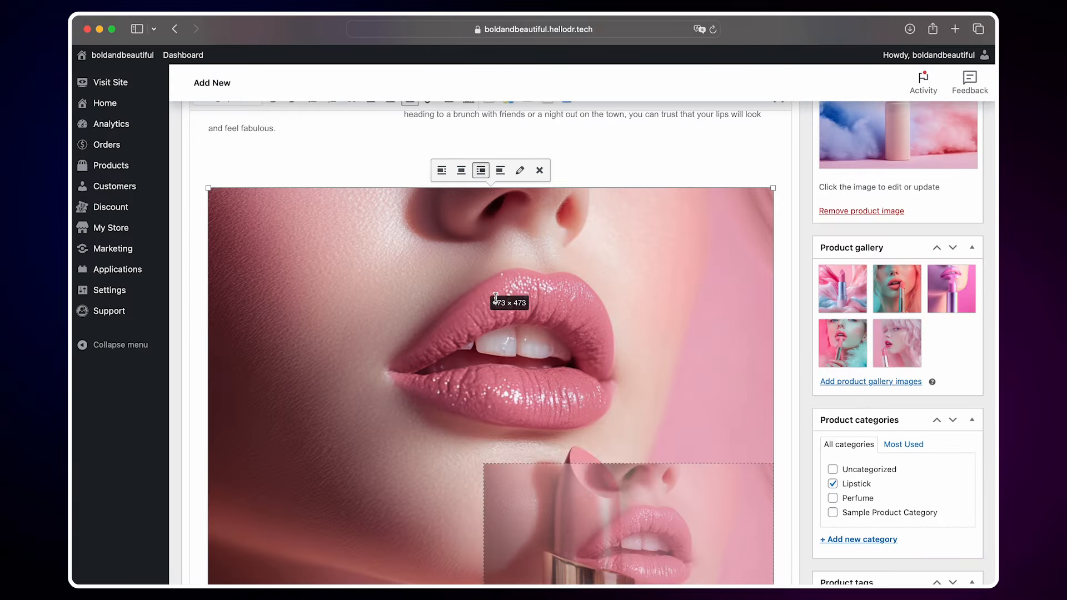
{"action": "scroll", "coordinate": [550, 336], "scroll_direction": "up", "scroll_amount": 2}
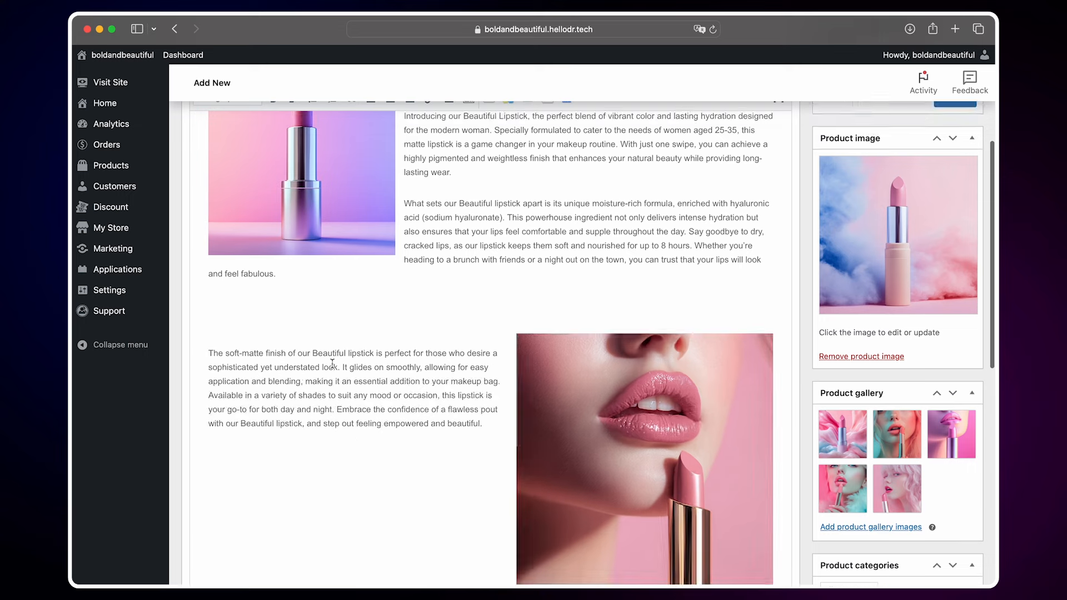
Remove the blank line above the soft-matte paragraph beside the lips image and publish the product.
{"action": "left_click", "coordinate": [208, 353]}
{"action": "key", "text": "BackSpace"}
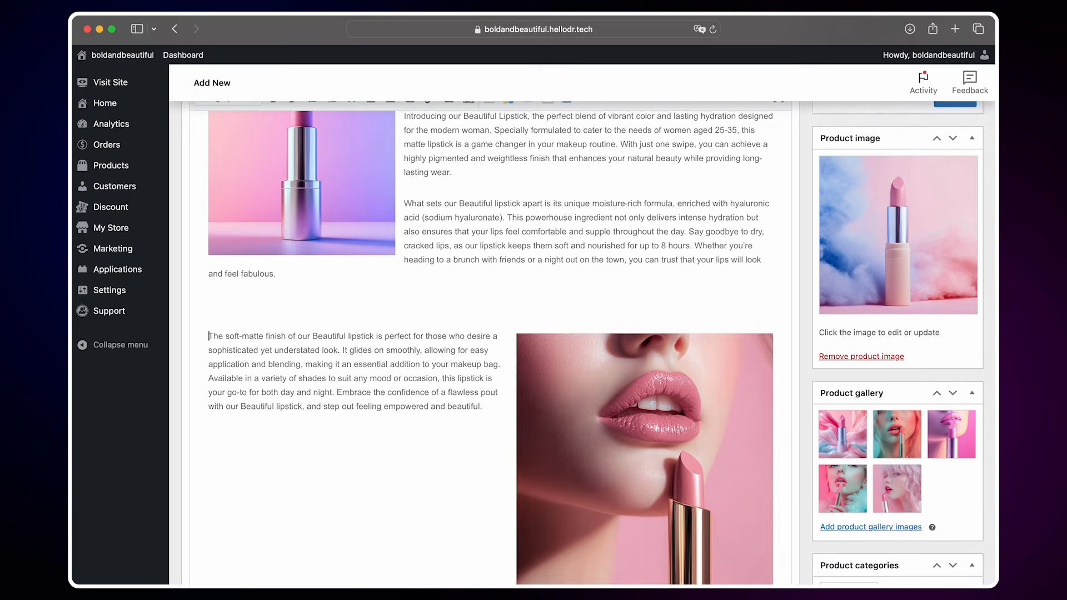
{"action": "scroll", "coordinate": [357, 404], "scroll_direction": "up", "scroll_amount": 3}
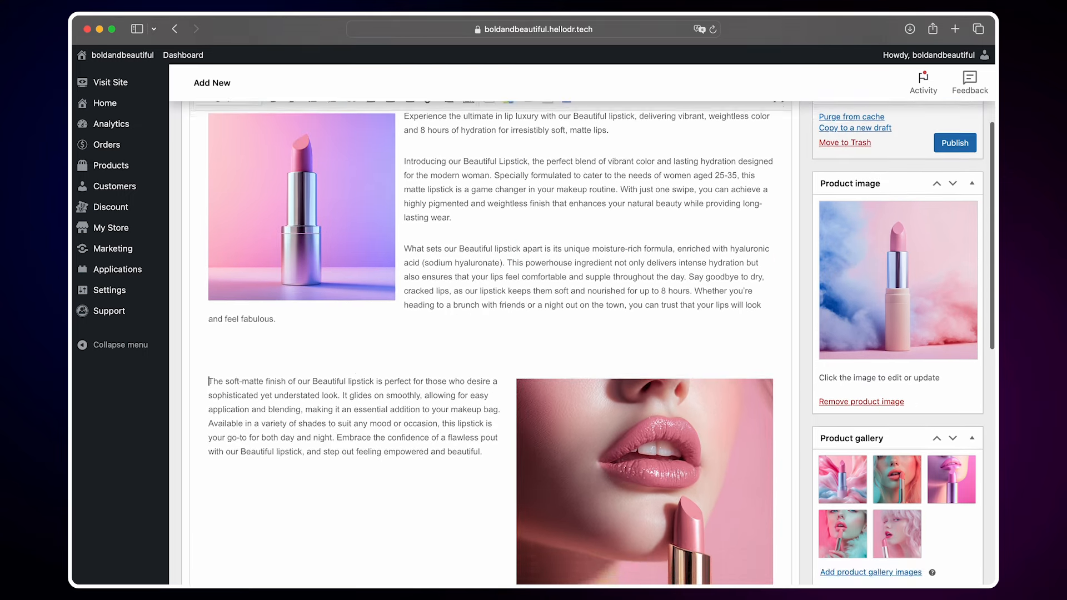
{"action": "scroll", "coordinate": [357, 405], "scroll_direction": "up", "scroll_amount": 2}
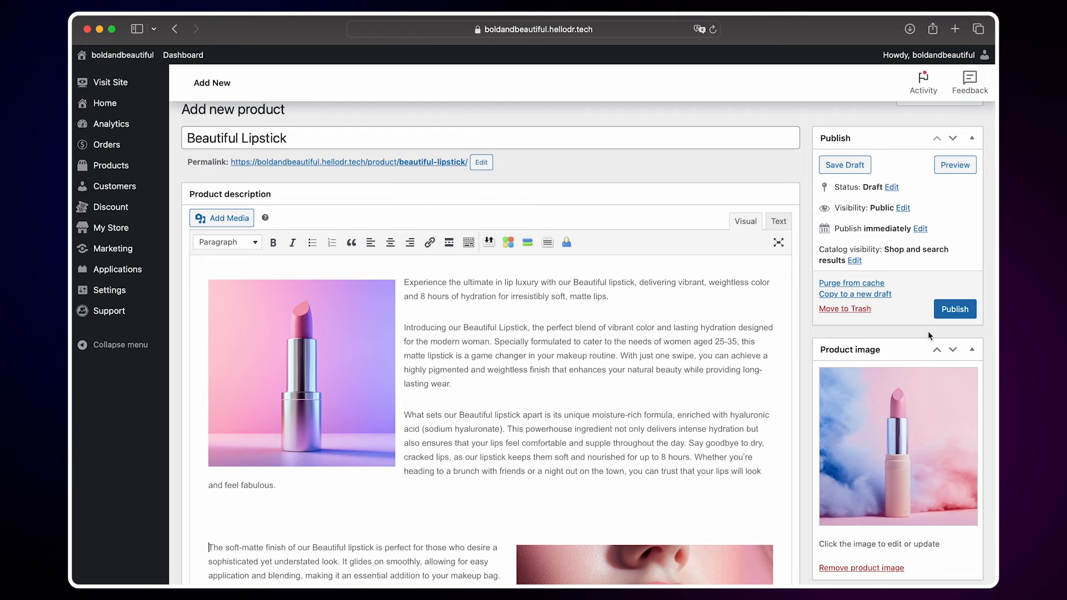
{"action": "left_click", "coordinate": [951, 315]}
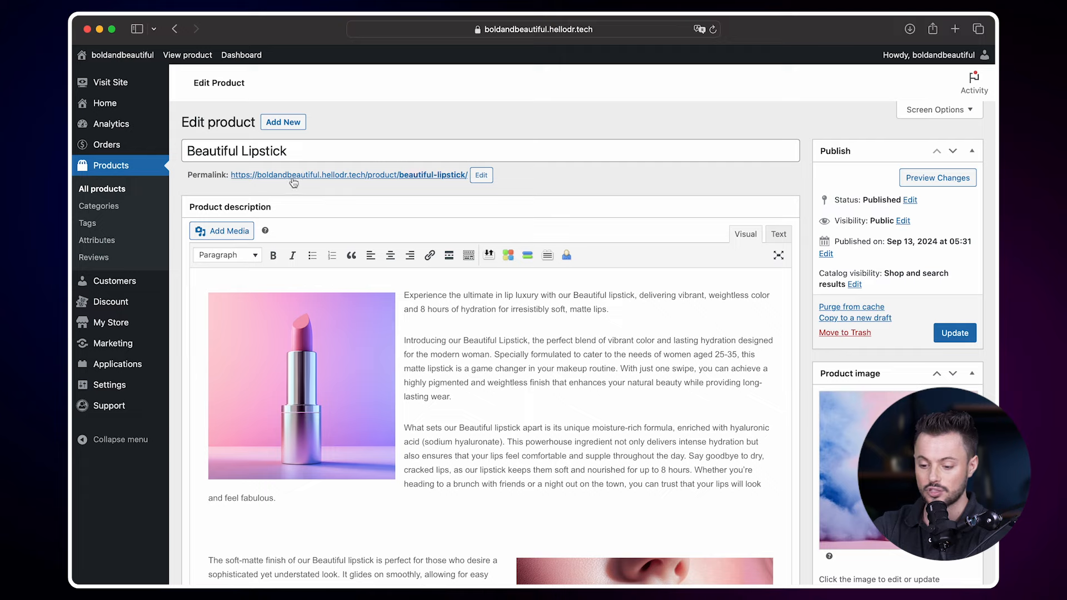
Review the published Beautiful Lipstick page, checking its gallery, price, short description and the layout of the full description.
{"action": "left_click", "coordinate": [339, 176]}
{"action": "scroll", "coordinate": [648, 348], "scroll_direction": "down", "scroll_amount": 10}
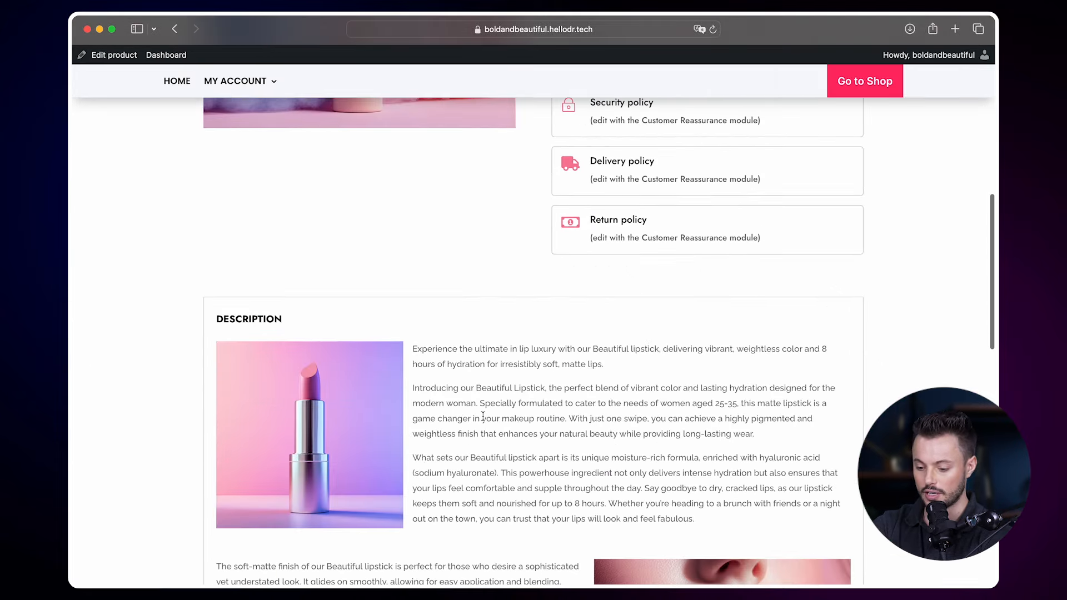
{"action": "scroll", "coordinate": [482, 416], "scroll_direction": "down", "scroll_amount": 7}
{"action": "scroll", "coordinate": [483, 415], "scroll_direction": "up", "scroll_amount": 13}
{"action": "scroll", "coordinate": [482, 415], "scroll_direction": "up", "scroll_amount": 3}
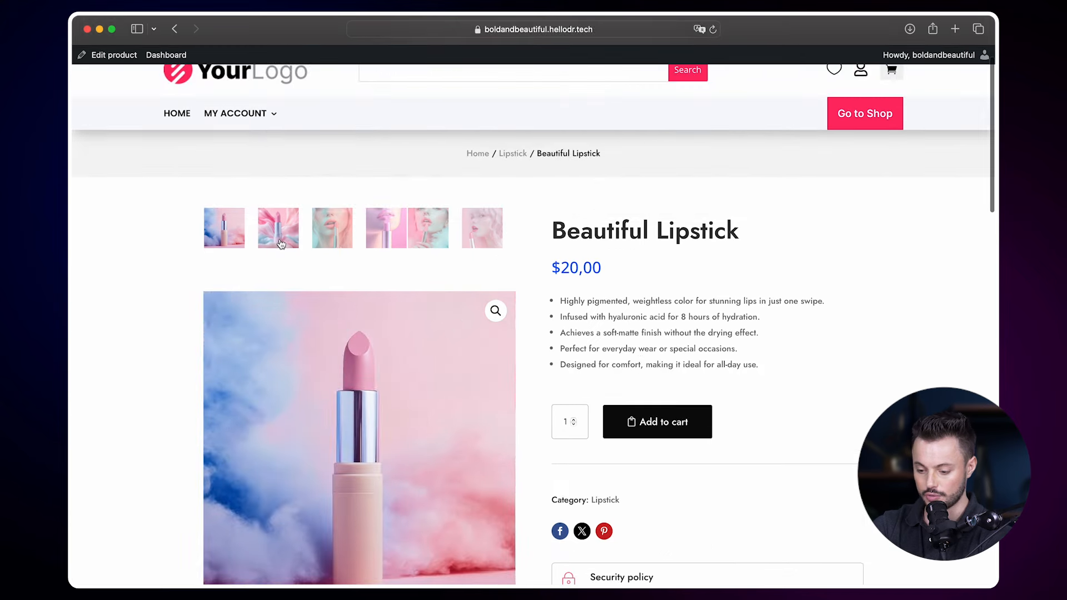
{"action": "left_click", "coordinate": [345, 241]}
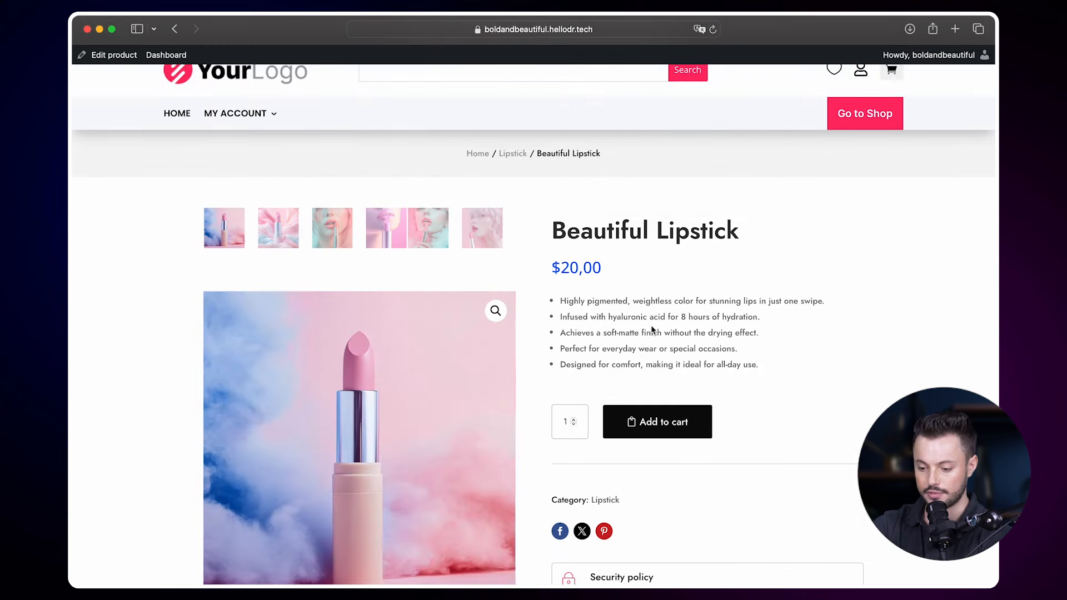
{"action": "scroll", "coordinate": [651, 325], "scroll_direction": "up", "scroll_amount": 1}
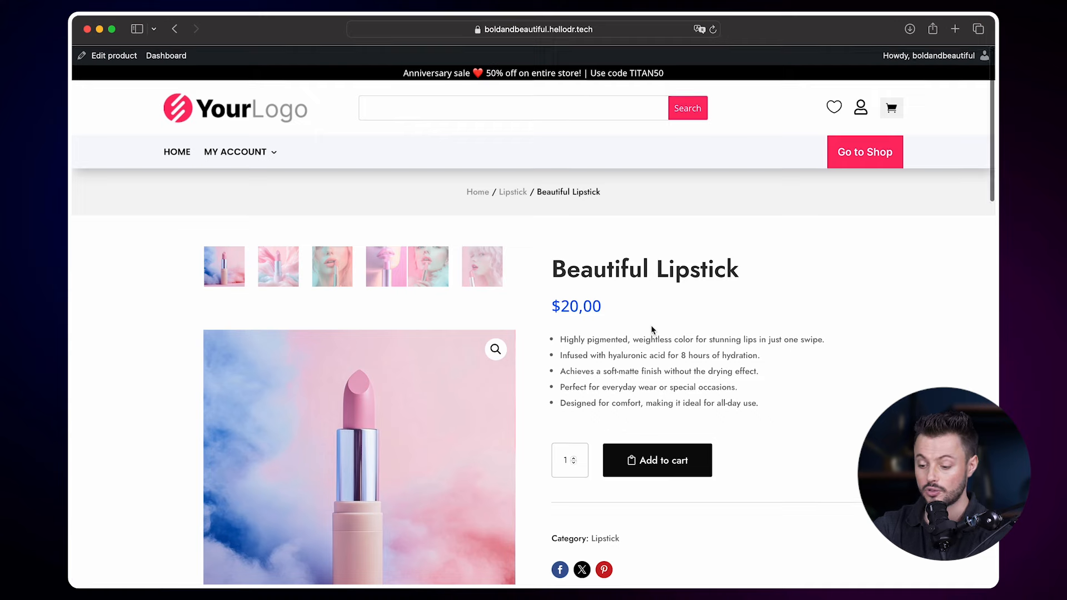
{"action": "scroll", "coordinate": [419, 203], "scroll_direction": "up", "scroll_amount": 2}
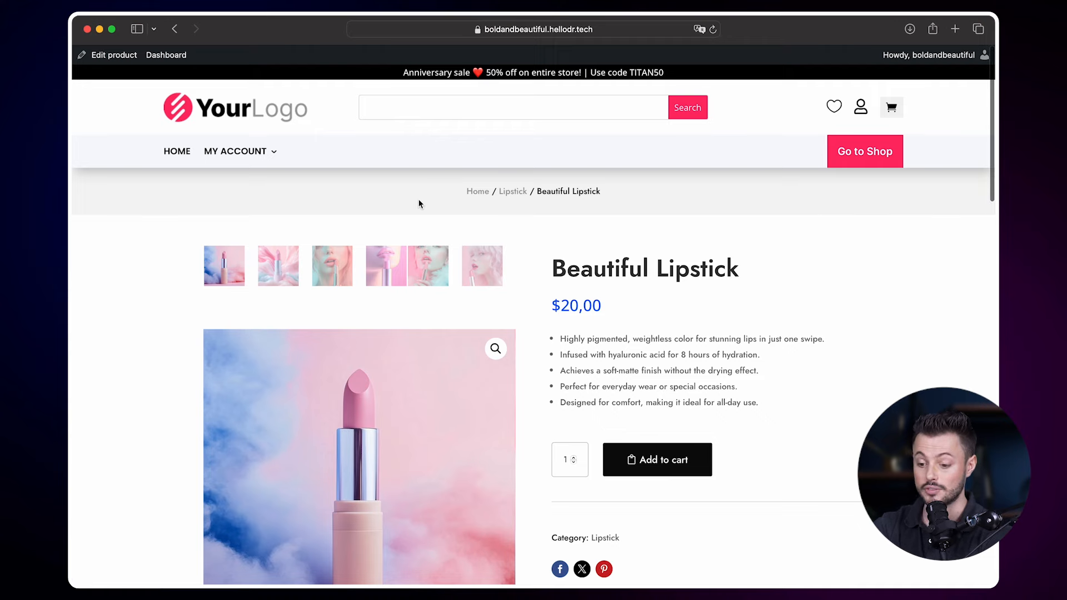
Return to the store's admin product list and start a new product named Beautiful Perfume.
{"action": "left_click", "coordinate": [171, 60]}
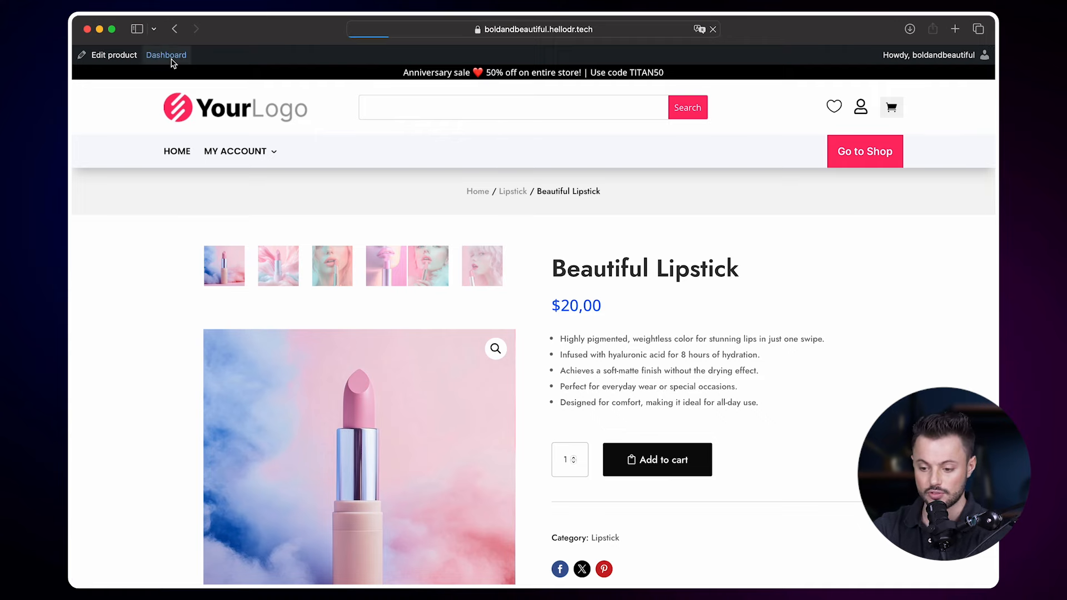
{"action": "mouse_move", "coordinate": [167, 166]}
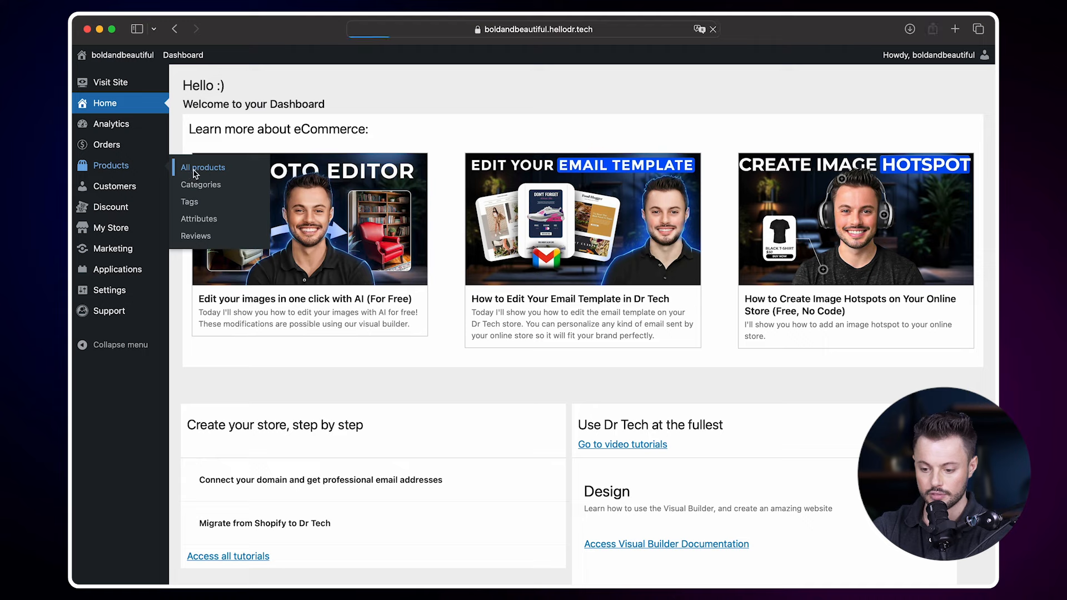
{"action": "left_click", "coordinate": [195, 174]}
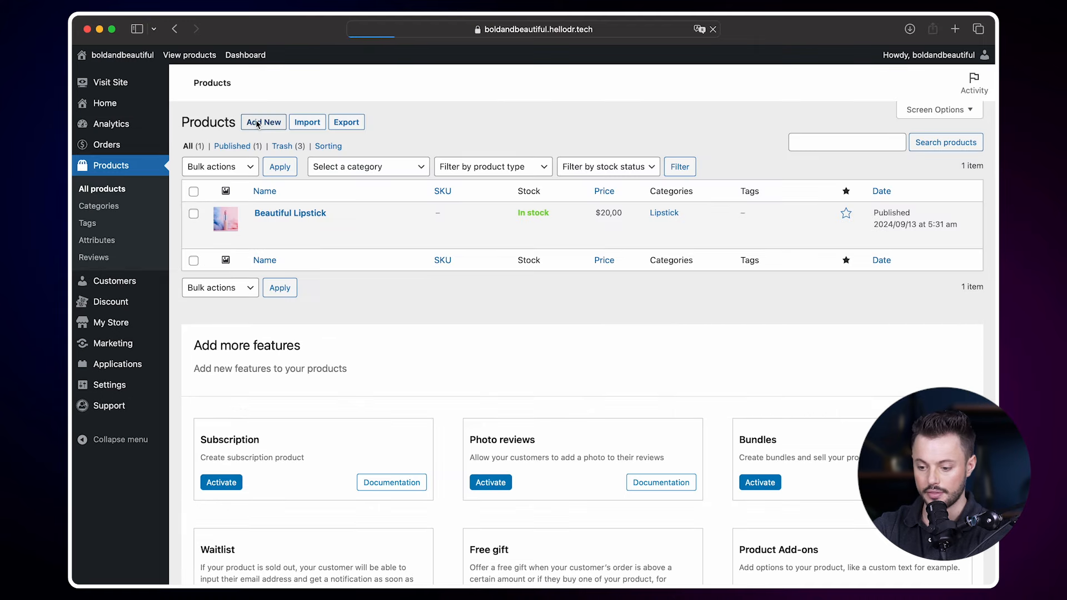
{"action": "left_click", "coordinate": [256, 122]}
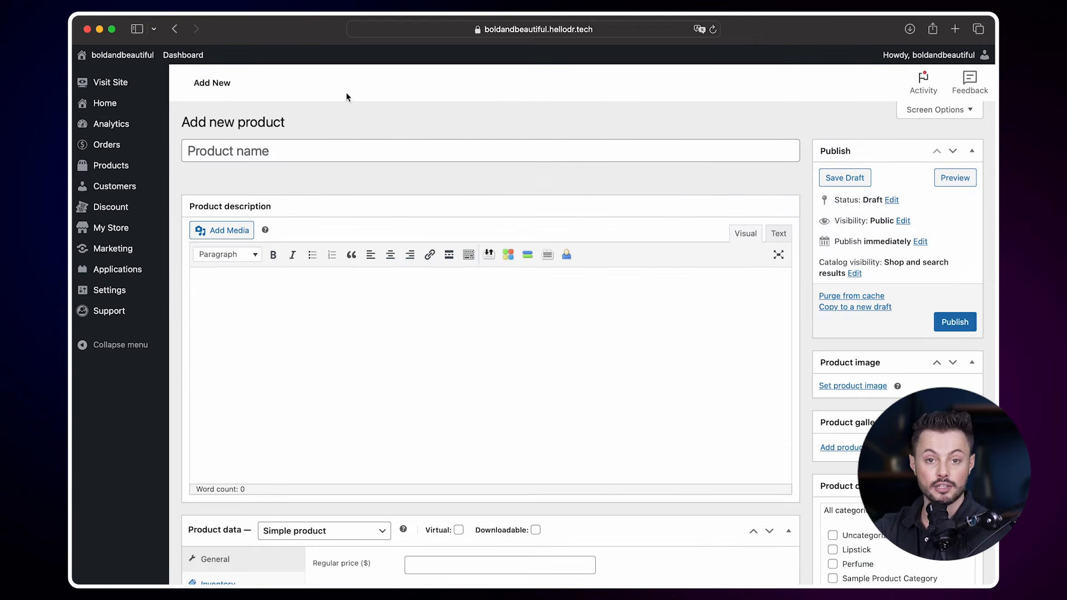
{"action": "left_click", "coordinate": [303, 160]}
{"action": "type", "text": "Beautiful Perfume"}
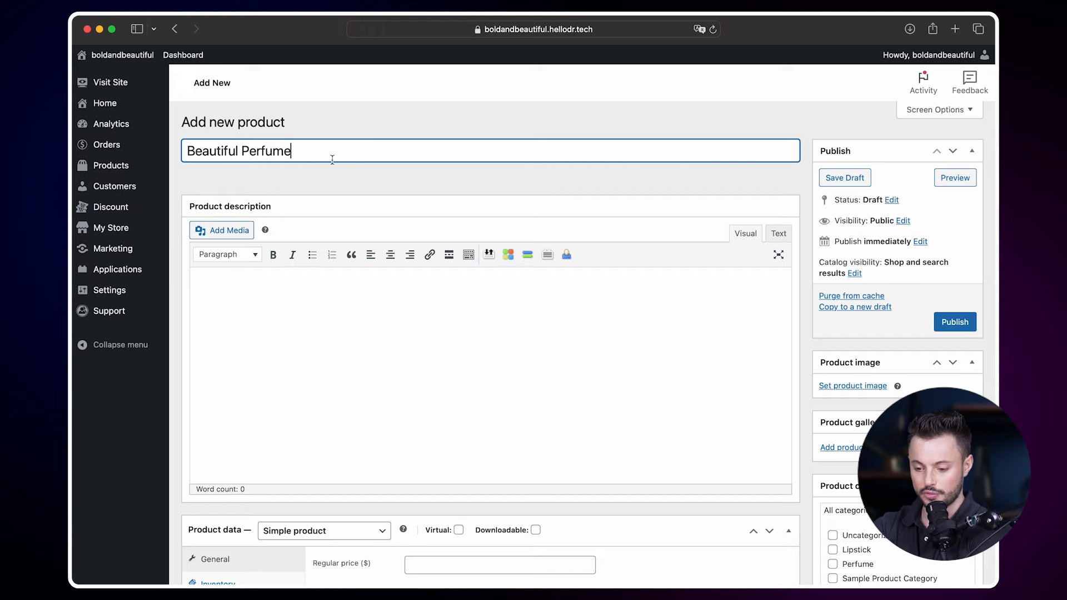
Paste the prepared Beautiful Perfume text, covering its notes, versatility and bottle design, into the product description.
{"action": "left_click", "coordinate": [505, 128]}
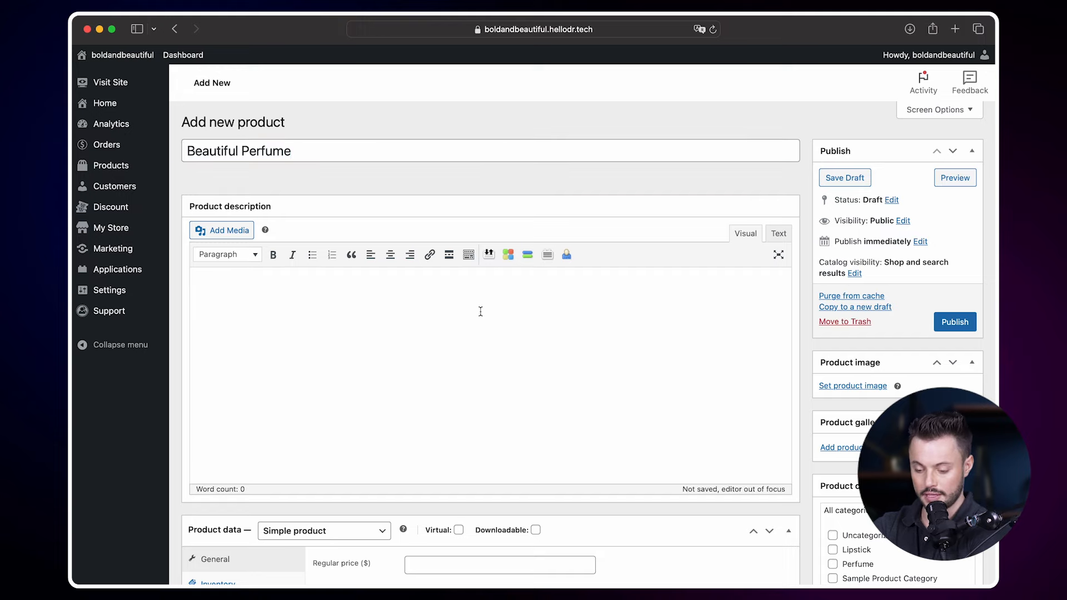
{"action": "key", "text": "super+v"}
{"action": "scroll", "coordinate": [480, 311], "scroll_direction": "down", "scroll_amount": 3}
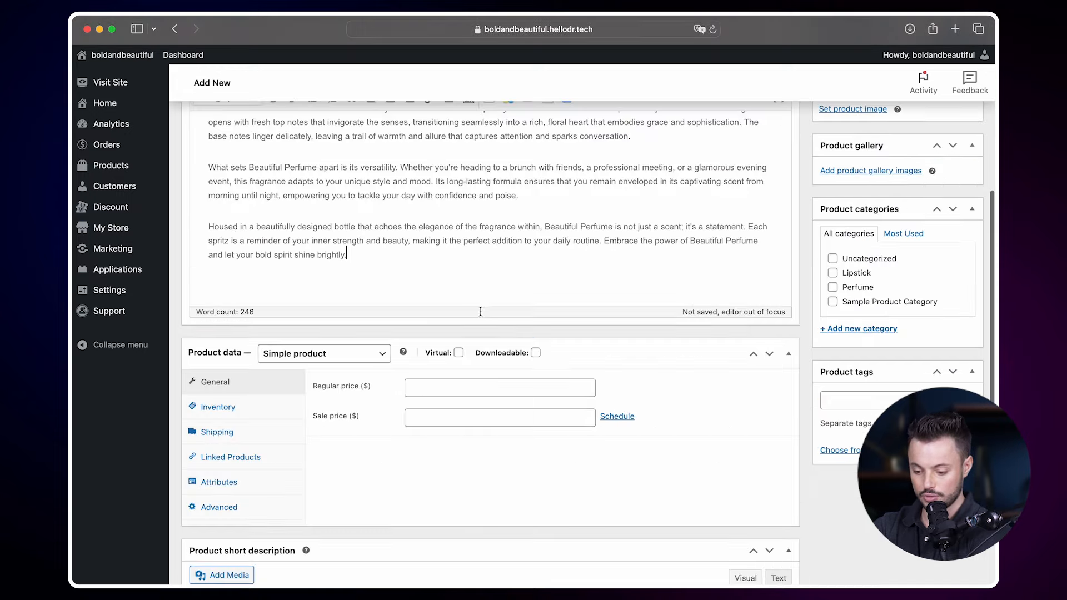
Set the perfume's product type to Variable product.
{"action": "scroll", "coordinate": [558, 356], "scroll_direction": "up", "scroll_amount": 1}
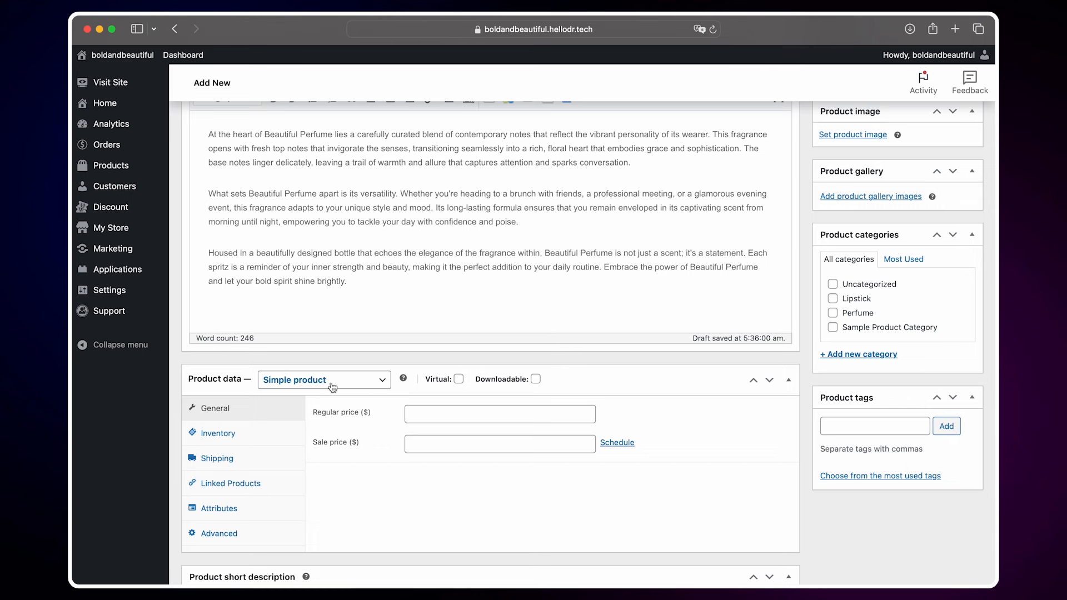
{"action": "left_click", "coordinate": [309, 388]}
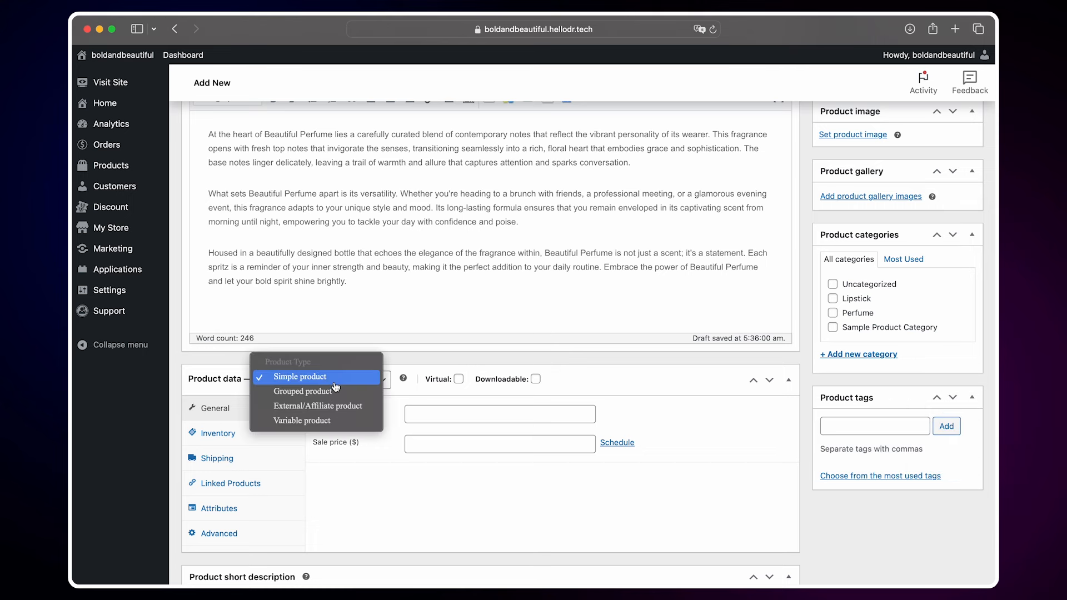
{"action": "left_click", "coordinate": [340, 422]}
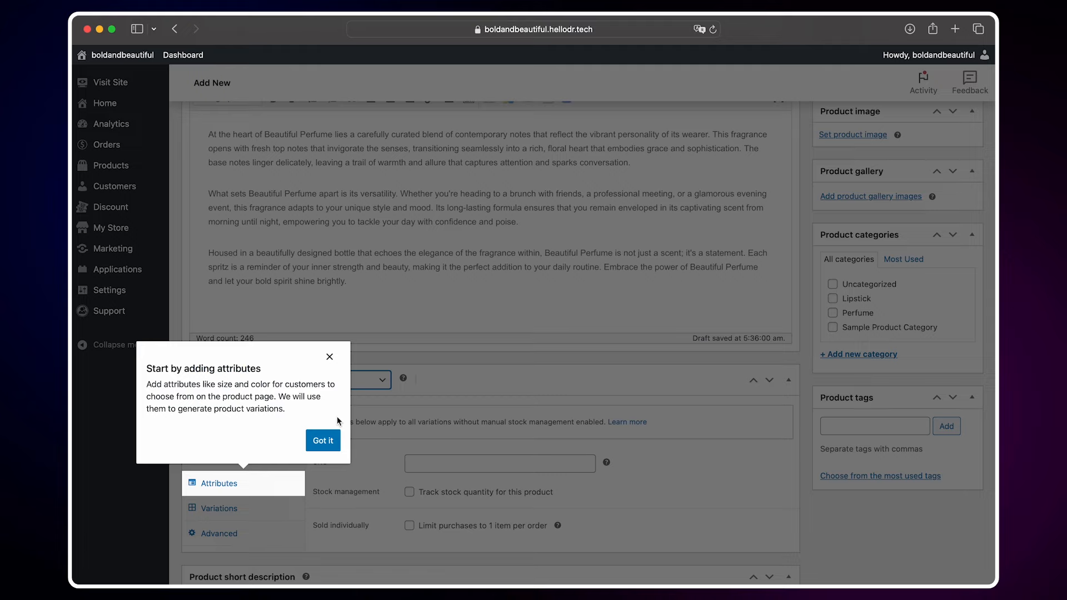
Add a product attribute named Size and enter 50 ml as its first option, followed by the | separator.
{"action": "left_click", "coordinate": [249, 476]}
{"action": "scroll", "coordinate": [345, 445], "scroll_direction": "down", "scroll_amount": 3}
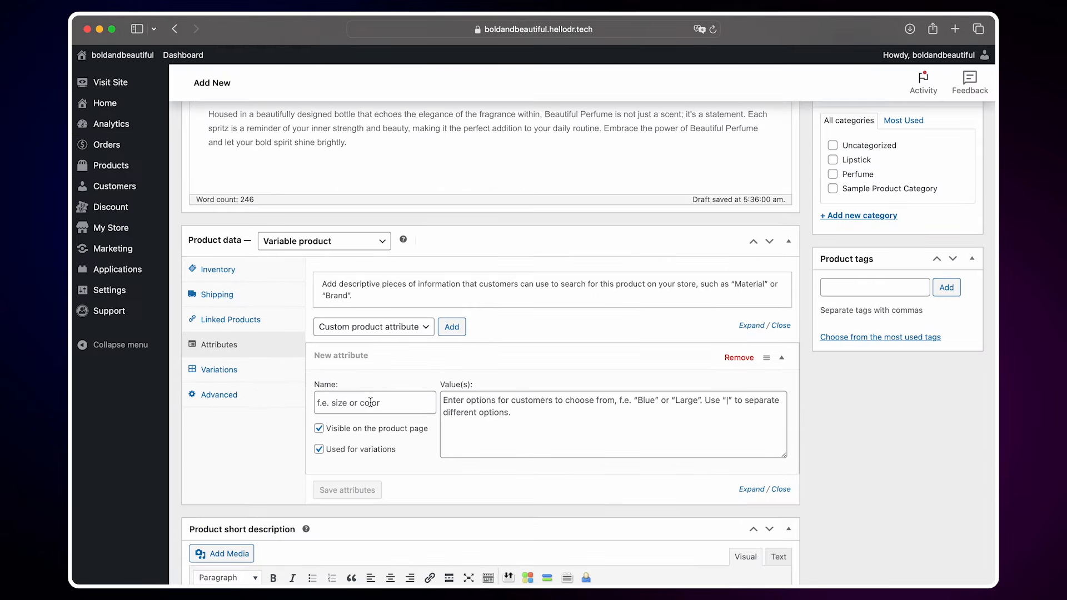
{"action": "left_click", "coordinate": [371, 402]}
{"action": "type", "text": "Size"}
{"action": "left_click", "coordinate": [530, 420]}
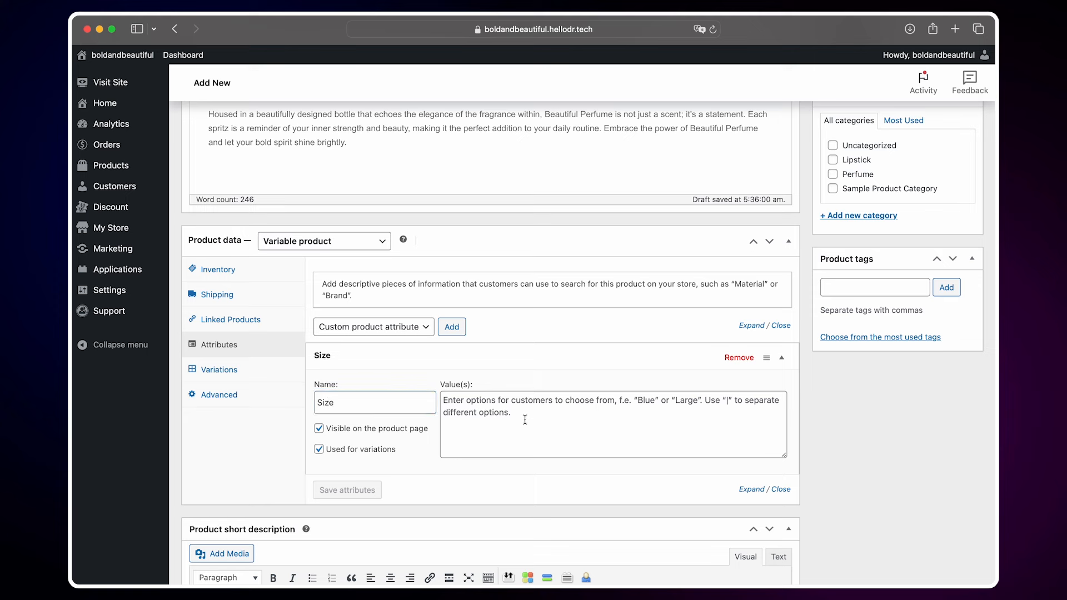
{"action": "left_click", "coordinate": [525, 421]}
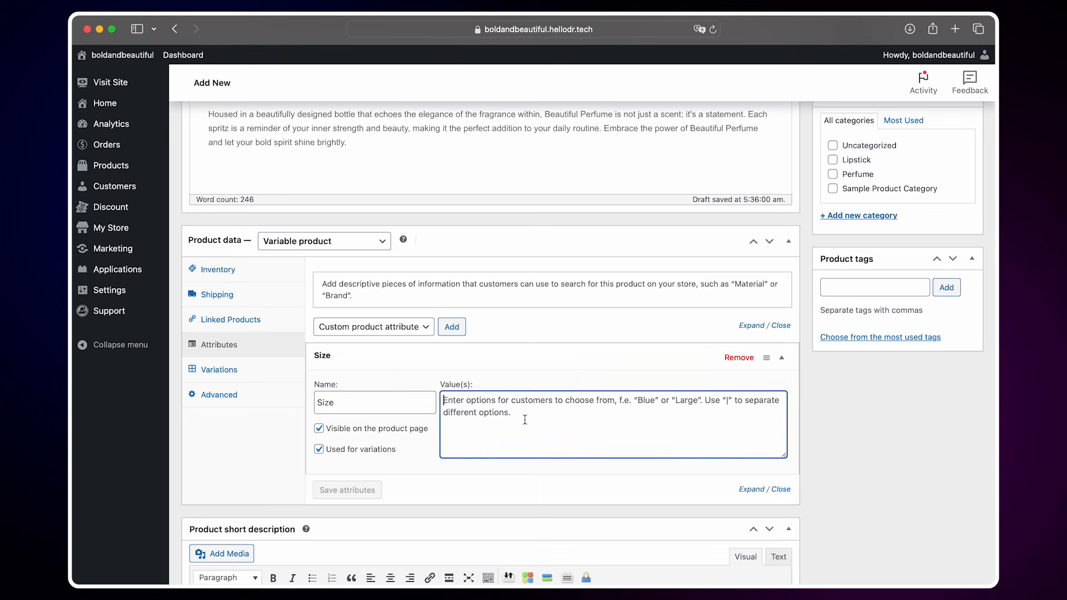
{"action": "type", "text": "50 ml"}
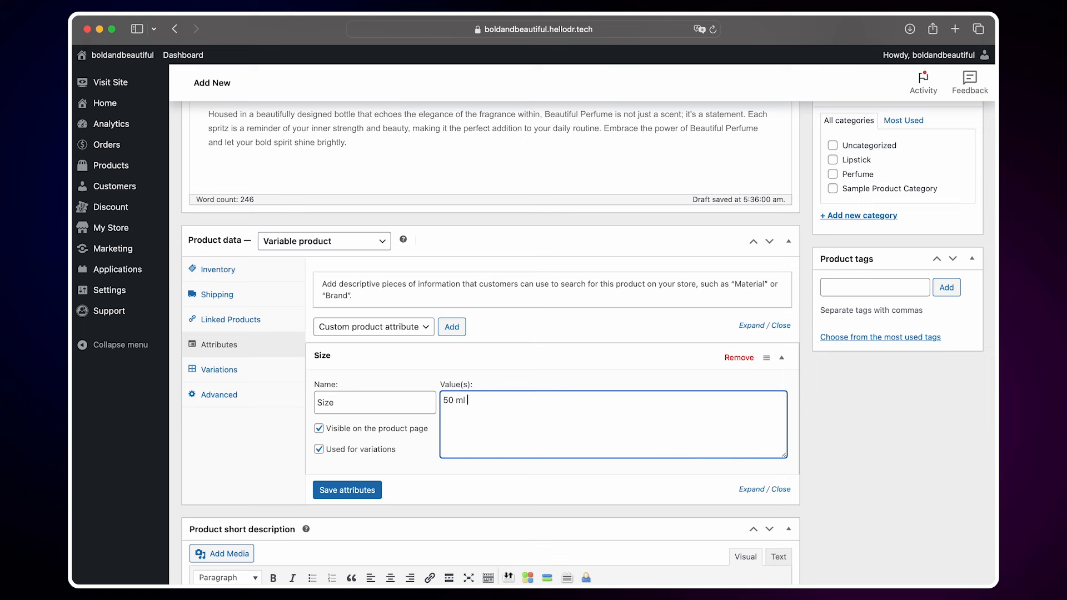
{"action": "type", "text": "|"}
Search Google for "vertical bar symbol" to look up the separator character, and return to the product editor.
{"action": "key", "text": "super+t"}
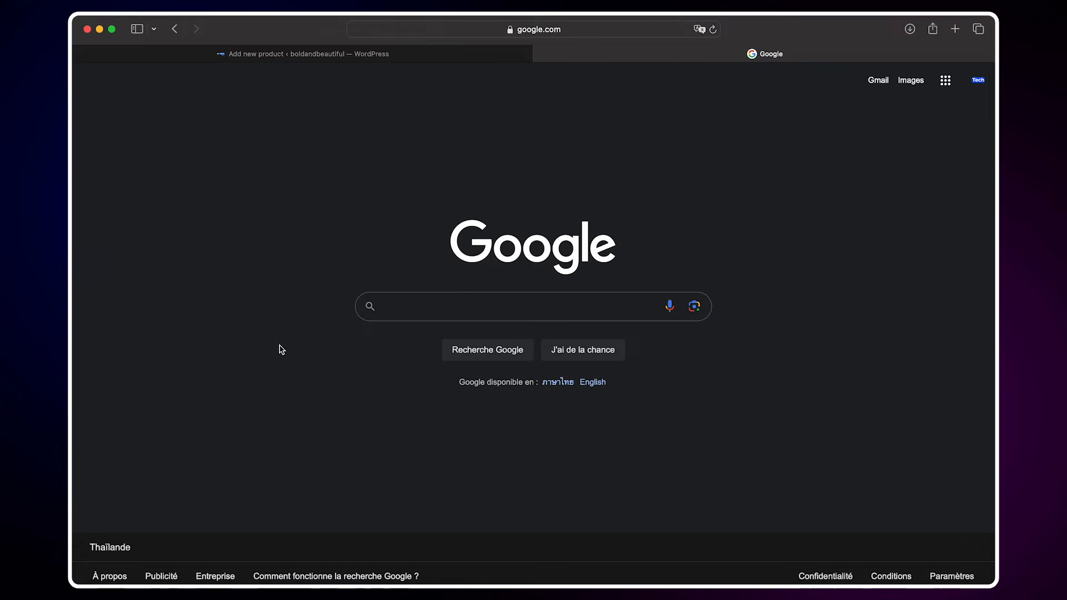
{"action": "type", "text": "vertical bar symbol"}
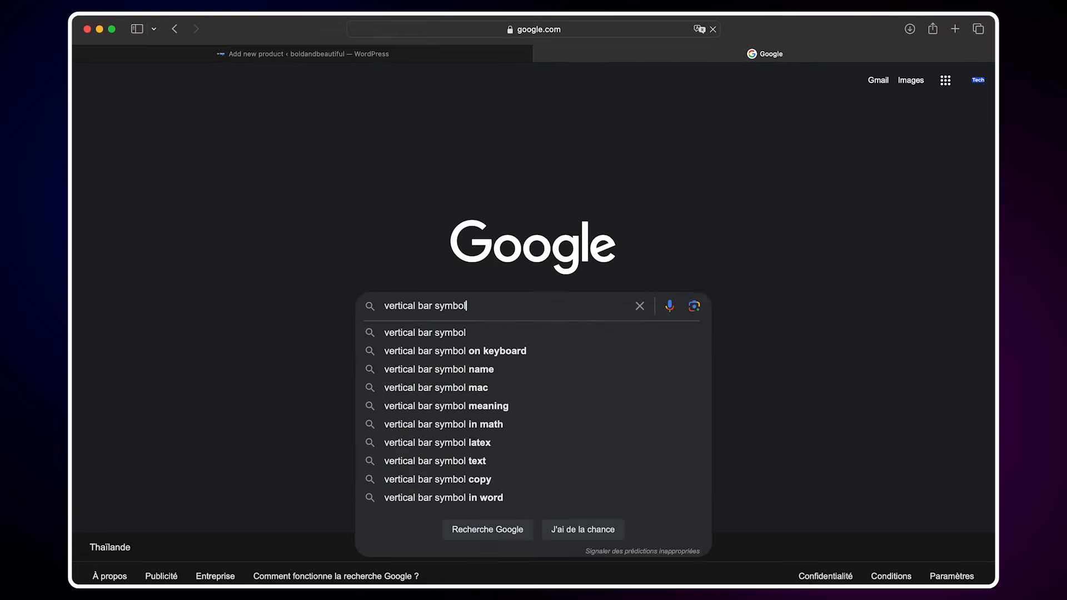
{"action": "key", "text": "Return"}
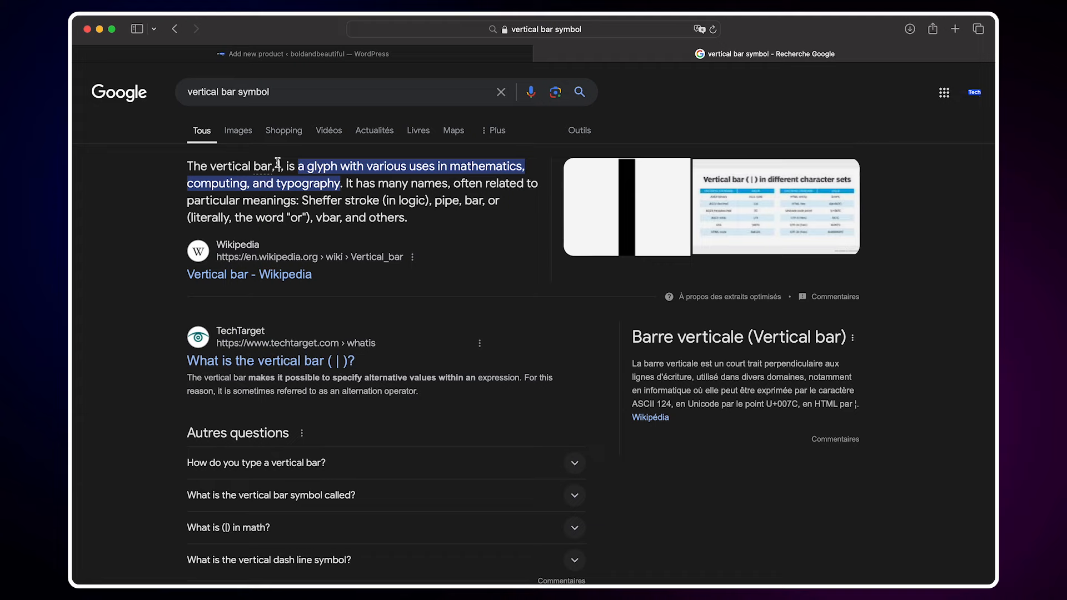
{"action": "left_click", "coordinate": [361, 54]}
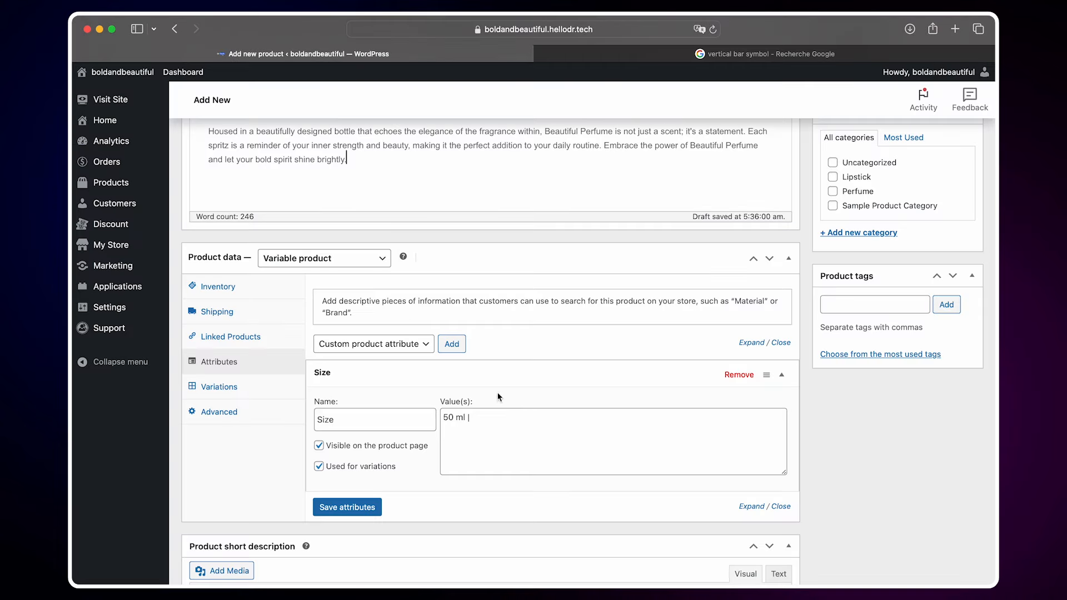
Add 100 ml as the second option of the Size attribute and save the attributes.
{"action": "left_click", "coordinate": [491, 412]}
{"action": "type", "text": "100 ml"}
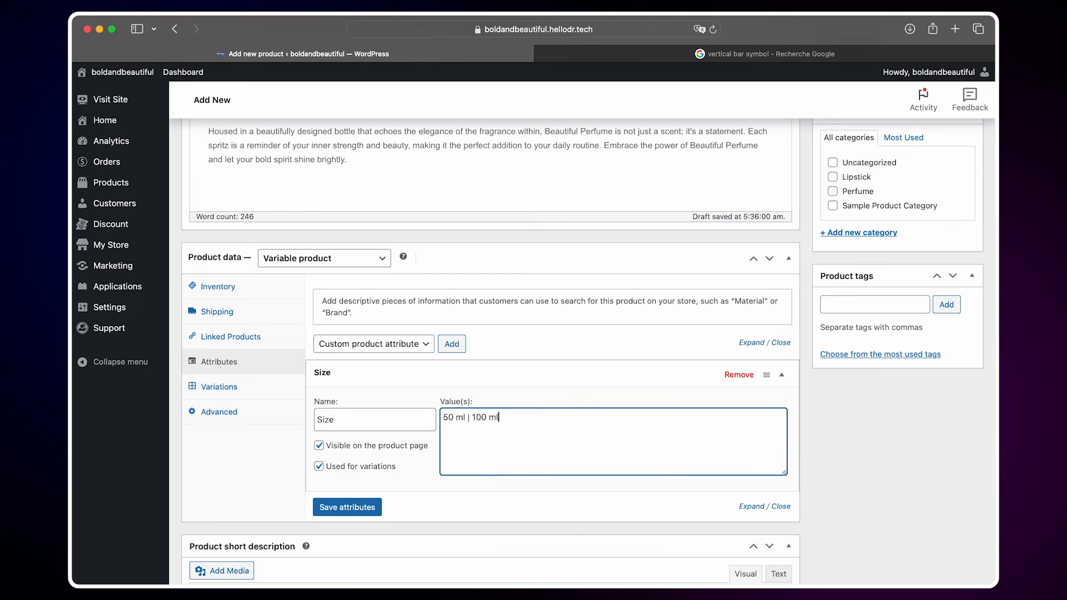
{"action": "left_click", "coordinate": [364, 508]}
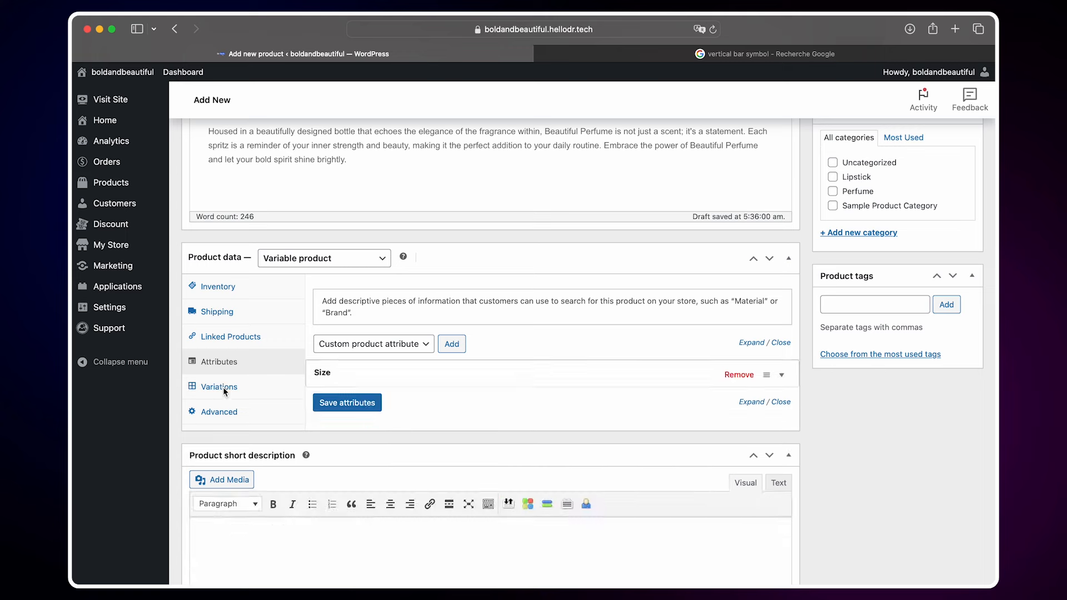
Generate all product variations from the Size attribute.
{"action": "left_click", "coordinate": [224, 388]}
{"action": "left_click", "coordinate": [362, 290]}
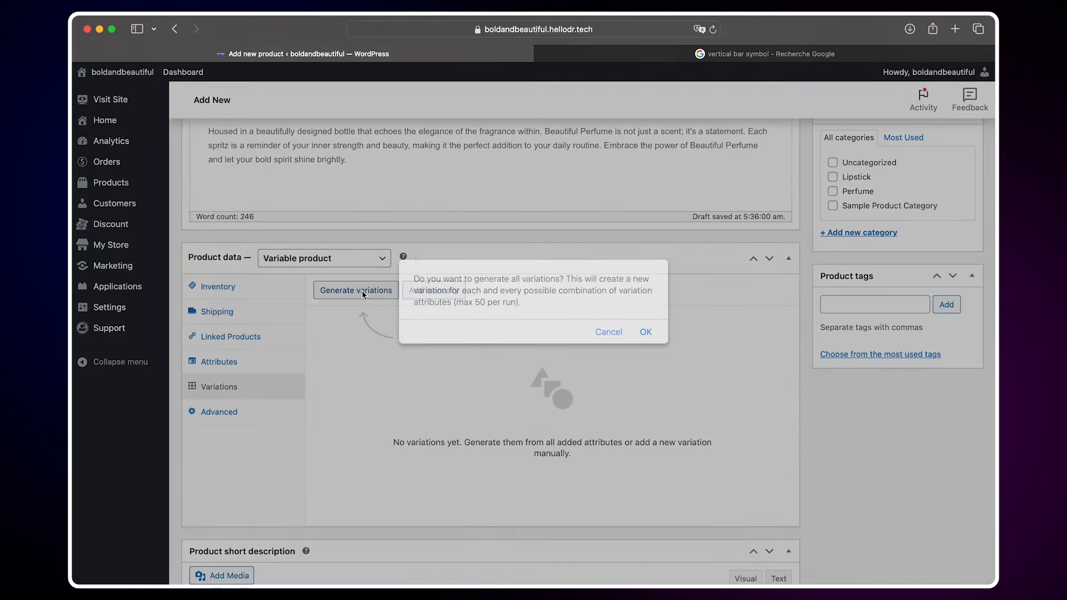
{"action": "left_click", "coordinate": [645, 332]}
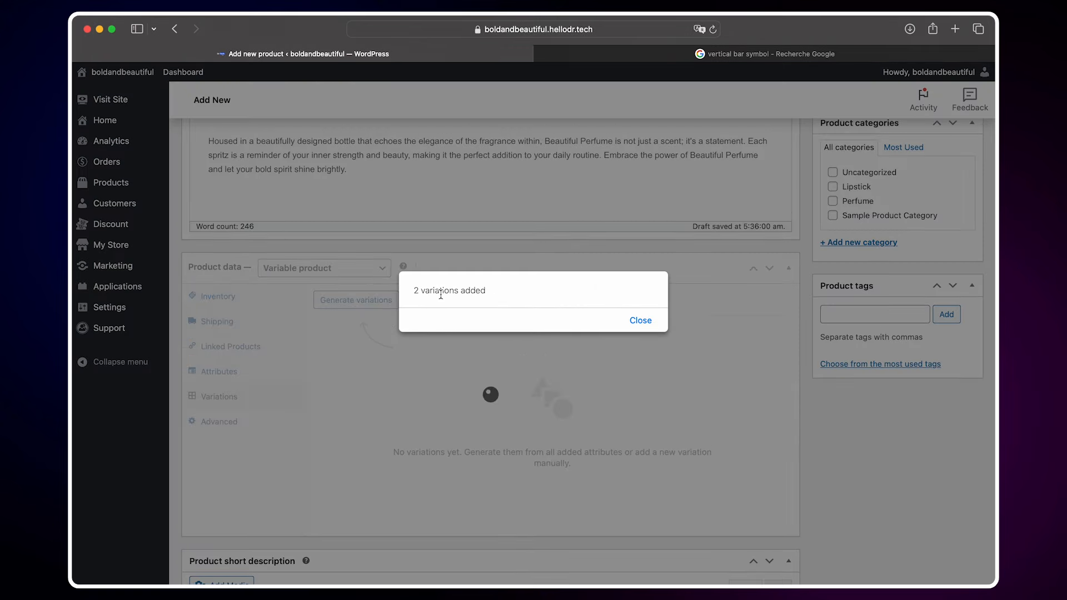
{"action": "left_click", "coordinate": [641, 321]}
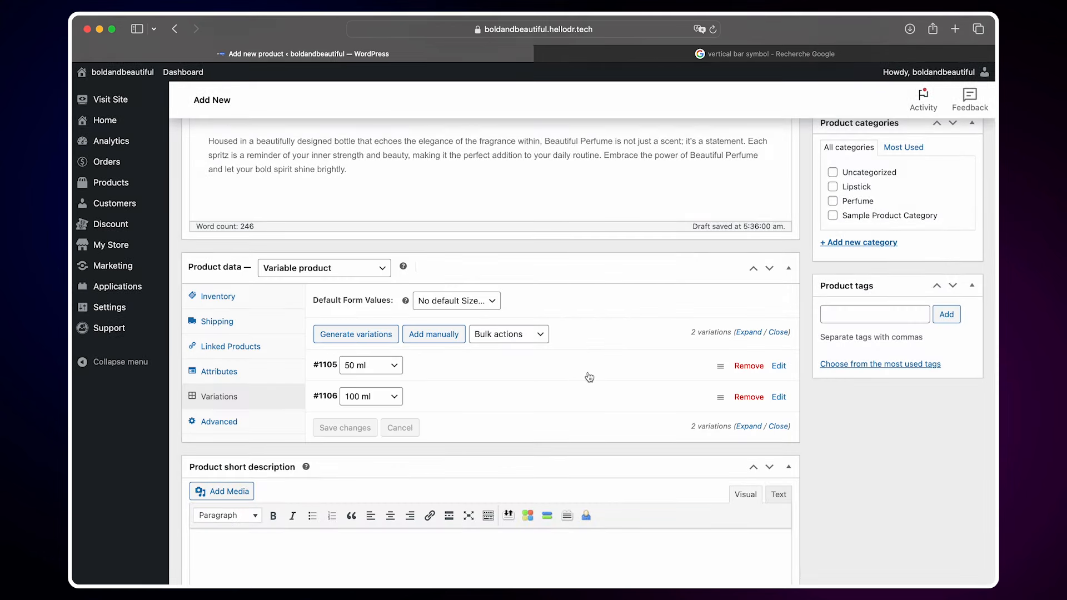
Set the regular price of the 50 ml variation to $55.
{"action": "left_click", "coordinate": [470, 371]}
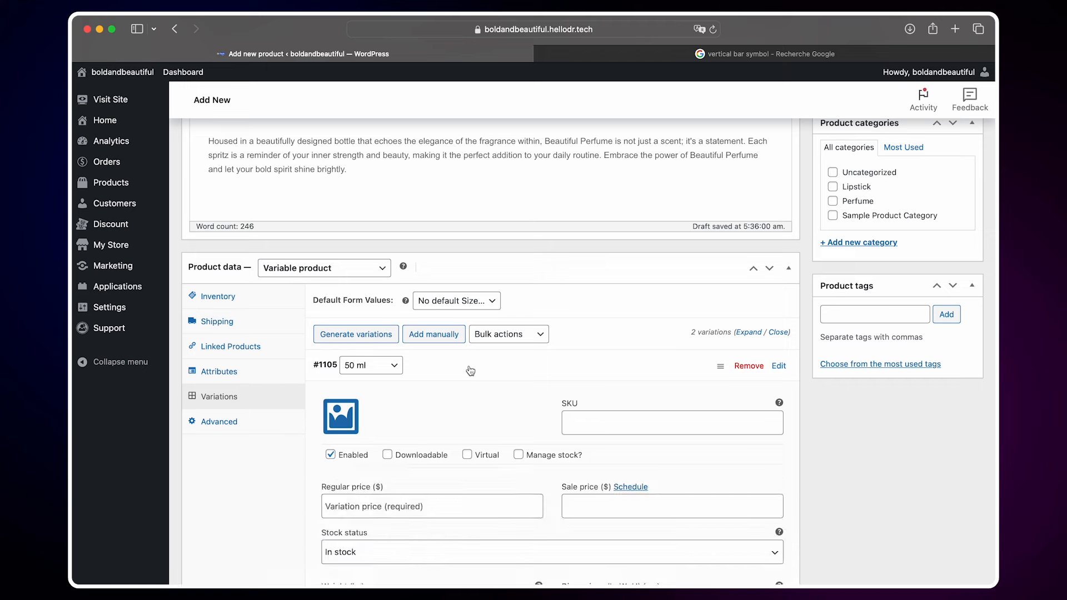
{"action": "scroll", "coordinate": [470, 303], "scroll_direction": "down", "scroll_amount": 3}
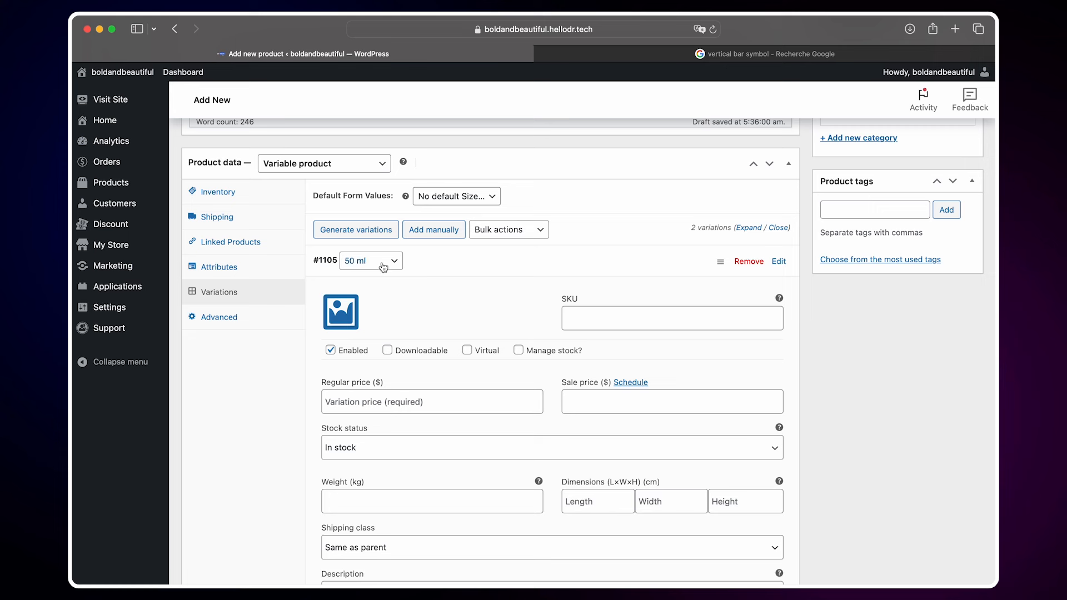
{"action": "left_click", "coordinate": [372, 394]}
{"action": "type", "text": "55"}
{"action": "left_click", "coordinate": [410, 378]}
{"action": "scroll", "coordinate": [384, 309], "scroll_direction": "down", "scroll_amount": 1}
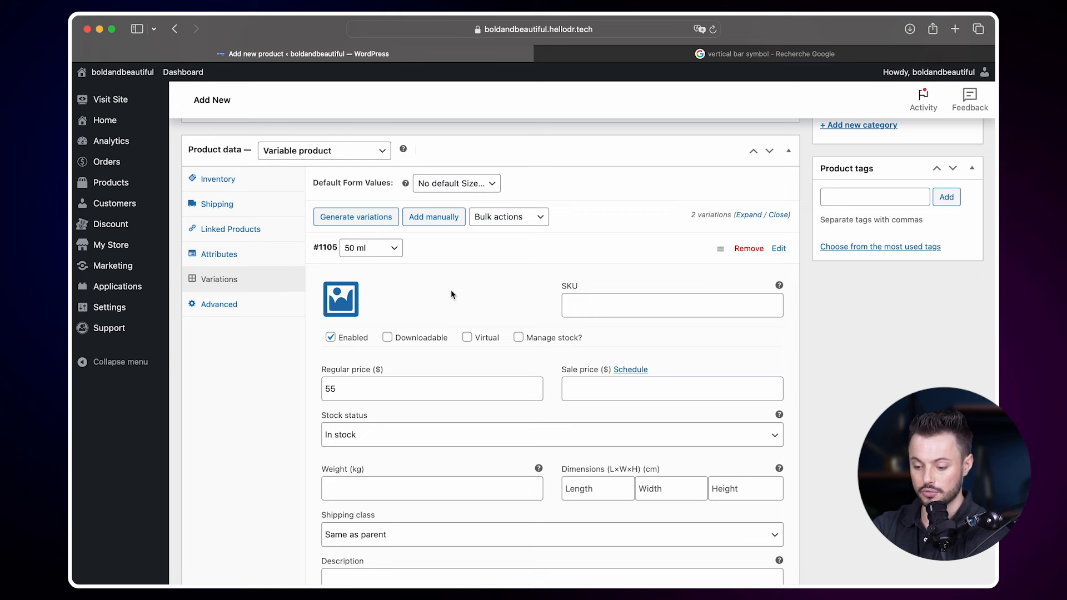
{"action": "left_click", "coordinate": [488, 259]}
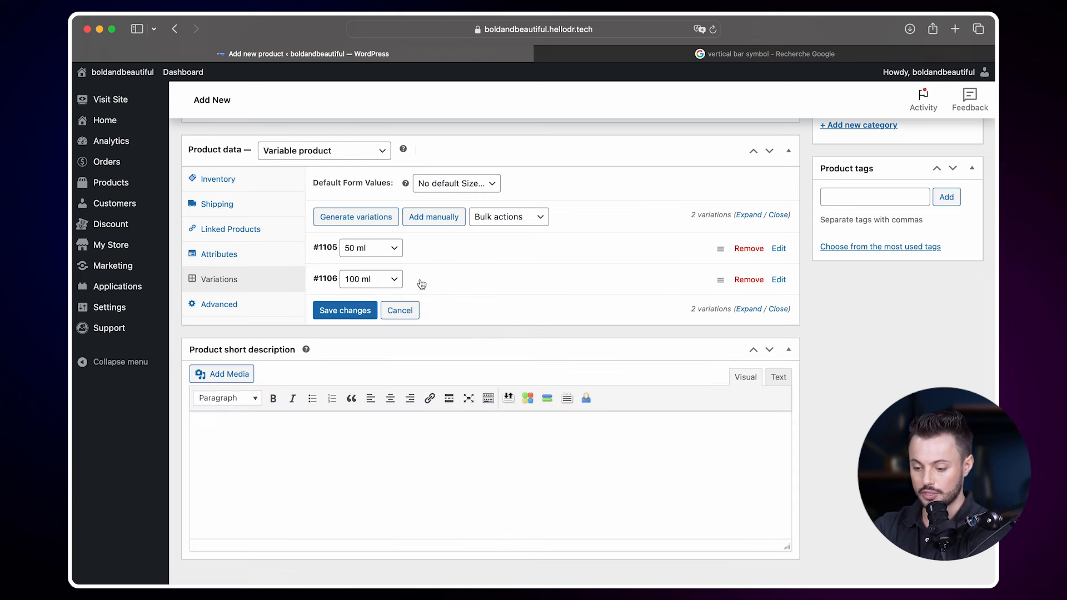
Set the regular price of the 100 ml variation to $100 and save the variation changes.
{"action": "left_click", "coordinate": [466, 281]}
{"action": "left_click", "coordinate": [386, 418]}
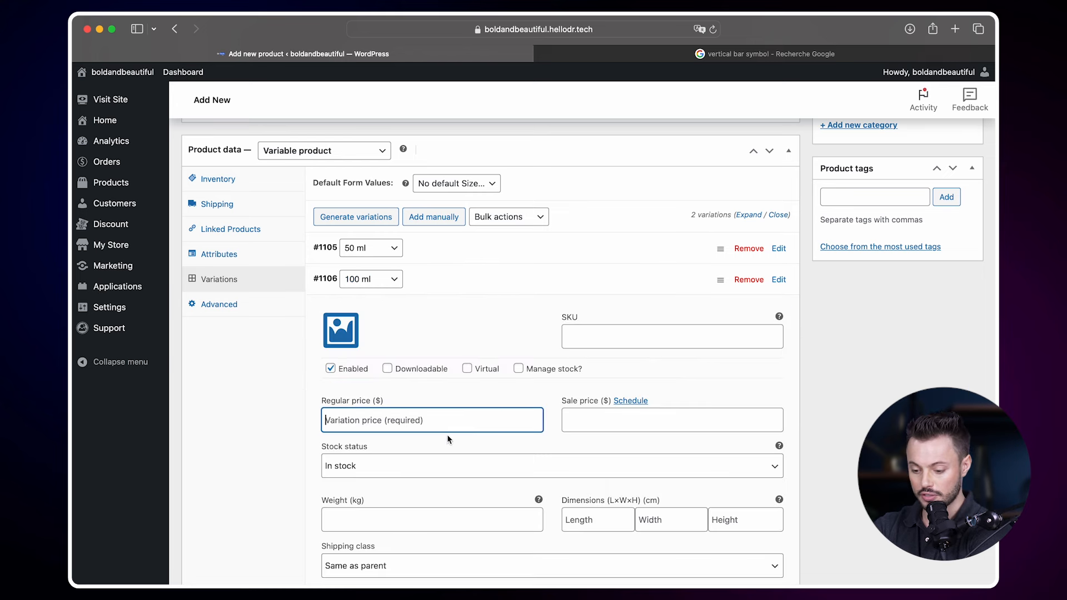
{"action": "type", "text": "100"}
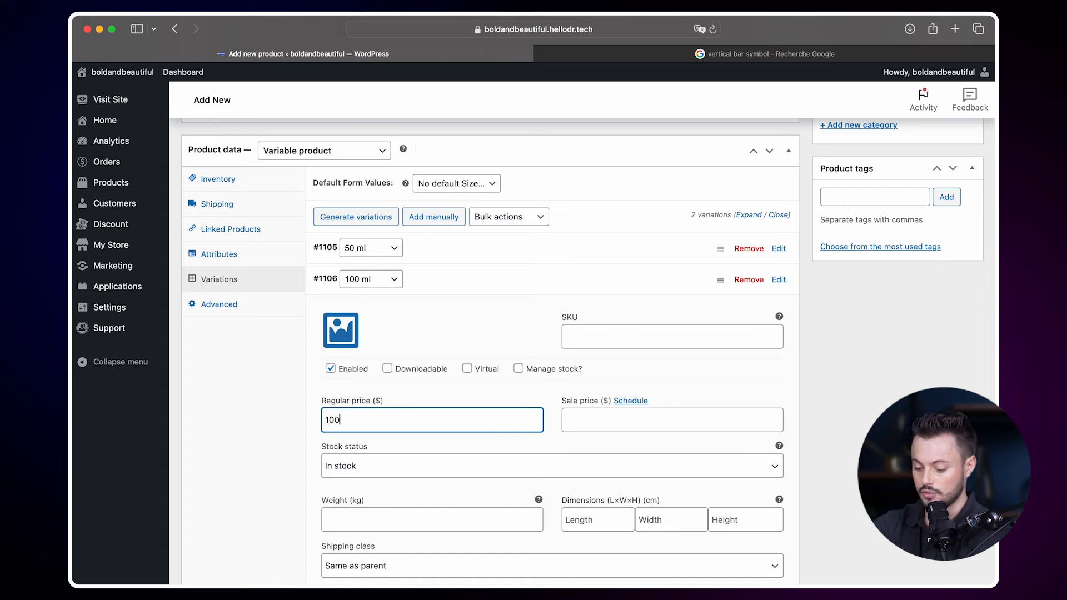
{"action": "left_click", "coordinate": [287, 461]}
{"action": "scroll", "coordinate": [452, 487], "scroll_direction": "down", "scroll_amount": 3}
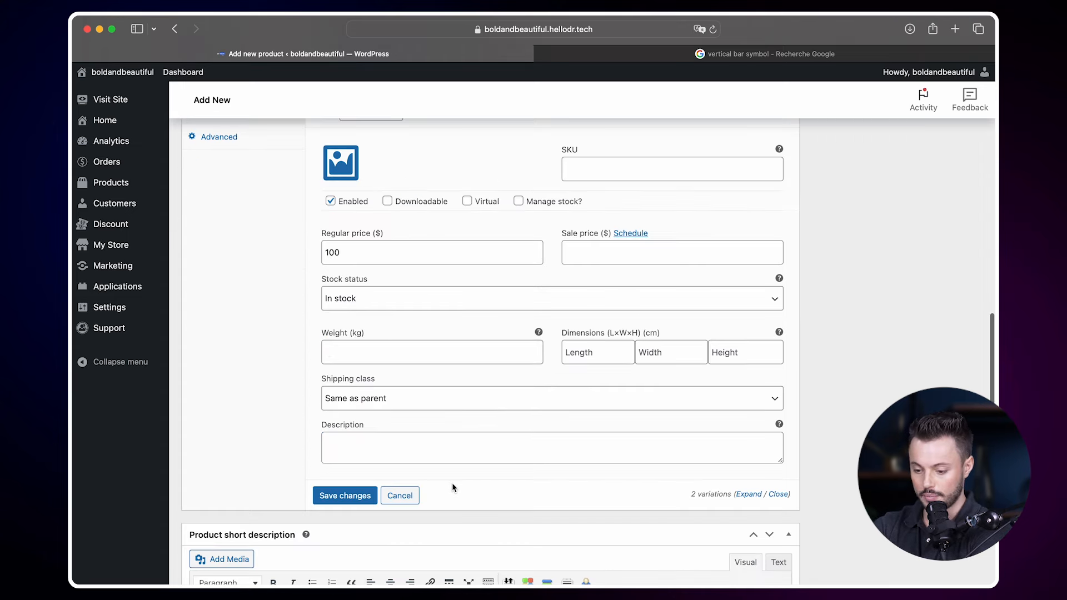
{"action": "left_click", "coordinate": [339, 495]}
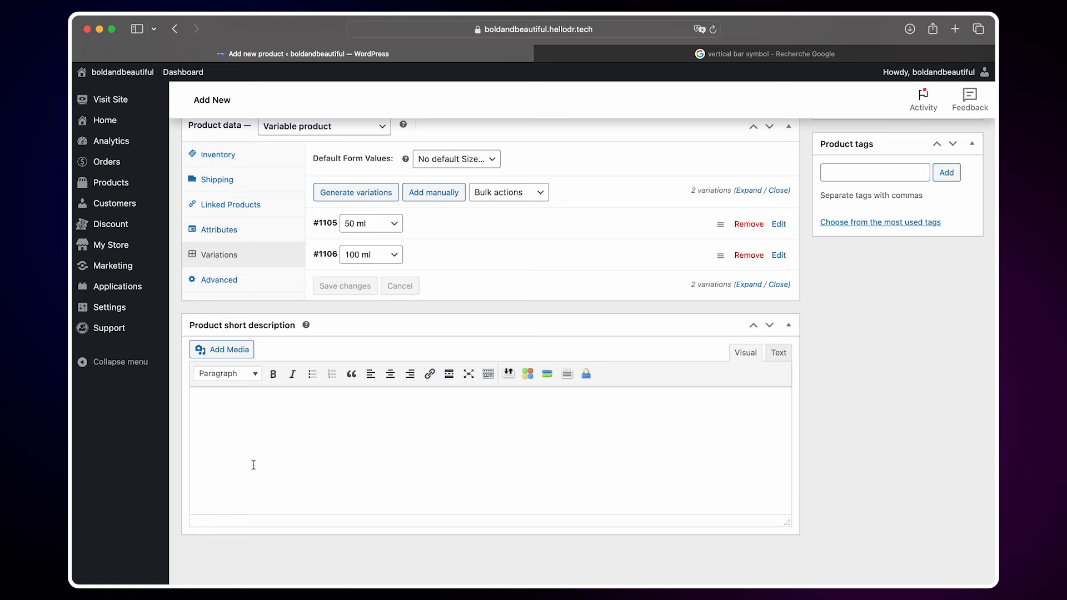
Paste the prepared bulleted perfume highlights into the product short description and assign the product to the Perfume category.
{"action": "left_click", "coordinate": [253, 465]}
{"action": "key", "text": "super+v"}
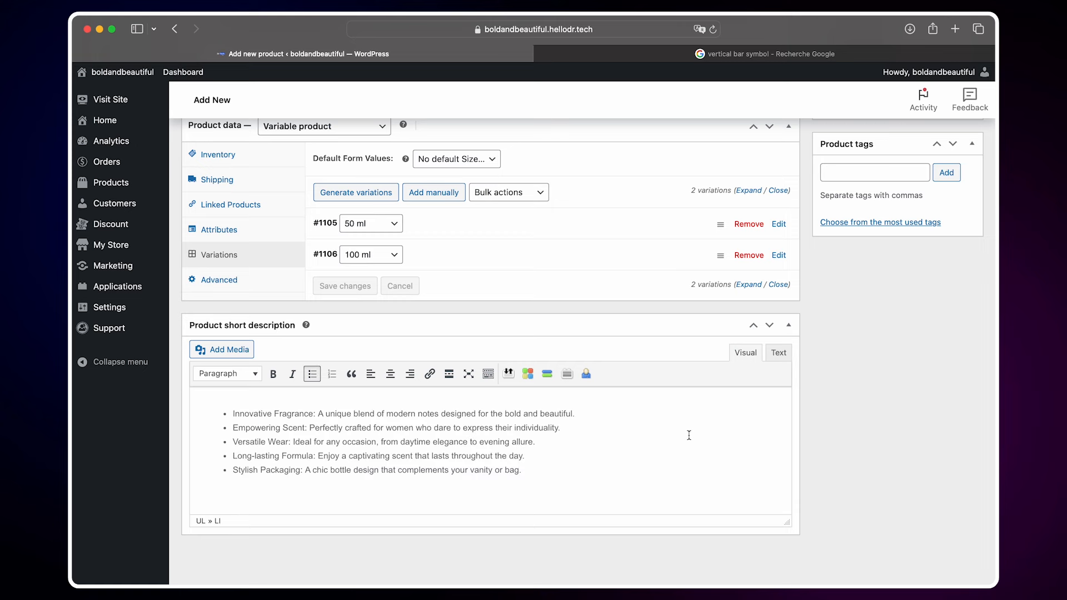
{"action": "scroll", "coordinate": [842, 425], "scroll_direction": "up", "scroll_amount": 5}
{"action": "scroll", "coordinate": [842, 425], "scroll_direction": "up", "scroll_amount": 2}
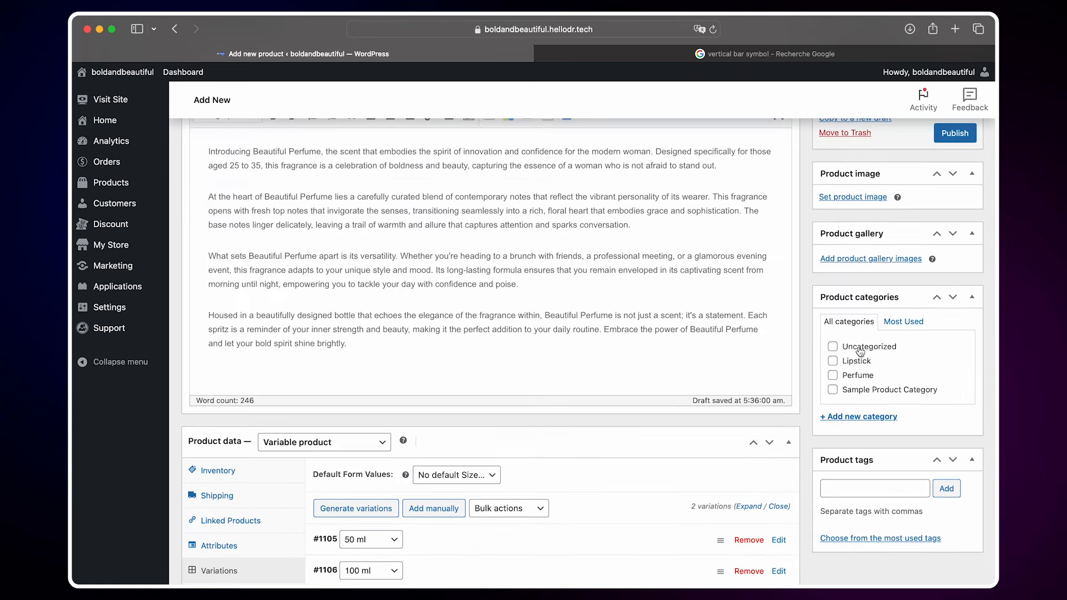
{"action": "scroll", "coordinate": [809, 383], "scroll_direction": "up", "scroll_amount": 2}
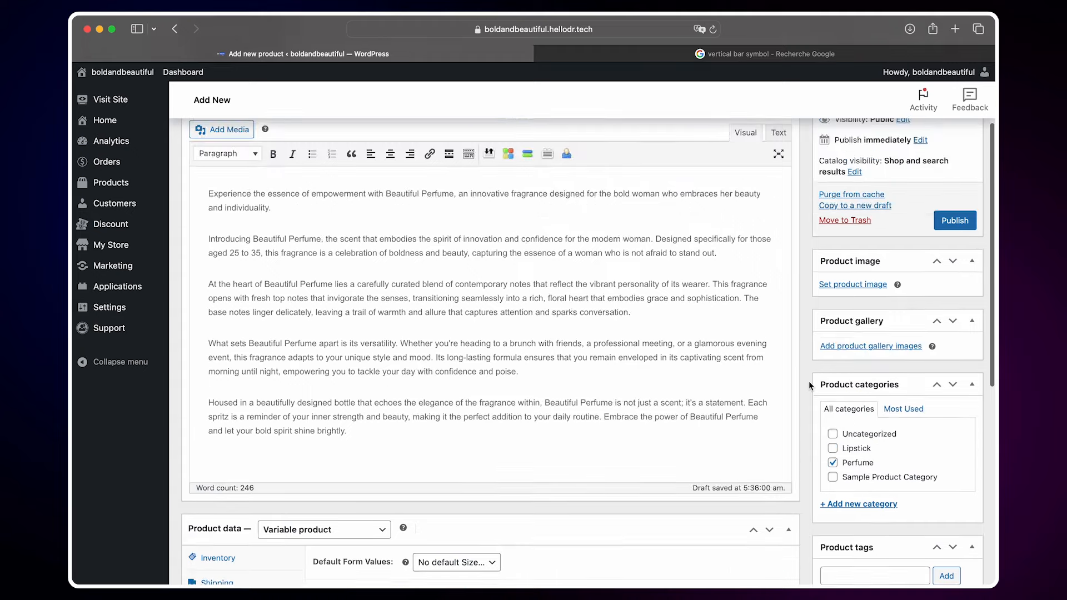
Upload Product-Image-1.png, the perfume bottle among pink clouds, and set it as the product image.
{"action": "left_click", "coordinate": [850, 288]}
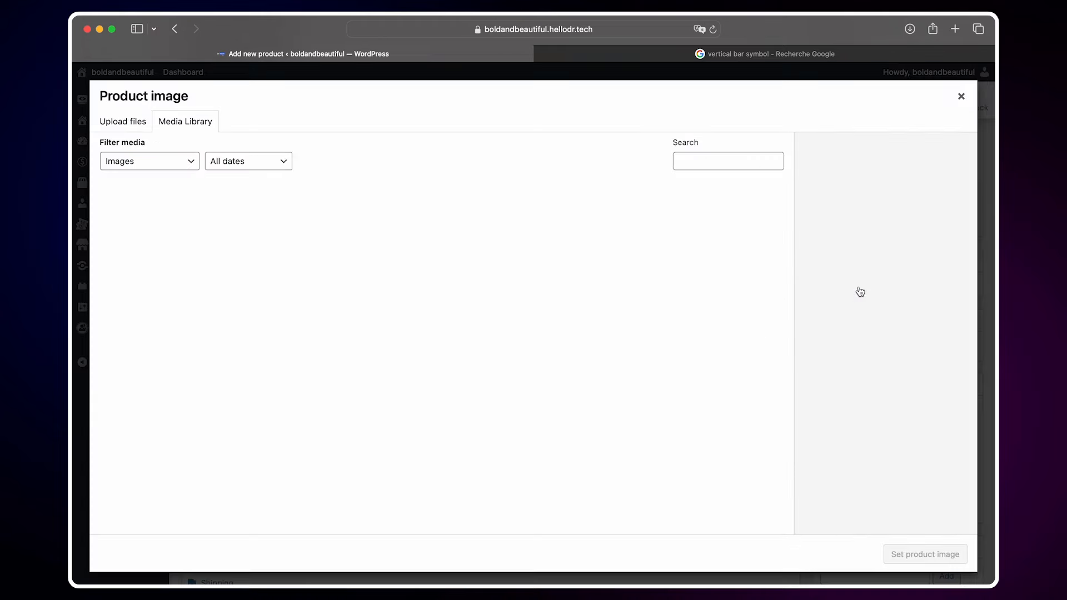
{"action": "left_click", "coordinate": [123, 122]}
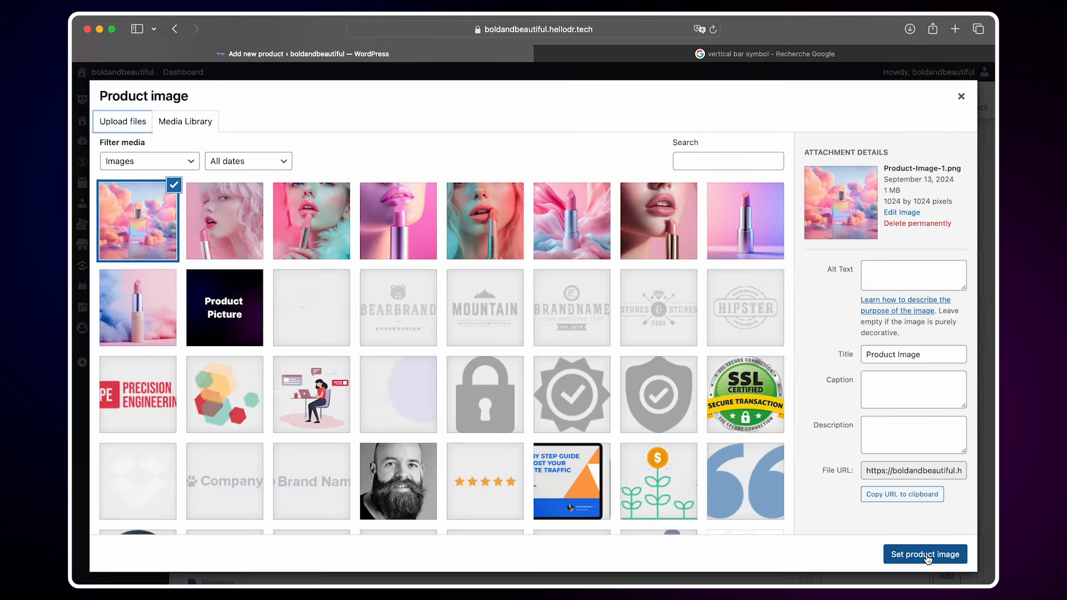
{"action": "left_click", "coordinate": [927, 555]}
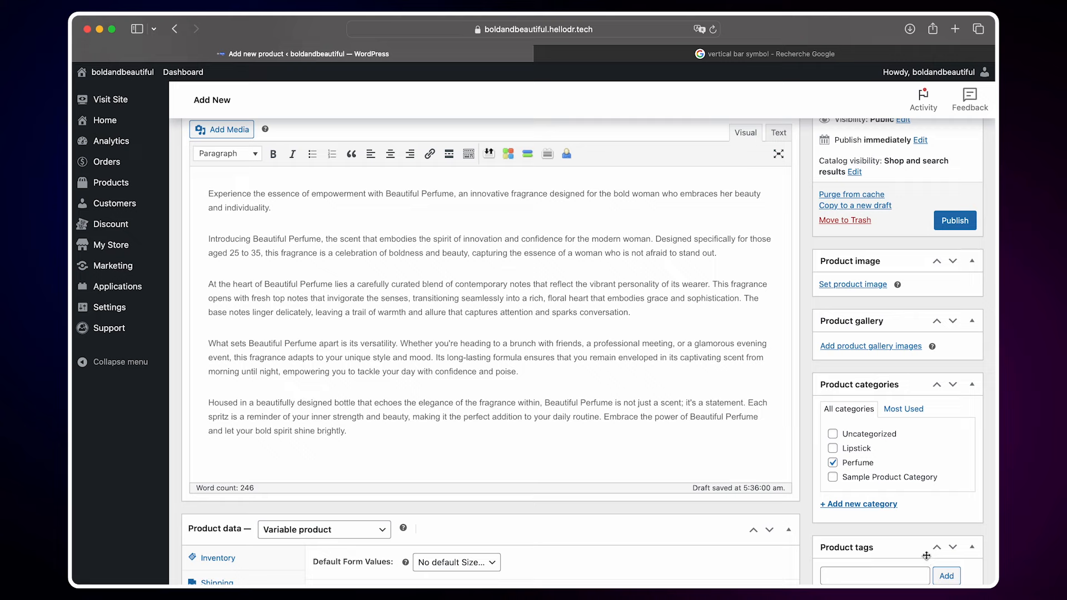
Upload the perfume pictures and add four to the product gallery: three bottle-in-clouds scenes and the woman against pink and blue clouds.
{"action": "scroll", "coordinate": [926, 555], "scroll_direction": "down", "scroll_amount": 2}
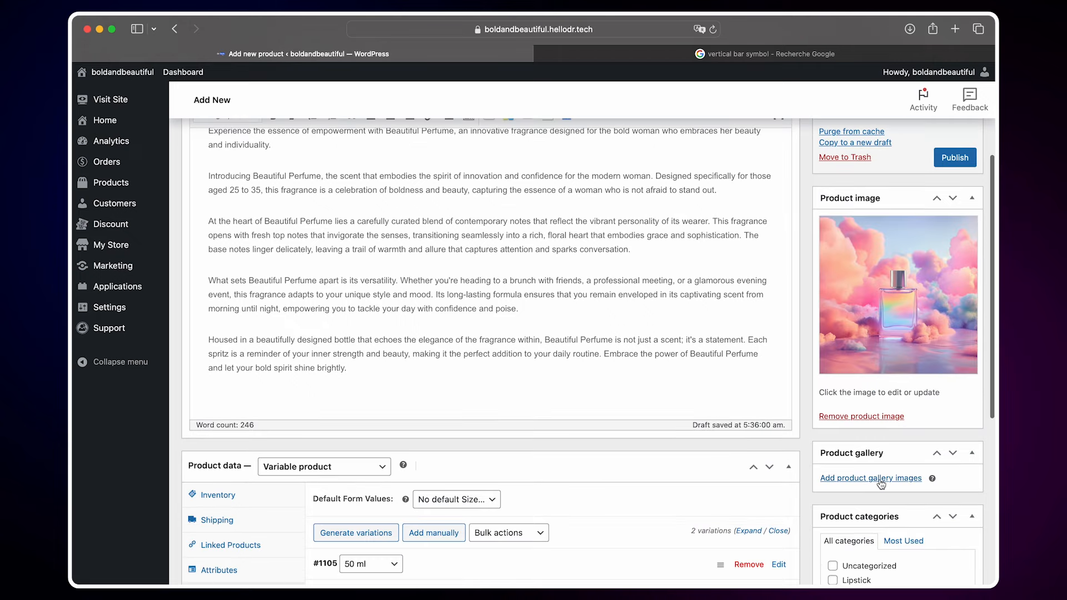
{"action": "left_click", "coordinate": [881, 480]}
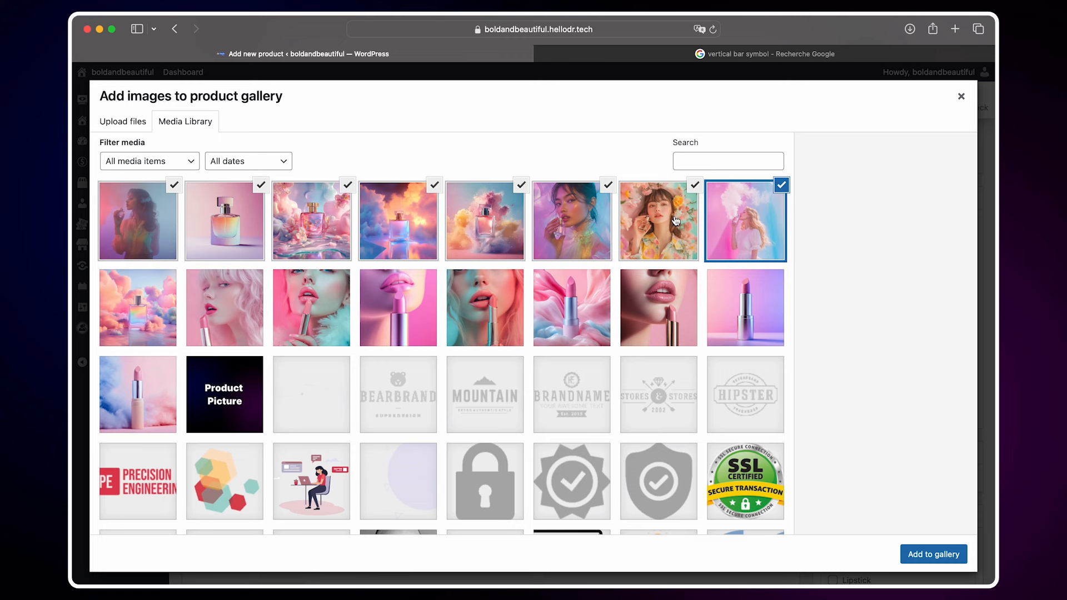
{"action": "left_click", "coordinate": [261, 186]}
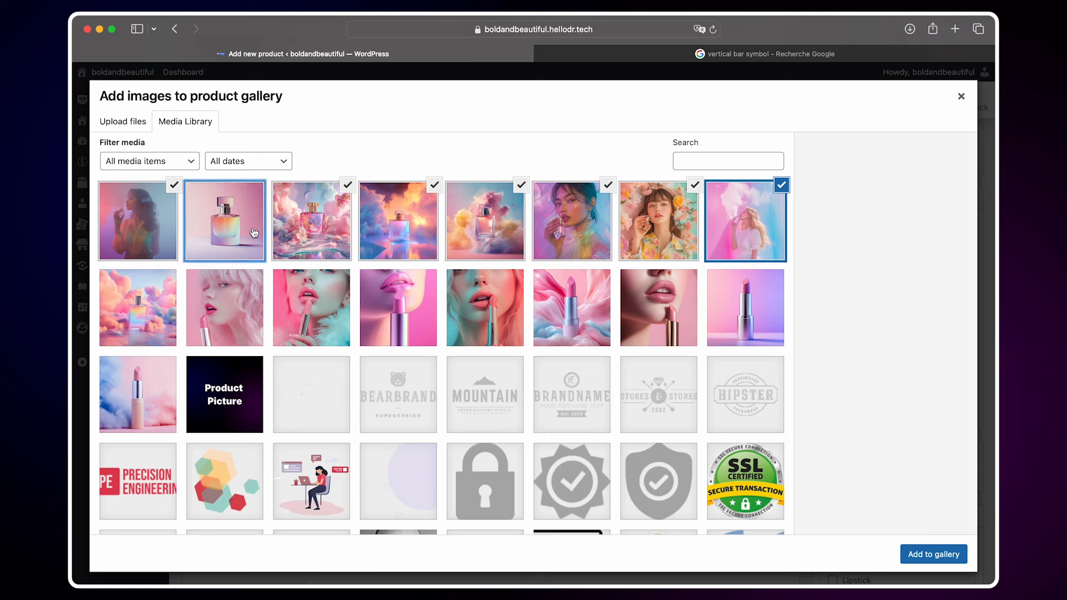
{"action": "left_click", "coordinate": [695, 187]}
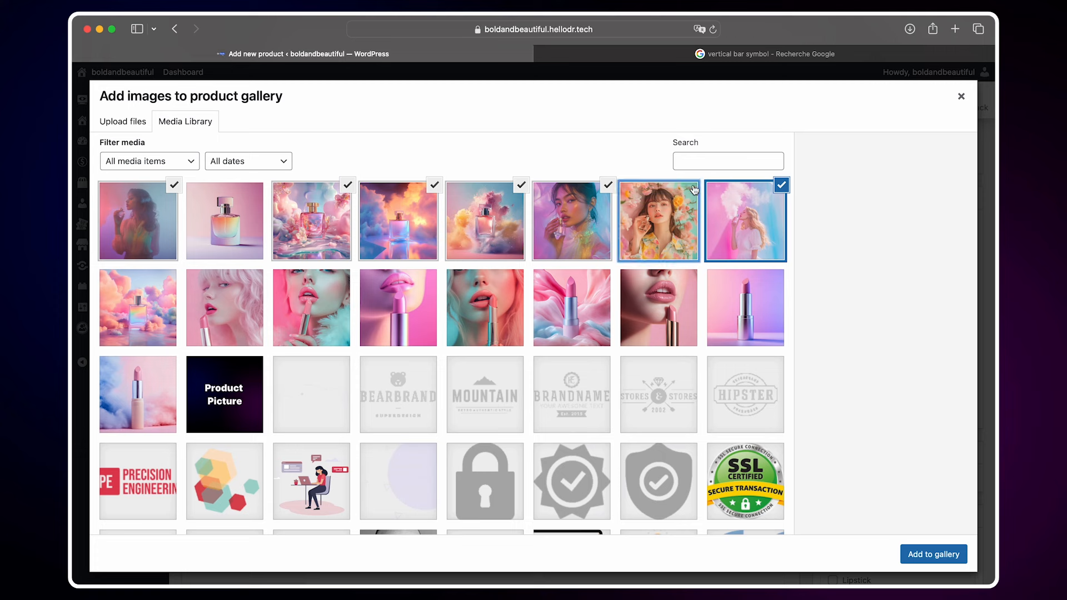
{"action": "left_click", "coordinate": [174, 187]}
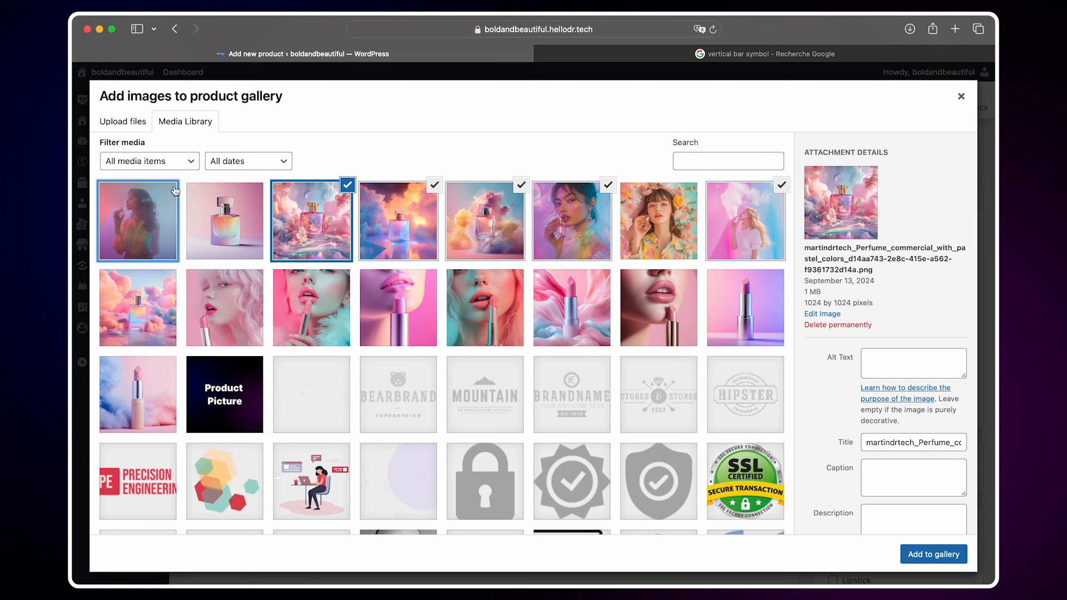
{"action": "left_click", "coordinate": [556, 186]}
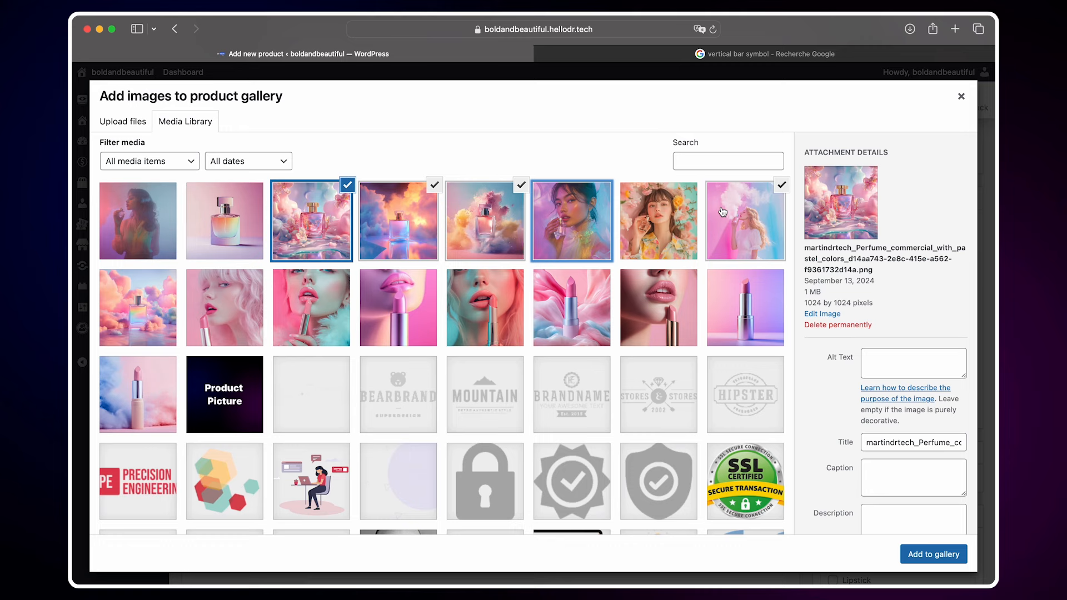
{"action": "left_click", "coordinate": [933, 554]}
{"action": "scroll", "coordinate": [624, 469], "scroll_direction": "up", "scroll_amount": 4}
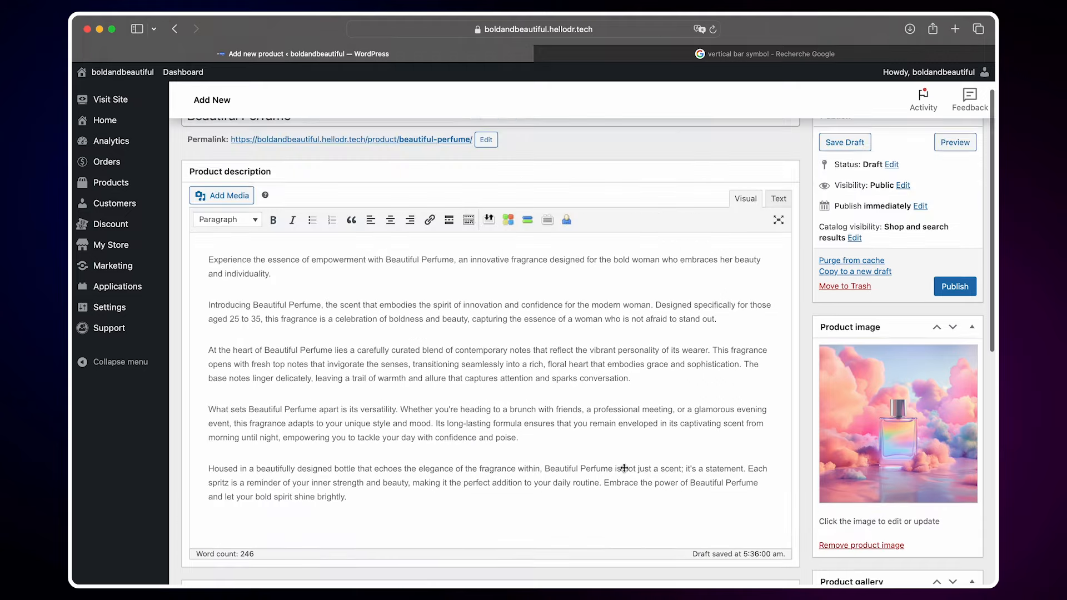
{"action": "scroll", "coordinate": [624, 469], "scroll_direction": "up", "scroll_amount": 1}
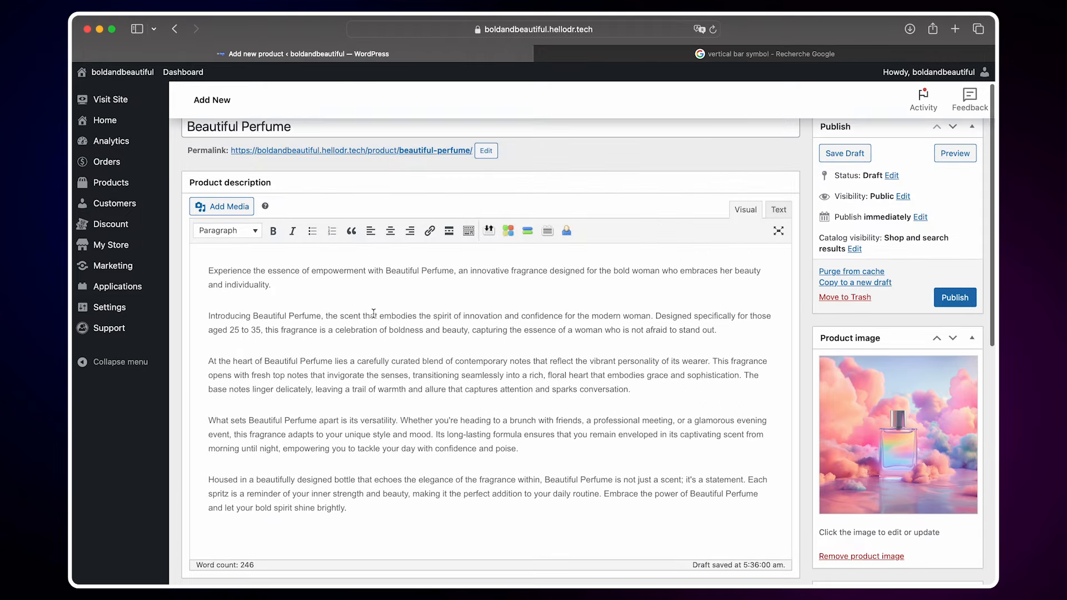
Insert the packshot of the perfume bottle on a plain pink background at the start of the product description.
{"action": "left_click", "coordinate": [207, 271]}
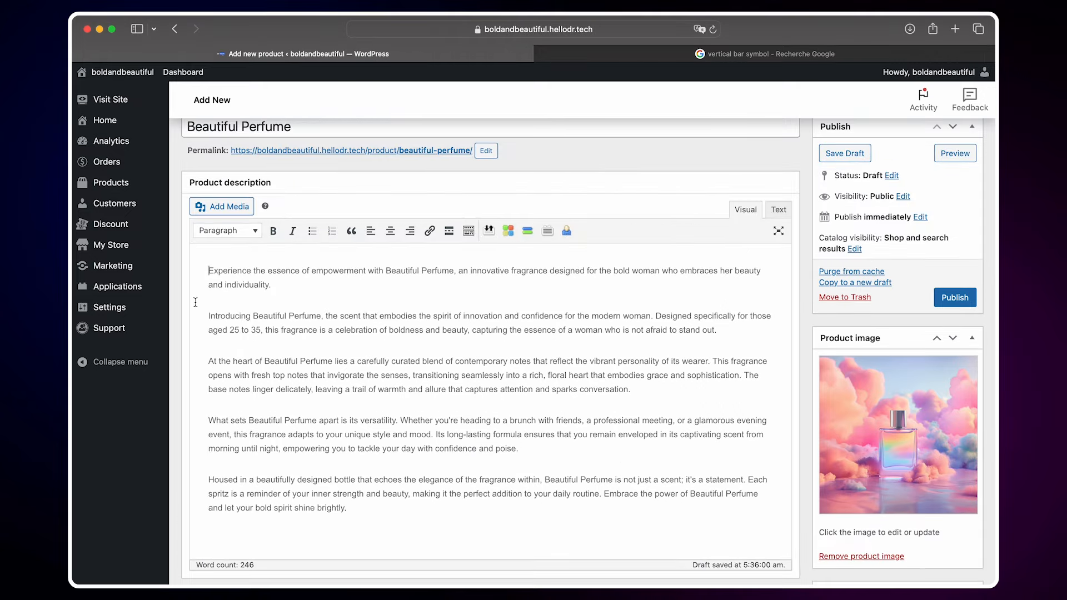
{"action": "left_click", "coordinate": [222, 210]}
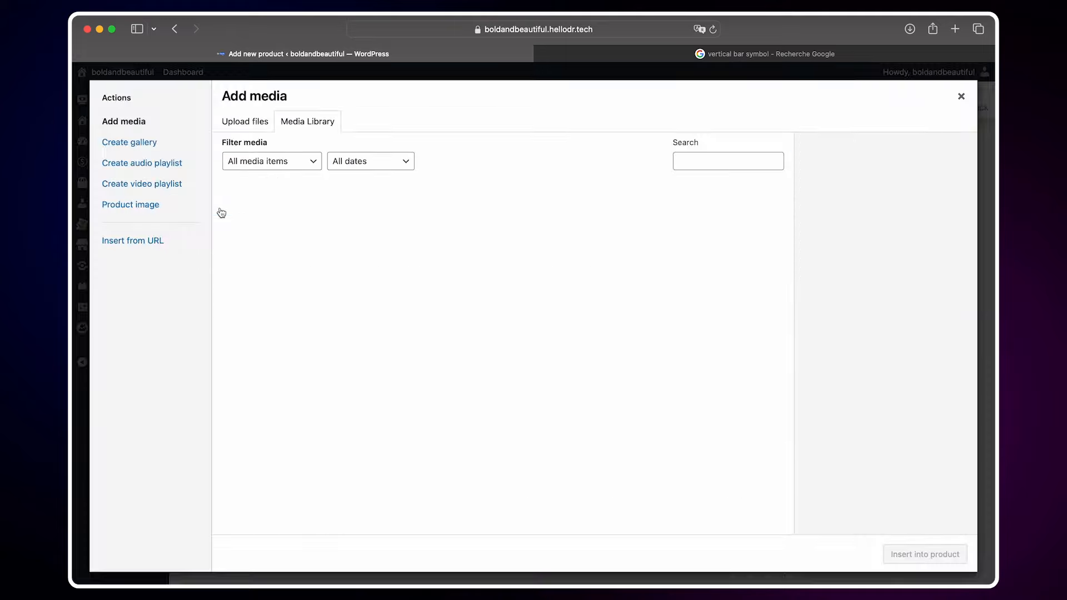
{"action": "left_click", "coordinate": [339, 231]}
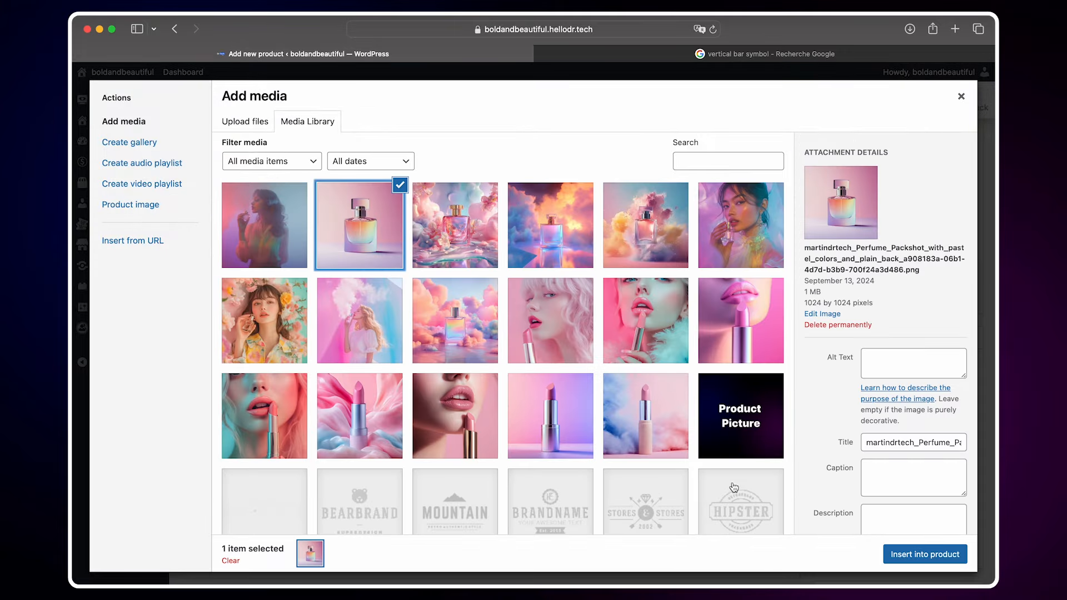
{"action": "left_click", "coordinate": [915, 555]}
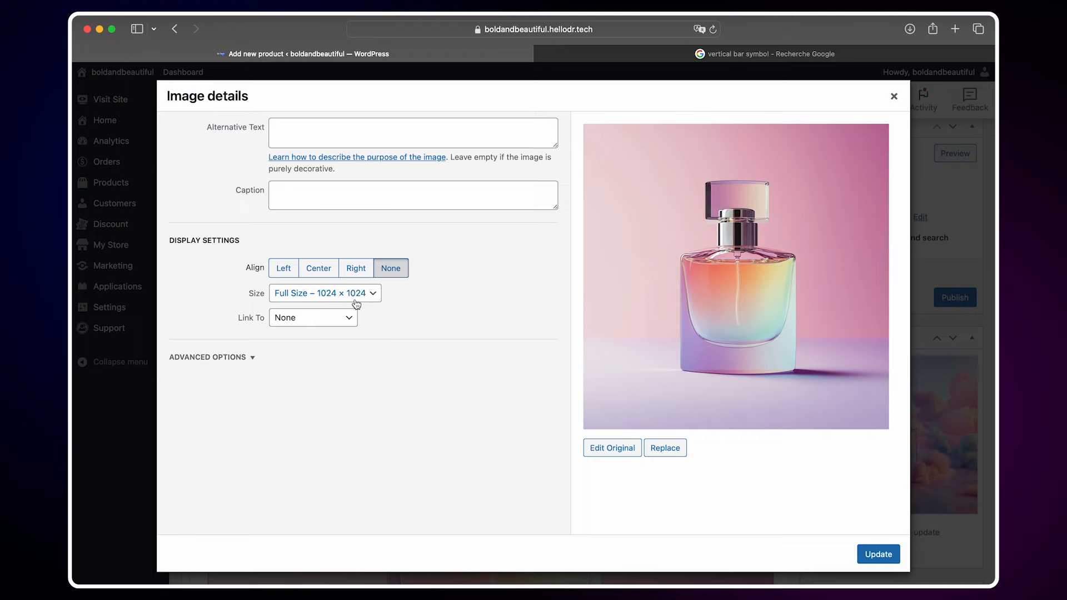
Left-align the bottle image in the description and shrink it to a bit under half the text width.
{"action": "left_click", "coordinate": [282, 268]}
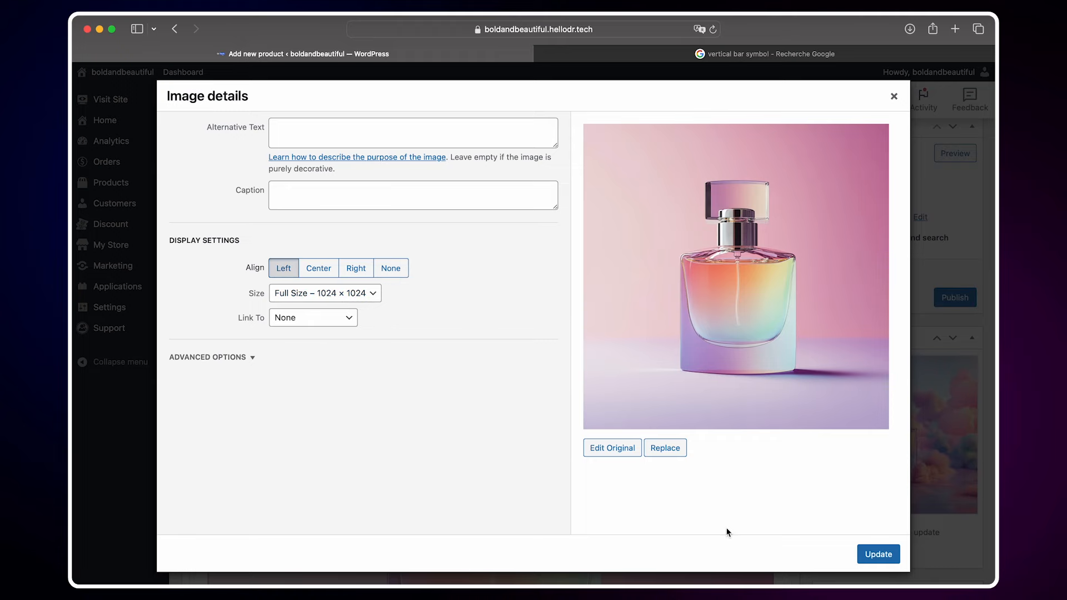
{"action": "left_click", "coordinate": [871, 552]}
{"action": "left_click_drag", "start_coordinate": [773, 263], "coordinate": [474, 469]}
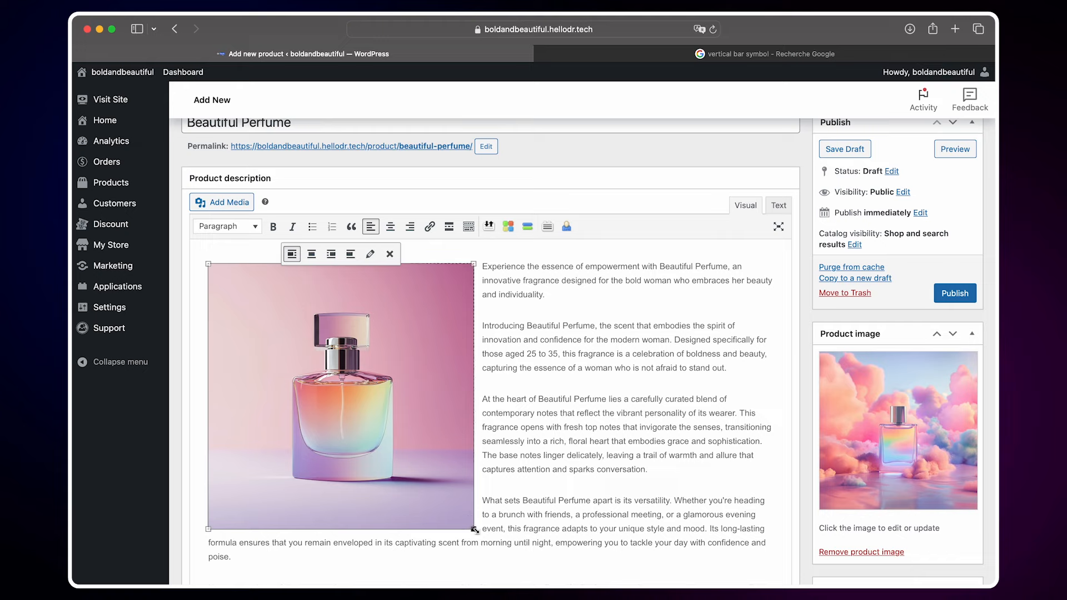
{"action": "left_click_drag", "start_coordinate": [474, 528], "coordinate": [450, 503]}
Add blank lines before the "What sets Beautiful Perfume apart" paragraph to move it below the bottle image.
{"action": "scroll", "coordinate": [452, 504], "scroll_direction": "down", "scroll_amount": 5}
{"action": "scroll", "coordinate": [491, 361], "scroll_direction": "up", "scroll_amount": 2}
{"action": "left_click", "coordinate": [546, 313]}
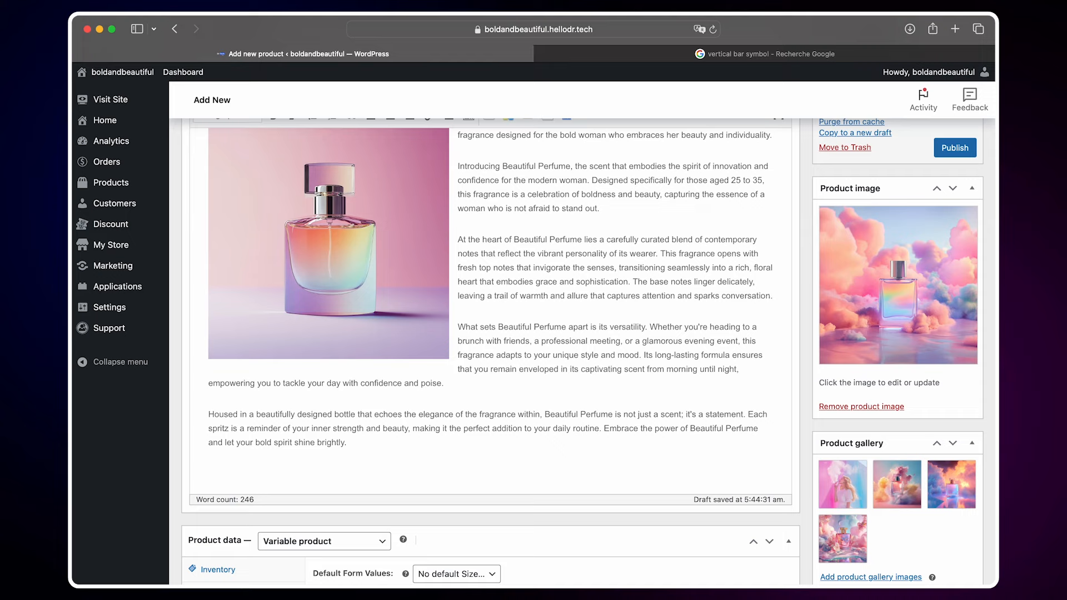
{"action": "key", "text": "Return"}
{"action": "key", "text": "Return"}
{"action": "key", "text": "Return"}
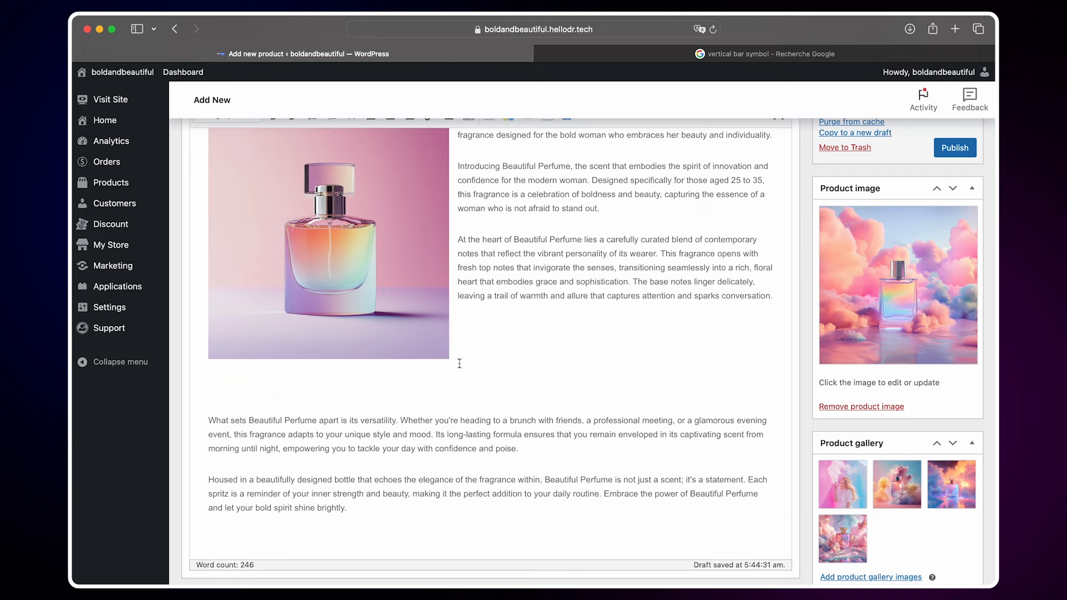
Upload Perfume-product-description-2.png and insert it above the "What sets Beautiful Perfume apart" paragraph.
{"action": "scroll", "coordinate": [459, 363], "scroll_direction": "up", "scroll_amount": 5}
{"action": "left_click", "coordinate": [229, 231]}
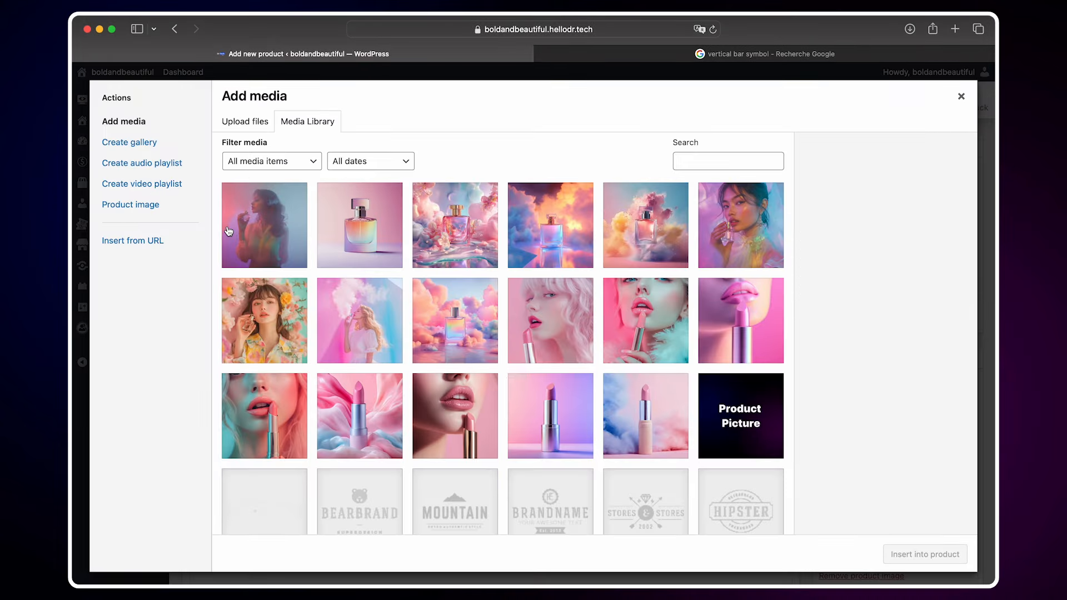
{"action": "left_click", "coordinate": [246, 321]}
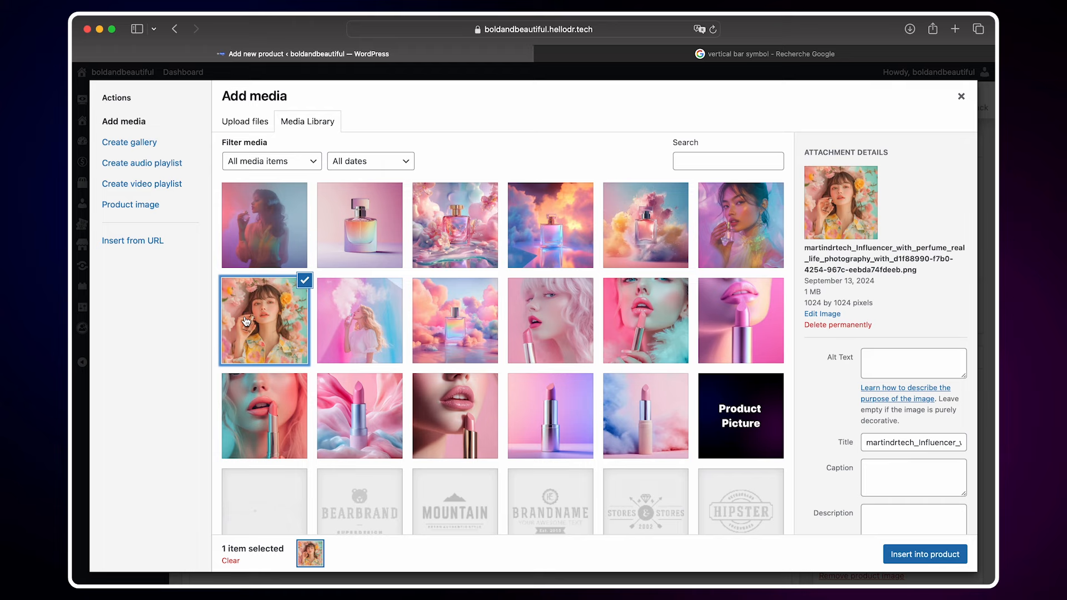
{"action": "left_click", "coordinate": [245, 122]}
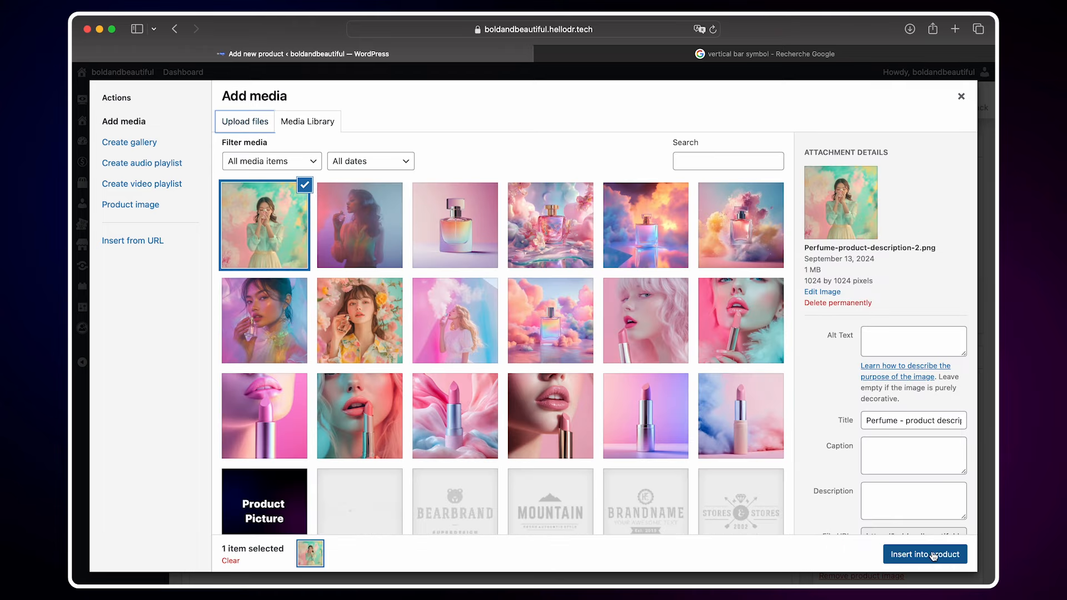
{"action": "left_click", "coordinate": [903, 557]}
Right-align the image of the woman holding perfume and shrink it to about half the text width.
{"action": "left_click", "coordinate": [520, 167]}
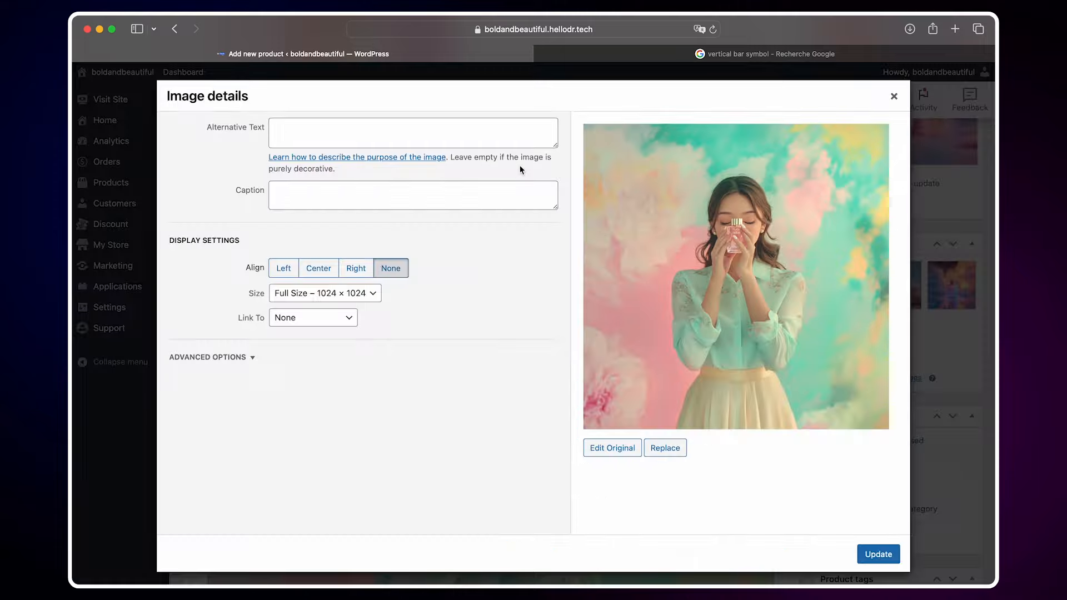
{"action": "left_click", "coordinate": [354, 273]}
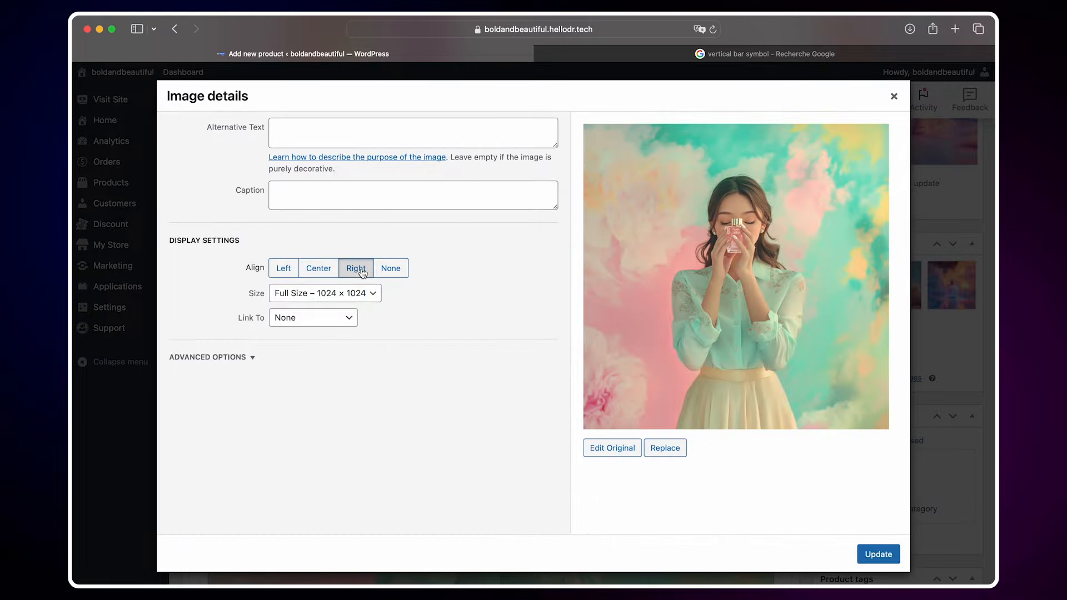
{"action": "left_click", "coordinate": [884, 554]}
{"action": "left_click_drag", "start_coordinate": [209, 188], "coordinate": [499, 371]}
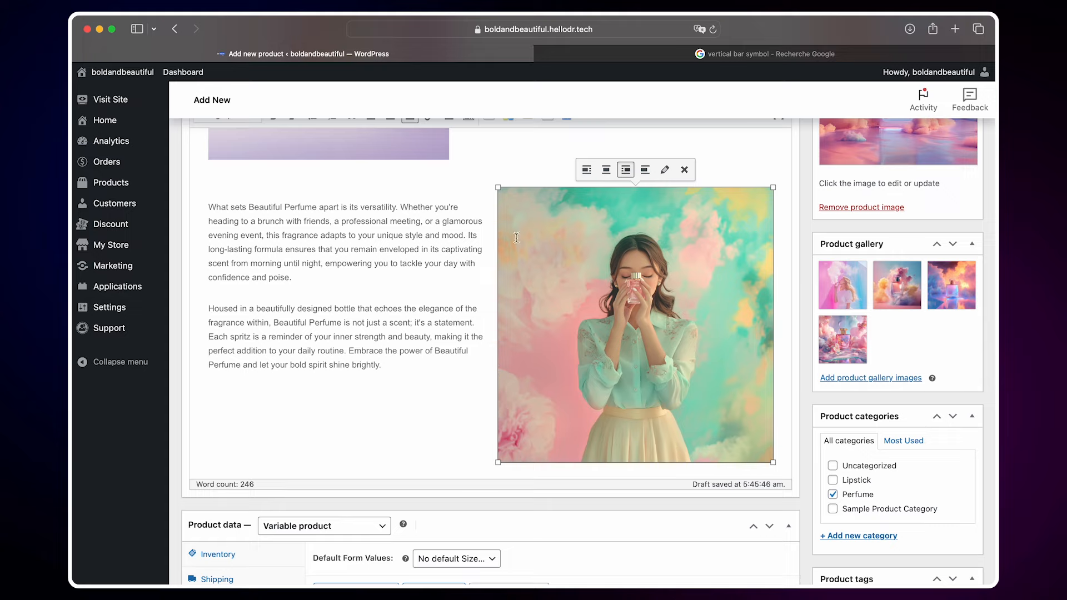
Check the description layout with both images and publish the Beautiful Perfume product.
{"action": "scroll", "coordinate": [507, 188], "scroll_direction": "up", "scroll_amount": 5}
{"action": "left_click", "coordinate": [564, 383]}
{"action": "scroll", "coordinate": [563, 313], "scroll_direction": "down", "scroll_amount": 4}
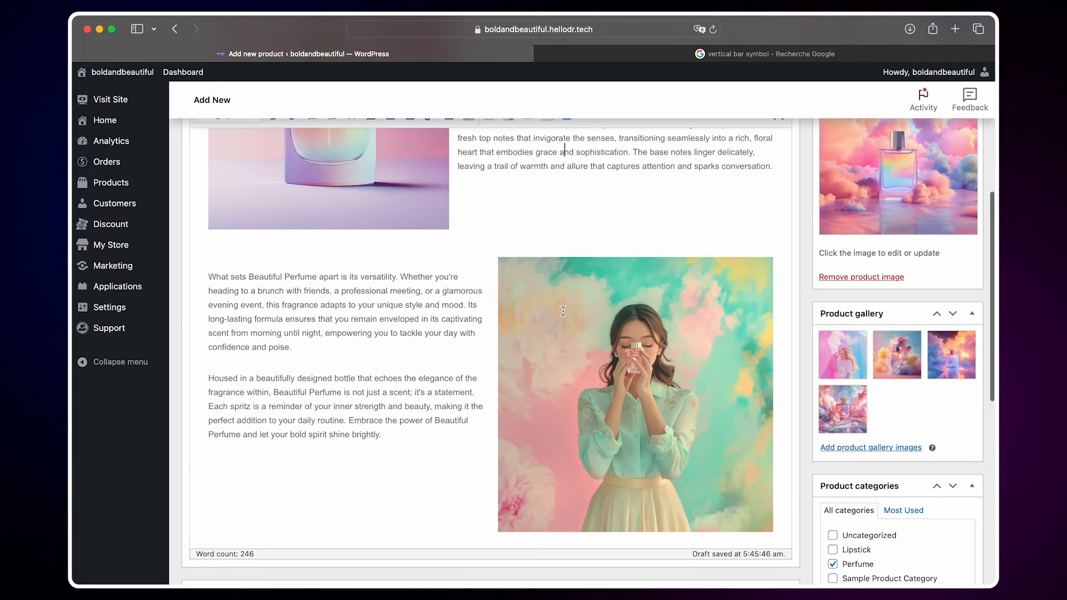
{"action": "scroll", "coordinate": [563, 311], "scroll_direction": "up", "scroll_amount": 1}
{"action": "scroll", "coordinate": [722, 389], "scroll_direction": "up", "scroll_amount": 5}
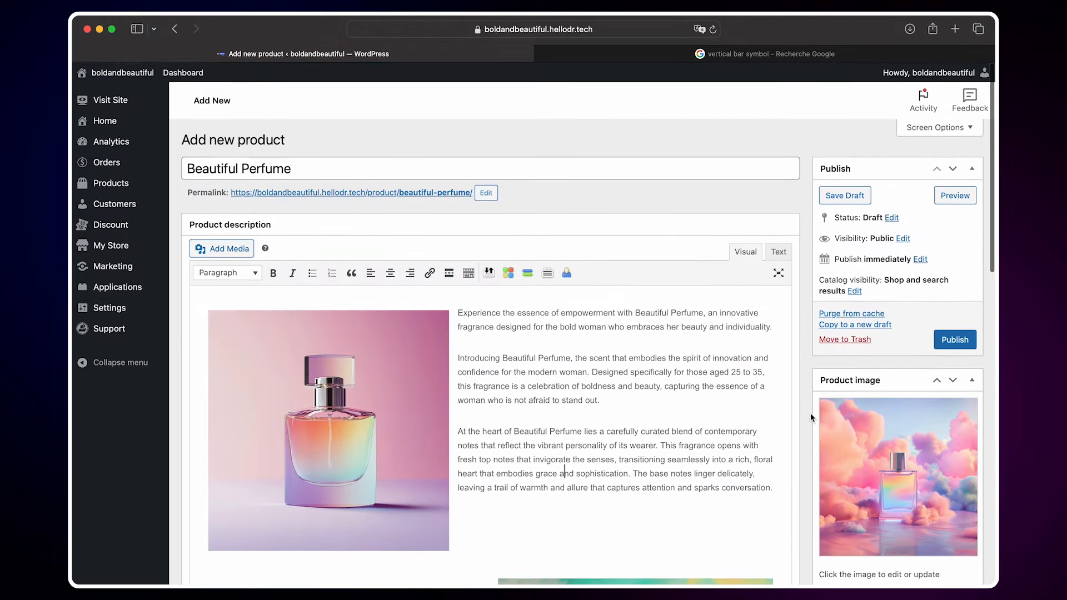
{"action": "left_click", "coordinate": [962, 341]}
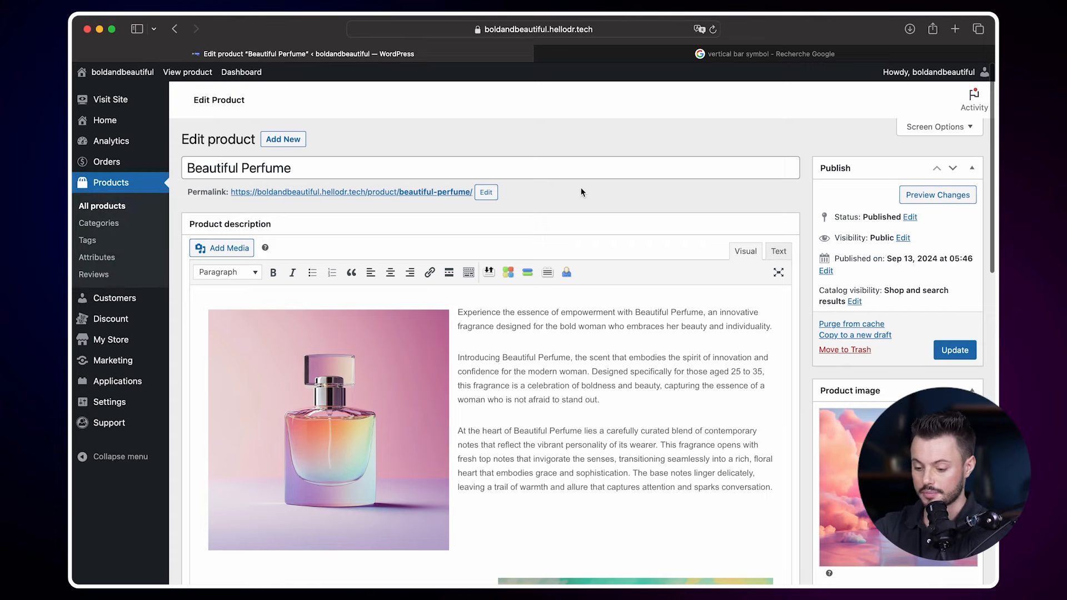
Close the Google search tab, open the published Beautiful Perfume page from its permalink and view its gallery pictures.
{"action": "left_click", "coordinate": [542, 54]}
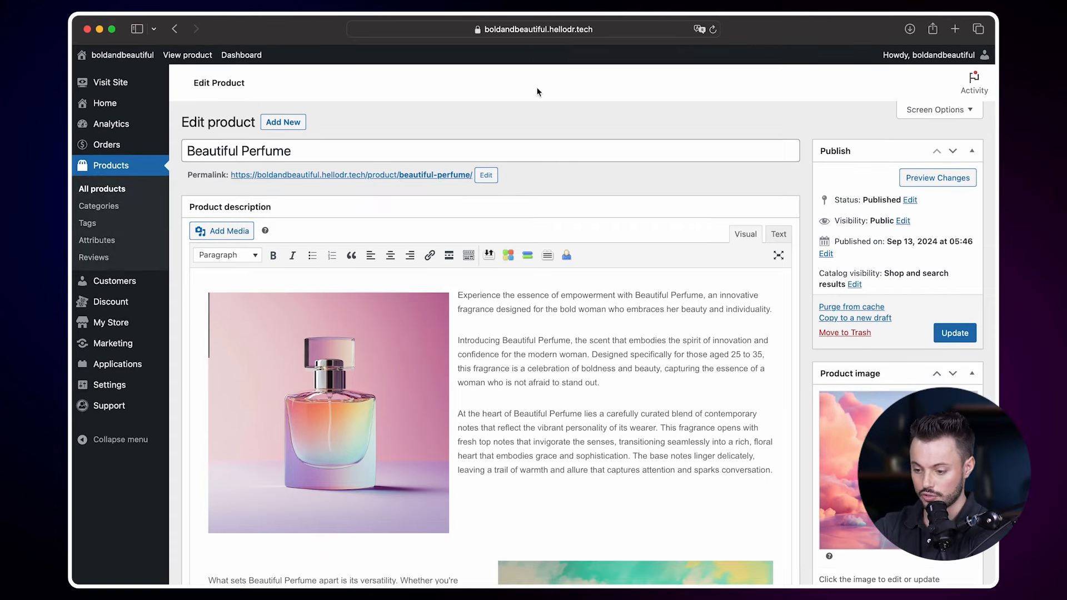
{"action": "left_click", "coordinate": [426, 176]}
{"action": "left_click", "coordinate": [314, 199]}
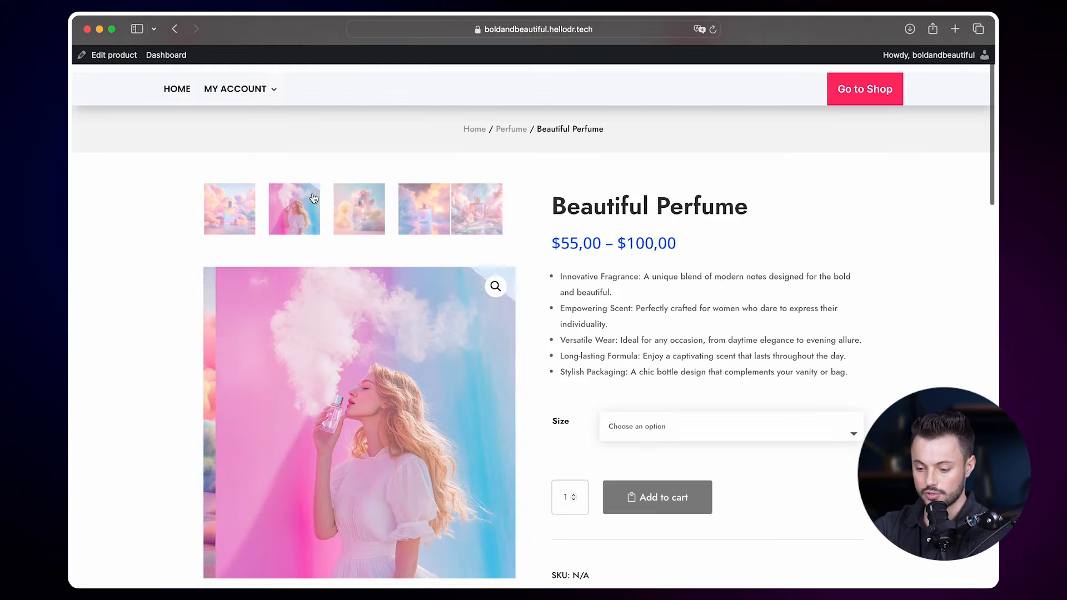
{"action": "left_click", "coordinate": [359, 209]}
{"action": "left_click", "coordinate": [424, 209]}
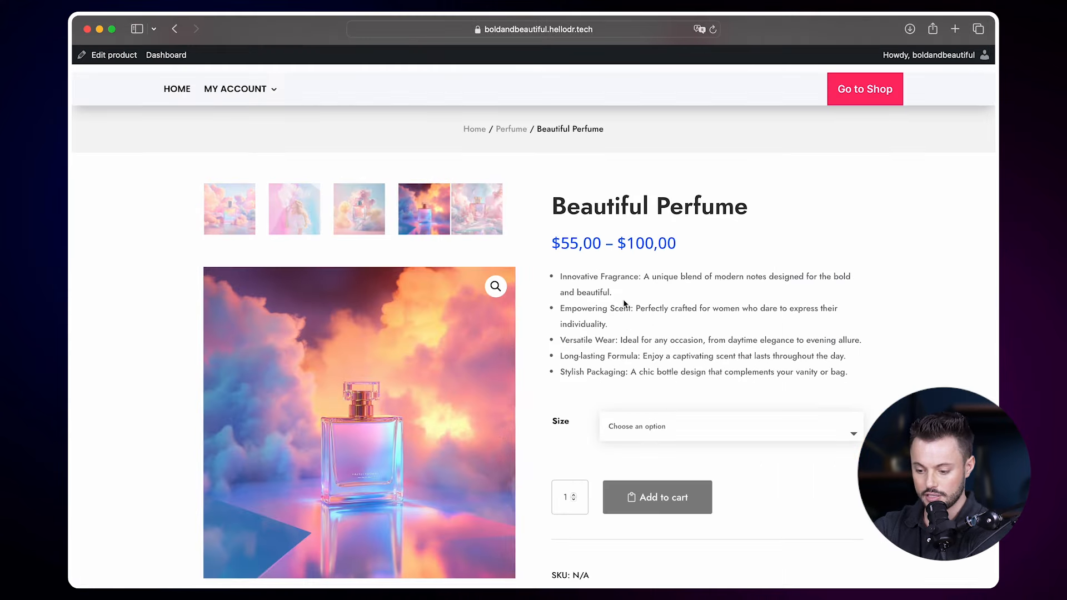
Review the published perfume page, checking the highlights, the size options and the full description with its images.
{"action": "scroll", "coordinate": [623, 302], "scroll_direction": "down", "scroll_amount": 4}
{"action": "scroll", "coordinate": [625, 301], "scroll_direction": "up", "scroll_amount": 2}
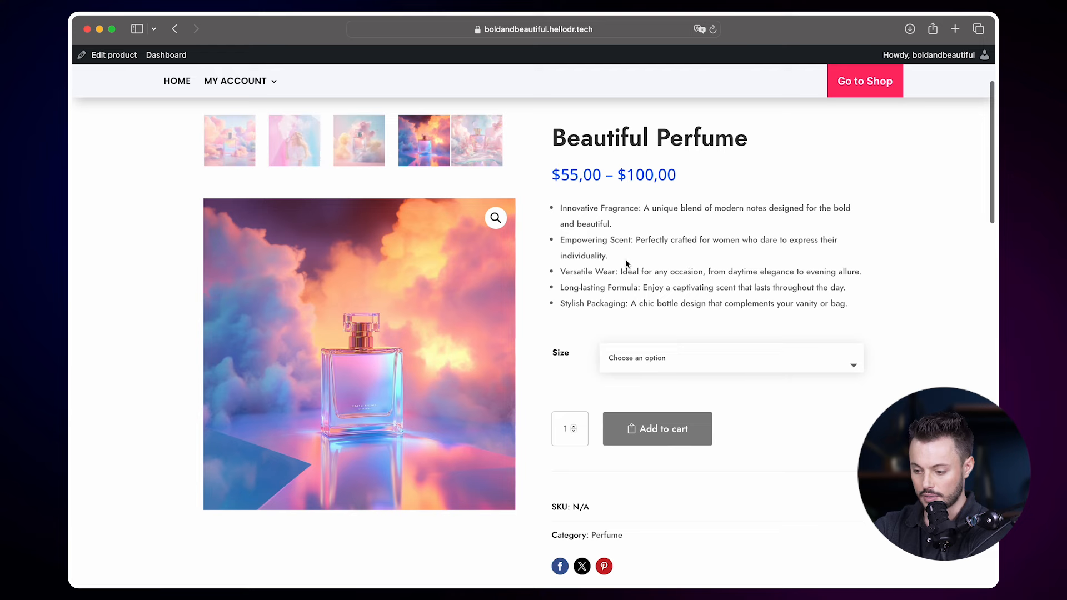
{"action": "left_click", "coordinate": [672, 355]}
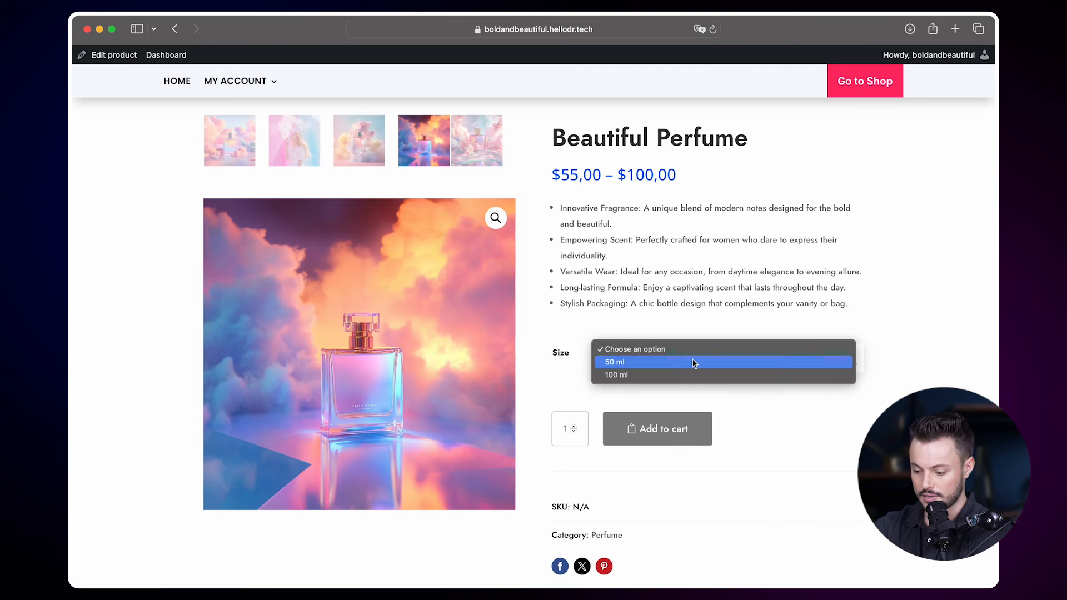
{"action": "left_click", "coordinate": [717, 312]}
{"action": "scroll", "coordinate": [577, 436], "scroll_direction": "down", "scroll_amount": 20}
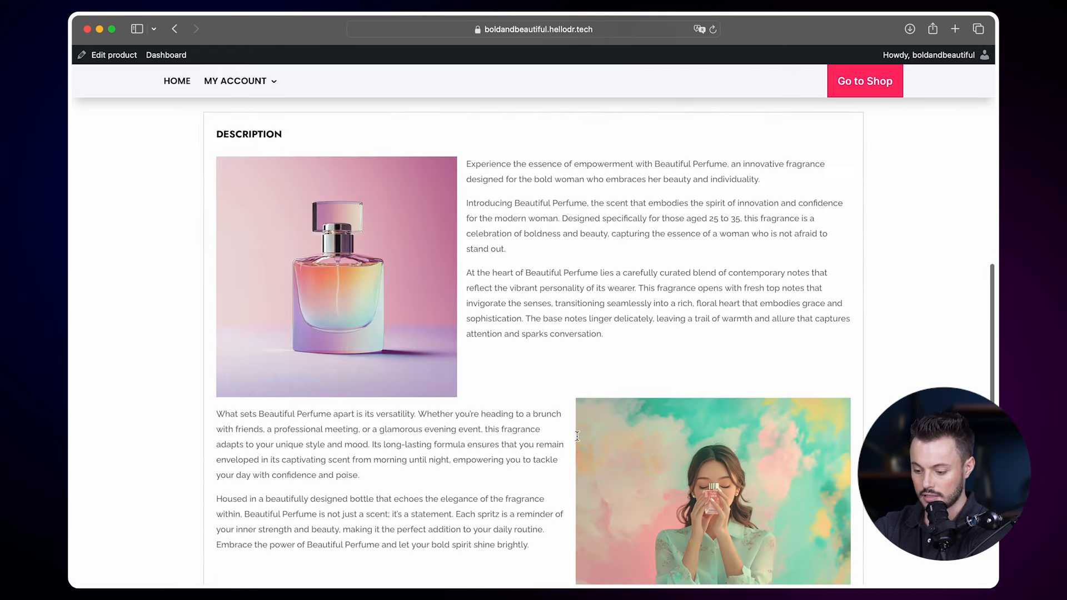
{"action": "scroll", "coordinate": [576, 410], "scroll_direction": "down", "scroll_amount": 11}
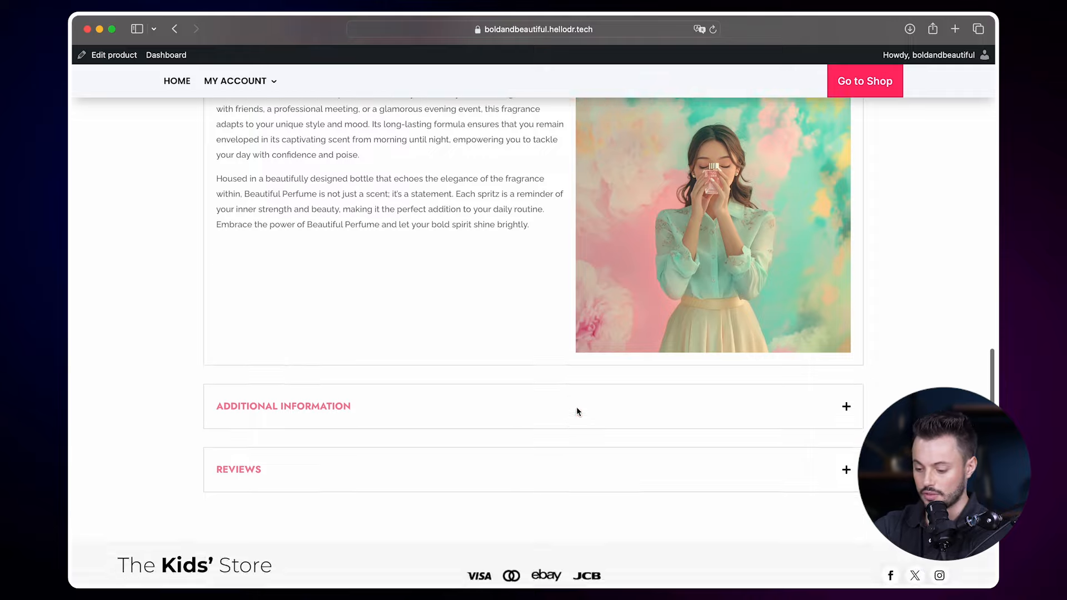
{"action": "scroll", "coordinate": [576, 410], "scroll_direction": "up", "scroll_amount": 20}
{"action": "scroll", "coordinate": [576, 412], "scroll_direction": "up", "scroll_amount": 12}
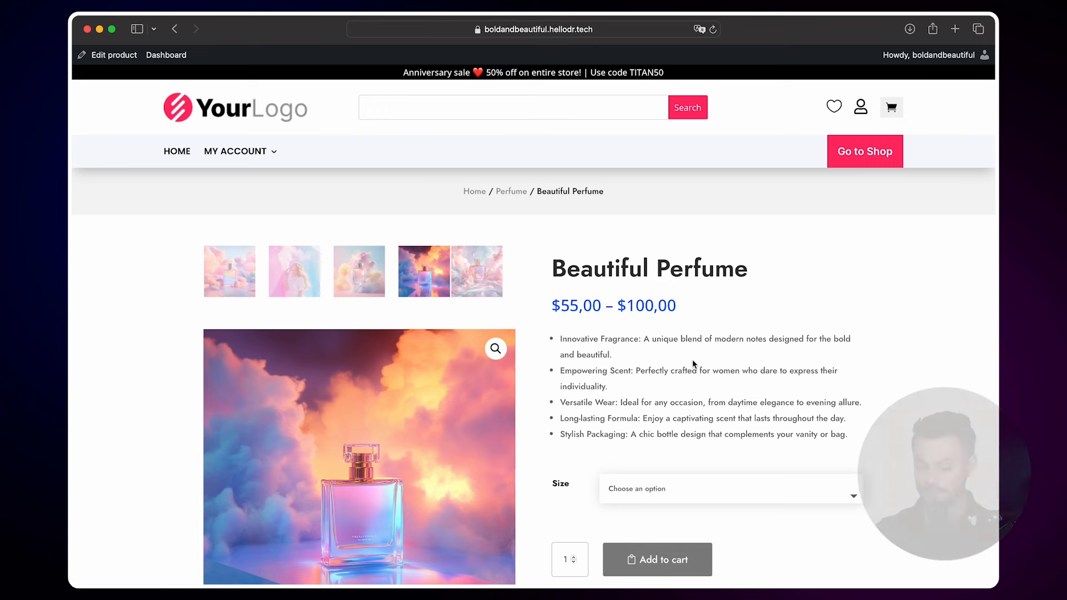
Open the store's home page in the Divi Visual Builder and start editing the header template.
{"action": "left_click", "coordinate": [176, 152]}
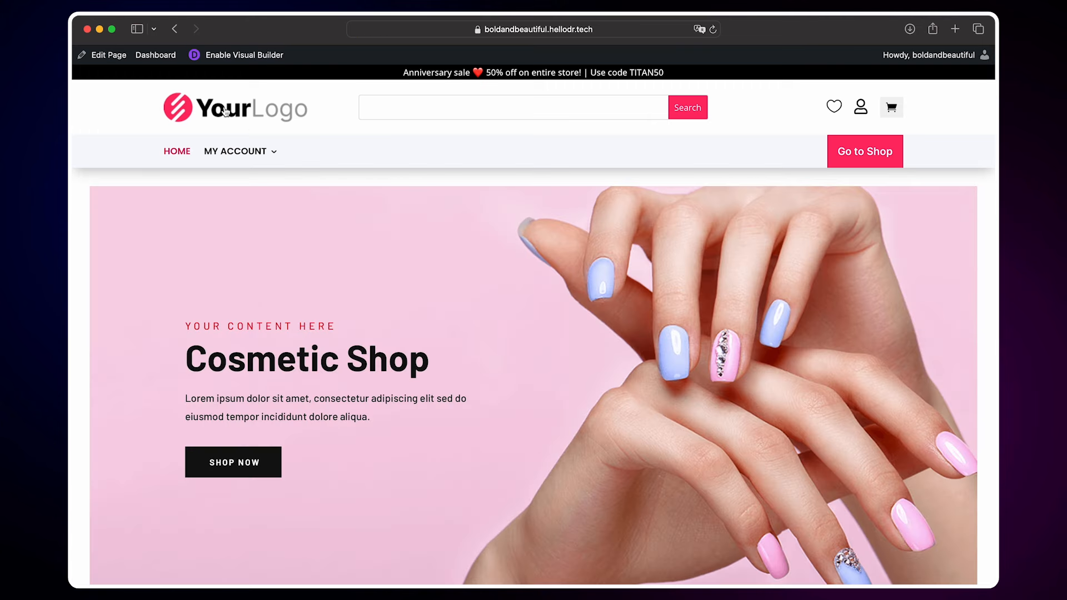
{"action": "left_click", "coordinate": [268, 60]}
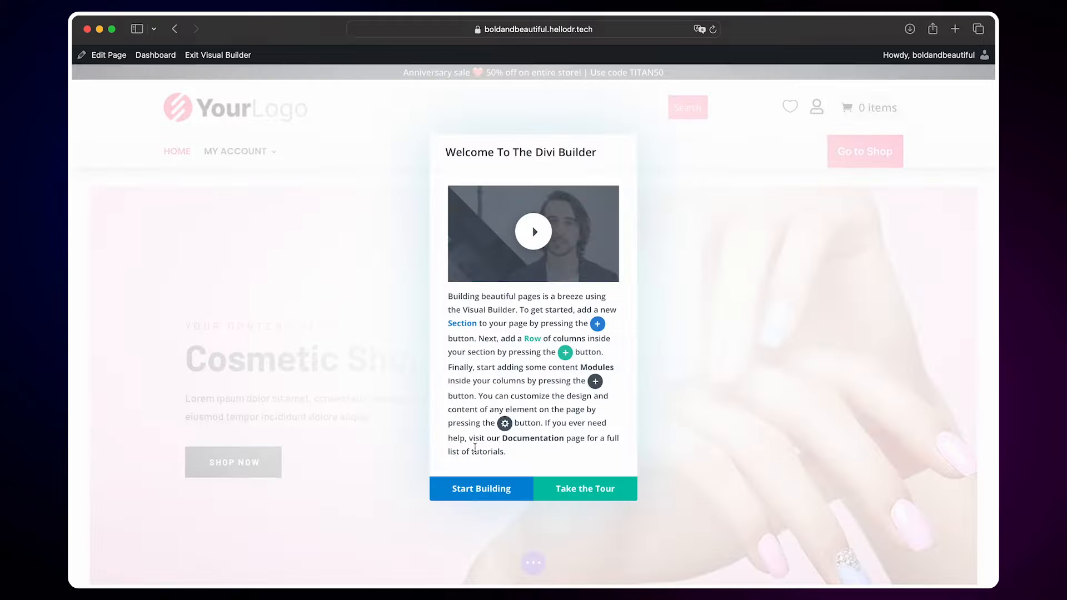
{"action": "left_click", "coordinate": [481, 489]}
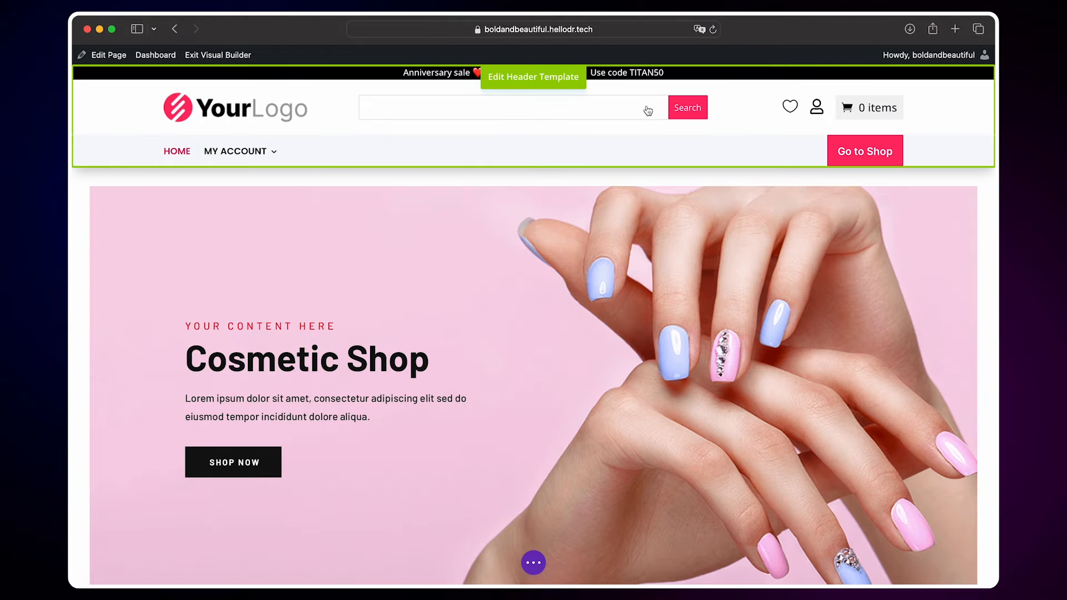
{"action": "left_click", "coordinate": [536, 83]}
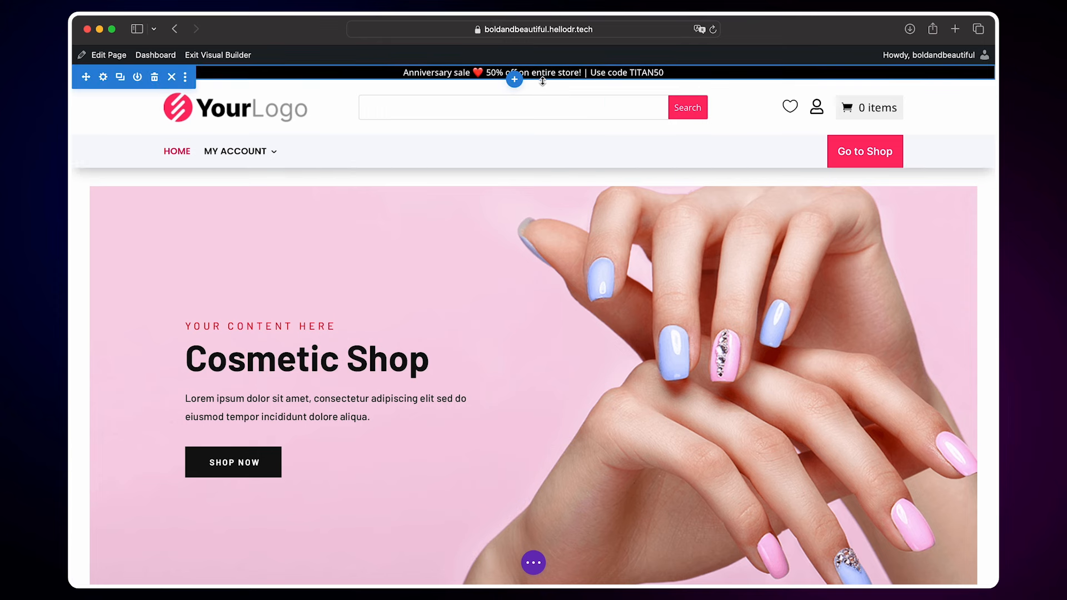
Upload Logo-Bold-and-Beautiful.png and use it to replace the placeholder logo in the header.
{"action": "left_click", "coordinate": [268, 115]}
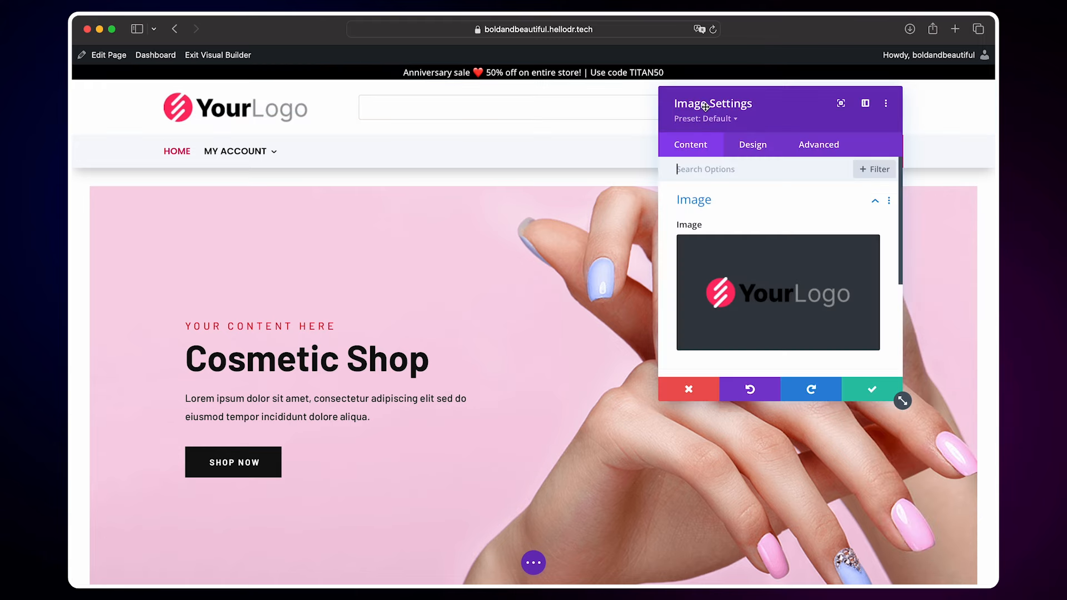
{"action": "left_click", "coordinate": [766, 305]}
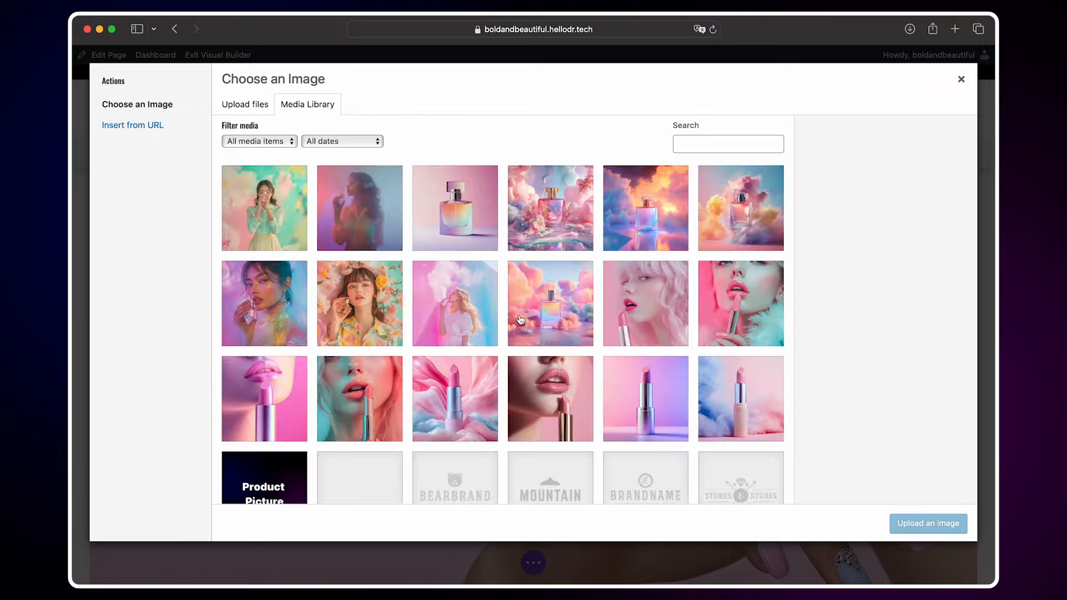
{"action": "left_click", "coordinate": [268, 109]}
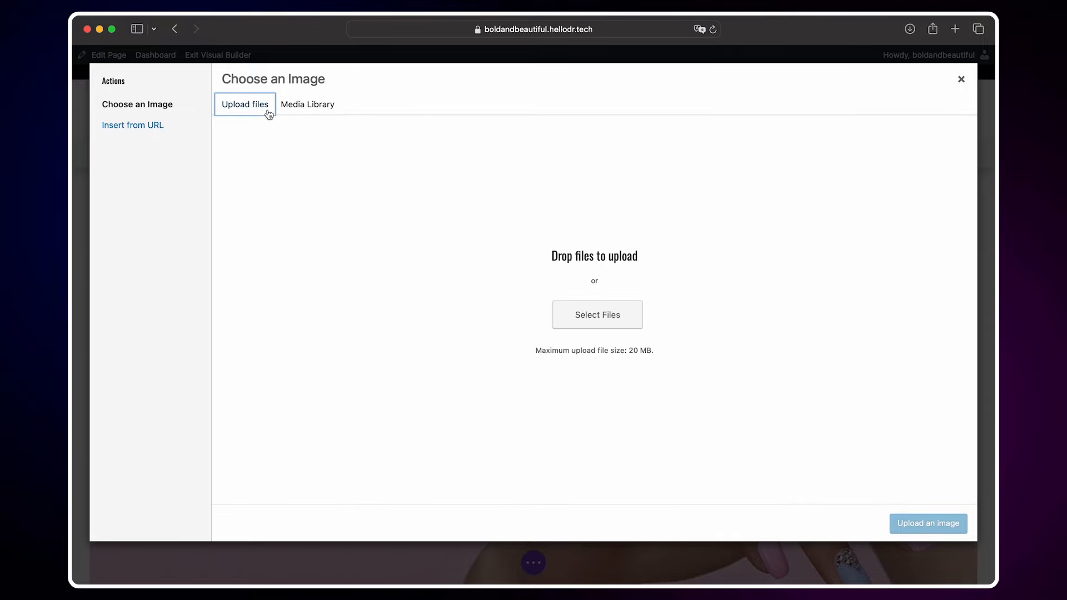
{"action": "left_click", "coordinate": [308, 104]}
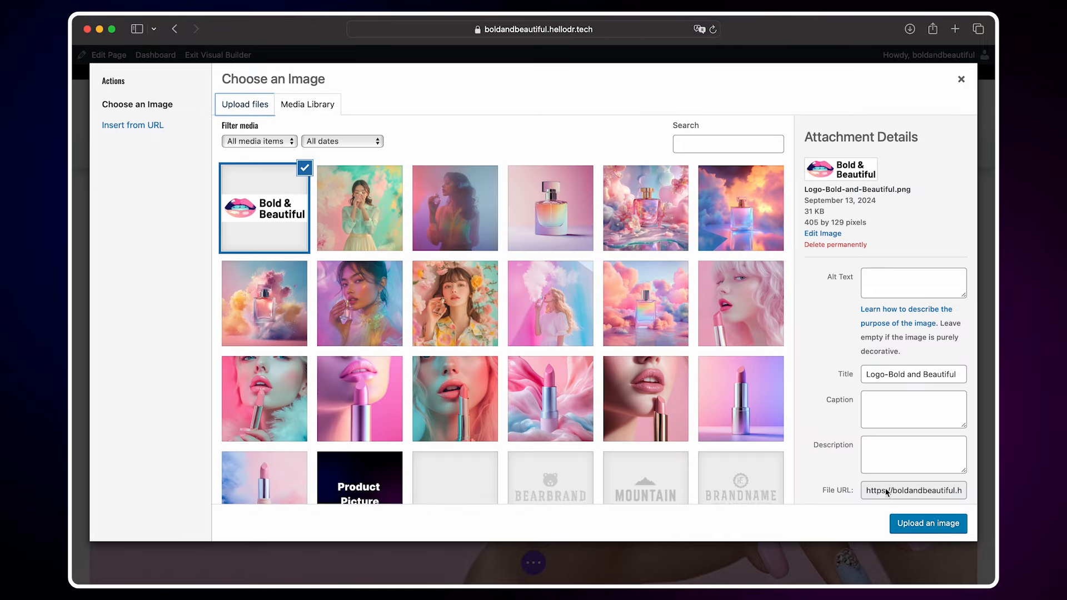
{"action": "left_click", "coordinate": [917, 524]}
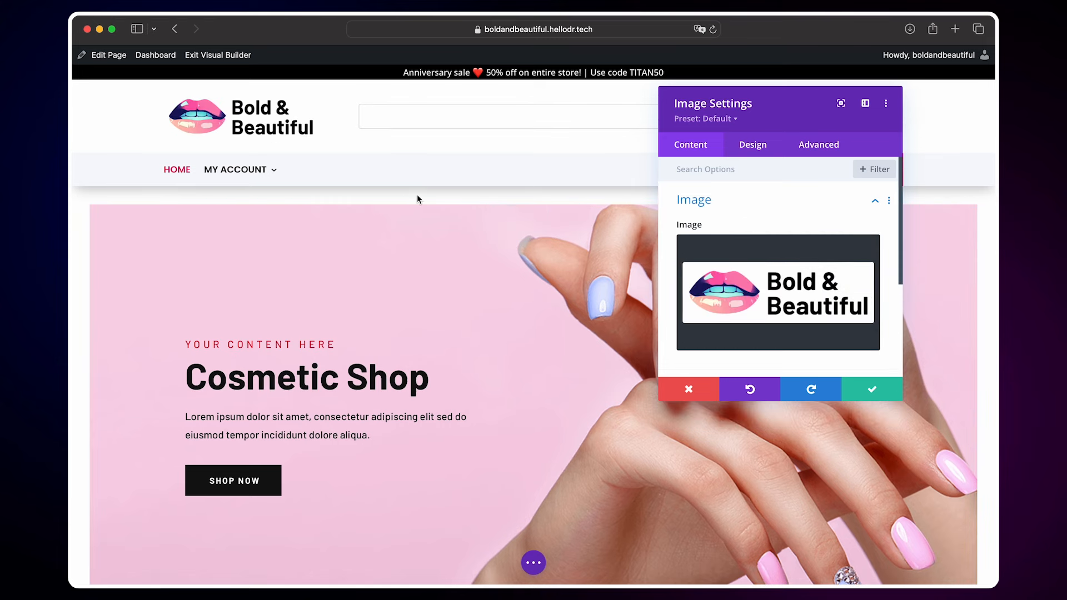
Set the header logo's width to 65% in its sizing options and save the image settings.
{"action": "left_click", "coordinate": [753, 145]}
{"action": "left_click", "coordinate": [727, 286]}
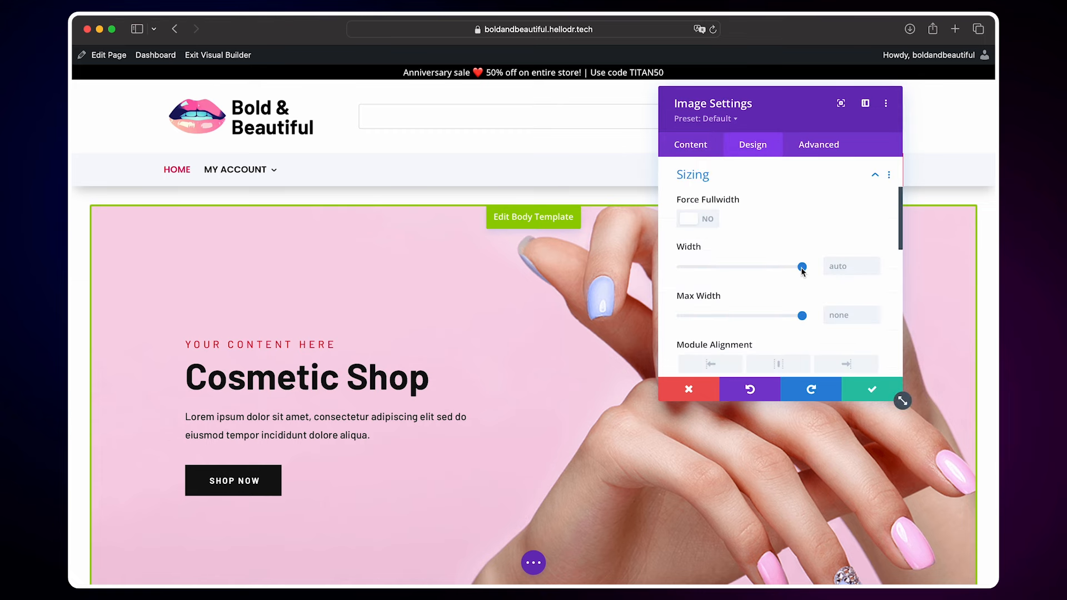
{"action": "left_click_drag", "start_coordinate": [802, 268], "coordinate": [760, 272]}
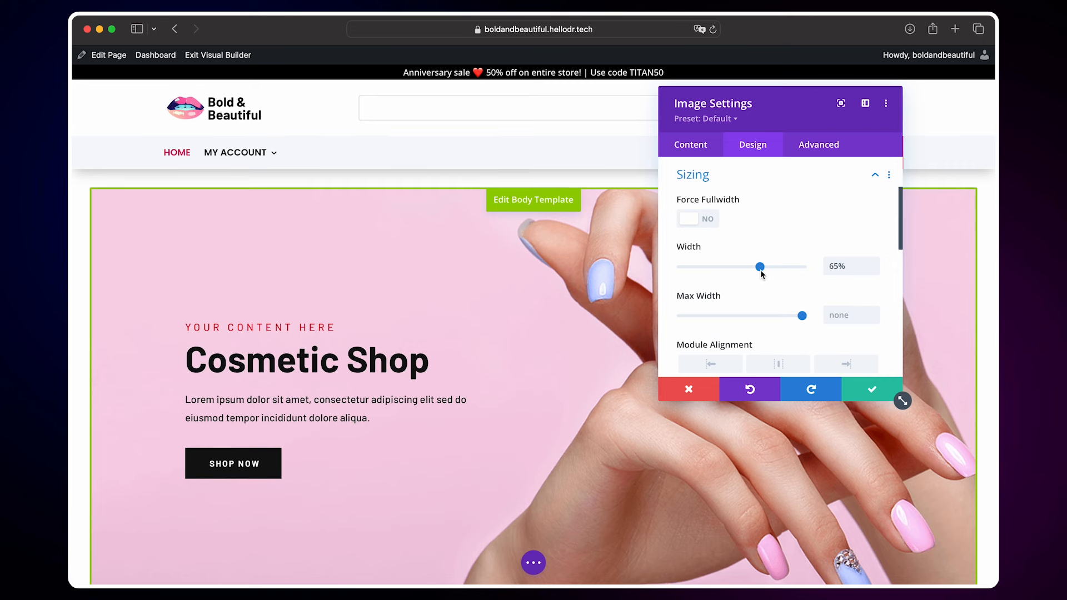
{"action": "left_click", "coordinate": [877, 390]}
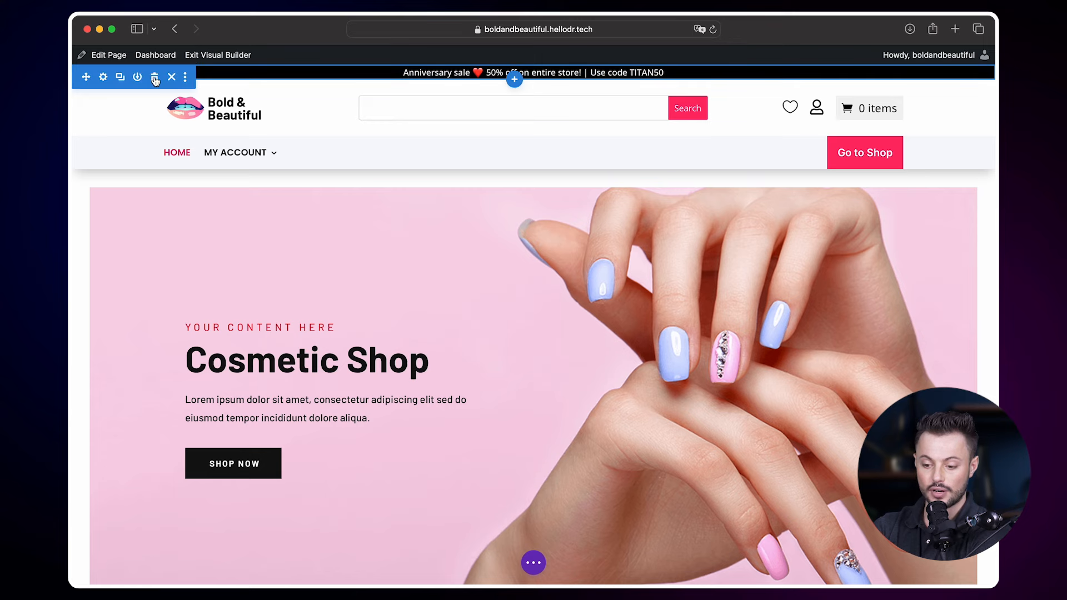
Delete the announcement bar section and bring it back by restoring the latest Edited Image state from the editing history.
{"action": "left_click", "coordinate": [153, 78]}
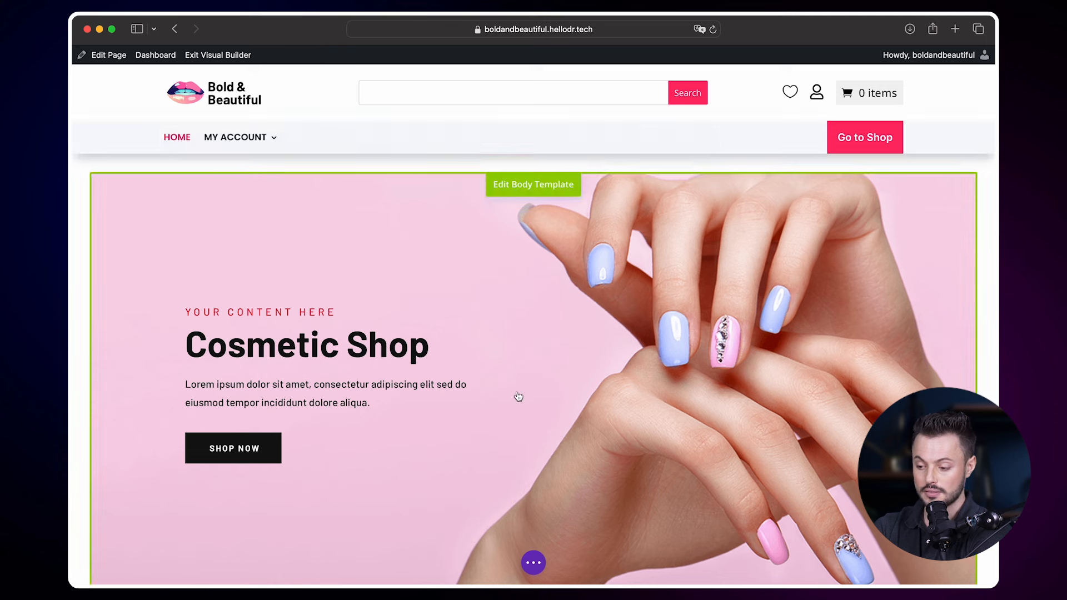
{"action": "left_click", "coordinate": [534, 563]}
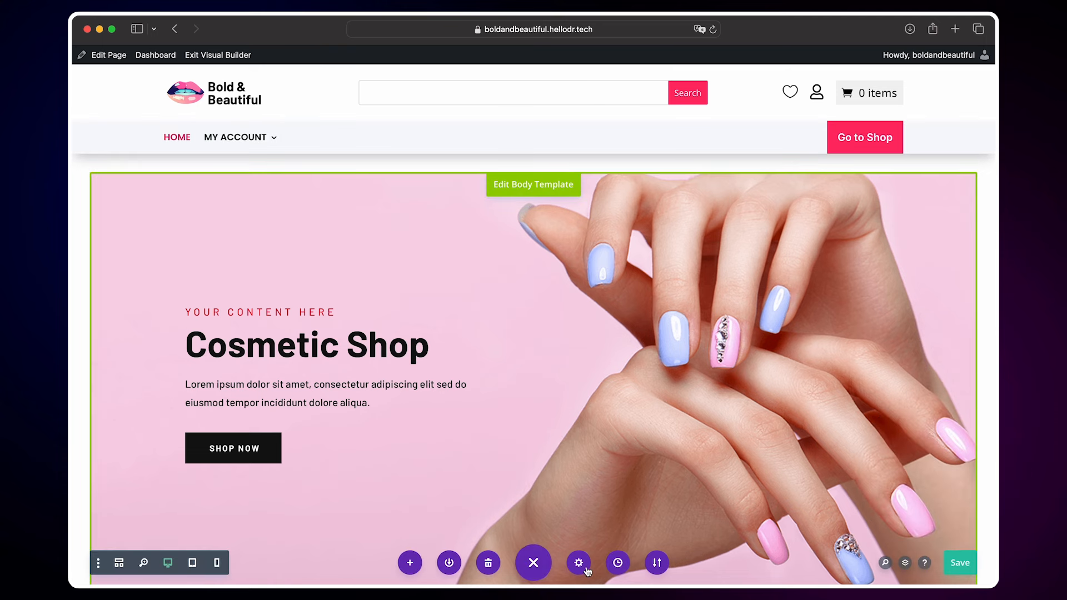
{"action": "left_click", "coordinate": [619, 563]}
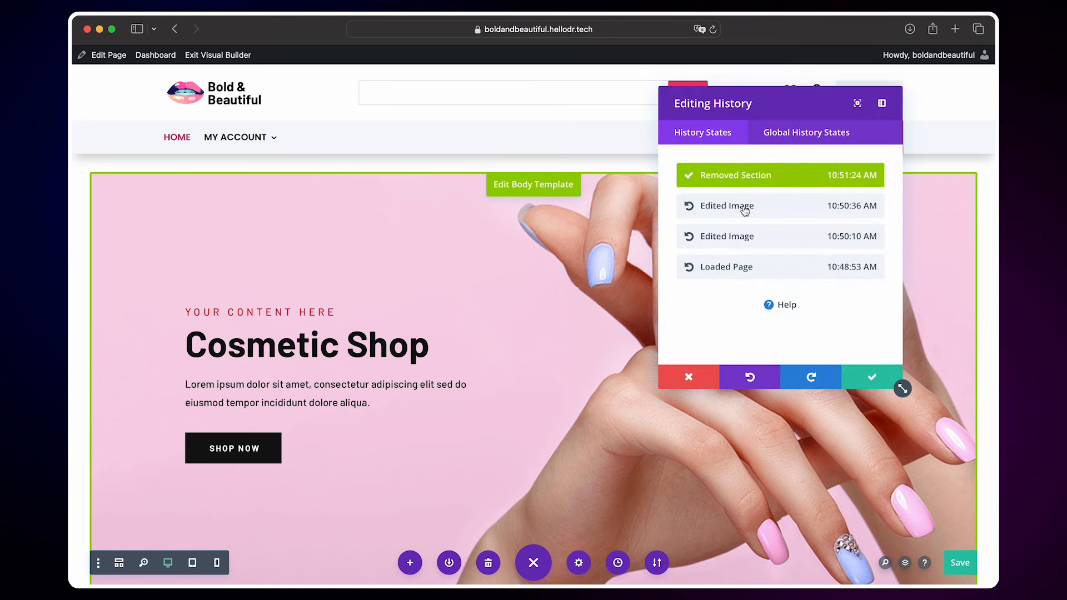
{"action": "left_click", "coordinate": [795, 208]}
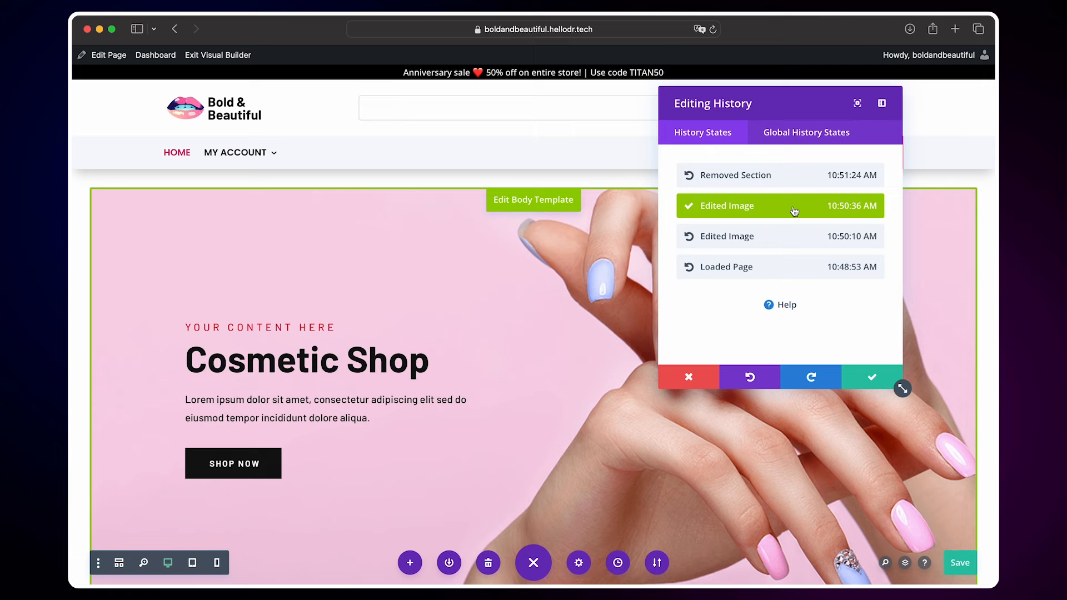
{"action": "left_click", "coordinate": [883, 382]}
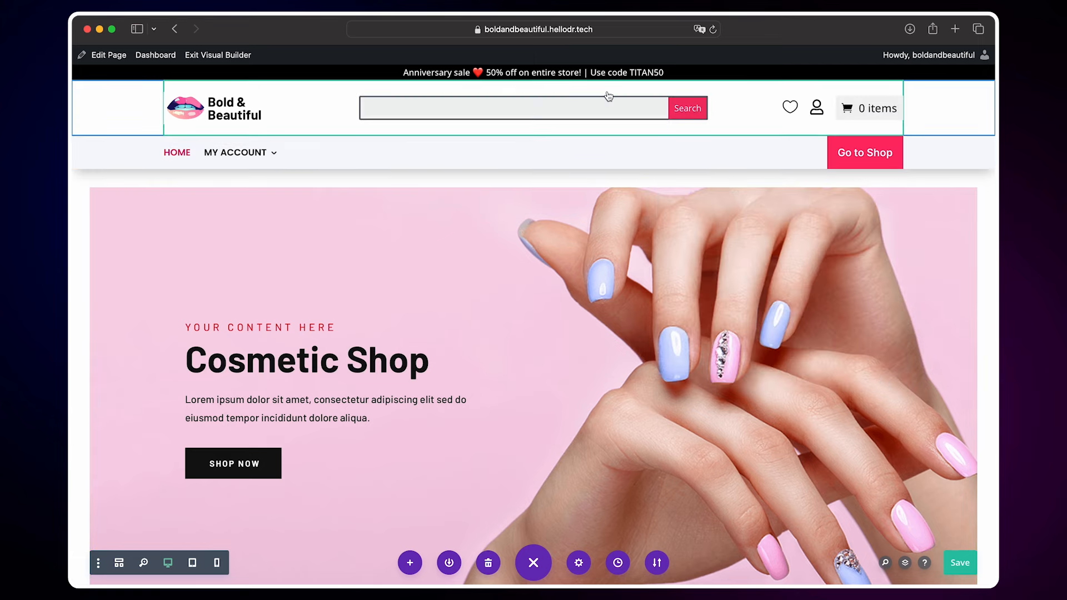
Change the announcement bar text to "❤️ Free shipping on orders above $50" and save it.
{"action": "mouse_move", "coordinate": [616, 75]}
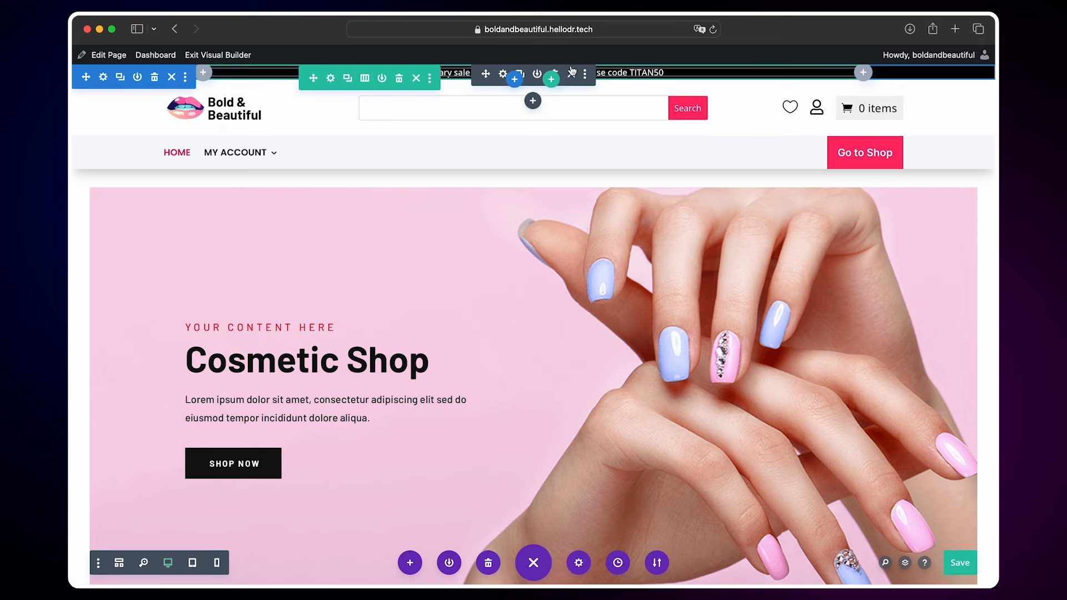
{"action": "left_click", "coordinate": [502, 77]}
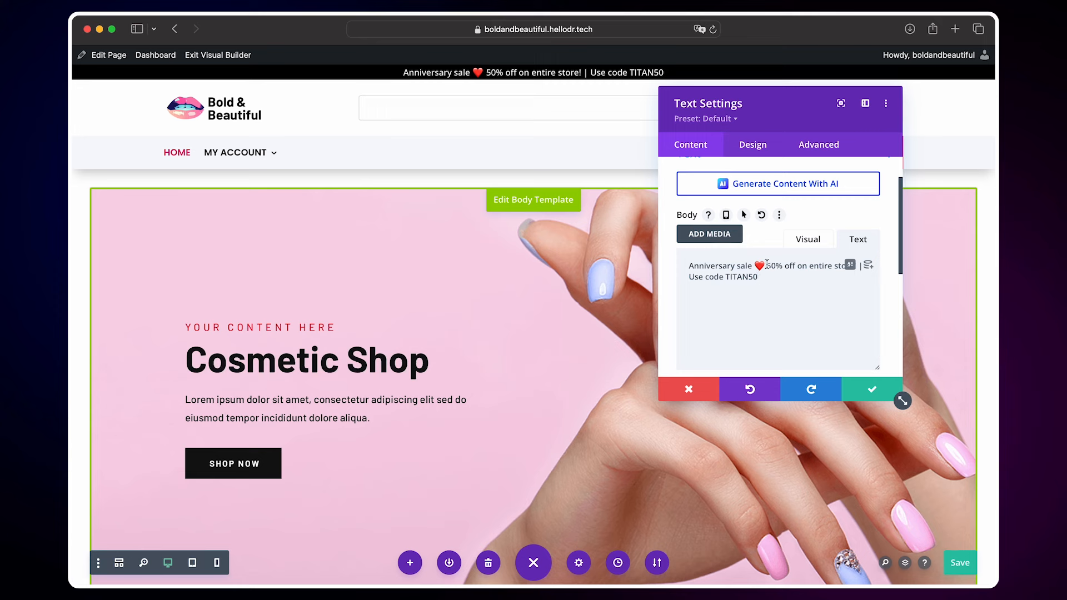
{"action": "left_click_drag", "start_coordinate": [768, 265], "coordinate": [771, 278]}
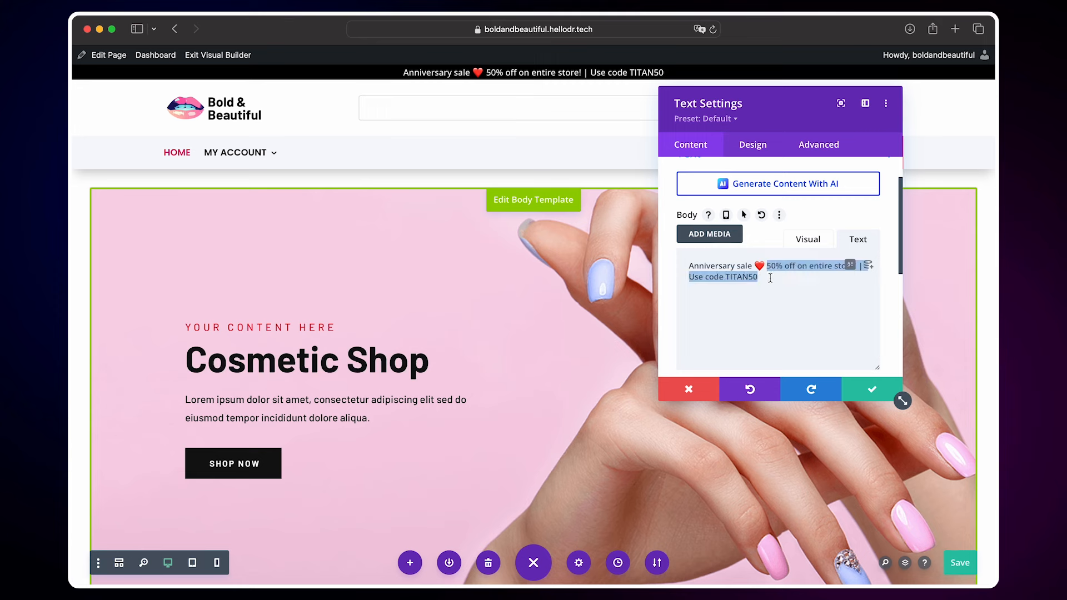
{"action": "type", "text": "Free shipping on orders above 50USD"}
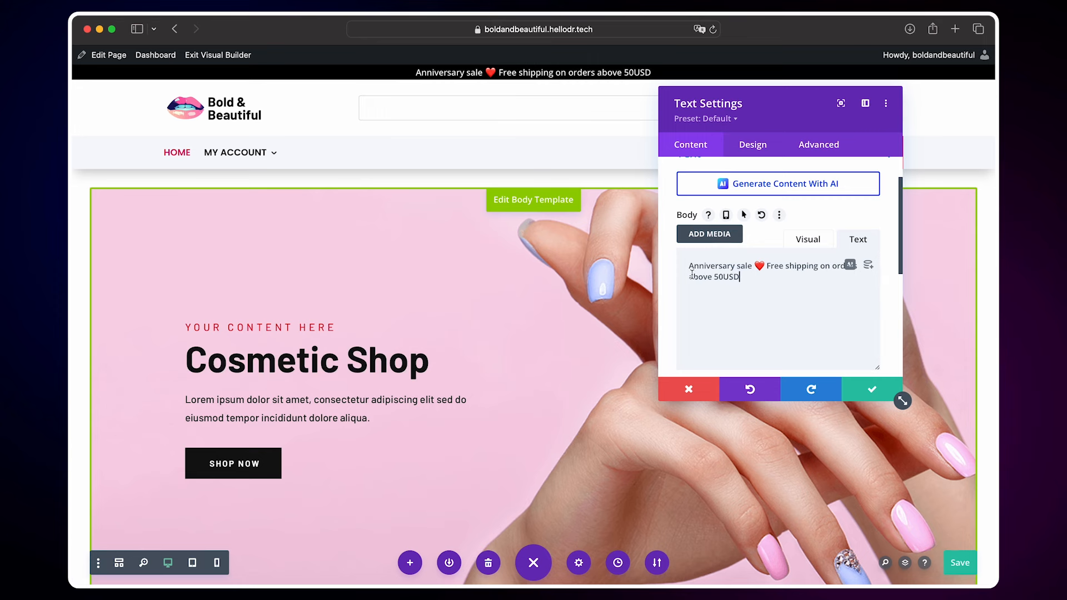
{"action": "left_click_drag", "start_coordinate": [754, 266], "coordinate": [690, 266]}
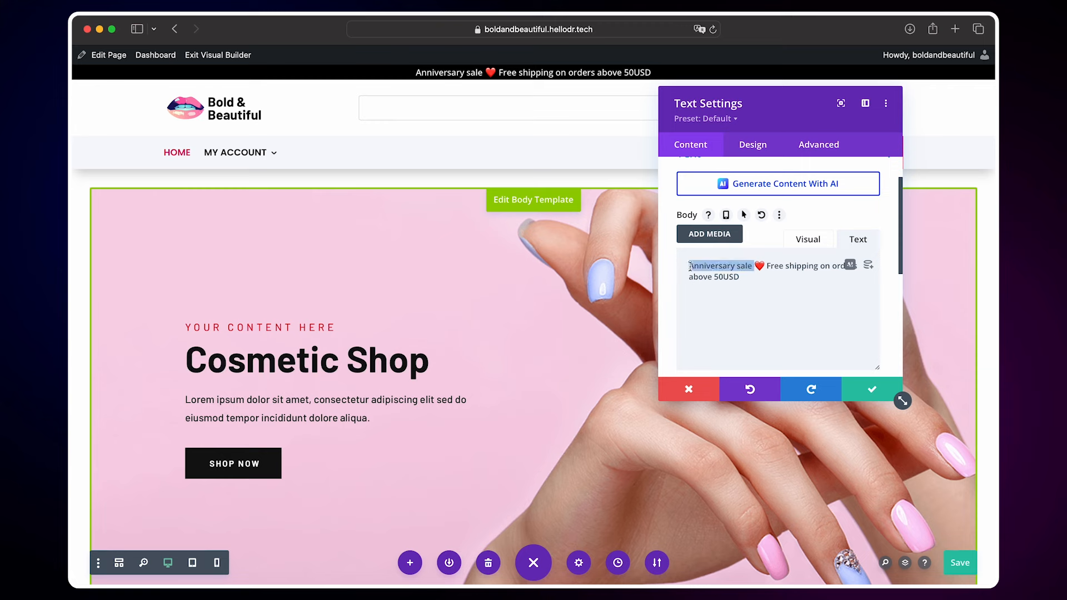
{"action": "key", "text": "BackSpace"}
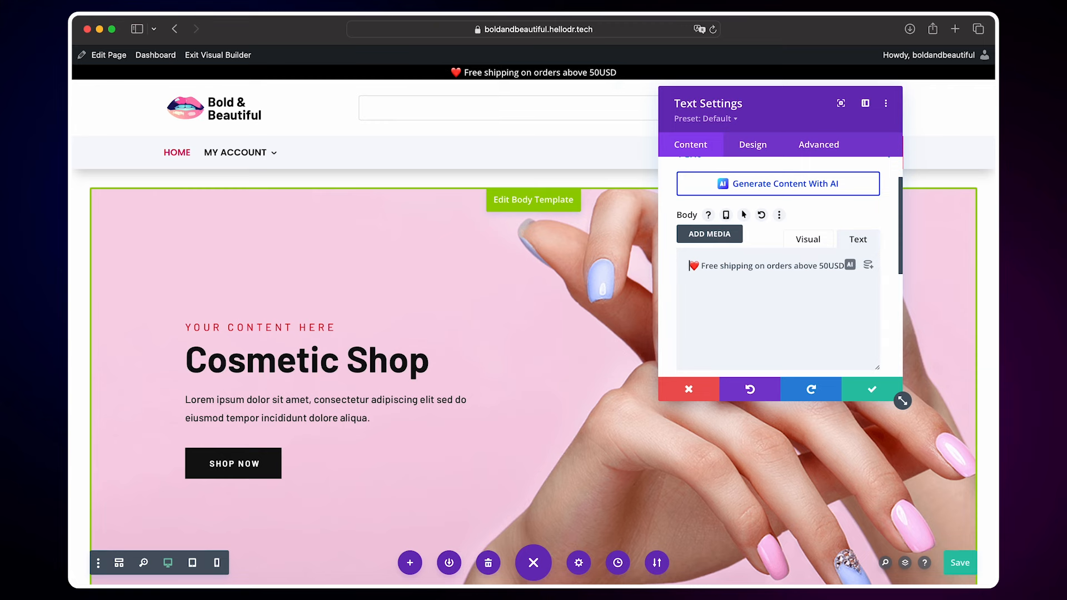
{"action": "left_click", "coordinate": [870, 389]}
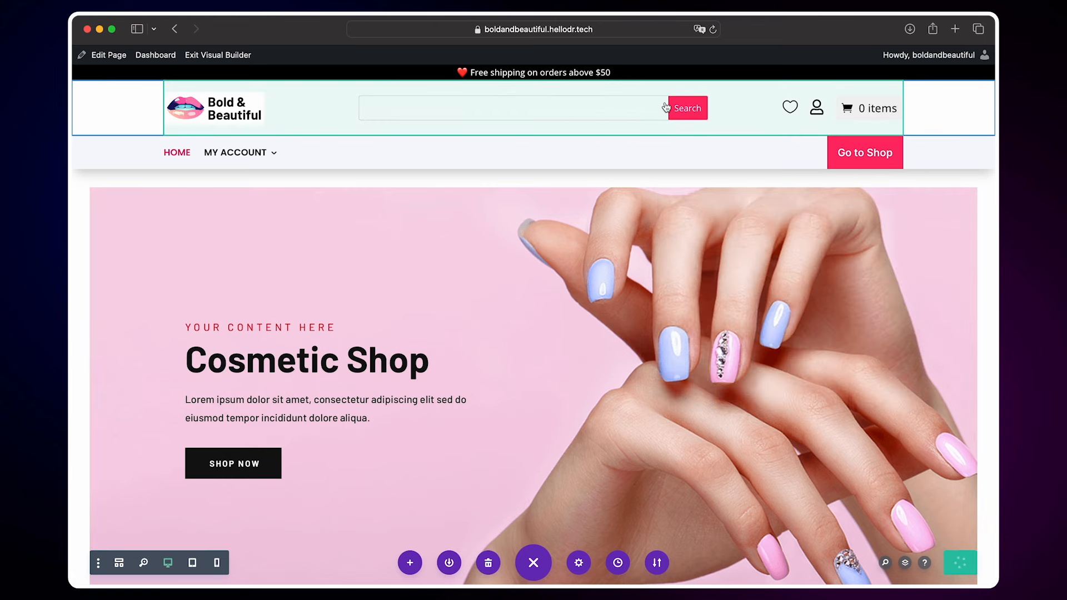
Delete the search module and the heart icon from the header row.
{"action": "left_click", "coordinate": [613, 116]}
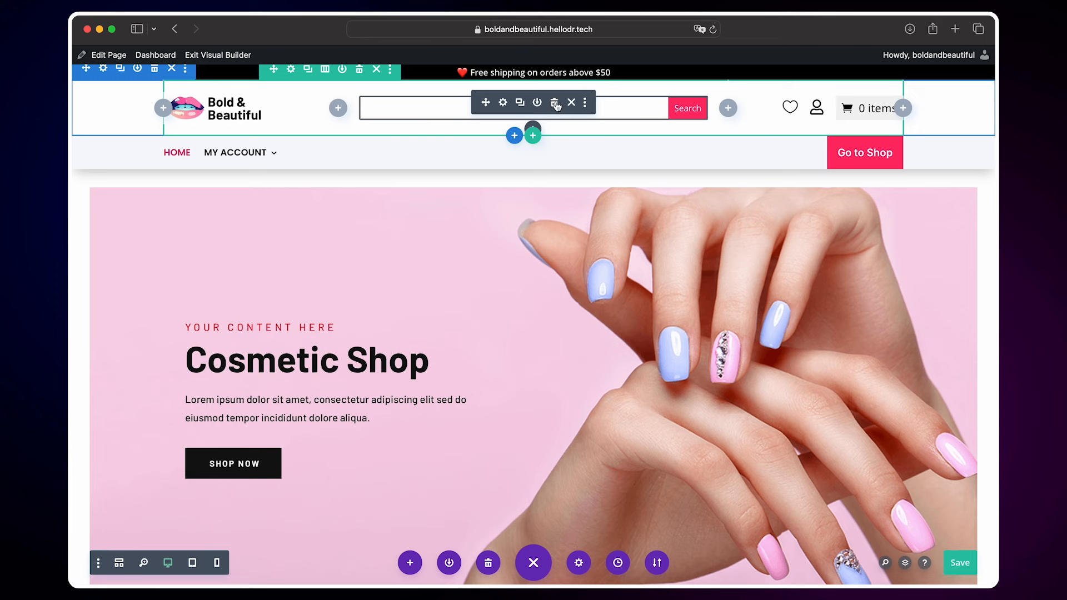
{"action": "left_click", "coordinate": [555, 103]}
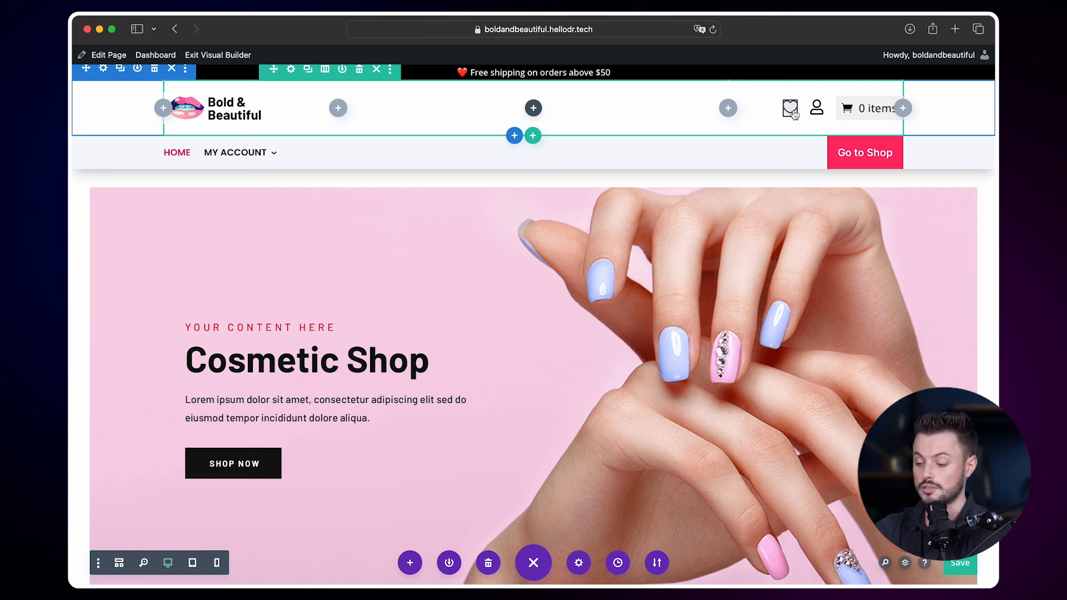
Open the link options in the settings of the header's account icon.
{"action": "mouse_move", "coordinate": [800, 112]}
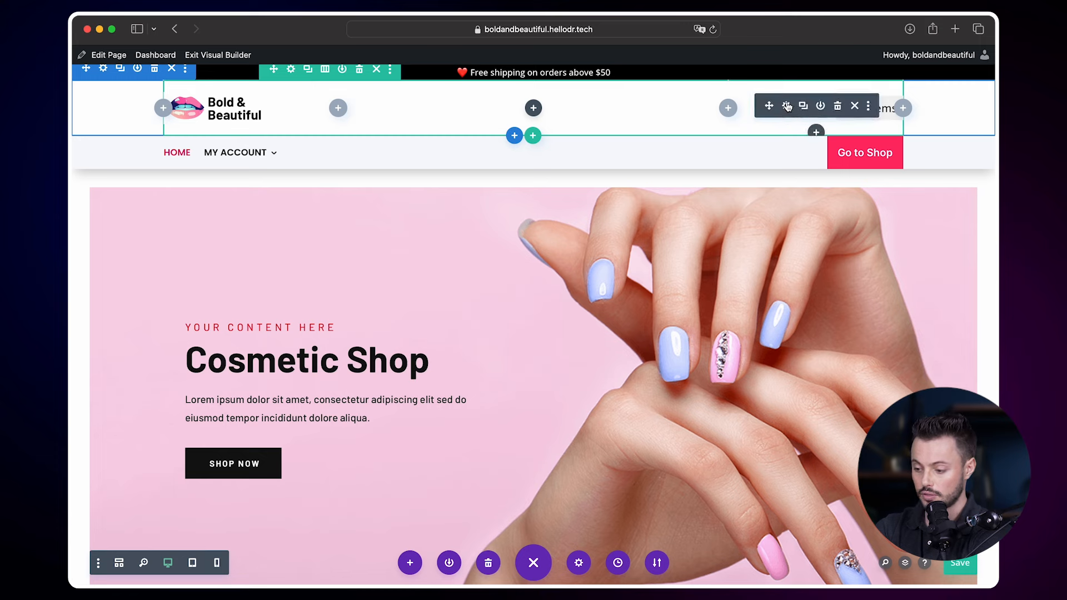
{"action": "left_click", "coordinate": [788, 107]}
{"action": "scroll", "coordinate": [668, 244], "scroll_direction": "down", "scroll_amount": 5}
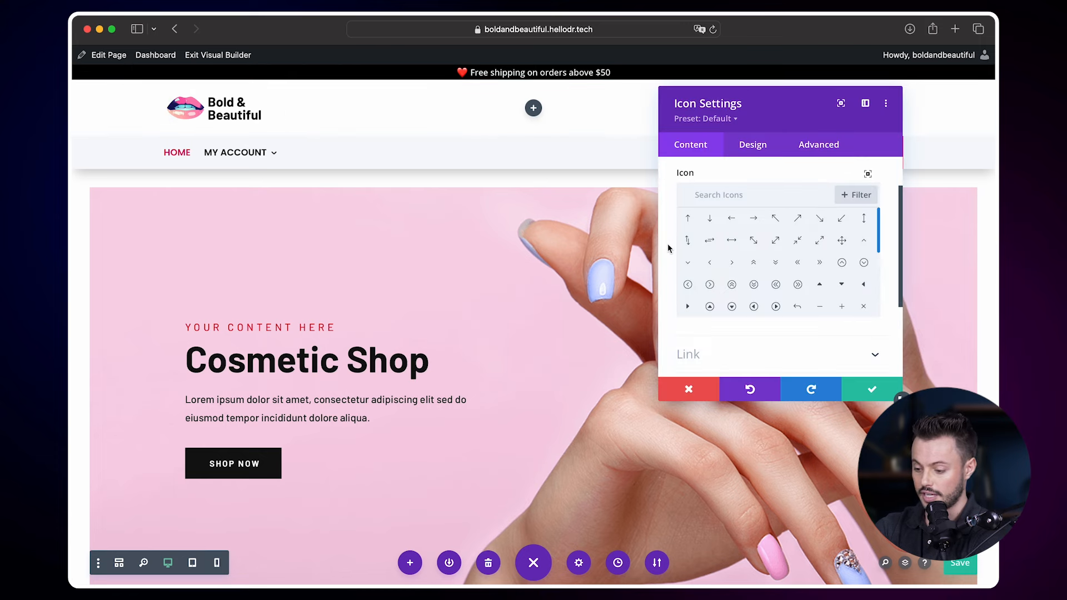
{"action": "scroll", "coordinate": [668, 243], "scroll_direction": "down", "scroll_amount": 3}
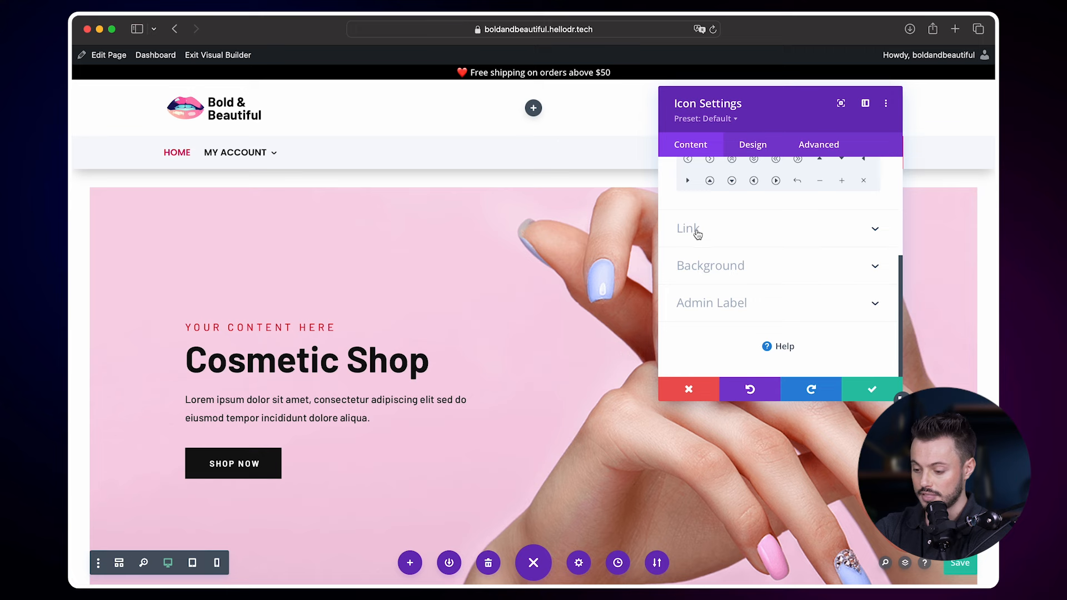
{"action": "left_click", "coordinate": [806, 235]}
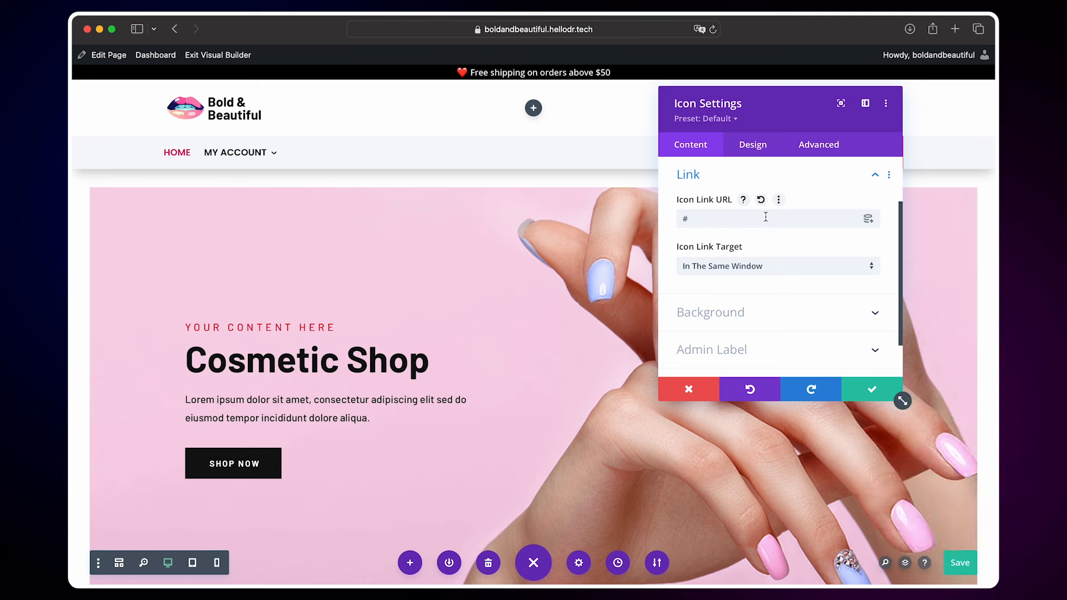
Open the store dashboard in a new tab and go to the store's list of pages.
{"action": "right_click", "coordinate": [162, 59]}
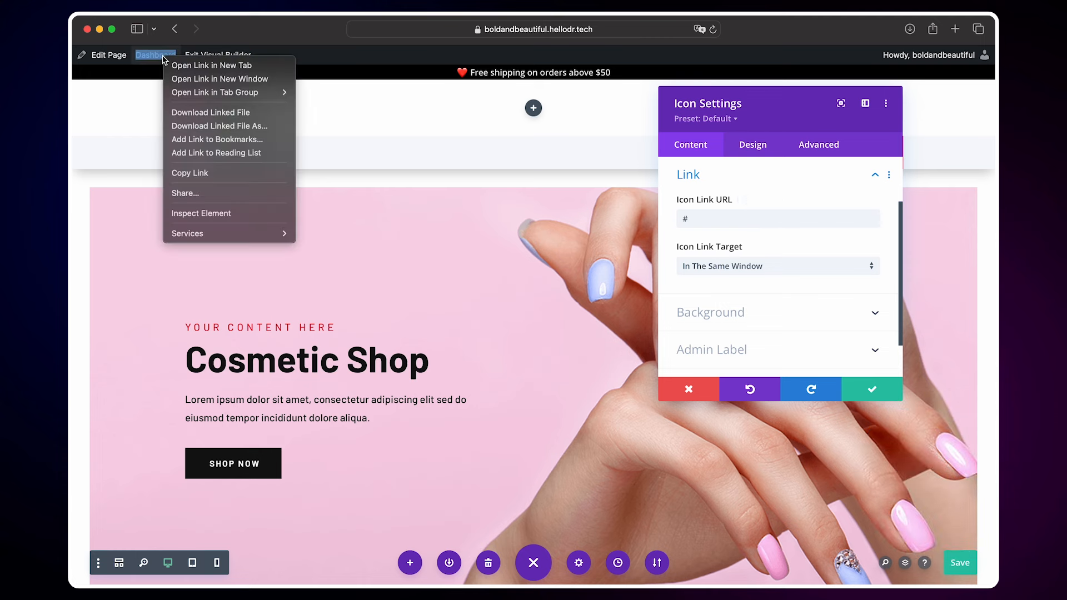
{"action": "left_click", "coordinate": [209, 67]}
{"action": "left_click", "coordinate": [711, 56]}
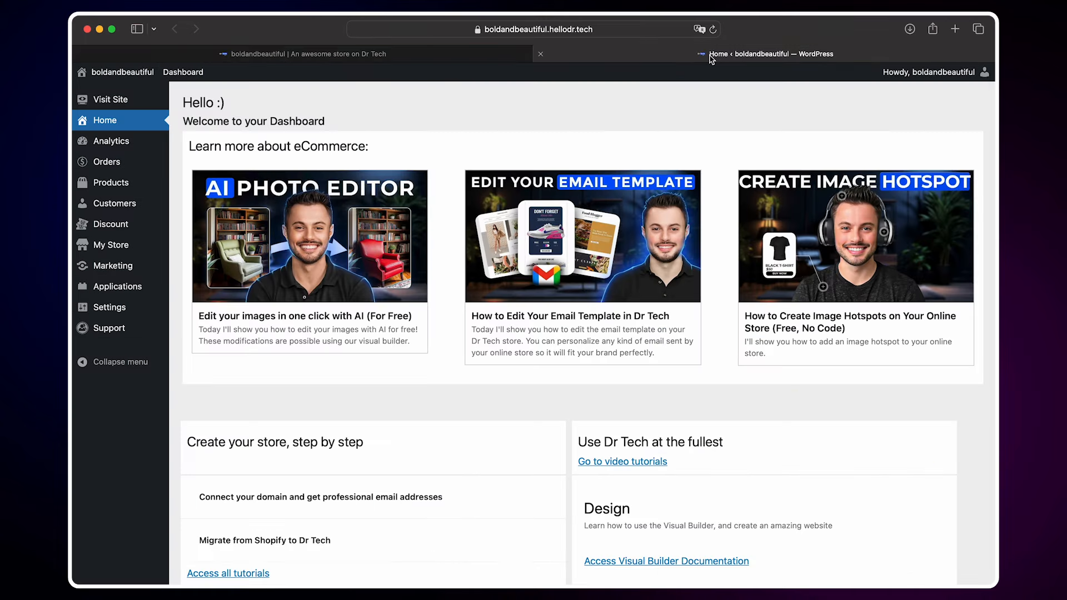
{"action": "mouse_move", "coordinate": [135, 241]}
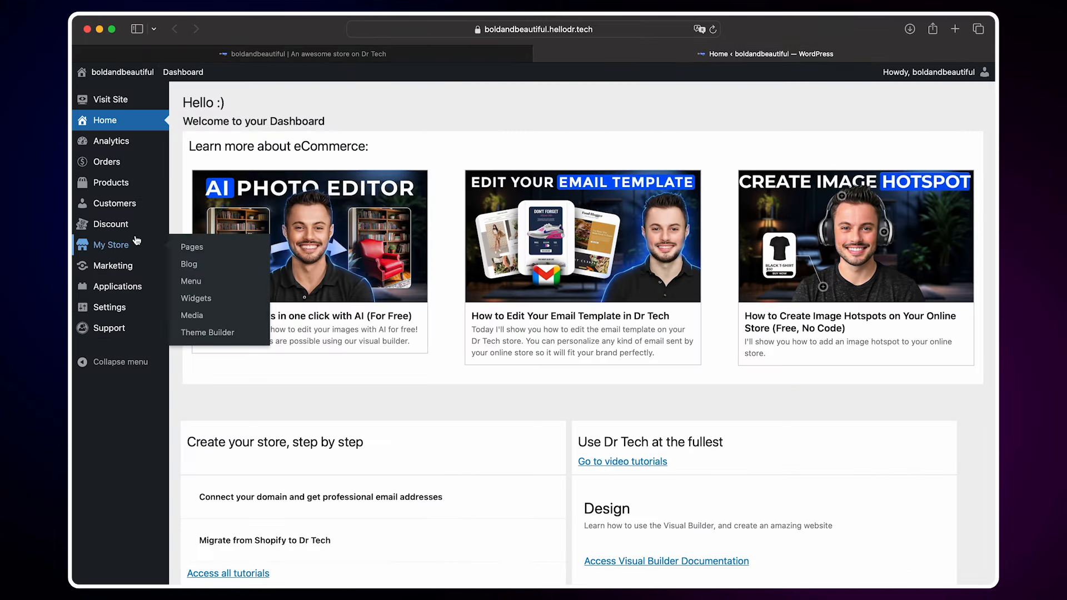
{"action": "left_click", "coordinate": [182, 252]}
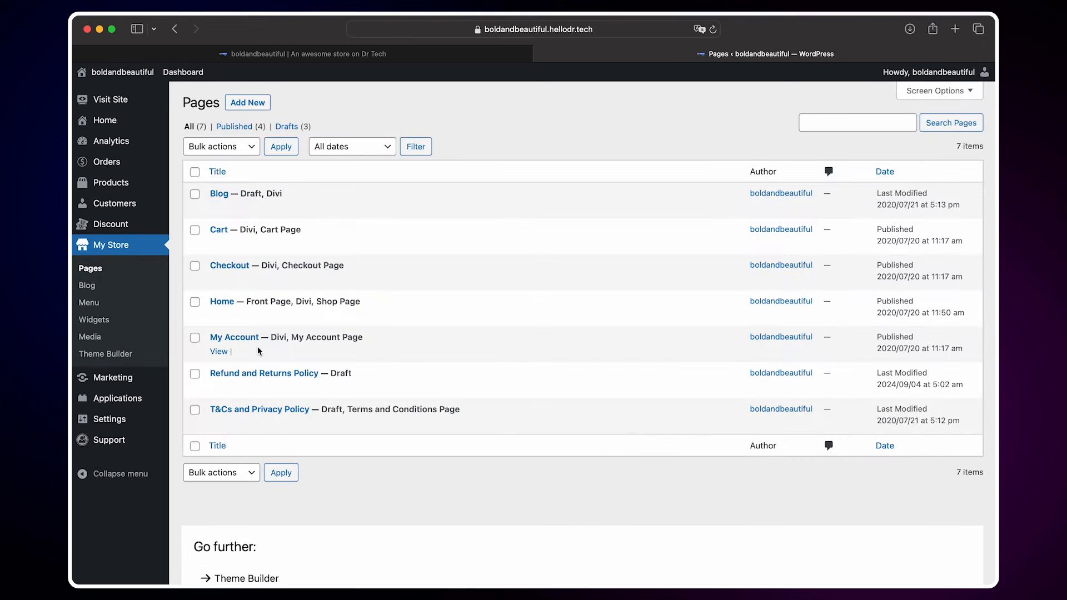
Open the My Account page in a new tab and copy its web address.
{"action": "right_click", "coordinate": [221, 355]}
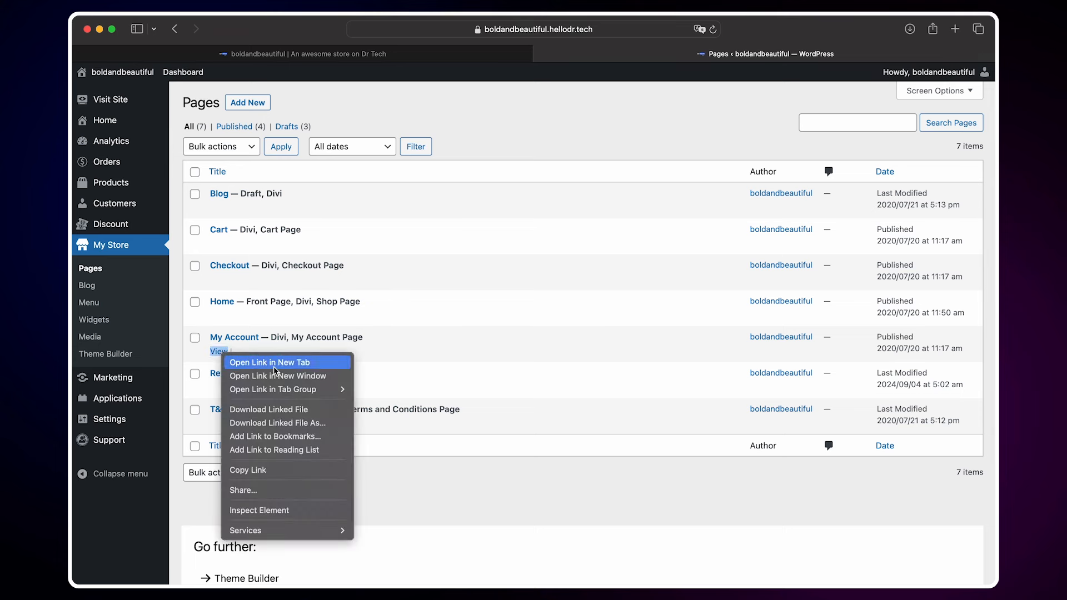
{"action": "left_click", "coordinate": [296, 365]}
{"action": "left_click", "coordinate": [836, 60]}
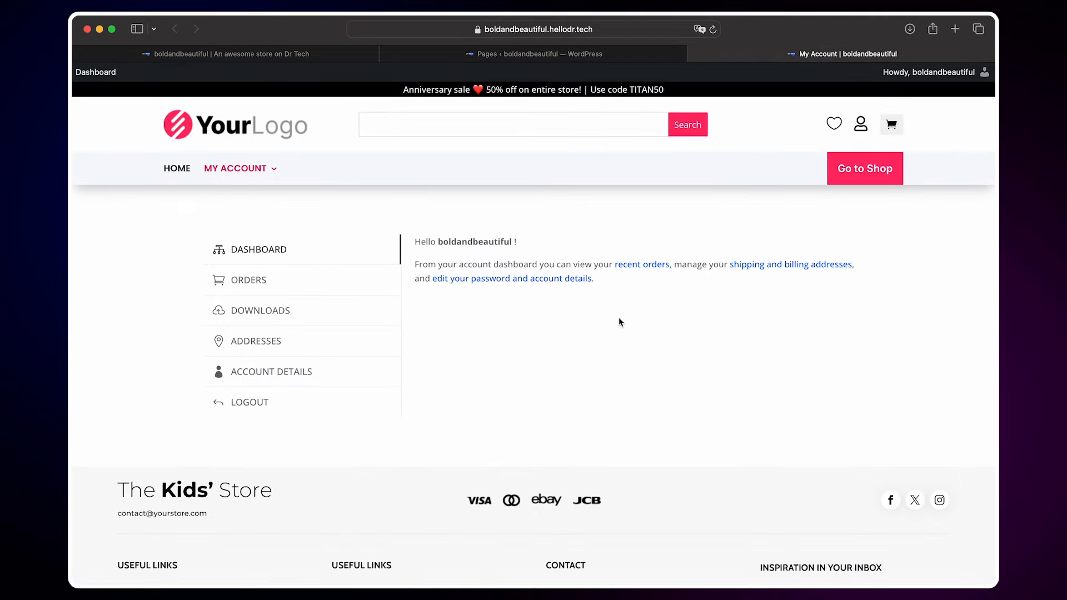
{"action": "left_click", "coordinate": [630, 33]}
{"action": "key", "text": "super+c"}
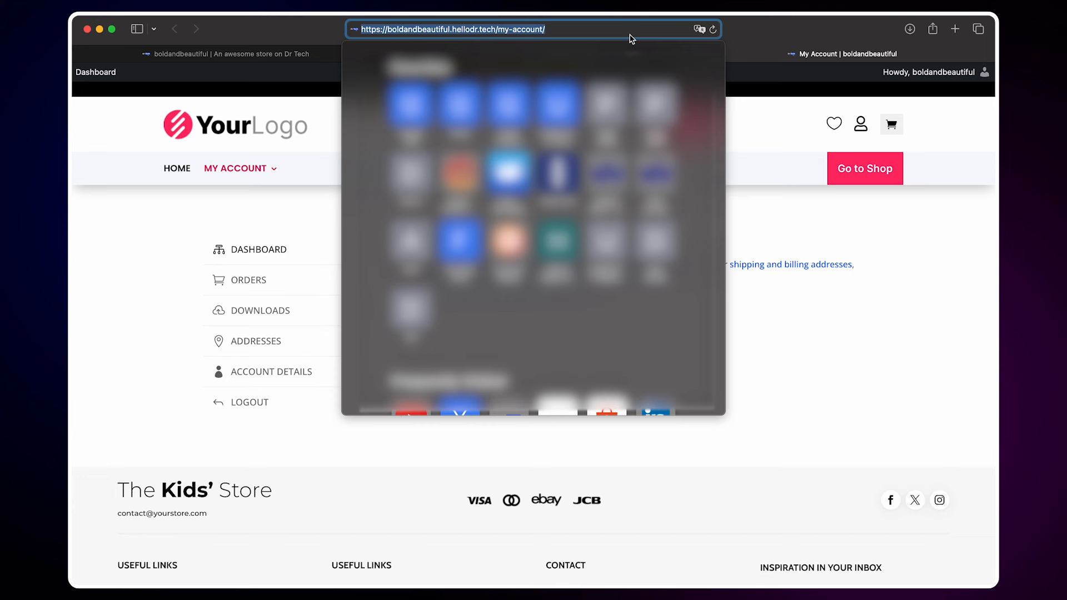
{"action": "left_click", "coordinate": [753, 198]}
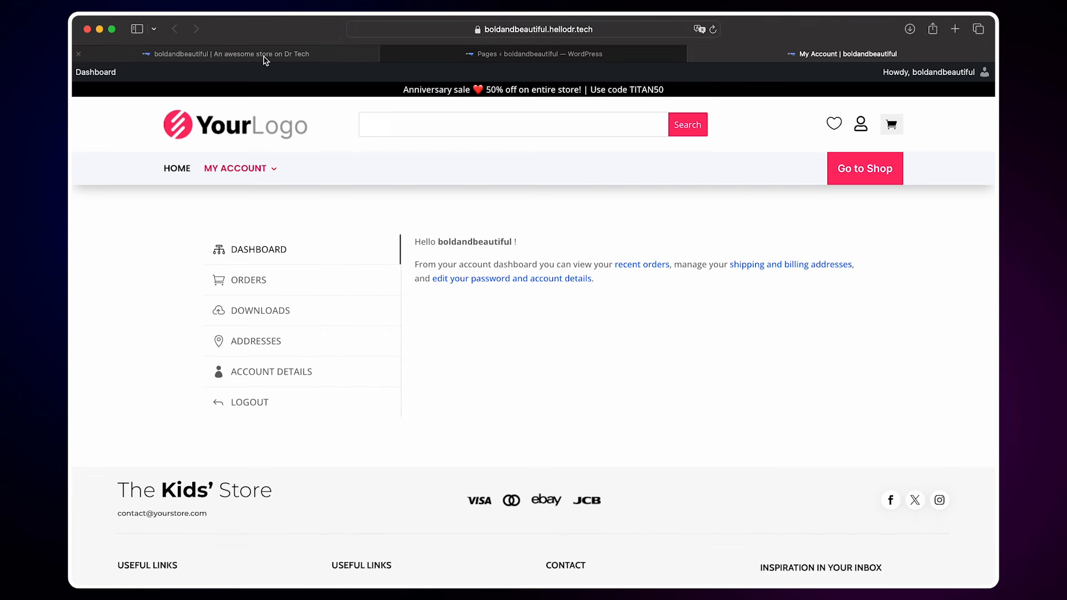
{"action": "left_click", "coordinate": [265, 55]}
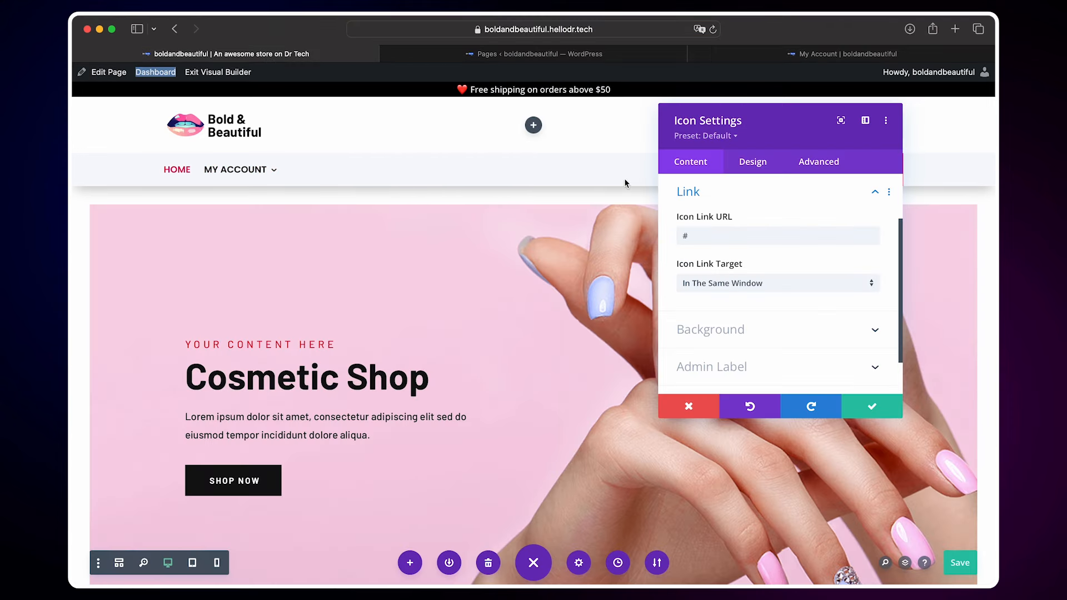
{"action": "double_click", "coordinate": [712, 242]}
{"action": "key", "text": "BackSpace"}
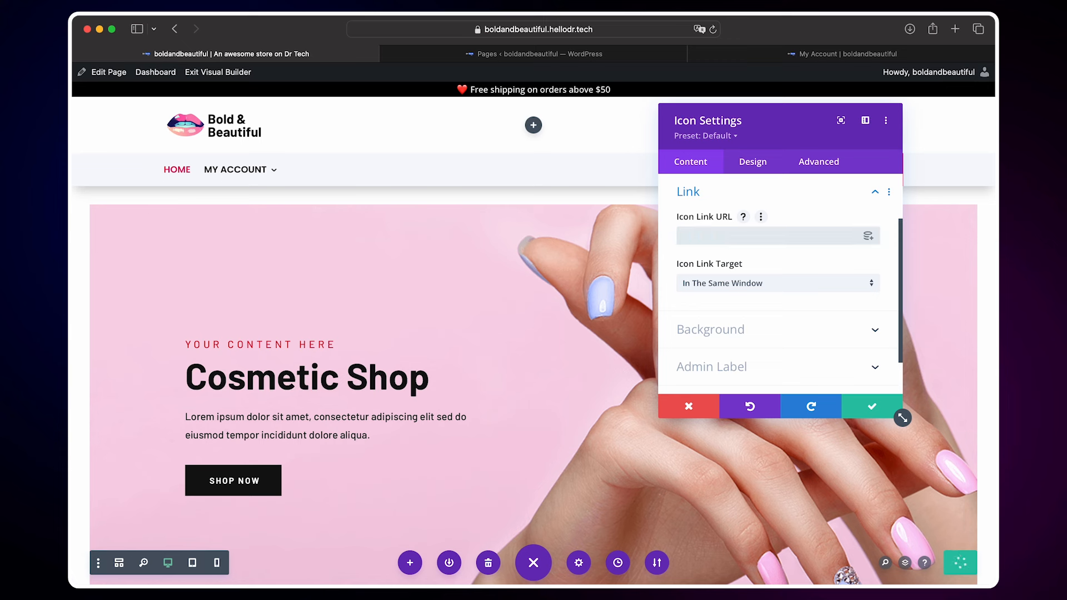
{"action": "key", "text": "super+v"}
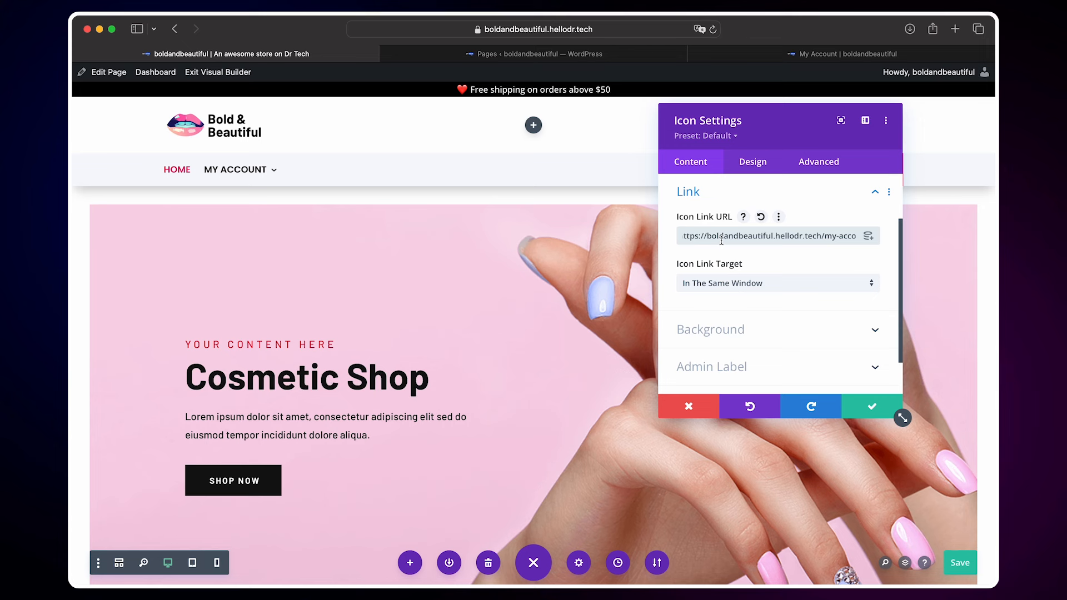
{"action": "left_click", "coordinate": [865, 406]}
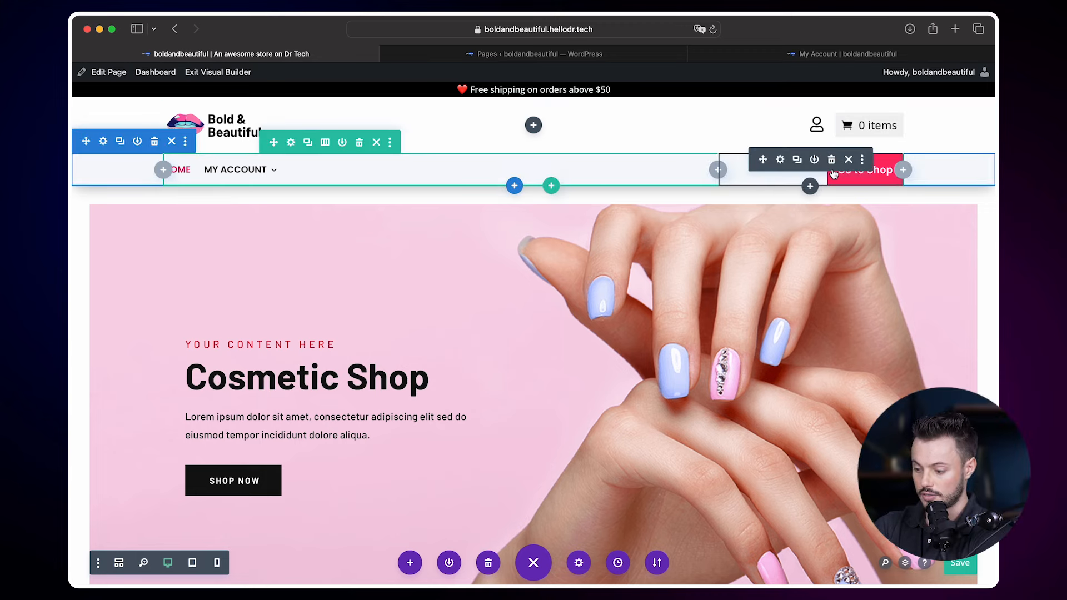
Delete the Go to Shop button from the header's navigation row.
{"action": "left_click", "coordinate": [832, 161]}
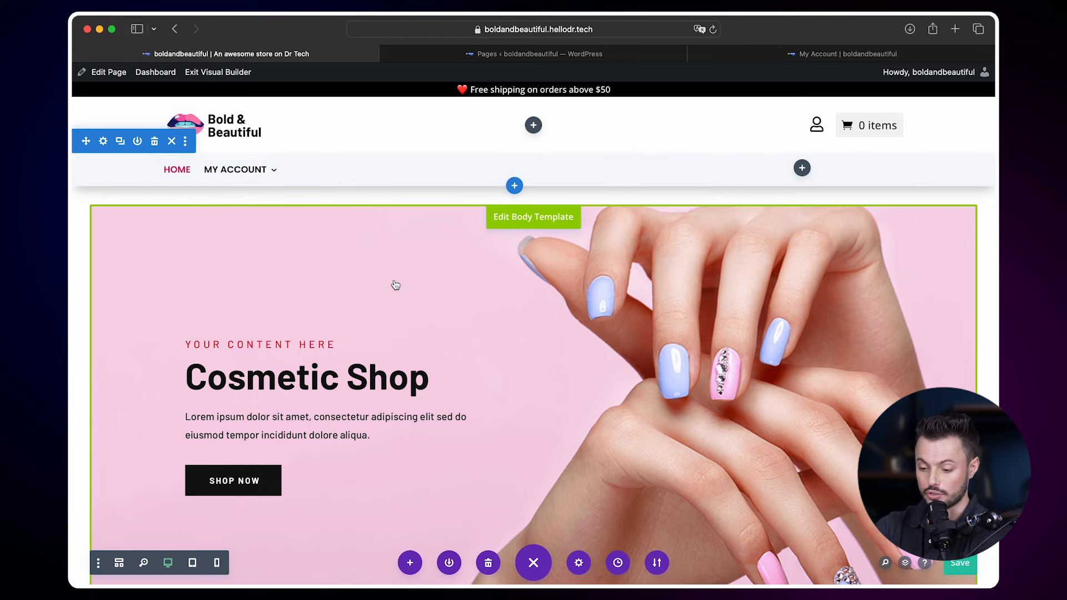
{"action": "scroll", "coordinate": [414, 327], "scroll_direction": "down", "scroll_amount": 1}
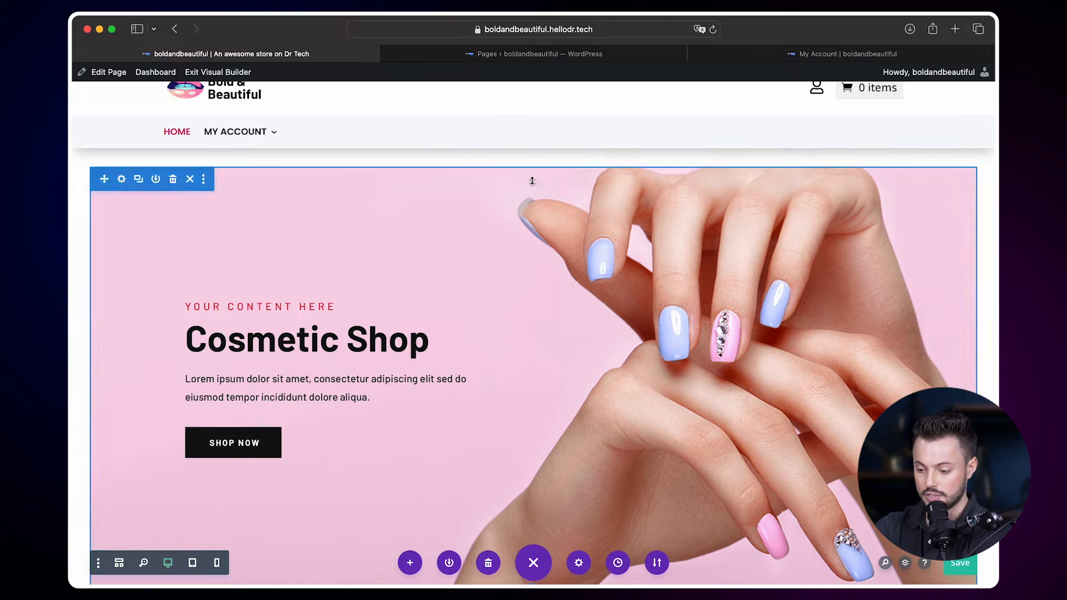
Replace the hero section's Cosmetic Shop heading with "Welcome to Bold & Beautiful" and save the text settings.
{"action": "scroll", "coordinate": [467, 304], "scroll_direction": "down", "scroll_amount": 10}
{"action": "scroll", "coordinate": [466, 303], "scroll_direction": "up", "scroll_amount": 10}
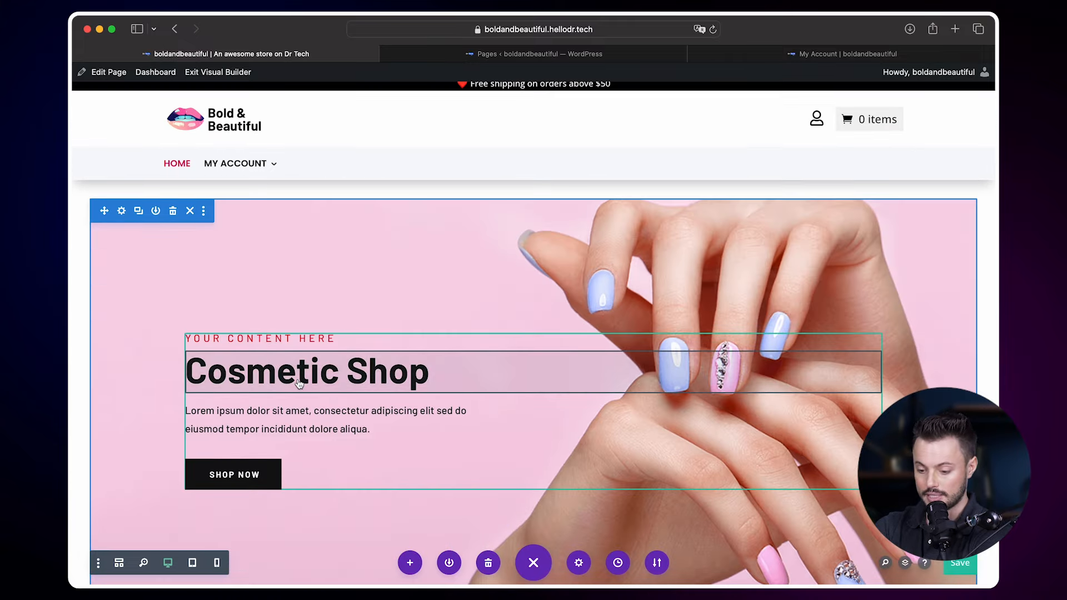
{"action": "scroll", "coordinate": [299, 383], "scroll_direction": "down", "scroll_amount": 2}
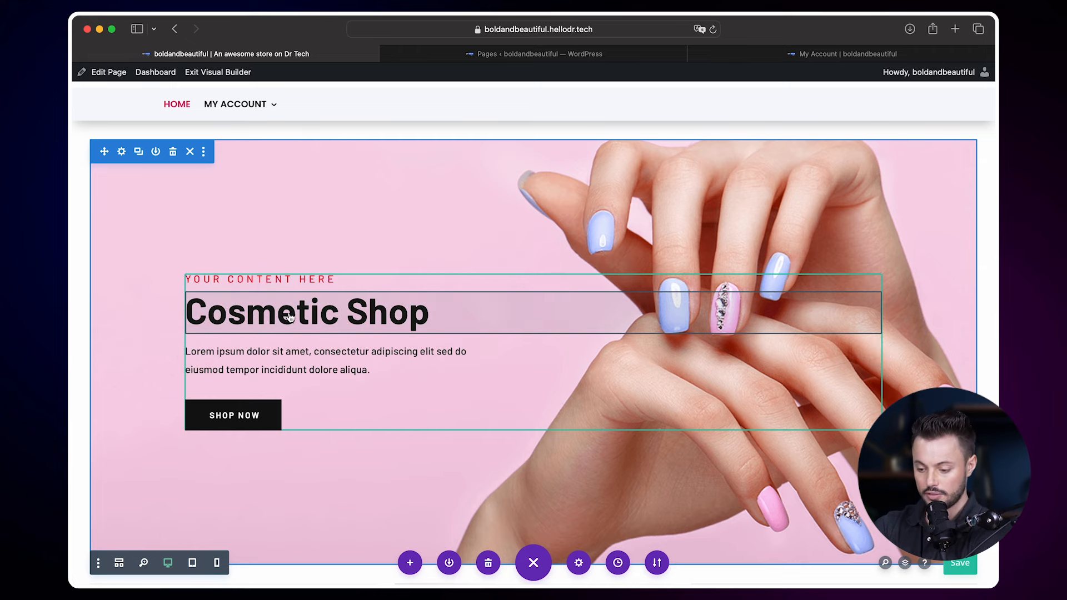
{"action": "left_click", "coordinate": [503, 299]}
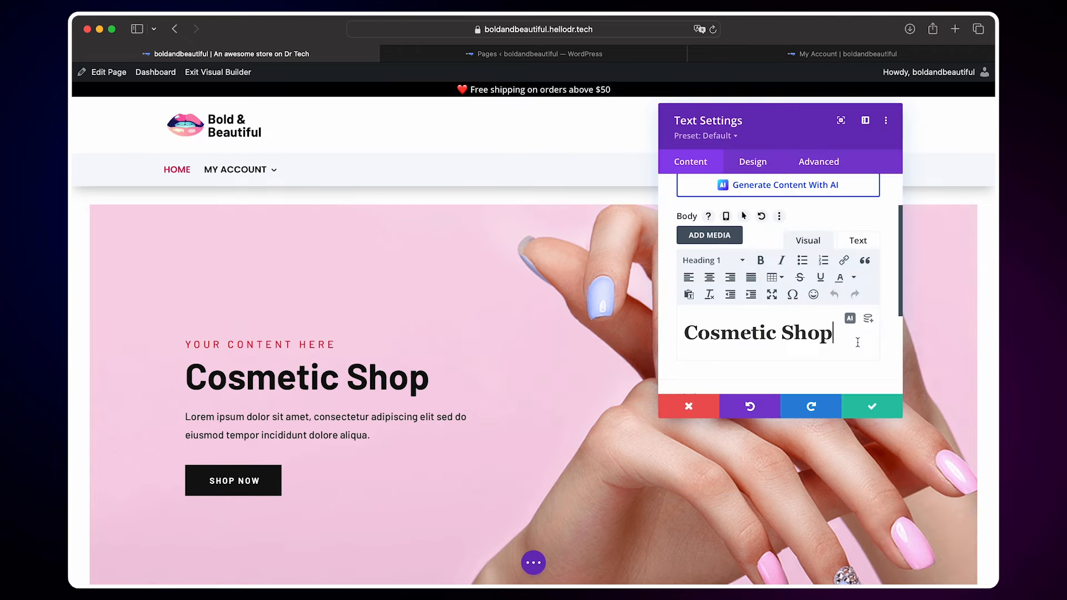
{"action": "left_click_drag", "start_coordinate": [858, 342], "coordinate": [677, 338]}
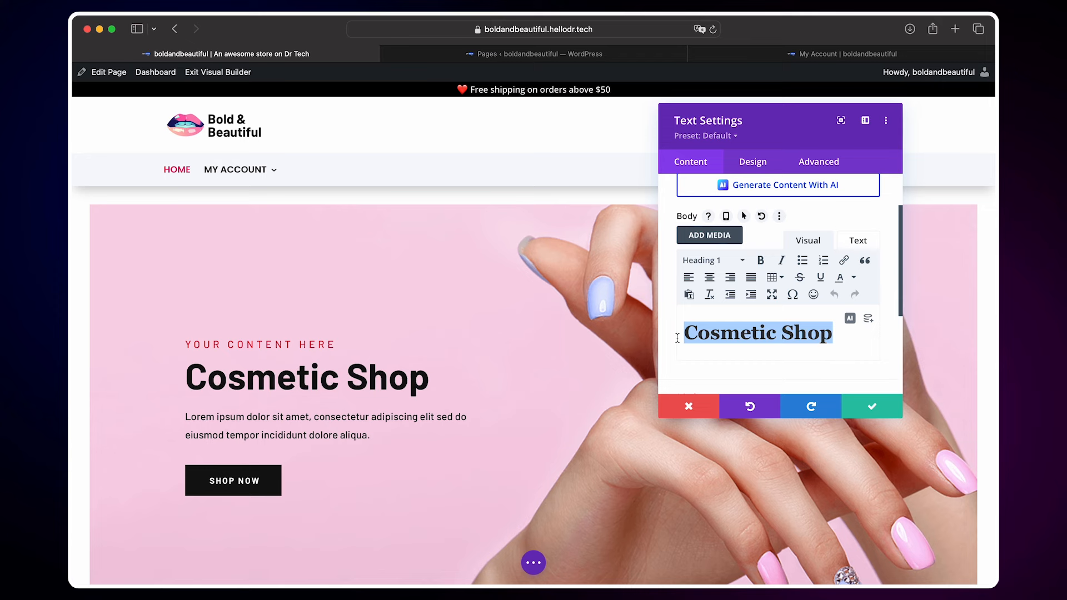
{"action": "type", "text": "Welcome to Bold & Beautiful"}
{"action": "scroll", "coordinate": [564, 384], "scroll_direction": "down", "scroll_amount": 1}
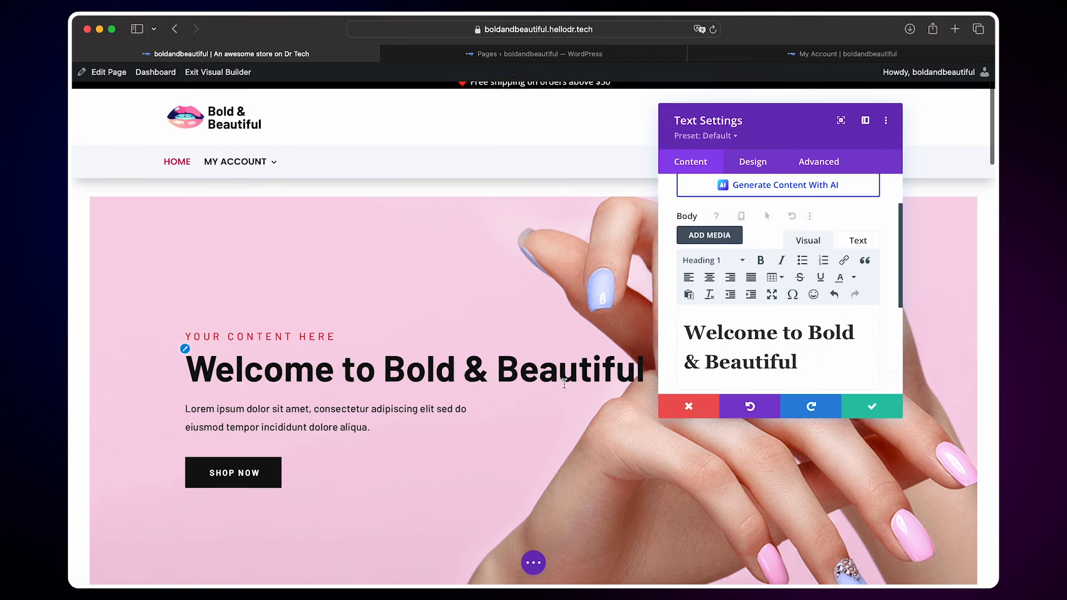
{"action": "left_click", "coordinate": [896, 410]}
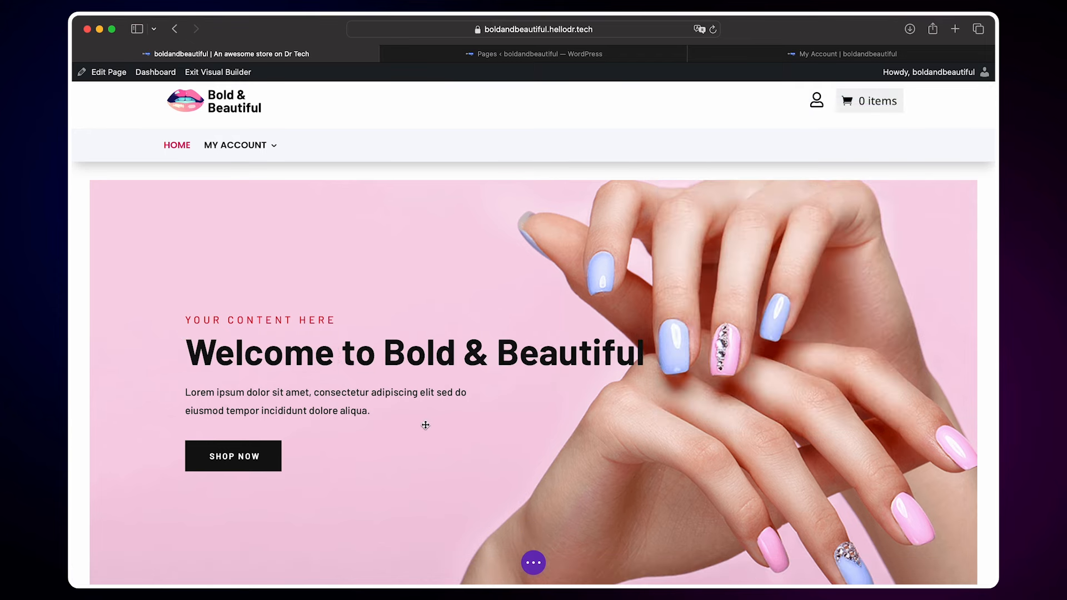
Delete the lorem ipsum paragraph and the Shop Now button from the hero section.
{"action": "mouse_move", "coordinate": [332, 412]}
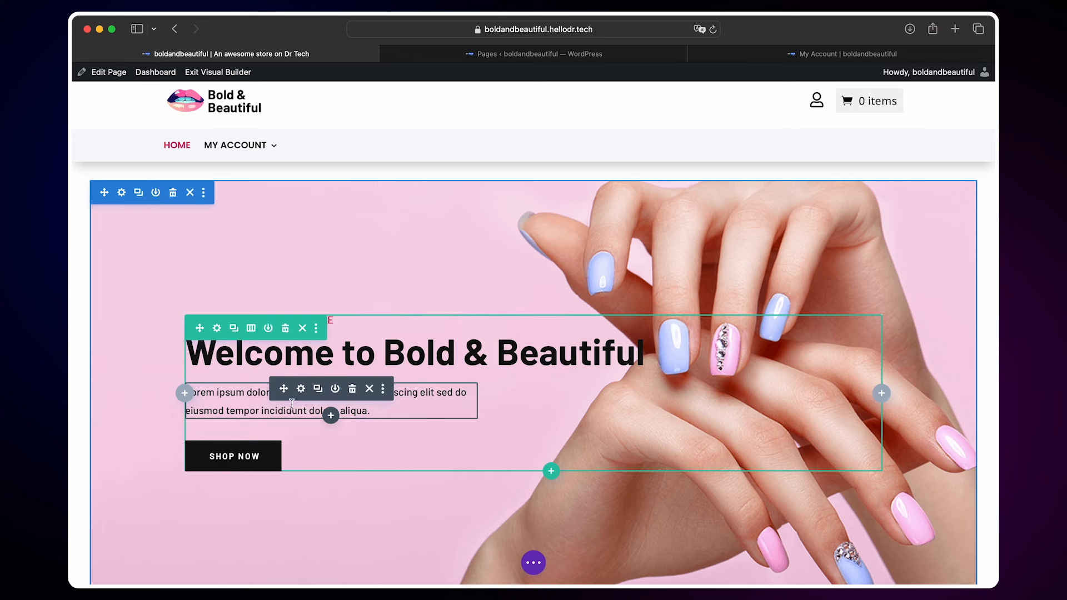
{"action": "left_click", "coordinate": [353, 389]}
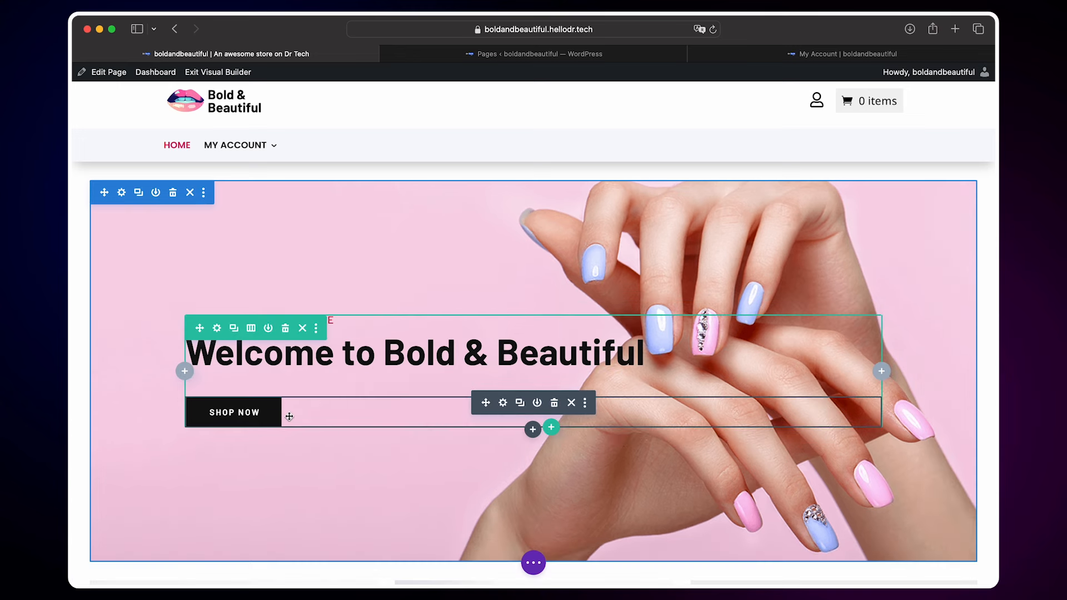
{"action": "left_click", "coordinate": [555, 403]}
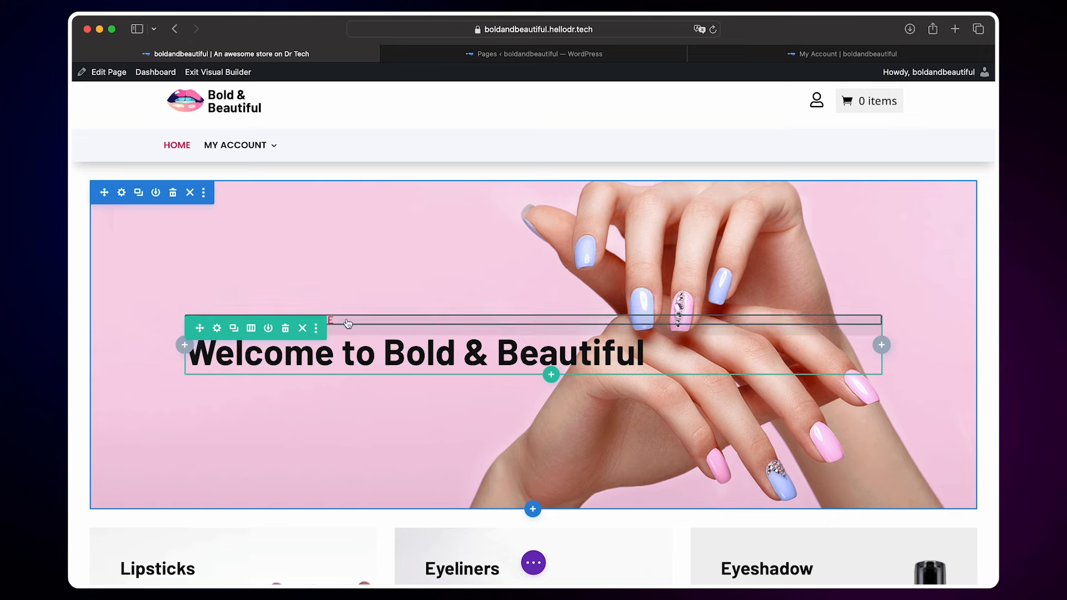
Change the small tagline above the hero heading to "Beauty with Attitude" and save it.
{"action": "left_click", "coordinate": [508, 325]}
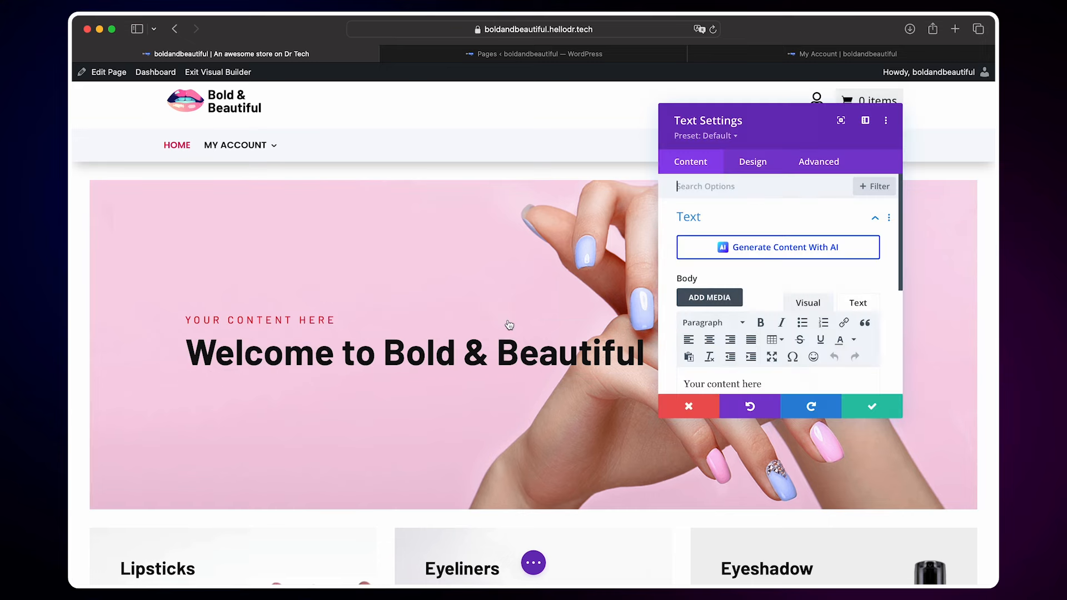
{"action": "scroll", "coordinate": [728, 339], "scroll_direction": "down", "scroll_amount": 2}
{"action": "left_click_drag", "start_coordinate": [764, 338], "coordinate": [669, 338]}
{"action": "type", "text": "Beauty with Attitude"}
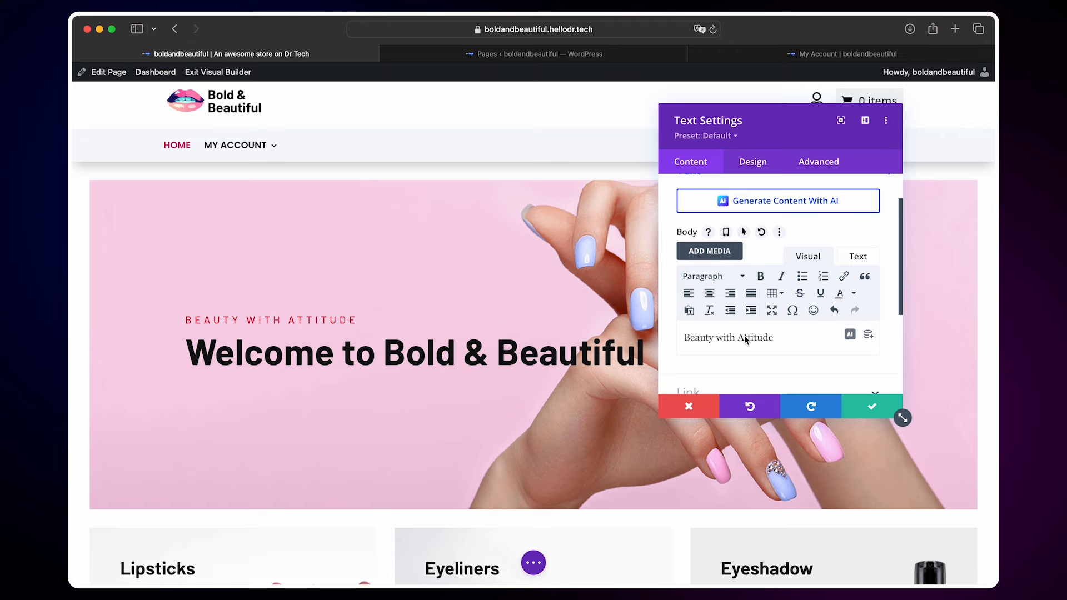
{"action": "left_click", "coordinate": [874, 407]}
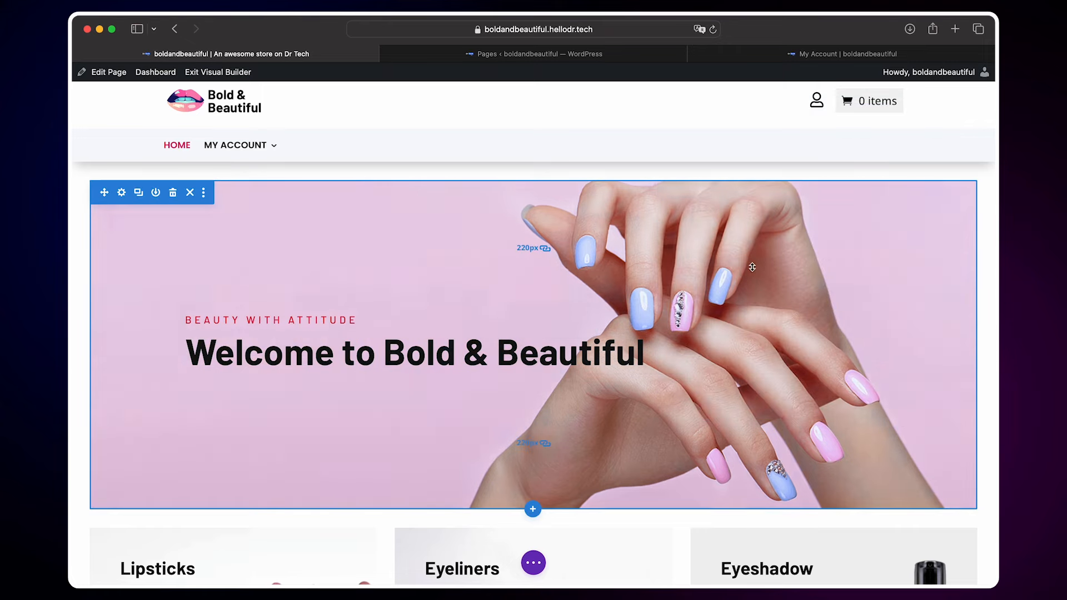
Replace the hero section's background image with Hero-Image.png and save the section settings.
{"action": "left_click", "coordinate": [122, 194]}
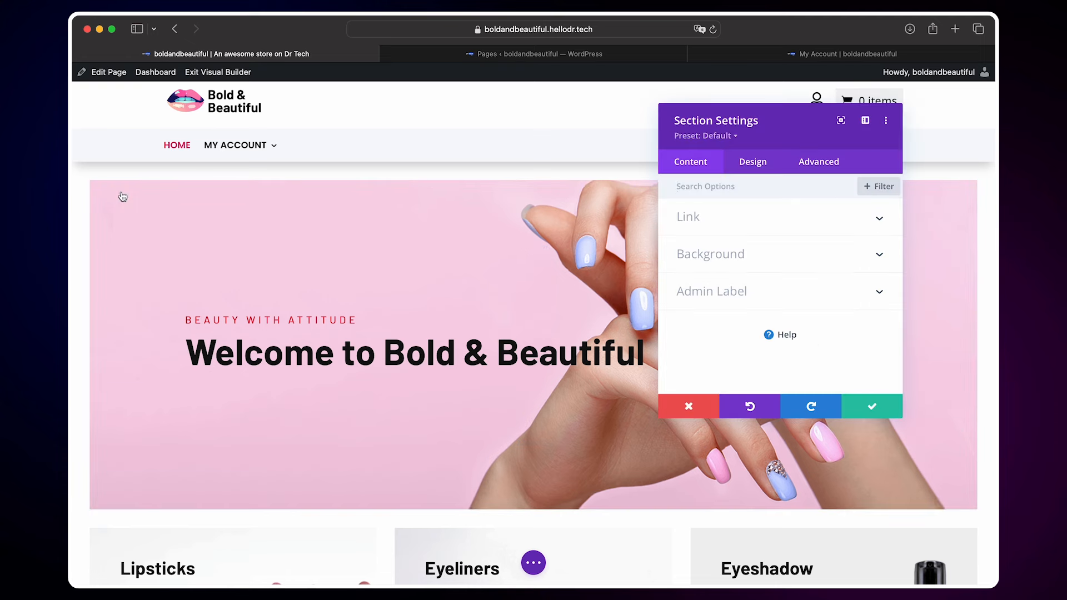
{"action": "left_click", "coordinate": [737, 249]}
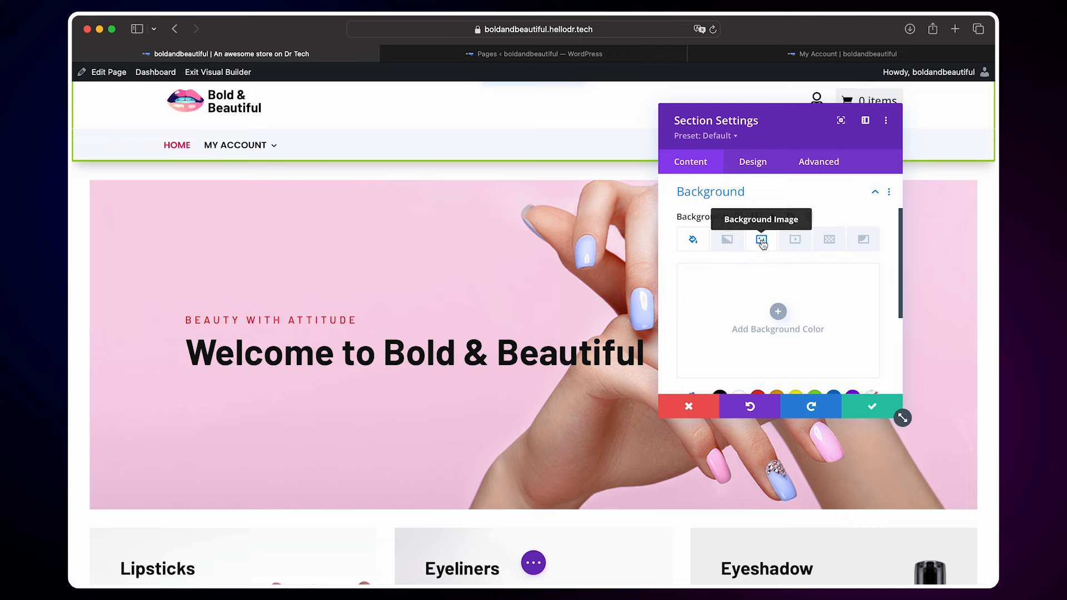
{"action": "left_click", "coordinate": [762, 245]}
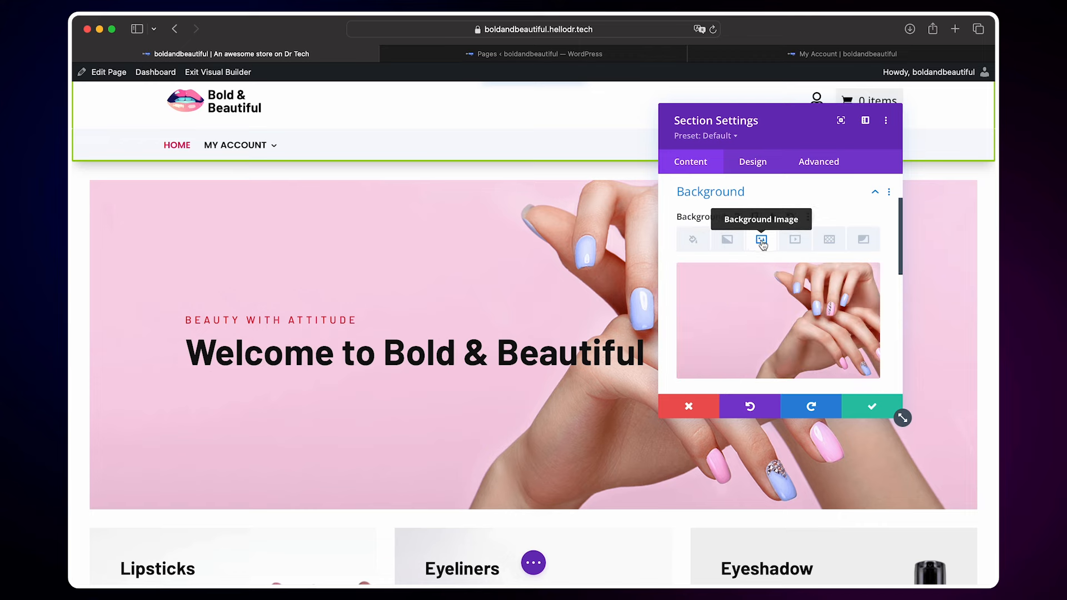
{"action": "left_click", "coordinate": [770, 330]}
{"action": "left_click", "coordinate": [258, 129]}
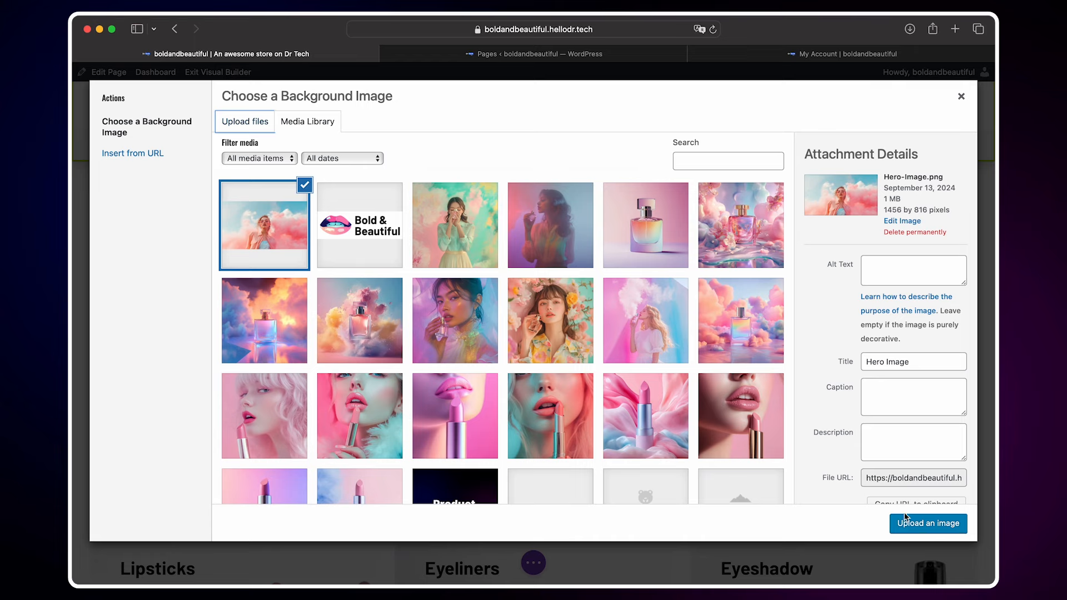
{"action": "left_click", "coordinate": [929, 522]}
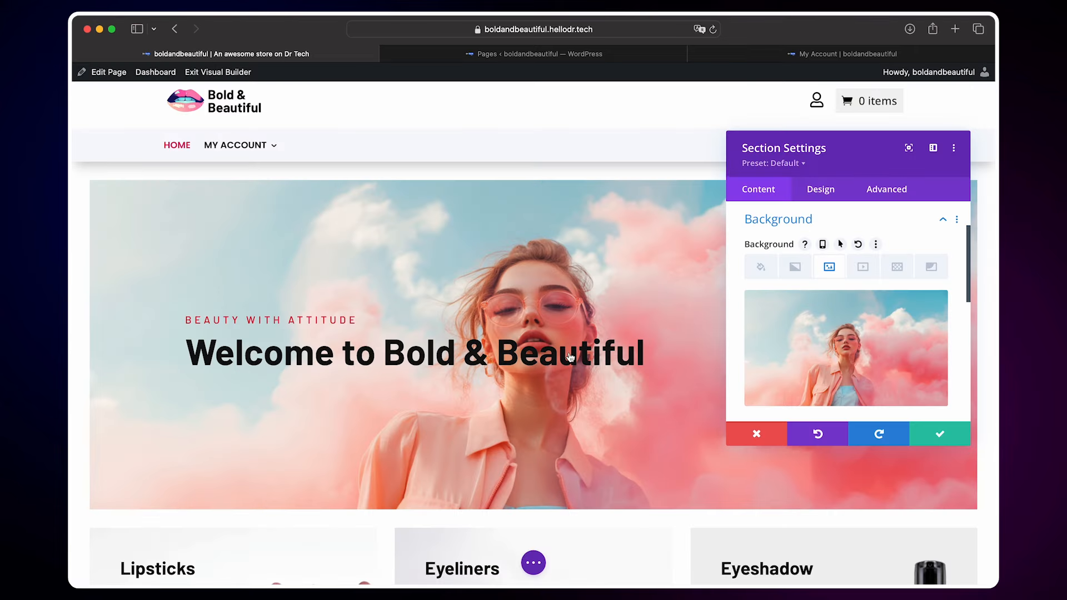
{"action": "scroll", "coordinate": [571, 357], "scroll_direction": "up", "scroll_amount": 1}
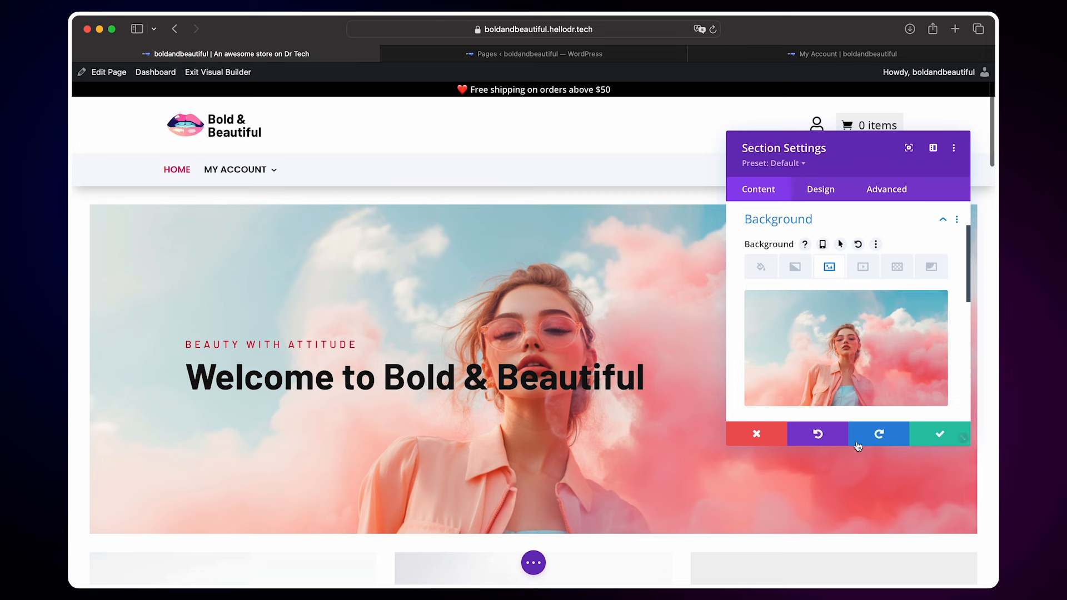
{"action": "left_click", "coordinate": [931, 439]}
Delete the Eyeliners column from the product category row below the hero and save the row settings.
{"action": "scroll", "coordinate": [702, 395], "scroll_direction": "down", "scroll_amount": 5}
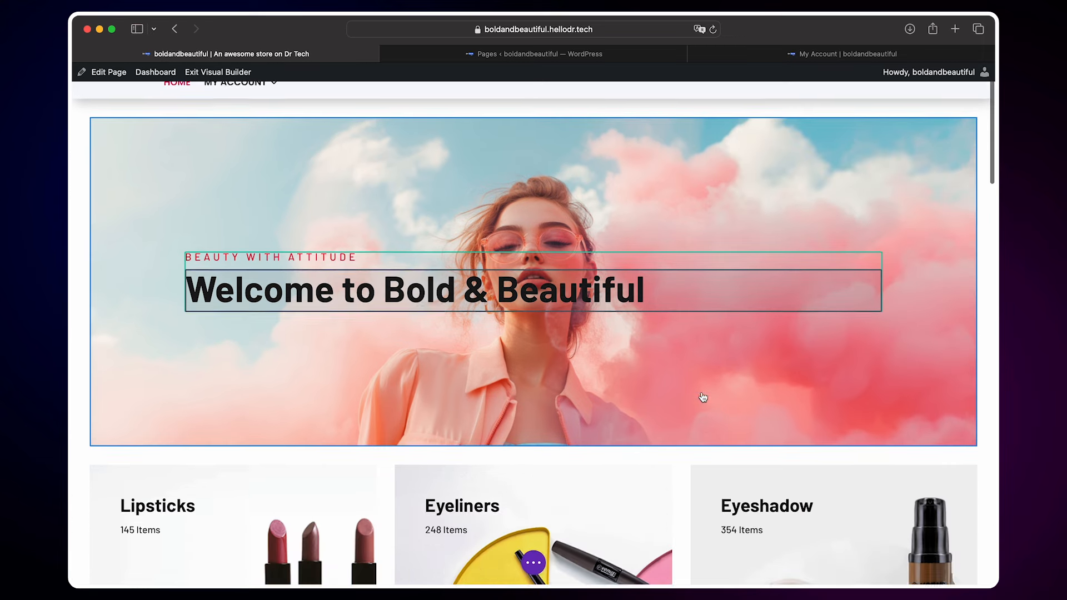
{"action": "scroll", "coordinate": [702, 396], "scroll_direction": "down", "scroll_amount": 1}
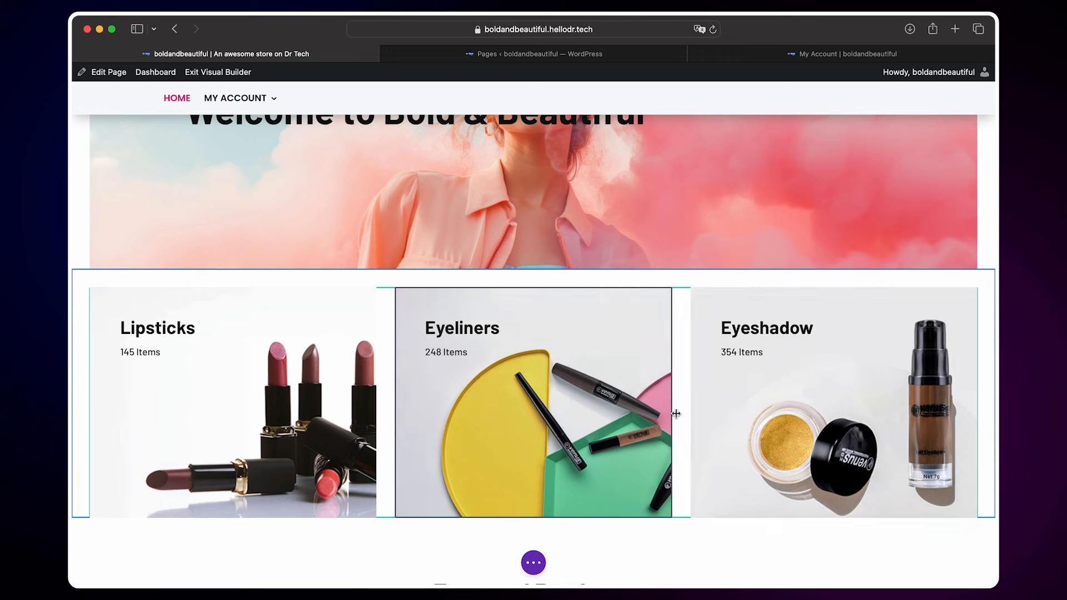
{"action": "mouse_move", "coordinate": [384, 331]}
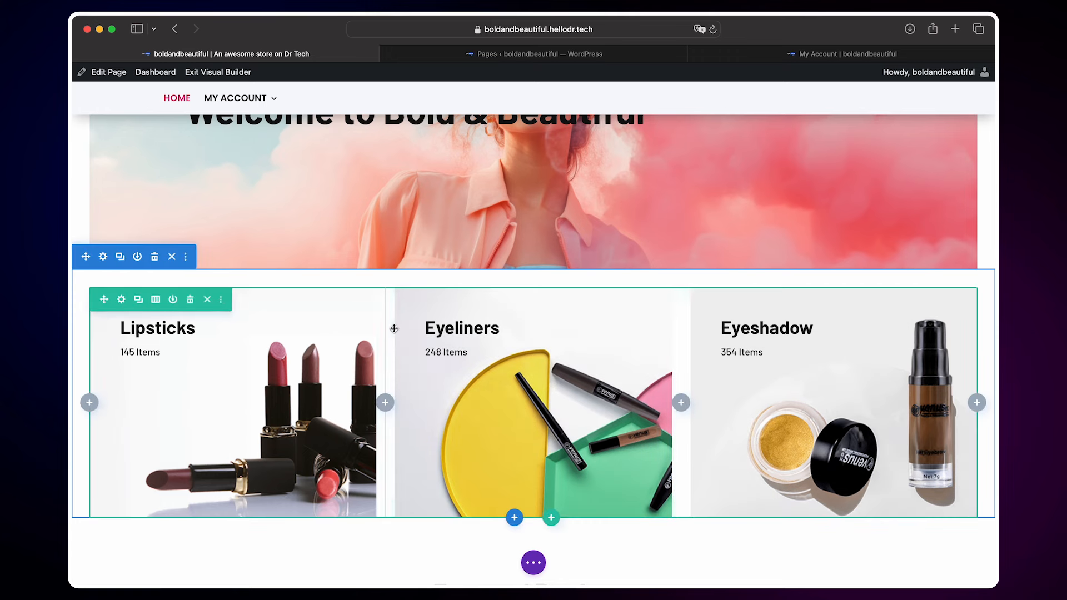
{"action": "left_click", "coordinate": [121, 301]}
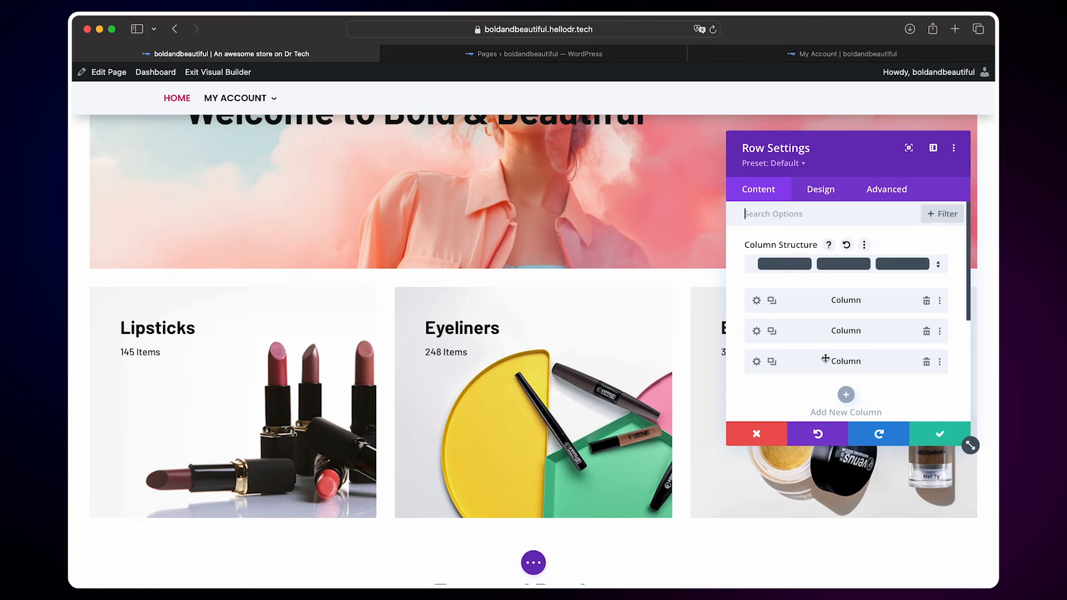
{"action": "left_click", "coordinate": [926, 332]}
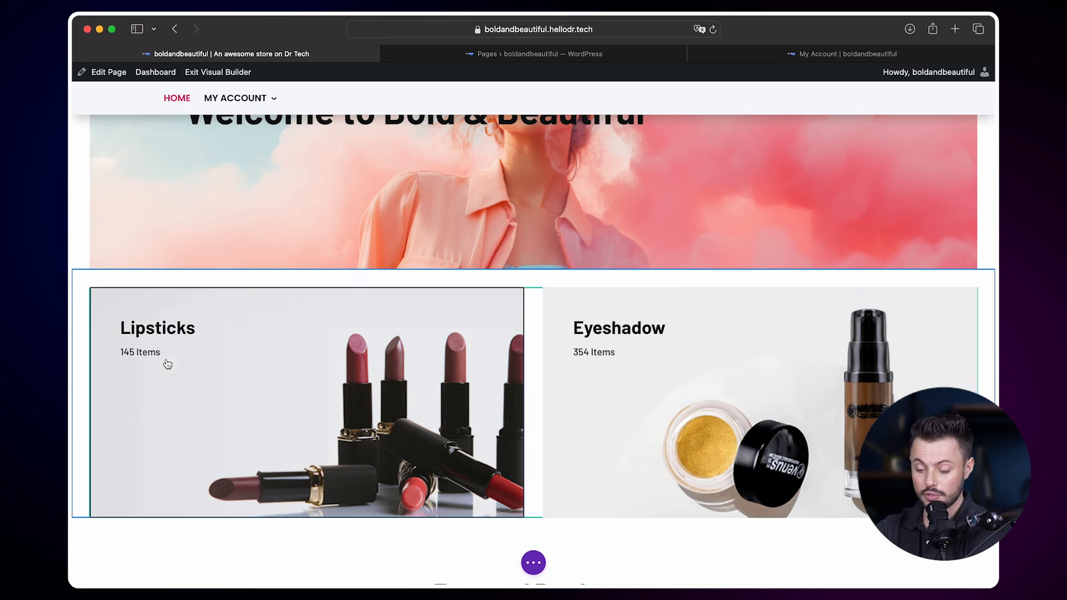
Duplicate the Eyeshadow column twice in the category row and move the settings window off the row's last column.
{"action": "left_click", "coordinate": [121, 300]}
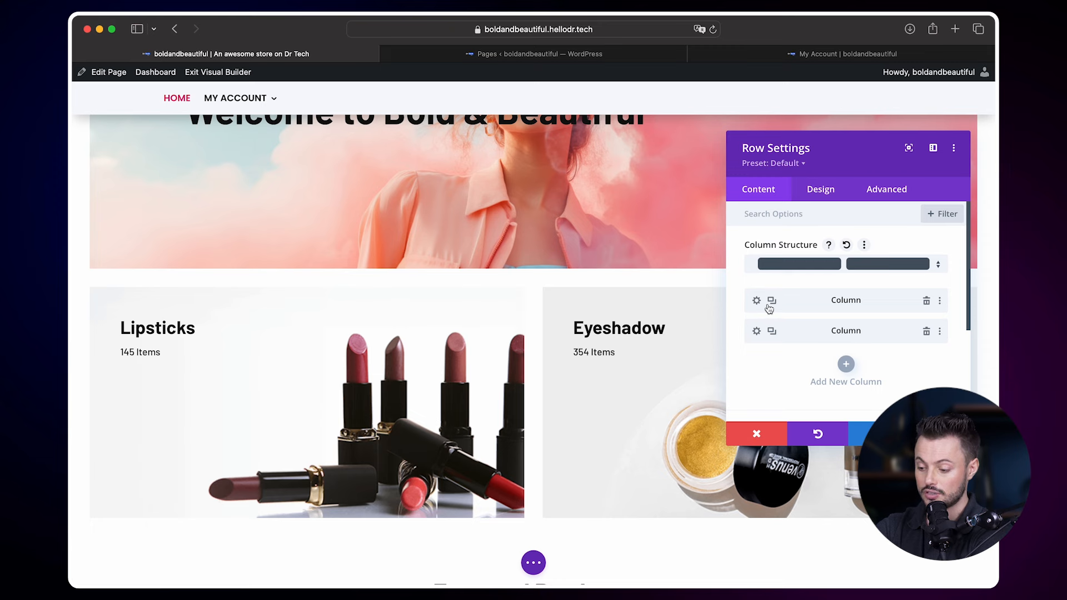
{"action": "left_click", "coordinate": [772, 333]}
{"action": "left_click", "coordinate": [772, 332]}
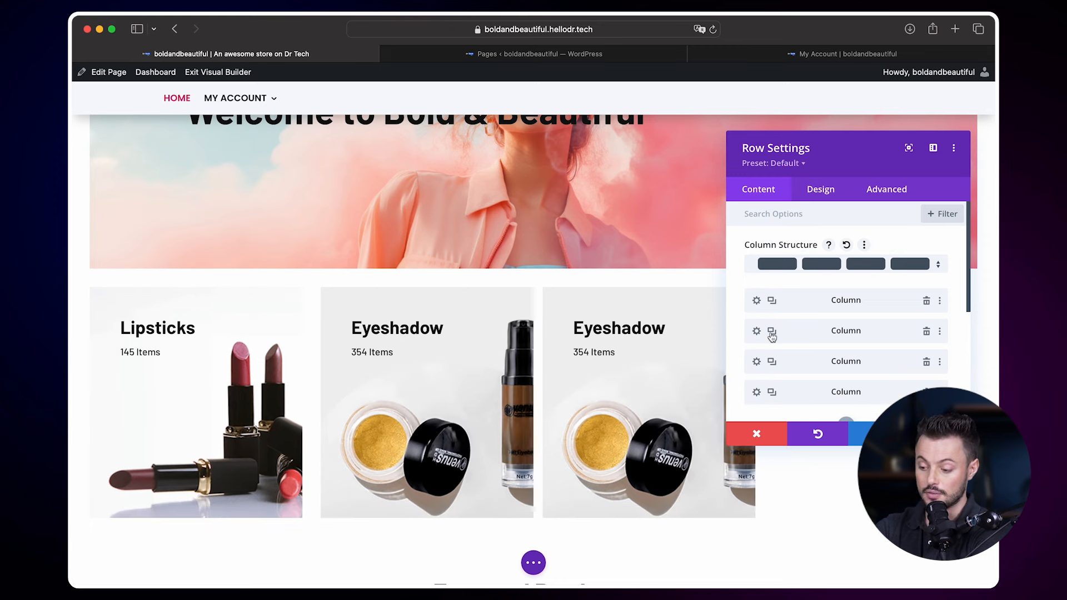
{"action": "left_click_drag", "start_coordinate": [853, 168], "coordinate": [566, 167]}
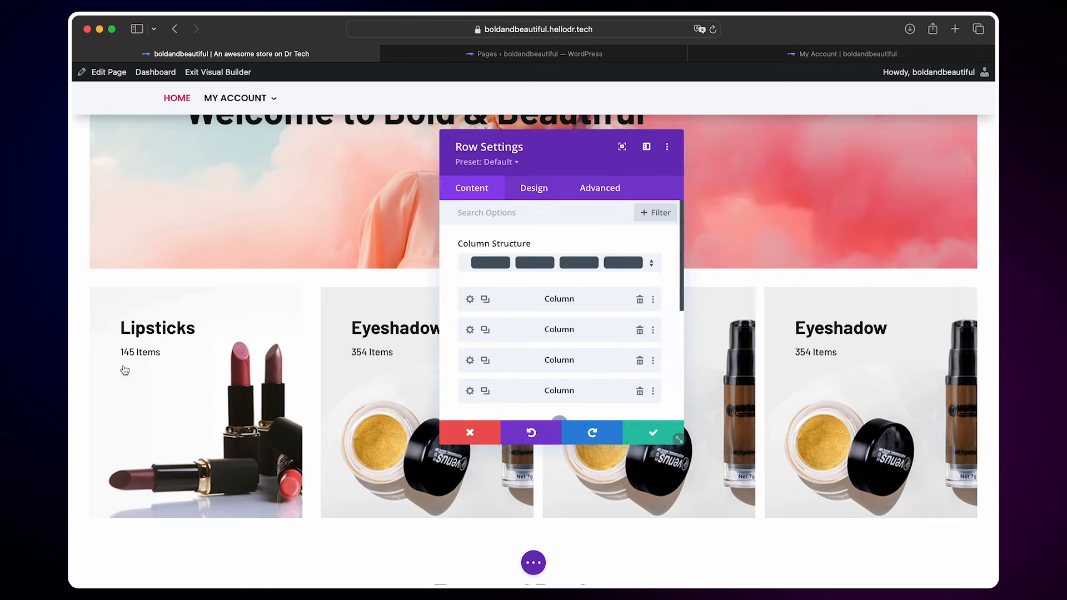
Delete the two duplicated Eyeshadow columns from the category row and save the row settings.
{"action": "left_click", "coordinate": [641, 363]}
{"action": "left_click", "coordinate": [641, 362]}
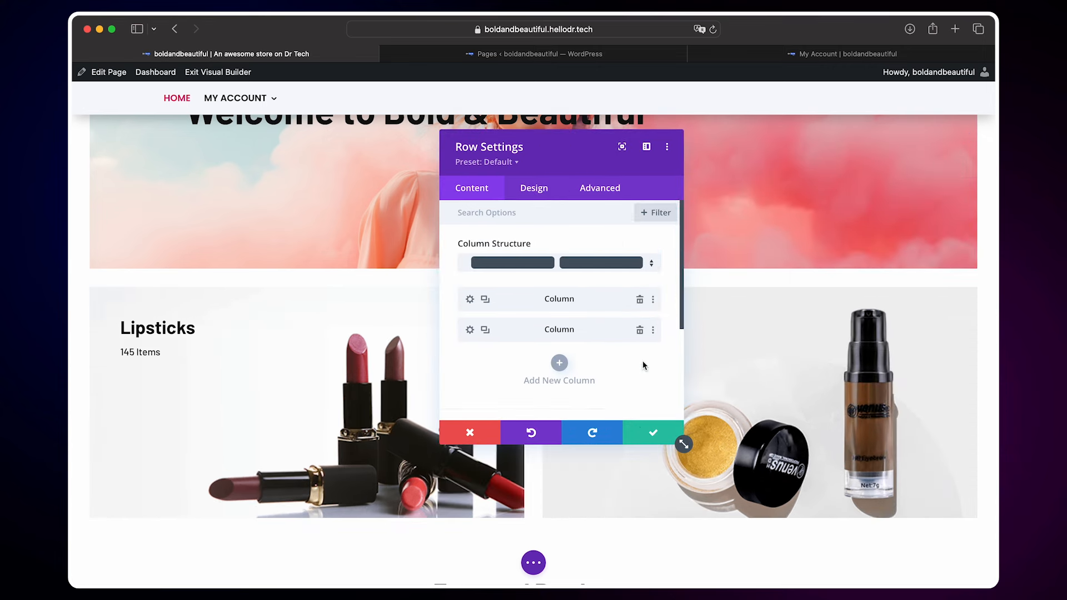
{"action": "left_click", "coordinate": [649, 433]}
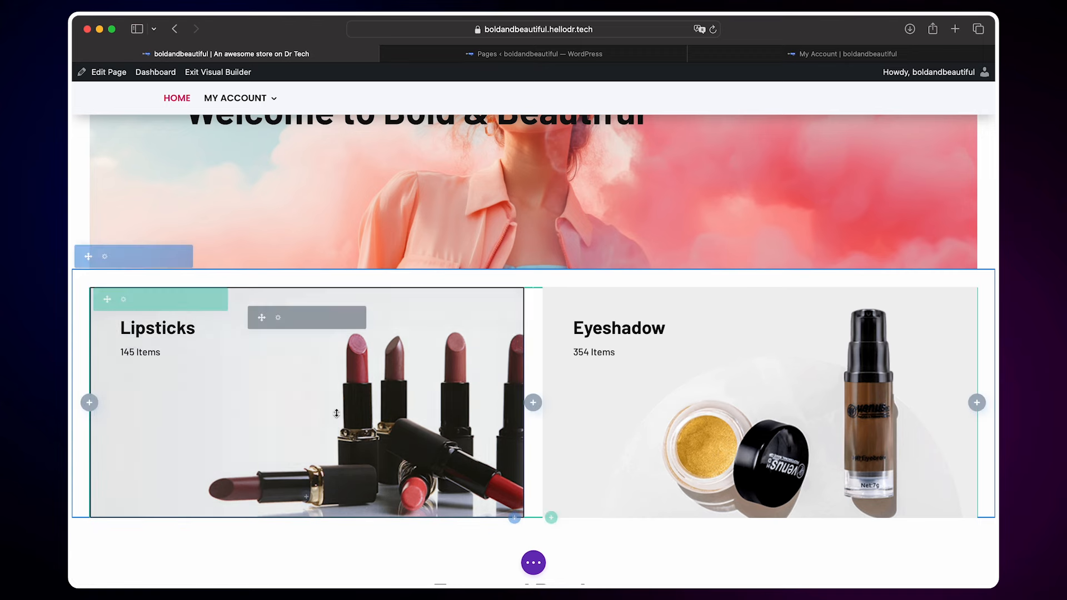
Clear the "145 Items" body text from the Lipsticks category blurb.
{"action": "left_click", "coordinate": [276, 320]}
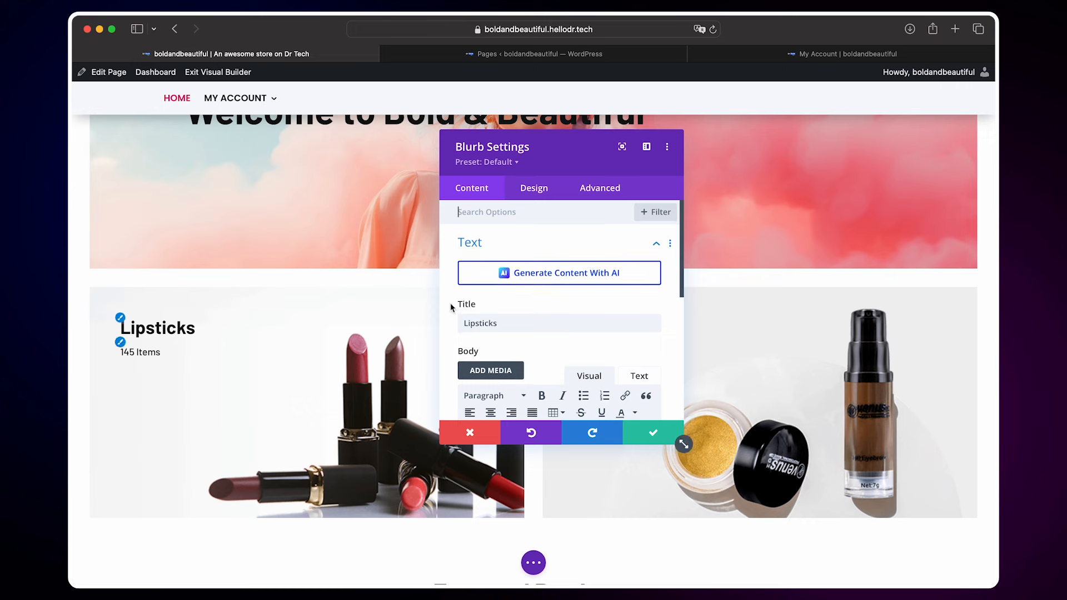
{"action": "scroll", "coordinate": [450, 302], "scroll_direction": "down", "scroll_amount": 1}
{"action": "scroll", "coordinate": [489, 333], "scroll_direction": "down", "scroll_amount": 3}
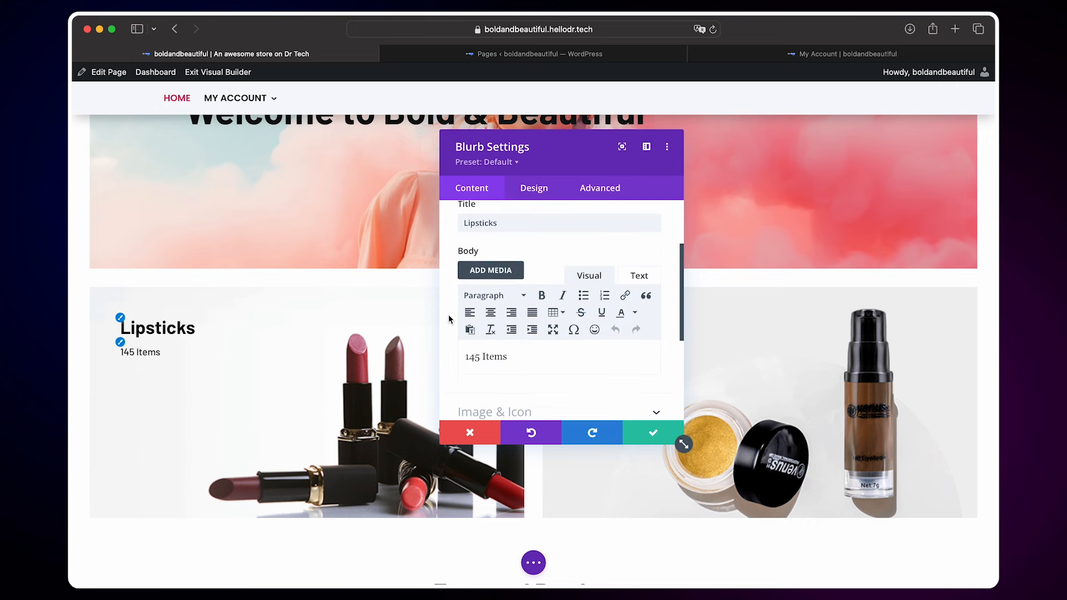
{"action": "left_click_drag", "start_coordinate": [464, 347], "coordinate": [525, 349]}
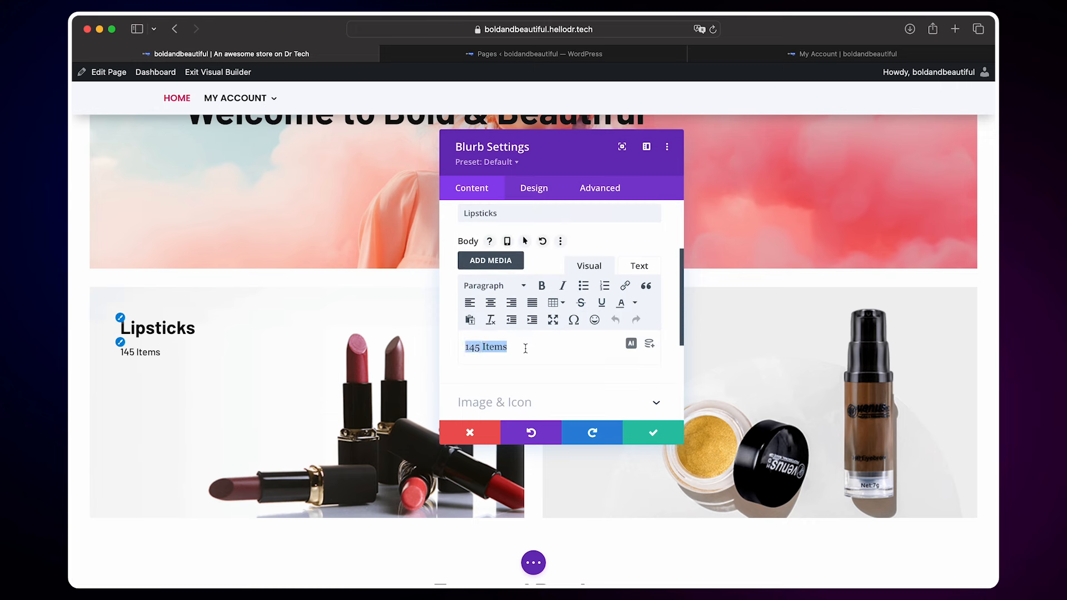
{"action": "key", "text": "BackSpace"}
Replace the Lipsticks category blurb's background image with Lipstick-Category.png and save the blurb settings.
{"action": "scroll", "coordinate": [489, 347], "scroll_direction": "down", "scroll_amount": 5}
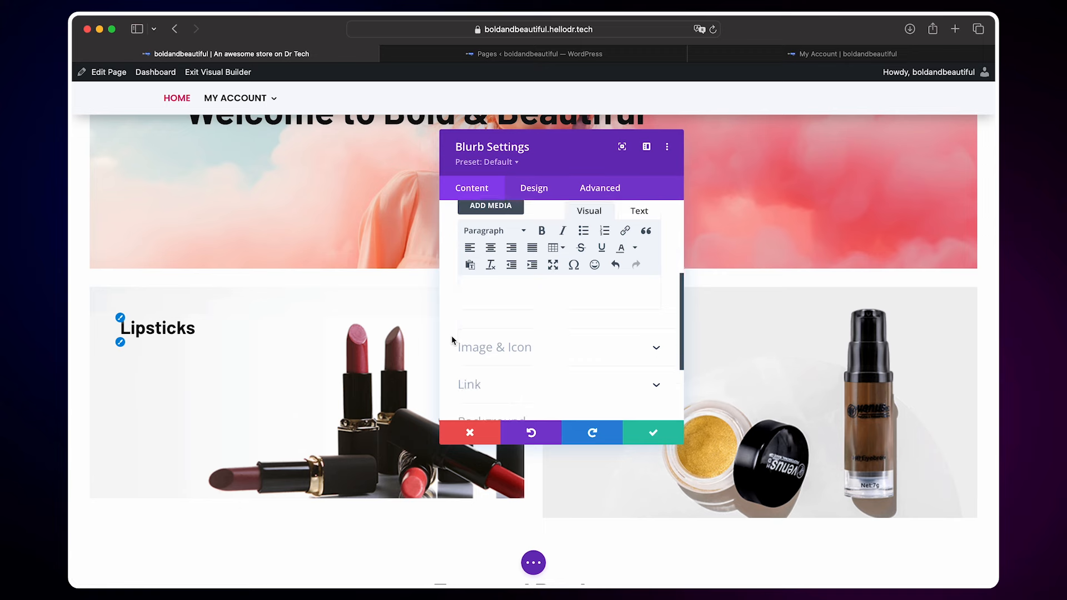
{"action": "left_click", "coordinate": [499, 350]}
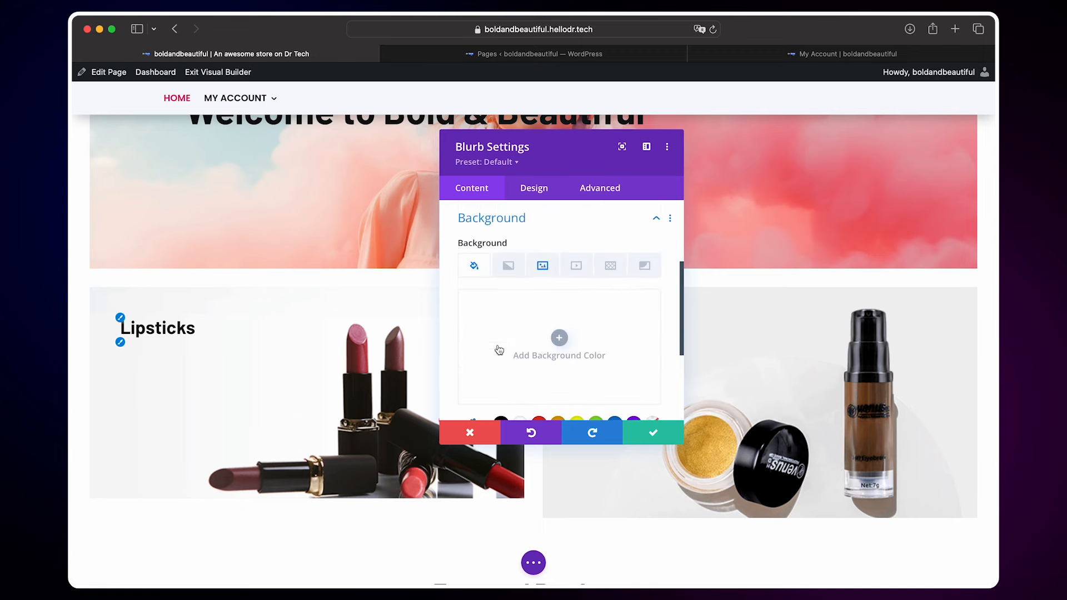
{"action": "left_click", "coordinate": [543, 267]}
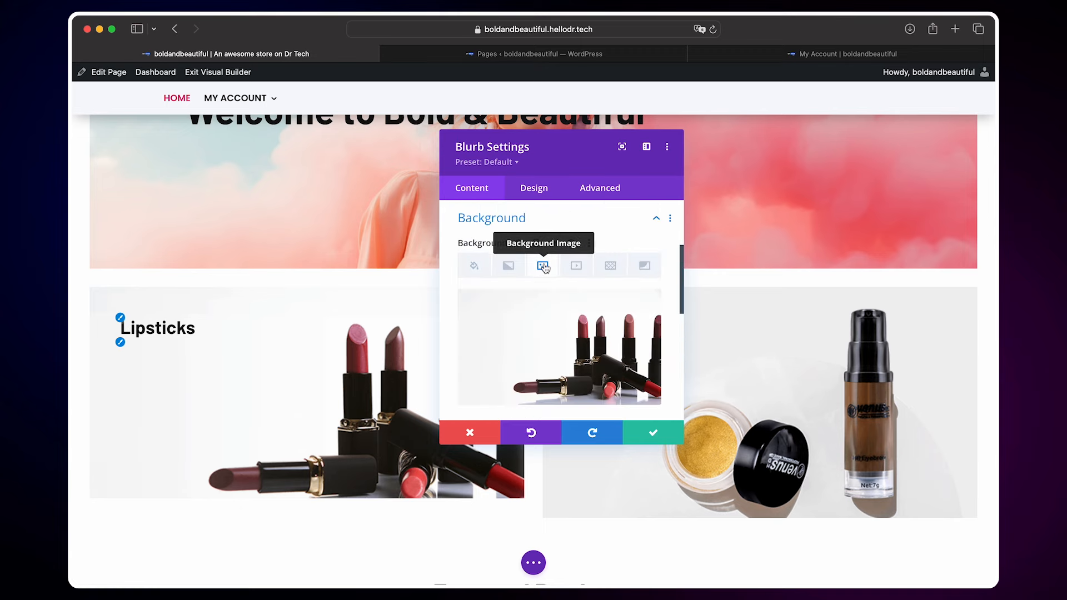
{"action": "left_click", "coordinate": [538, 348]}
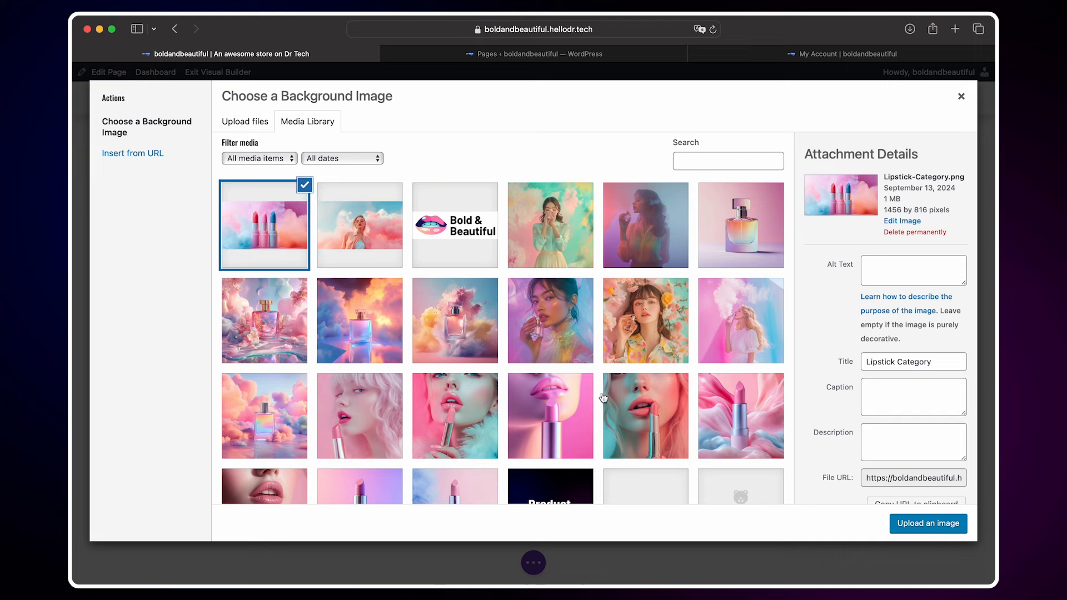
{"action": "left_click", "coordinate": [931, 526]}
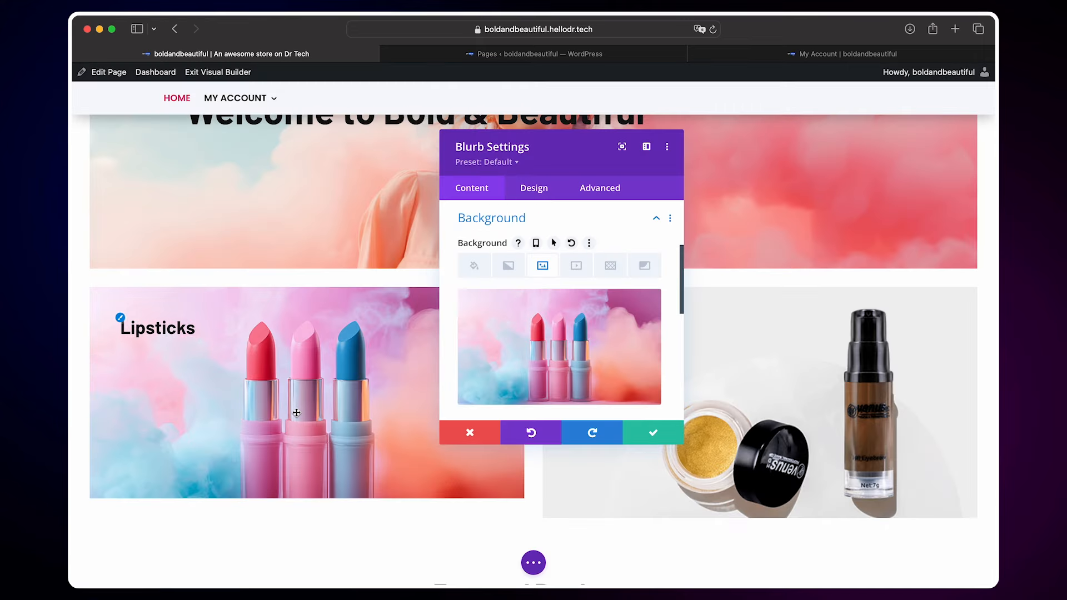
{"action": "left_click", "coordinate": [646, 433]}
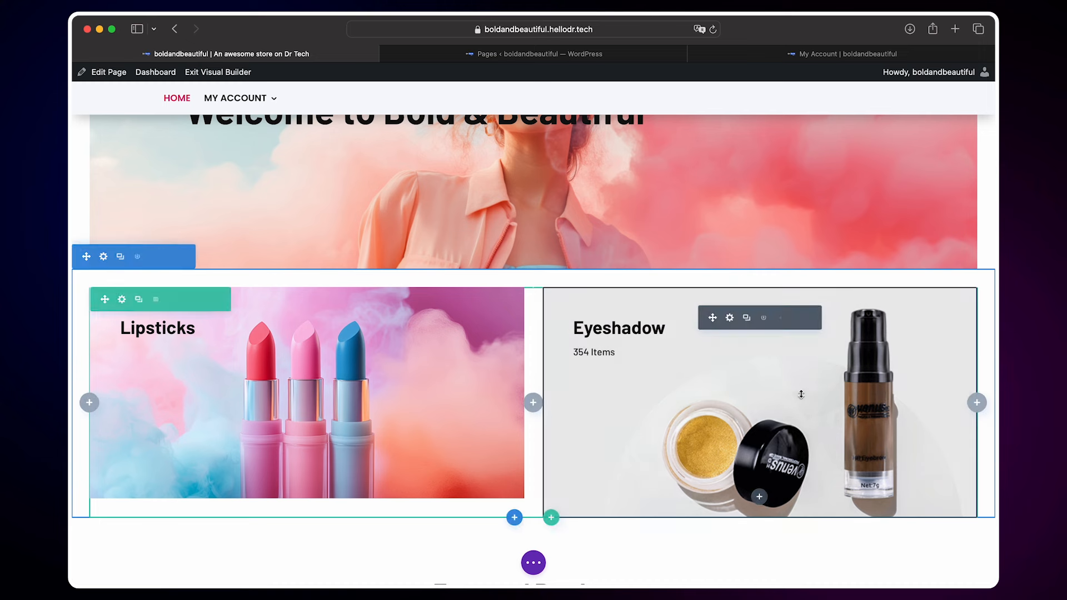
Retitle the Eyeshadow category blurb "Perfumes" and clear its "354 Items" body text.
{"action": "left_click", "coordinate": [729, 318]}
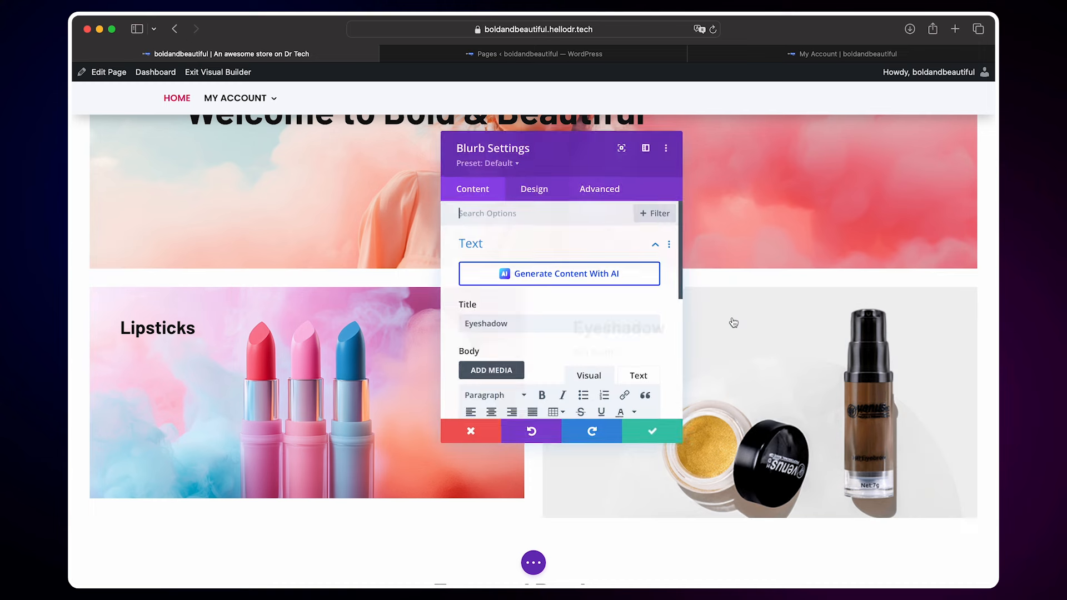
{"action": "double_click", "coordinate": [549, 316]}
{"action": "type", "text": "Perfumes"}
{"action": "scroll", "coordinate": [450, 303], "scroll_direction": "down", "scroll_amount": 3}
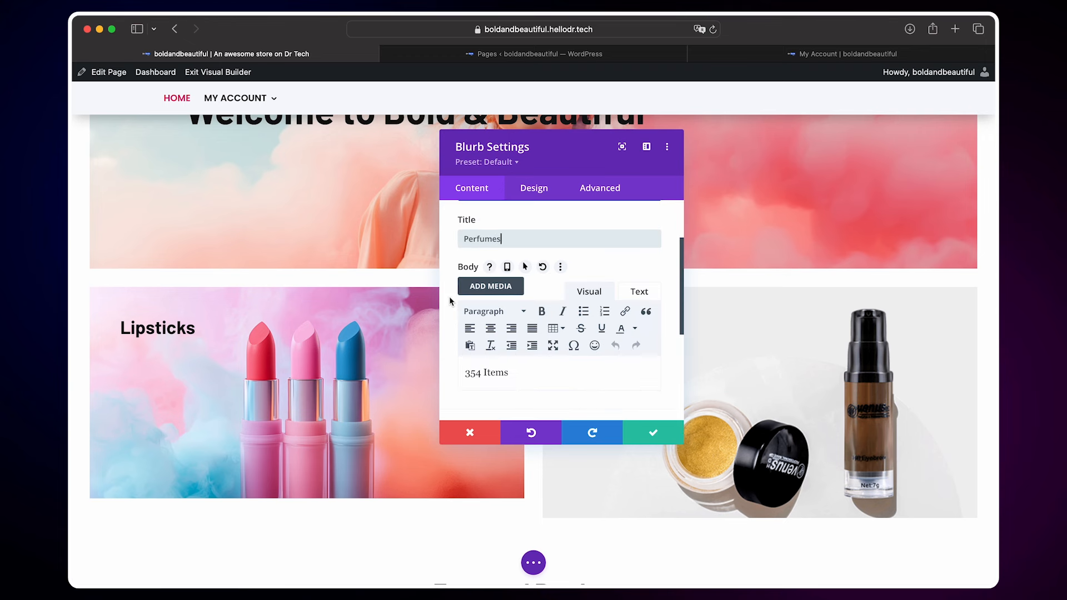
{"action": "triple_click", "coordinate": [487, 371]}
{"action": "key", "text": "BackSpace"}
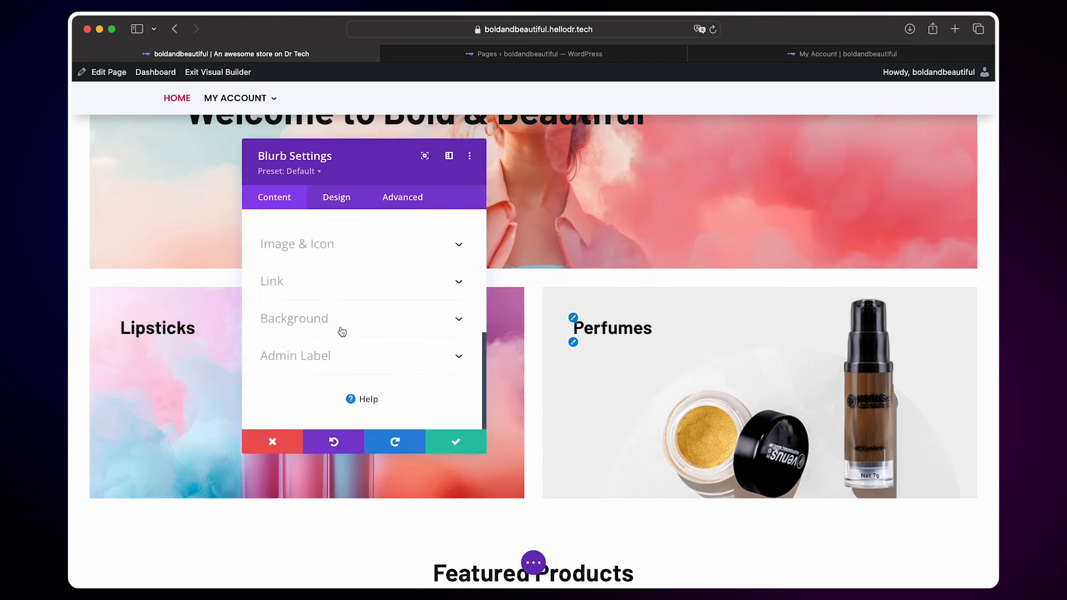
Replace the Perfumes blurb's background image with Perfume-Category.png and open its link options, with the settings window moved off the Lipsticks blurb.
{"action": "left_click", "coordinate": [341, 328]}
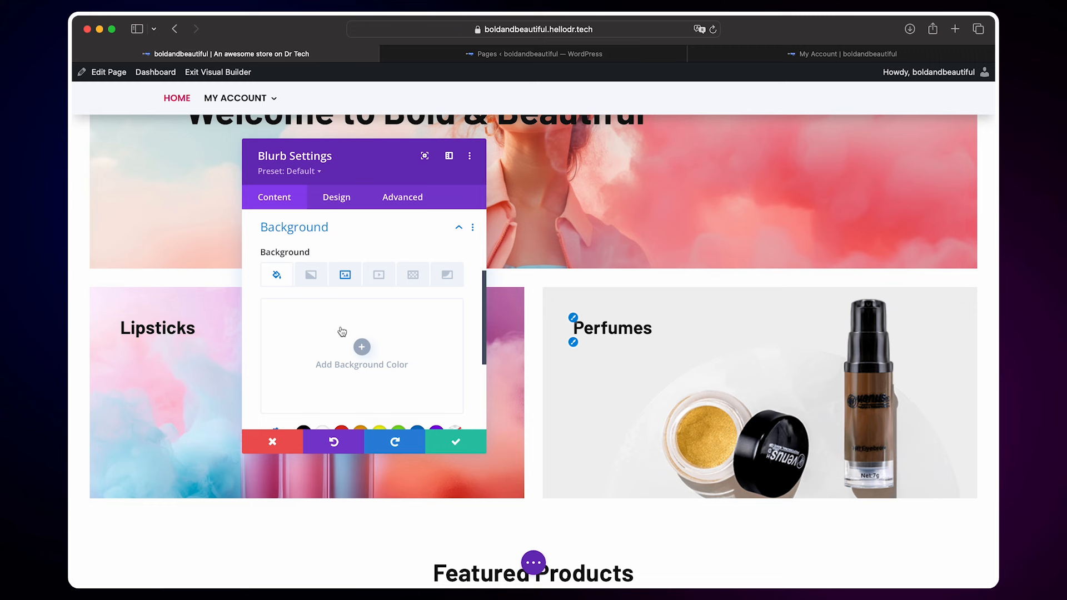
{"action": "left_click", "coordinate": [352, 285]}
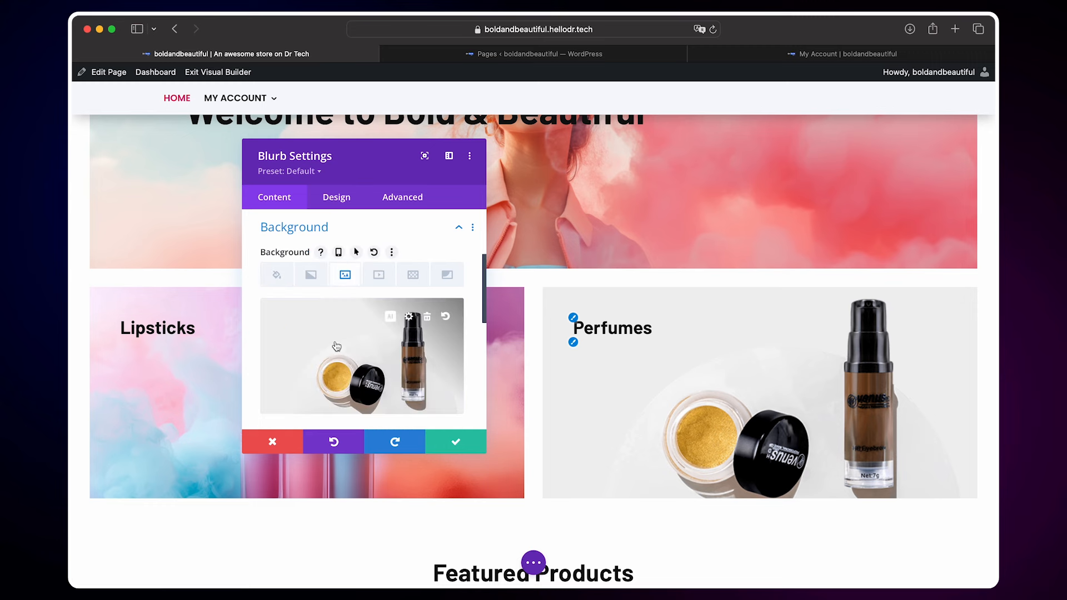
{"action": "left_click", "coordinate": [364, 371]}
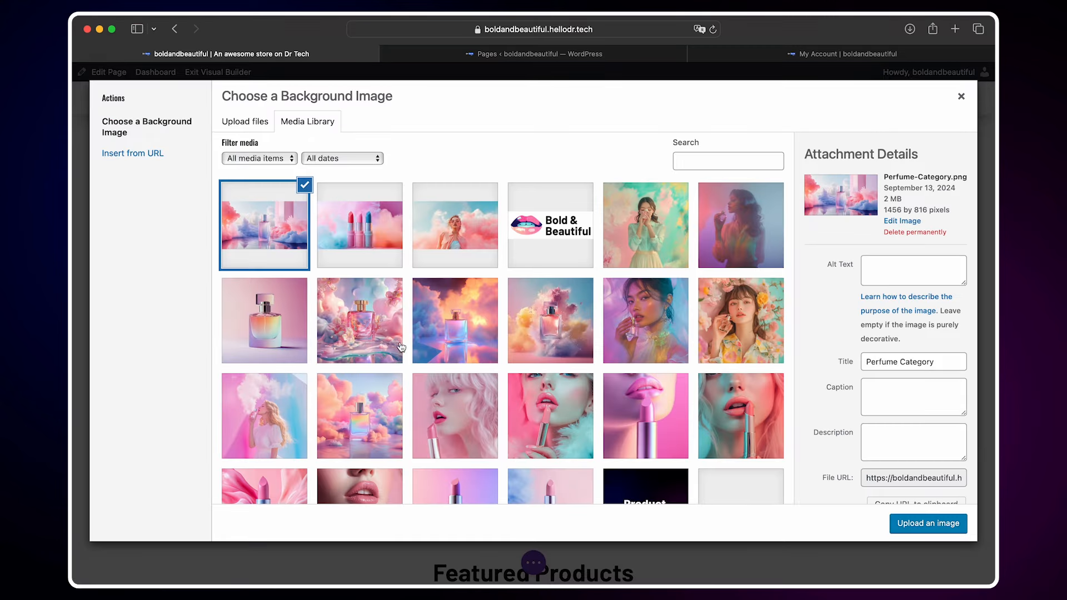
{"action": "left_click", "coordinate": [921, 526]}
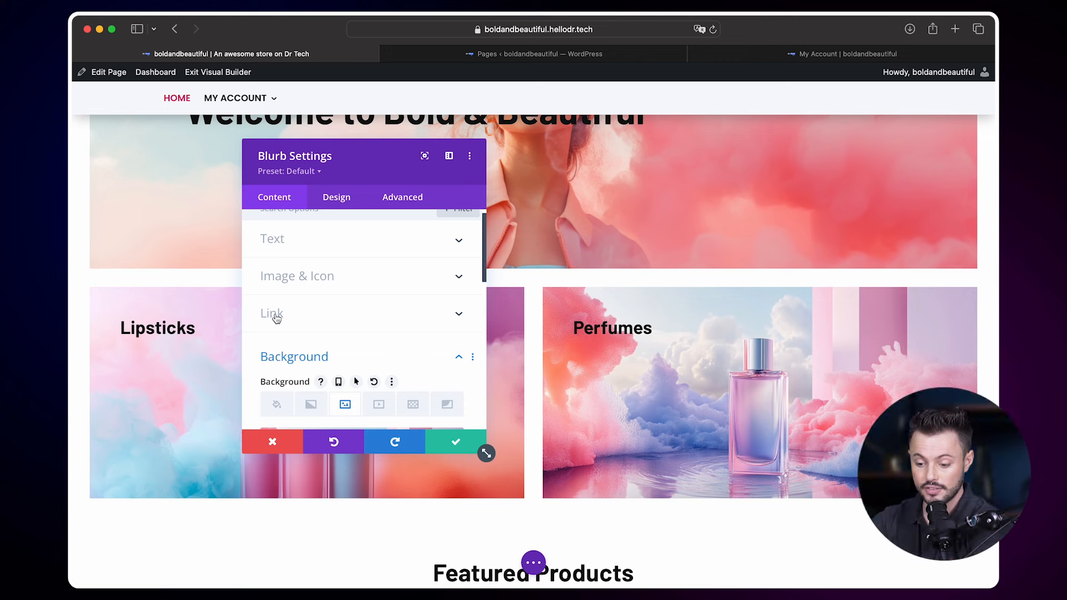
{"action": "left_click", "coordinate": [310, 316]}
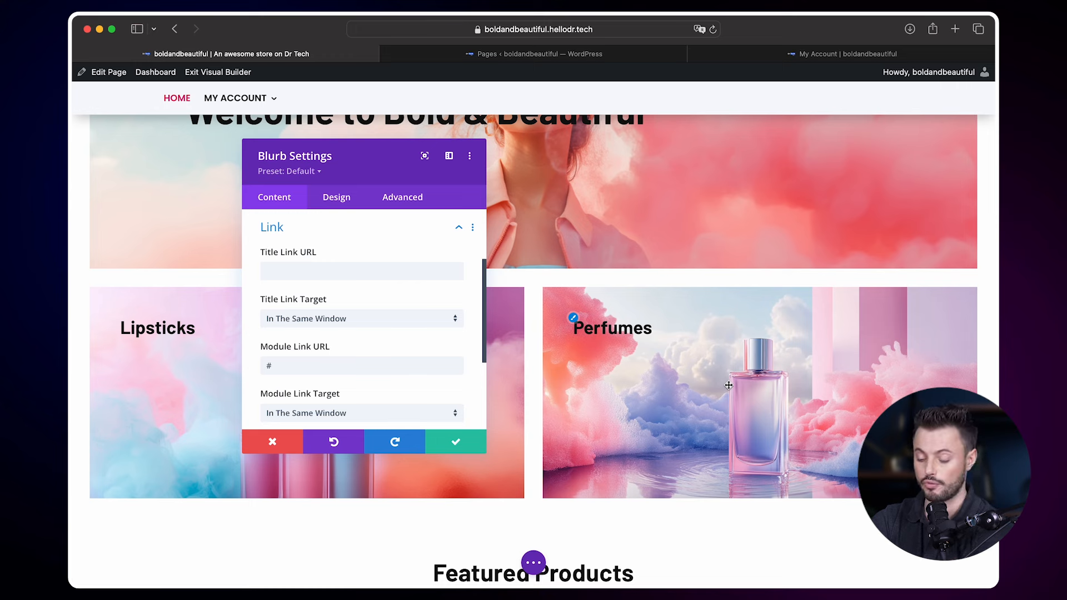
{"action": "left_click_drag", "start_coordinate": [484, 450], "coordinate": [671, 450]}
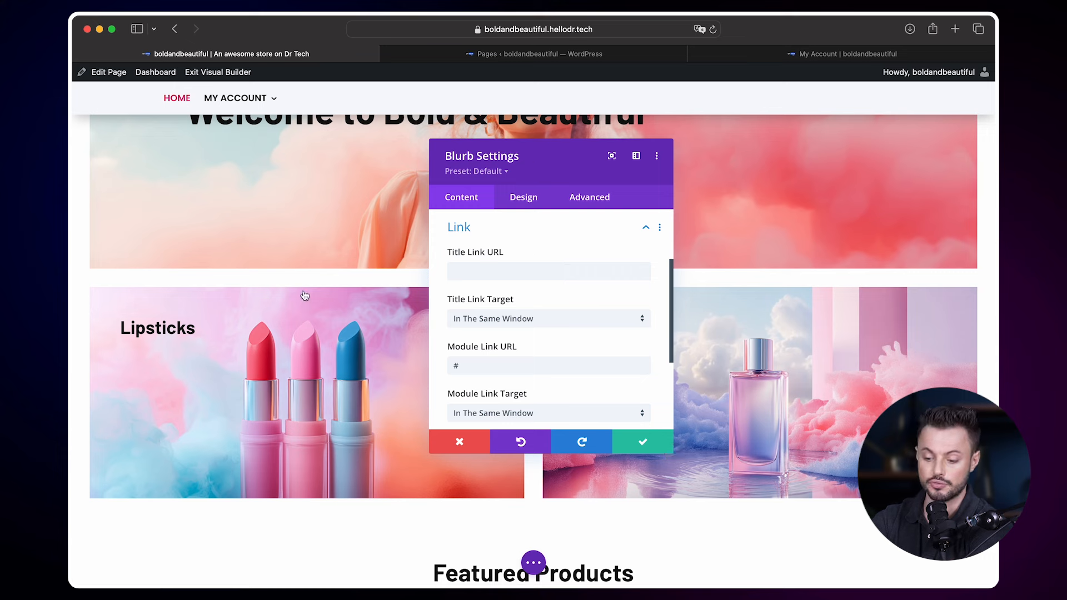
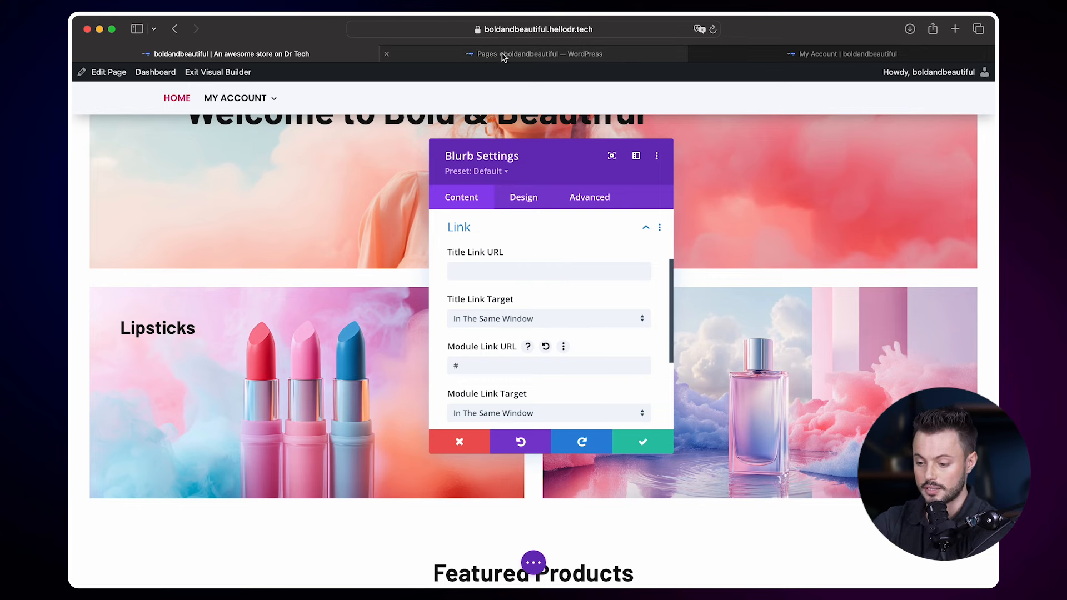
Open the store's product categories list in the WordPress dashboard tab and close the My Account tab.
{"action": "left_click", "coordinate": [531, 56]}
{"action": "mouse_move", "coordinate": [133, 183]}
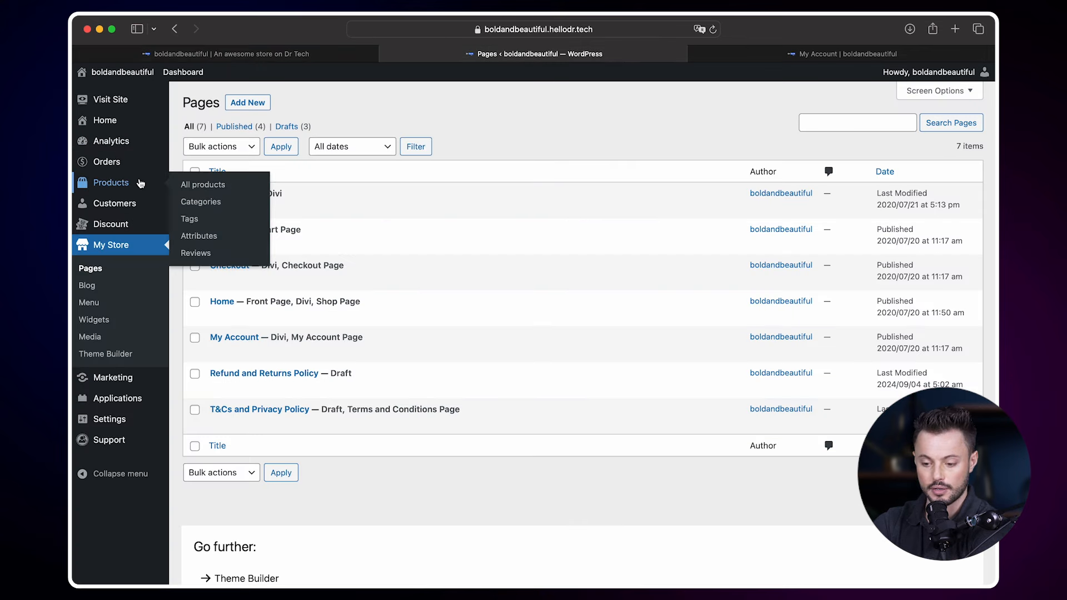
{"action": "left_click", "coordinate": [221, 205]}
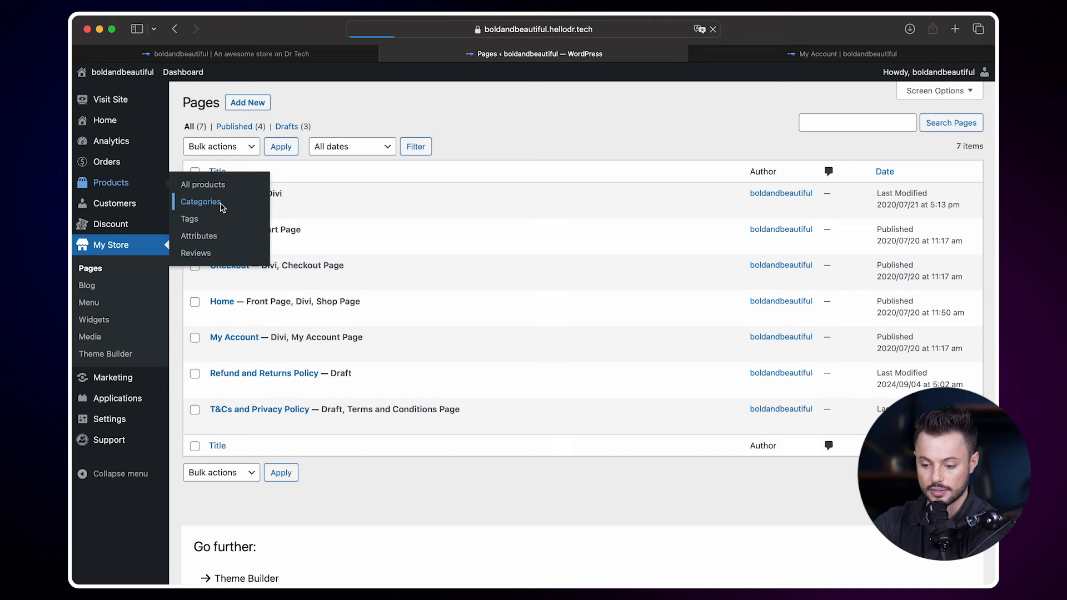
{"action": "left_click", "coordinate": [695, 56]}
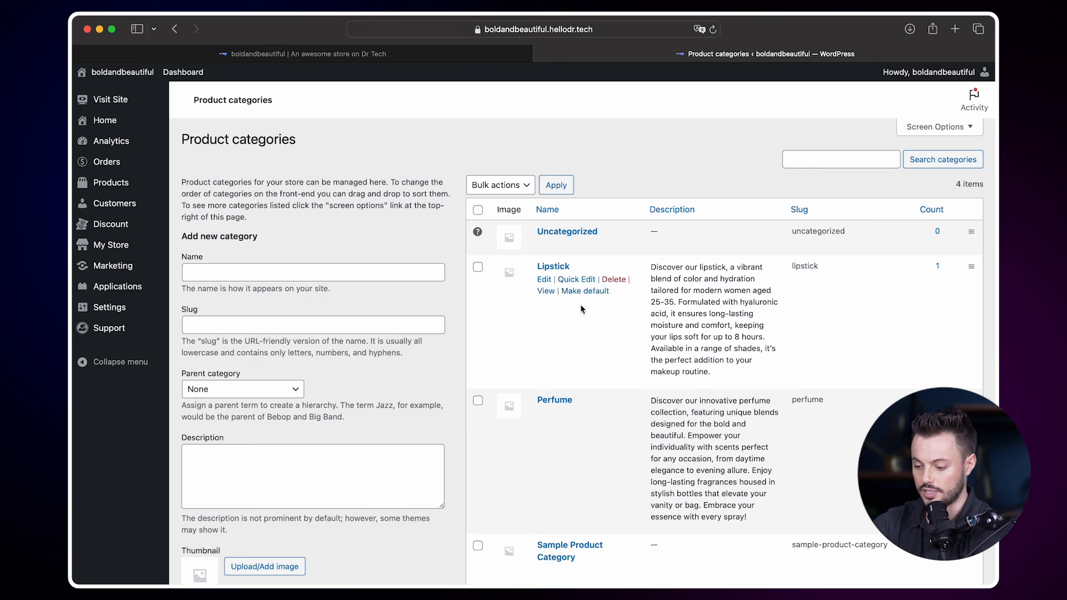
Open the storefront pages of the Lipstick and Perfume categories in separate new tabs.
{"action": "right_click", "coordinate": [546, 297]}
{"action": "left_click", "coordinate": [627, 305]}
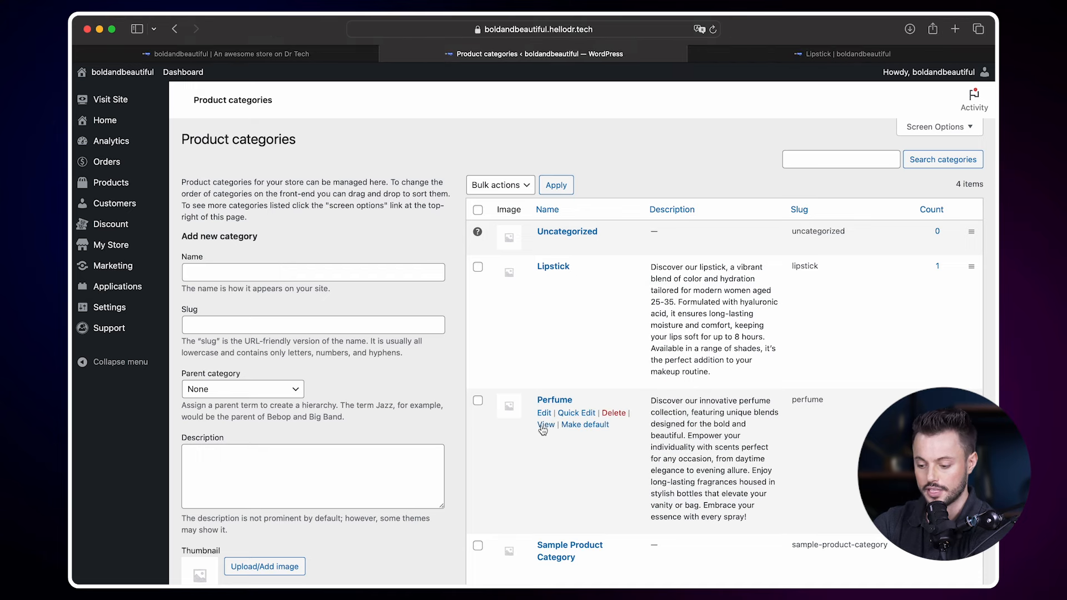
{"action": "right_click", "coordinate": [544, 430]}
{"action": "left_click", "coordinate": [589, 411]}
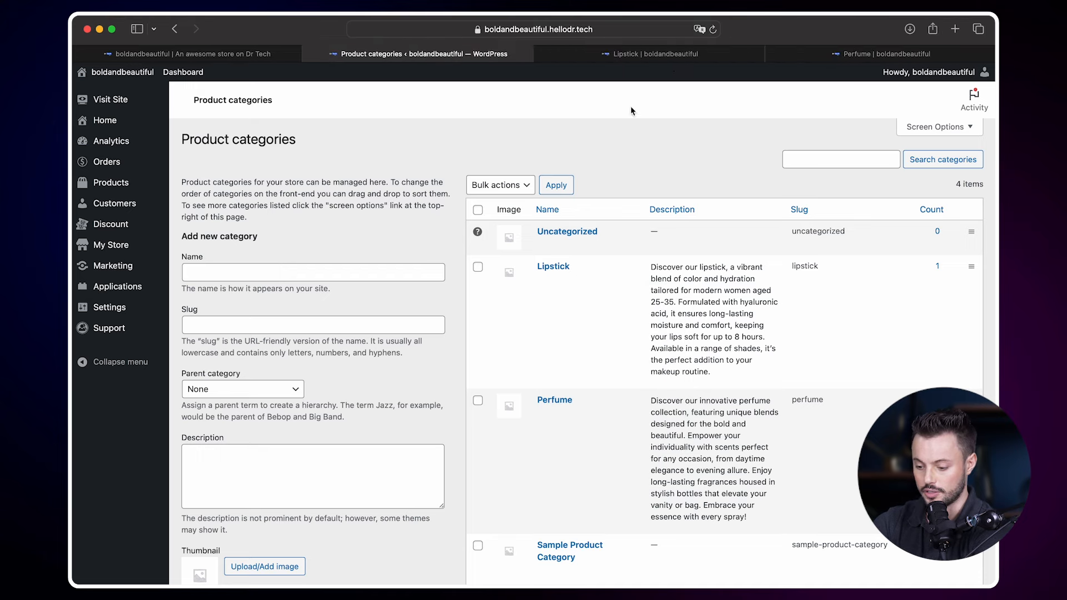
{"action": "left_click", "coordinate": [674, 61]}
{"action": "scroll", "coordinate": [493, 379], "scroll_direction": "down", "scroll_amount": 6}
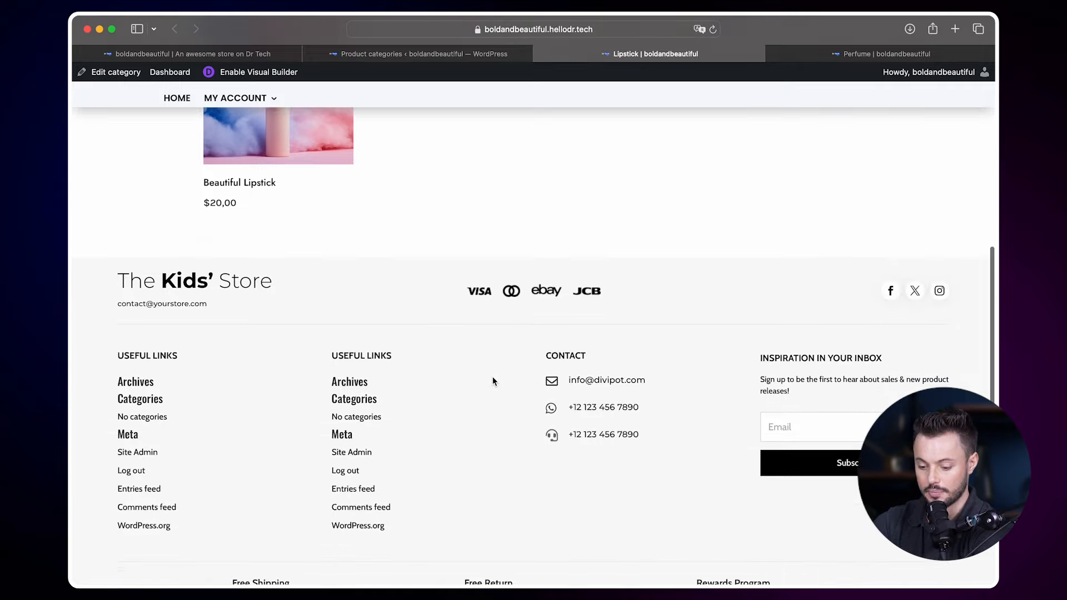
{"action": "scroll", "coordinate": [493, 376], "scroll_direction": "up", "scroll_amount": 6}
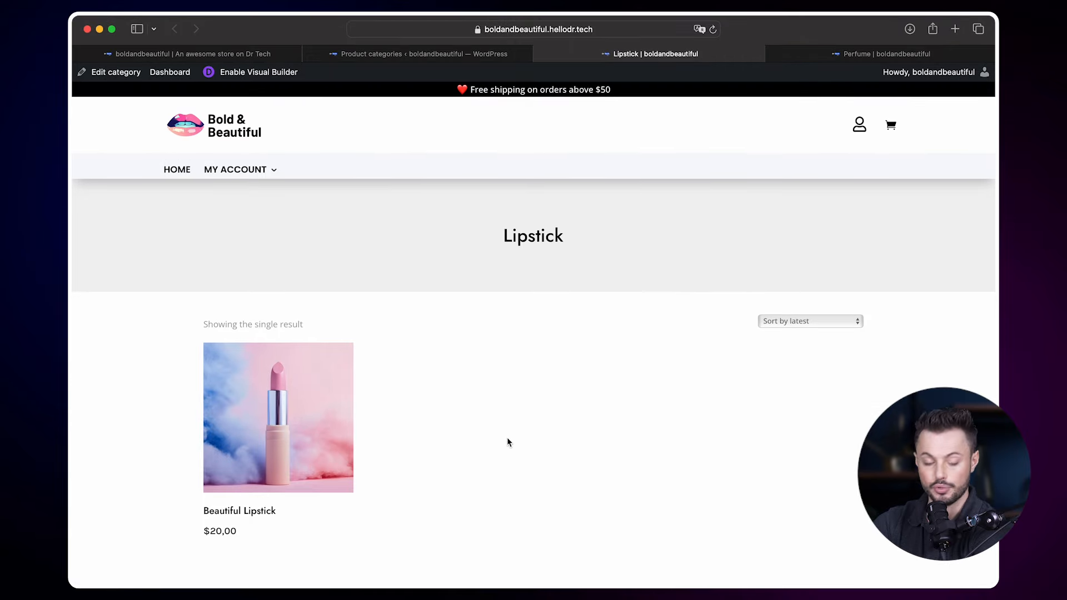
{"action": "left_click", "coordinate": [615, 30]}
{"action": "key", "text": "super+c"}
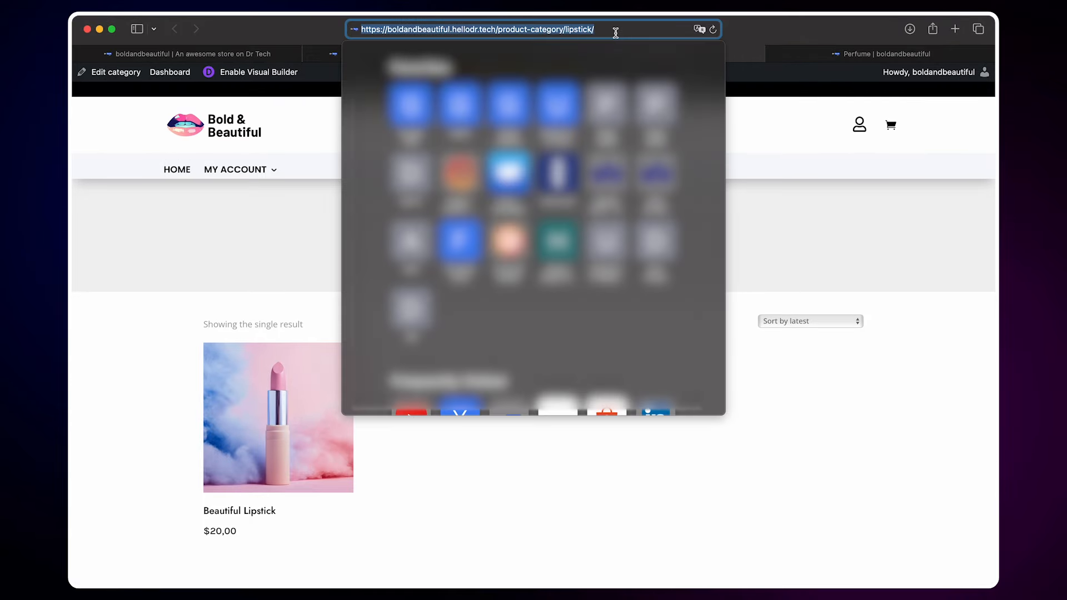
{"action": "left_click", "coordinate": [269, 212]}
Save the open Perfumes blurb on the homepage, and set the Lipsticks blurb's Module Link URL to the copied Lipstick category address, saving it.
{"action": "left_click", "coordinate": [219, 56]}
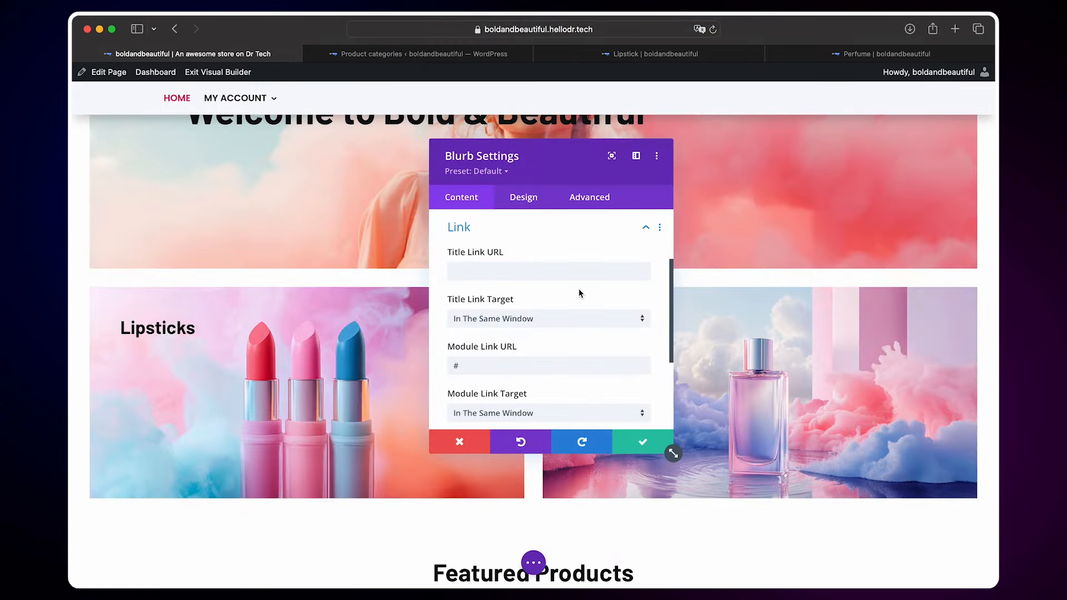
{"action": "left_click", "coordinate": [631, 441]}
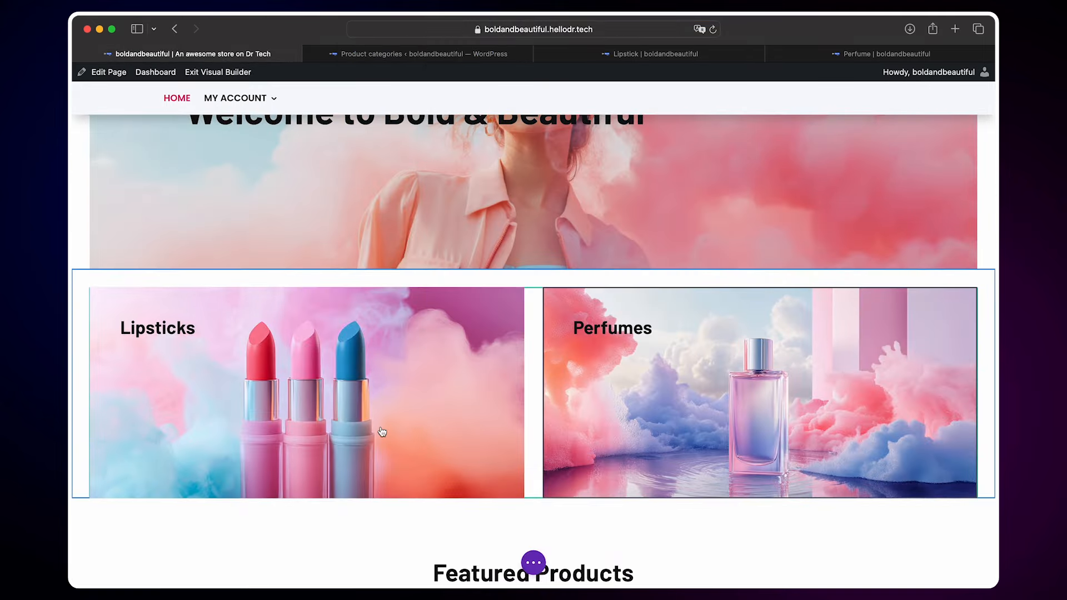
{"action": "mouse_move", "coordinate": [274, 401]}
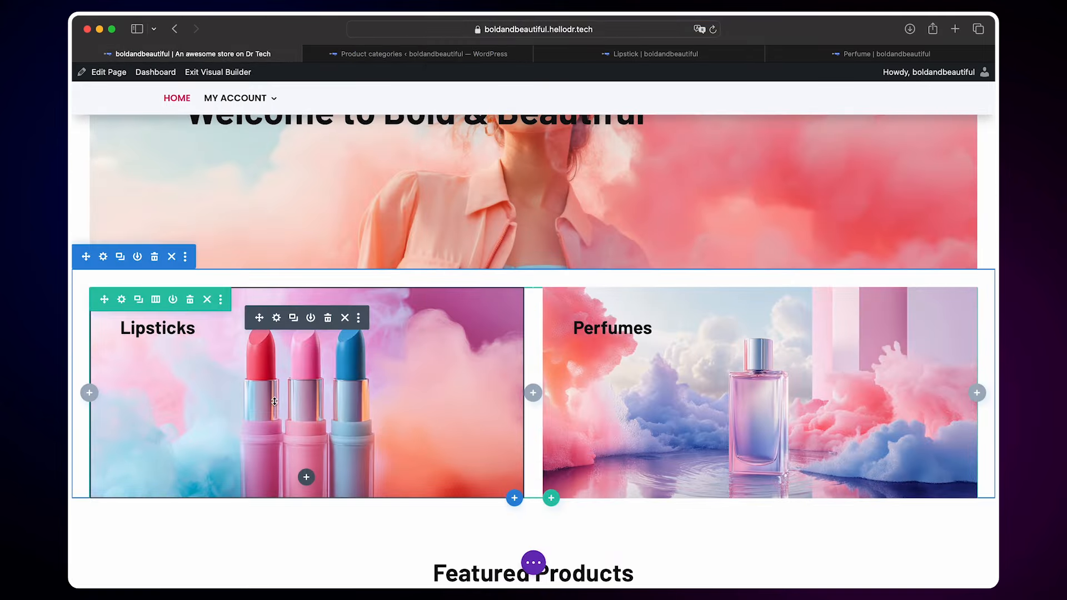
{"action": "left_click", "coordinate": [276, 324]}
{"action": "scroll", "coordinate": [439, 363], "scroll_direction": "down", "scroll_amount": 5}
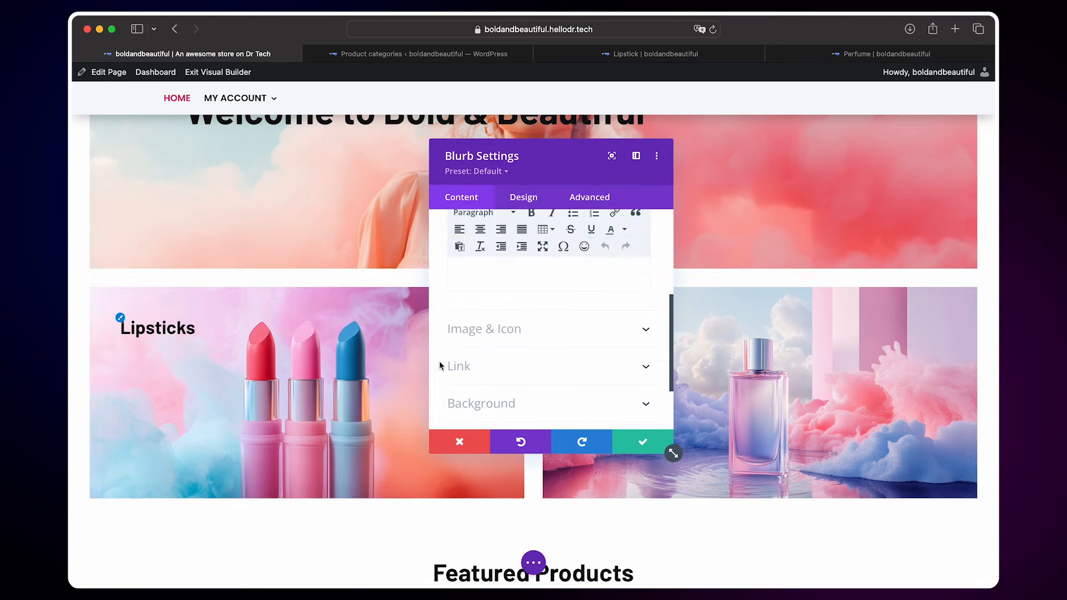
{"action": "left_click", "coordinate": [475, 349]}
{"action": "double_click", "coordinate": [500, 363]}
{"action": "key", "text": "super+v"}
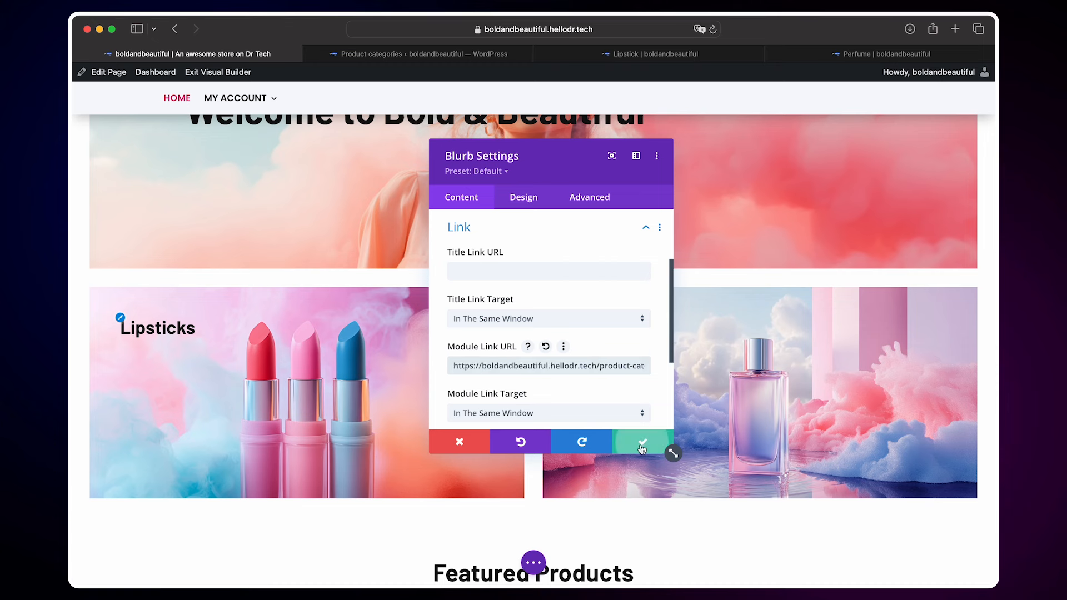
{"action": "left_click", "coordinate": [642, 443]}
Copy the address of the Perfume category page from its open tab.
{"action": "left_click", "coordinate": [873, 55]}
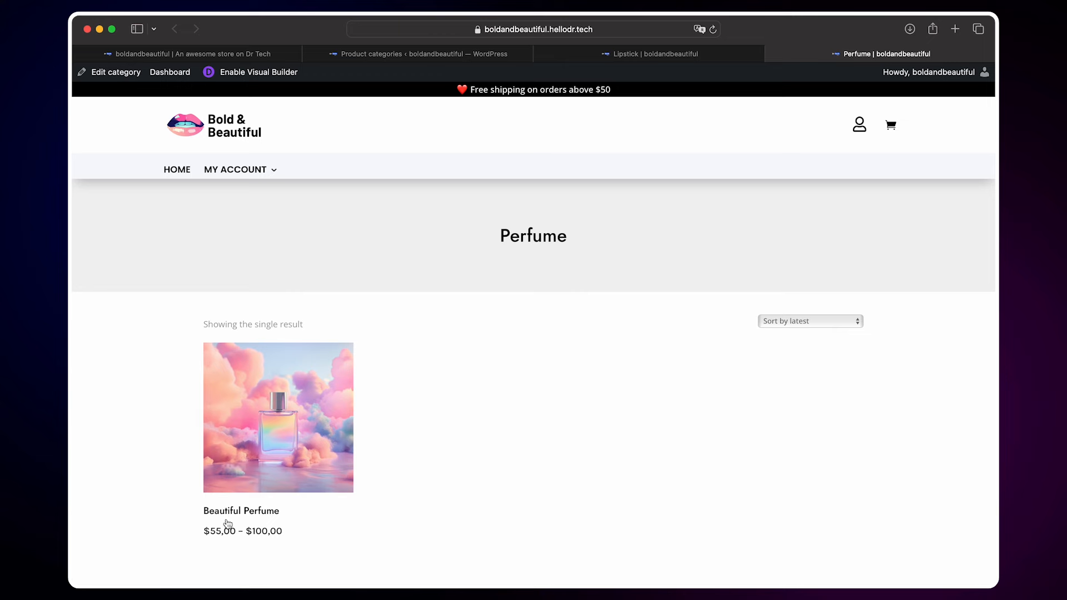
{"action": "scroll", "coordinate": [437, 497], "scroll_direction": "up", "scroll_amount": 1}
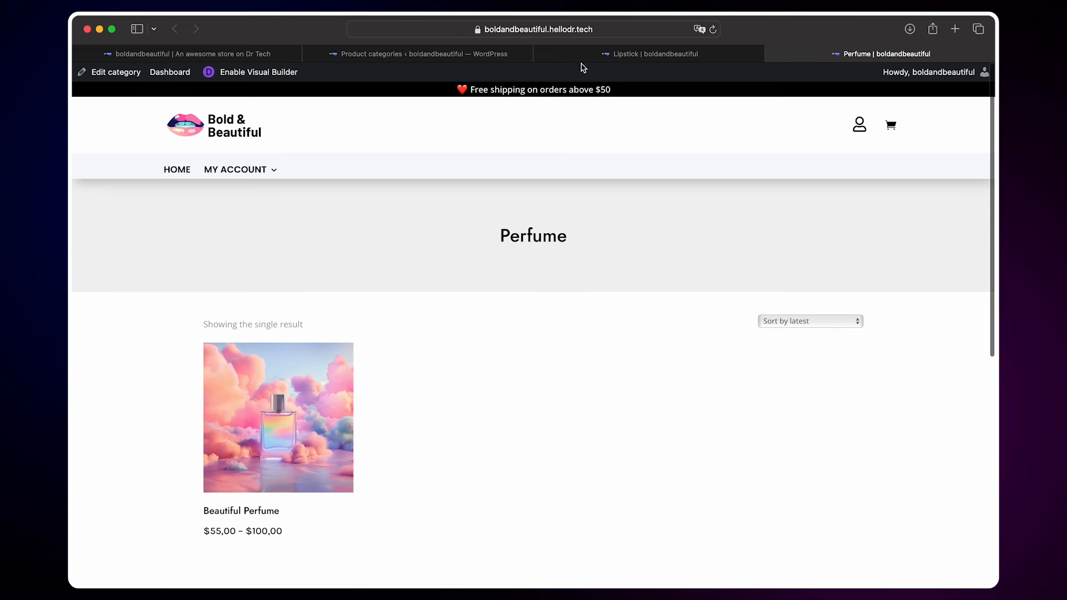
{"action": "left_click", "coordinate": [582, 29]}
{"action": "key", "text": "super+c"}
{"action": "left_click", "coordinate": [258, 236]}
Set the Module Link URL of the homepage's Perfumes blurb to the copied Perfume category address.
{"action": "left_click", "coordinate": [240, 53]}
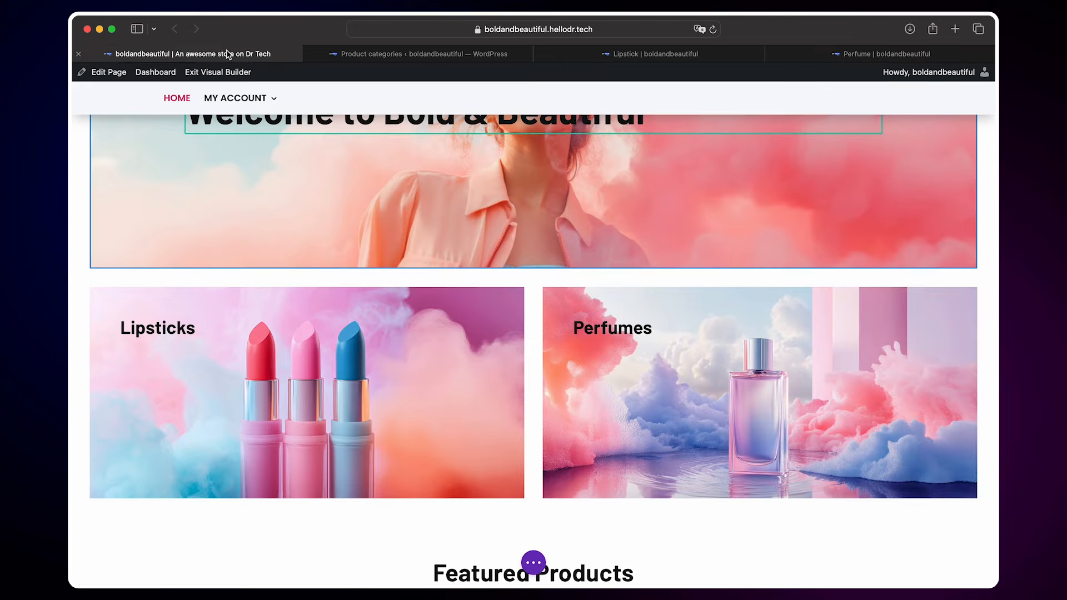
{"action": "mouse_move", "coordinate": [694, 352]}
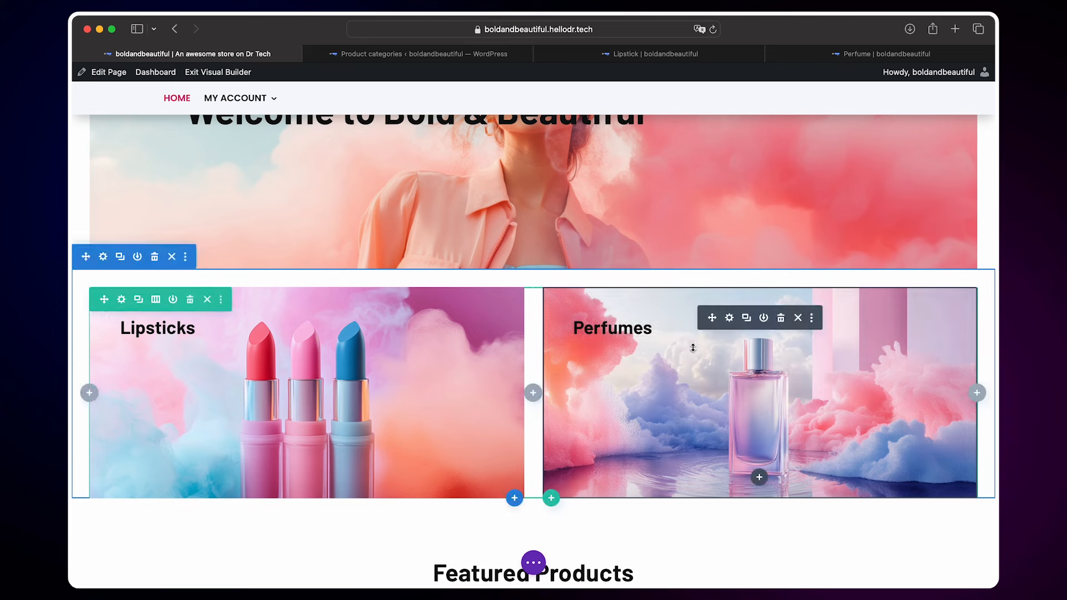
{"action": "left_click", "coordinate": [724, 319]}
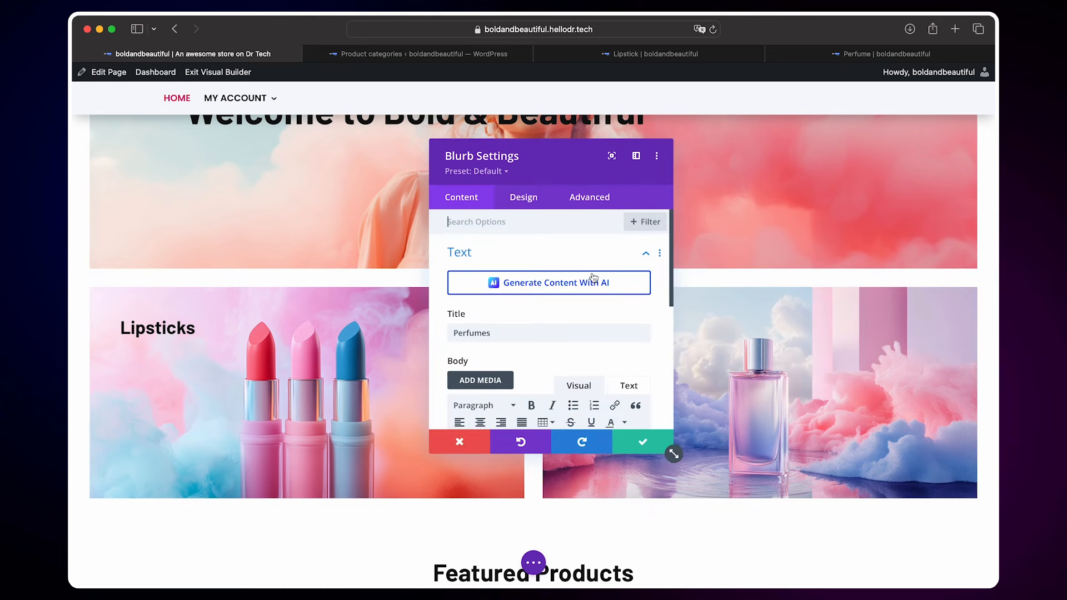
{"action": "scroll", "coordinate": [472, 312], "scroll_direction": "down", "scroll_amount": 10}
{"action": "double_click", "coordinate": [478, 361]}
{"action": "key", "text": "BackSpace"}
{"action": "key", "text": "super+v"}
{"action": "left_click", "coordinate": [437, 352]}
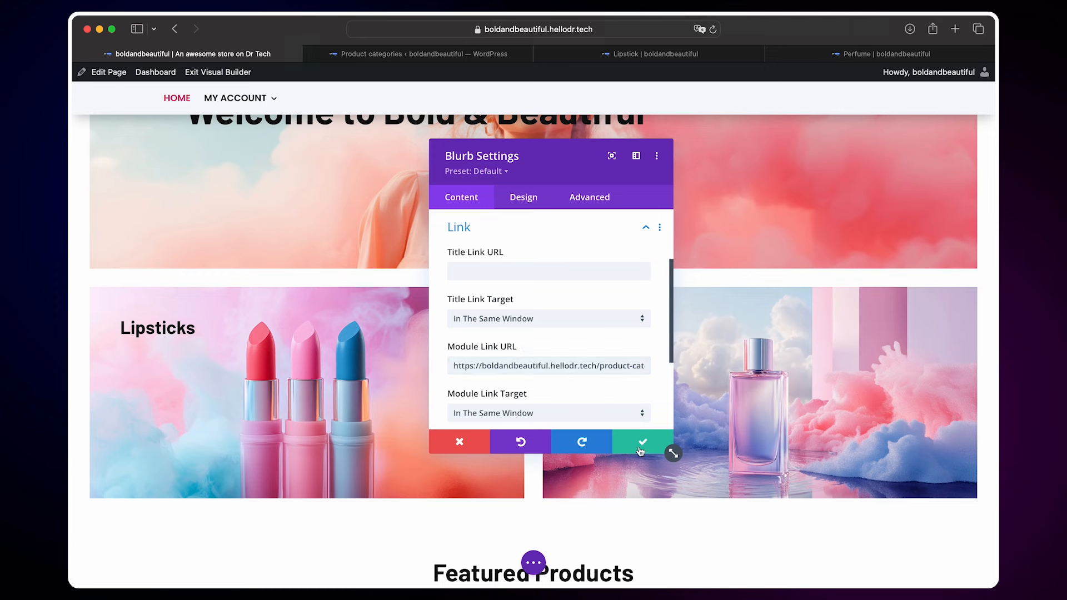
Save the Perfumes blurb's link settings and delete the View All Products button beneath the Featured Products.
{"action": "left_click", "coordinate": [642, 449]}
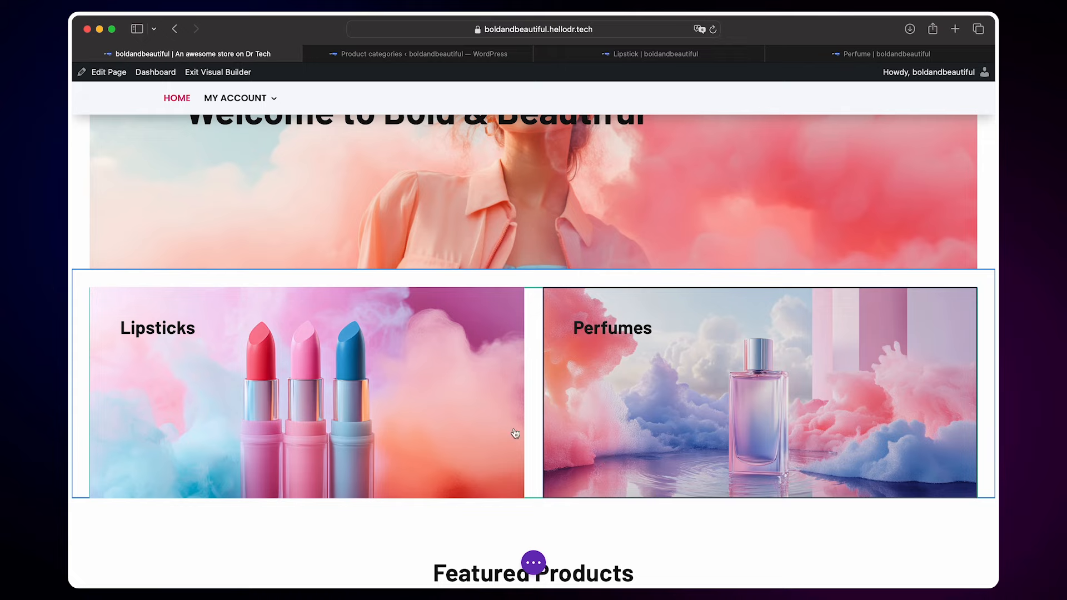
{"action": "scroll", "coordinate": [512, 432], "scroll_direction": "up", "scroll_amount": 5}
{"action": "scroll", "coordinate": [514, 432], "scroll_direction": "down", "scroll_amount": 6}
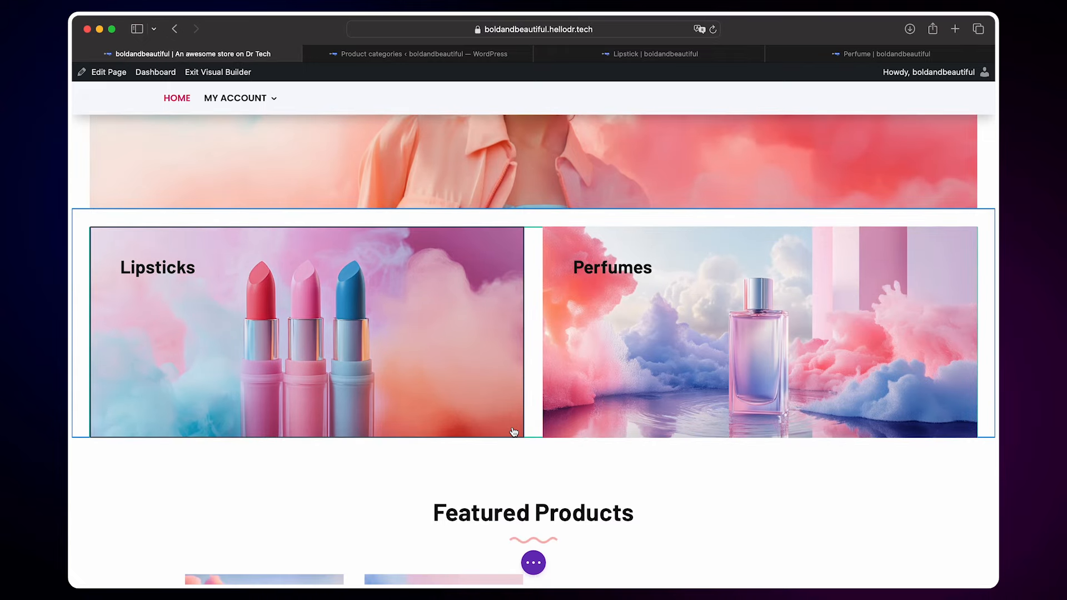
{"action": "scroll", "coordinate": [608, 450], "scroll_direction": "down", "scroll_amount": 4}
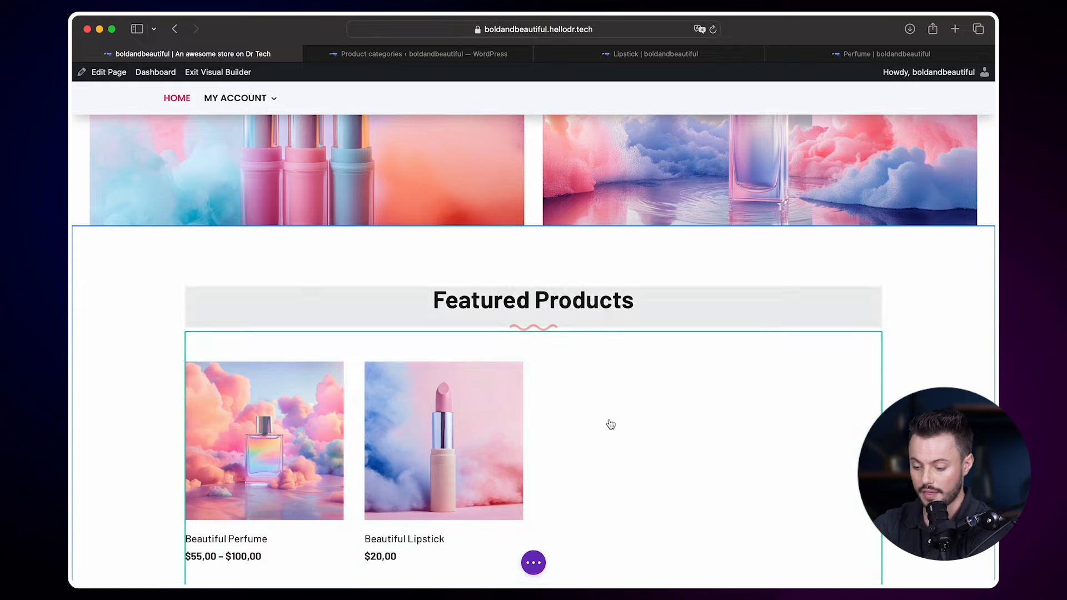
{"action": "scroll", "coordinate": [603, 434], "scroll_direction": "down", "scroll_amount": 2}
{"action": "scroll", "coordinate": [619, 424], "scroll_direction": "down", "scroll_amount": 1}
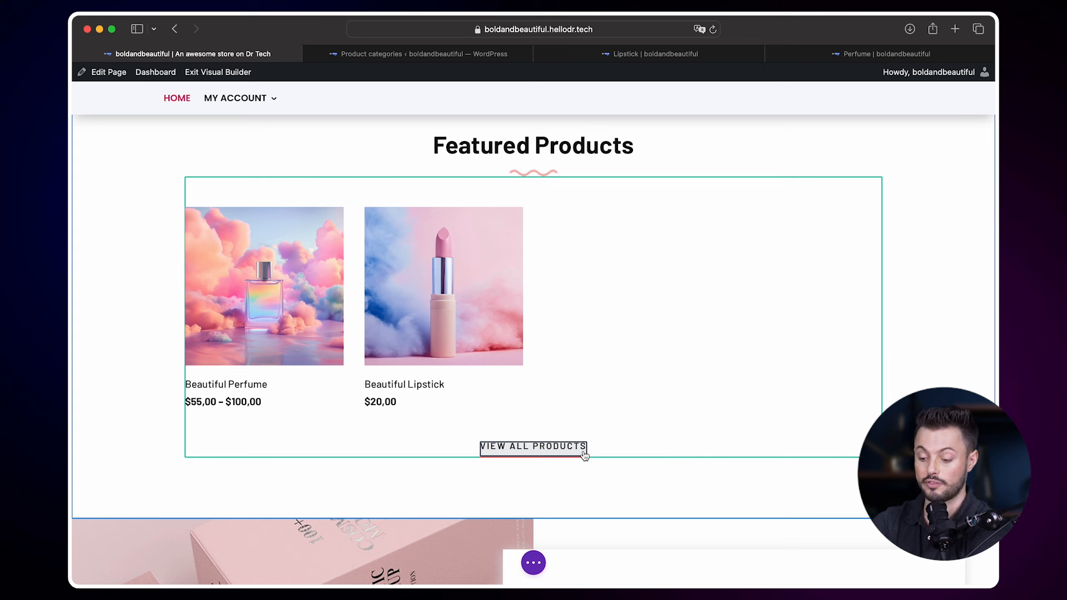
{"action": "mouse_move", "coordinate": [553, 452]}
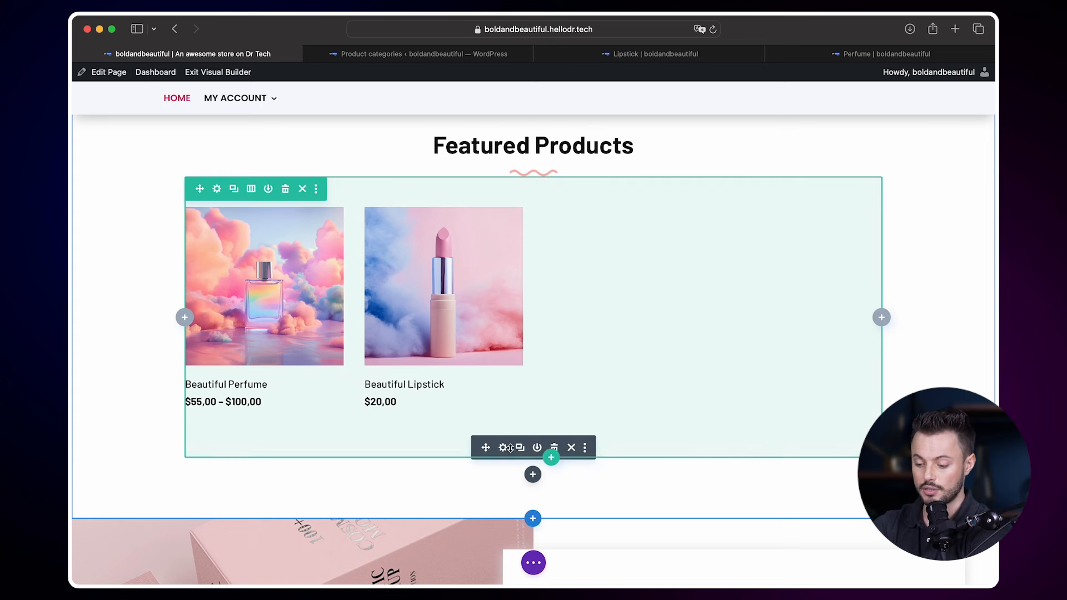
{"action": "left_click", "coordinate": [556, 448]}
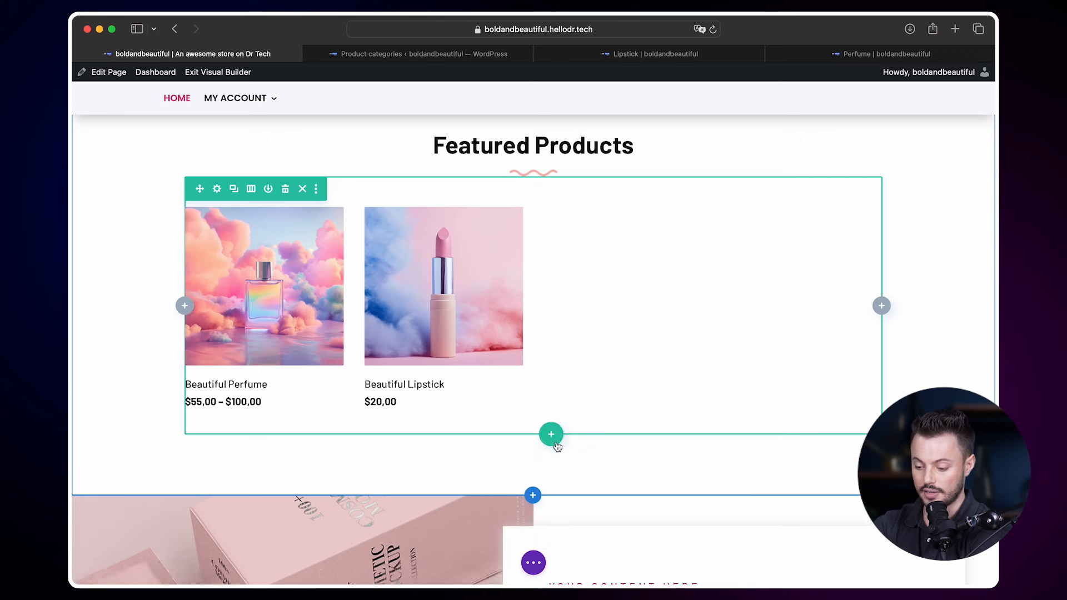
Change the "Our Experience" heading in the section beside the cosmetics image to "Embrace Your Beauty" and save it.
{"action": "scroll", "coordinate": [628, 377], "scroll_direction": "down", "scroll_amount": 6}
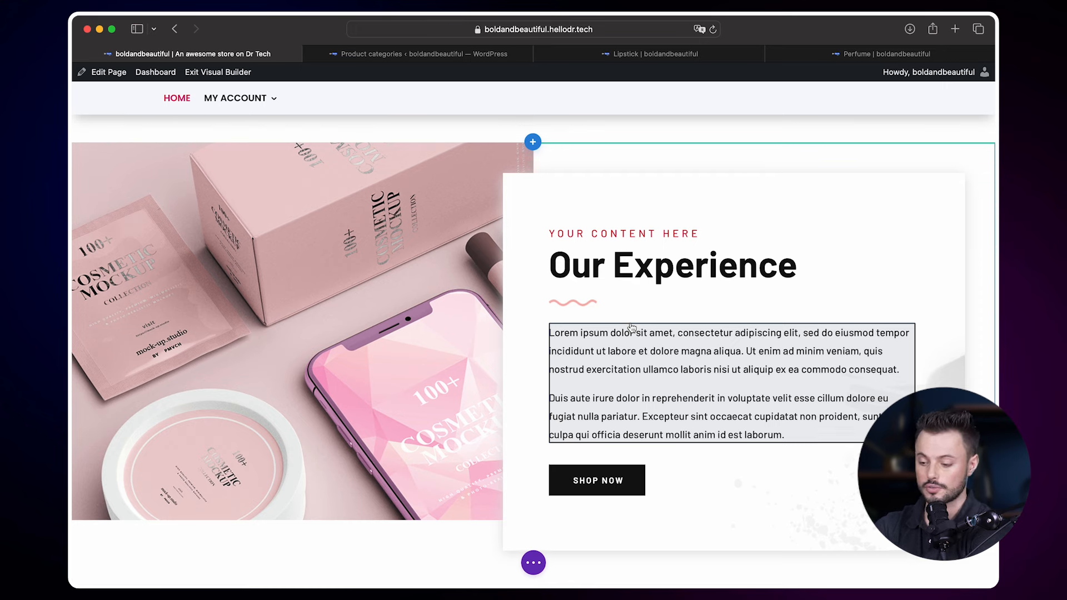
{"action": "scroll", "coordinate": [632, 328], "scroll_direction": "up", "scroll_amount": 1}
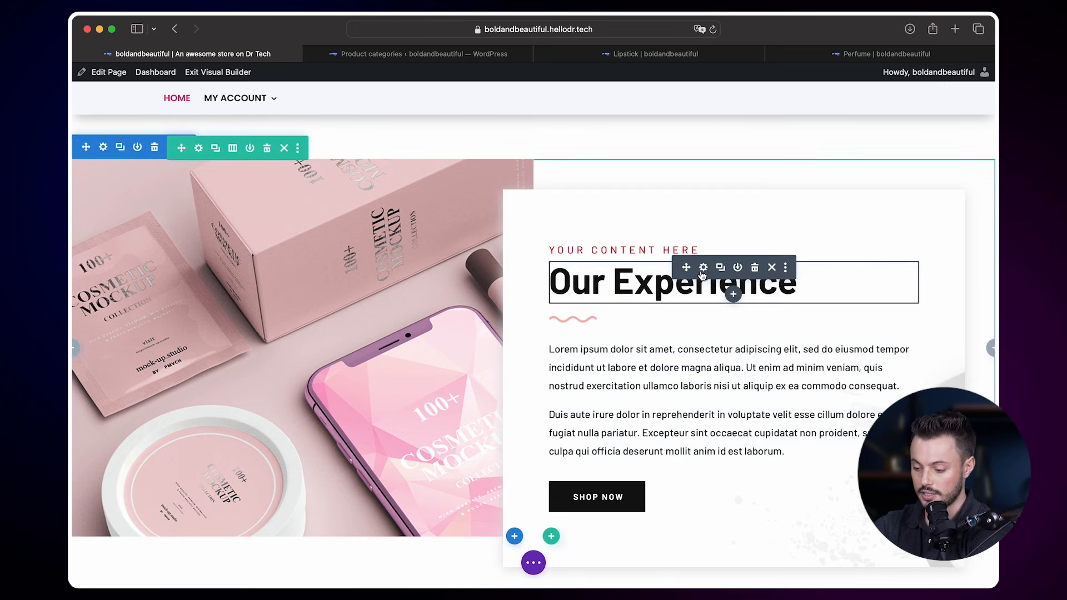
{"action": "left_click", "coordinate": [703, 269]}
{"action": "scroll", "coordinate": [500, 311], "scroll_direction": "down", "scroll_amount": 3}
{"action": "left_click_drag", "start_coordinate": [609, 347], "coordinate": [456, 347]}
{"action": "type", "text": "Embrace Your Beauty"}
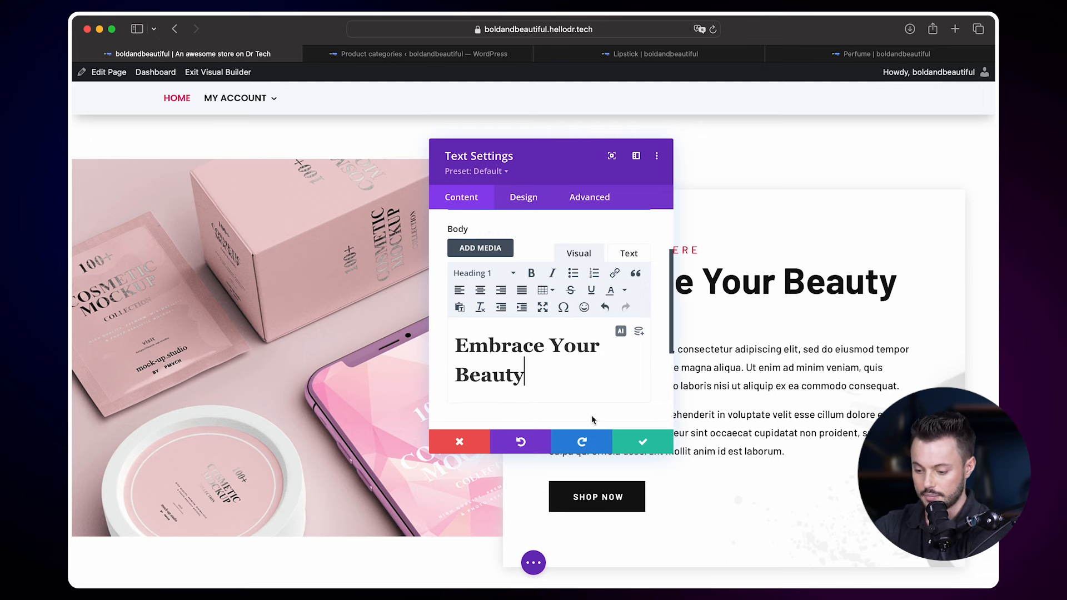
{"action": "left_click", "coordinate": [642, 441]}
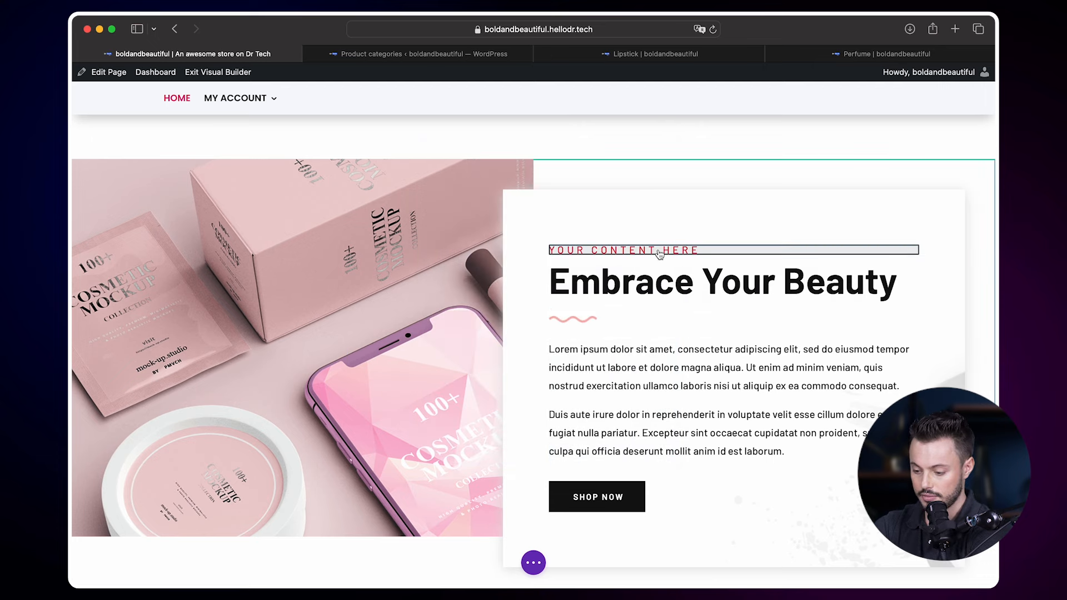
Replace the "Your content here" line above the Embrace Your Beauty heading with "Where Confidence Meets Color" and save it.
{"action": "mouse_move", "coordinate": [660, 254]}
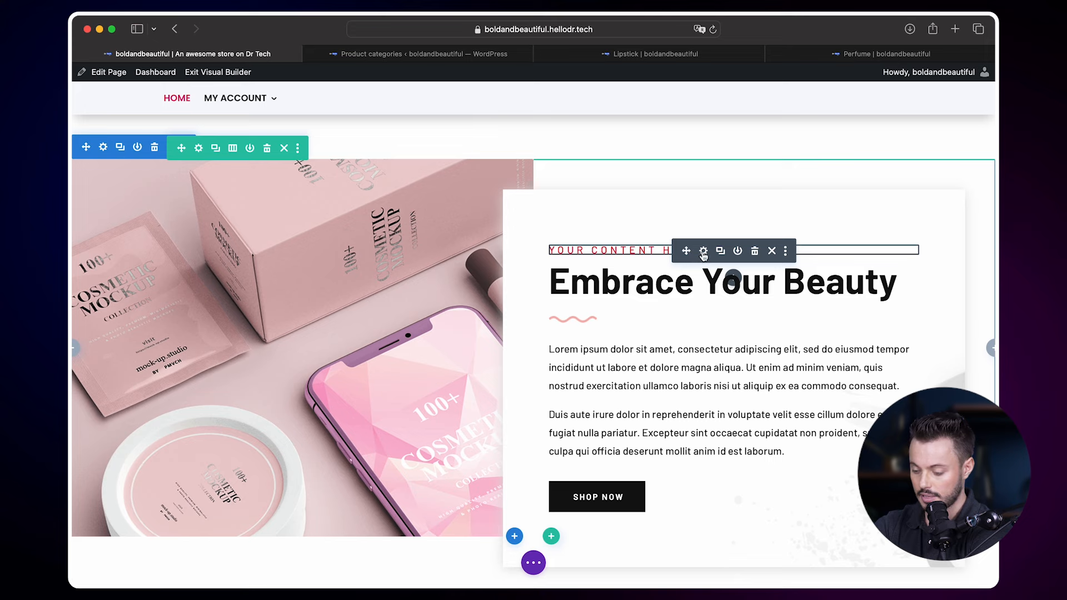
{"action": "left_click", "coordinate": [704, 252]}
{"action": "scroll", "coordinate": [559, 326], "scroll_direction": "down", "scroll_amount": 2}
{"action": "triple_click", "coordinate": [560, 326]}
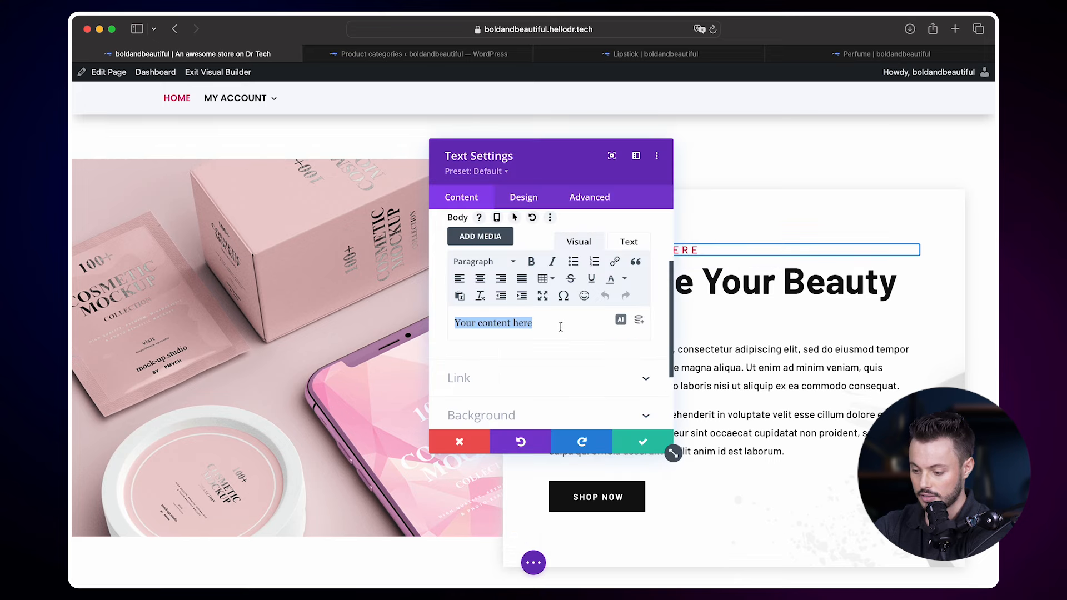
{"action": "type", "text": "Where Confidence Meets Color"}
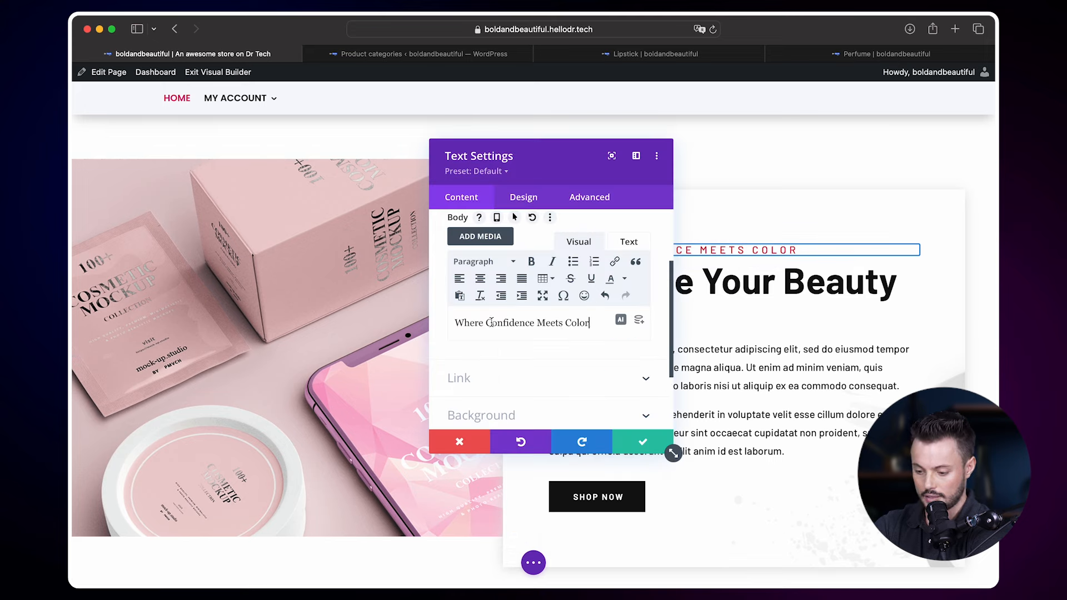
{"action": "left_click", "coordinate": [642, 441]}
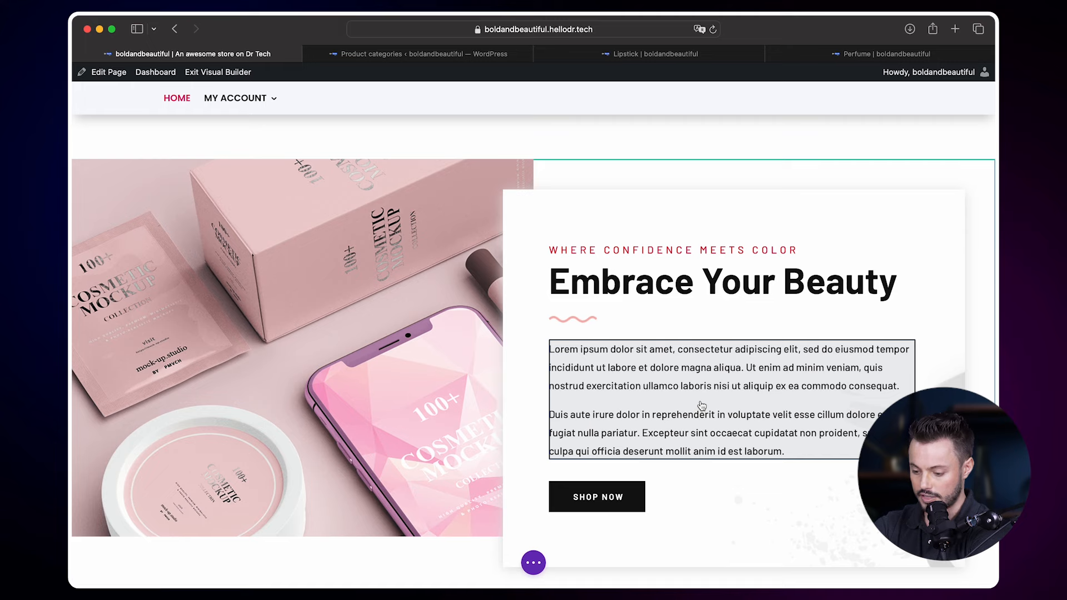
Replace the section's placeholder paragraphs with the brand text starting "At Bold & Beautiful, we believe that every woman deserves", and delete the Shop Now button.
{"action": "left_click", "coordinate": [706, 372]}
{"action": "left_click", "coordinate": [537, 345]}
{"action": "key", "text": "super+a"}
{"action": "key", "text": "BackSpace"}
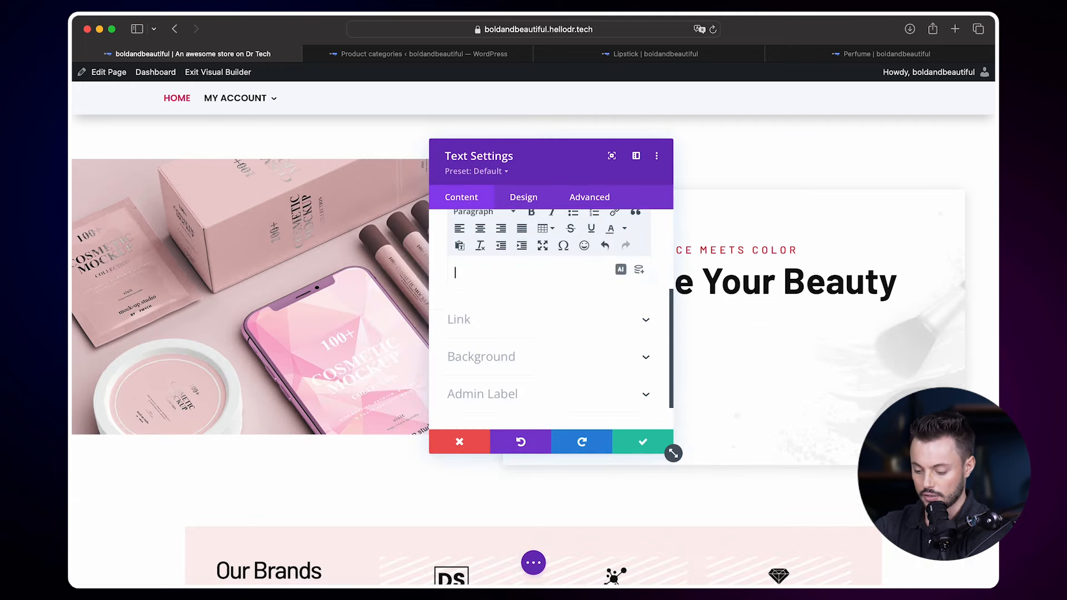
{"action": "type", "text": "At Bold & Beautiful, we believe that every woman deserves to feel empowered and radiant. Our flagship product, our luxurious lipstick, is designed specifically for the modern woman aged 25-35 who is not afraid to express herself. Infused with hyaluronic acid, our lipstick offers a vibrant blend of color and hydration, ensuring your lips stay soft and moisturized for up to 8 hours. With a diverse range of shades, our lipstick is the perfect addition to elevate your makeup routine and highlight your unique beauty."}
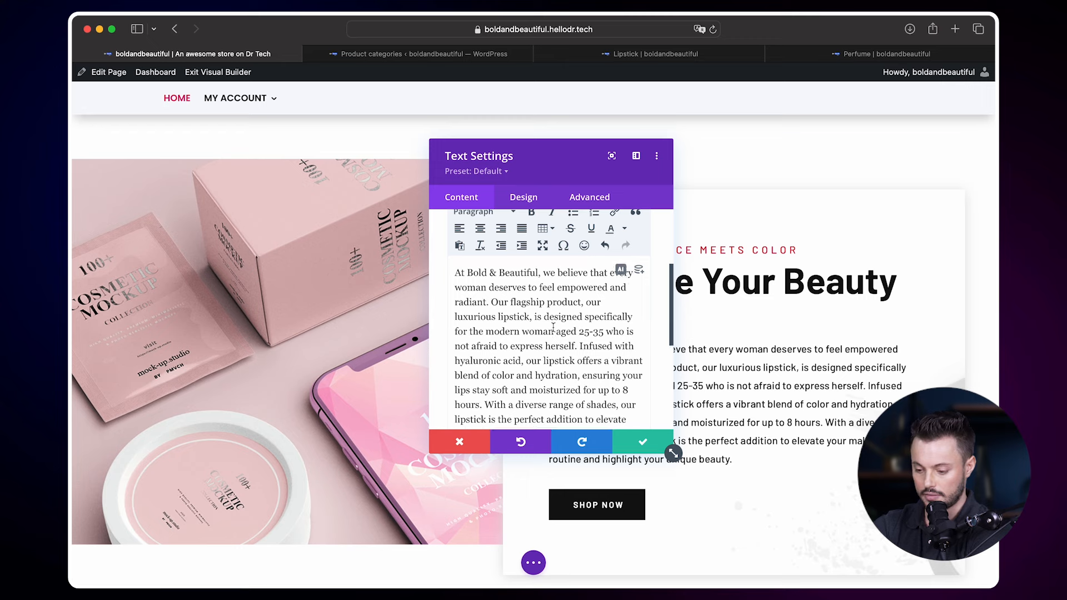
{"action": "left_click", "coordinate": [641, 441]}
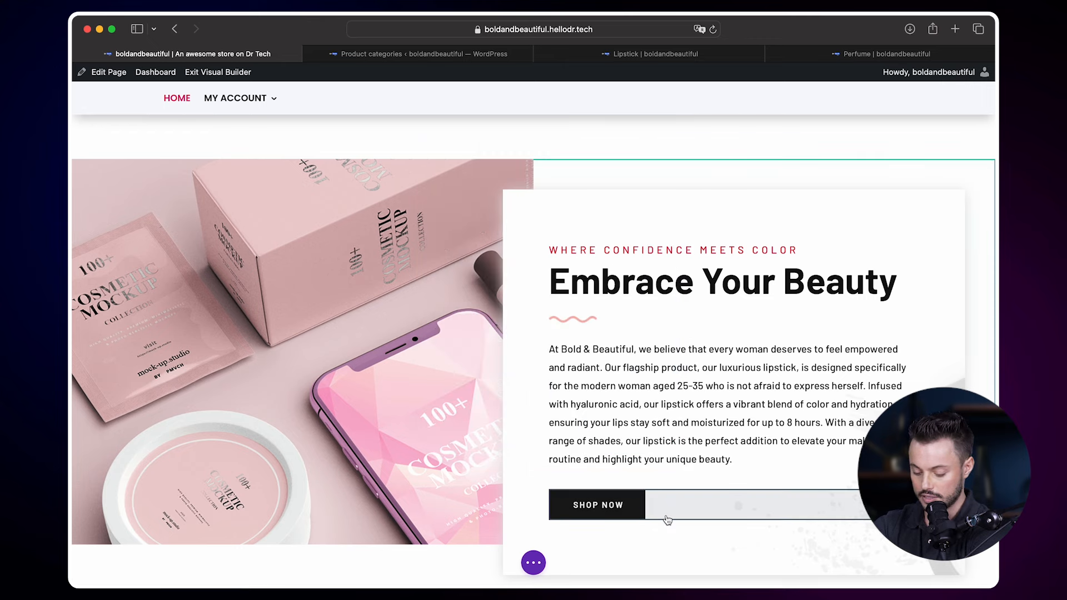
{"action": "left_click", "coordinate": [757, 496]}
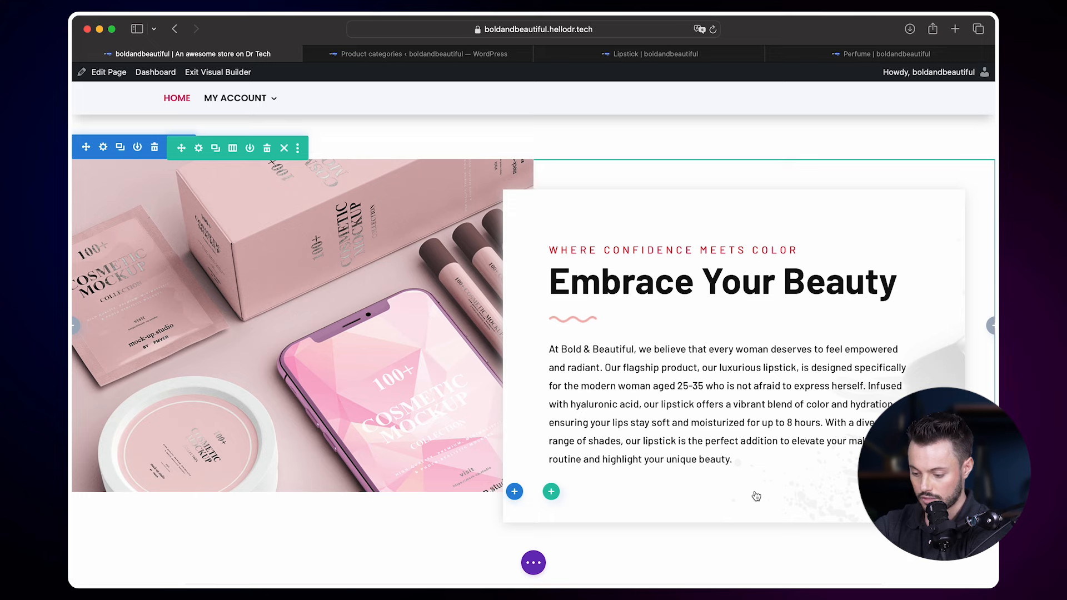
Set the background image of the row's first column to About-Us-Image.png and save the row settings.
{"action": "scroll", "coordinate": [352, 362], "scroll_direction": "up", "scroll_amount": 1}
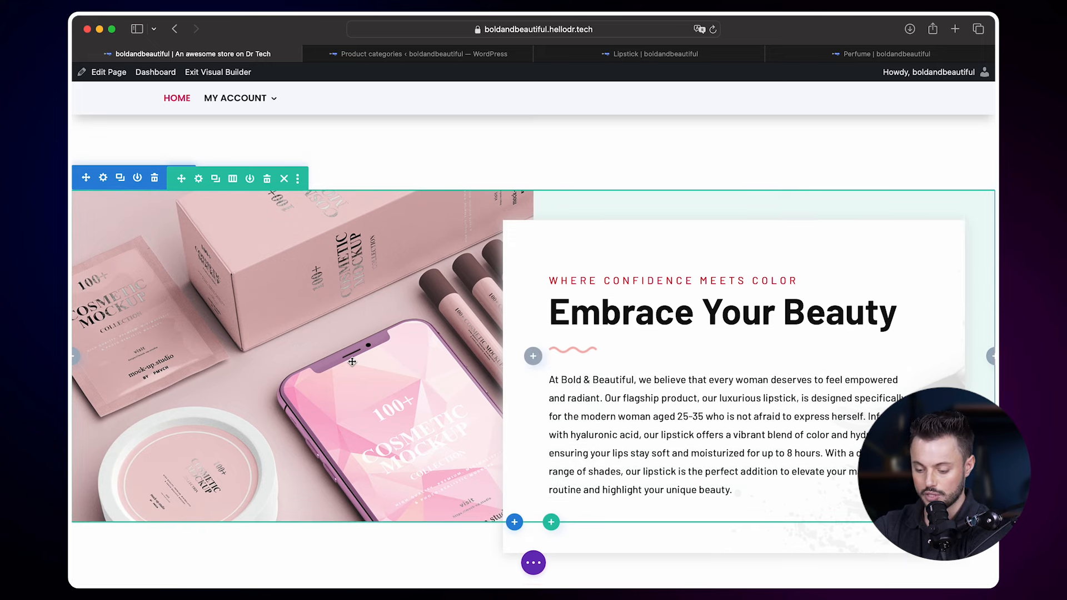
{"action": "left_click", "coordinate": [199, 179]}
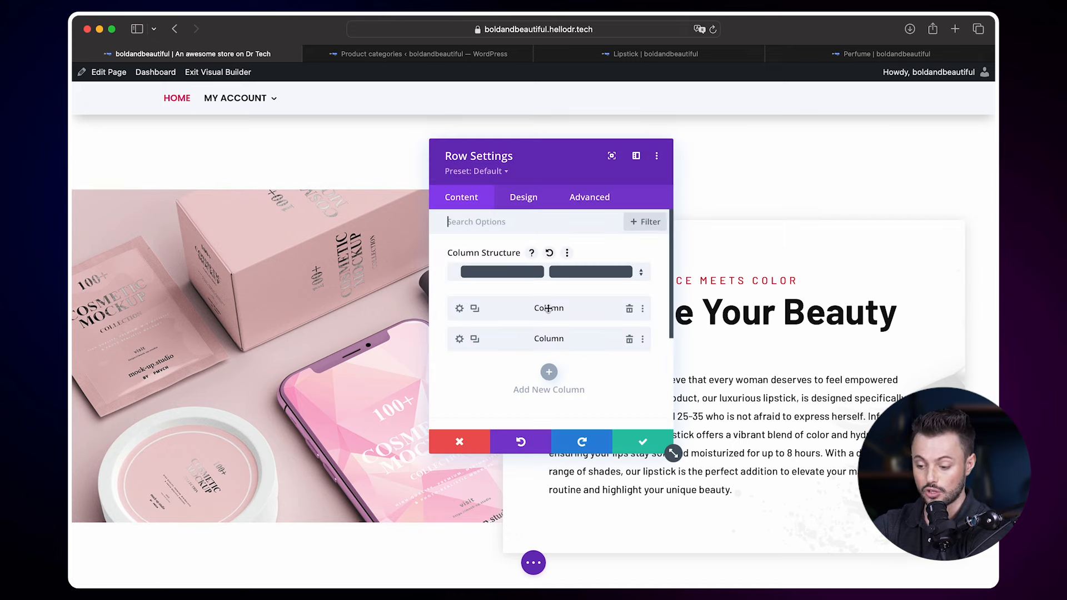
{"action": "left_click", "coordinate": [459, 308]}
{"action": "scroll", "coordinate": [438, 346], "scroll_direction": "down", "scroll_amount": 1}
{"action": "left_click", "coordinate": [438, 343]}
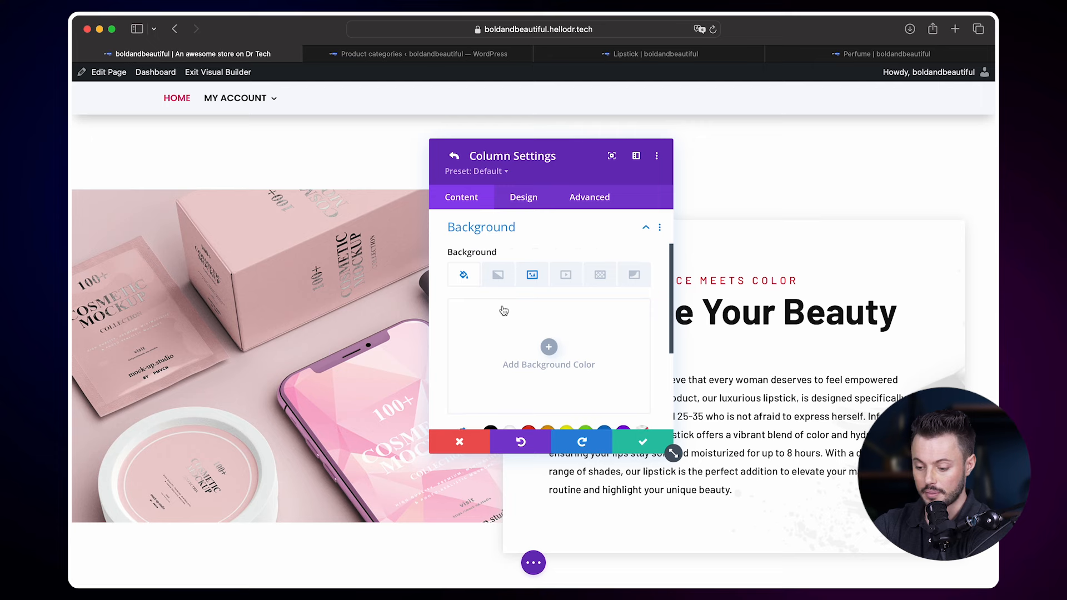
{"action": "left_click", "coordinate": [535, 278]}
{"action": "left_click", "coordinate": [536, 360]}
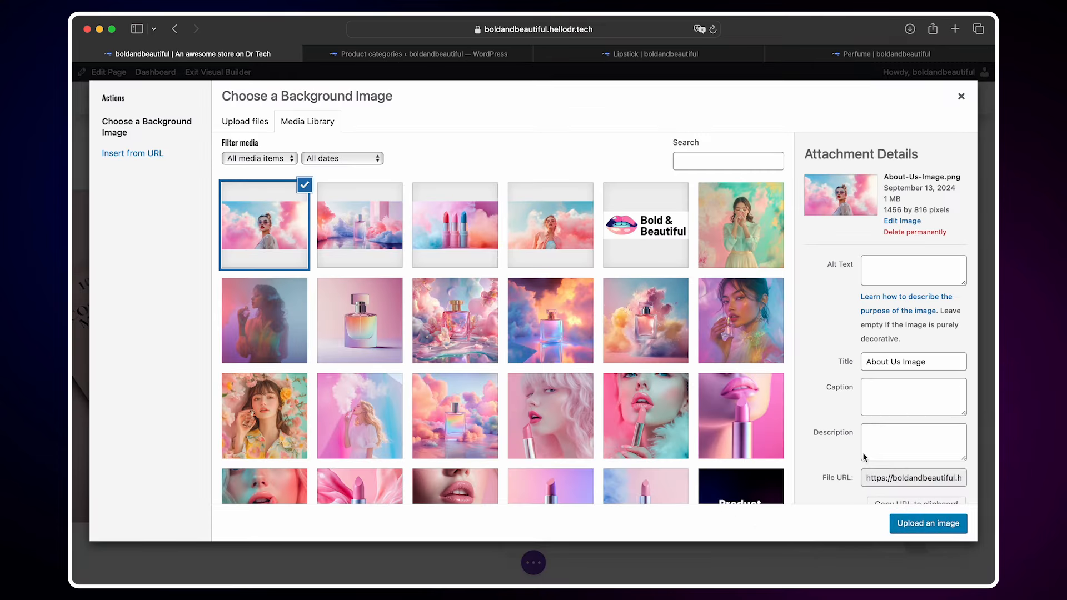
{"action": "left_click", "coordinate": [899, 531]}
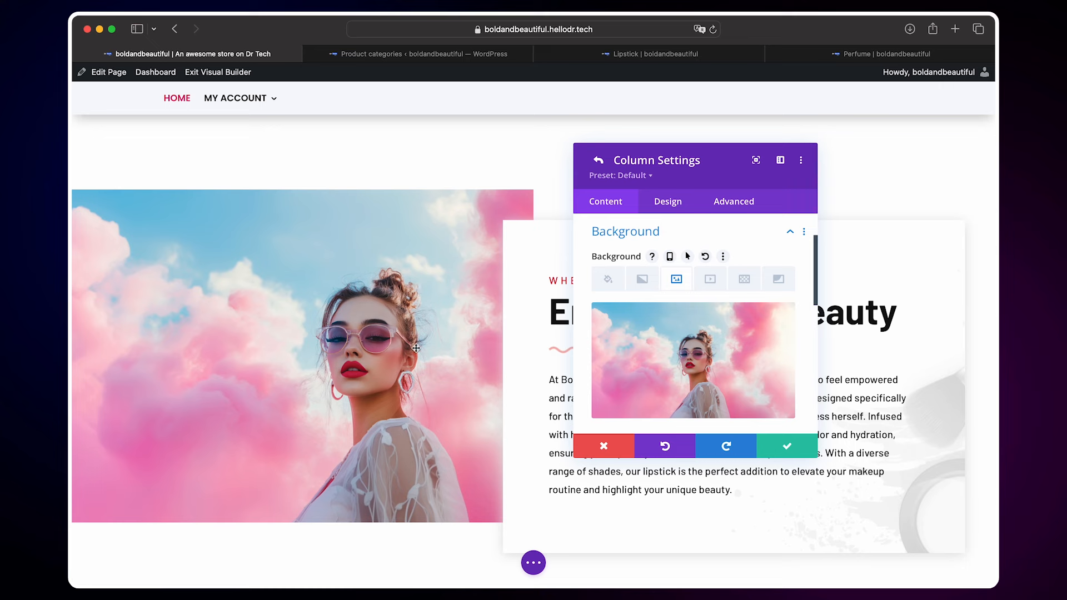
{"action": "left_click", "coordinate": [800, 448]}
{"action": "left_click", "coordinate": [799, 447]}
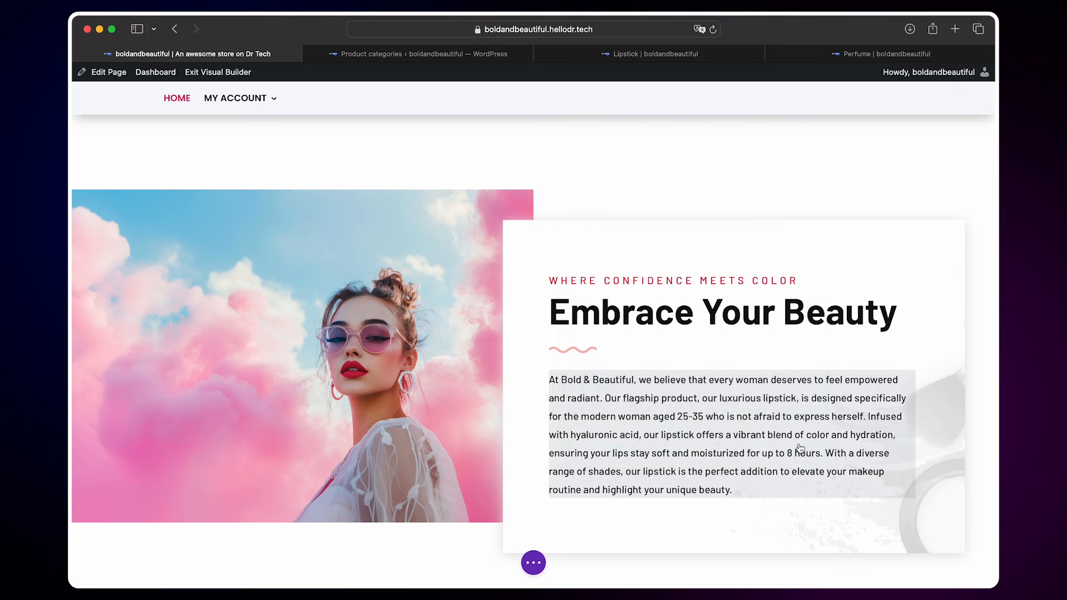
Delete the Our Brands row with the partner logos from the homepage.
{"action": "scroll", "coordinate": [627, 439], "scroll_direction": "down", "scroll_amount": 6}
{"action": "scroll", "coordinate": [627, 439], "scroll_direction": "down", "scroll_amount": 2}
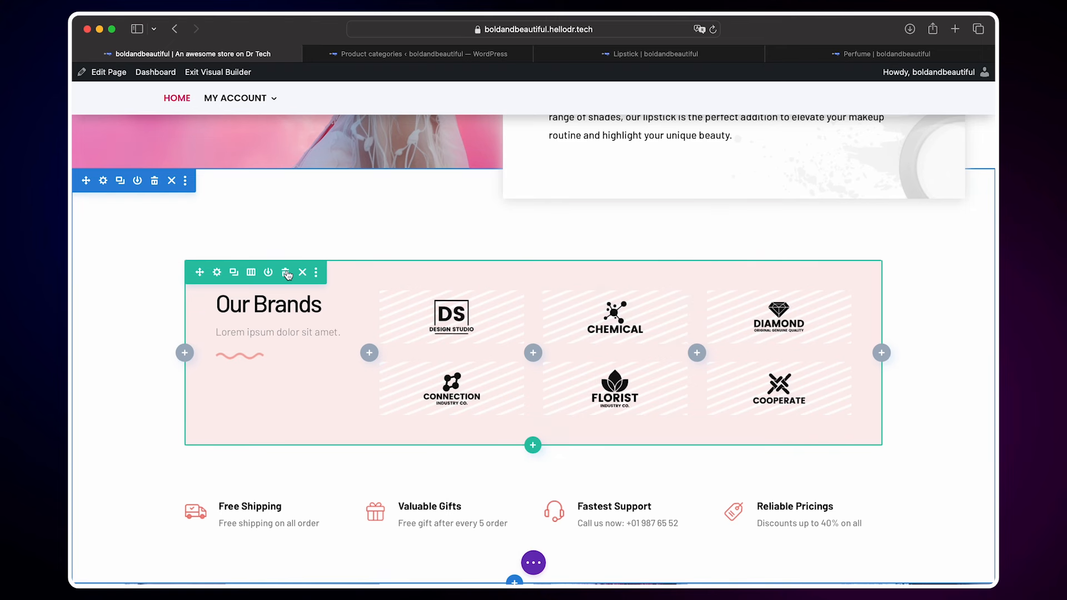
{"action": "left_click", "coordinate": [286, 273]}
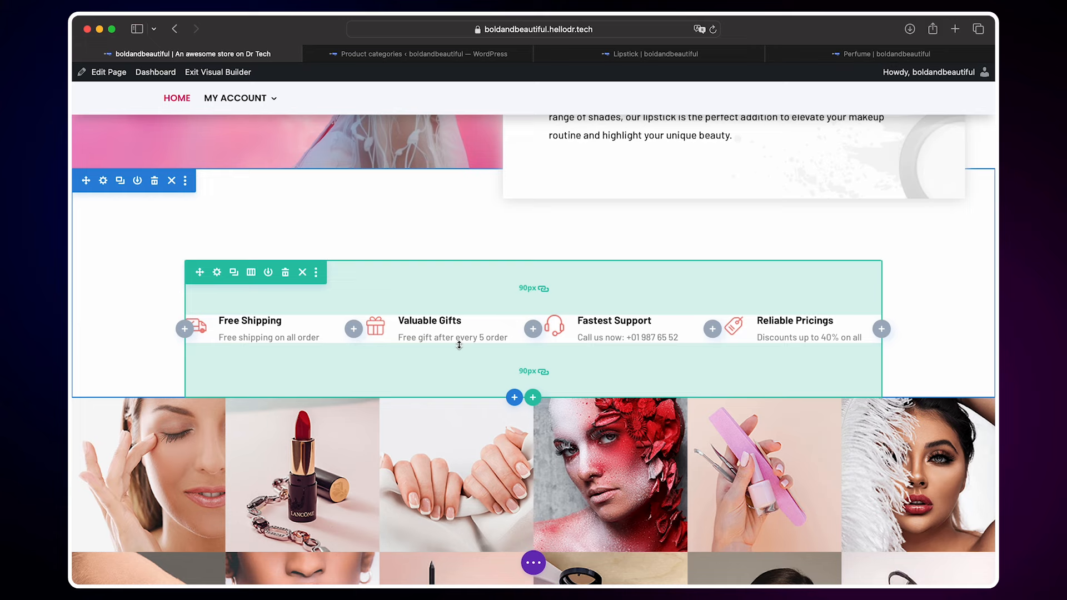
Set the Free Shipping blurb's body text to "On orders above $50" and save it.
{"action": "left_click", "coordinate": [233, 321]}
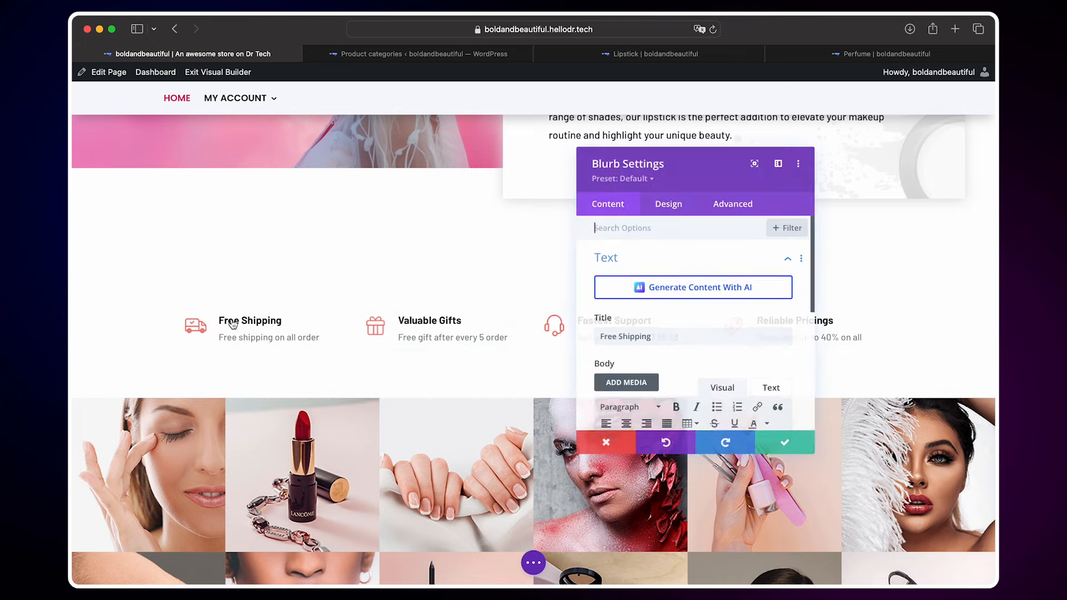
{"action": "scroll", "coordinate": [582, 357], "scroll_direction": "down", "scroll_amount": 4}
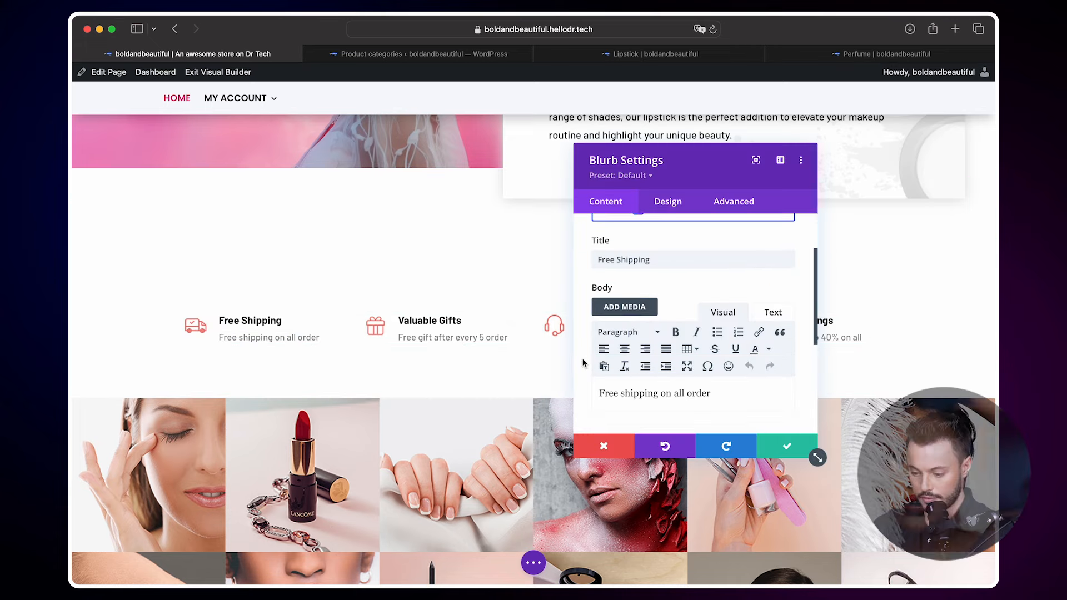
{"action": "left_click", "coordinate": [718, 345]}
{"action": "left_click_drag", "start_coordinate": [719, 349], "coordinate": [608, 347]}
{"action": "type", "text": "On orders above $50"}
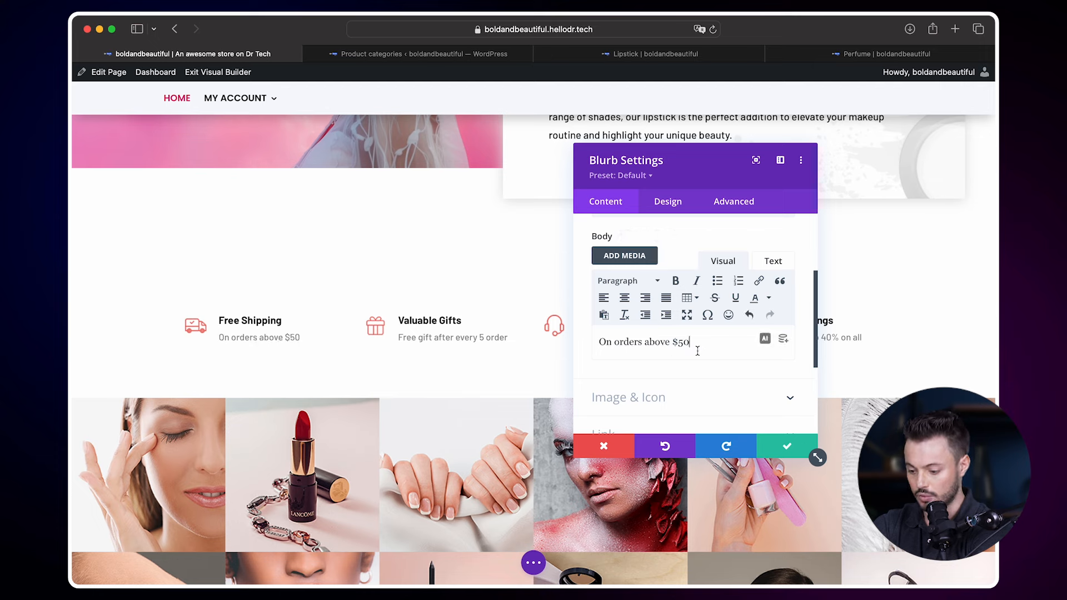
{"action": "left_click", "coordinate": [787, 445]}
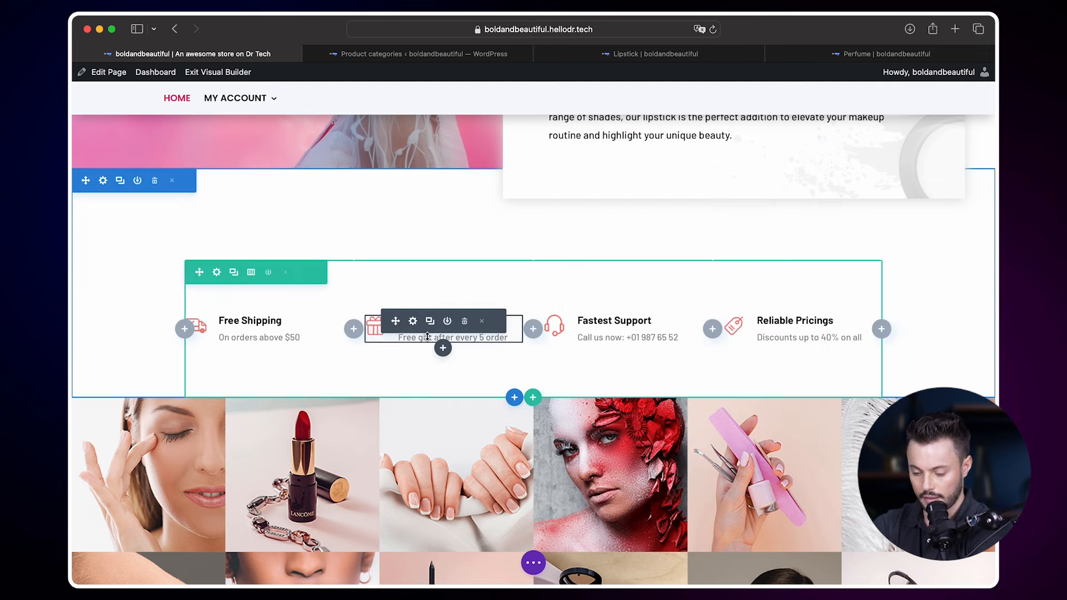
Change the Valuable Gifts blurb's title to "Return policy" and its body to "Free returns within 15 days", and save it.
{"action": "left_click", "coordinate": [413, 321]}
{"action": "left_click_drag", "start_coordinate": [650, 338], "coordinate": [609, 340]}
{"action": "type", "text": "Return policy"}
{"action": "scroll", "coordinate": [584, 352], "scroll_direction": "down", "scroll_amount": 3}
{"action": "left_click_drag", "start_coordinate": [723, 371], "coordinate": [620, 372]}
{"action": "type", "text": "returns within 15 days"}
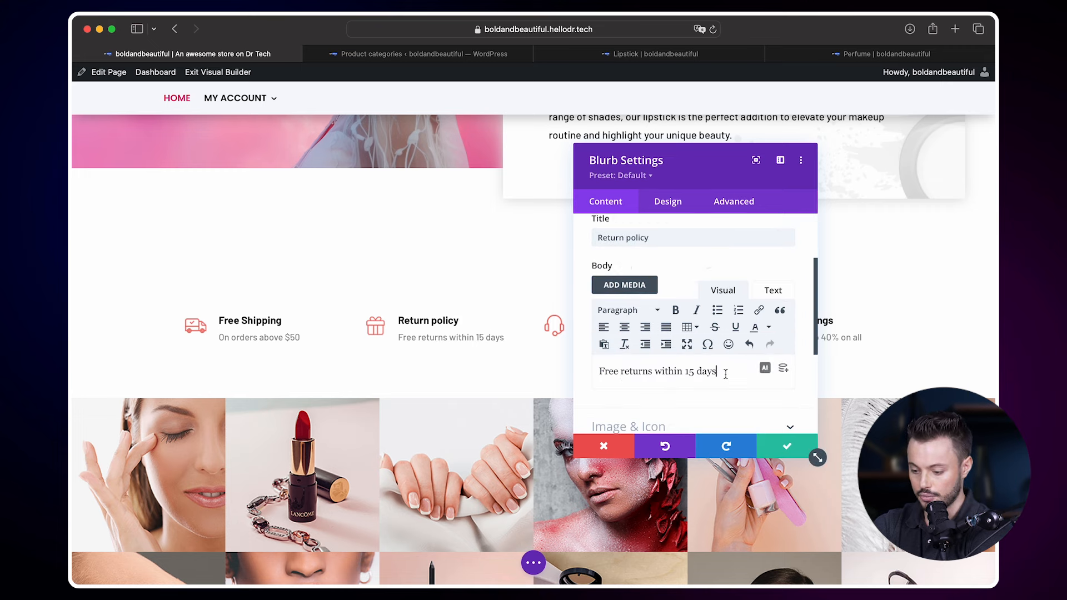
{"action": "left_click", "coordinate": [787, 449]}
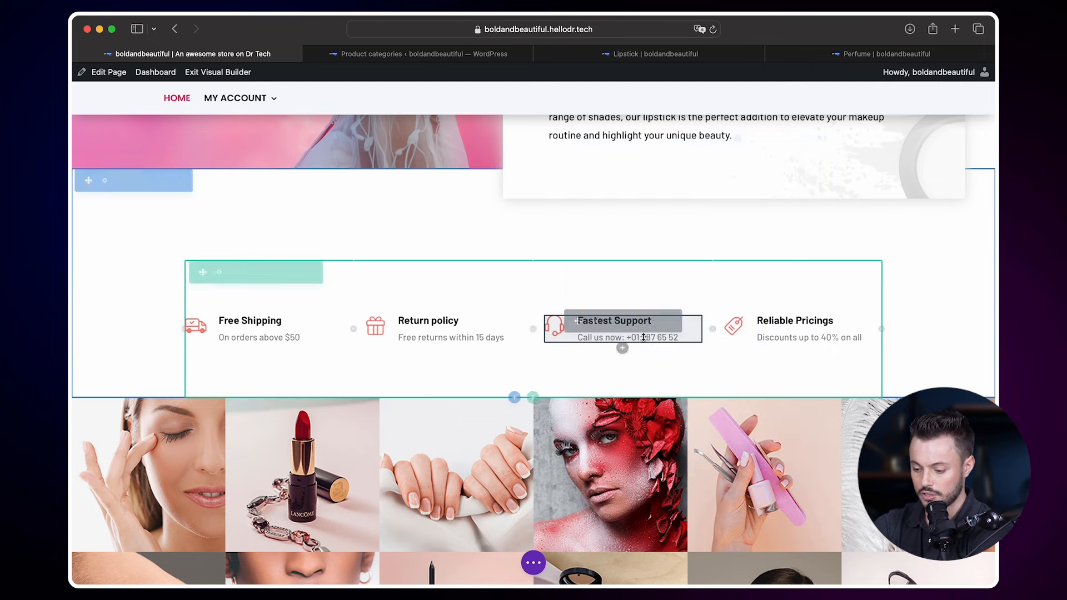
Set the Fastest Support blurb's body to "Contact us at" followed by the store's contact e-mail, and save it.
{"action": "left_click", "coordinate": [596, 324]}
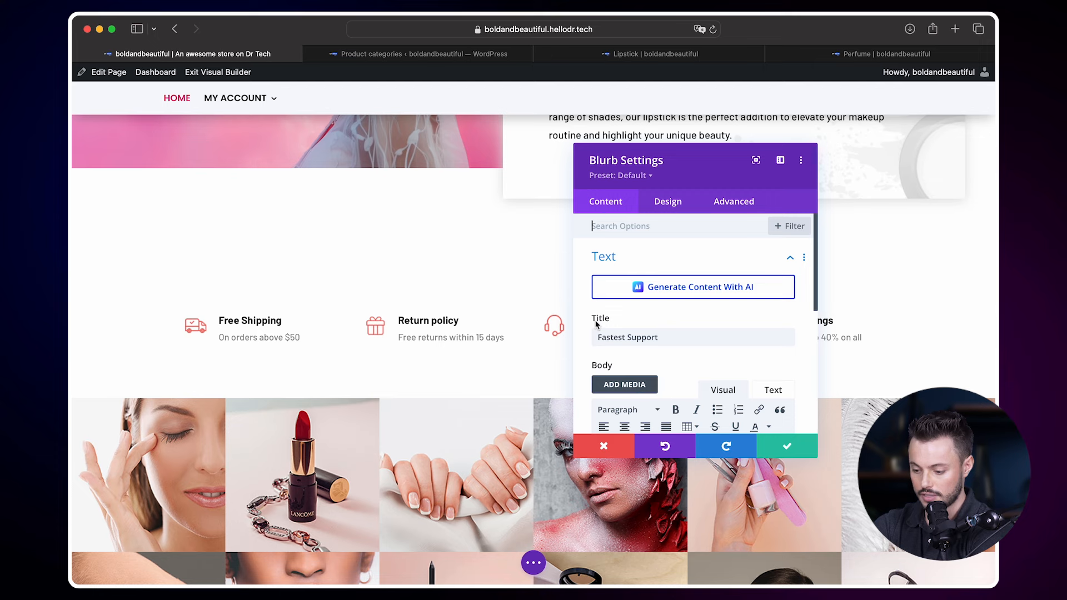
{"action": "scroll", "coordinate": [586, 352], "scroll_direction": "down", "scroll_amount": 3}
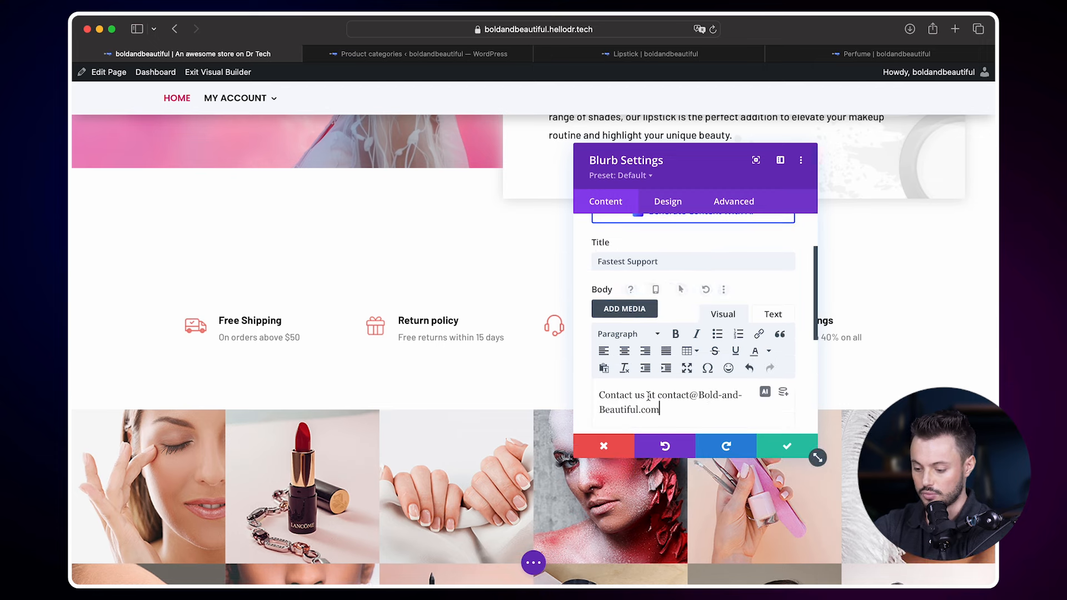
{"action": "scroll", "coordinate": [633, 395], "scroll_direction": "down", "scroll_amount": 1}
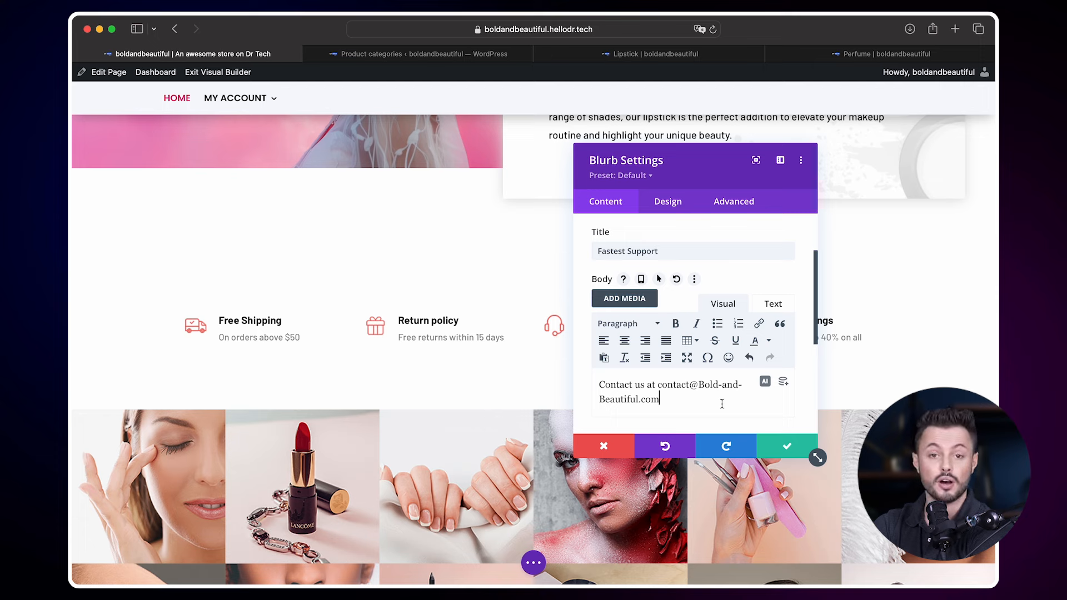
{"action": "left_click", "coordinate": [783, 444]}
Set the title of the Reliable Pricings blurb to "Secured payment".
{"action": "left_click", "coordinate": [806, 341]}
{"action": "left_click", "coordinate": [772, 321]}
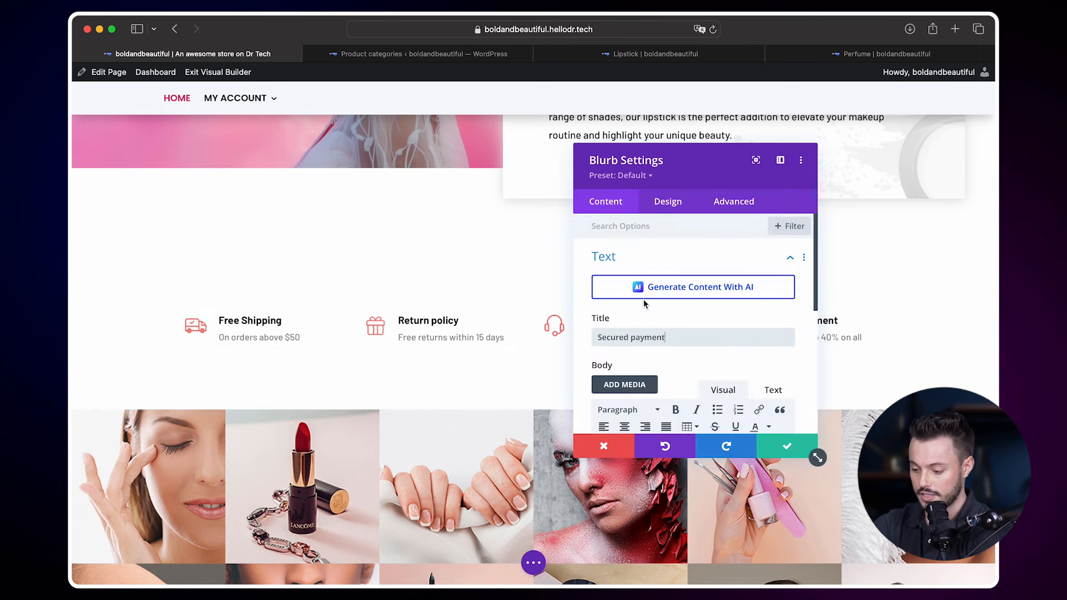
Set the "Secured payment" blurb's body to "We use SSL and other technologies to secure your payment" and save the module.
{"action": "scroll", "coordinate": [695, 333], "scroll_direction": "down", "scroll_amount": 3}
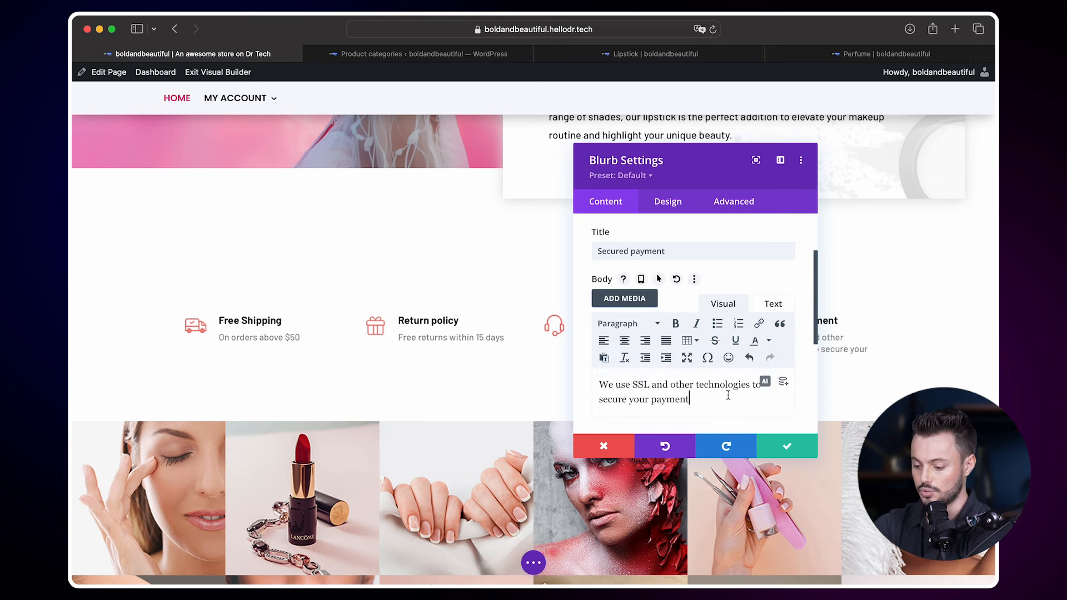
{"action": "left_click", "coordinate": [777, 440]}
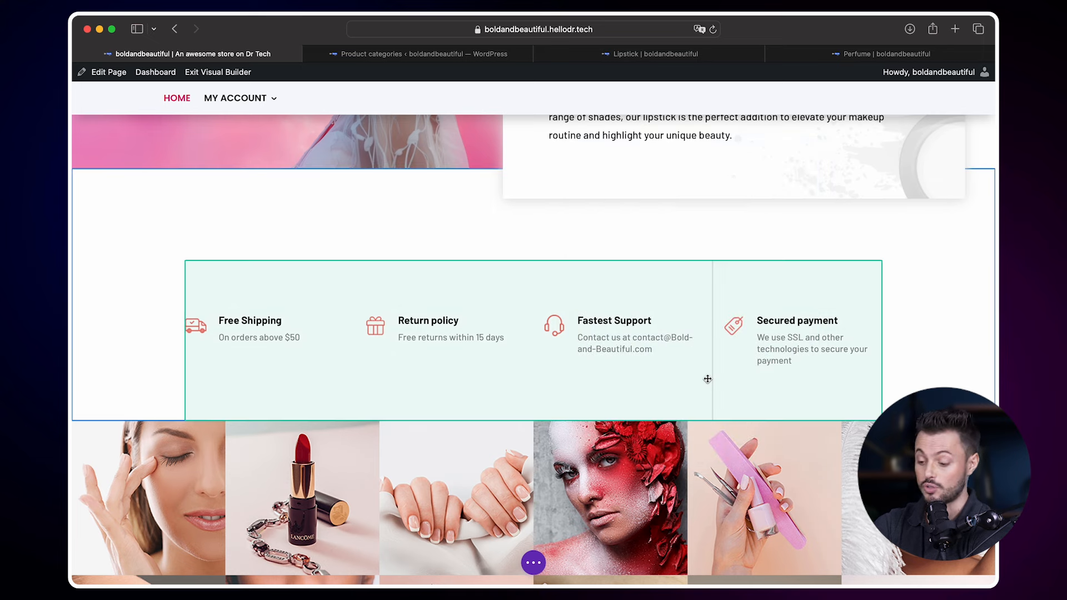
Replace the first image of the gallery's upper row with beautifull-lipstick-description-2.png from the media library and save it.
{"action": "scroll", "coordinate": [708, 379], "scroll_direction": "down", "scroll_amount": 1}
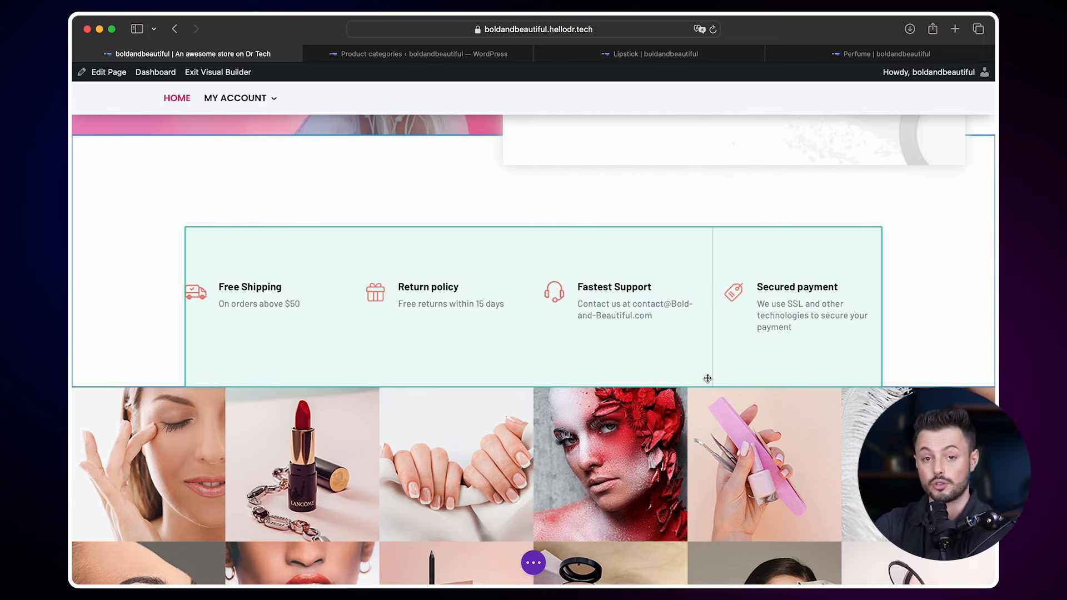
{"action": "scroll", "coordinate": [708, 379], "scroll_direction": "down", "scroll_amount": 5}
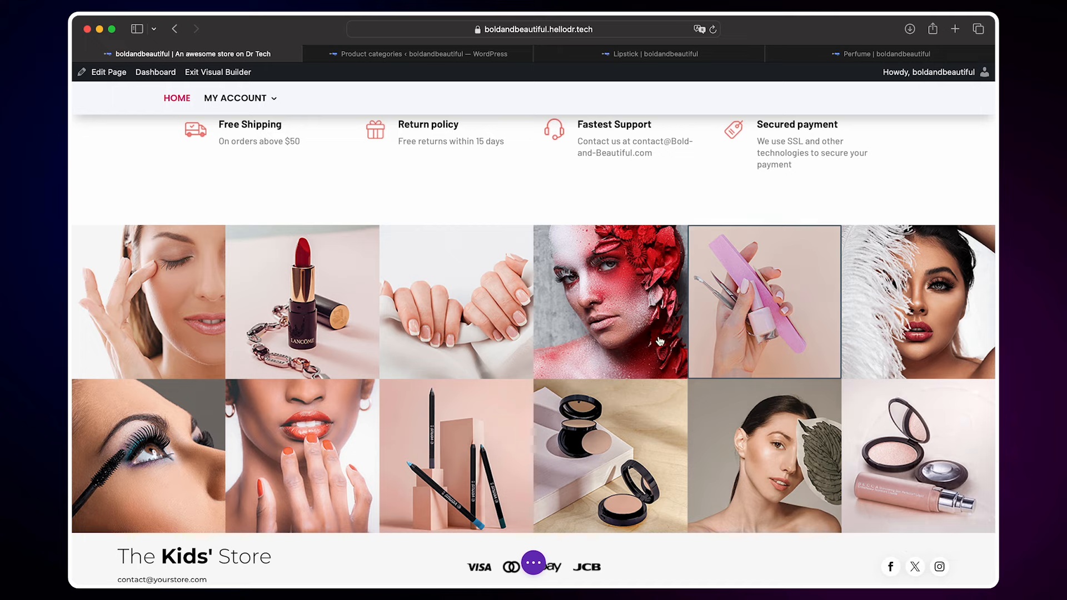
{"action": "mouse_move", "coordinate": [126, 291]}
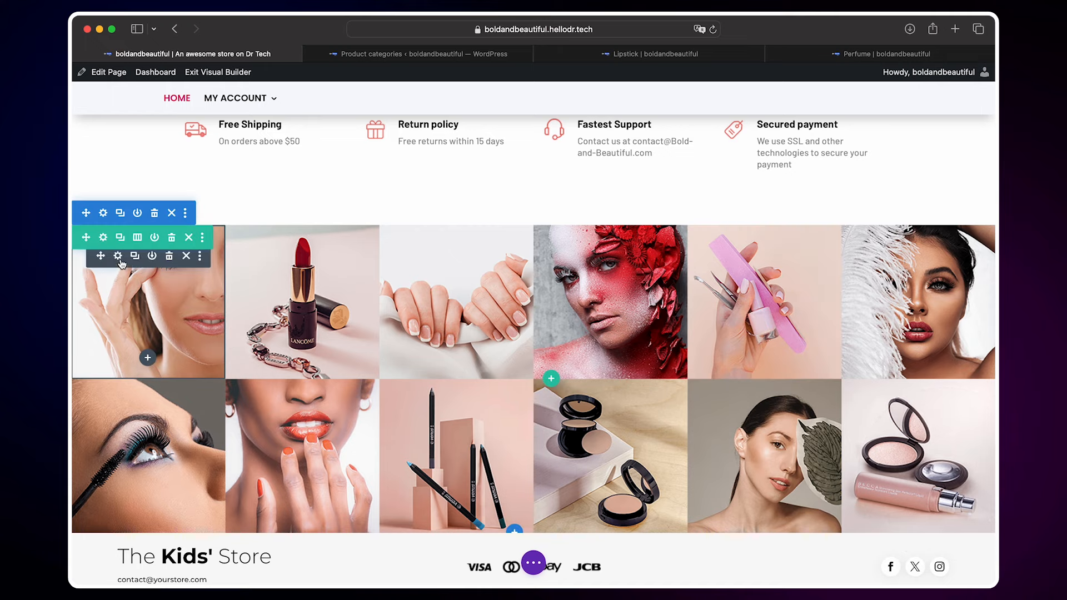
{"action": "left_click", "coordinate": [121, 262]}
{"action": "left_click", "coordinate": [644, 356]}
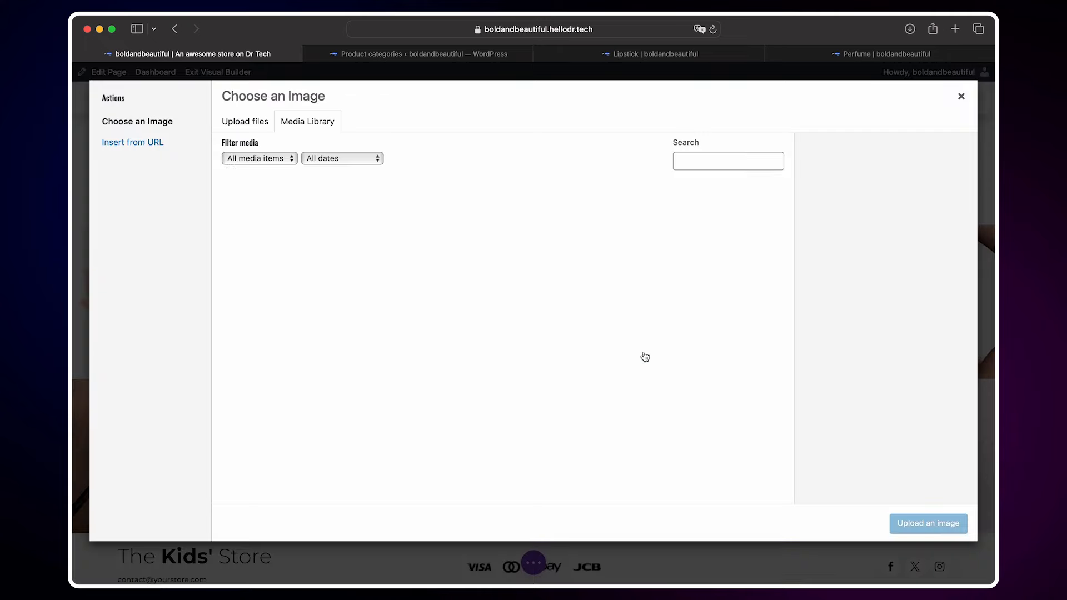
{"action": "scroll", "coordinate": [553, 305], "scroll_direction": "down", "scroll_amount": 2}
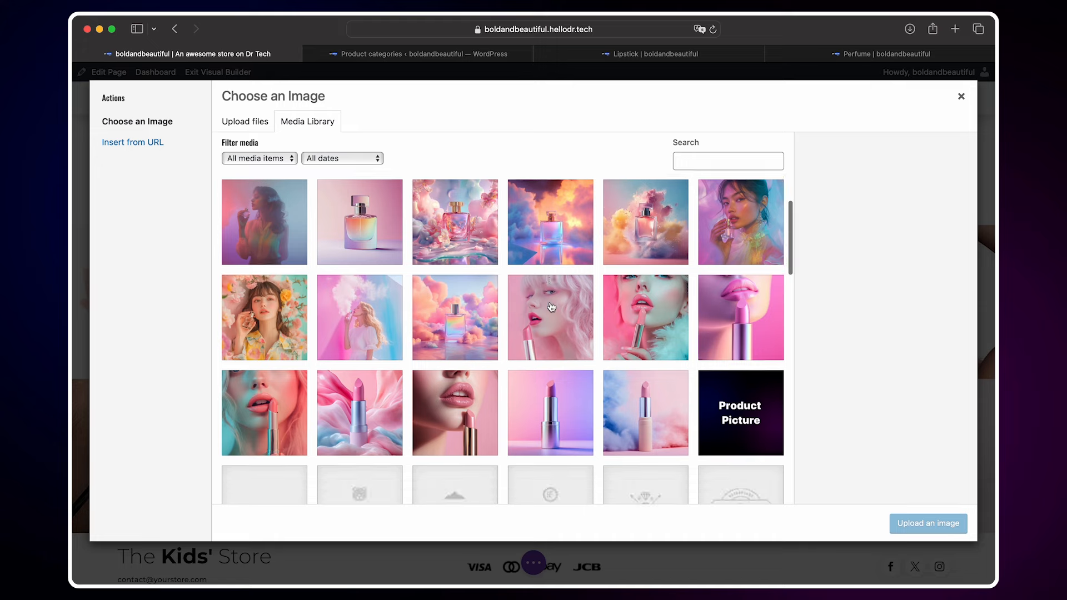
{"action": "left_click", "coordinate": [461, 419]}
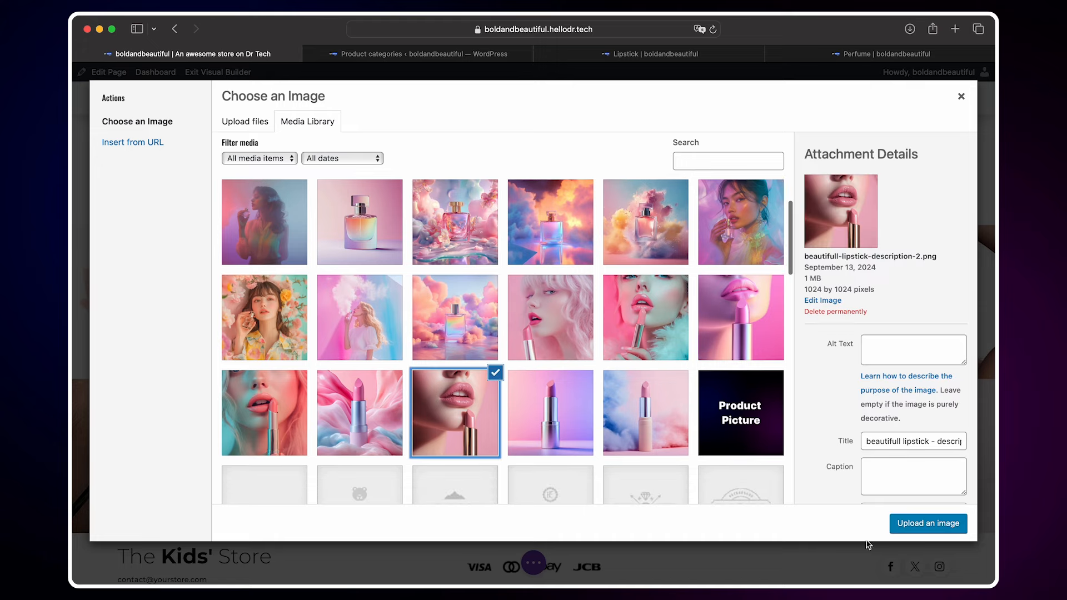
{"action": "left_click", "coordinate": [905, 527]}
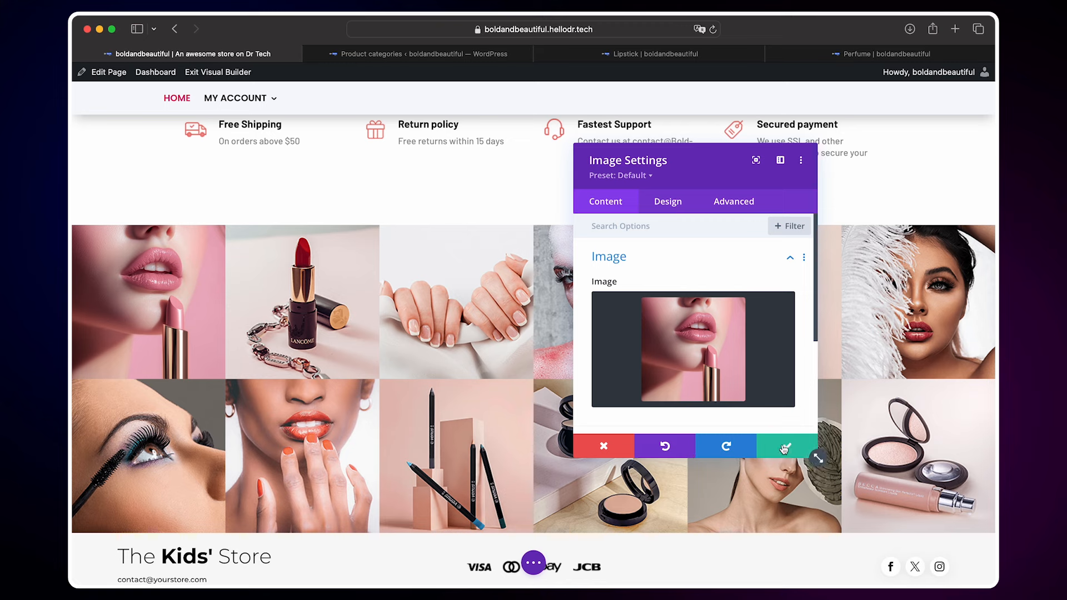
{"action": "left_click", "coordinate": [784, 448]}
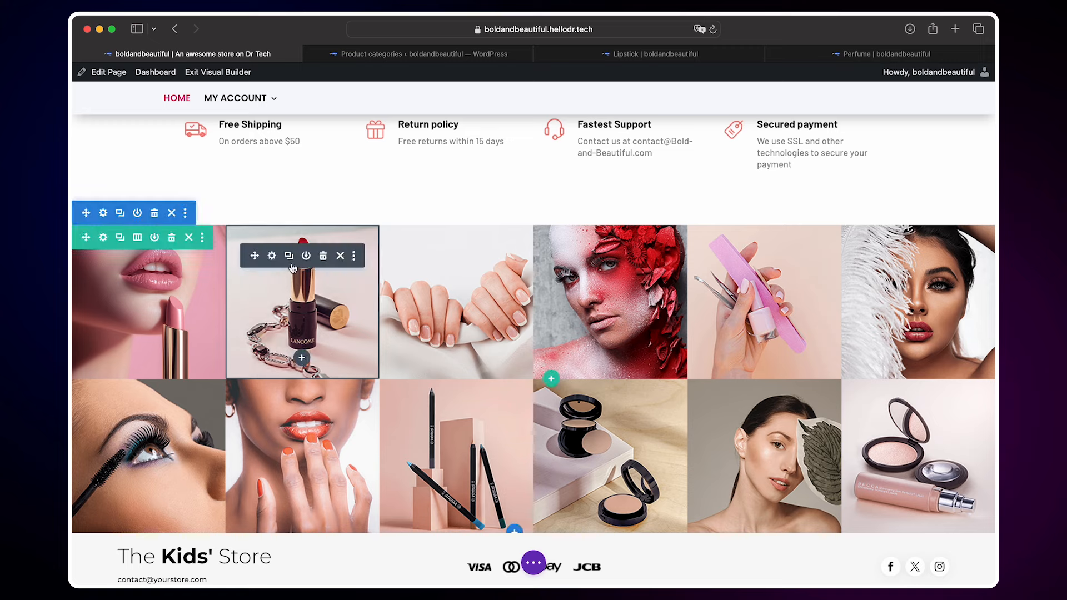
Replace the second image of the gallery's upper row with the portrait of the blonde woman on a red background and save it.
{"action": "left_click", "coordinate": [275, 257]}
{"action": "left_click", "coordinate": [670, 355]}
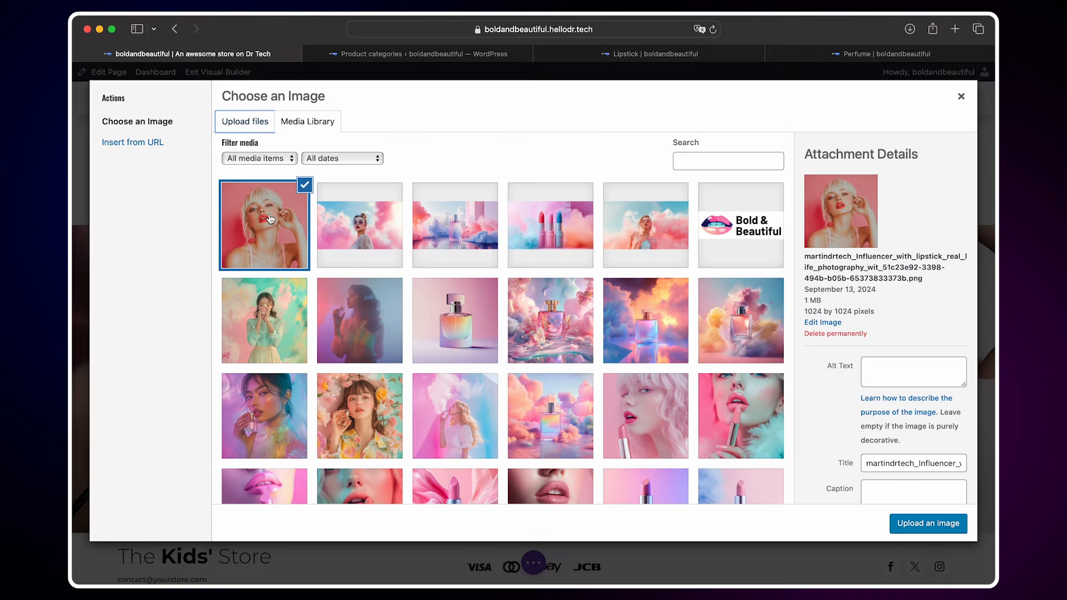
{"action": "left_click", "coordinate": [934, 523]}
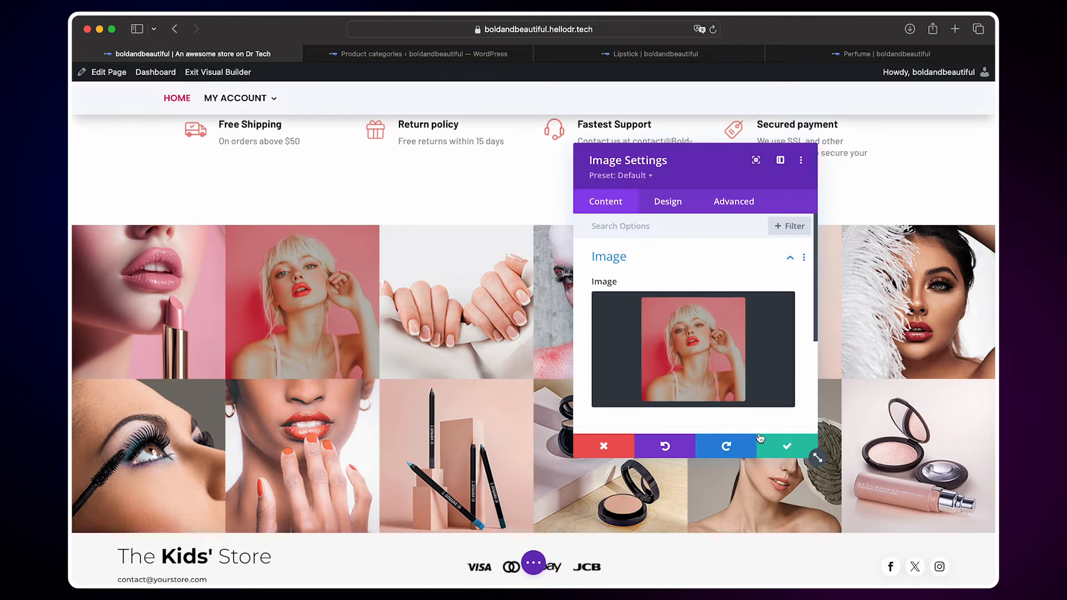
{"action": "left_click", "coordinate": [774, 445]}
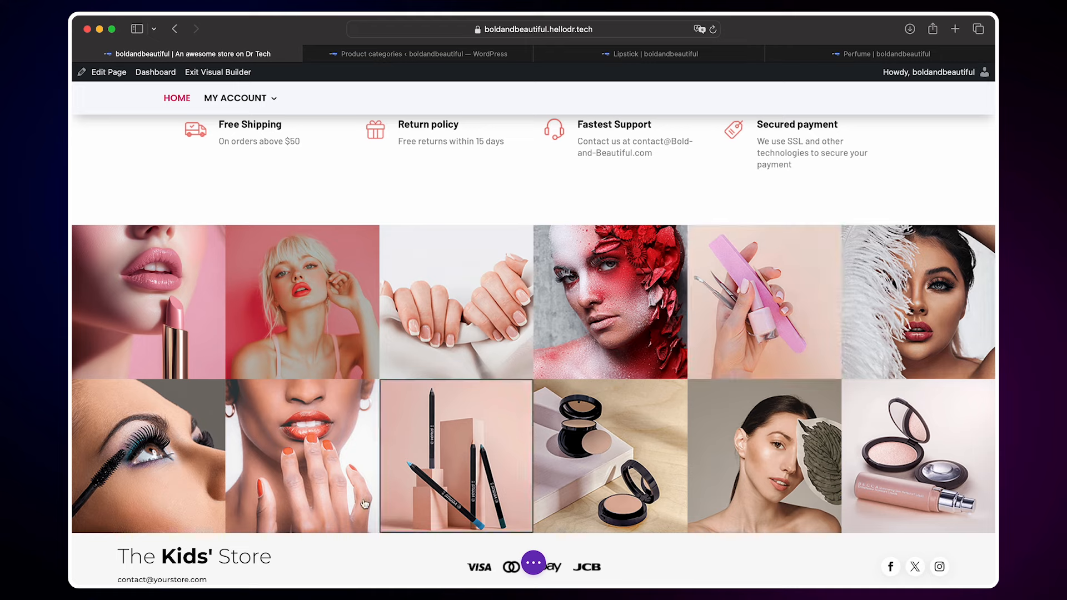
Review the image gallery and open the page's footer template for editing.
{"action": "scroll", "coordinate": [800, 316], "scroll_direction": "down", "scroll_amount": 1}
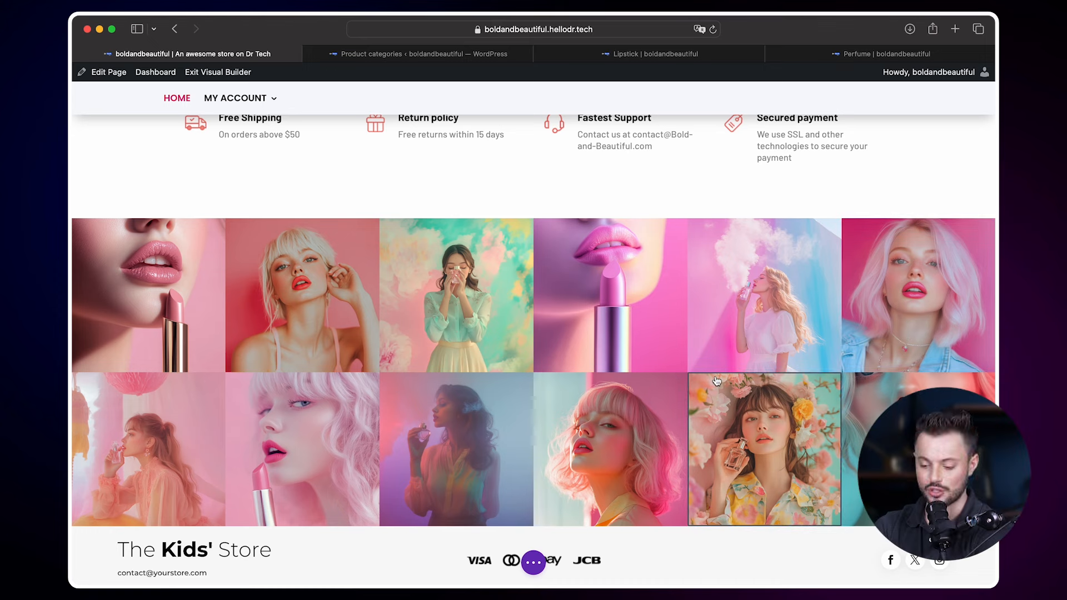
{"action": "scroll", "coordinate": [717, 380], "scroll_direction": "up", "scroll_amount": 3}
{"action": "scroll", "coordinate": [717, 381], "scroll_direction": "down", "scroll_amount": 5}
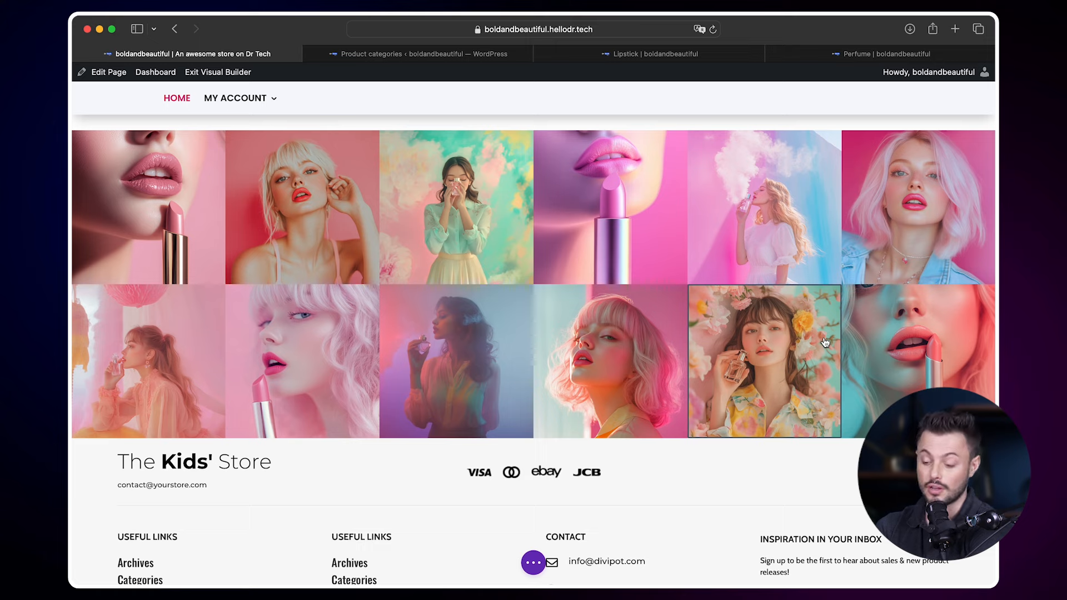
{"action": "scroll", "coordinate": [756, 401], "scroll_direction": "down", "scroll_amount": 1}
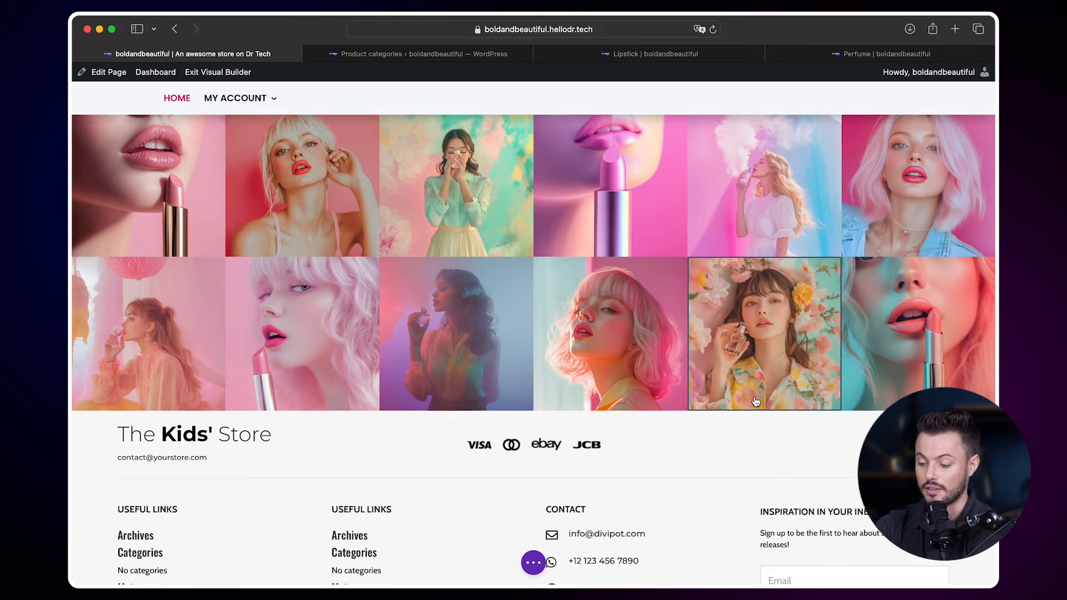
{"action": "scroll", "coordinate": [756, 401], "scroll_direction": "down", "scroll_amount": 2}
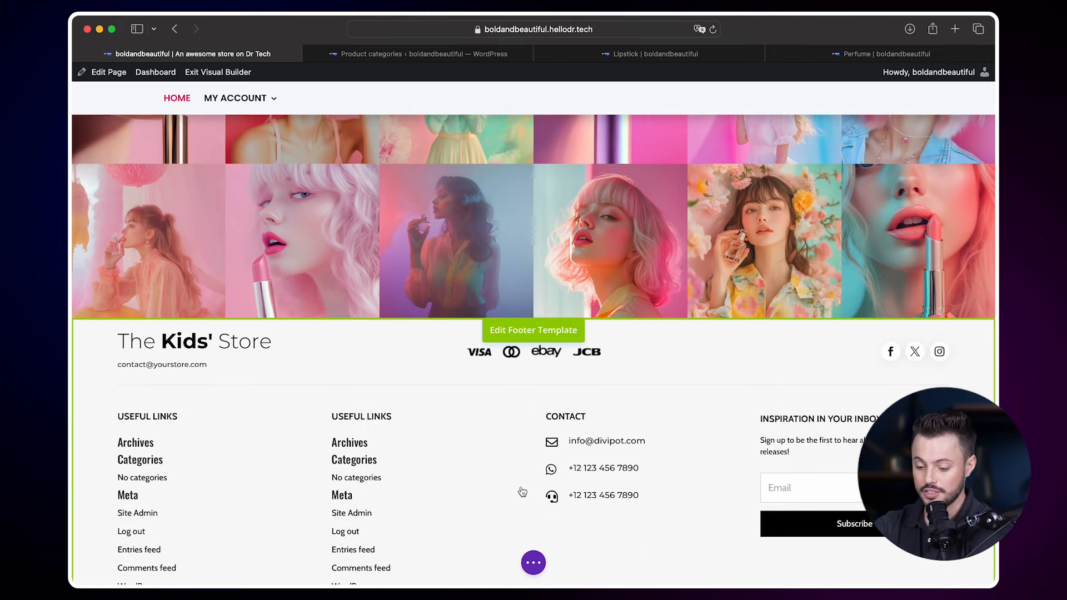
{"action": "scroll", "coordinate": [520, 490], "scroll_direction": "down", "scroll_amount": 1}
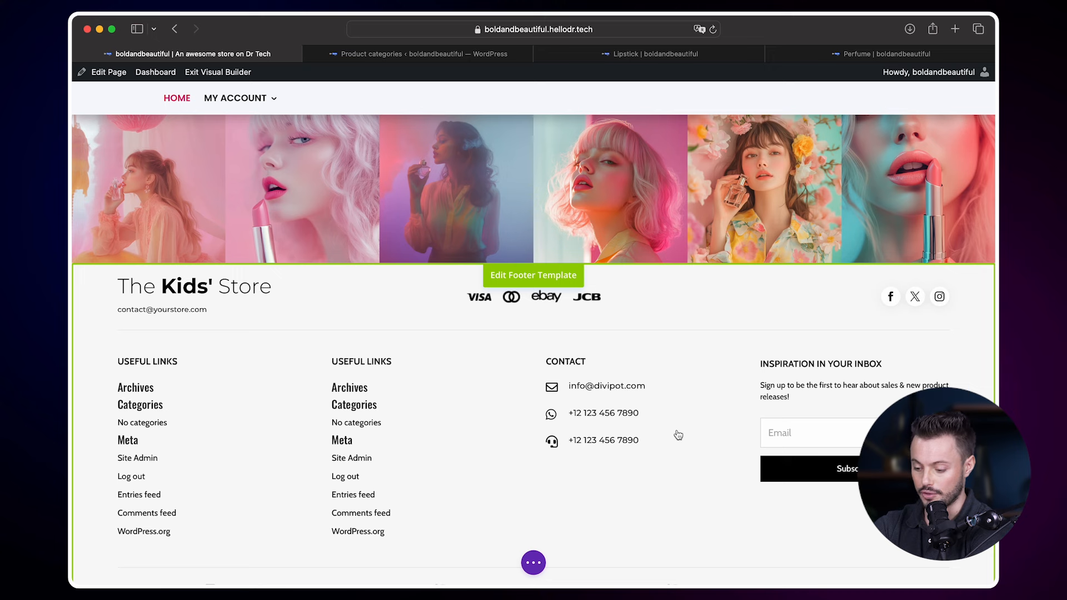
{"action": "left_click", "coordinate": [539, 276]}
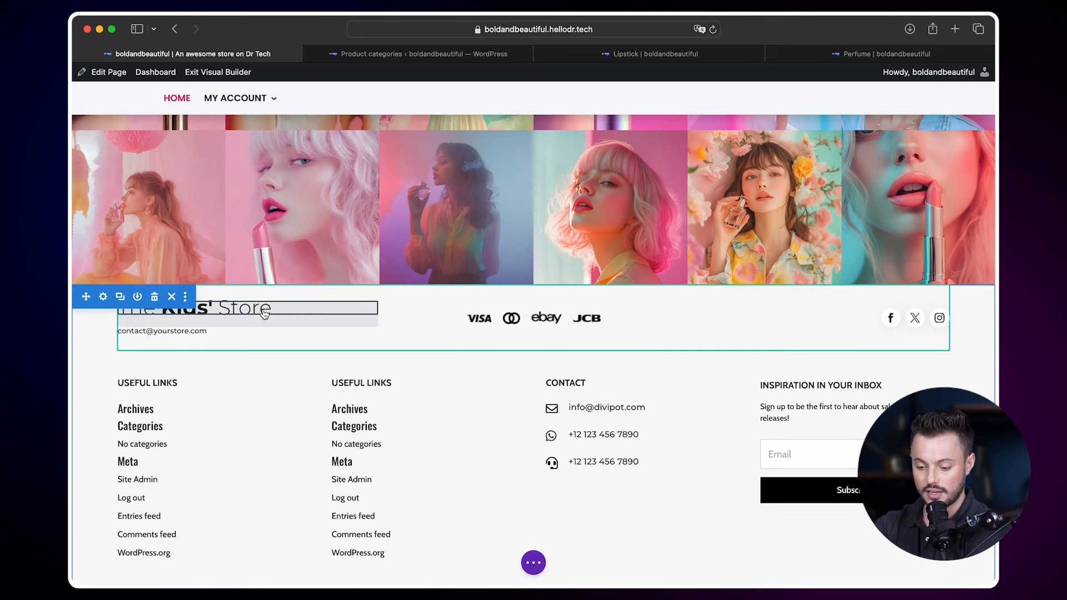
Change the footer's store title text to "Bold & Beatifiul" with the last word in bold, and save the module.
{"action": "mouse_move", "coordinate": [240, 315]}
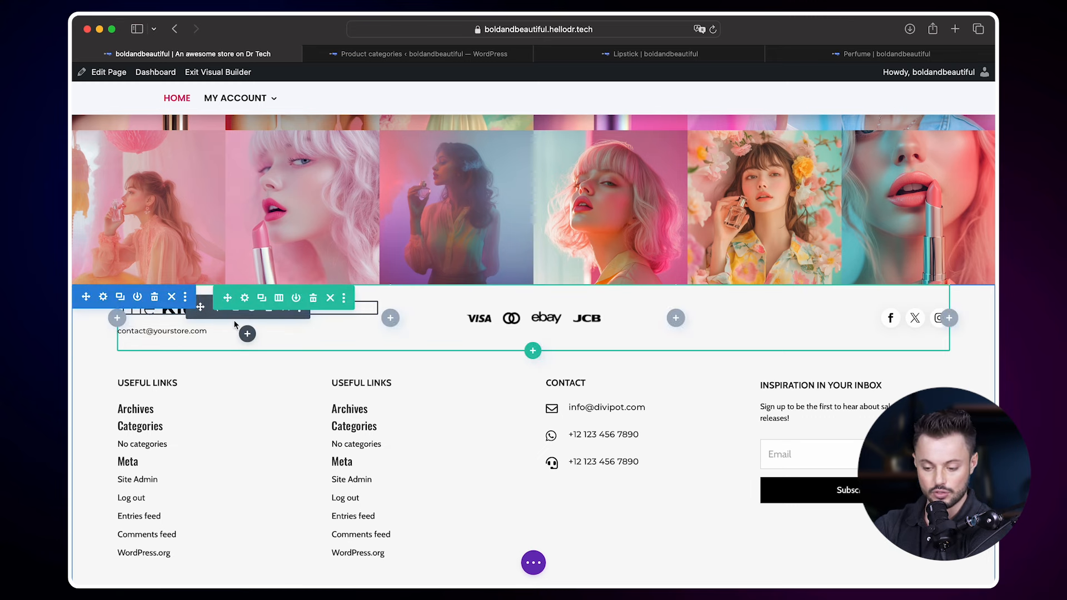
{"action": "left_click", "coordinate": [173, 314]}
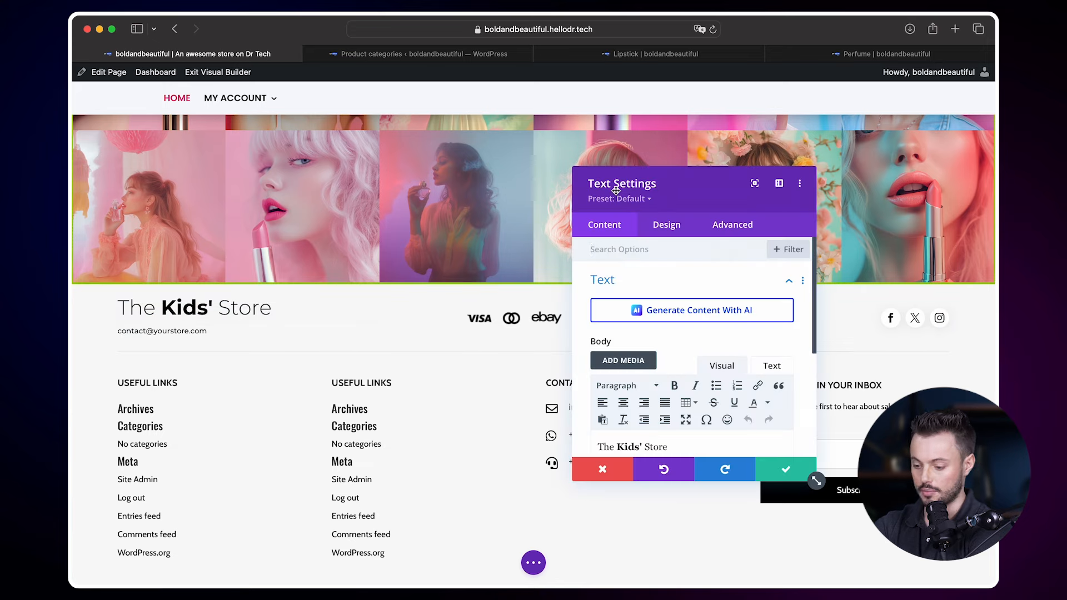
{"action": "scroll", "coordinate": [576, 307], "scroll_direction": "down", "scroll_amount": 4}
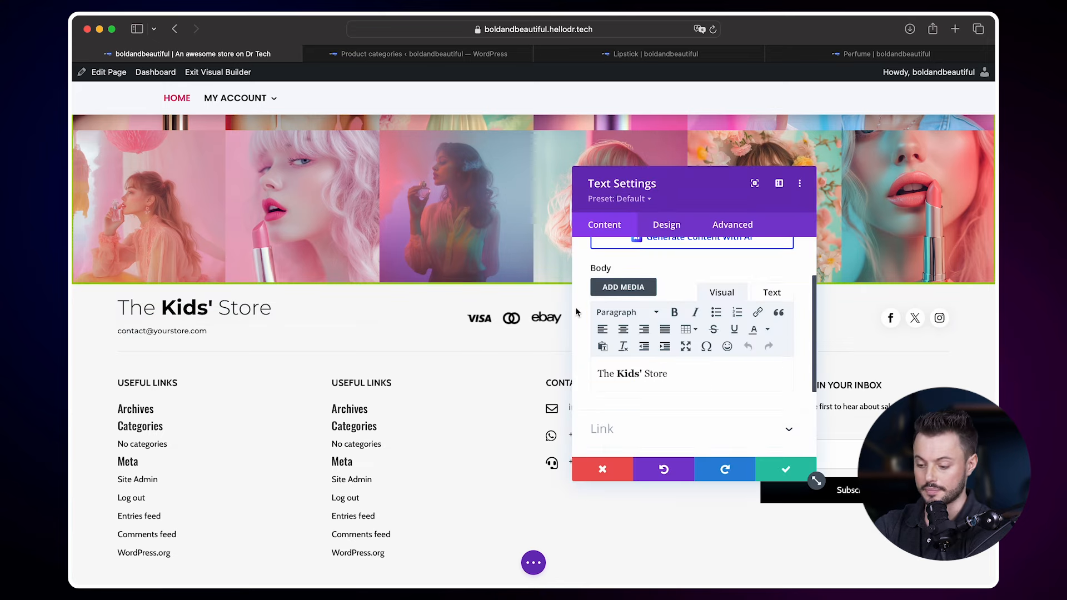
{"action": "double_click", "coordinate": [602, 339]}
{"action": "type", "text": "Bold & Beatifiul"}
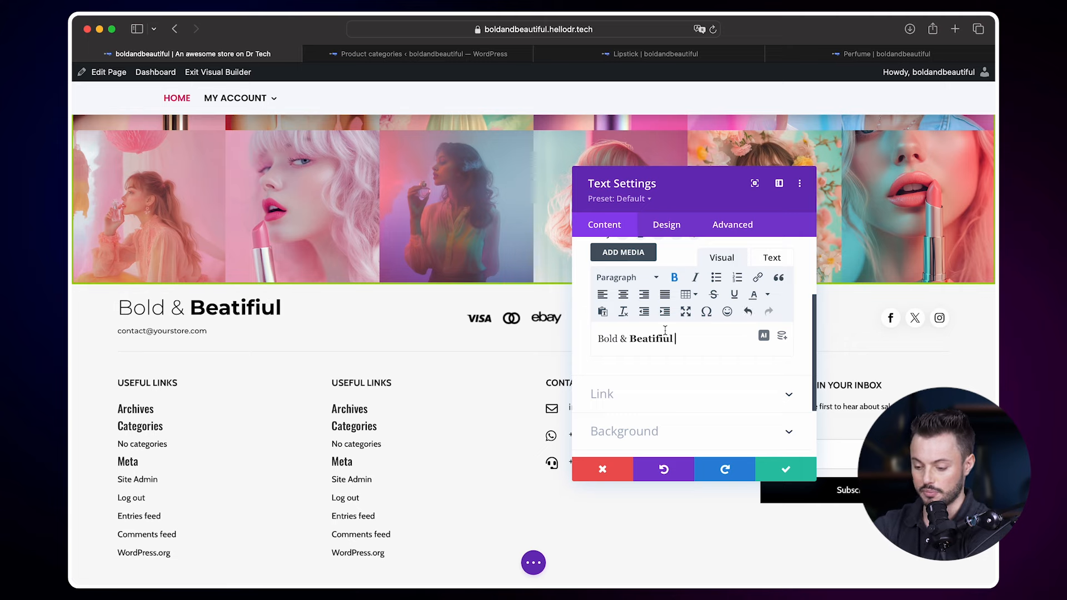
{"action": "left_click", "coordinate": [786, 469]}
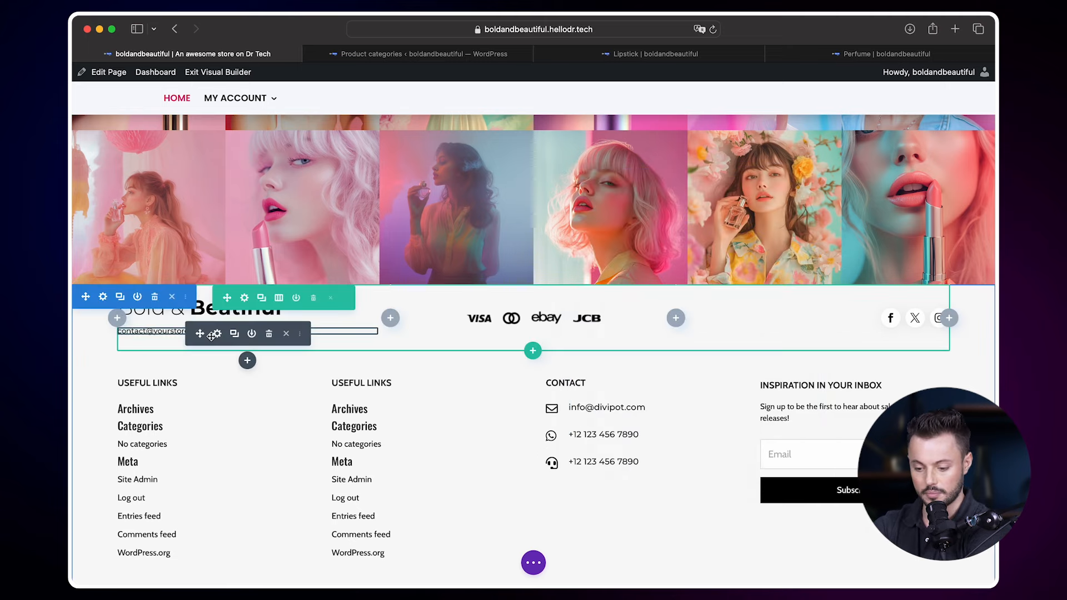
Replace the contact e-mail under the footer title with the store's own address and delete the payment logos module.
{"action": "left_click", "coordinate": [225, 340]}
{"action": "key", "text": "super+Tab"}
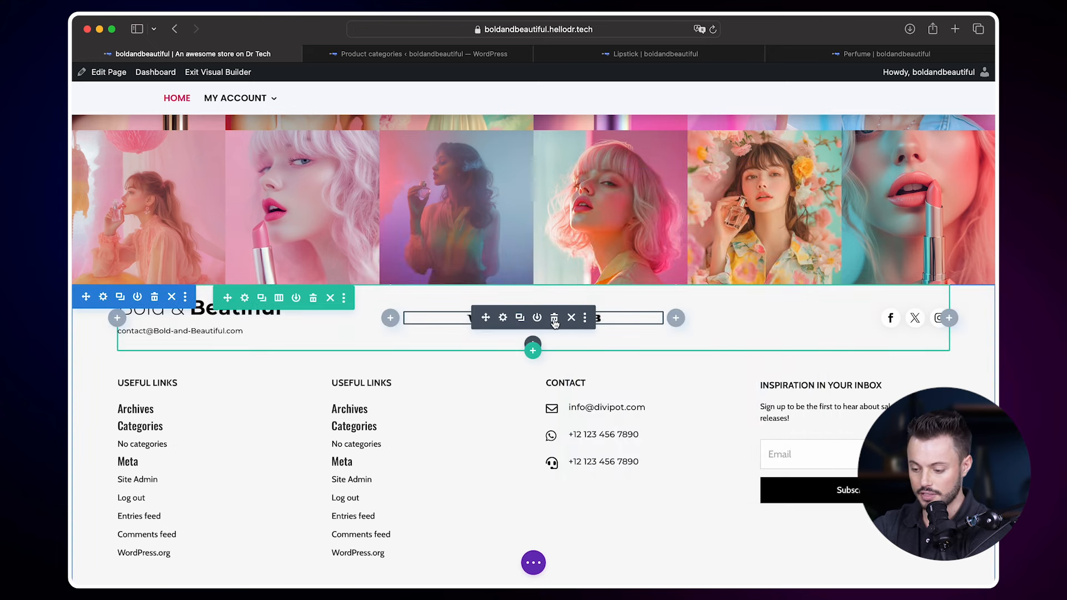
{"action": "left_click", "coordinate": [555, 320]}
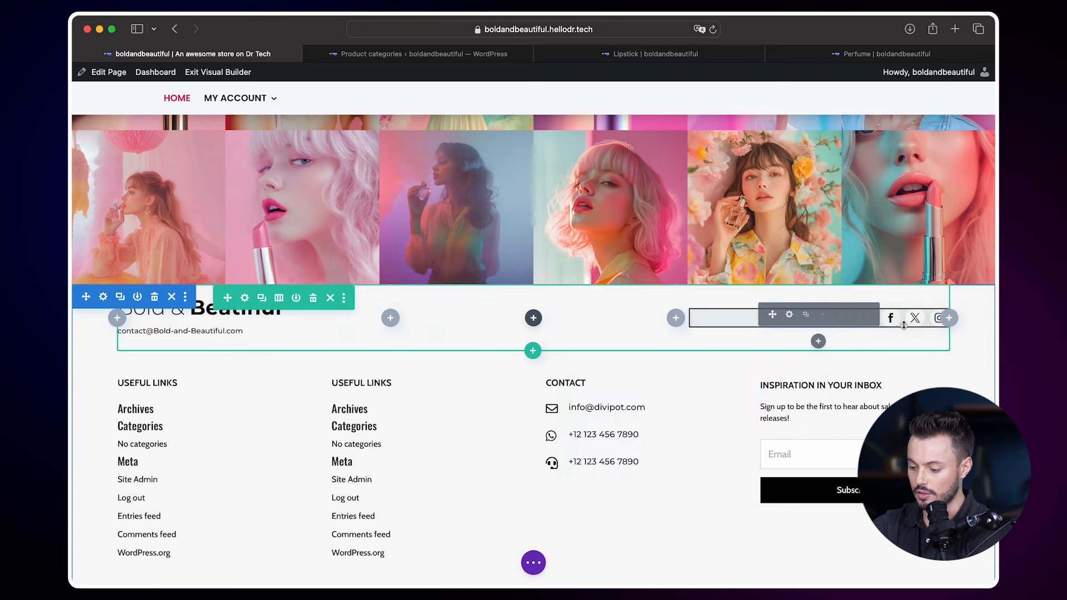
Check the network selection and account link URL of the Instagram entry in the footer's social media follow module.
{"action": "left_click", "coordinate": [789, 315]}
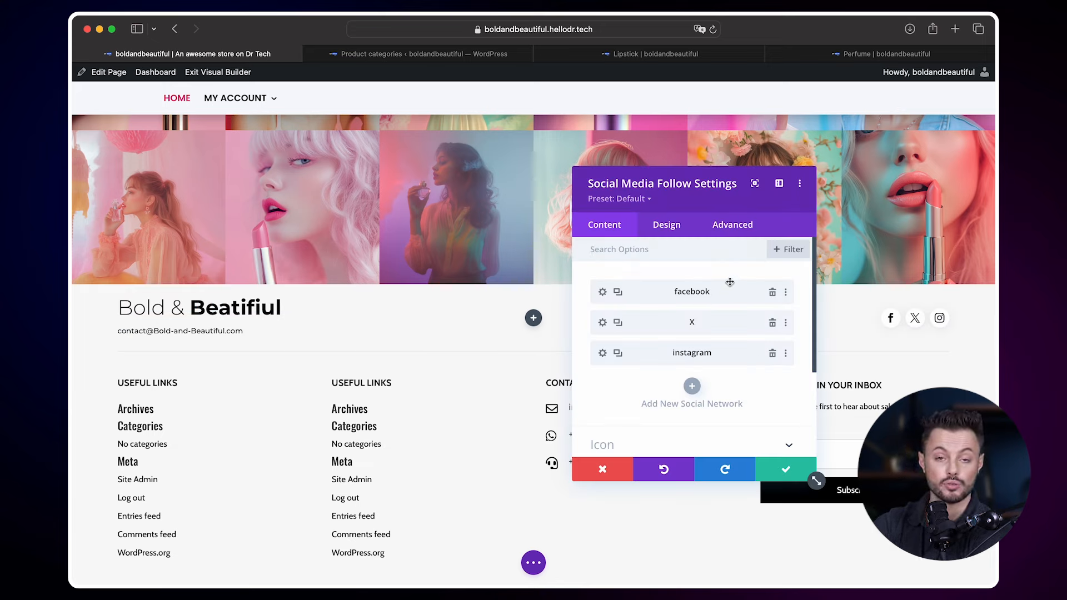
{"action": "left_click_drag", "start_coordinate": [692, 222], "coordinate": [556, 217]}
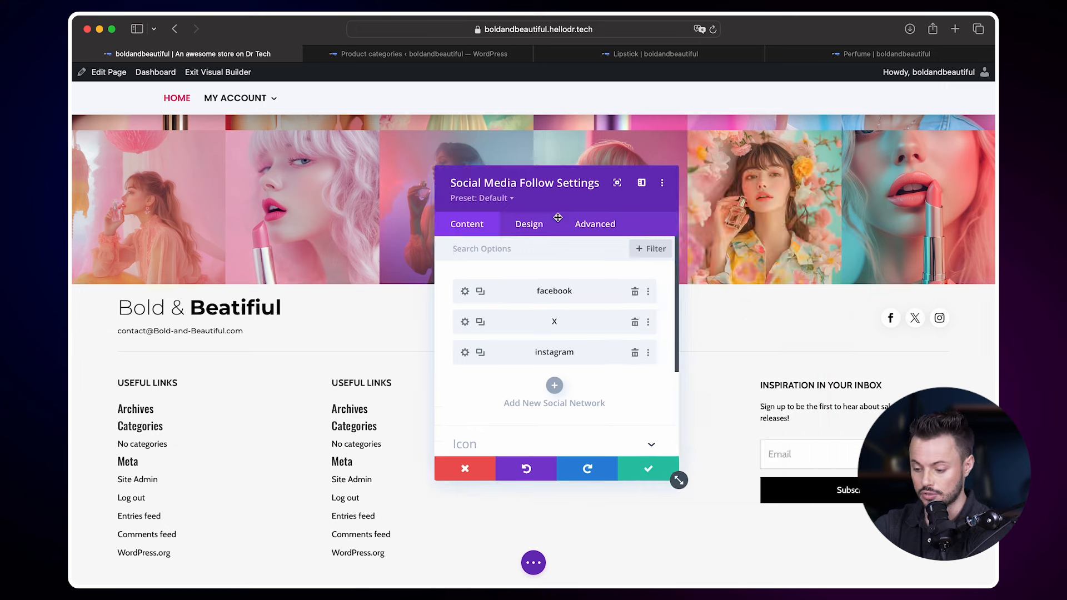
{"action": "left_click", "coordinate": [464, 352]}
{"action": "left_click", "coordinate": [482, 332]}
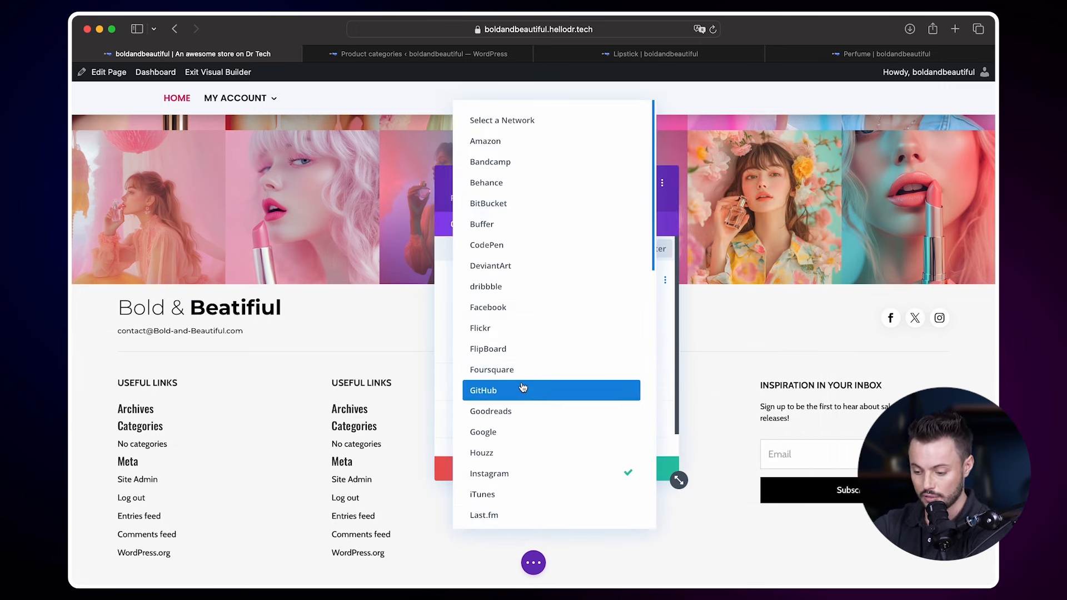
{"action": "left_click", "coordinate": [543, 475]}
{"action": "left_click", "coordinate": [500, 371]}
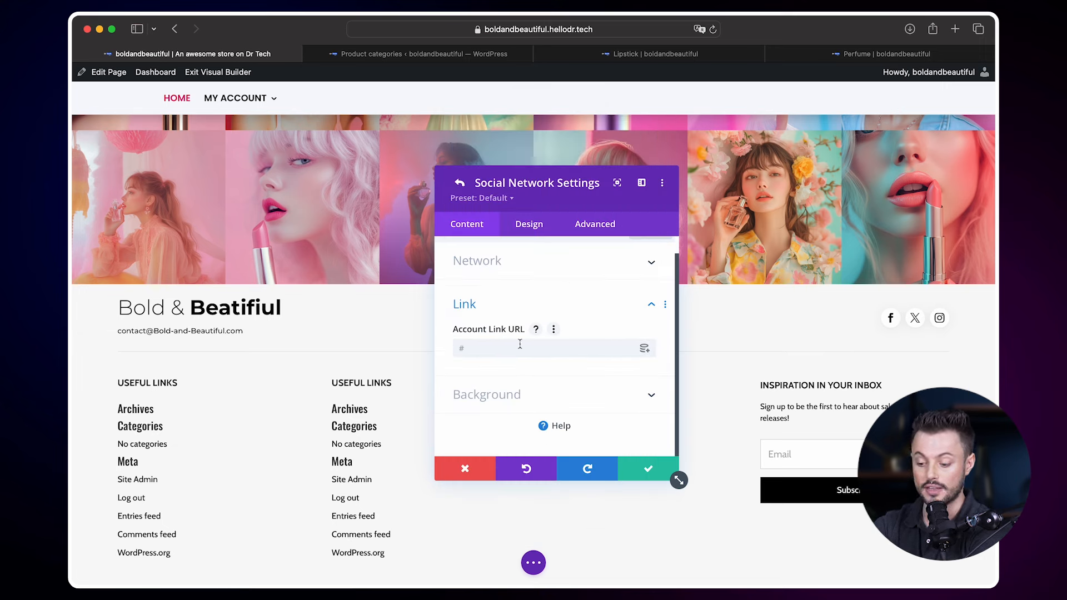
{"action": "left_click", "coordinate": [459, 183]}
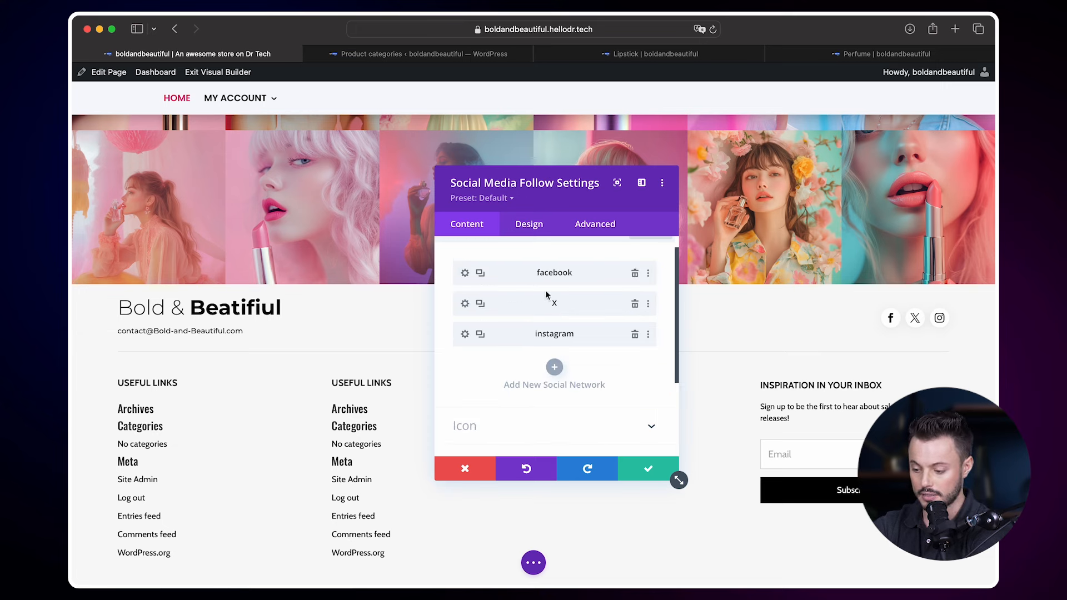
Remove the facebook and X entries from the footer's social media follow module and save it.
{"action": "left_click", "coordinate": [634, 273]}
{"action": "left_click", "coordinate": [634, 274]}
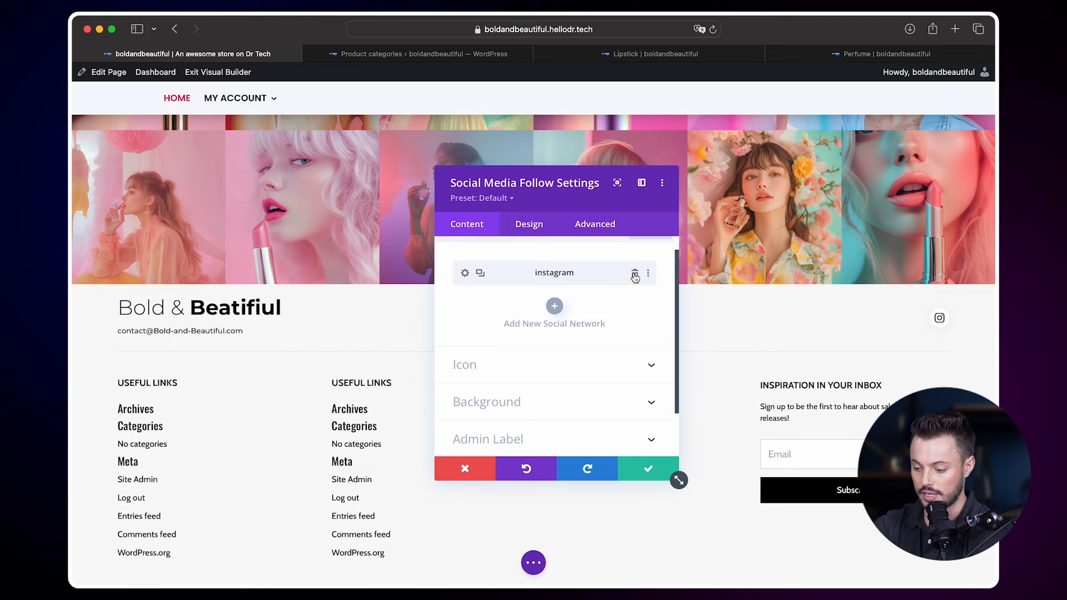
{"action": "left_click", "coordinate": [652, 472]}
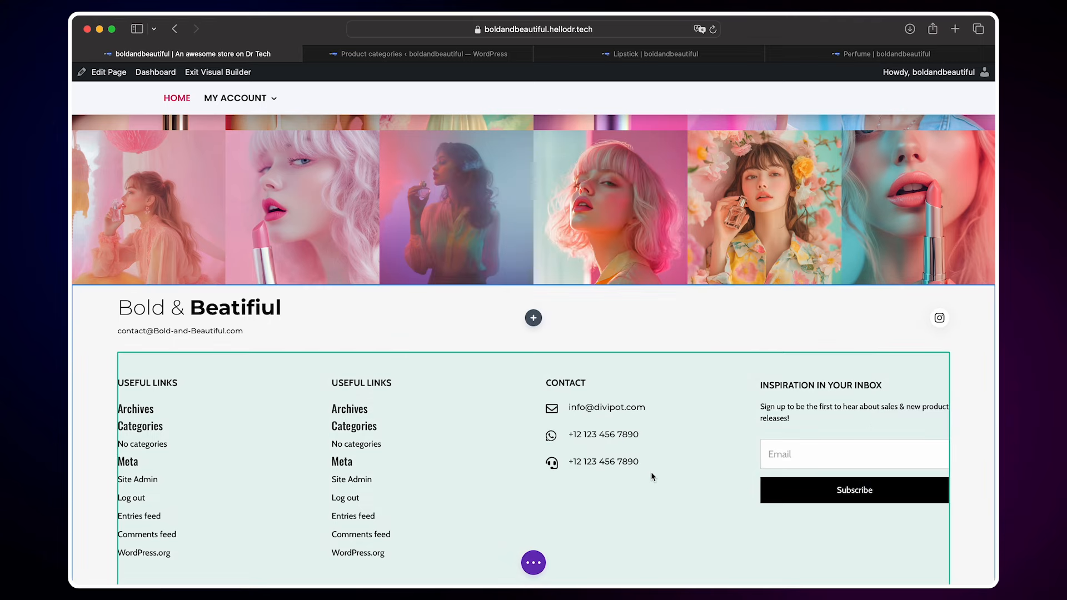
Delete the footer row's last column with the newsletter signup and save the row settings.
{"action": "scroll", "coordinate": [665, 460], "scroll_direction": "down", "scroll_amount": 2}
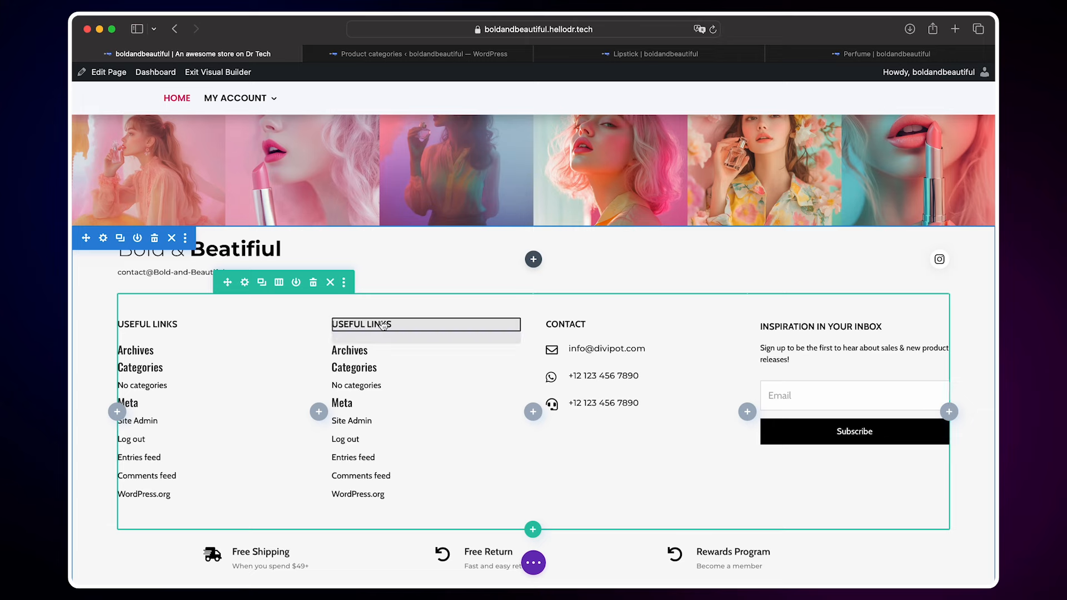
{"action": "left_click", "coordinate": [245, 282]}
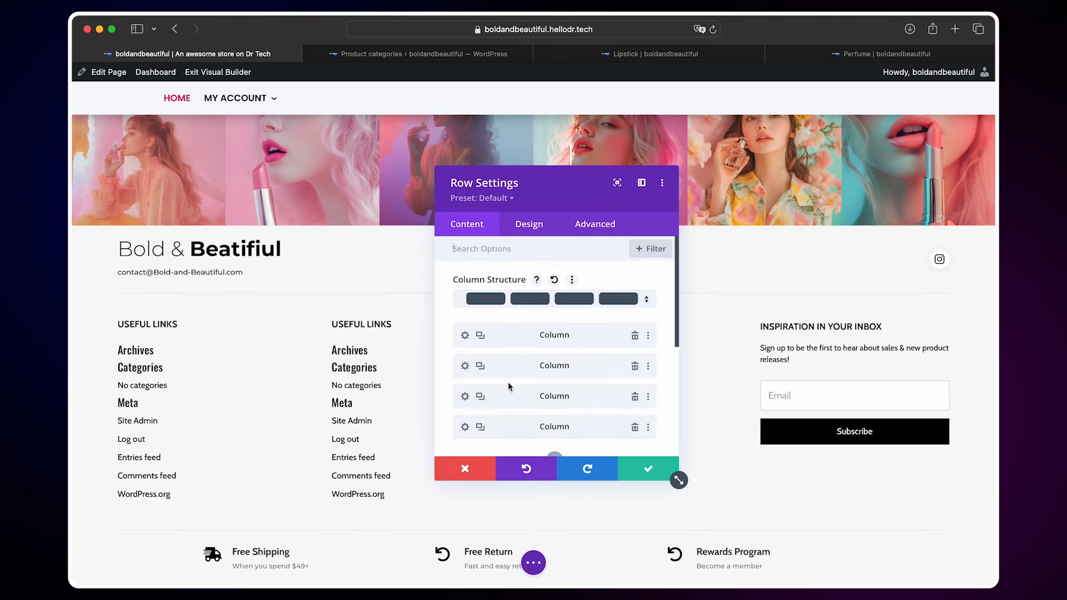
{"action": "left_click", "coordinate": [635, 428]}
{"action": "left_click", "coordinate": [644, 470]}
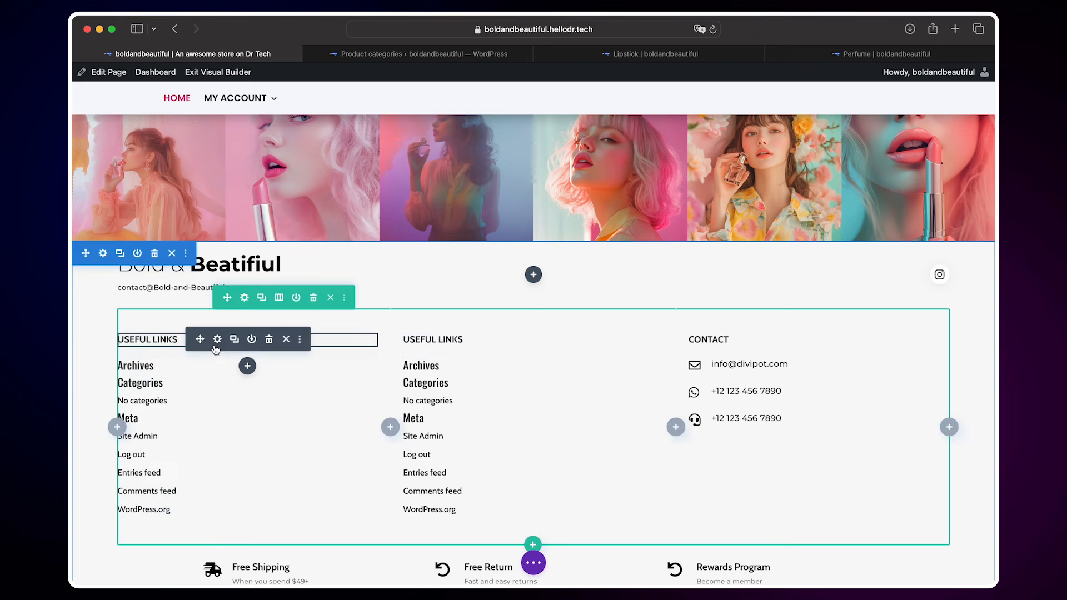
Change the heading of the footer's first links column to "Product Categories" and save the module.
{"action": "left_click", "coordinate": [217, 340]}
{"action": "left_click", "coordinate": [533, 394]}
{"action": "key", "text": "super+a"}
{"action": "type", "text": "Product Categories"}
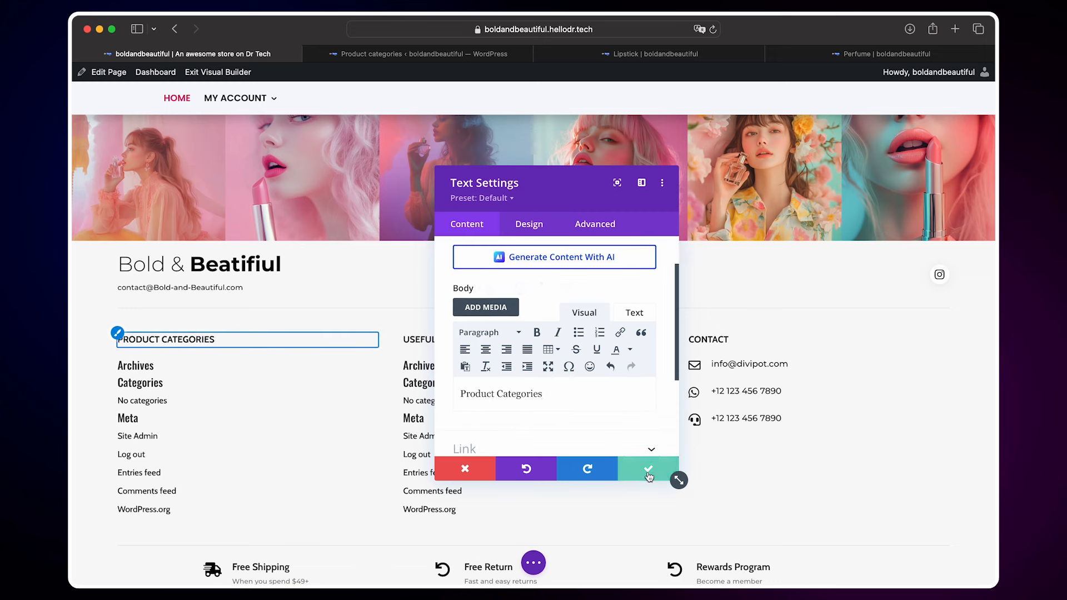
{"action": "left_click", "coordinate": [648, 471]}
Delete the sidebar widget module under the Product Categories heading and insert a Text module in its place.
{"action": "mouse_move", "coordinate": [248, 404]}
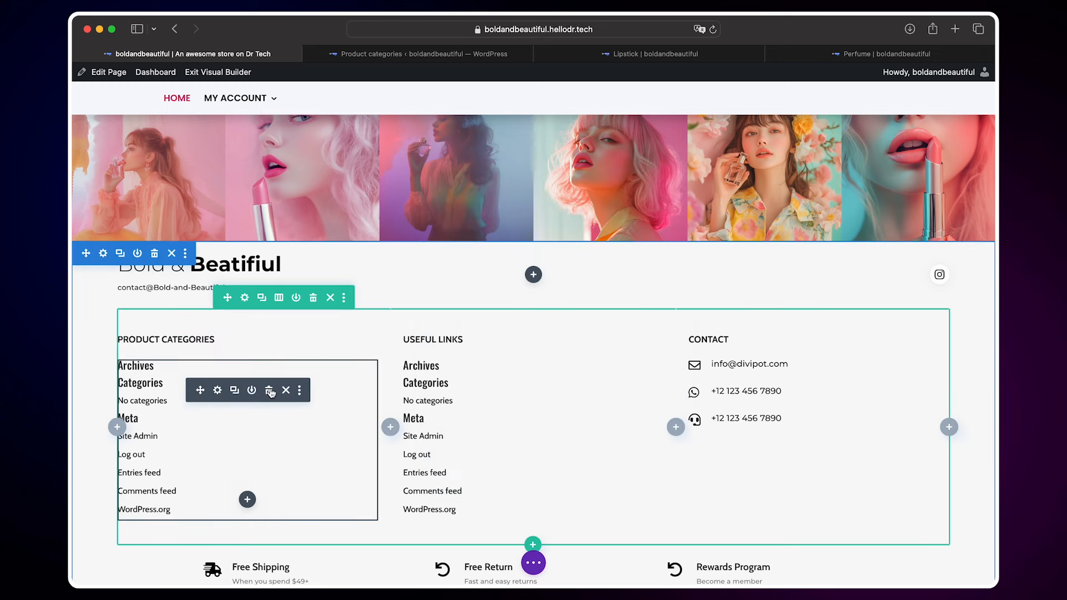
{"action": "left_click", "coordinate": [269, 391]}
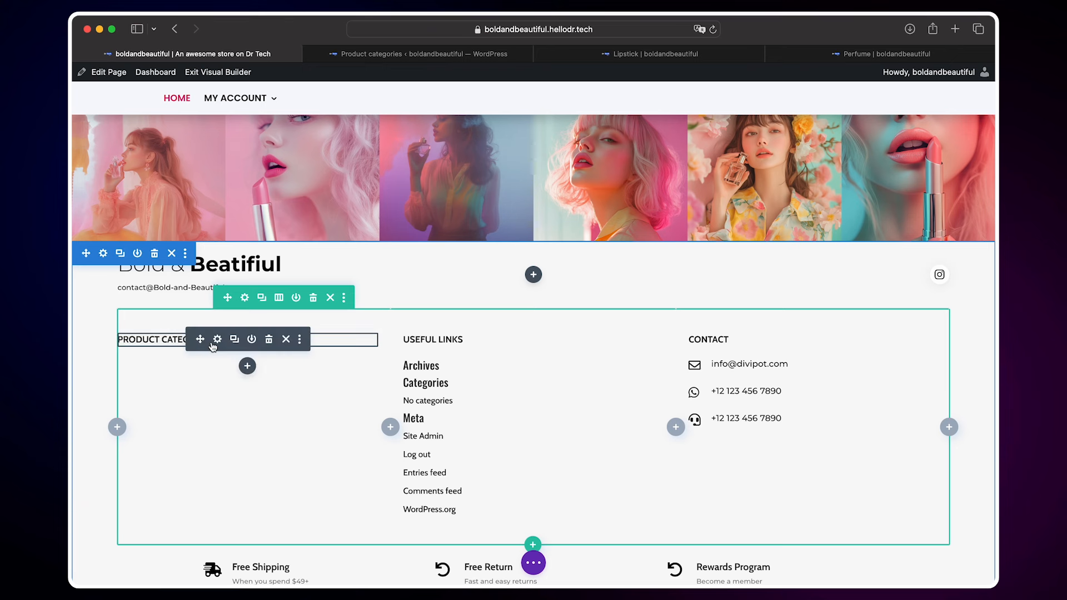
{"action": "left_click", "coordinate": [248, 367]}
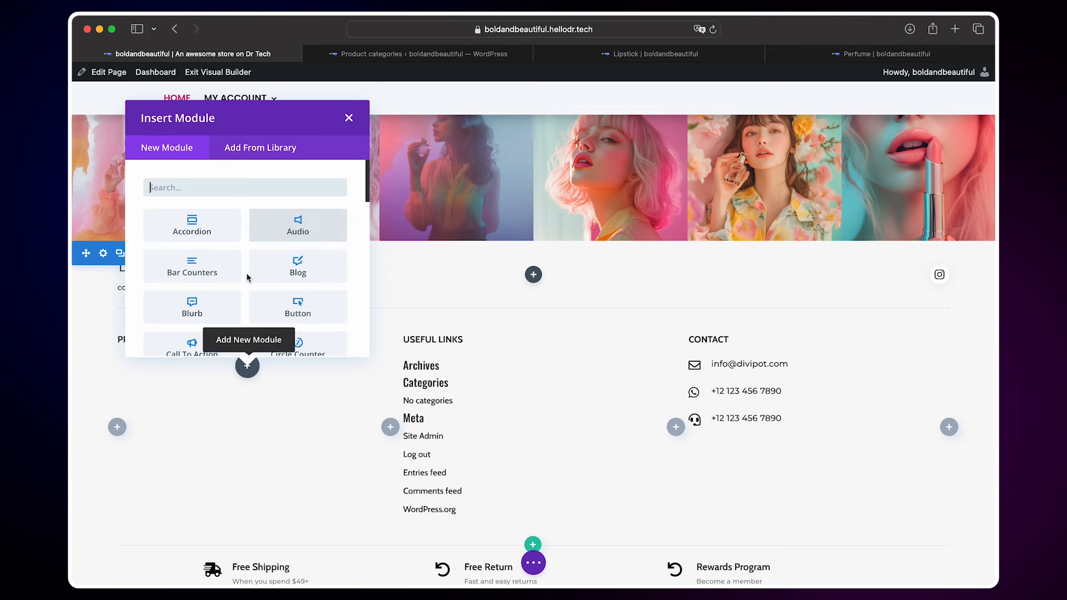
{"action": "scroll", "coordinate": [247, 278], "scroll_direction": "down", "scroll_amount": 5}
{"action": "scroll", "coordinate": [247, 277], "scroll_direction": "up", "scroll_amount": 5}
{"action": "type", "text": "text"}
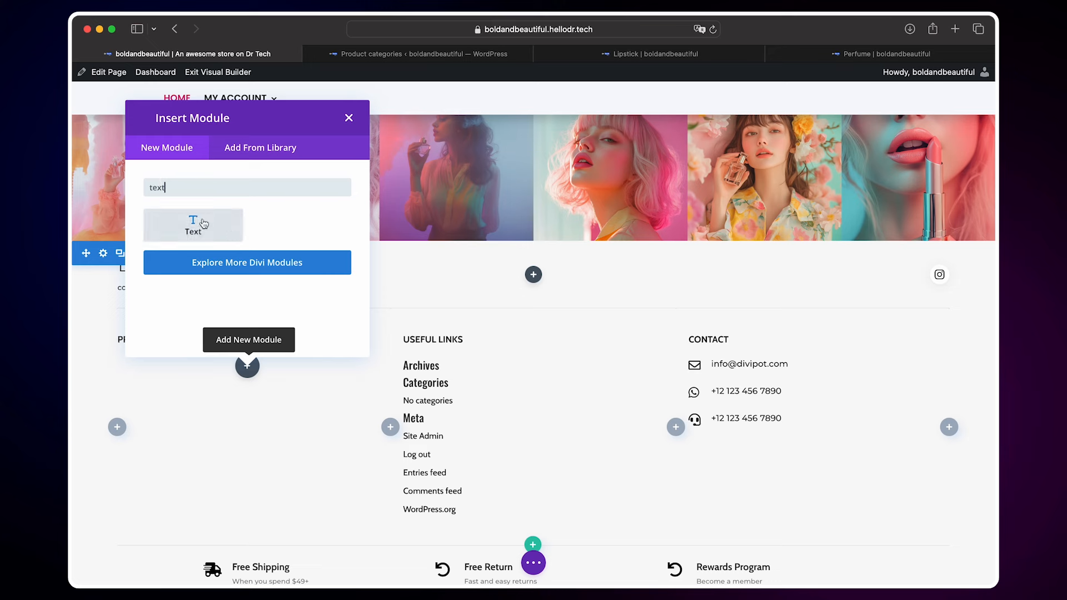
{"action": "left_click", "coordinate": [187, 232]}
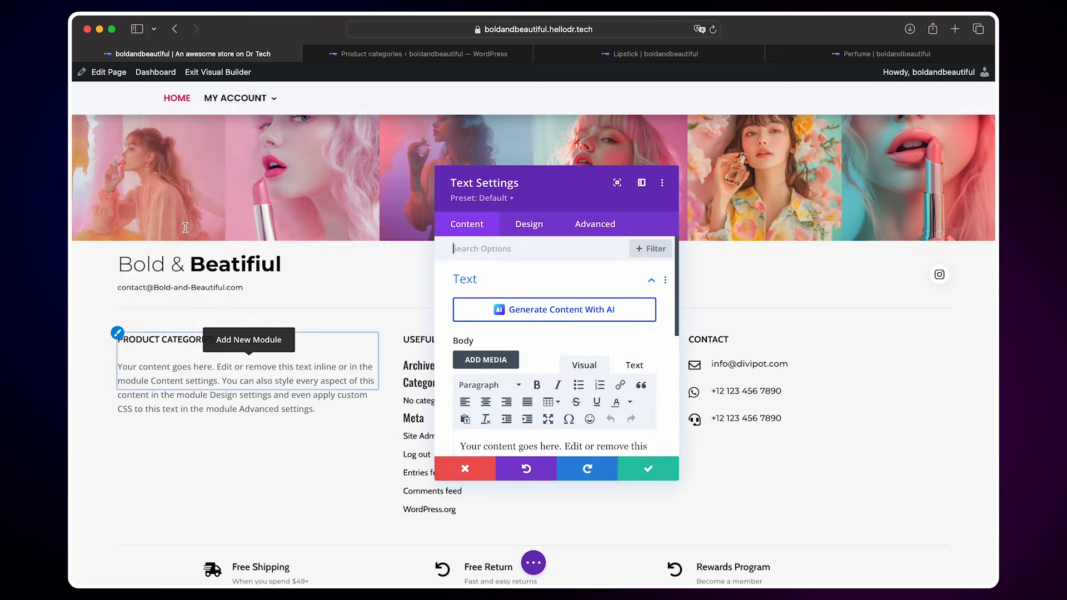
Replace the placeholder body text with a bulleted list of "Lipsticks" and "Perfumes".
{"action": "triple_click", "coordinate": [557, 392]}
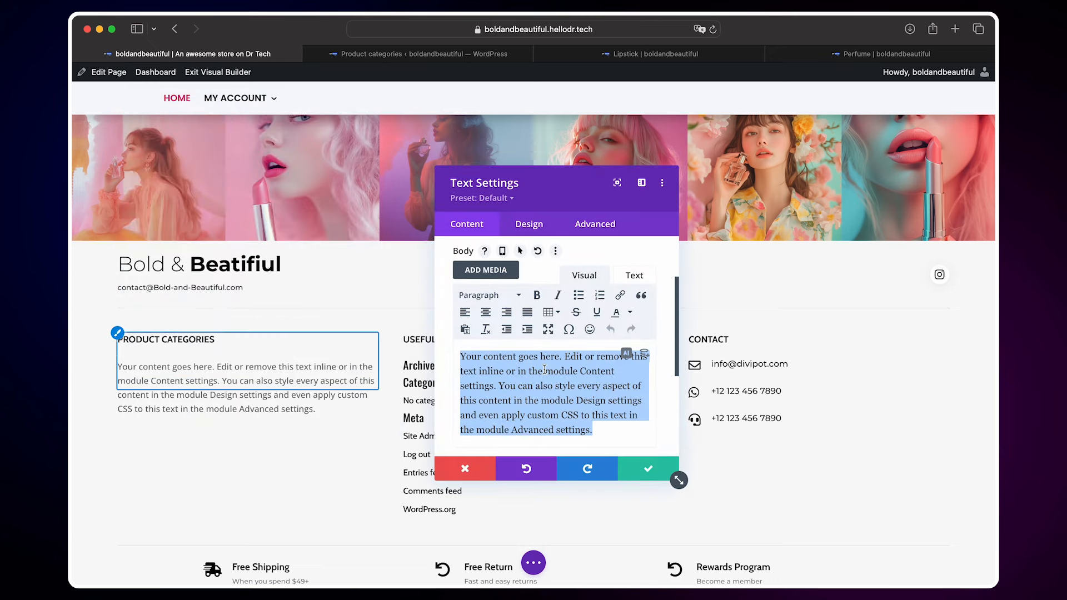
{"action": "key", "text": "BackSpace"}
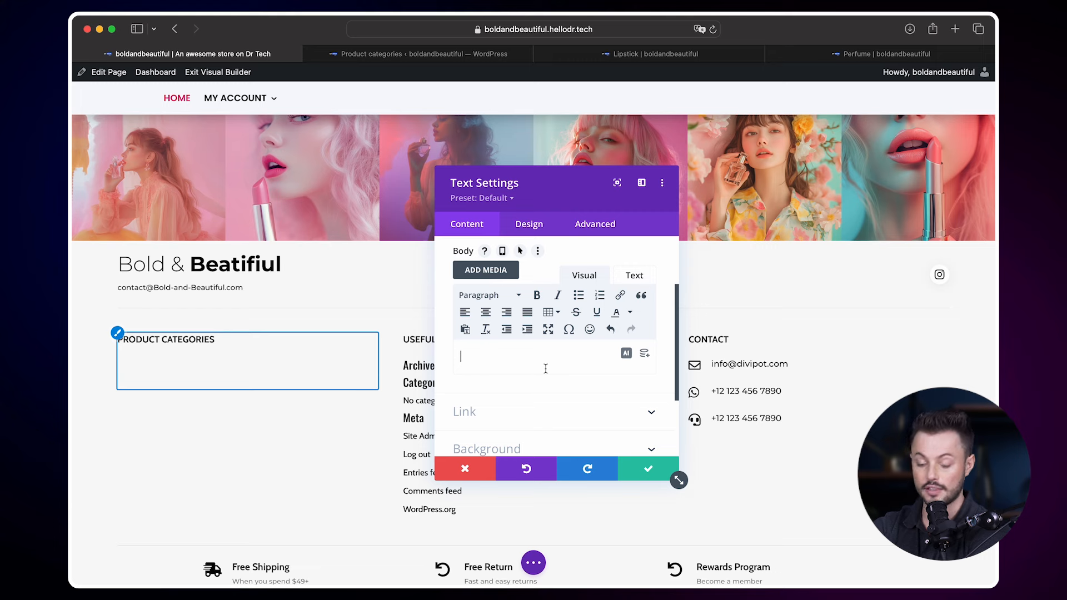
{"action": "left_click", "coordinate": [579, 295]}
{"action": "type", "text": "L"}
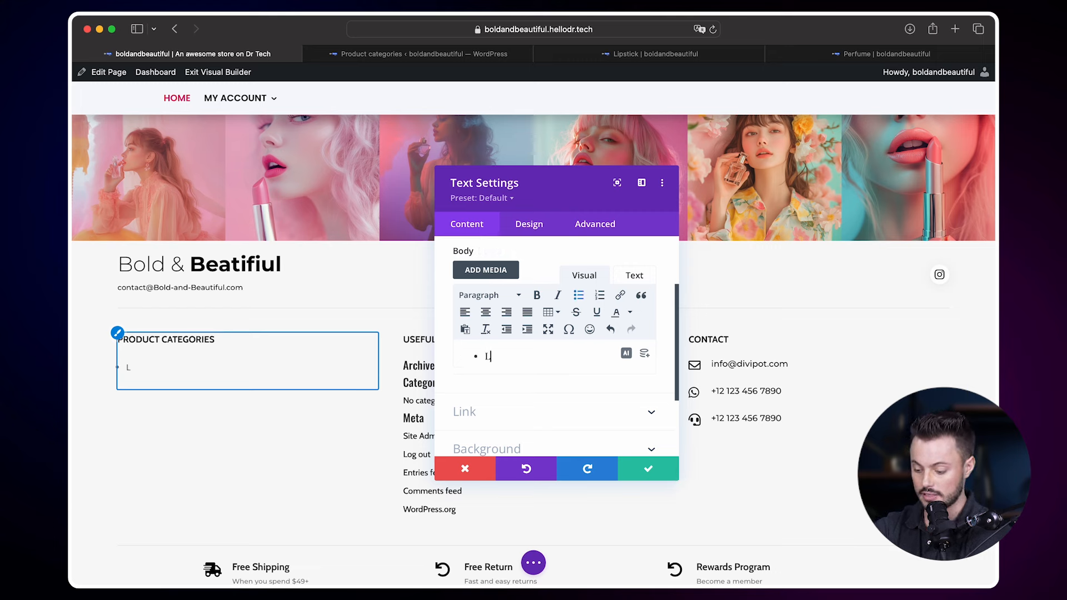
{"action": "type", "text": "ipsticks"}
{"action": "key", "text": "Return"}
{"action": "type", "text": "Perfumes"}
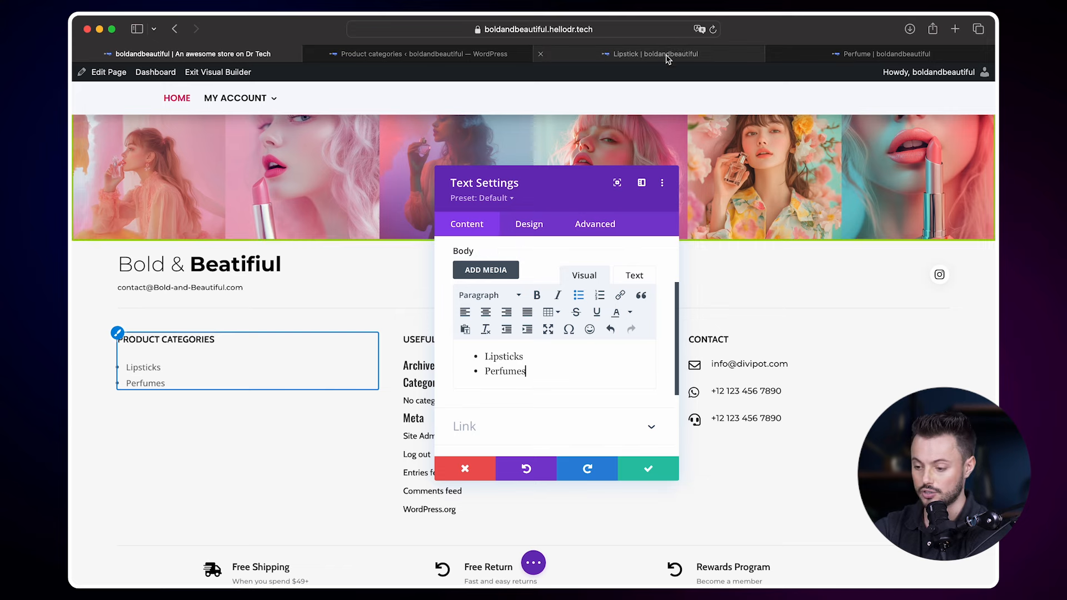
Copy the Lipstick category page's address and link the "Lipsticks" list item to that product-category/lipstick/ URL.
{"action": "left_click", "coordinate": [686, 56]}
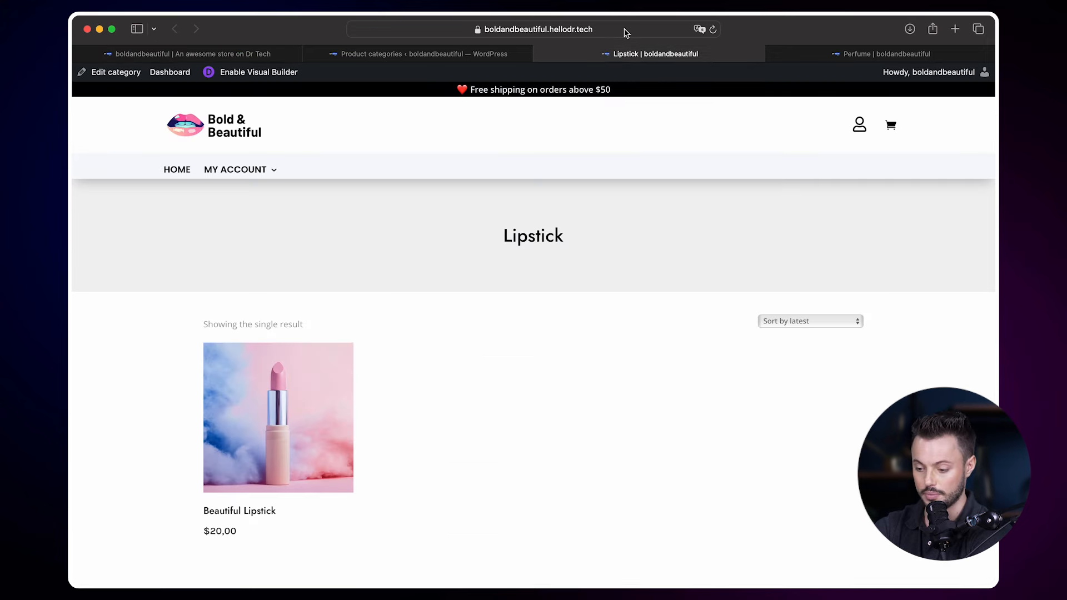
{"action": "left_click", "coordinate": [624, 29]}
{"action": "key", "text": "super+c"}
{"action": "left_click", "coordinate": [263, 217]}
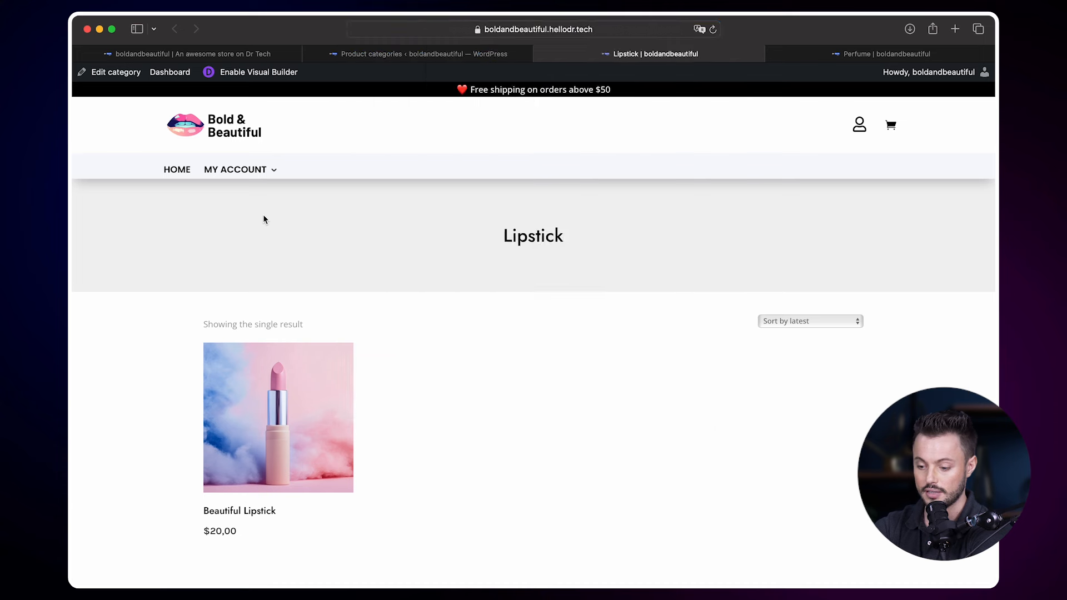
{"action": "left_click", "coordinate": [286, 54]}
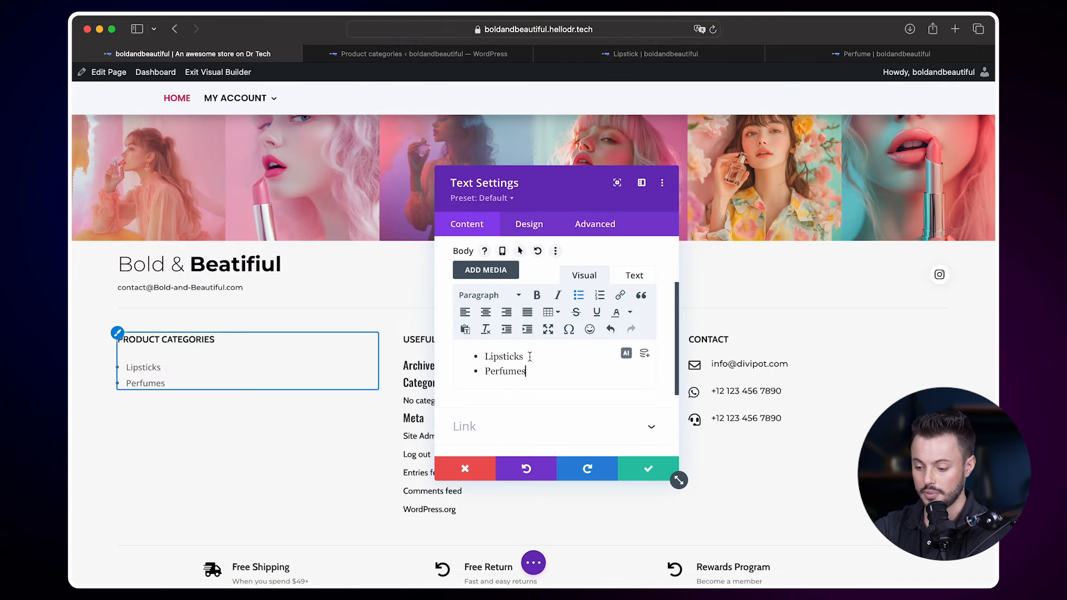
{"action": "left_click_drag", "start_coordinate": [530, 356], "coordinate": [485, 354]}
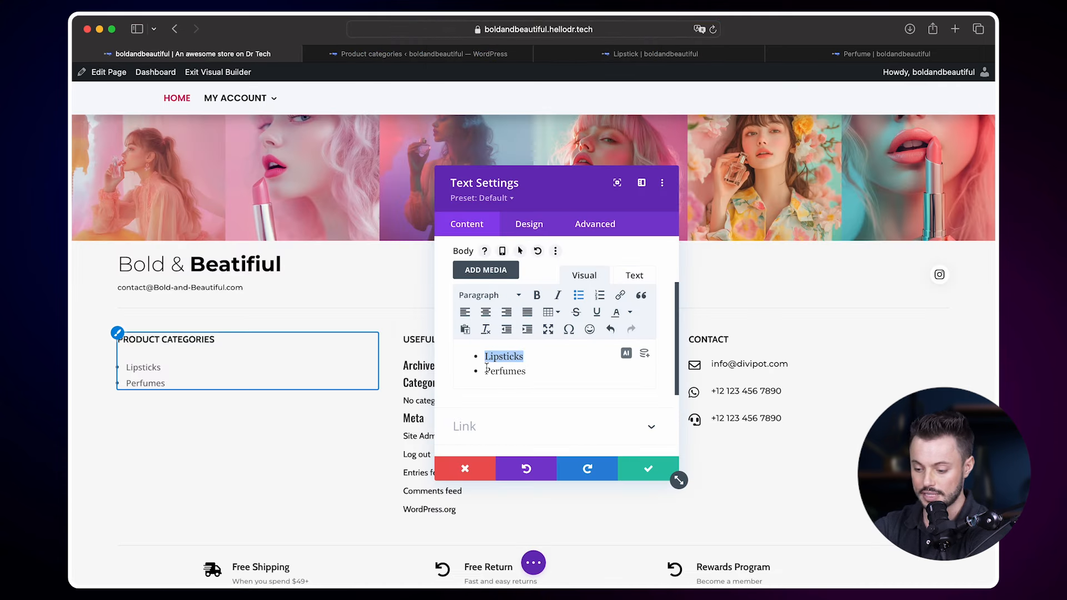
{"action": "left_click", "coordinate": [619, 297]}
{"action": "left_click", "coordinate": [491, 285]}
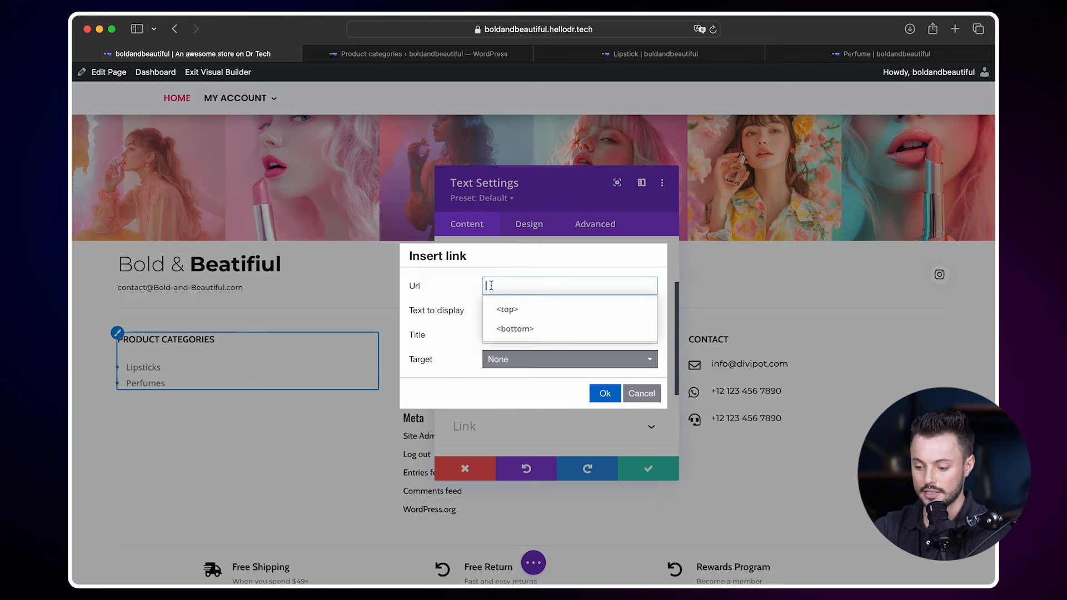
{"action": "key", "text": "super+v"}
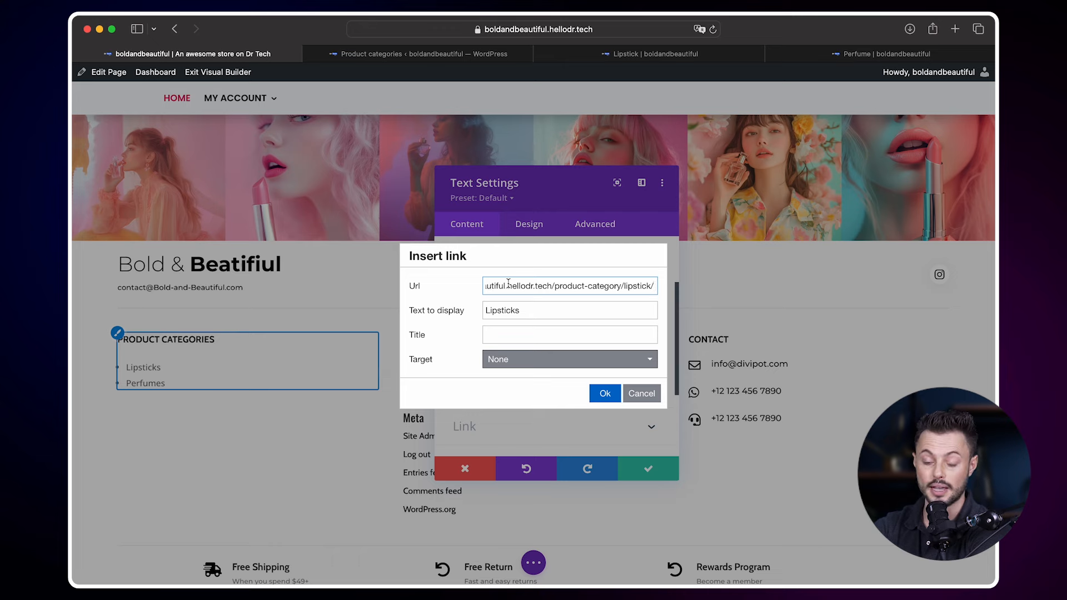
{"action": "left_click", "coordinate": [605, 393]}
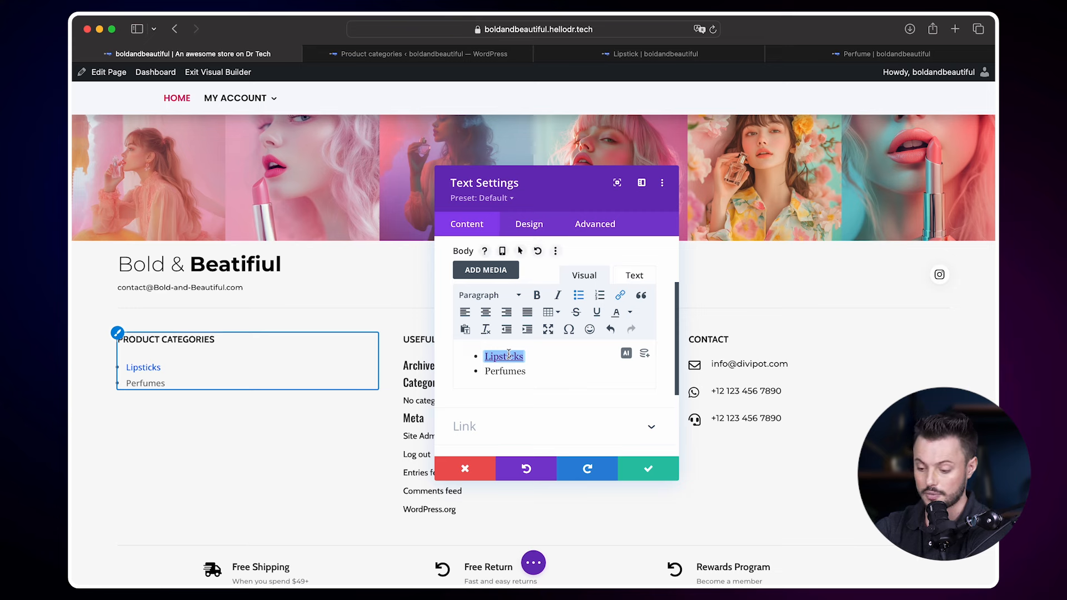
Copy the Perfume category page's address and link the "Perfumes" list item to that product-category/perfume/ URL.
{"action": "left_click", "coordinate": [881, 54]}
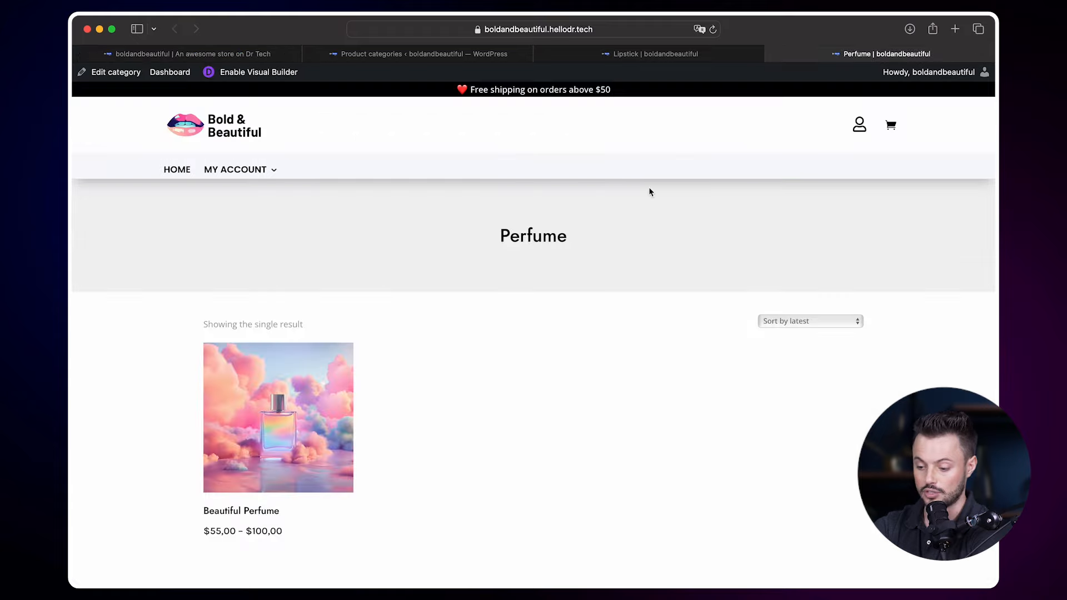
{"action": "left_click", "coordinate": [615, 26]}
{"action": "key", "text": "super+c"}
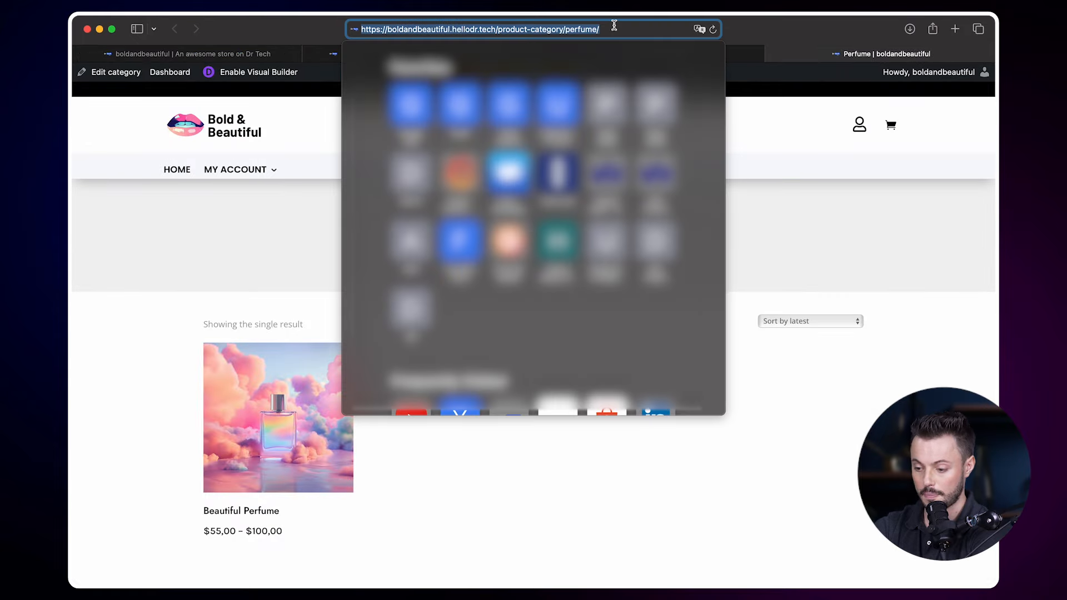
{"action": "left_click", "coordinate": [237, 56]}
{"action": "left_click_drag", "start_coordinate": [527, 371], "coordinate": [484, 369]}
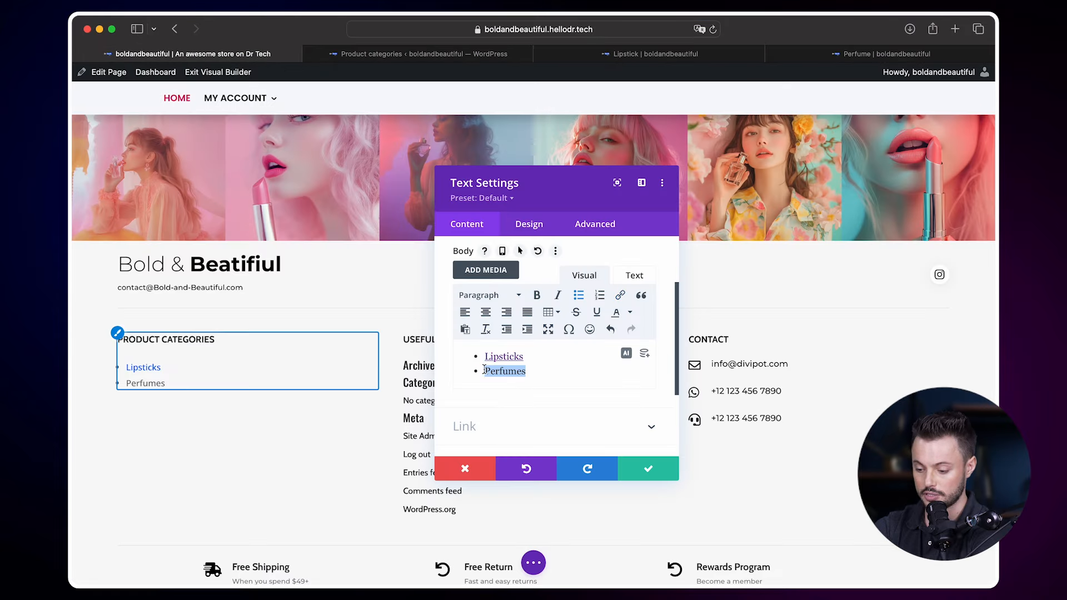
{"action": "left_click", "coordinate": [620, 295]}
{"action": "key", "text": "super+v"}
{"action": "left_click", "coordinate": [605, 394]}
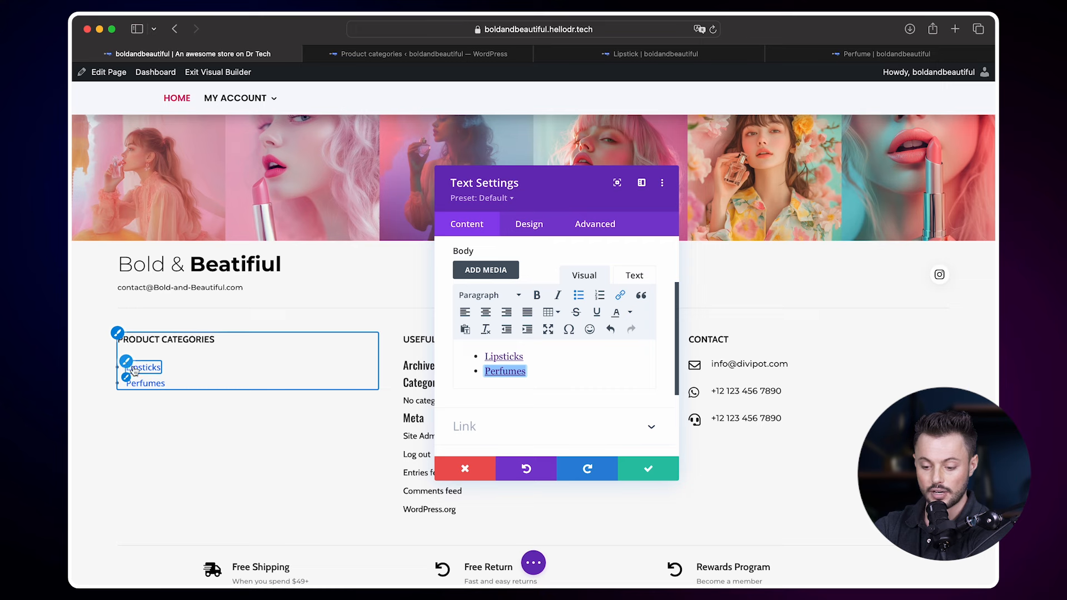
Set the link text color of the product categories list to black and save the module.
{"action": "left_click", "coordinate": [529, 224]}
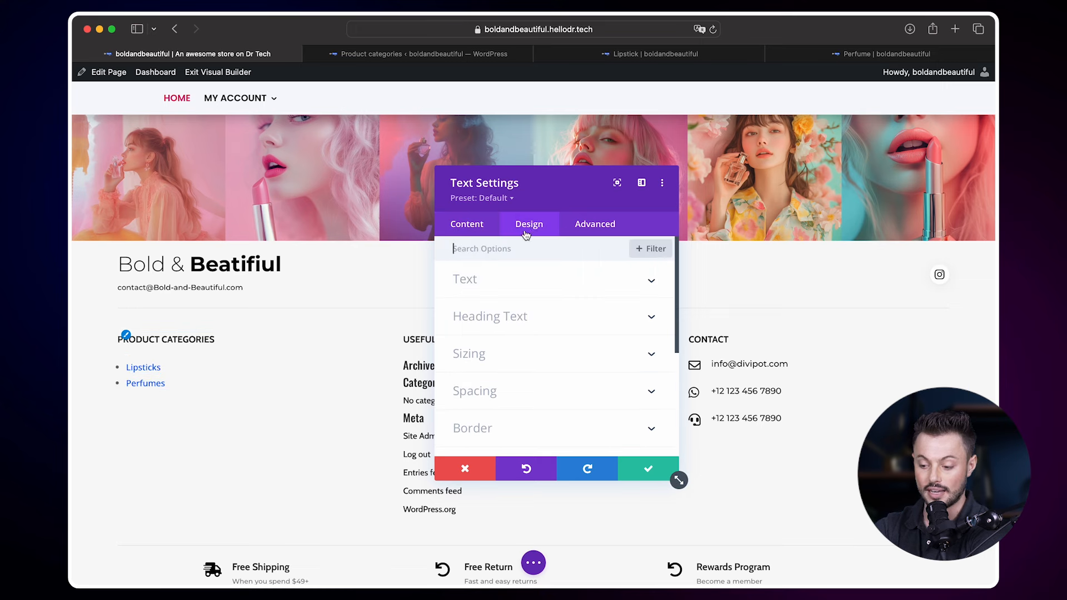
{"action": "left_click", "coordinate": [492, 281]}
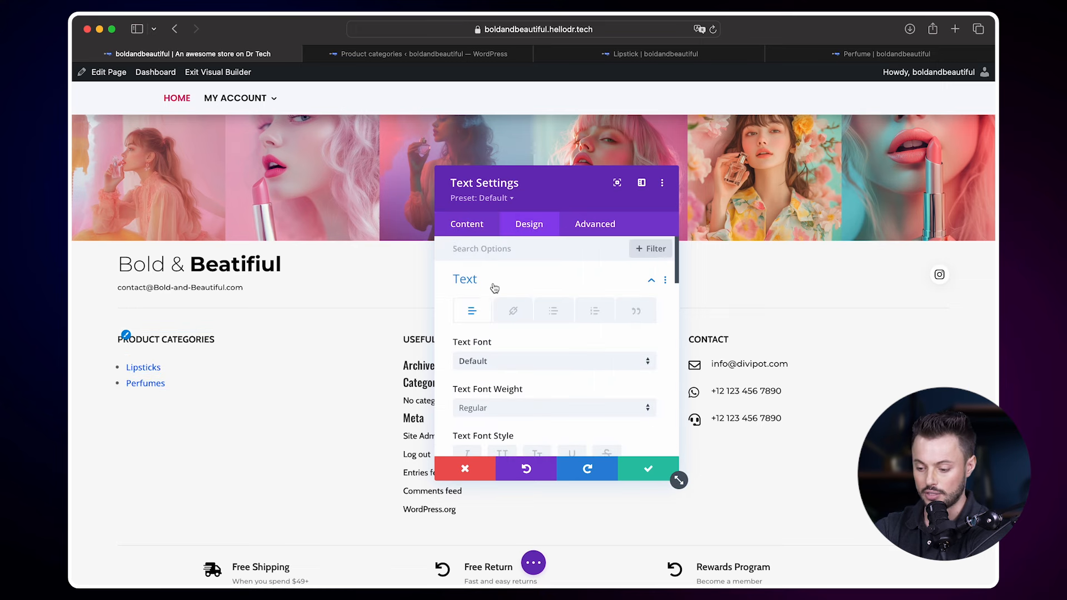
{"action": "left_click", "coordinate": [513, 318]}
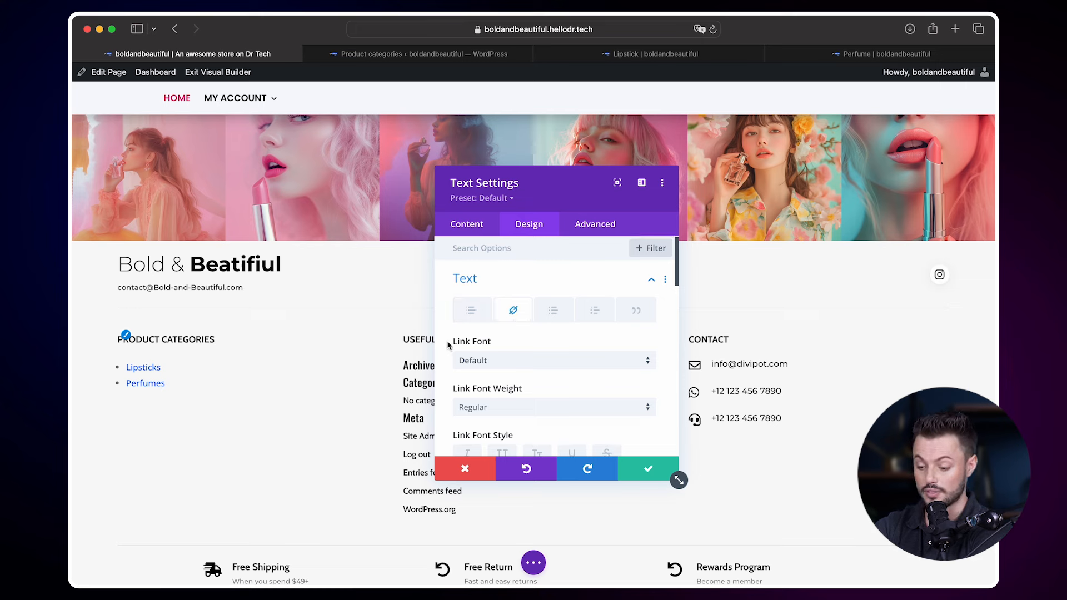
{"action": "scroll", "coordinate": [447, 345], "scroll_direction": "down", "scroll_amount": 5}
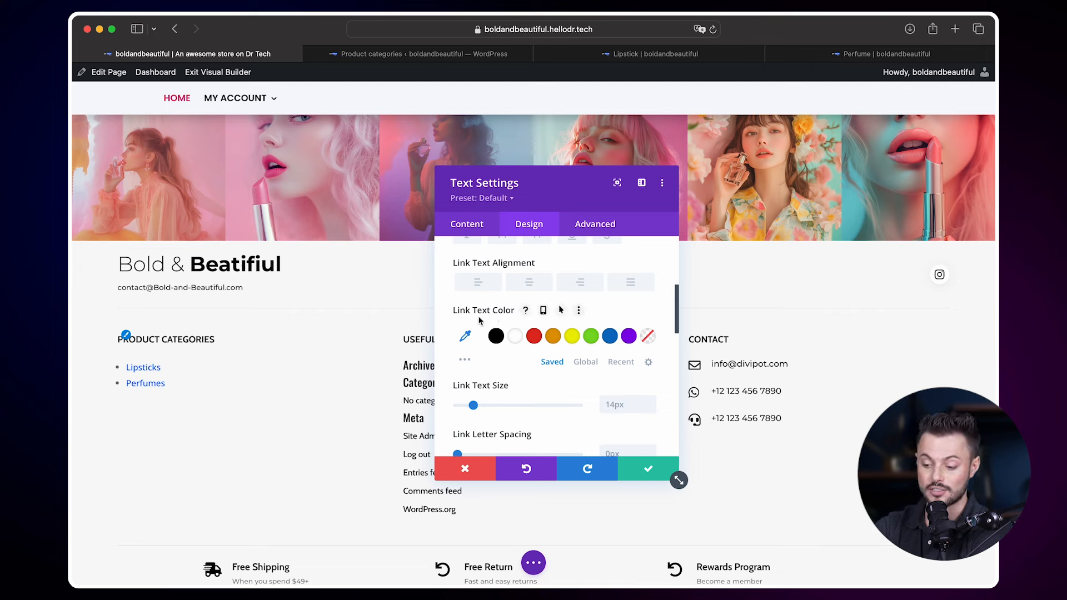
{"action": "left_click", "coordinate": [497, 337]}
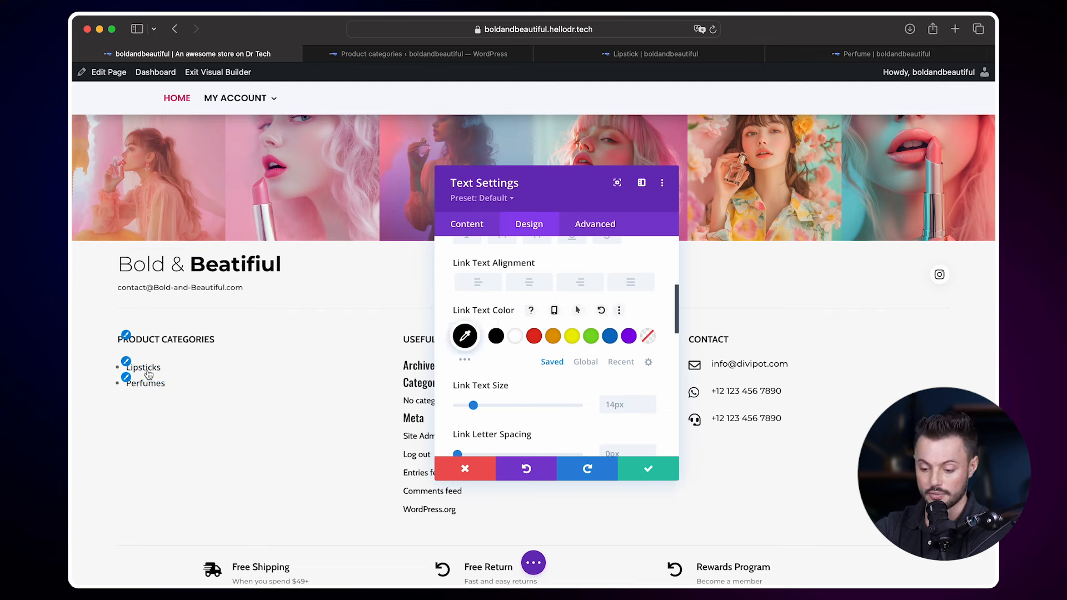
{"action": "left_click", "coordinate": [652, 472]}
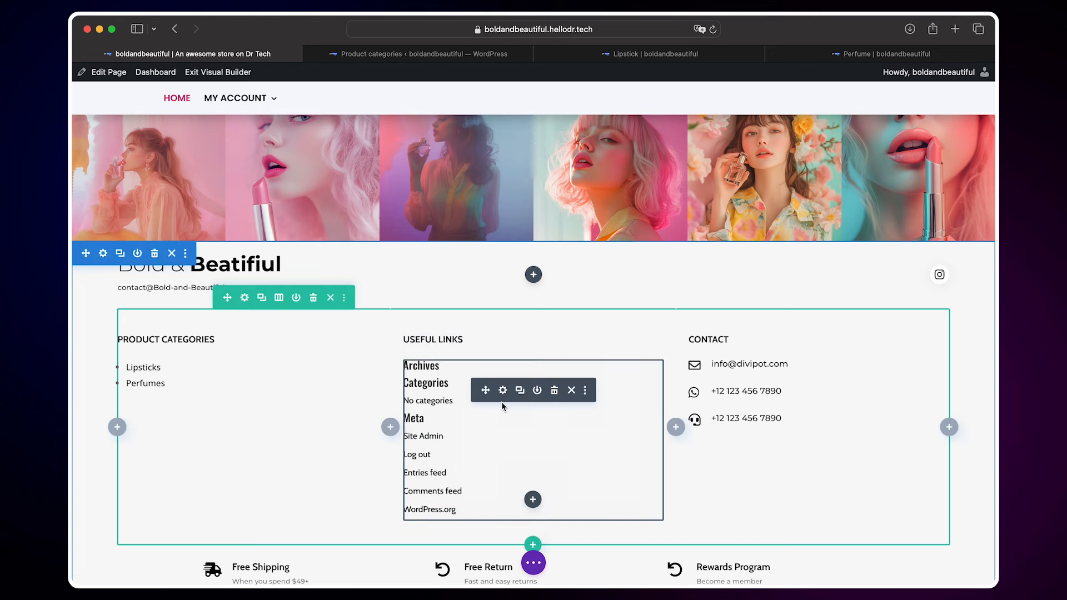
Delete the sidebar widget module under the Useful Links heading and insert a Text module in its place.
{"action": "left_click", "coordinate": [552, 390]}
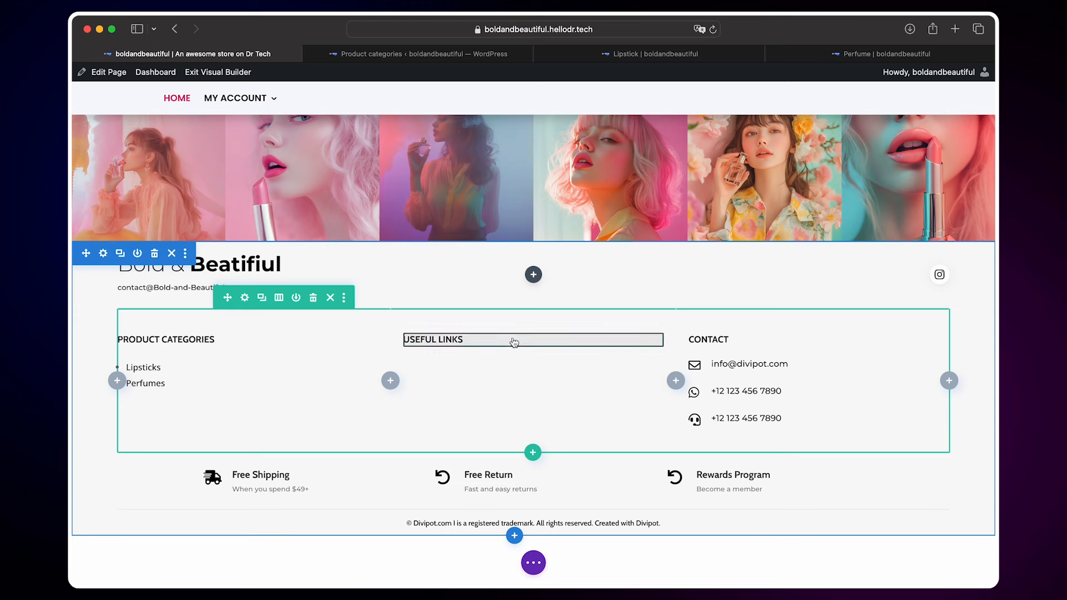
{"action": "left_click", "coordinate": [532, 366]}
{"action": "type", "text": "text"}
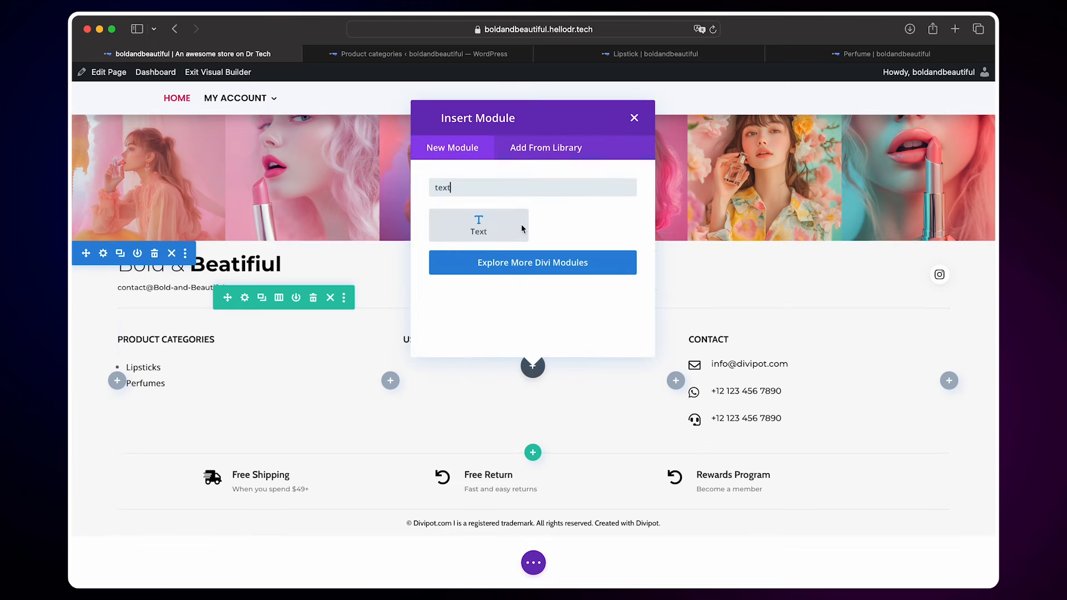
{"action": "left_click", "coordinate": [506, 225]}
{"action": "left_click_drag", "start_coordinate": [561, 203], "coordinate": [733, 203]}
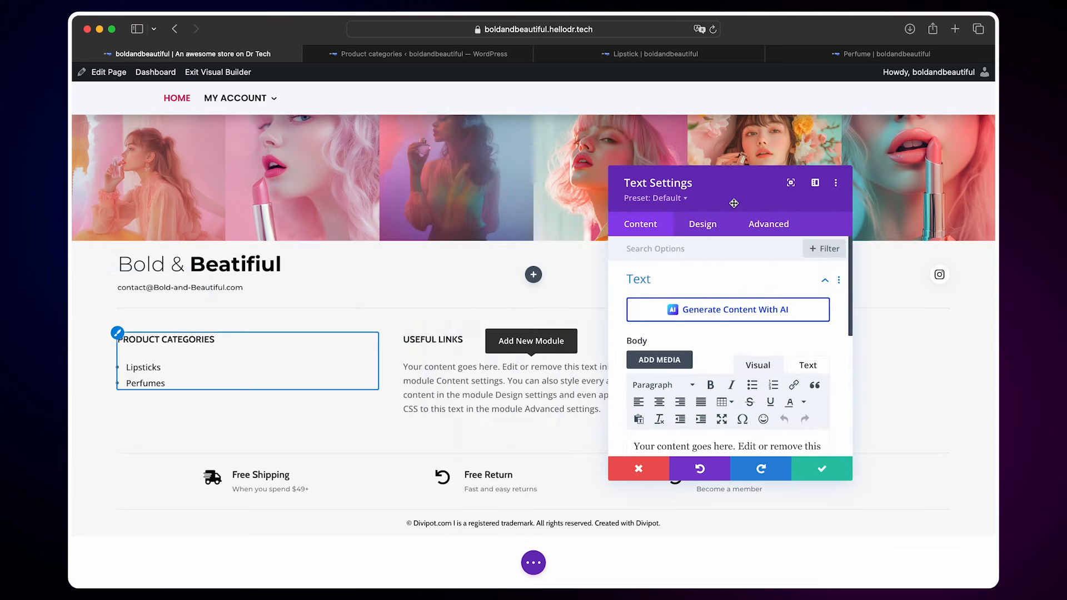
{"action": "scroll", "coordinate": [689, 411], "scroll_direction": "down", "scroll_amount": 3}
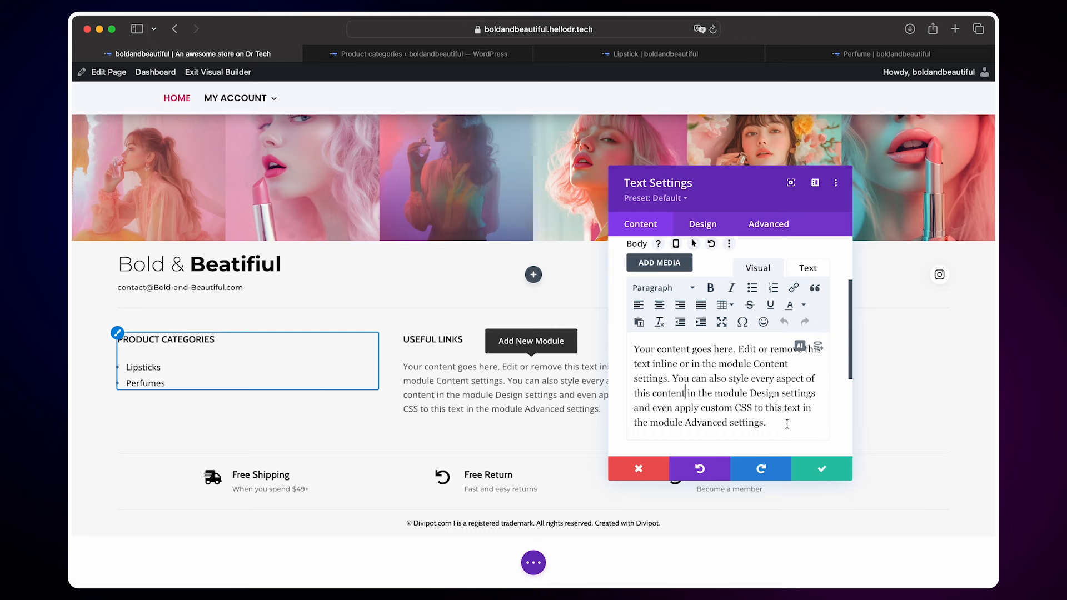
Switch to the WordPress dashboard and open the list of the store's pages.
{"action": "left_click", "coordinate": [416, 55]}
{"action": "mouse_move", "coordinate": [127, 246]}
{"action": "left_click", "coordinate": [189, 250]}
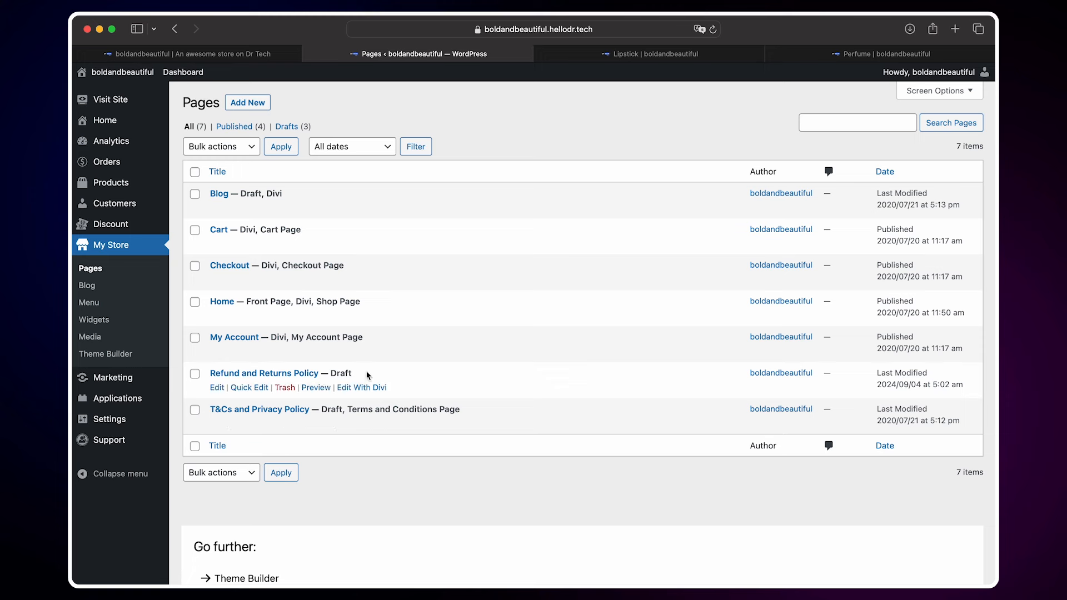
Open the Refund and Returns Policy draft page and review its text from the overview through the shipping returns section.
{"action": "left_click", "coordinate": [304, 373]}
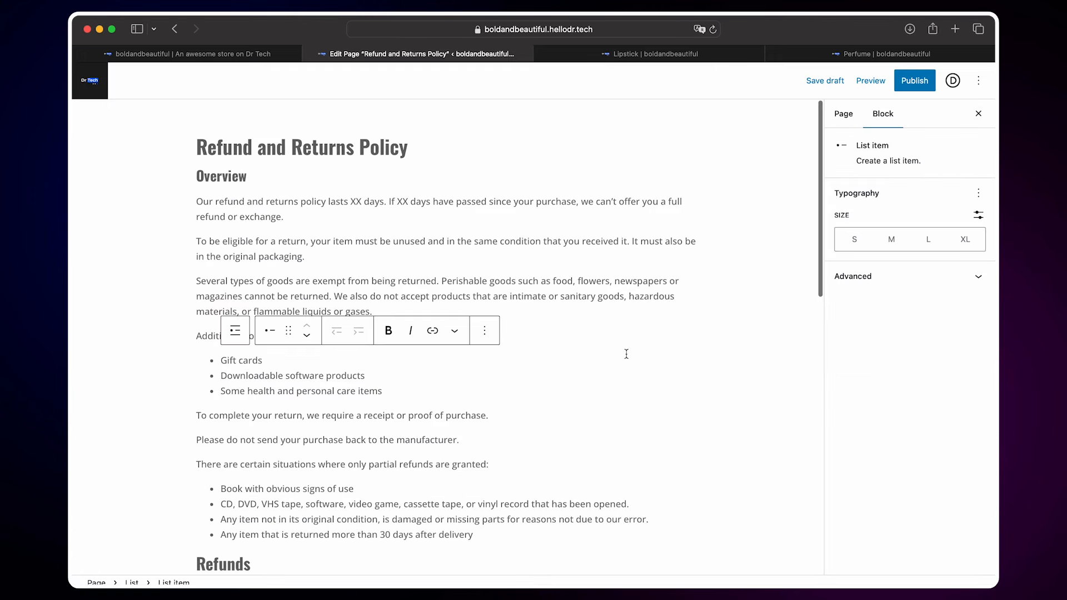
{"action": "left_click", "coordinate": [800, 293]}
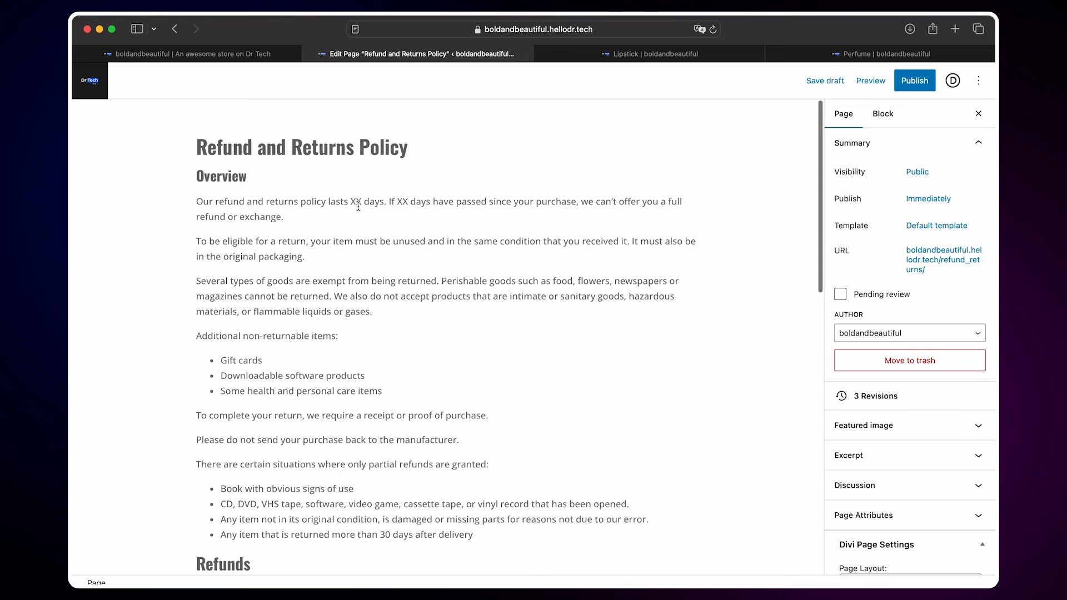
{"action": "scroll", "coordinate": [378, 278], "scroll_direction": "down", "scroll_amount": 6}
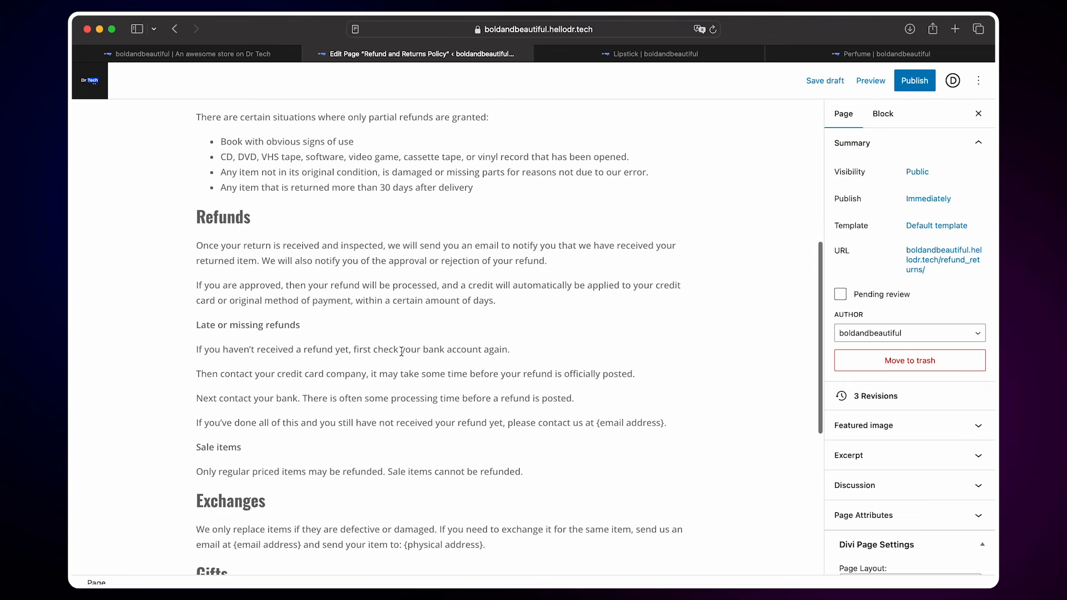
{"action": "scroll", "coordinate": [401, 351], "scroll_direction": "down", "scroll_amount": 3}
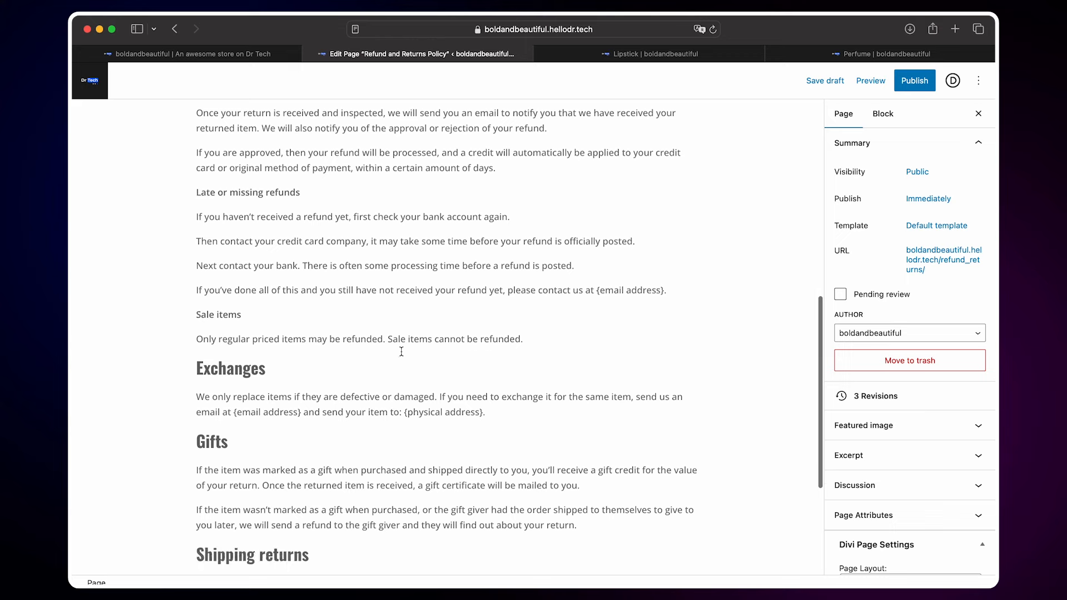
{"action": "scroll", "coordinate": [401, 352], "scroll_direction": "down", "scroll_amount": 3}
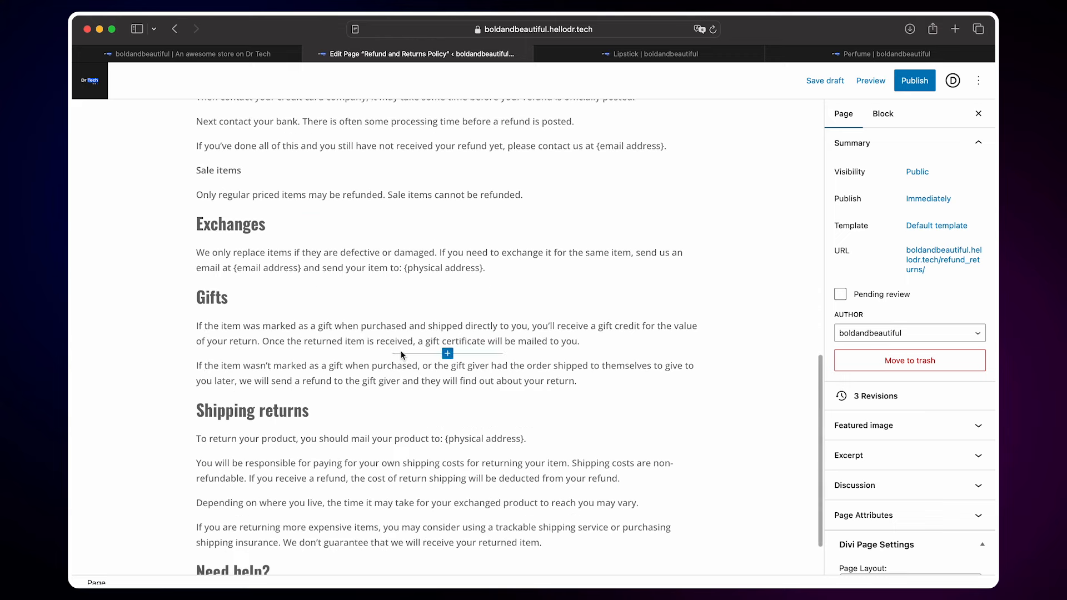
{"action": "scroll", "coordinate": [401, 351], "scroll_direction": "up", "scroll_amount": 15}
{"action": "mouse_move", "coordinate": [402, 351]}
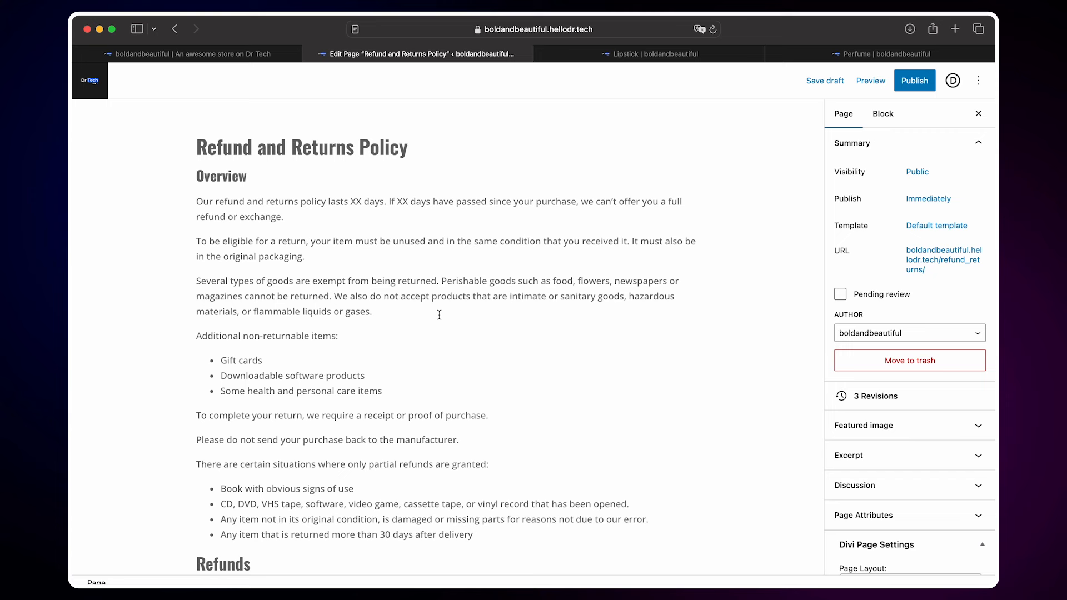
Publish the Refund and Returns Policy page and copy its page address.
{"action": "left_click", "coordinate": [933, 82]}
{"action": "left_click", "coordinate": [912, 81]}
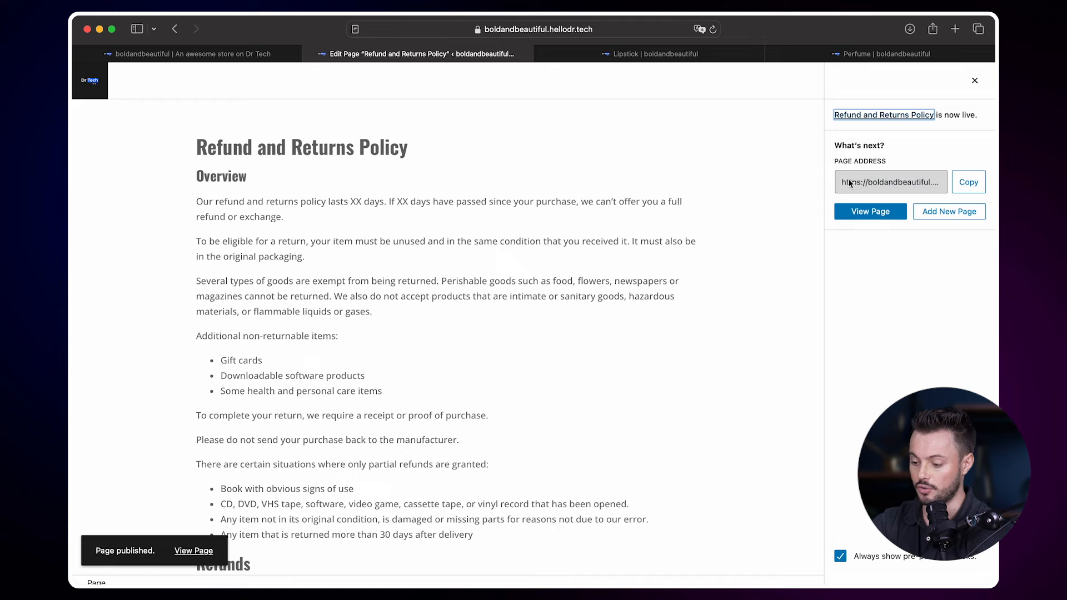
{"action": "left_click", "coordinate": [977, 186]}
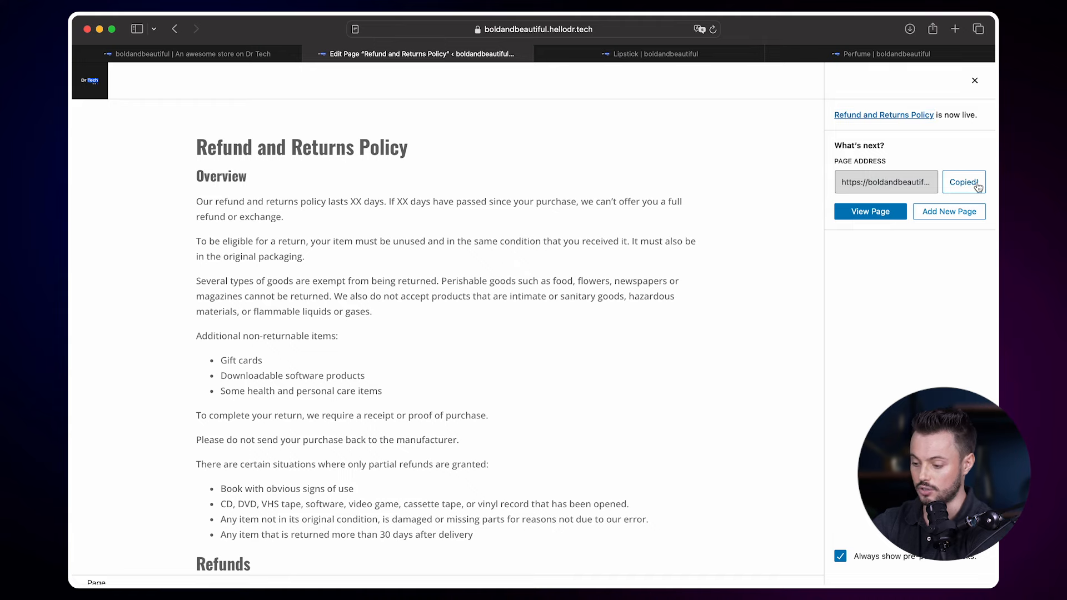
Back in the visual builder, replace the Useful Links placeholder text with a bulleted item reading "Refund and Returns Policy".
{"action": "left_click", "coordinate": [275, 56]}
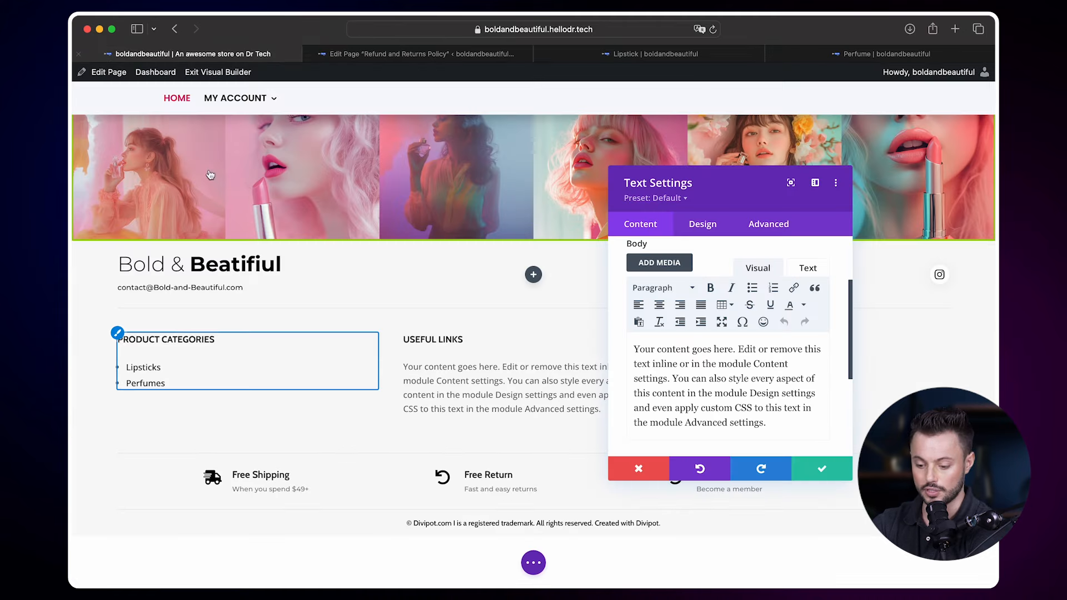
{"action": "key", "text": "ctrl+a"}
{"action": "key", "text": "BackSpace"}
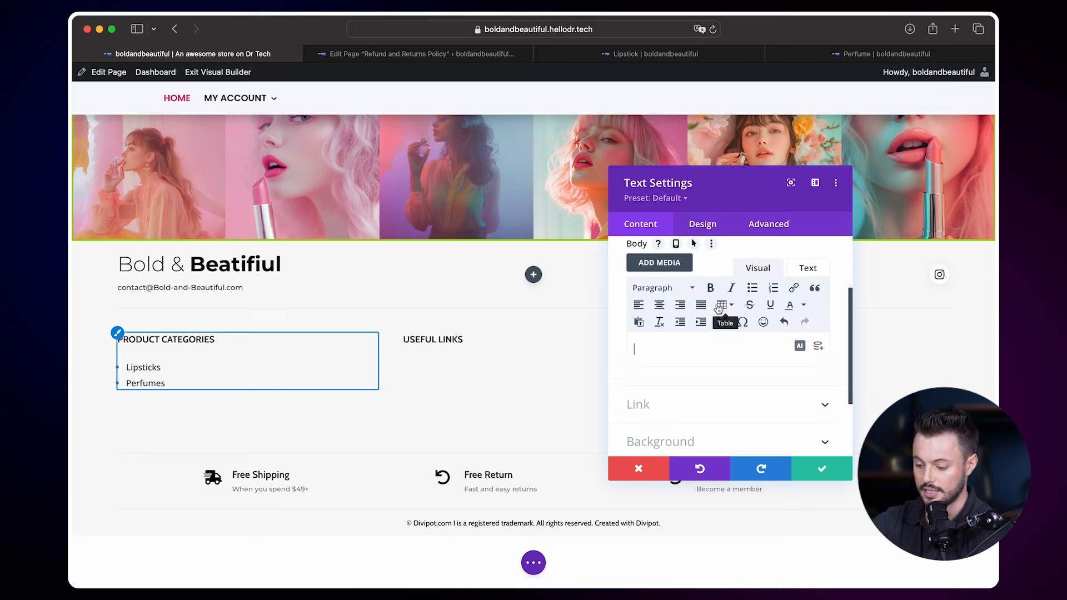
{"action": "left_click", "coordinate": [752, 287]}
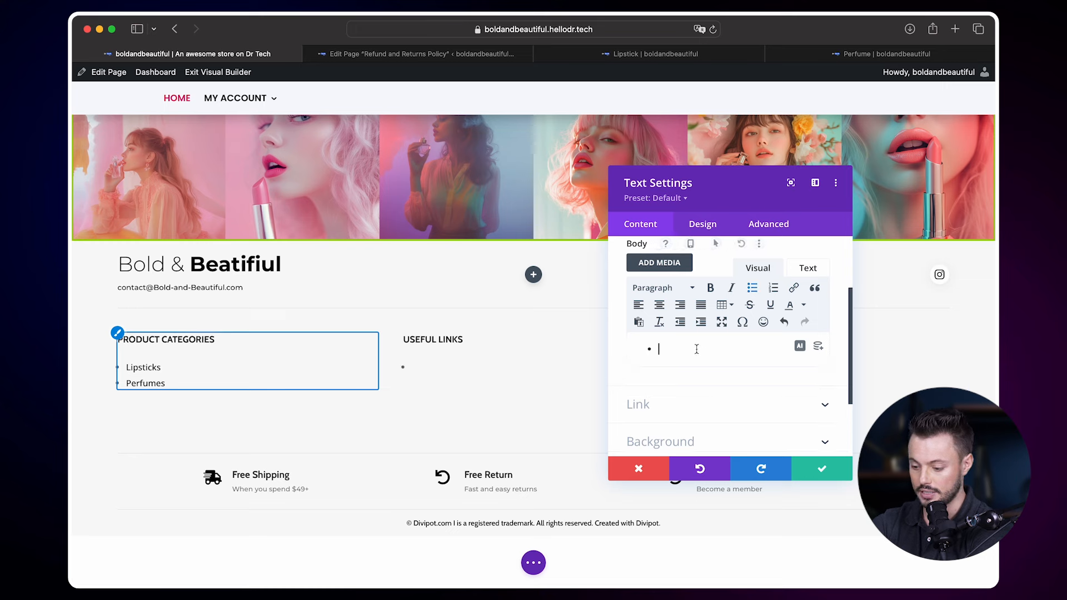
{"action": "type", "text": "Refund "}
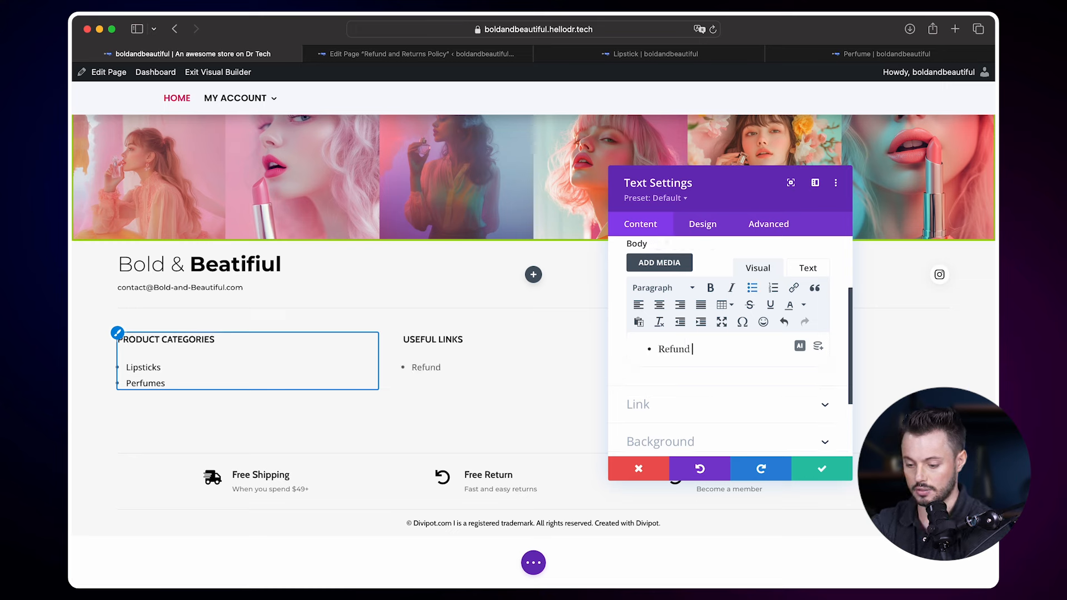
{"action": "type", "text": "and Returns Policy"}
Link the "Refund and Returns Policy" list item to the copied page address.
{"action": "left_click_drag", "start_coordinate": [776, 349], "coordinate": [657, 349]}
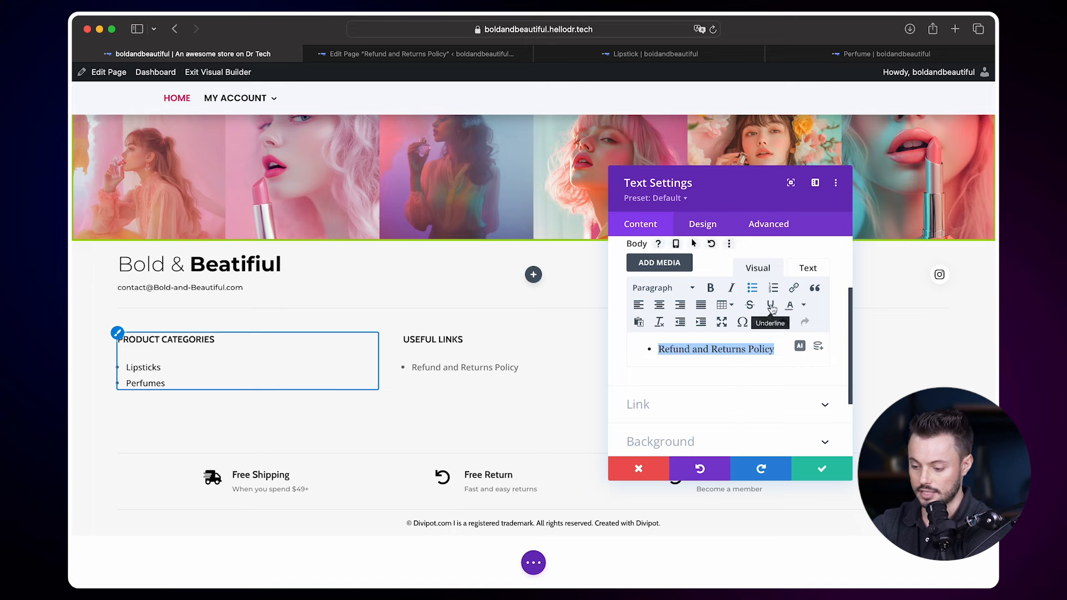
{"action": "left_click", "coordinate": [795, 289]}
{"action": "left_click", "coordinate": [518, 285]}
{"action": "key", "text": "super+v"}
{"action": "left_click", "coordinate": [604, 394]}
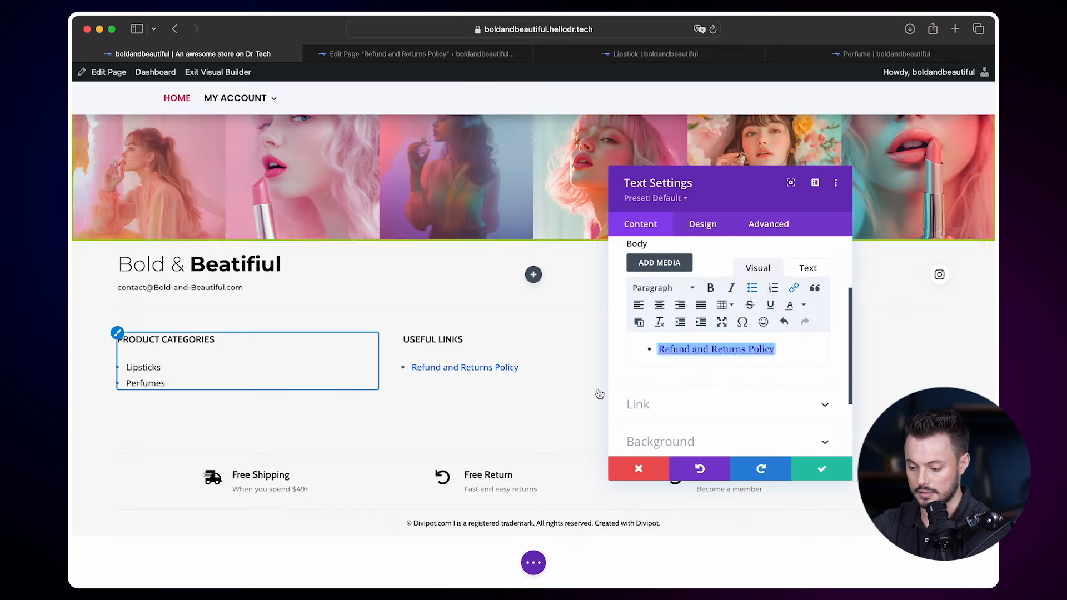
Return to the WordPress pages list, open the T&Cs and Privacy Policy draft and publish it.
{"action": "left_click", "coordinate": [438, 58]}
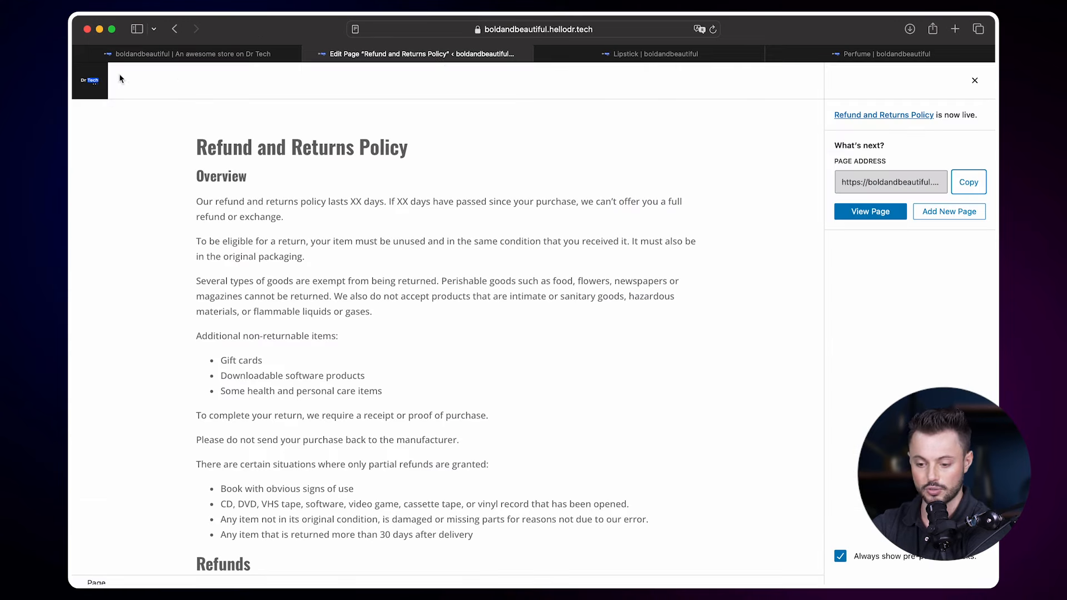
{"action": "left_click", "coordinate": [99, 79]}
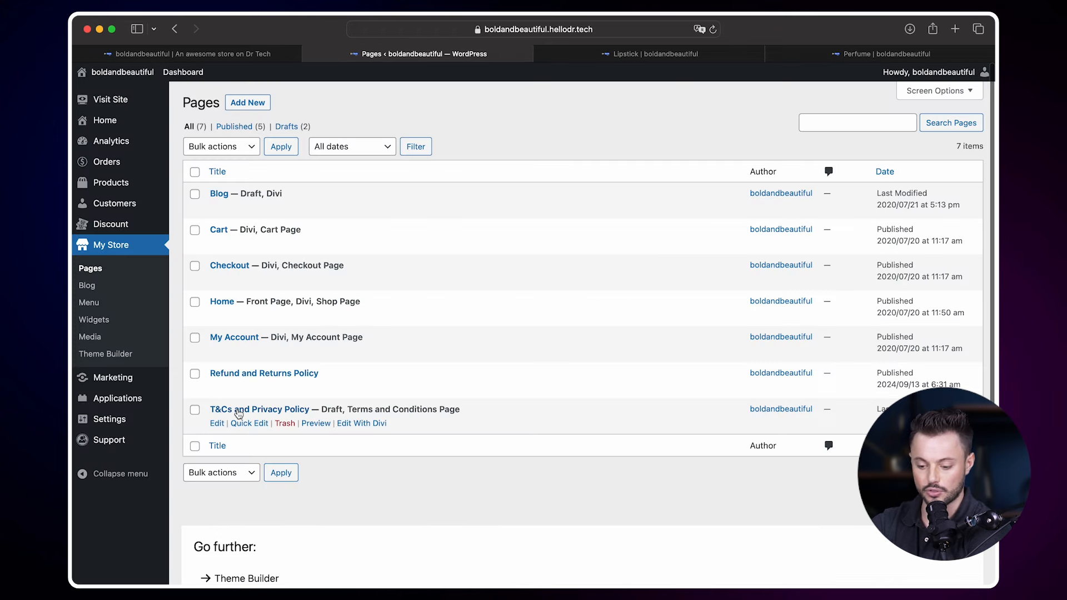
{"action": "left_click", "coordinate": [282, 412]}
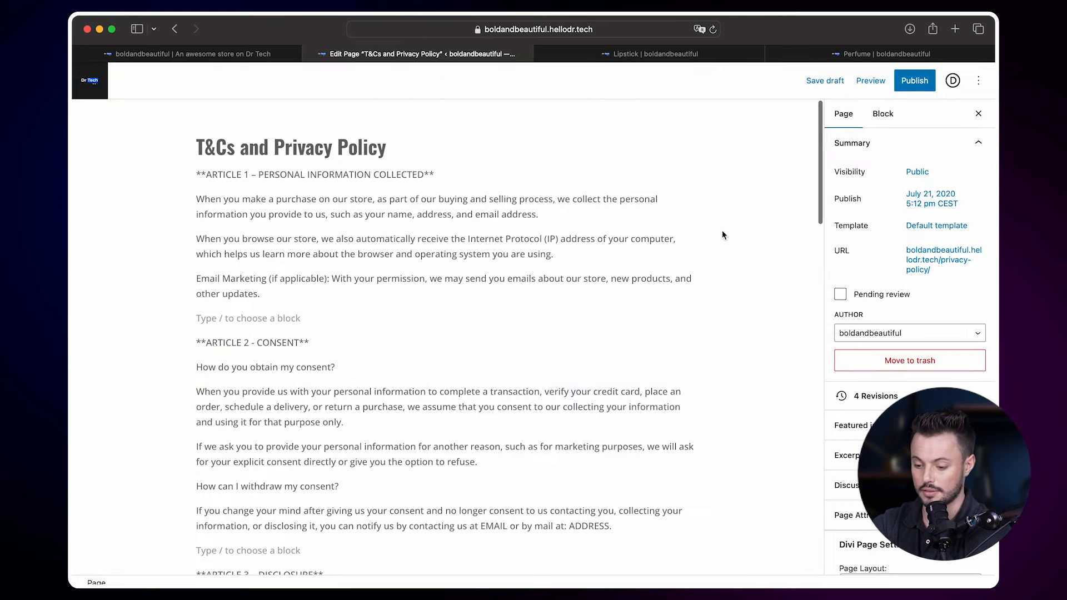
{"action": "left_click", "coordinate": [912, 82]}
{"action": "left_click", "coordinate": [899, 84]}
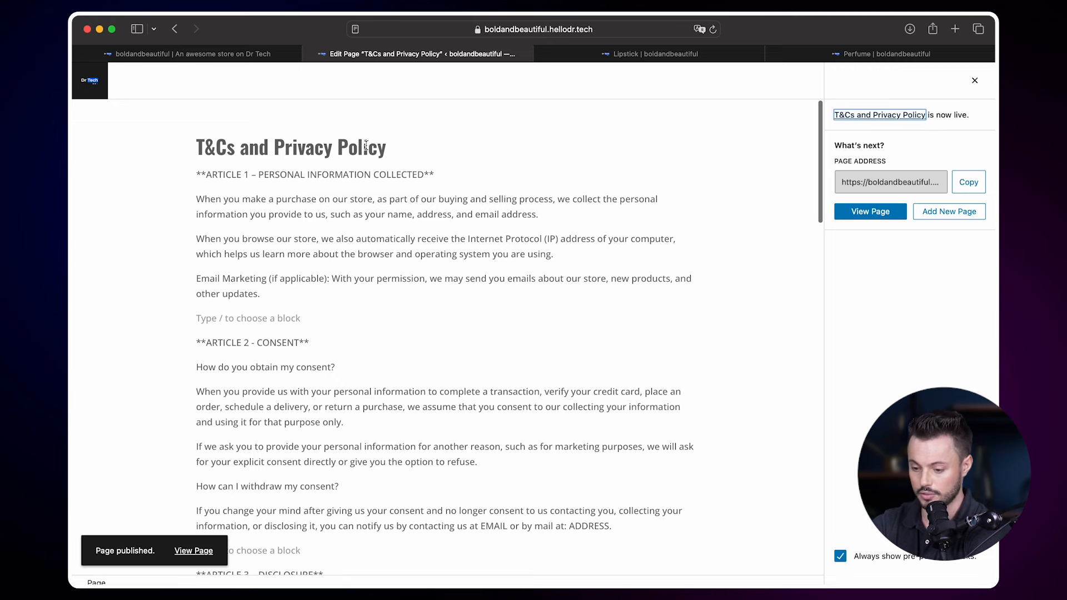
Copy the page title "T&Cs and Privacy Policy" and add it as the second bullet in the Useful Links text module.
{"action": "left_click_drag", "start_coordinate": [386, 147], "coordinate": [199, 148]}
{"action": "key", "text": "super+c"}
{"action": "left_click", "coordinate": [223, 55]}
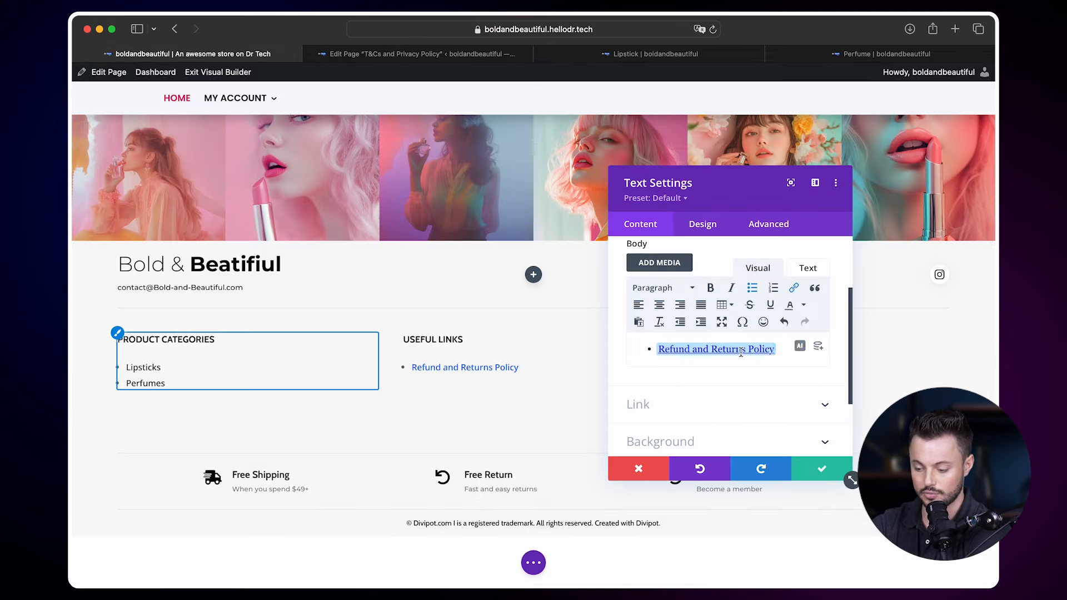
{"action": "left_click", "coordinate": [784, 351]}
{"action": "key", "text": "Return"}
{"action": "key", "text": "super+v"}
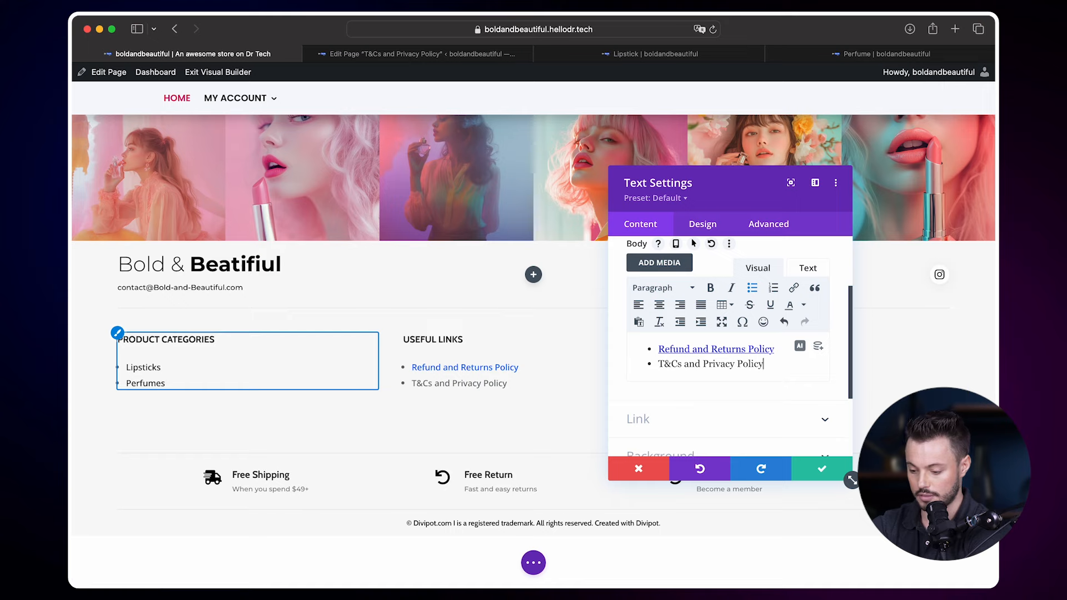
Copy the published T&Cs page's address and link the "T&Cs and Privacy Policy" list item to that privacy-policy/ URL.
{"action": "left_click", "coordinate": [506, 56]}
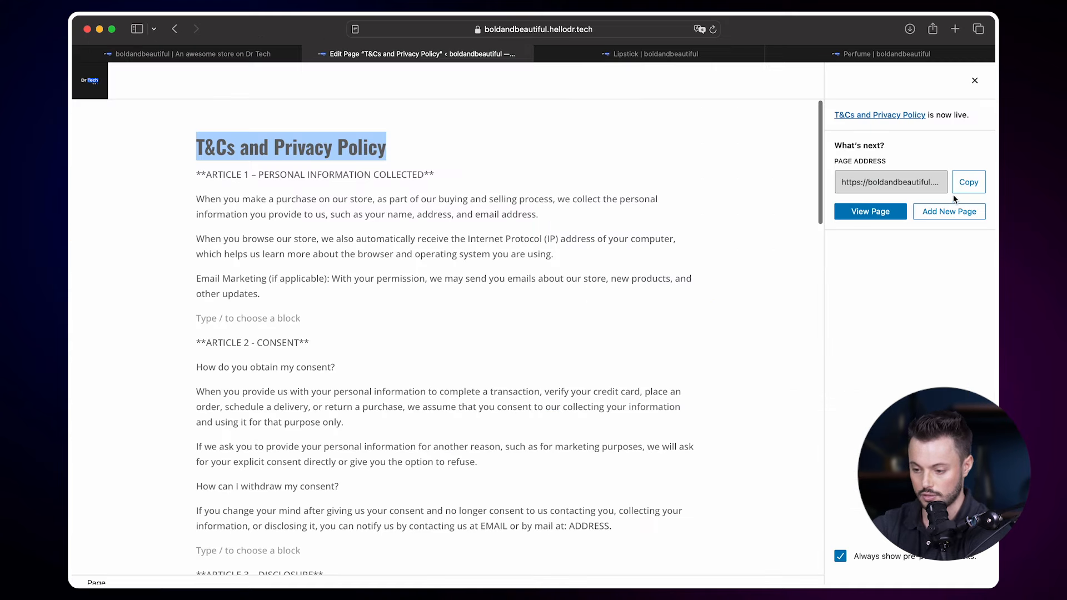
{"action": "left_click", "coordinate": [963, 181]}
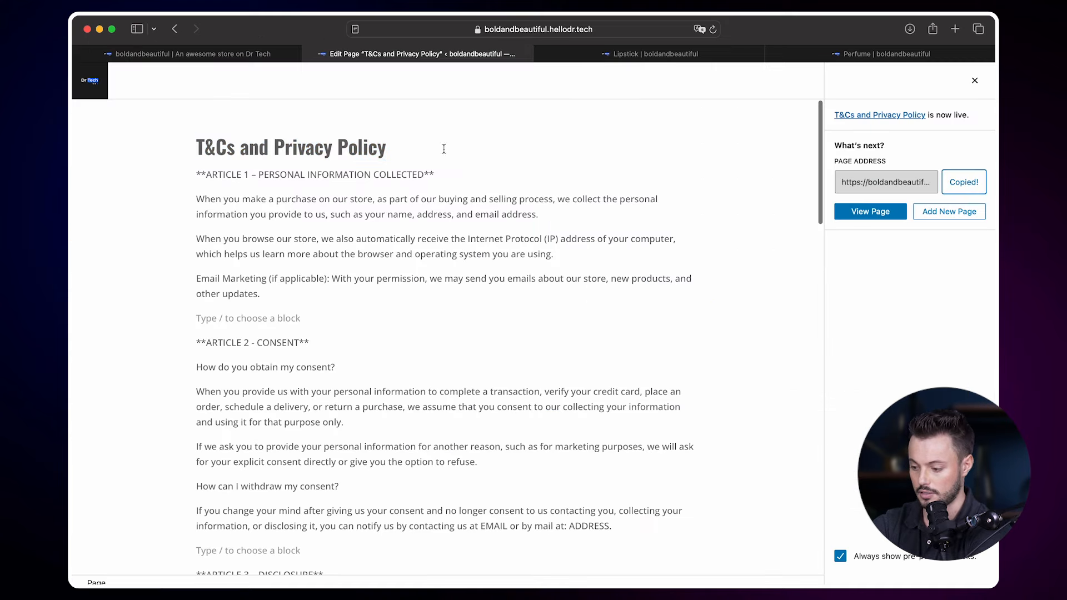
{"action": "left_click", "coordinate": [223, 54]}
{"action": "left_click_drag", "start_coordinate": [763, 365], "coordinate": [657, 365]}
{"action": "left_click", "coordinate": [796, 288]}
{"action": "left_click", "coordinate": [520, 285]}
{"action": "key", "text": "super+v"}
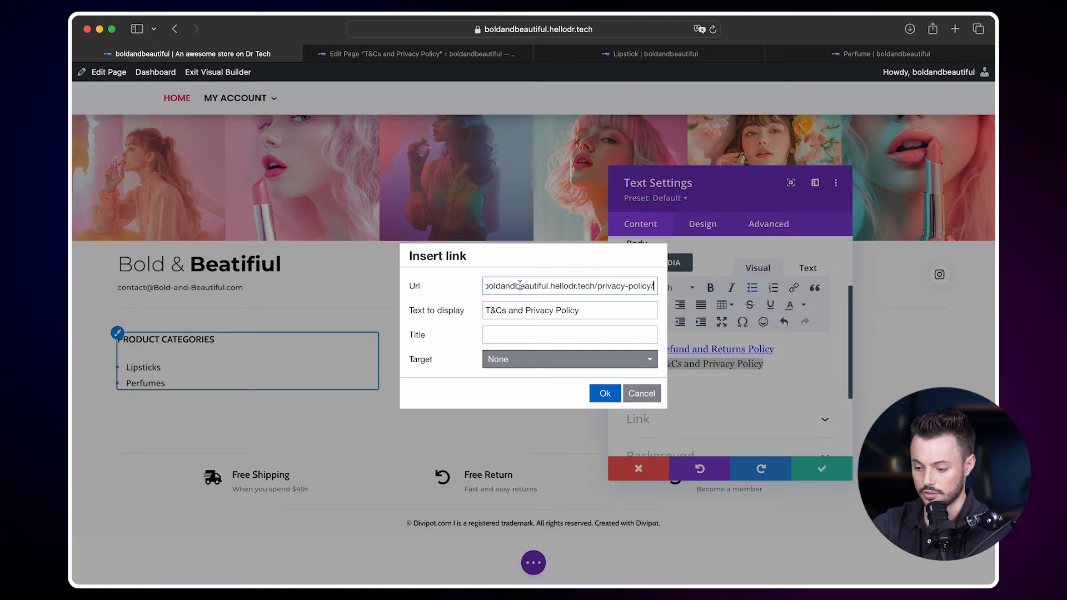
{"action": "left_click", "coordinate": [604, 394]}
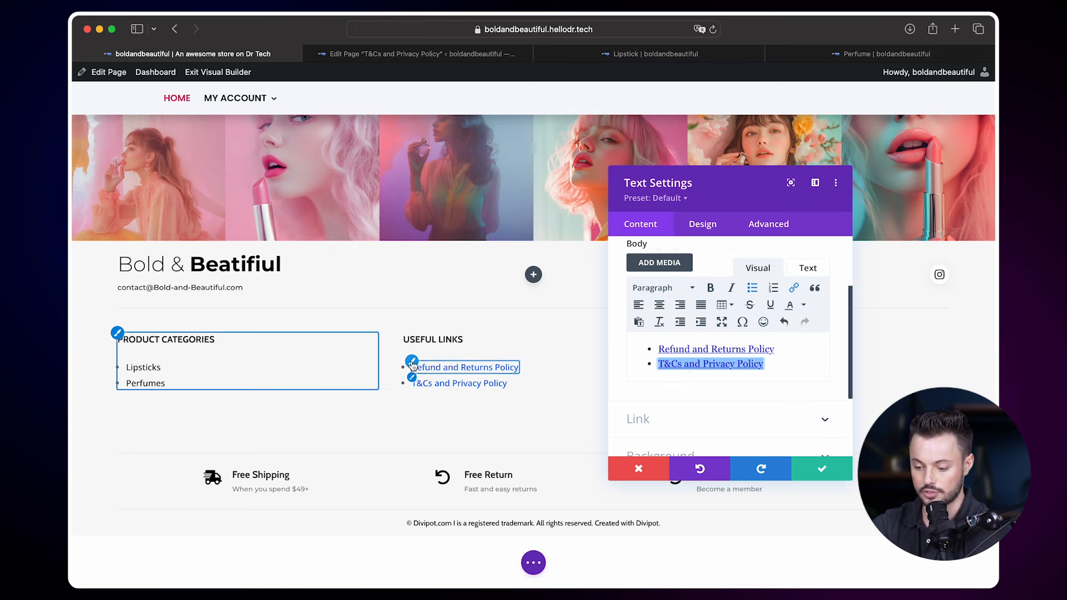
Set the link text color of the useful links list to black (#000000) and save the module.
{"action": "left_click", "coordinate": [703, 224]}
{"action": "left_click", "coordinate": [664, 289]}
{"action": "left_click", "coordinate": [686, 316]}
{"action": "scroll", "coordinate": [625, 342], "scroll_direction": "down", "scroll_amount": 5}
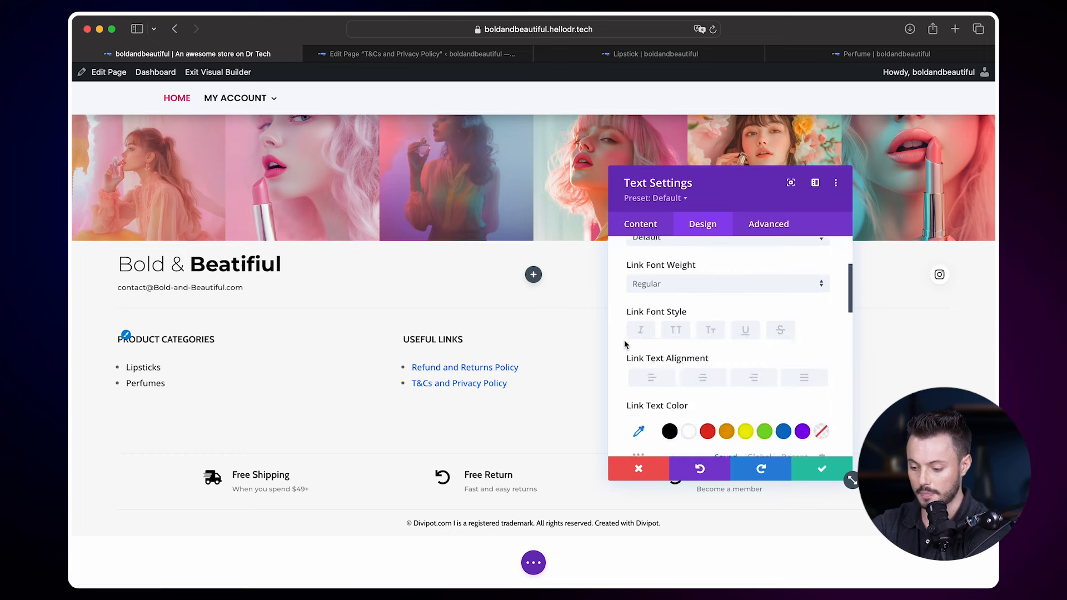
{"action": "left_click", "coordinate": [670, 330]}
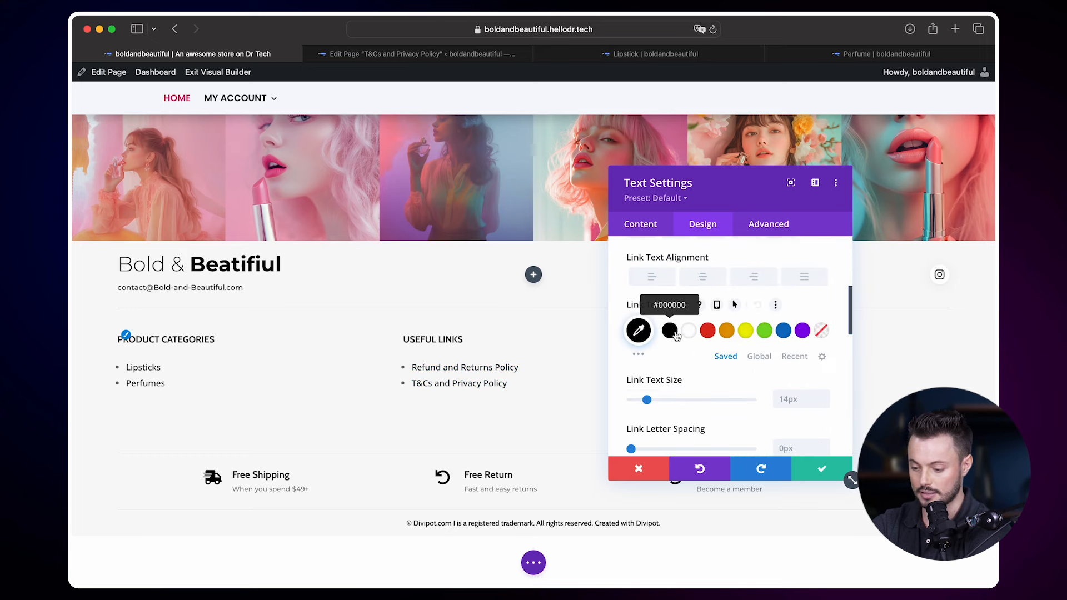
{"action": "left_click", "coordinate": [822, 469]}
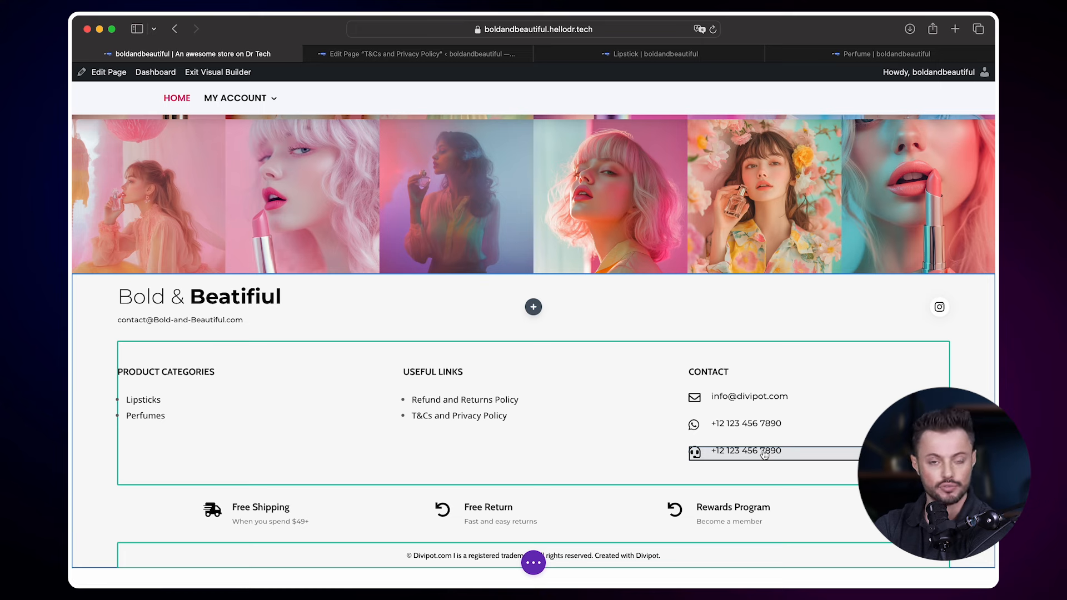
Delete both phone number entries under Contact, set the remaining entry's title to the store's contact e-mail and save it.
{"action": "left_click", "coordinate": [826, 456]}
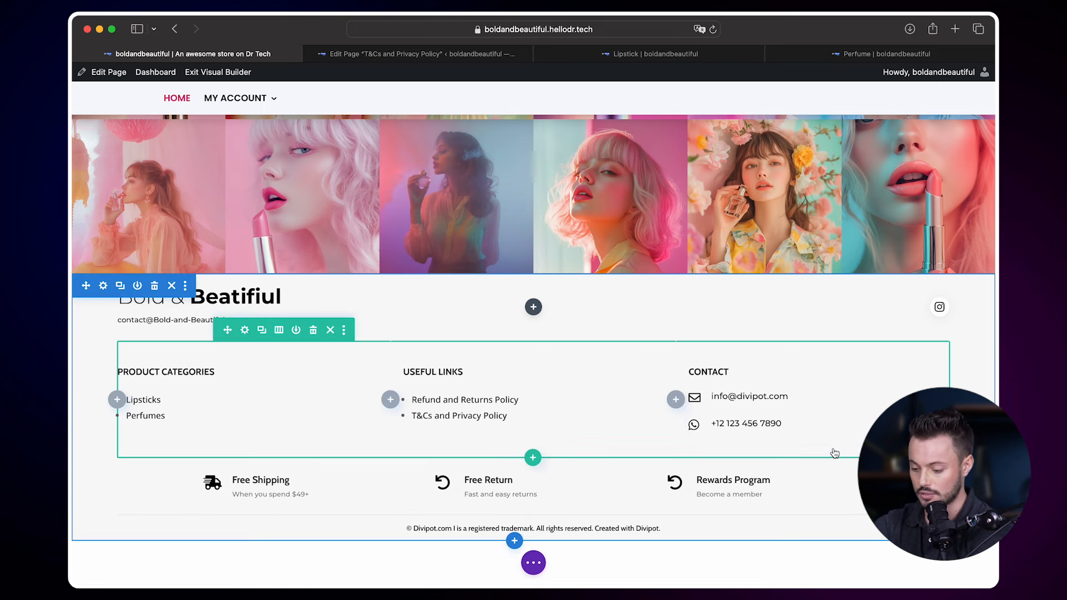
{"action": "left_click", "coordinate": [840, 429]}
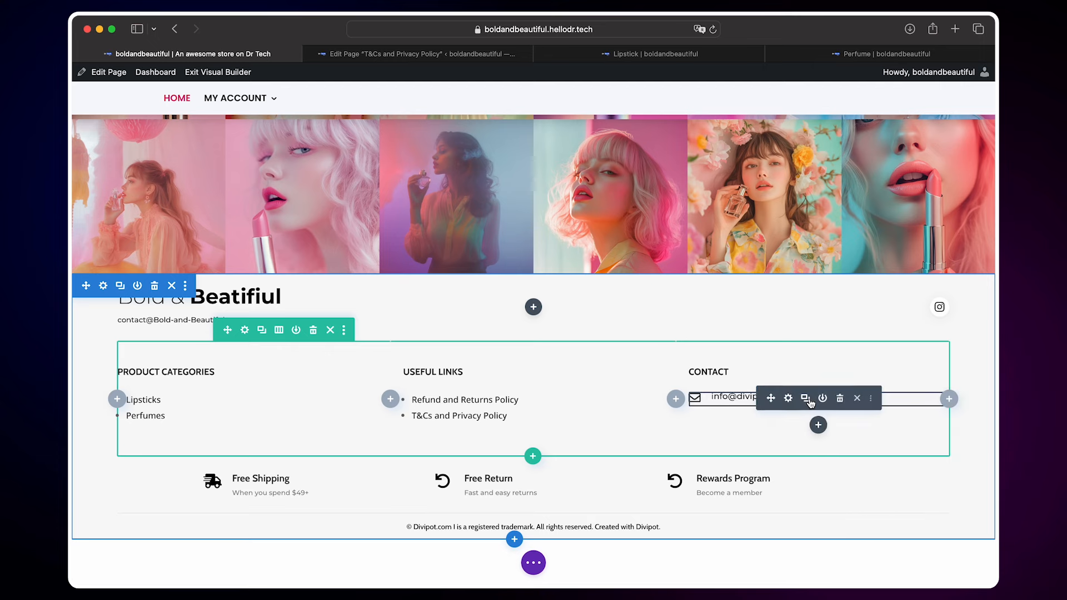
{"action": "left_click", "coordinate": [795, 403]}
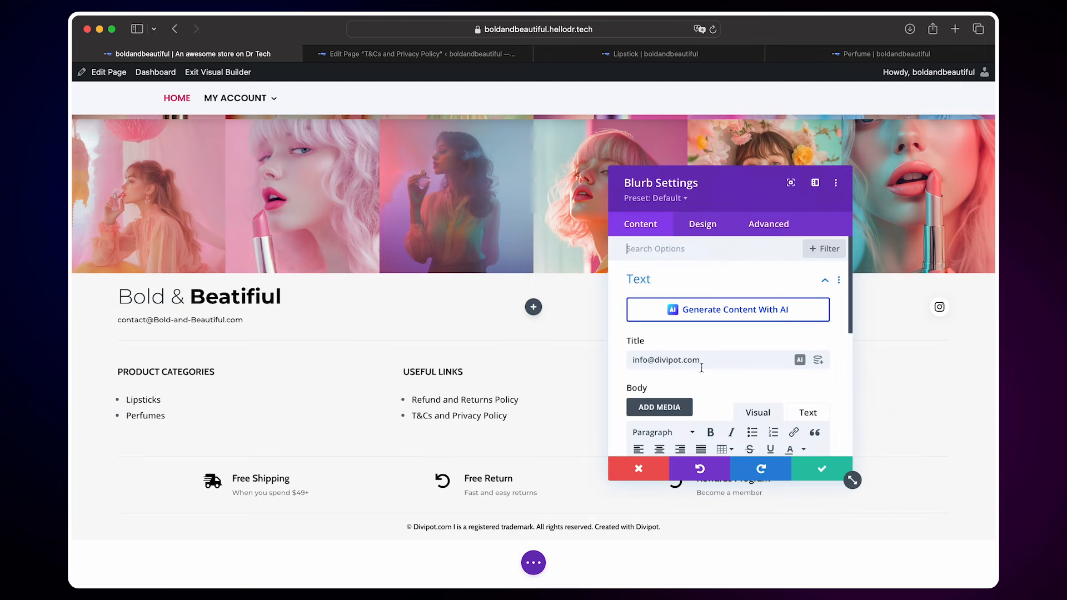
{"action": "left_click_drag", "start_coordinate": [704, 364], "coordinate": [617, 369]}
{"action": "key", "text": "super+v"}
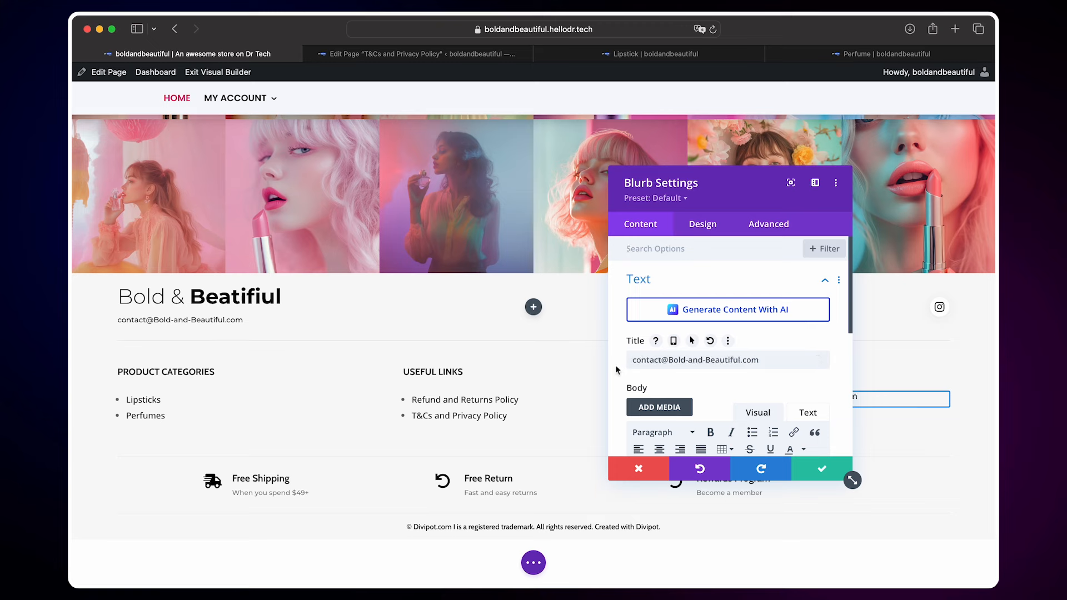
{"action": "left_click", "coordinate": [809, 469]}
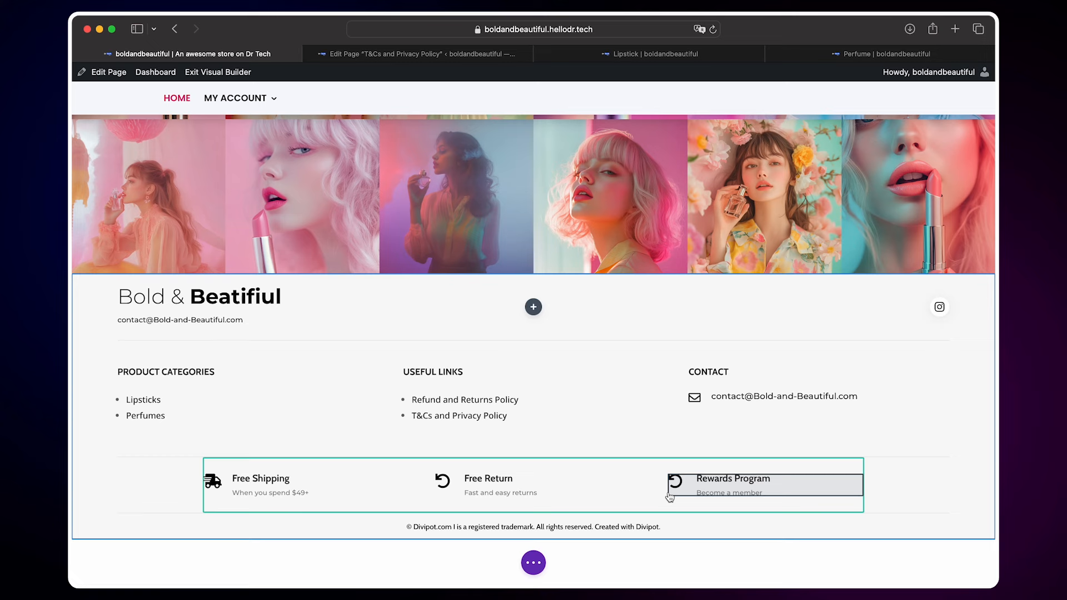
Copy the row with the four feature blurbs above the image gallery and paste it below the footer's three-item feature row.
{"action": "scroll", "coordinate": [670, 497], "scroll_direction": "up", "scroll_amount": 10}
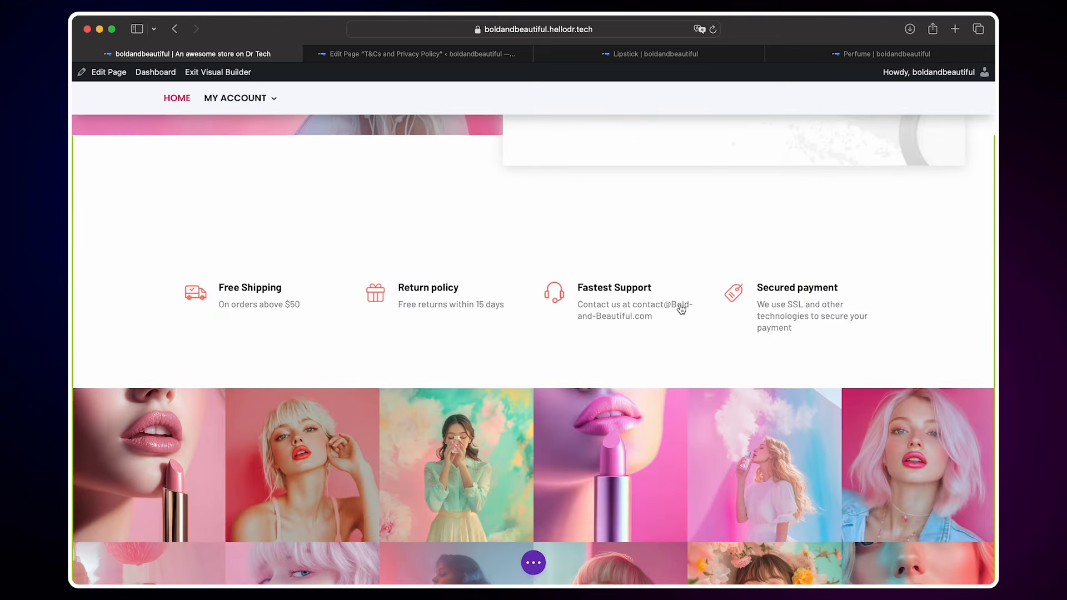
{"action": "right_click", "coordinate": [333, 236]}
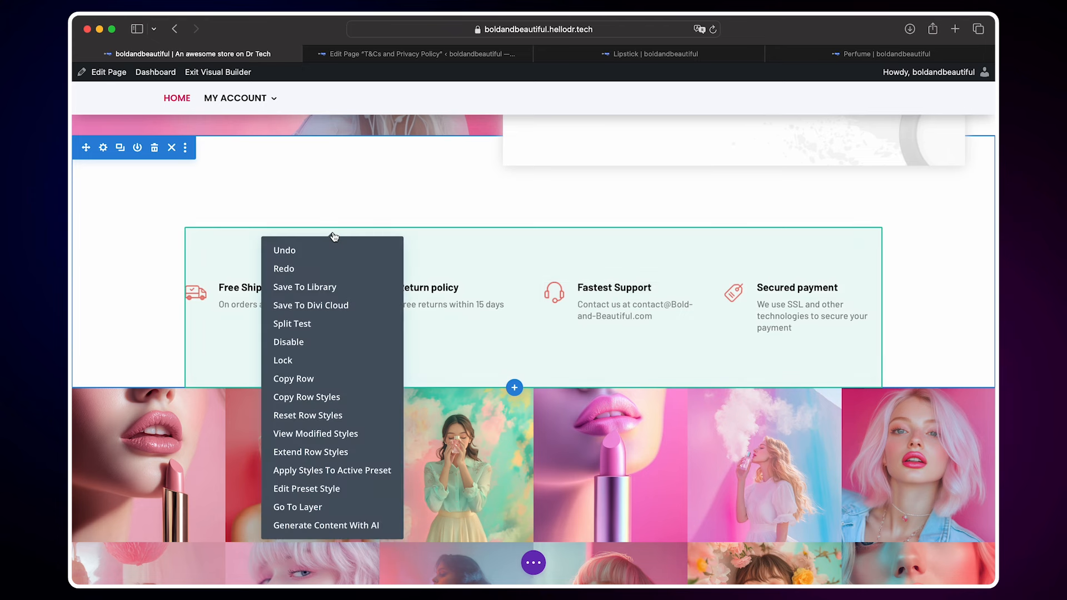
{"action": "left_click", "coordinate": [312, 380]}
{"action": "scroll", "coordinate": [312, 380], "scroll_direction": "down", "scroll_amount": 7}
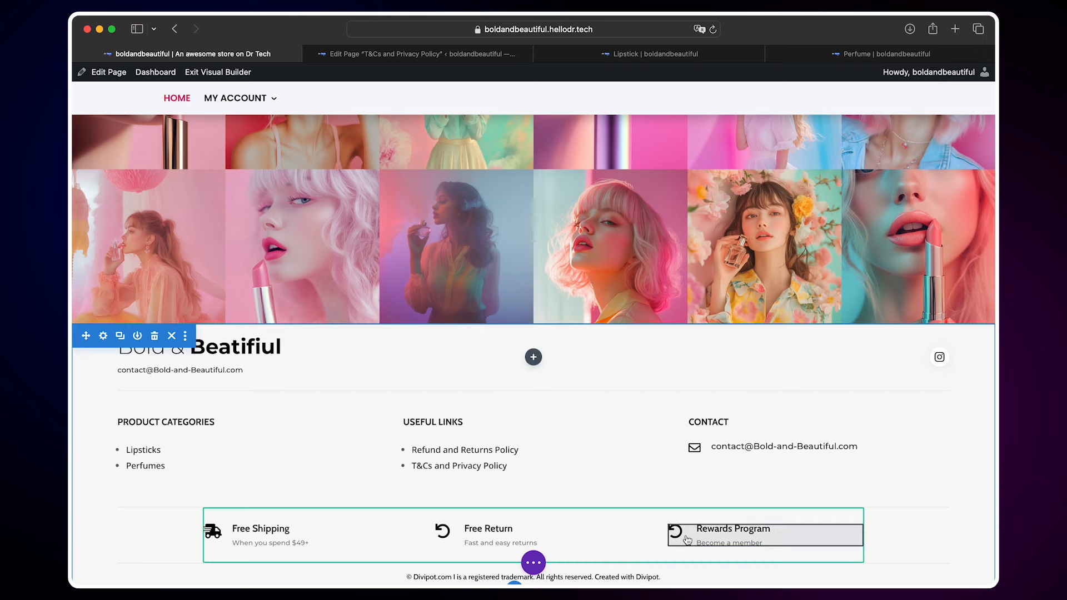
{"action": "right_click", "coordinate": [491, 559]}
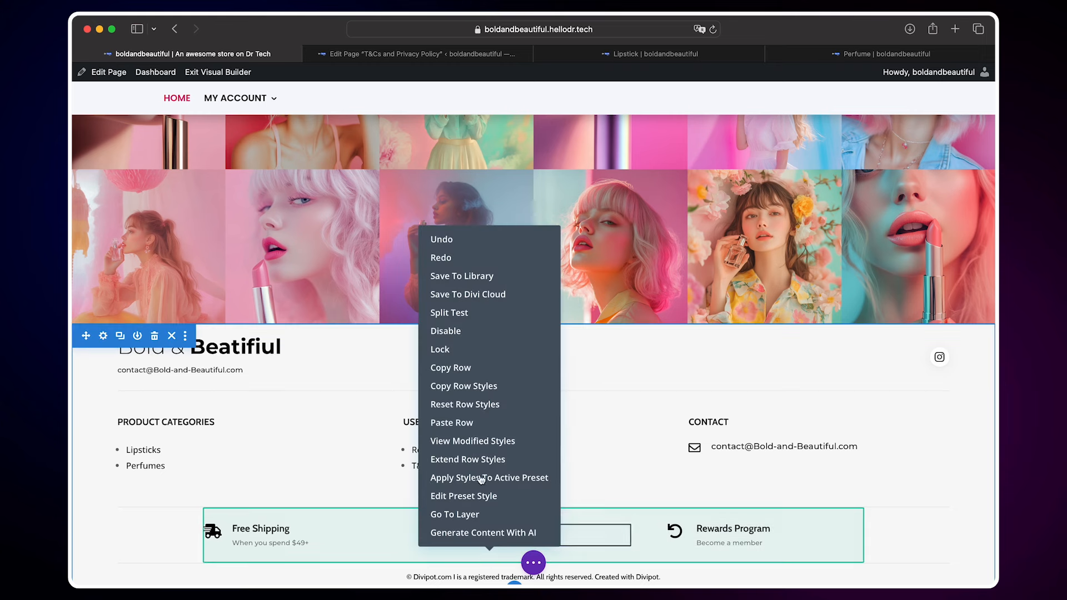
{"action": "left_click", "coordinate": [462, 427]}
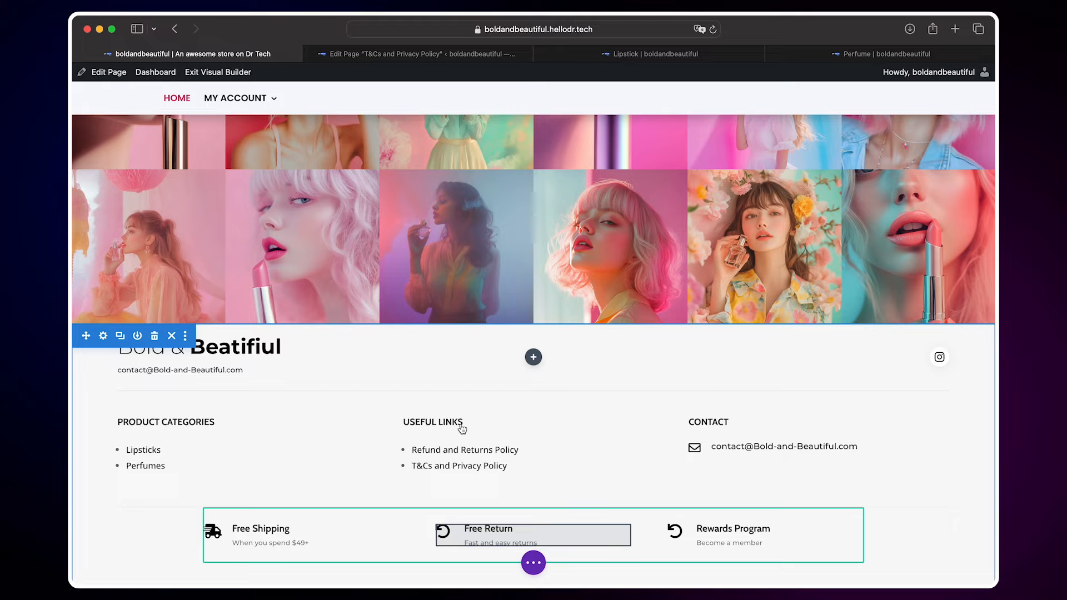
{"action": "scroll", "coordinate": [463, 429], "scroll_direction": "down", "scroll_amount": 3}
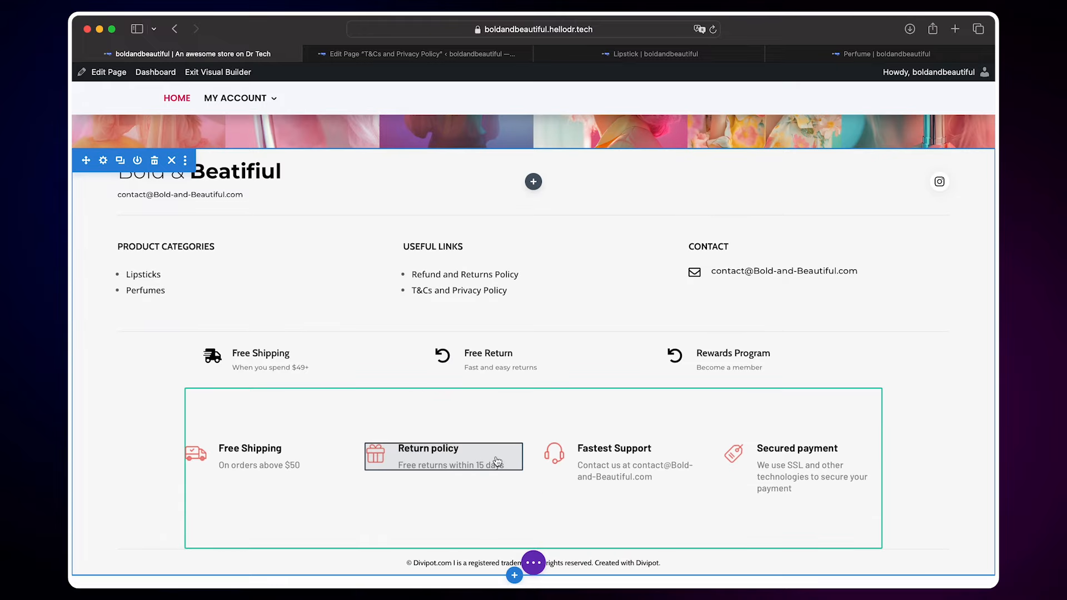
Delete the footer's original row with Free Shipping, Free Return and Rewards Program.
{"action": "scroll", "coordinate": [498, 462], "scroll_direction": "up", "scroll_amount": 1}
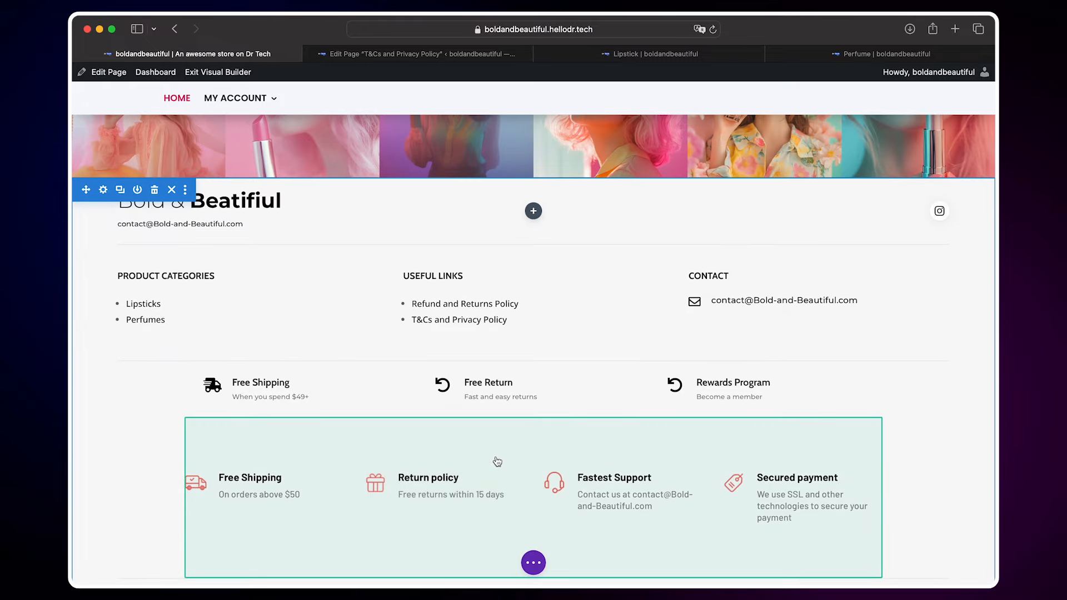
{"action": "left_click", "coordinate": [655, 408]}
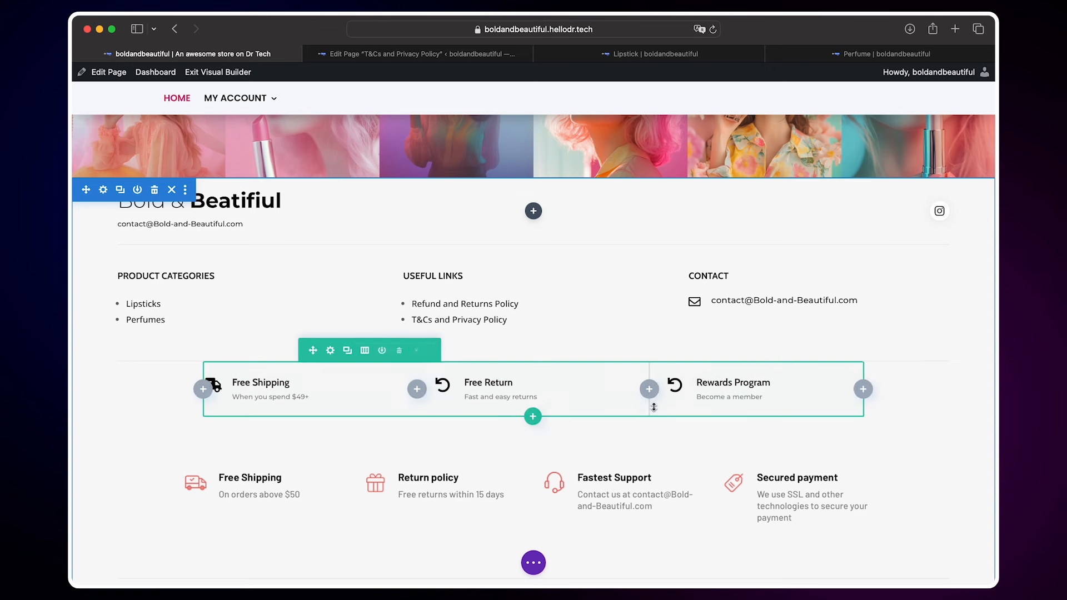
{"action": "left_click", "coordinate": [399, 351]}
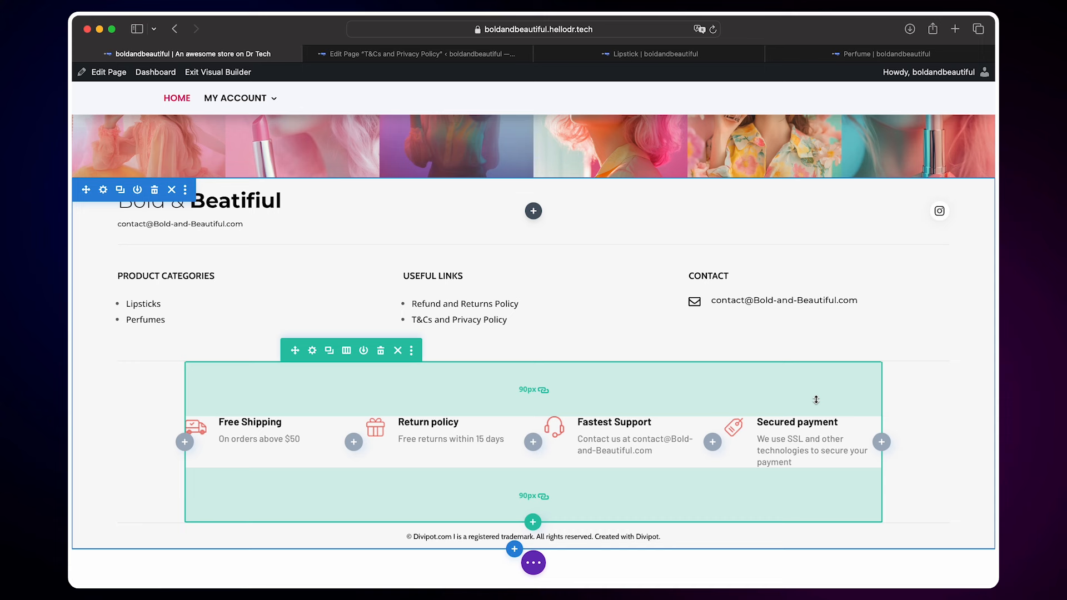
Change the company name in the footer's copyright text module to "Bold & Beautiful".
{"action": "left_click", "coordinate": [627, 540]}
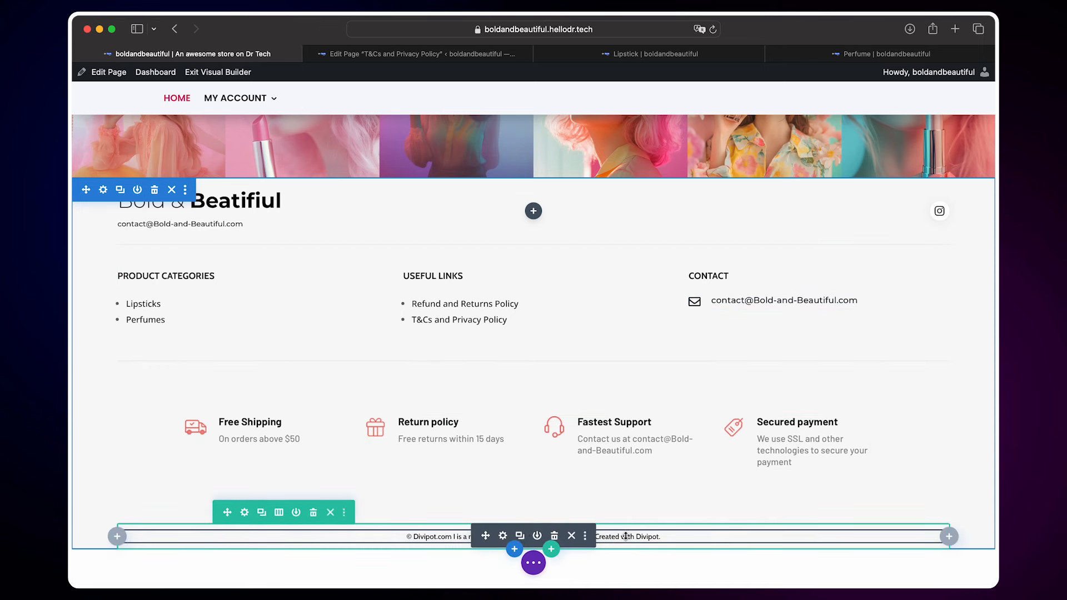
{"action": "left_click", "coordinate": [503, 537]}
{"action": "scroll", "coordinate": [677, 369], "scroll_direction": "down", "scroll_amount": 3}
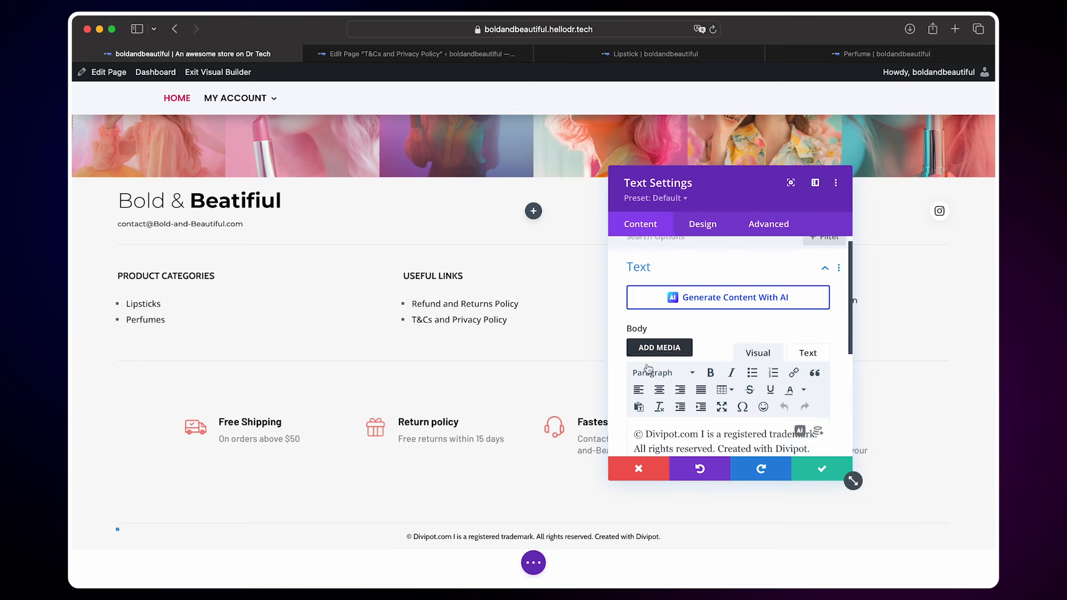
{"action": "double_click", "coordinate": [677, 369]}
{"action": "type", "text": "Bold "}
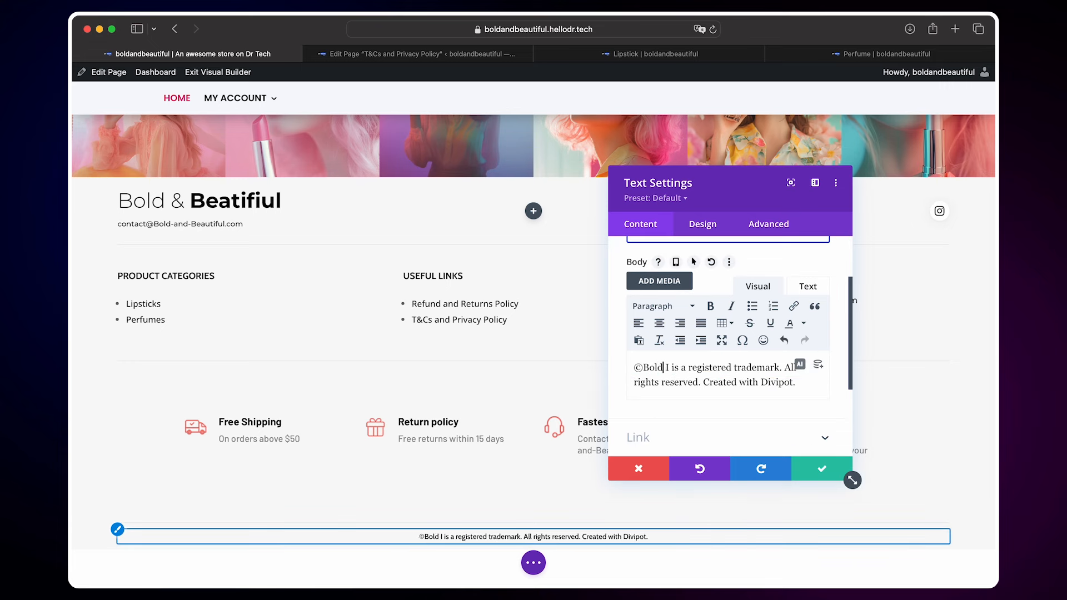
{"action": "type", "text": "& Beautiful"}
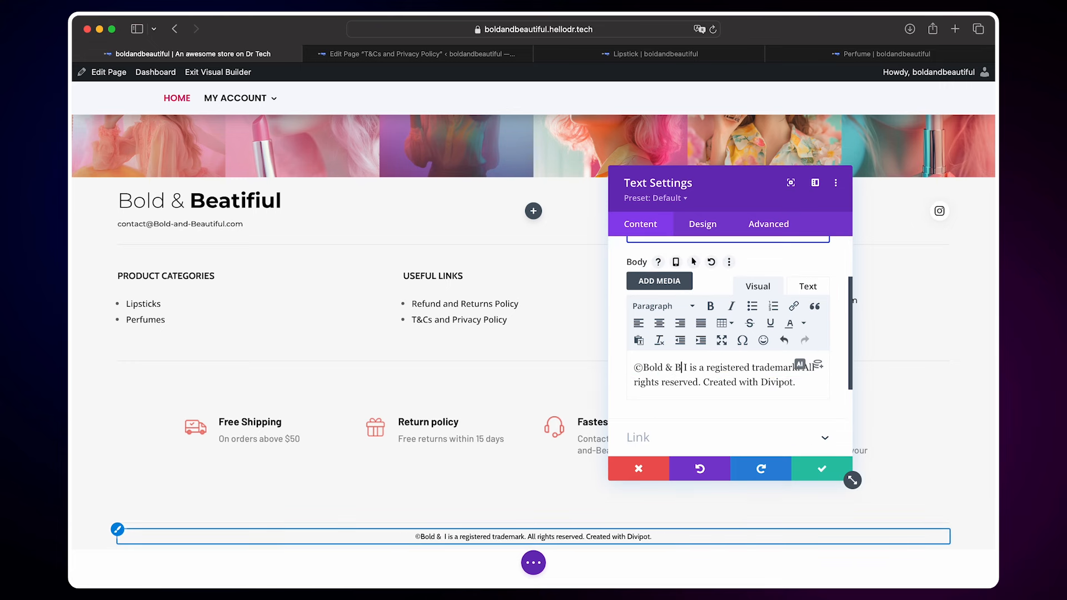
Remove the "Created with Divipot." sentence and the stray "I" after the company name from the copyright text, and save the module.
{"action": "left_click_drag", "start_coordinate": [769, 381], "coordinate": [767, 395]}
{"action": "key", "text": "BackSpace"}
{"action": "key", "text": "BackSpace"}
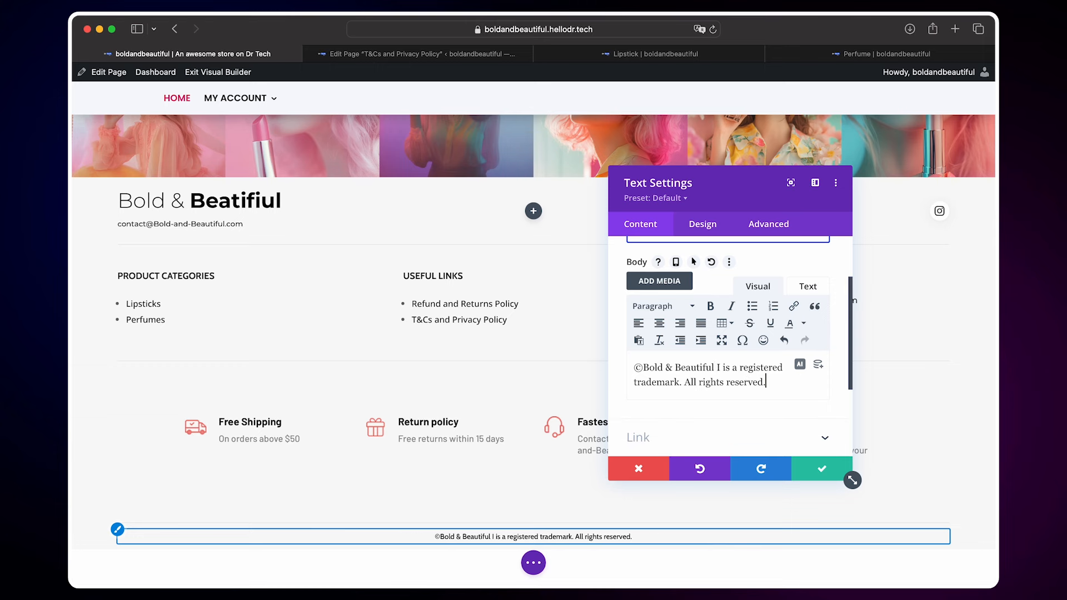
{"action": "left_click", "coordinate": [723, 368]}
{"action": "key", "text": "BackSpace"}
{"action": "key", "text": "BackSpace"}
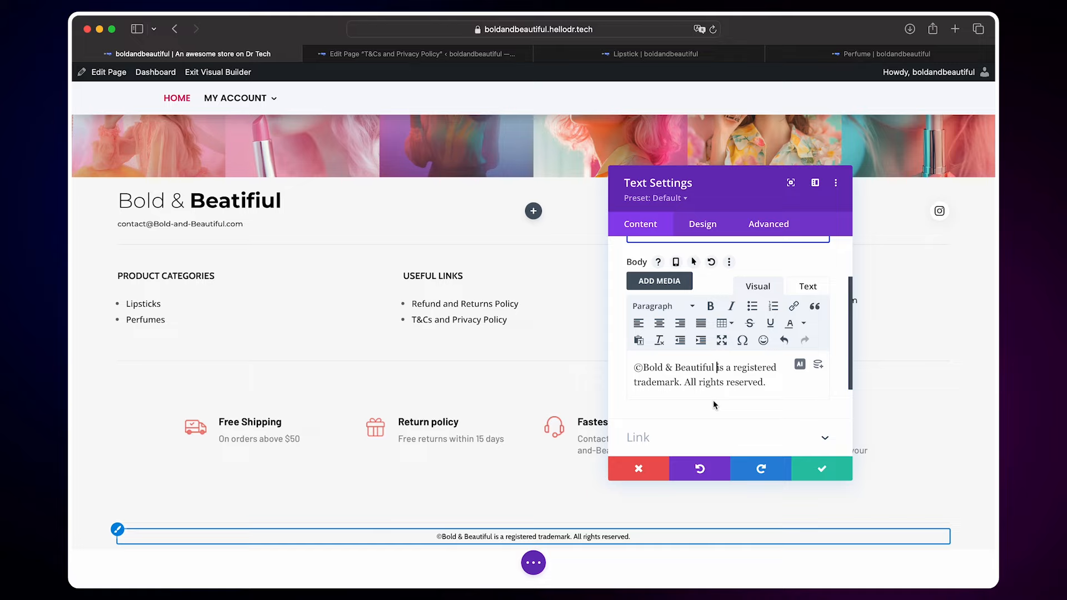
{"action": "left_click", "coordinate": [826, 474]}
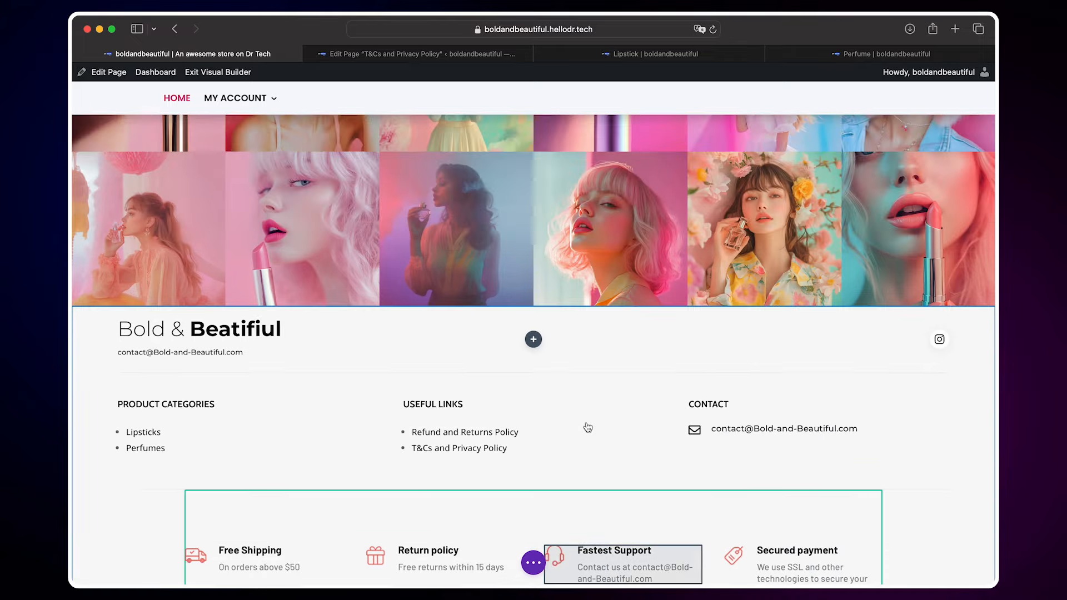
Save the edited home page with its header and footer changes in the visual builder.
{"action": "scroll", "coordinate": [587, 427], "scroll_direction": "up", "scroll_amount": 15}
{"action": "scroll", "coordinate": [588, 427], "scroll_direction": "up", "scroll_amount": 10}
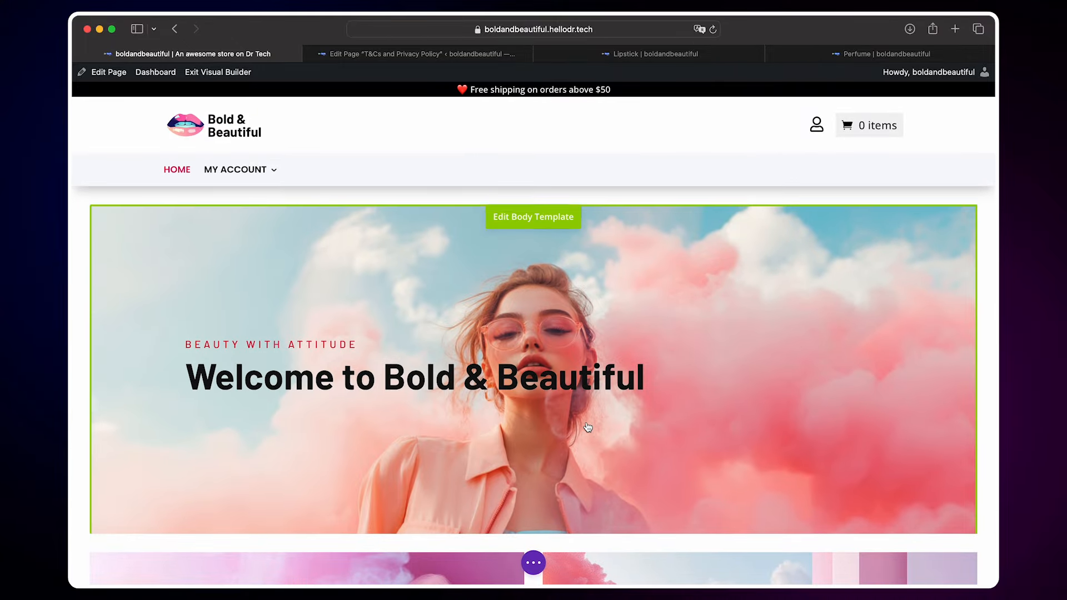
{"action": "left_click", "coordinate": [535, 562]}
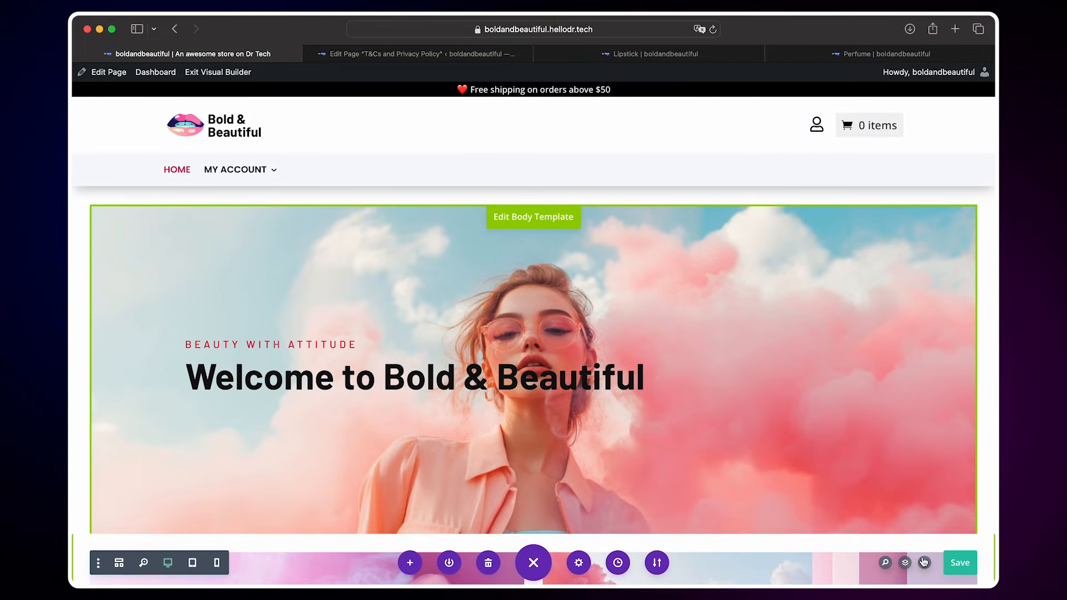
{"action": "left_click", "coordinate": [965, 564]}
Preview the home page in tablet view and examine its layout from header to footer.
{"action": "left_click", "coordinate": [191, 563]}
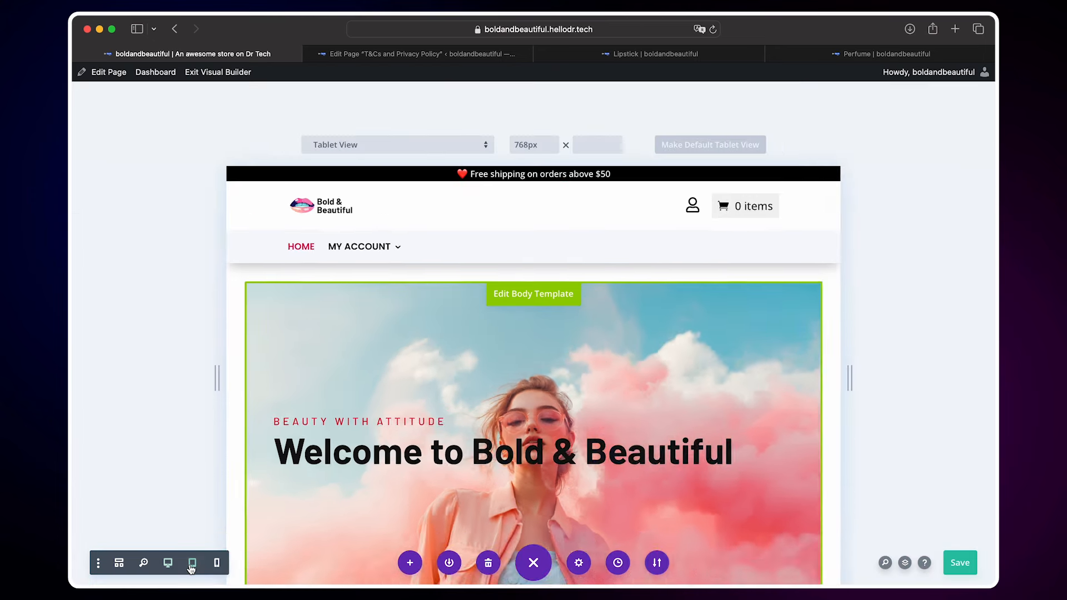
{"action": "scroll", "coordinate": [587, 428], "scroll_direction": "down", "scroll_amount": 5}
{"action": "scroll", "coordinate": [587, 428], "scroll_direction": "down", "scroll_amount": 10}
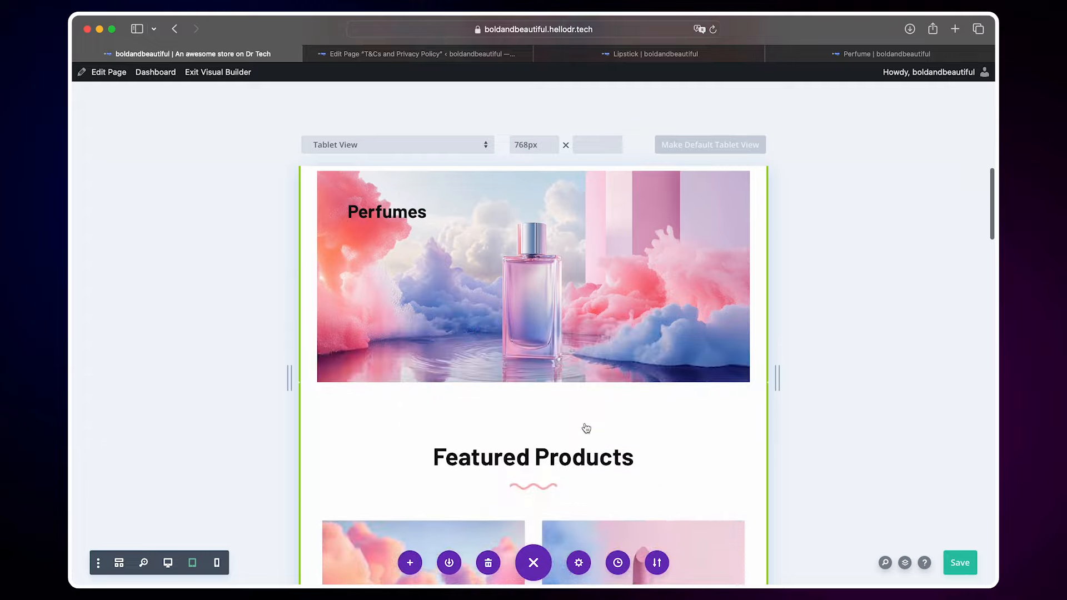
{"action": "scroll", "coordinate": [586, 428], "scroll_direction": "down", "scroll_amount": 10}
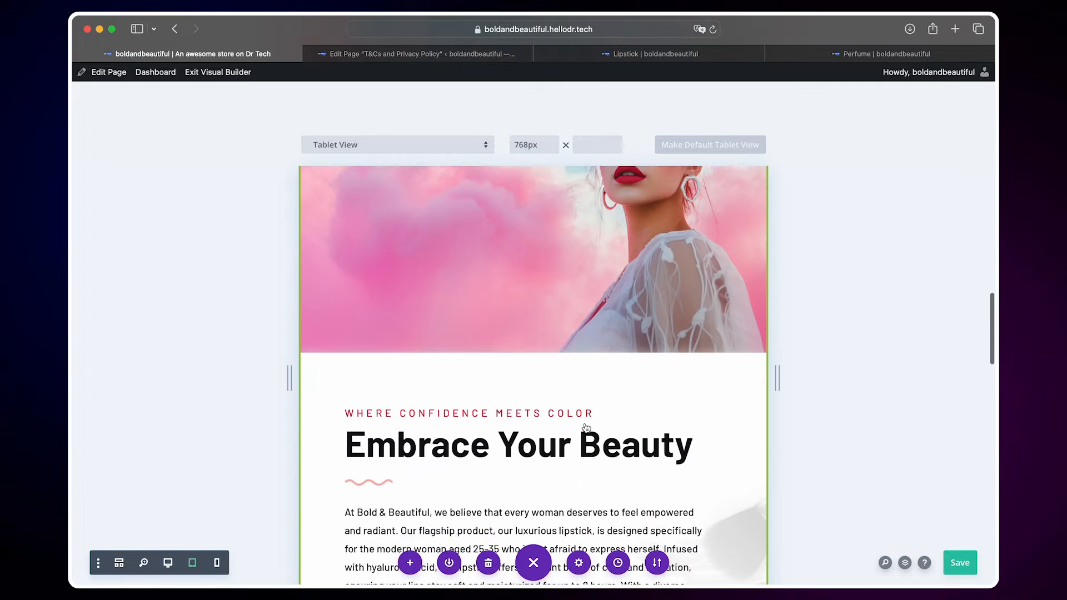
{"action": "scroll", "coordinate": [587, 428], "scroll_direction": "down", "scroll_amount": 10}
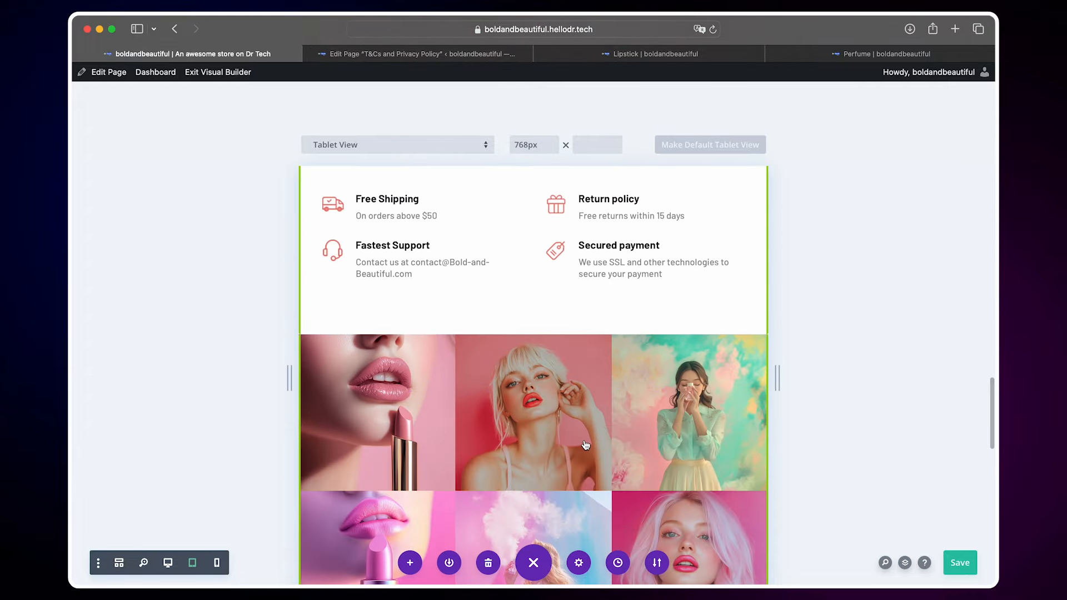
{"action": "scroll", "coordinate": [586, 445], "scroll_direction": "down", "scroll_amount": 5}
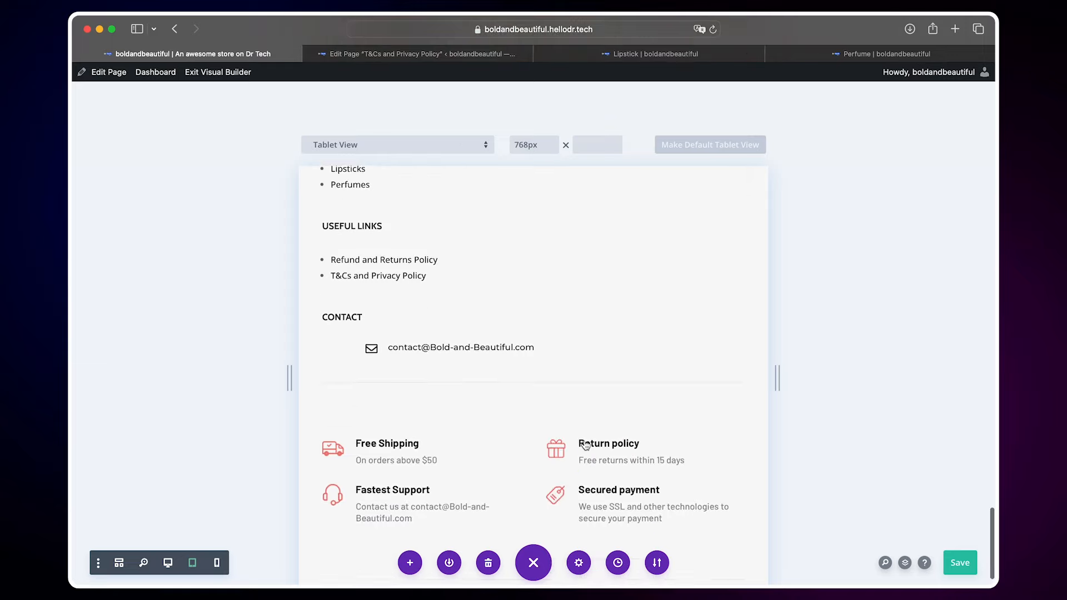
{"action": "scroll", "coordinate": [586, 445], "scroll_direction": "up", "scroll_amount": 6}
{"action": "scroll", "coordinate": [586, 445], "scroll_direction": "up", "scroll_amount": 20}
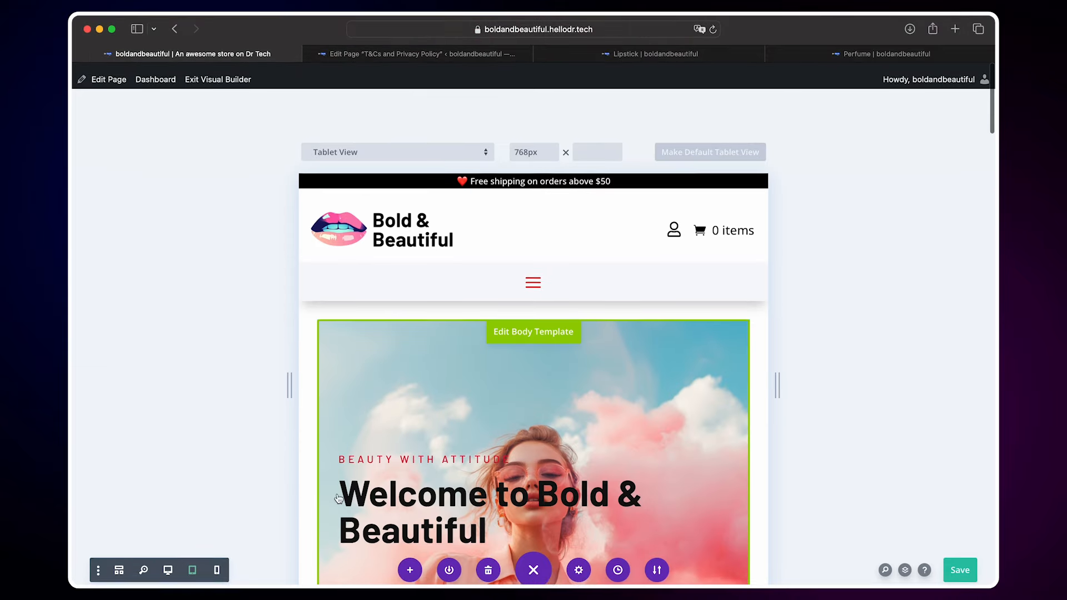
In phone view, give the header logo a responsive phone width of 50% and save the image module.
{"action": "left_click", "coordinate": [218, 562]}
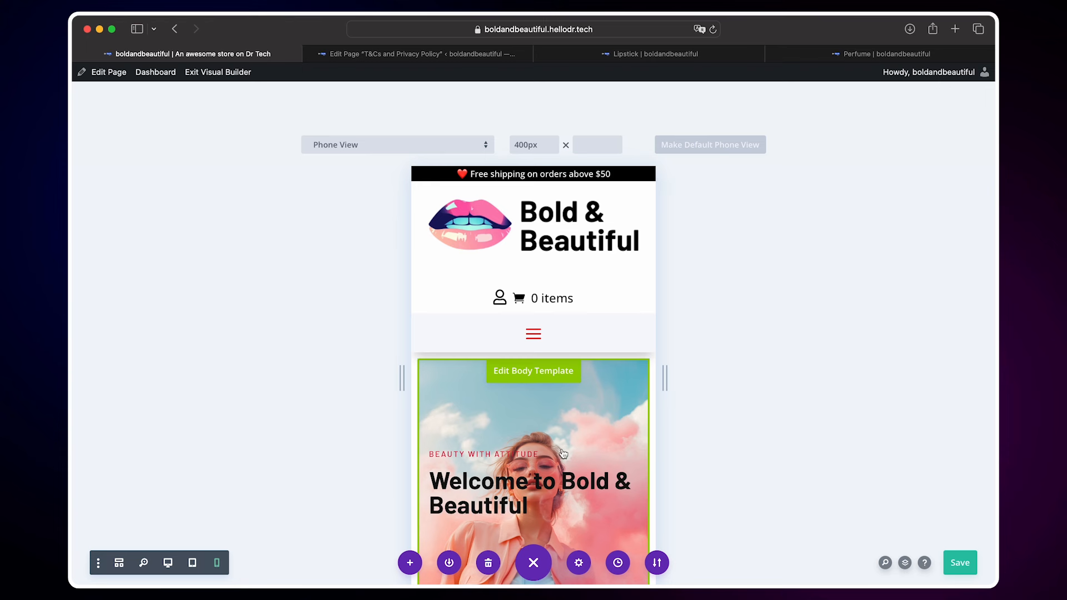
{"action": "left_click", "coordinate": [560, 239]}
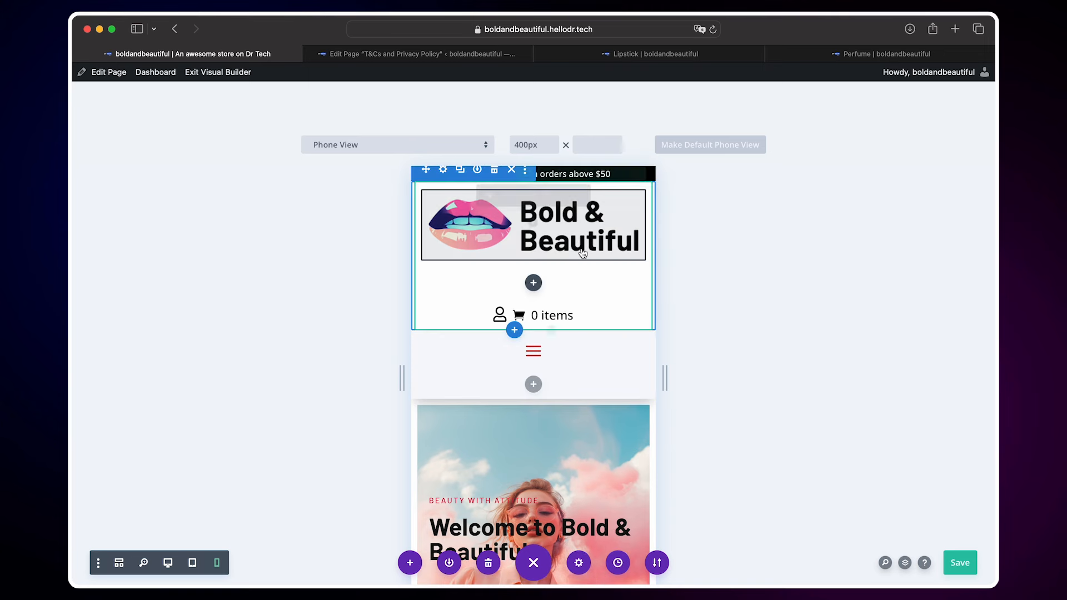
{"action": "left_click", "coordinate": [503, 202]}
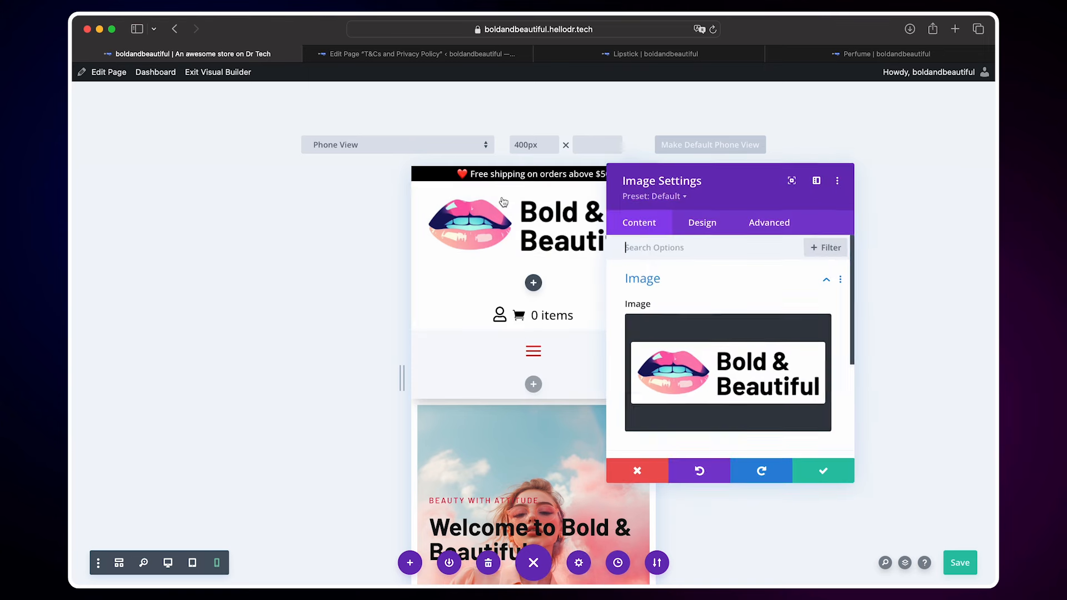
{"action": "left_click", "coordinate": [683, 230]}
{"action": "left_click", "coordinate": [658, 349]}
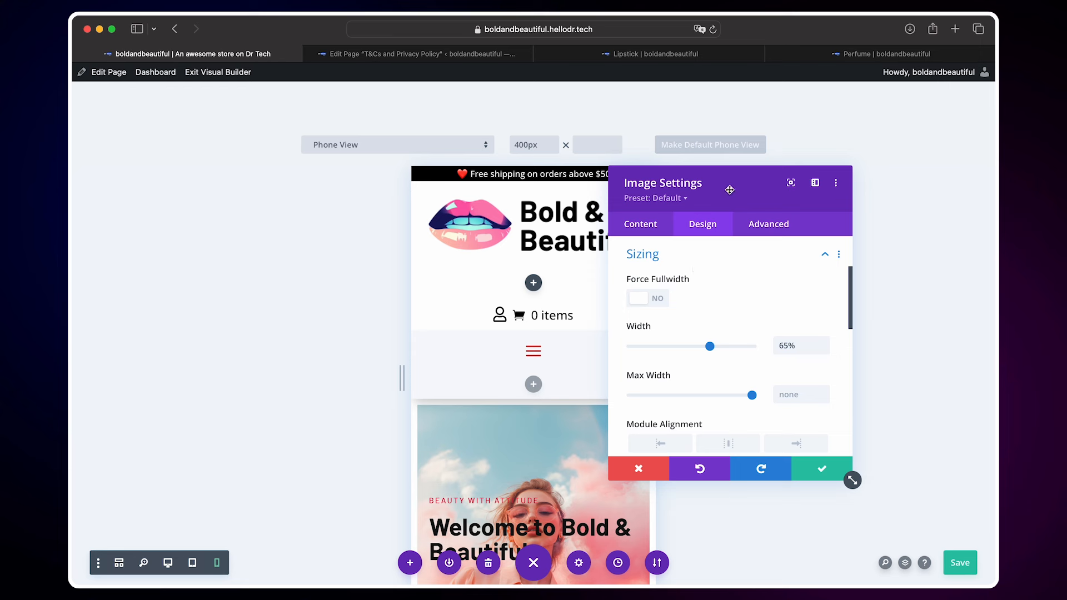
{"action": "left_click_drag", "start_coordinate": [730, 190], "coordinate": [808, 164]}
{"action": "mouse_move", "coordinate": [747, 309]}
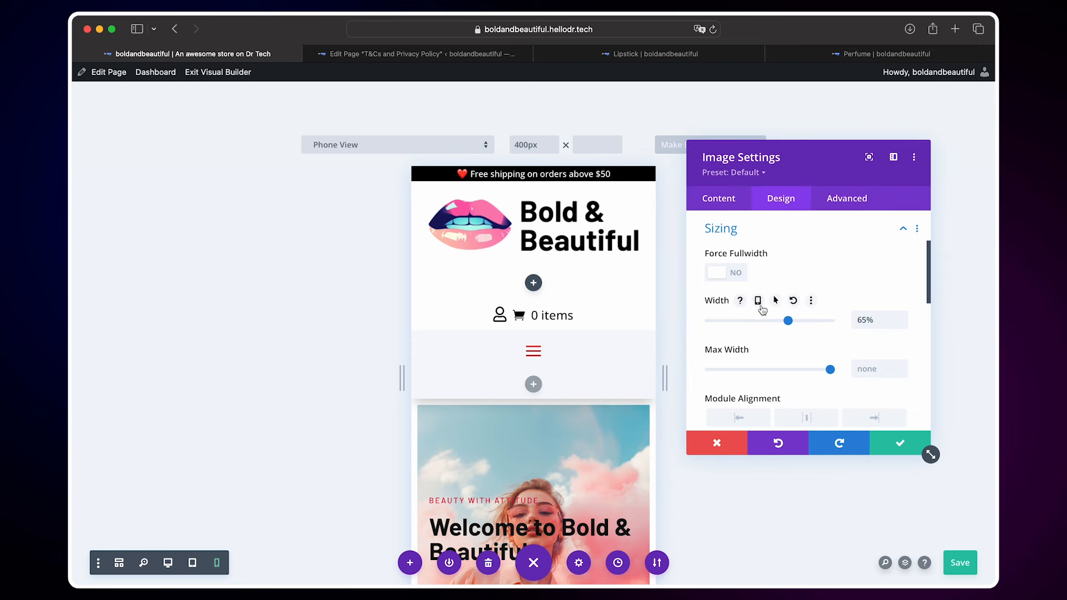
{"action": "left_click", "coordinate": [757, 303]}
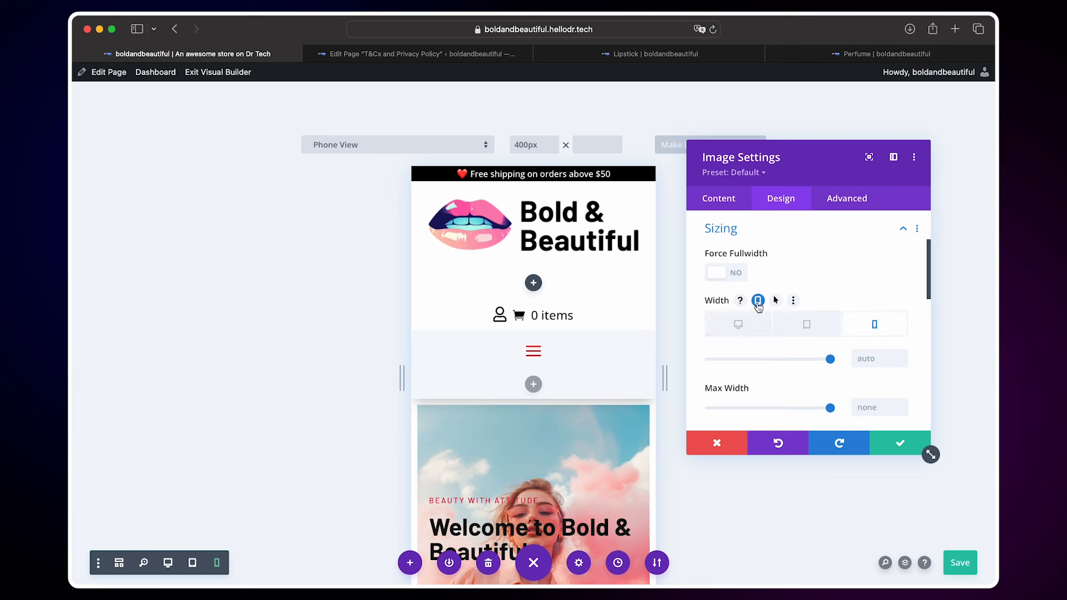
{"action": "left_click_drag", "start_coordinate": [830, 359], "coordinate": [771, 362]}
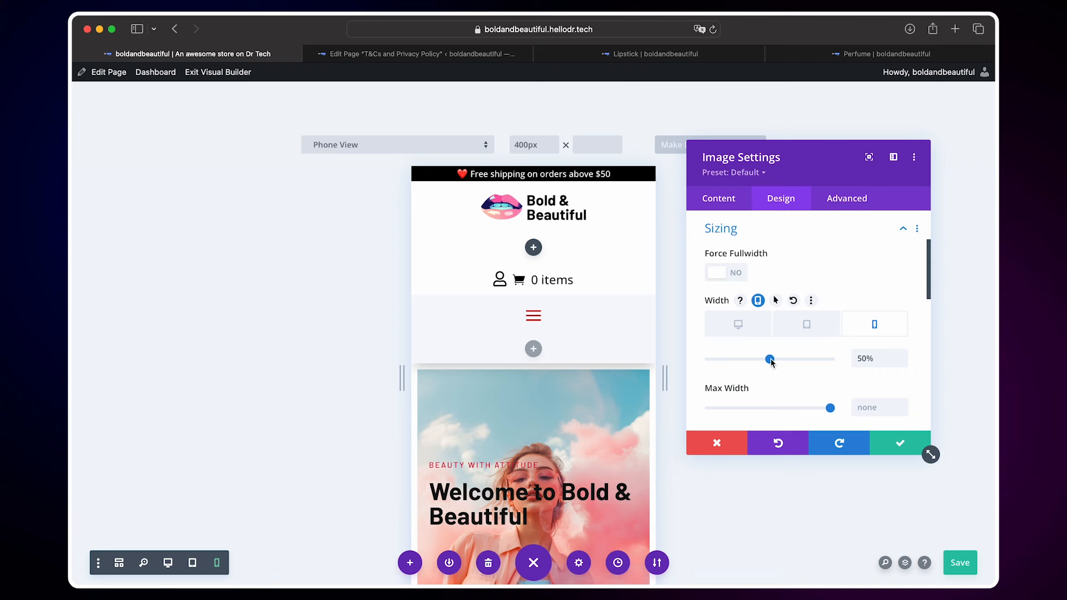
{"action": "left_click", "coordinate": [907, 443]}
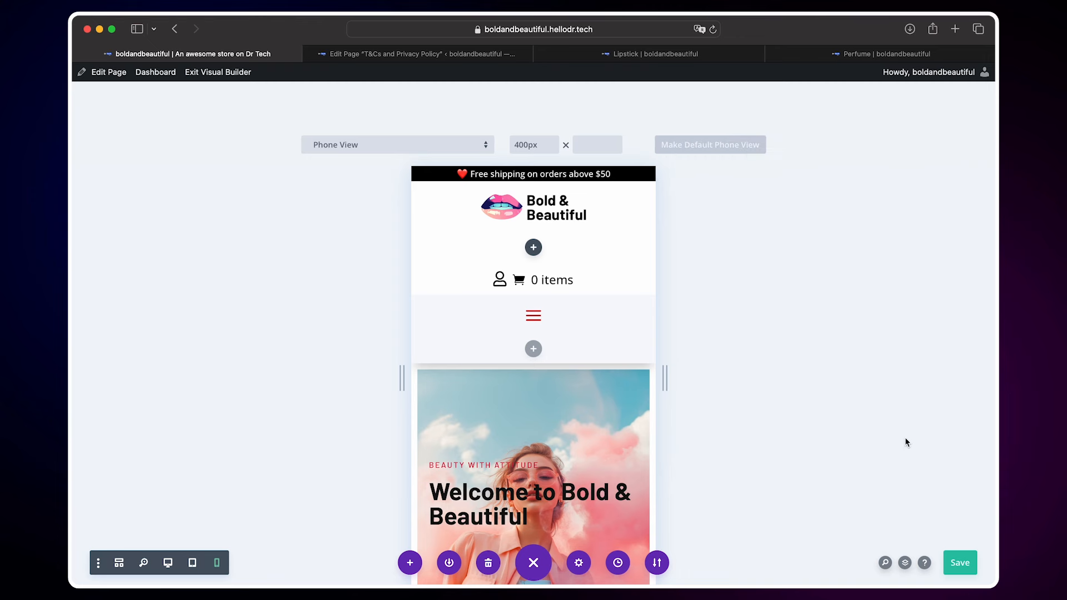
Compare the header in desktop view with phone view, and examine the home page's phone layout down through the image gallery.
{"action": "left_click", "coordinate": [176, 563]}
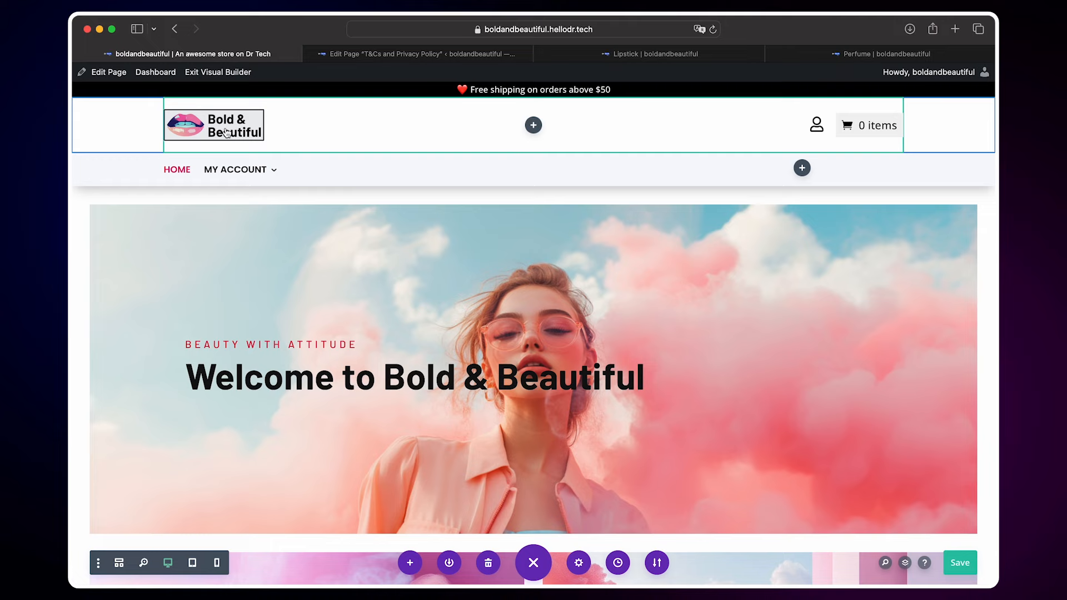
{"action": "left_click", "coordinate": [217, 563]}
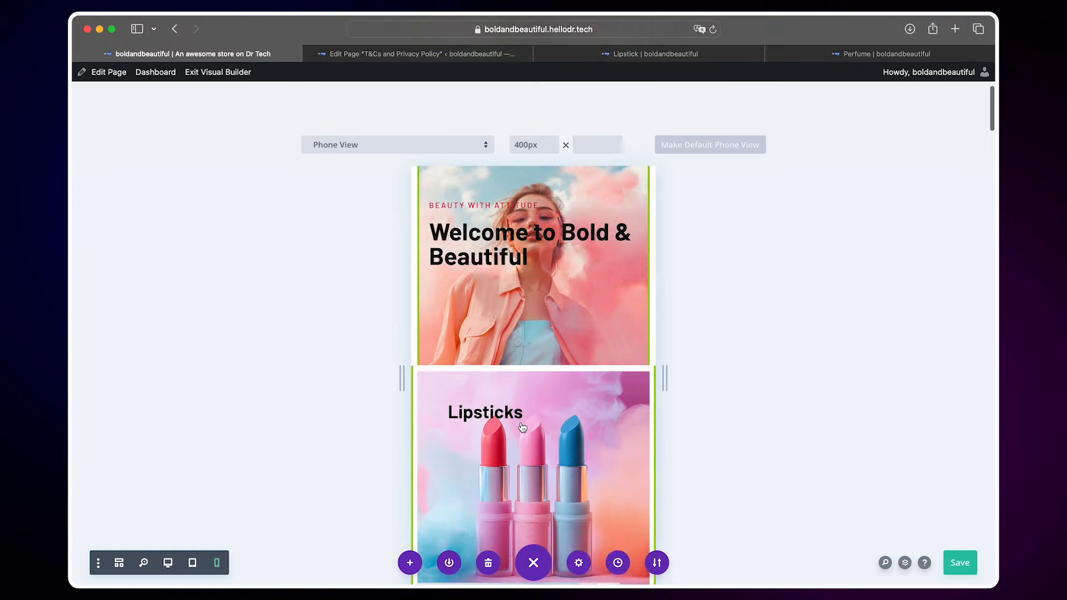
{"action": "scroll", "coordinate": [523, 427], "scroll_direction": "down", "scroll_amount": 15}
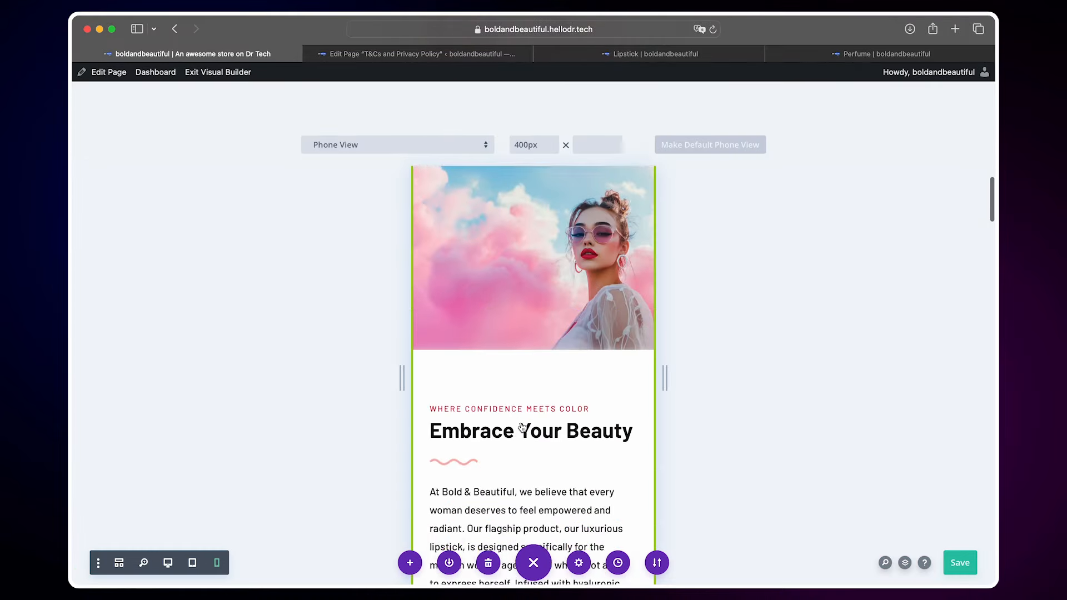
{"action": "scroll", "coordinate": [523, 427], "scroll_direction": "down", "scroll_amount": 10}
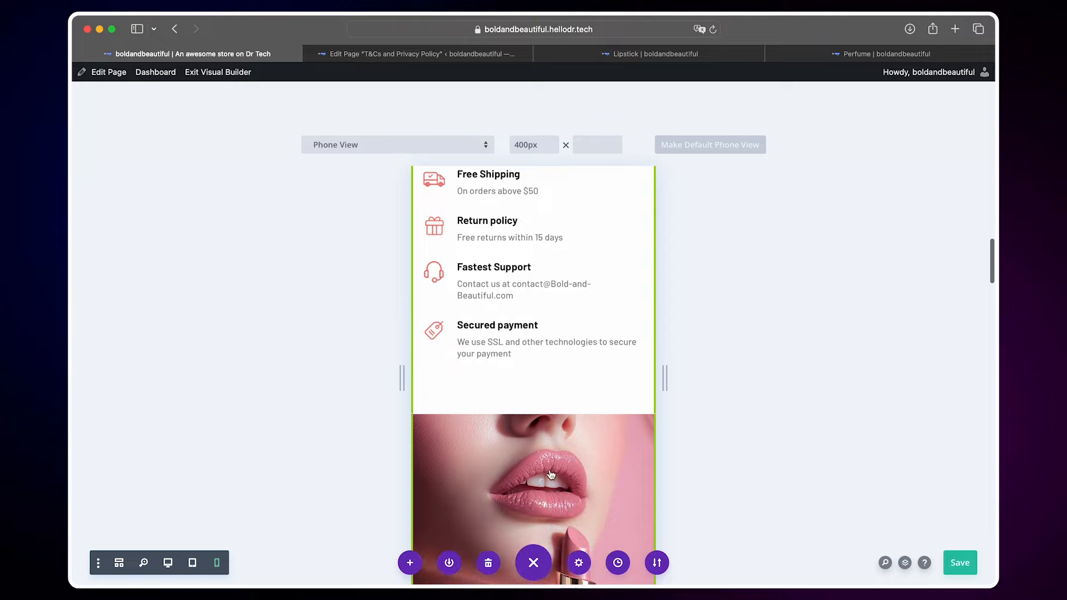
{"action": "scroll", "coordinate": [550, 474], "scroll_direction": "down", "scroll_amount": 20}
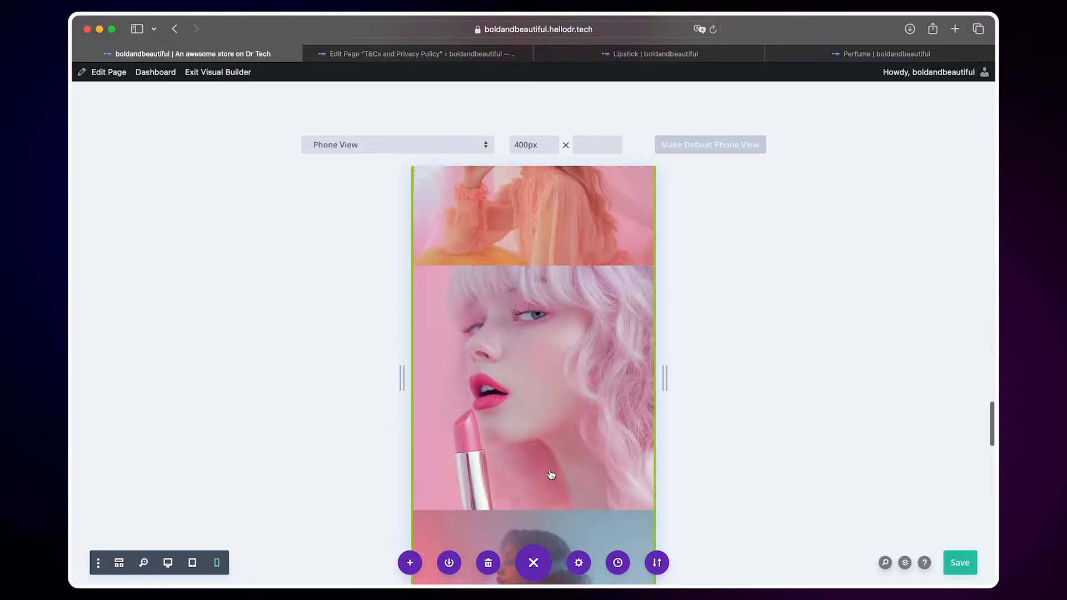
{"action": "scroll", "coordinate": [551, 474], "scroll_direction": "down", "scroll_amount": 10}
{"action": "scroll", "coordinate": [551, 474], "scroll_direction": "up", "scroll_amount": 20}
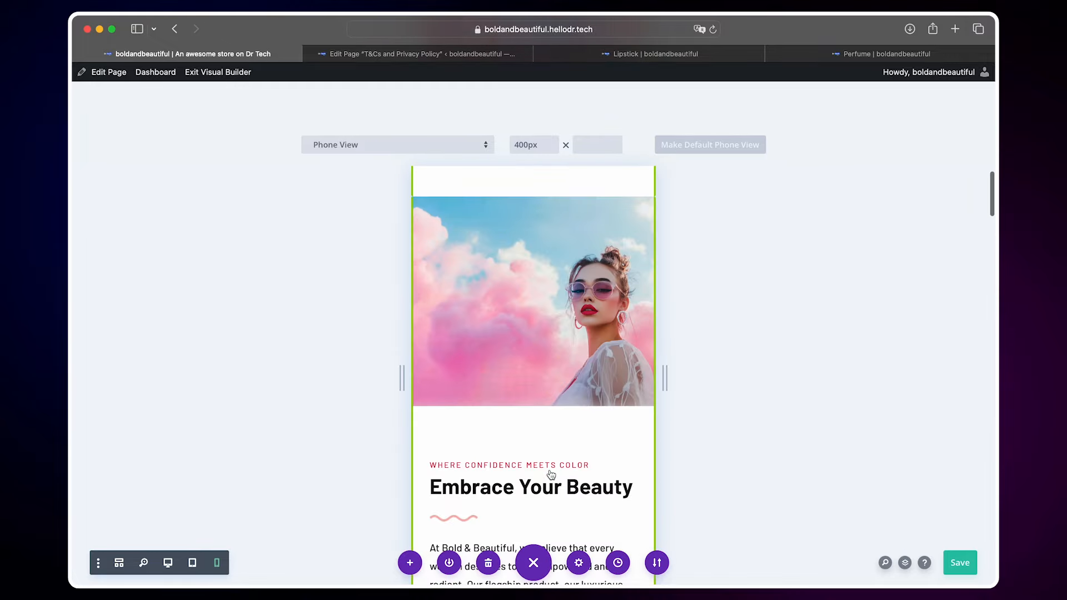
{"action": "scroll", "coordinate": [551, 474], "scroll_direction": "up", "scroll_amount": 5}
Save the home page from desktop view and exit the visual builder.
{"action": "left_click", "coordinate": [168, 562]}
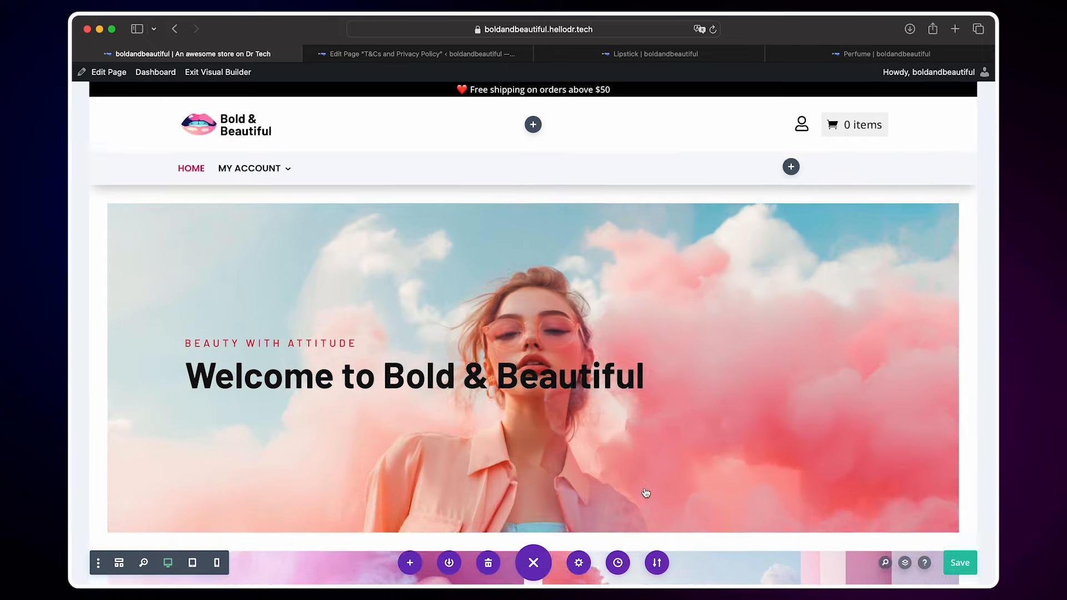
{"action": "left_click", "coordinate": [953, 564]}
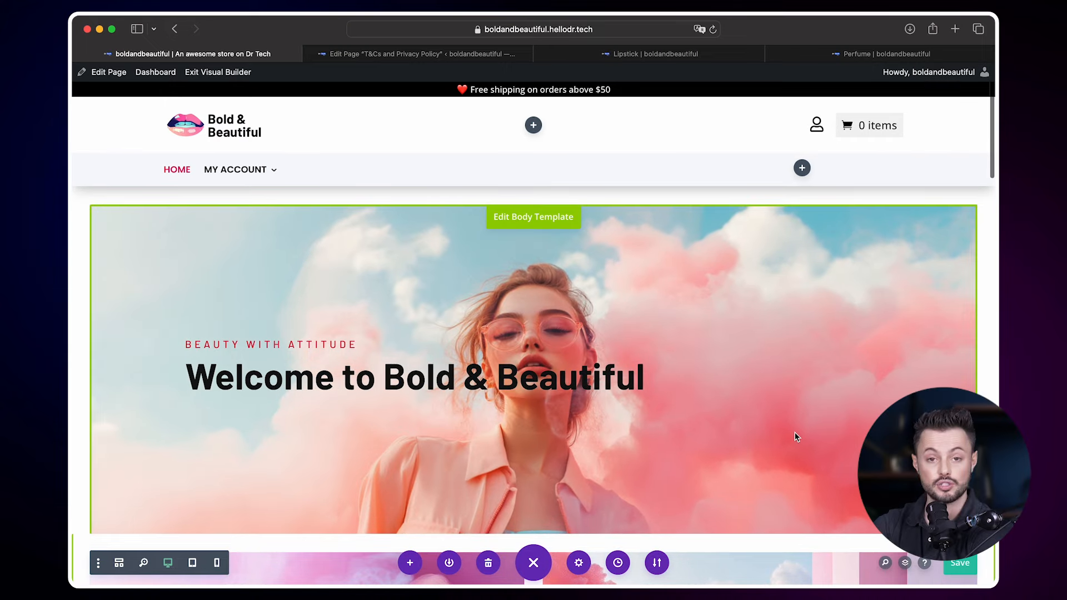
{"action": "key", "text": "super+s"}
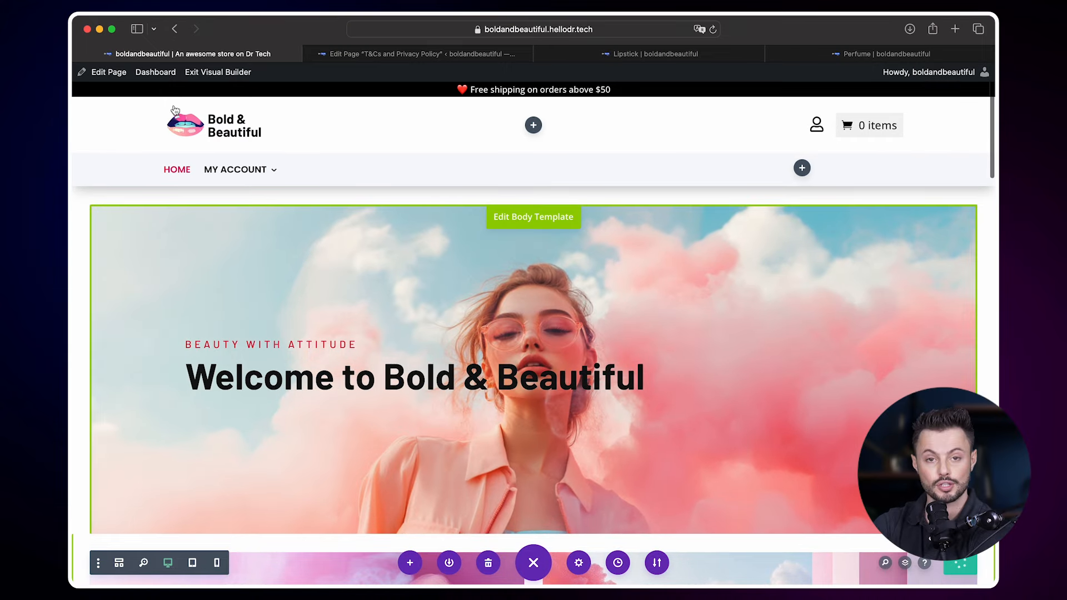
{"action": "left_click", "coordinate": [219, 75]}
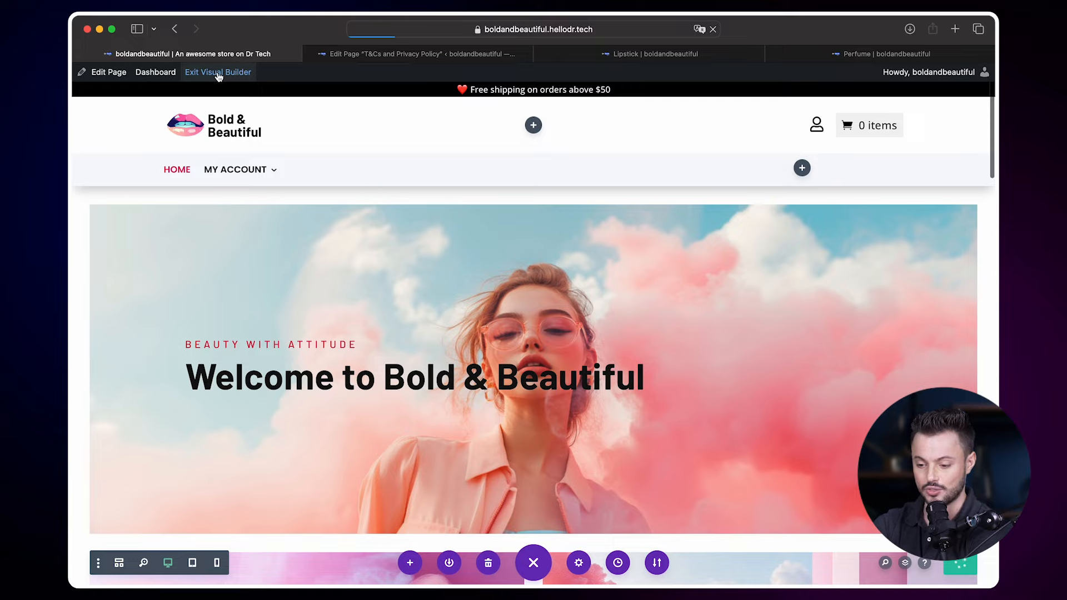
Examine the published home page from the header through the featured products and gallery to the footer.
{"action": "scroll", "coordinate": [544, 425], "scroll_direction": "down", "scroll_amount": 15}
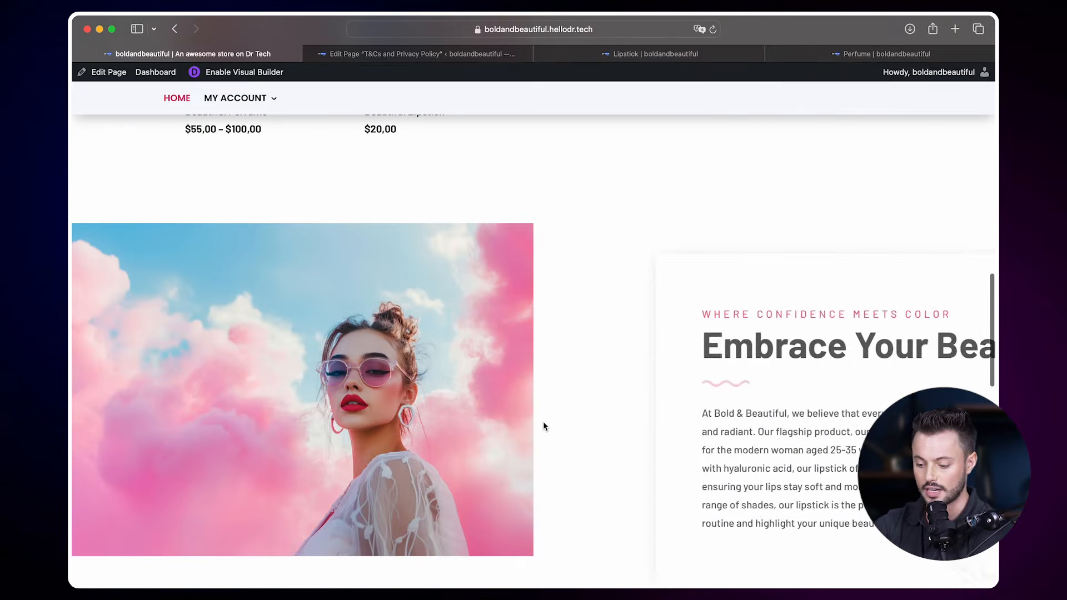
{"action": "scroll", "coordinate": [543, 425], "scroll_direction": "down", "scroll_amount": 10}
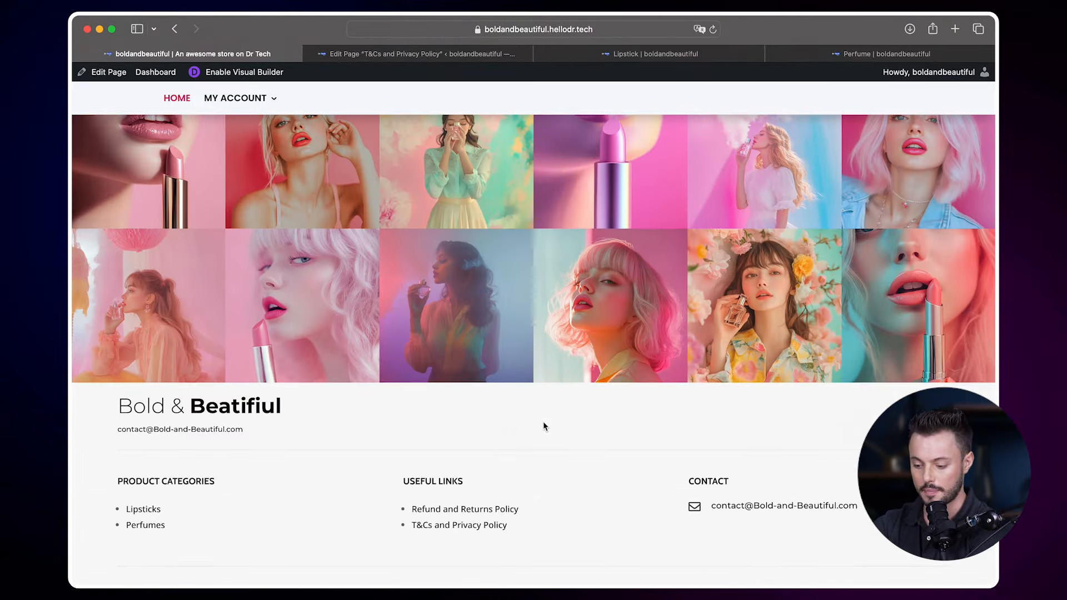
{"action": "scroll", "coordinate": [543, 425], "scroll_direction": "up", "scroll_amount": 20}
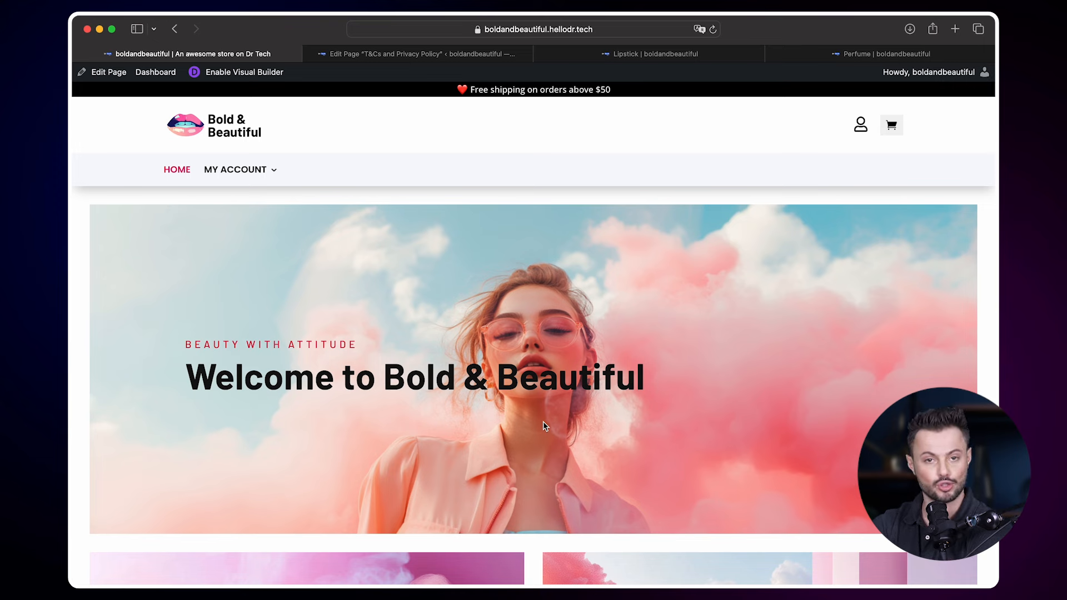
{"action": "scroll", "coordinate": [394, 382], "scroll_direction": "down", "scroll_amount": 10}
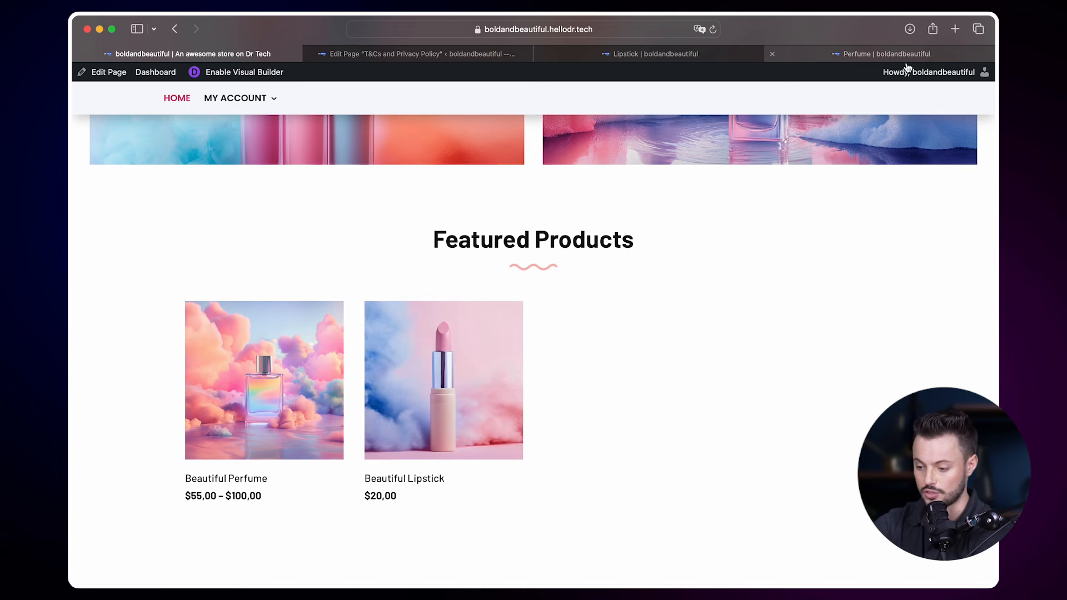
Close the extra T&Cs, Lipstick and Perfume browser tabs and open the store's dashboard.
{"action": "left_click", "coordinate": [310, 54]}
{"action": "left_click", "coordinate": [310, 54]}
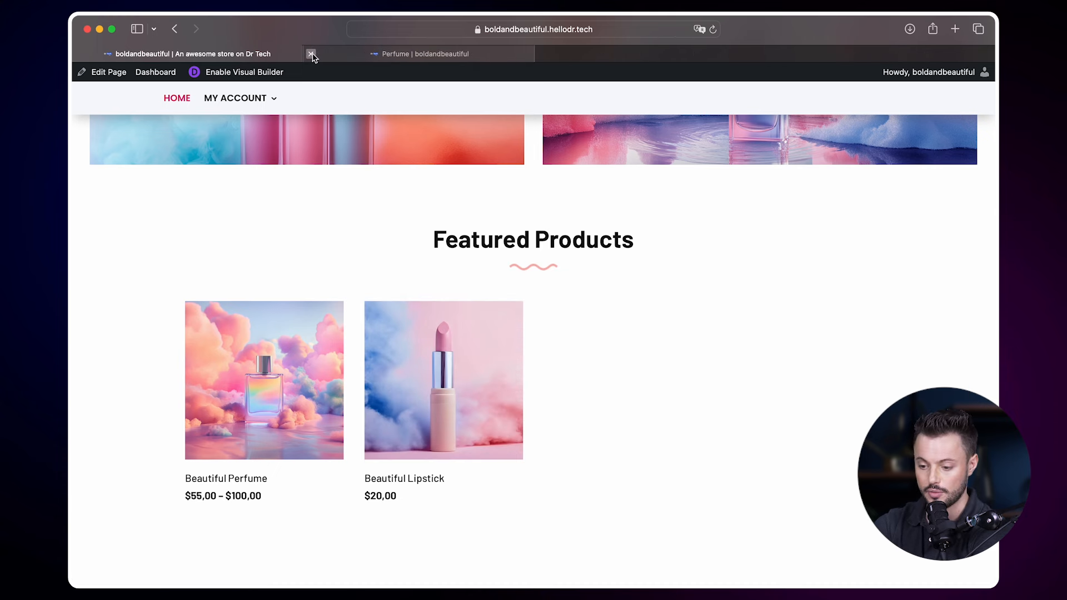
{"action": "left_click", "coordinate": [310, 54]}
{"action": "left_click", "coordinate": [154, 58]}
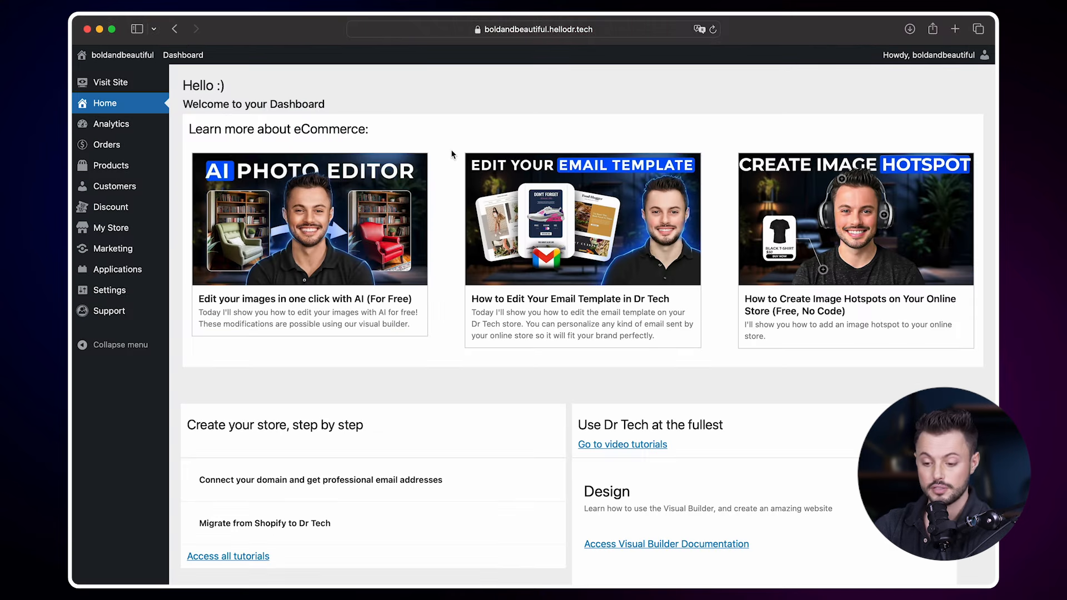
Open the Product Page template's custom body for editing in the Theme Builder.
{"action": "mouse_move", "coordinate": [133, 228]}
{"action": "left_click", "coordinate": [212, 315]}
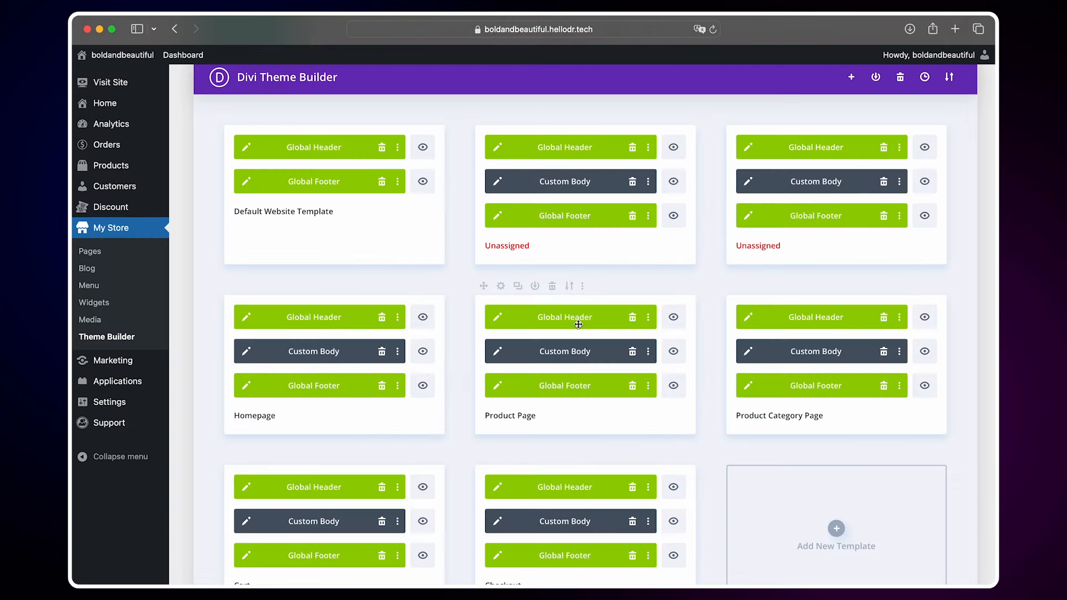
{"action": "left_click", "coordinate": [499, 354]}
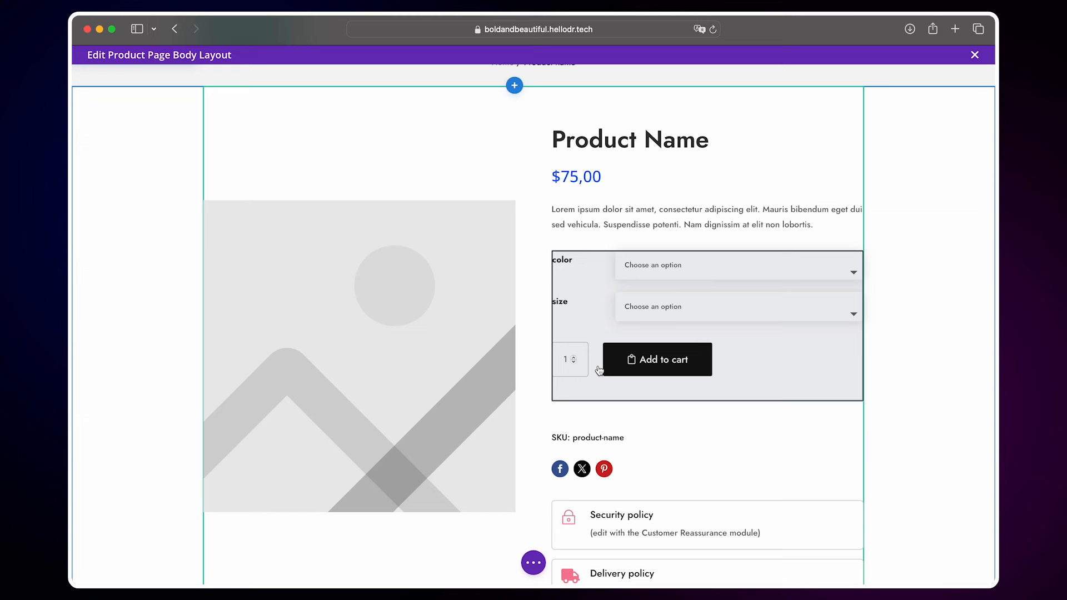
Set the product price's text color to black and save the Woo Product Price module.
{"action": "scroll", "coordinate": [598, 371], "scroll_direction": "up", "scroll_amount": 1}
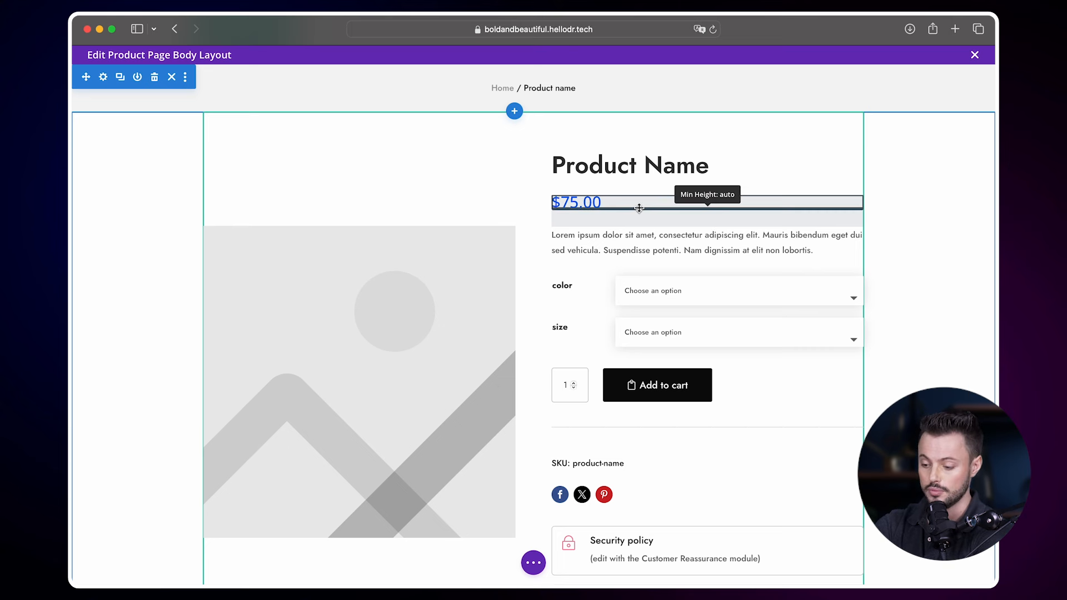
{"action": "left_click", "coordinate": [676, 202]}
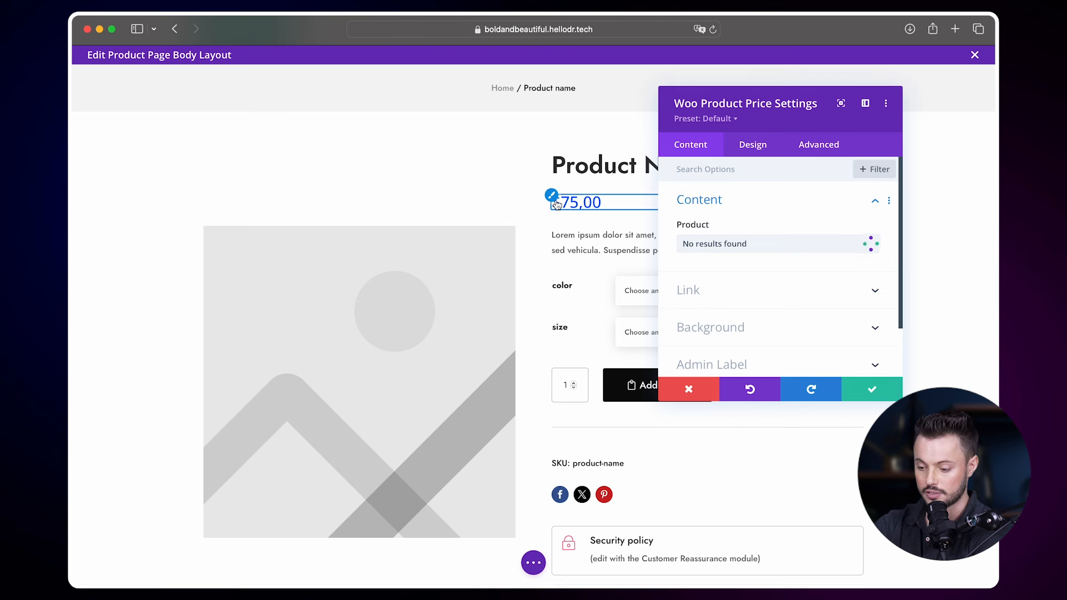
{"action": "left_click", "coordinate": [752, 145]}
{"action": "scroll", "coordinate": [666, 239], "scroll_direction": "down", "scroll_amount": 5}
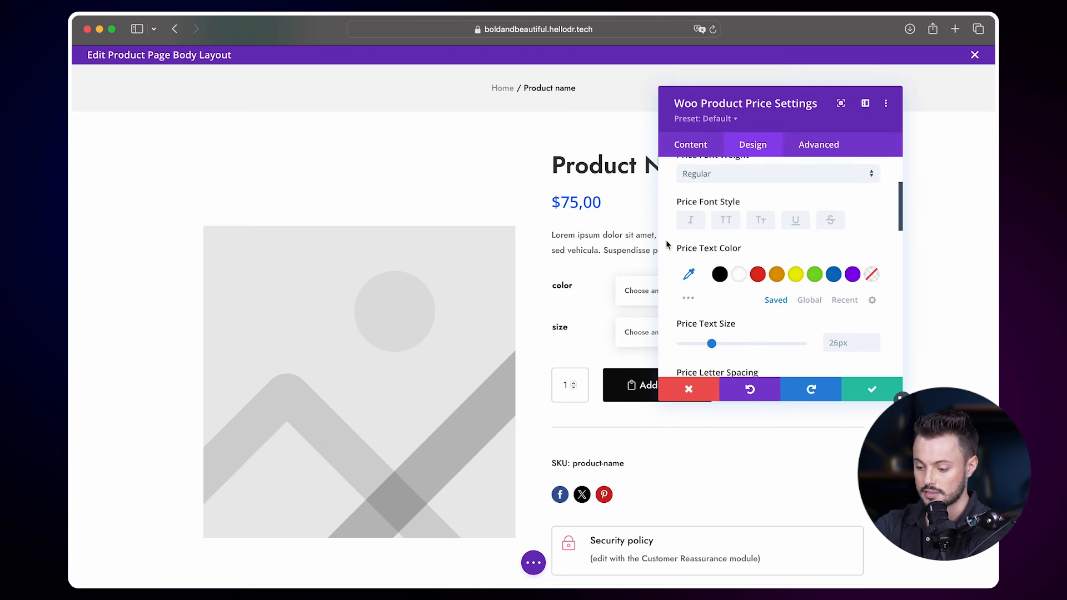
{"action": "left_click", "coordinate": [720, 258]}
{"action": "left_click", "coordinate": [866, 391]}
Delete the SKU module and the social media icons module below the Add to cart button.
{"action": "scroll", "coordinate": [697, 391], "scroll_direction": "down", "scroll_amount": 2}
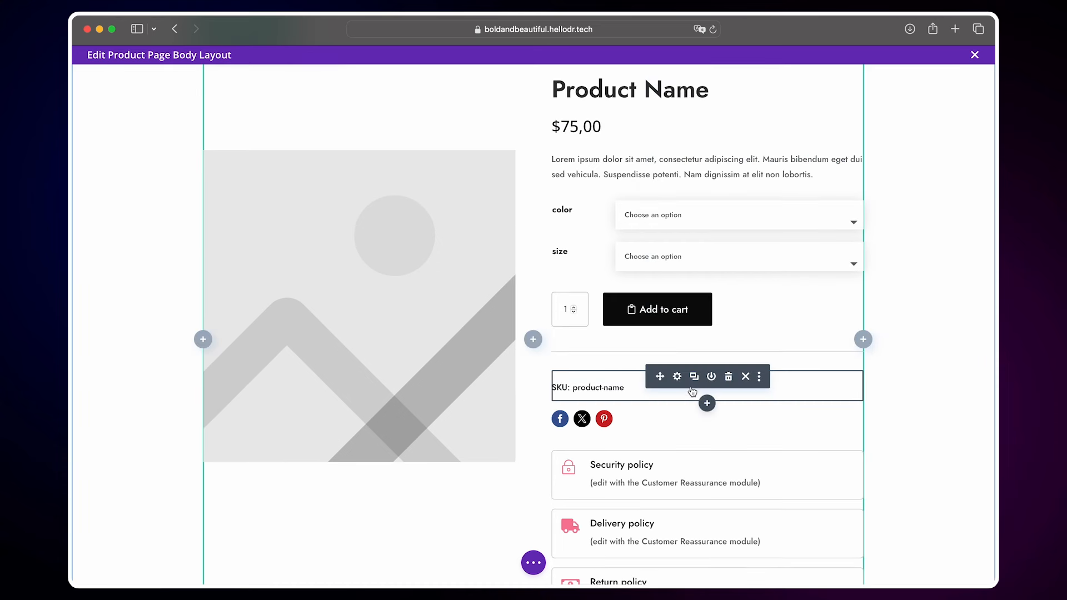
{"action": "left_click", "coordinate": [728, 377]}
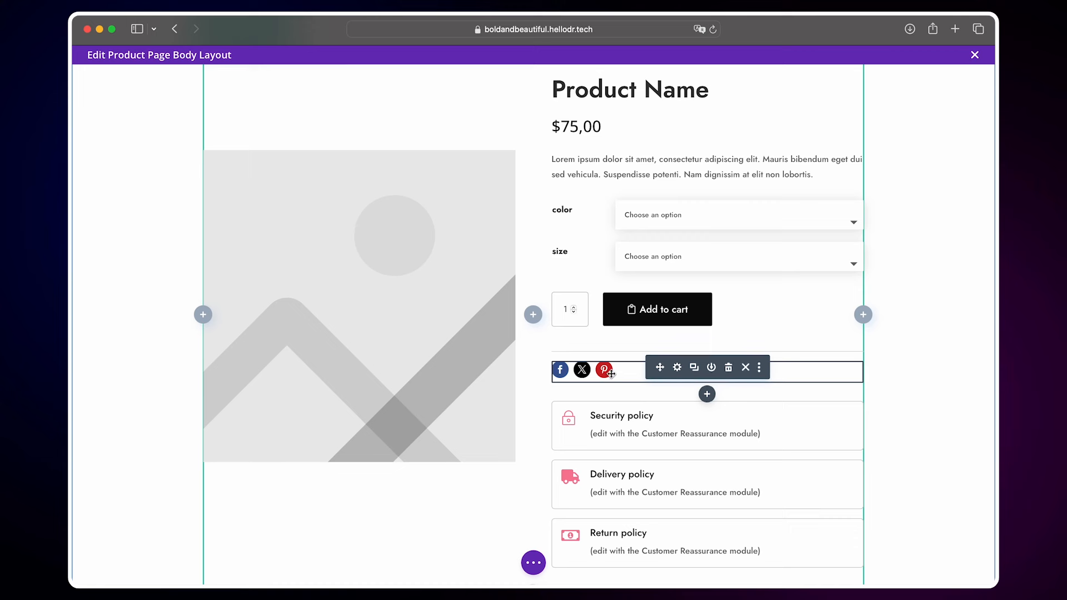
{"action": "scroll", "coordinate": [623, 369], "scroll_direction": "up", "scroll_amount": 1}
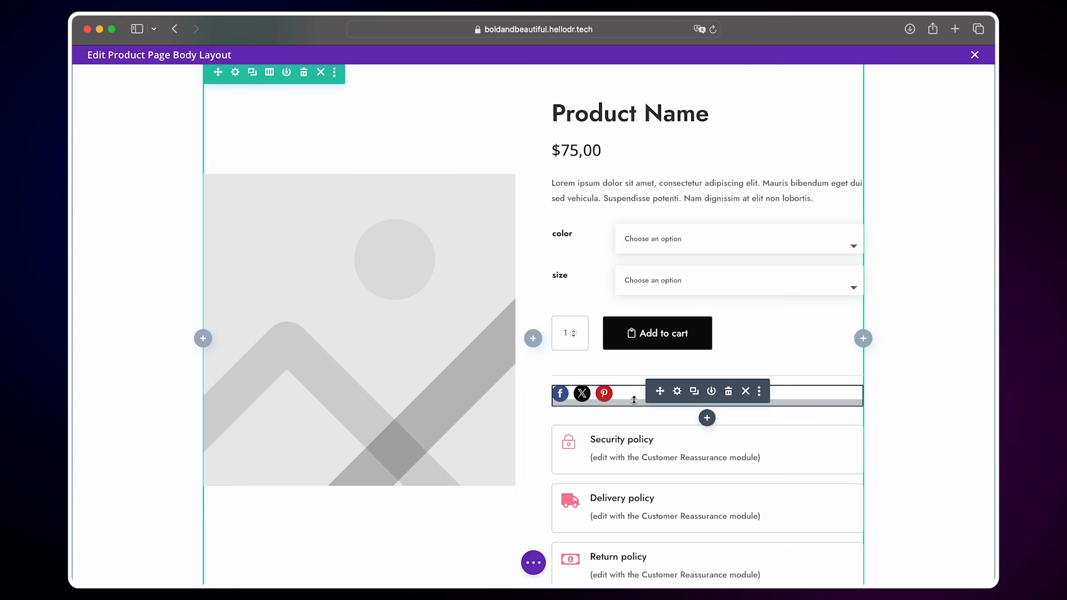
{"action": "left_click", "coordinate": [729, 392]}
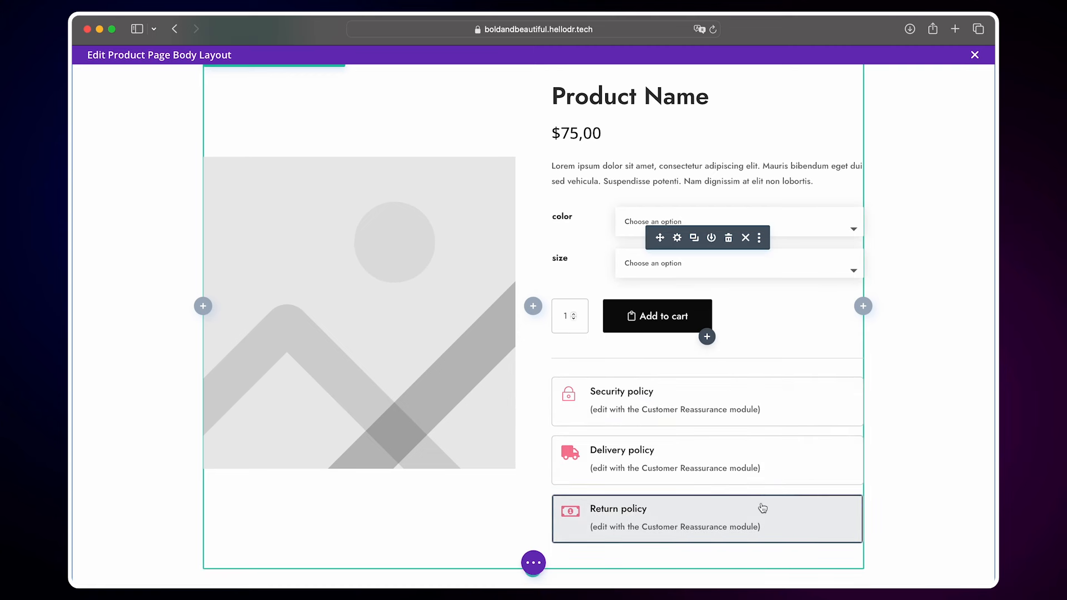
Replace the Security policy blurb's body with "We use SSL and other technologies to secure your payment" and save the module.
{"action": "left_click", "coordinate": [698, 404]}
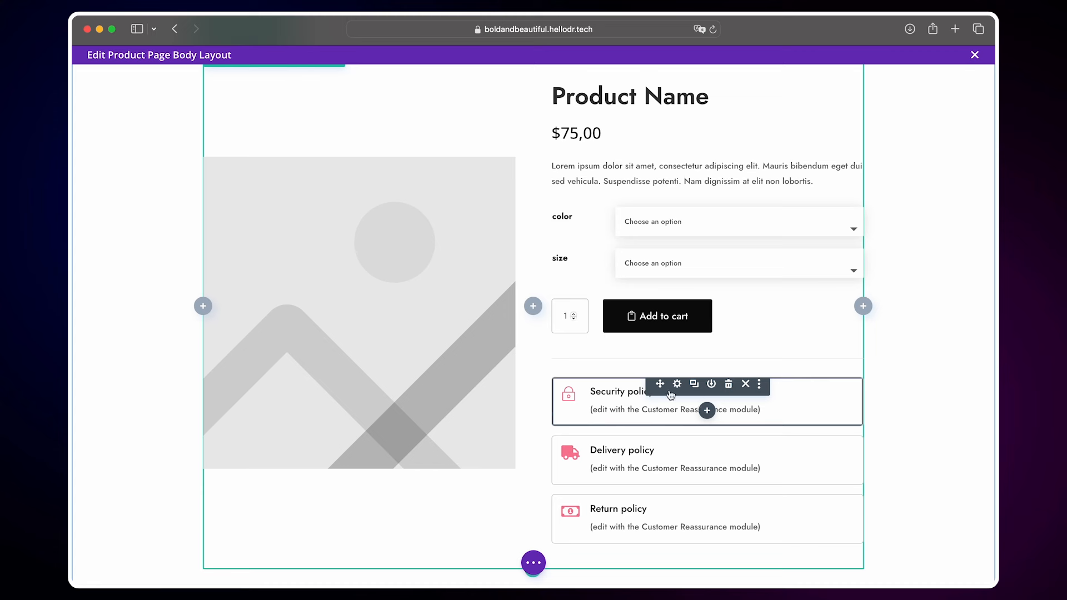
{"action": "left_click", "coordinate": [676, 387]}
{"action": "scroll", "coordinate": [675, 296], "scroll_direction": "down", "scroll_amount": 5}
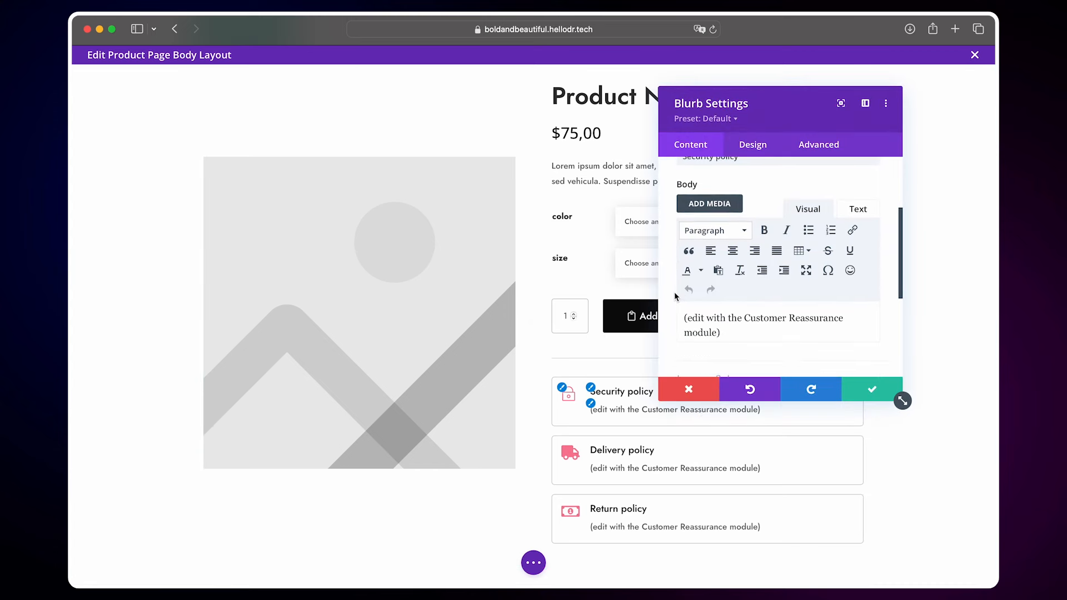
{"action": "triple_click", "coordinate": [723, 303]}
{"action": "type", "text": "We use SSL and other technologies to secure your payment"}
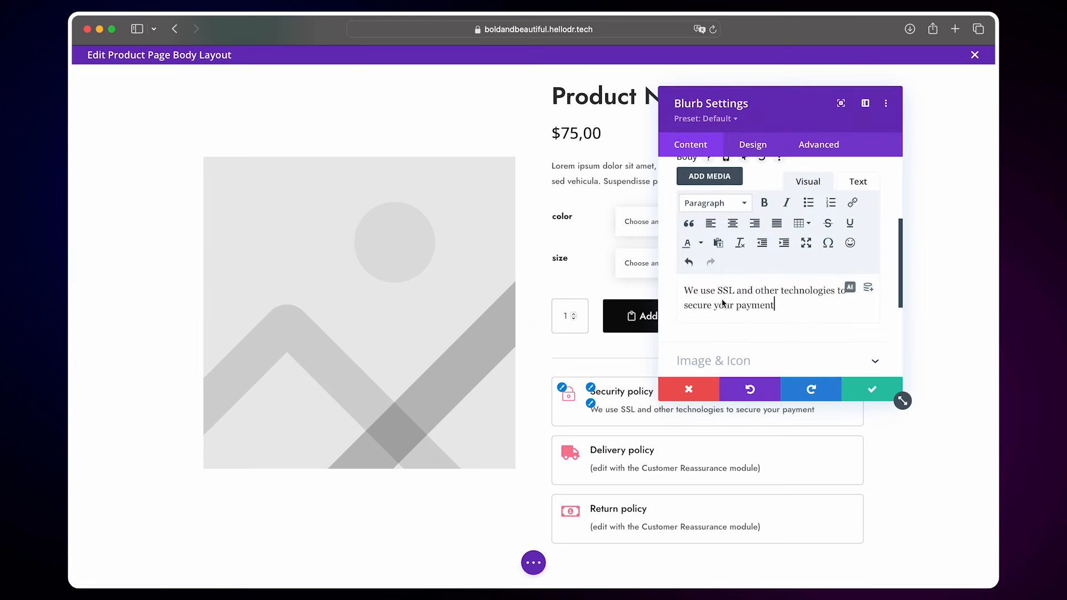
{"action": "left_click", "coordinate": [872, 389]}
Change the Delivery policy blurb's title to "Free Shipping" and its body to "On orders above $50", and save the module.
{"action": "left_click", "coordinate": [677, 443]}
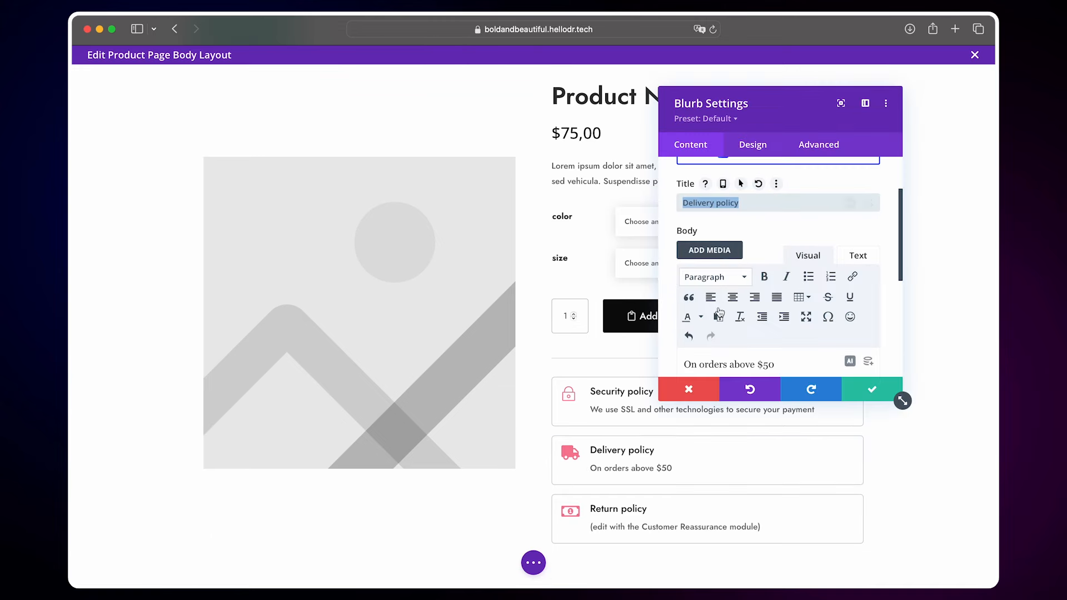
{"action": "scroll", "coordinate": [709, 319], "scroll_direction": "down", "scroll_amount": 1}
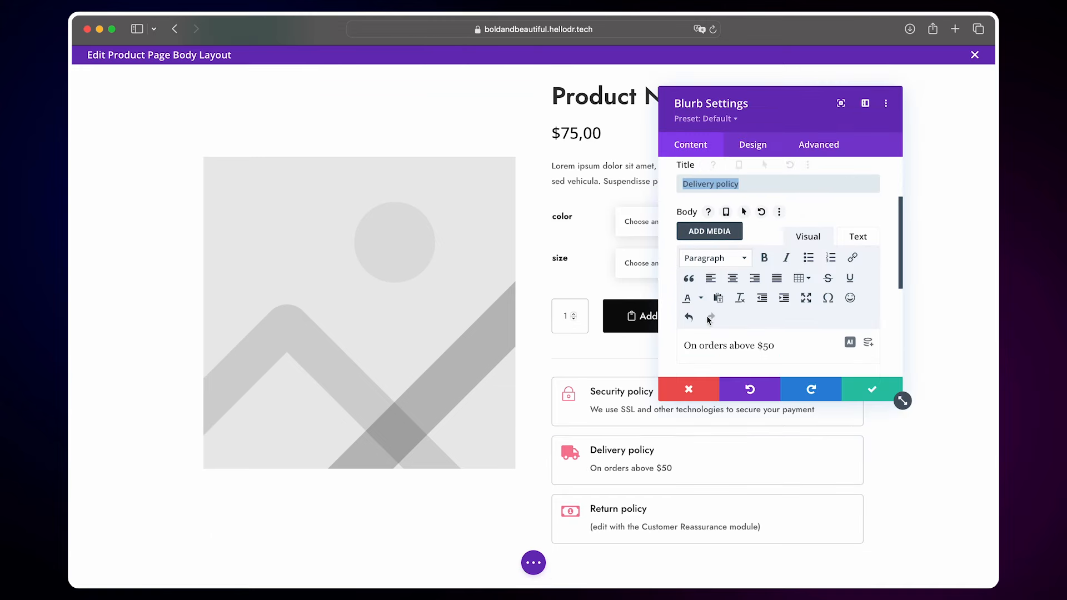
{"action": "scroll", "coordinate": [734, 341], "scroll_direction": "up", "scroll_amount": 1}
{"action": "right_click", "coordinate": [739, 345]}
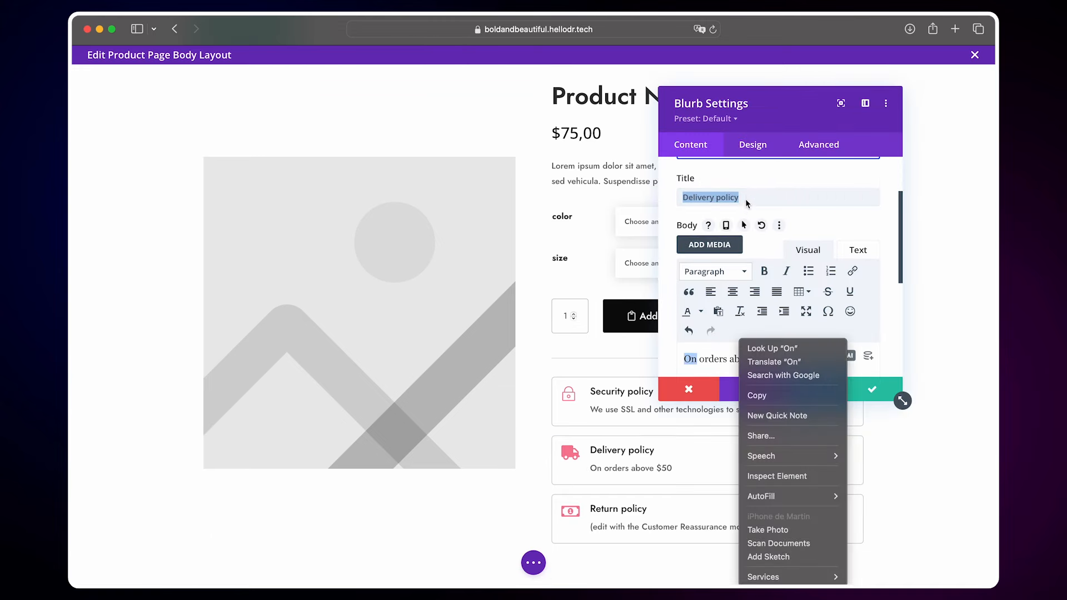
{"action": "key", "text": "Escape"}
{"action": "type", "text": "Free Shipping"}
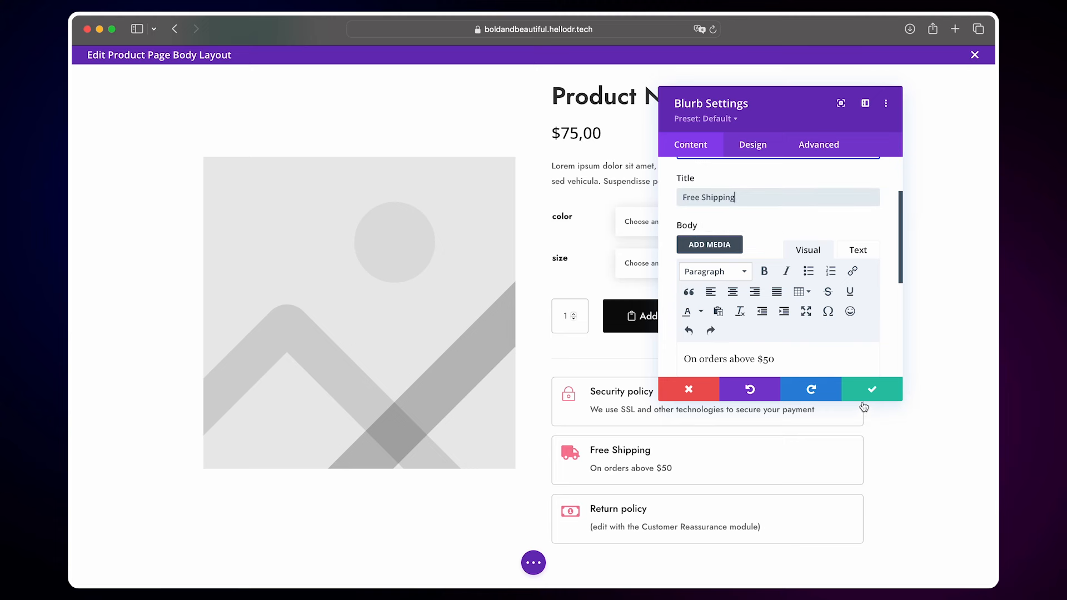
{"action": "left_click", "coordinate": [890, 394]}
Replace the Return policy blurb's body with "Free returns within 15 days".
{"action": "scroll", "coordinate": [708, 481], "scroll_direction": "down", "scroll_amount": 1}
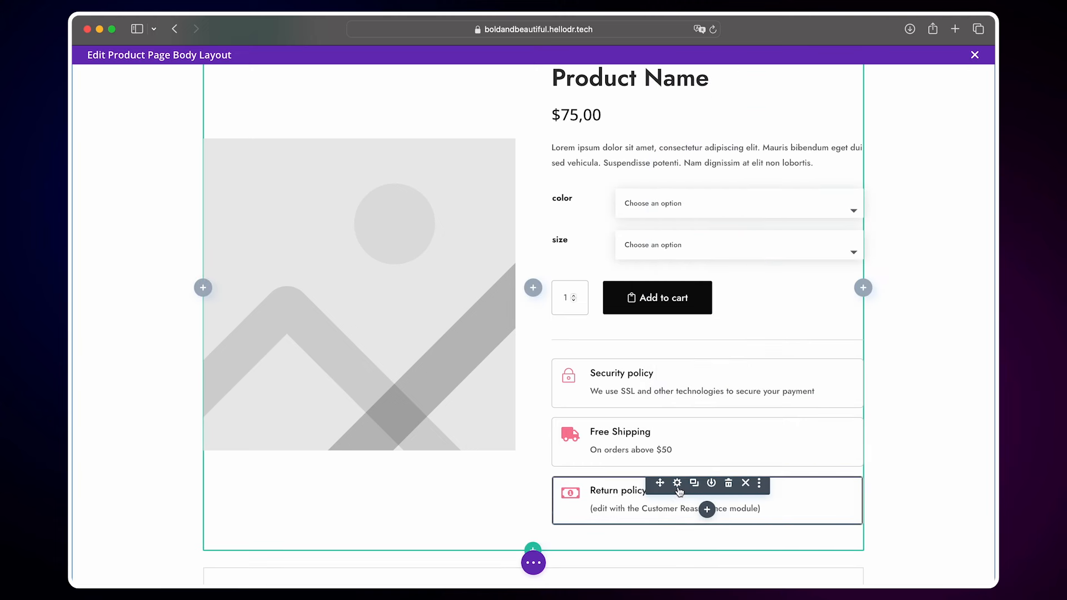
{"action": "left_click", "coordinate": [677, 484]}
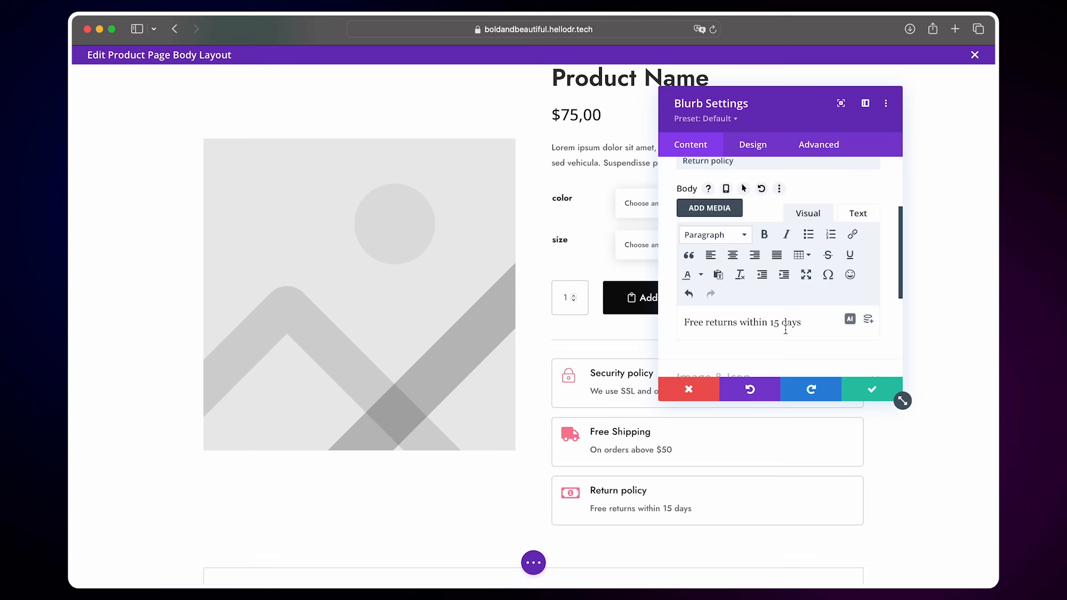
{"action": "scroll", "coordinate": [786, 330], "scroll_direction": "down", "scroll_amount": 2}
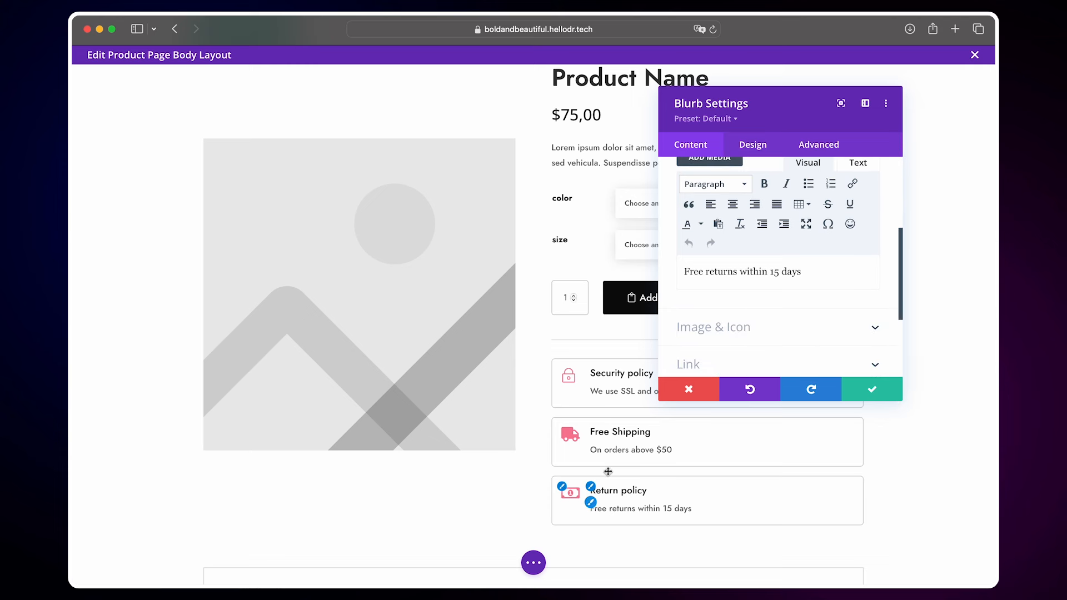
Try black, red and orange as the Return policy blurb's icon color, and undo these color changes.
{"action": "left_click", "coordinate": [563, 488]}
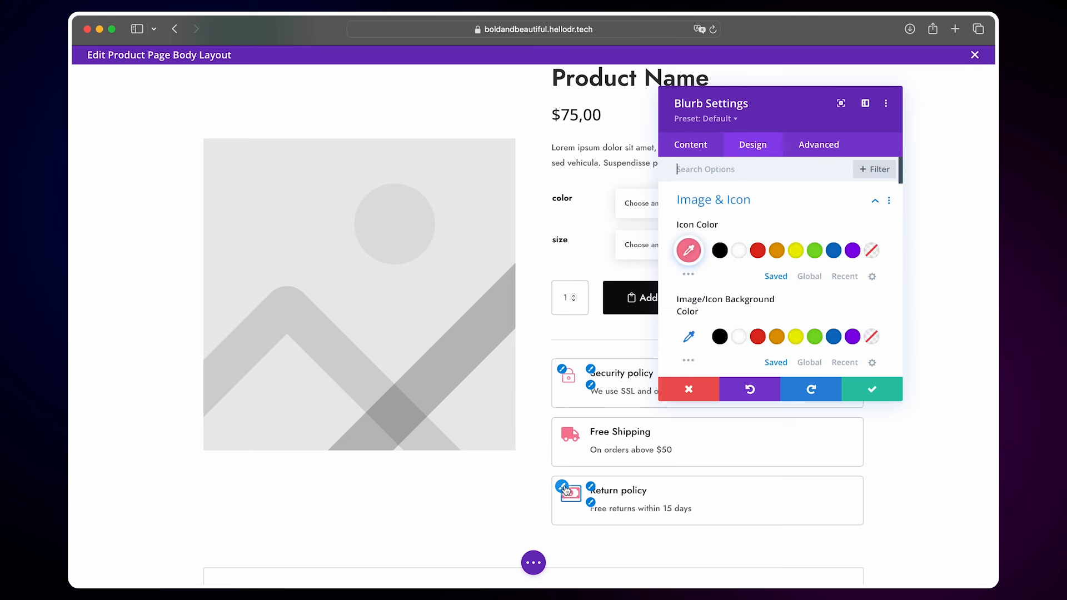
{"action": "left_click", "coordinate": [720, 251]}
{"action": "left_click", "coordinate": [757, 251]}
{"action": "left_click", "coordinate": [778, 252]}
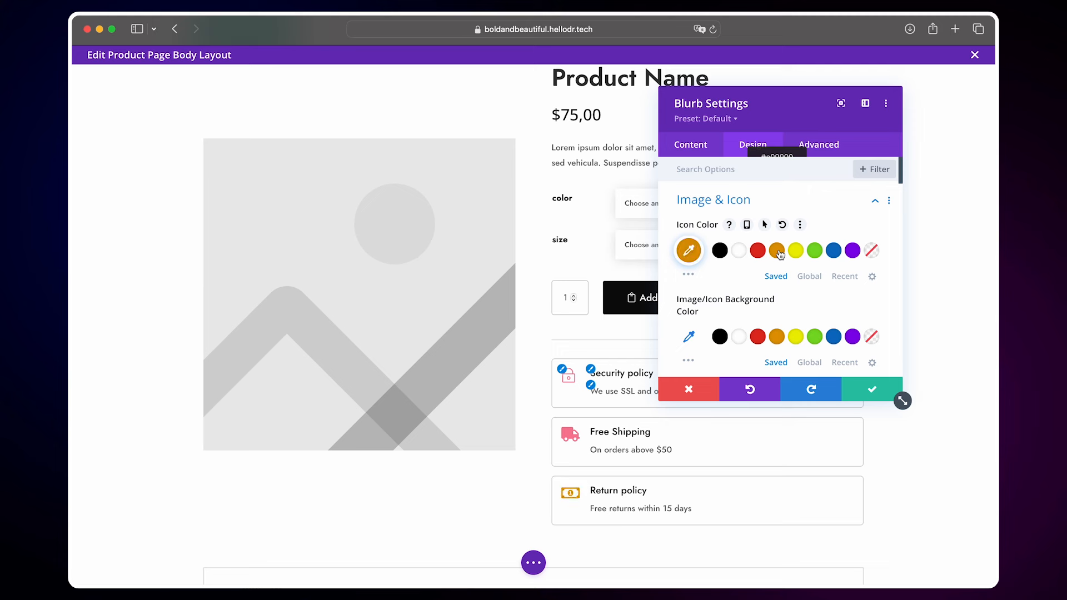
{"action": "left_click", "coordinate": [752, 389]}
{"action": "left_click", "coordinate": [751, 390]}
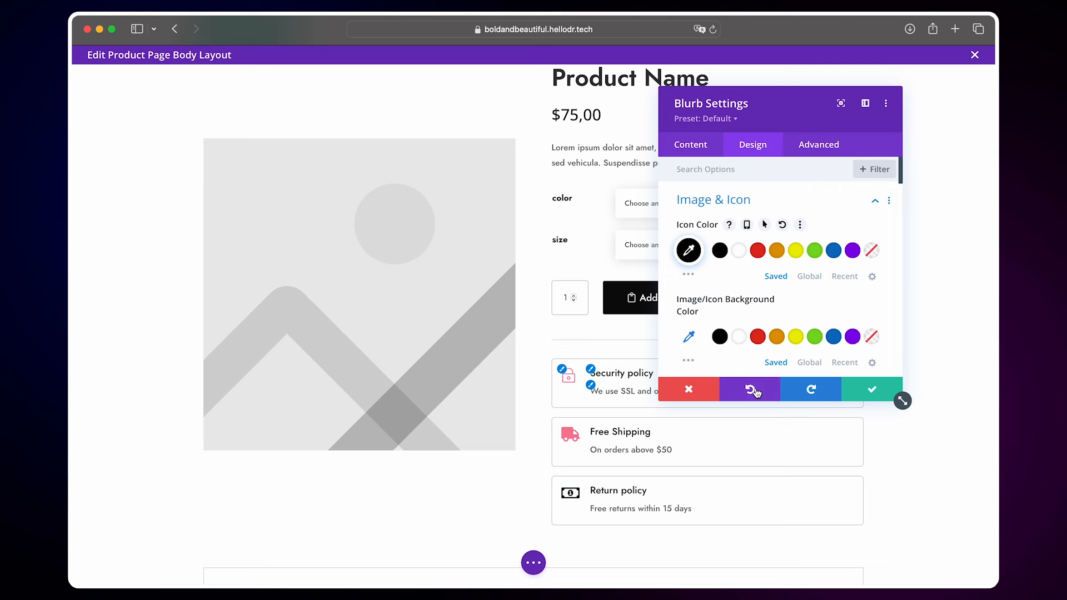
{"action": "left_click", "coordinate": [755, 391]}
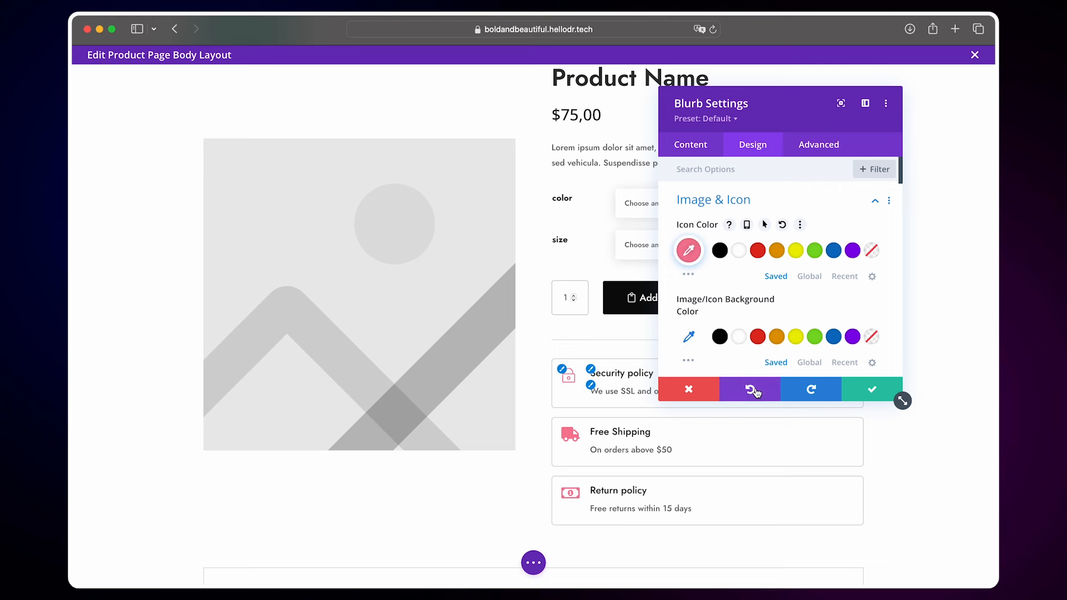
Save the Return policy blurb and delete the Additional Information item from the accordion below the product details.
{"action": "left_click", "coordinate": [860, 392]}
{"action": "scroll", "coordinate": [689, 423], "scroll_direction": "down", "scroll_amount": 10}
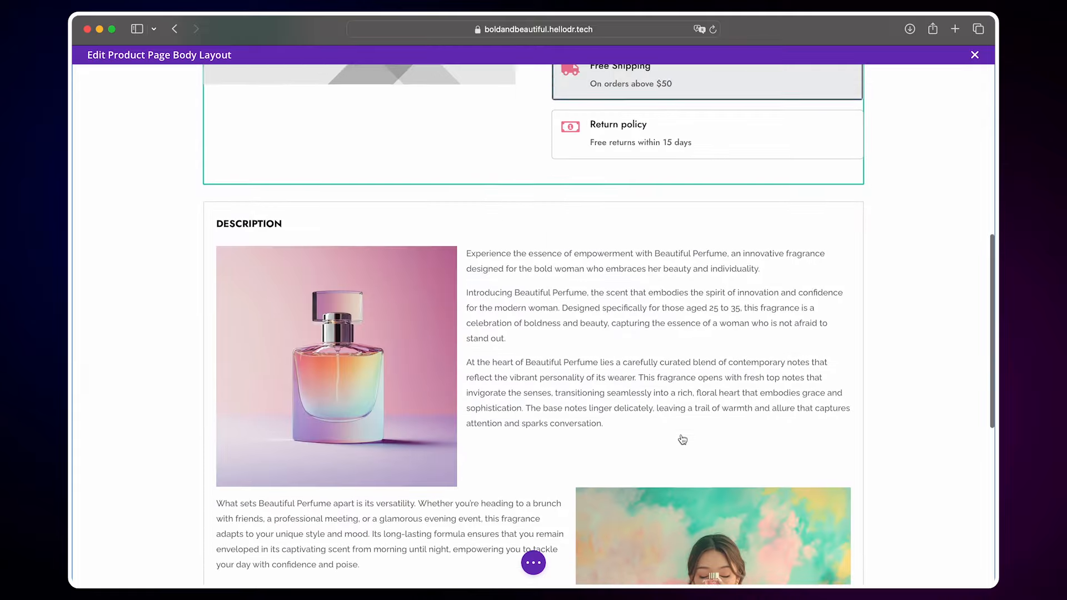
{"action": "scroll", "coordinate": [536, 429], "scroll_direction": "down", "scroll_amount": 7}
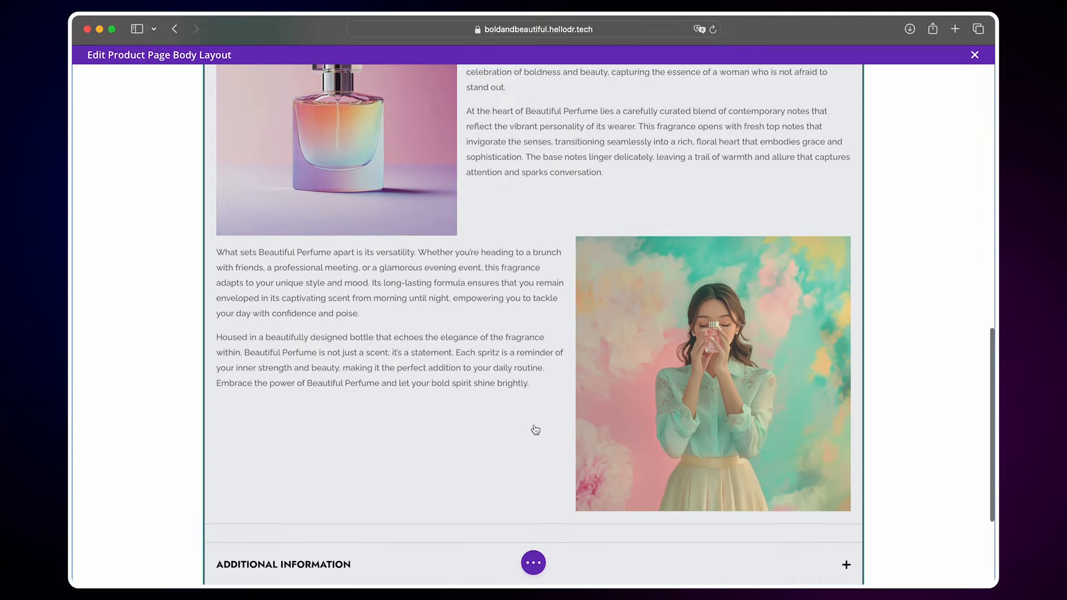
{"action": "scroll", "coordinate": [535, 430], "scroll_direction": "down", "scroll_amount": 3}
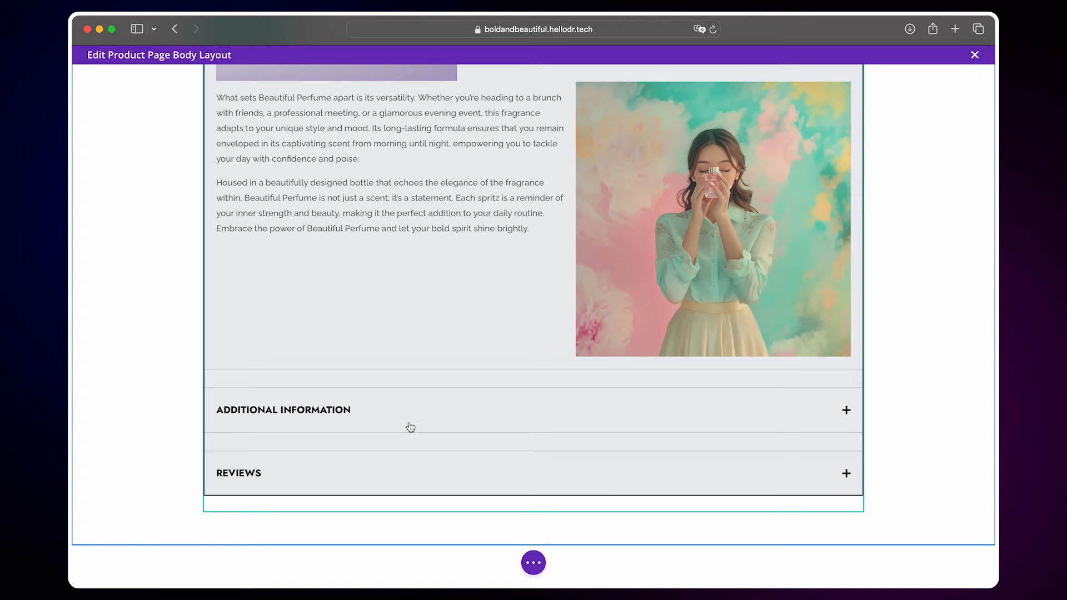
{"action": "scroll", "coordinate": [410, 427], "scroll_direction": "up", "scroll_amount": 2}
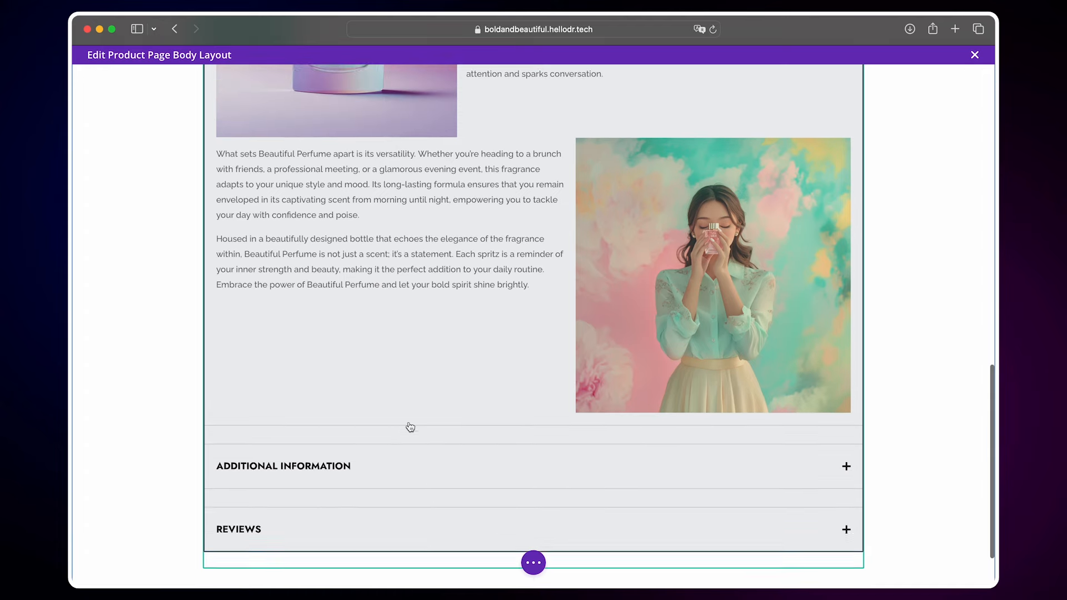
{"action": "scroll", "coordinate": [451, 404], "scroll_direction": "up", "scroll_amount": 6}
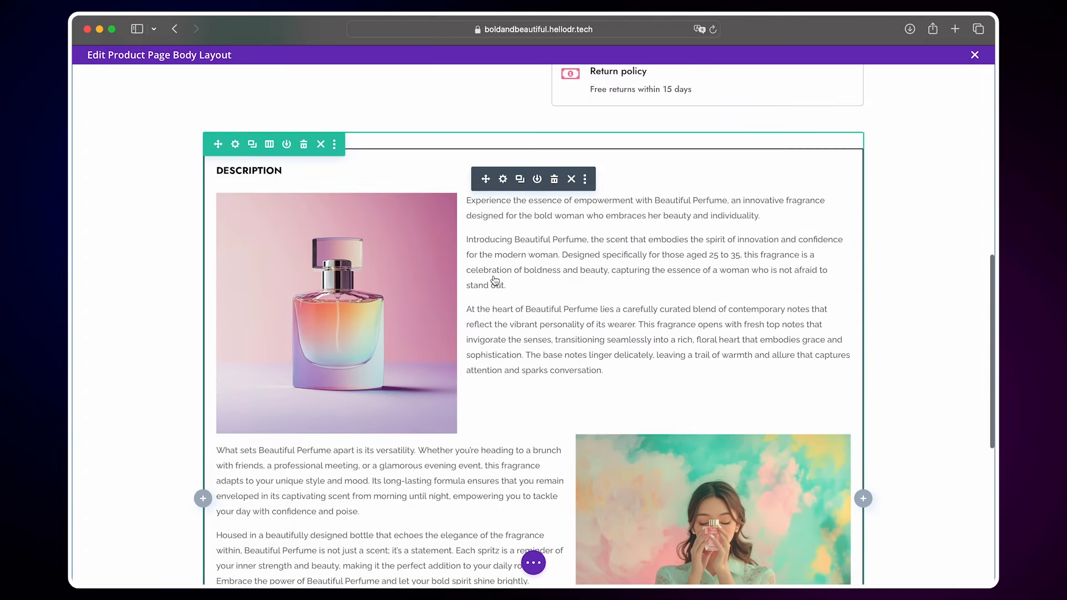
{"action": "left_click", "coordinate": [500, 179]}
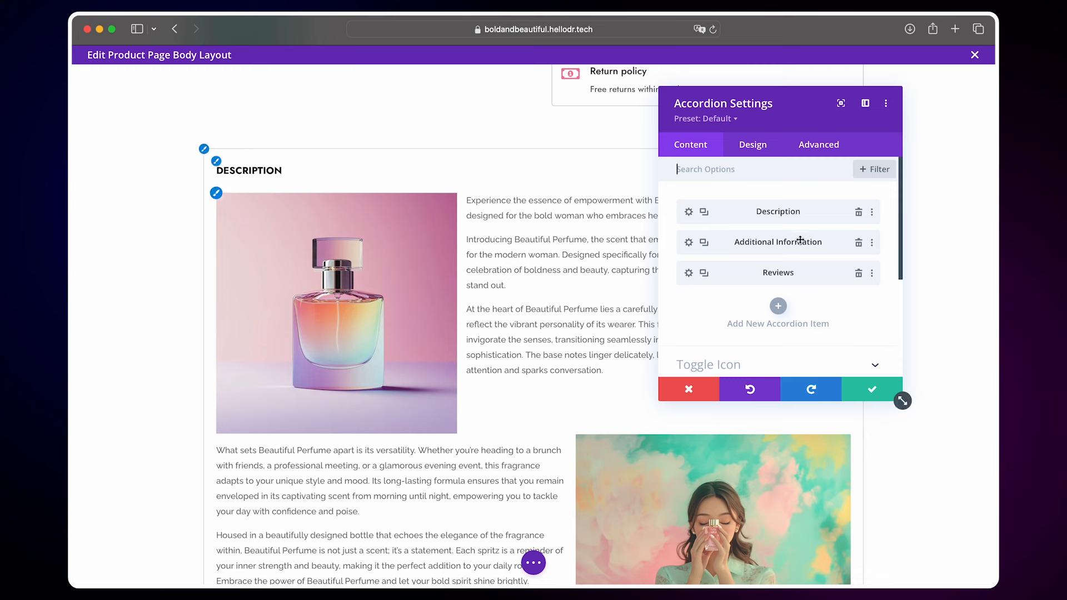
{"action": "left_click", "coordinate": [858, 244]}
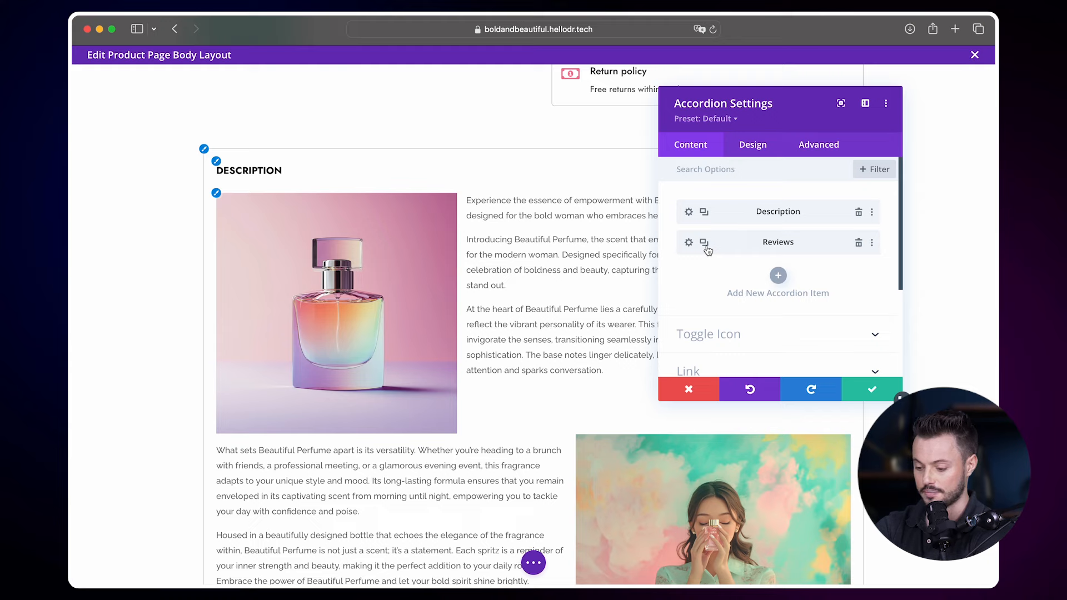
{"action": "key", "text": "Escape"}
Save the product page body layout and exit to the Theme Builder.
{"action": "scroll", "coordinate": [574, 443], "scroll_direction": "down", "scroll_amount": 4}
{"action": "scroll", "coordinate": [574, 443], "scroll_direction": "up", "scroll_amount": 13}
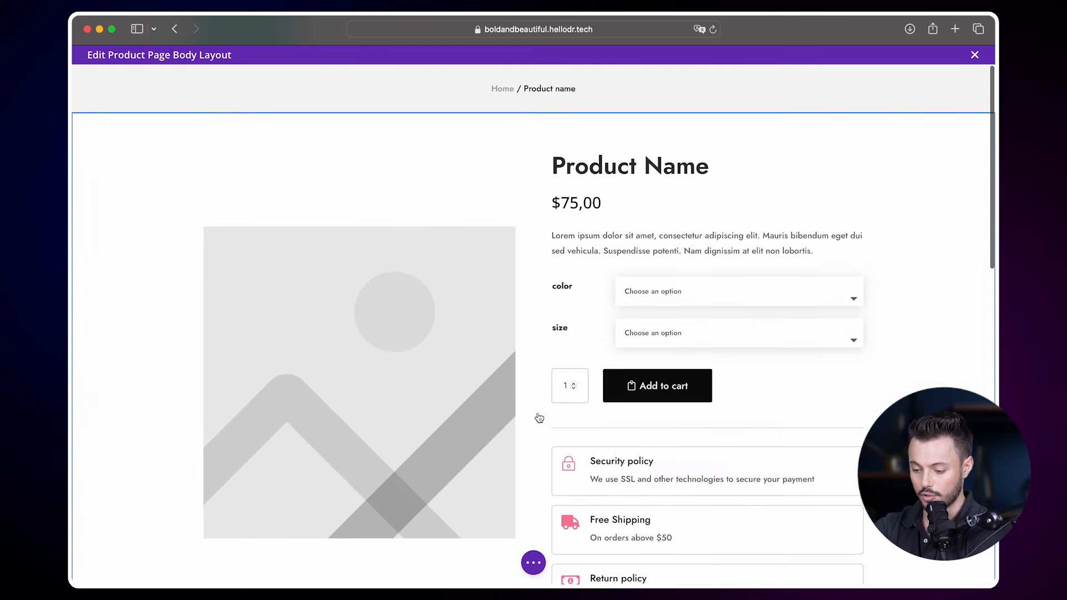
{"action": "left_click", "coordinate": [534, 563]}
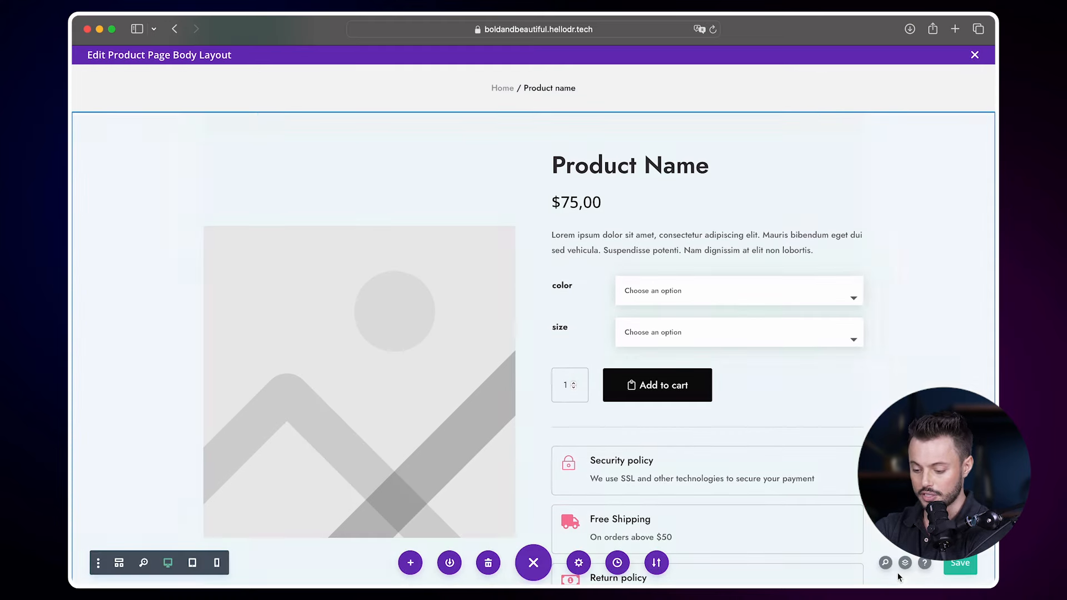
{"action": "left_click", "coordinate": [958, 565]}
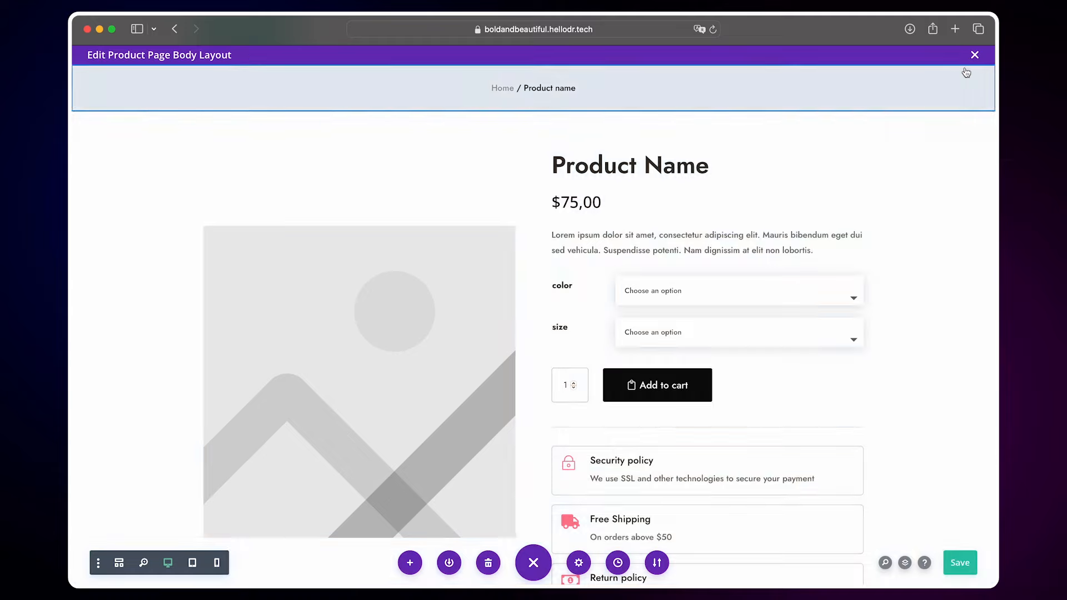
{"action": "left_click", "coordinate": [974, 55]}
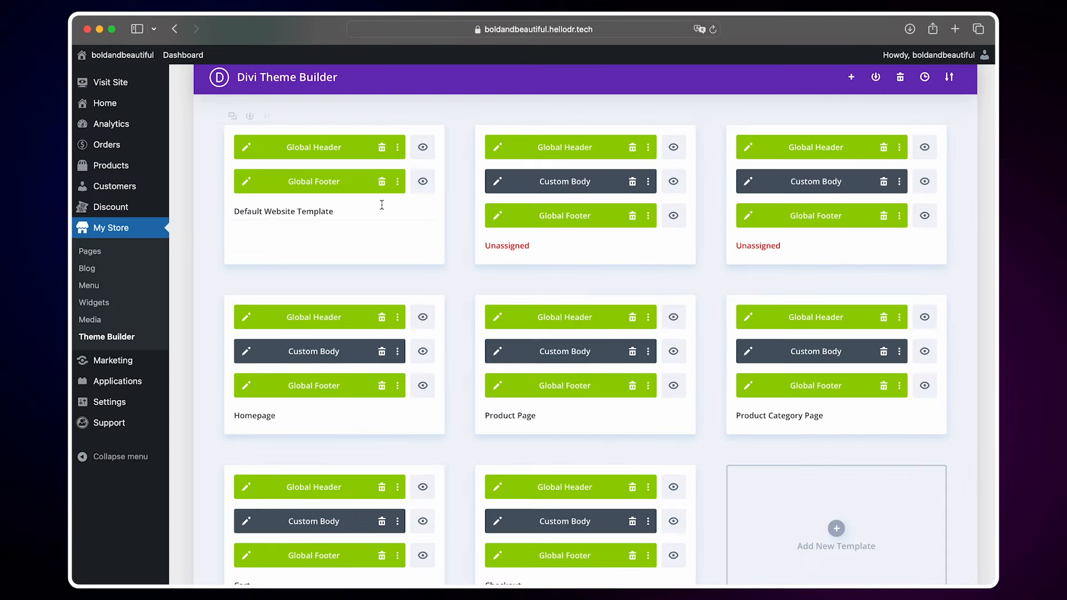
View the live Beautiful Perfume product page from the product list and check its price, policy blurbs and description.
{"action": "mouse_move", "coordinate": [155, 169]}
{"action": "left_click", "coordinate": [189, 171]}
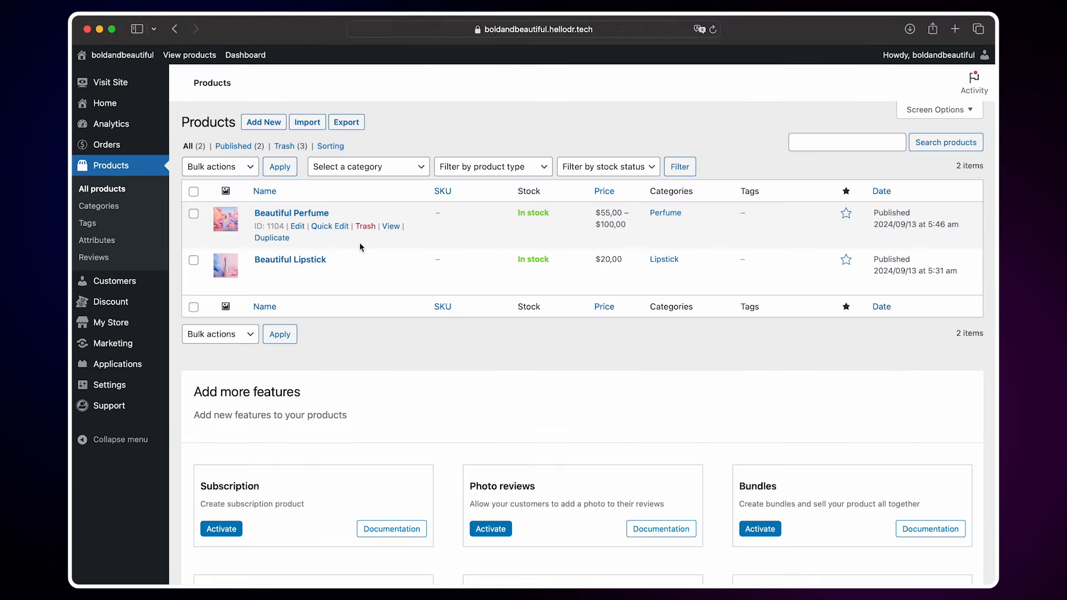
{"action": "left_click", "coordinate": [391, 227]}
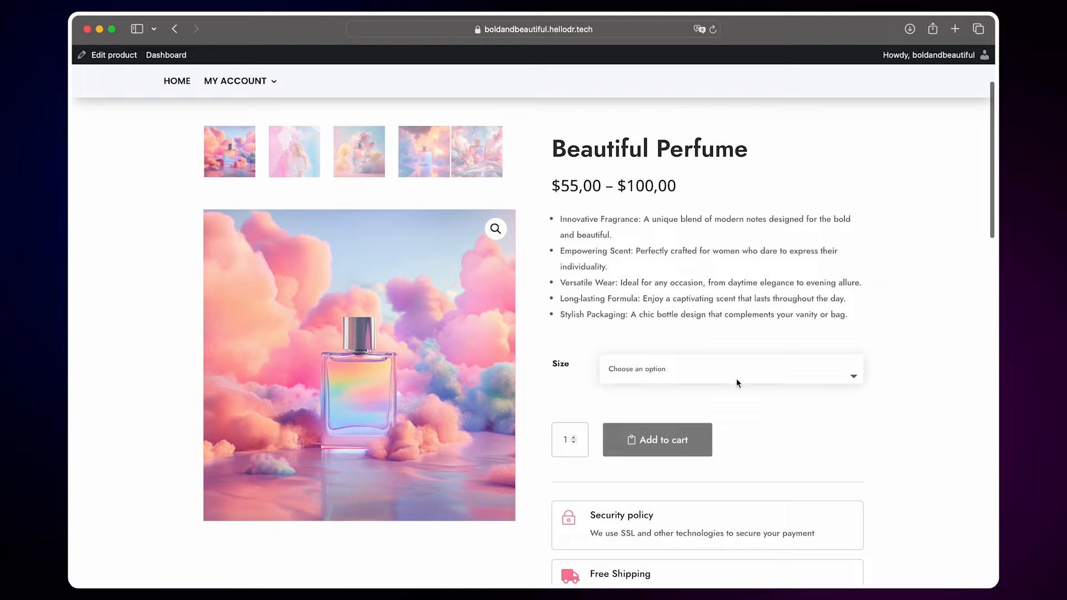
{"action": "scroll", "coordinate": [787, 420], "scroll_direction": "down", "scroll_amount": 5}
{"action": "scroll", "coordinate": [701, 462], "scroll_direction": "down", "scroll_amount": 10}
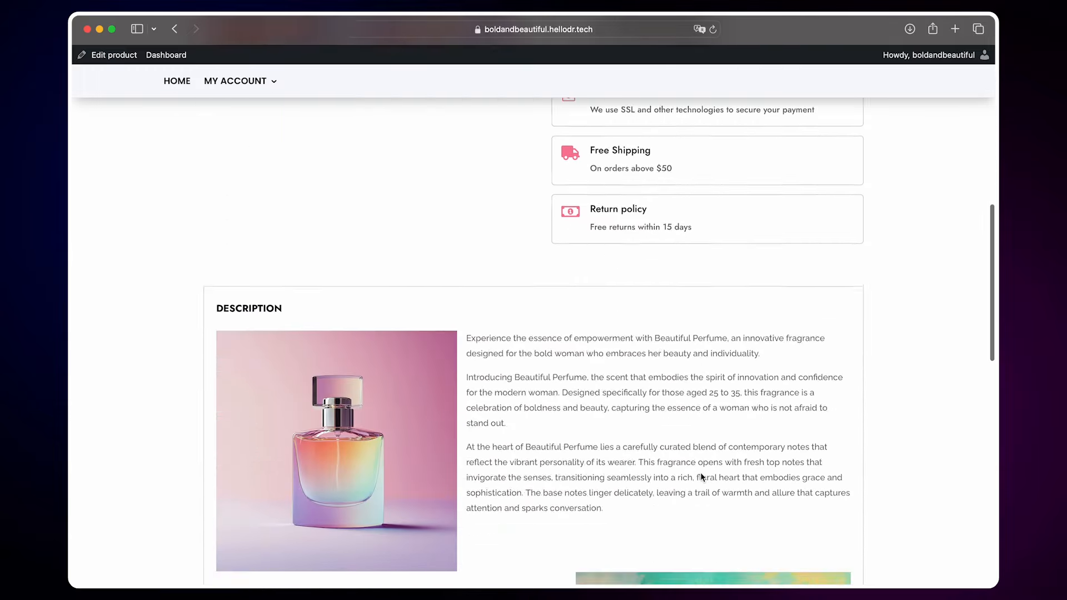
{"action": "scroll", "coordinate": [702, 473], "scroll_direction": "up", "scroll_amount": 15}
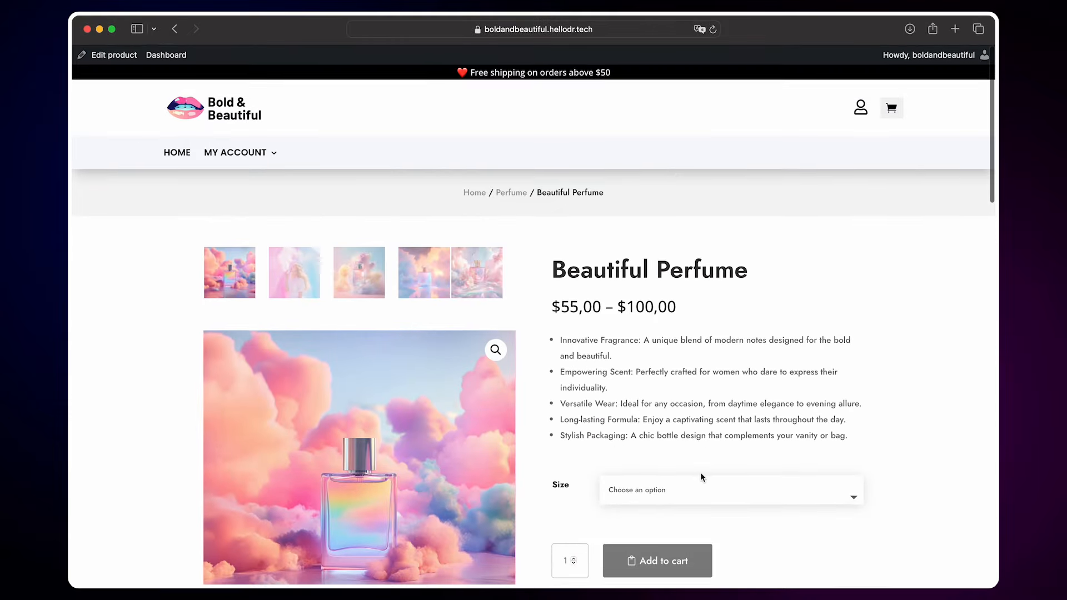
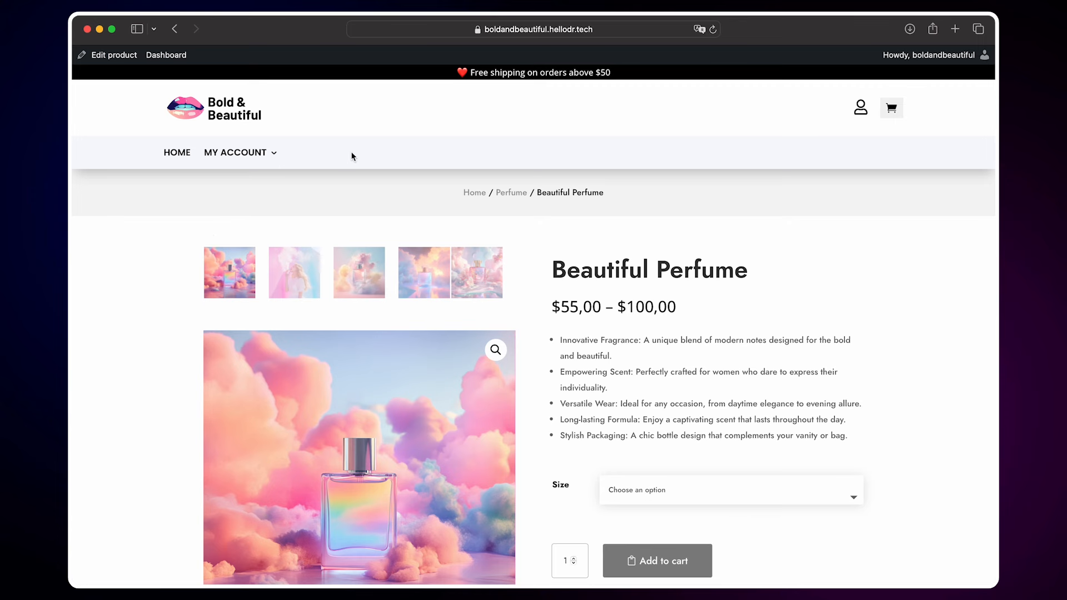
Open the store's menu editor, and open the product categories in a separate browser tab.
{"action": "left_click", "coordinate": [177, 56]}
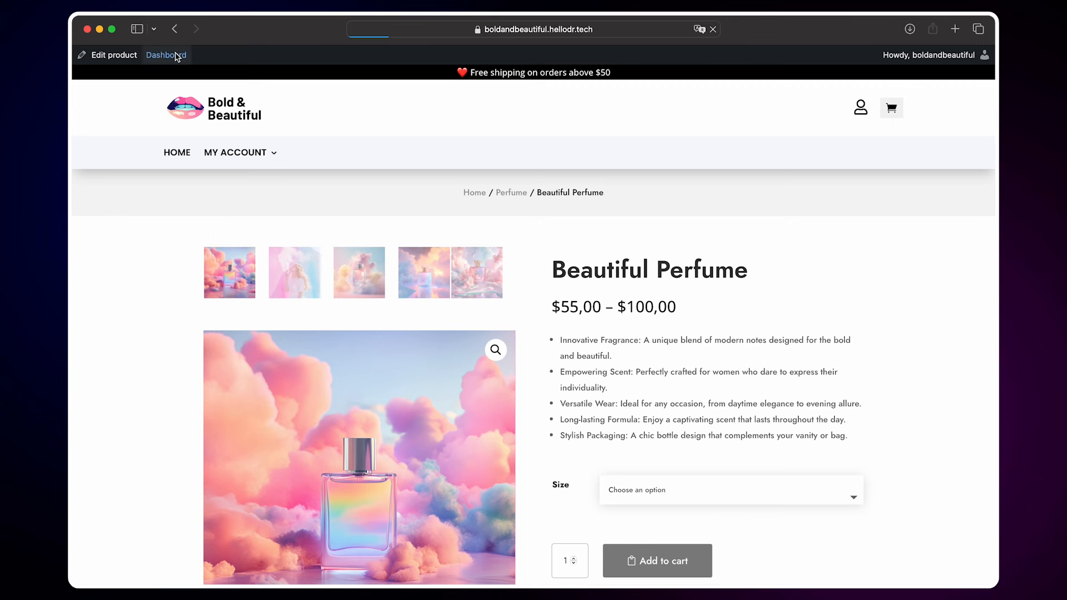
{"action": "mouse_move", "coordinate": [134, 228]}
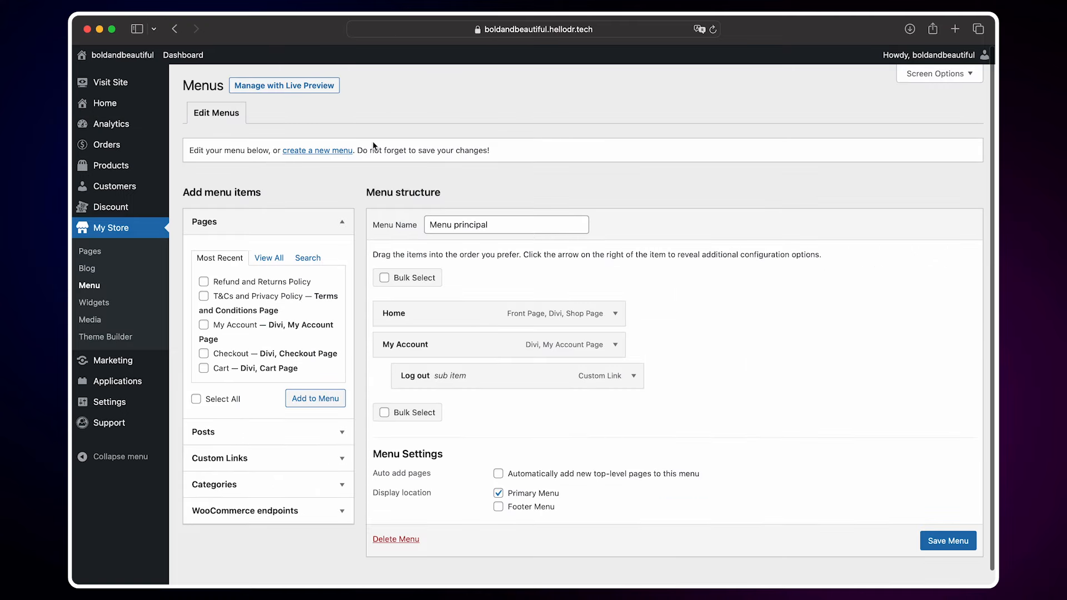
{"action": "mouse_move", "coordinate": [111, 165]}
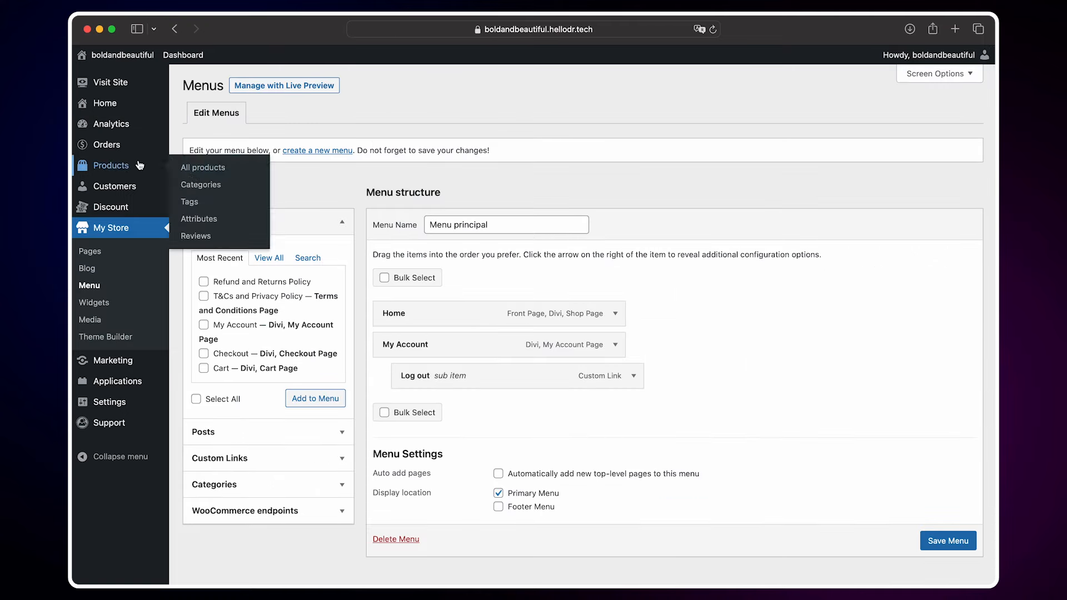
{"action": "right_click", "coordinate": [197, 187]}
{"action": "left_click", "coordinate": [253, 193]}
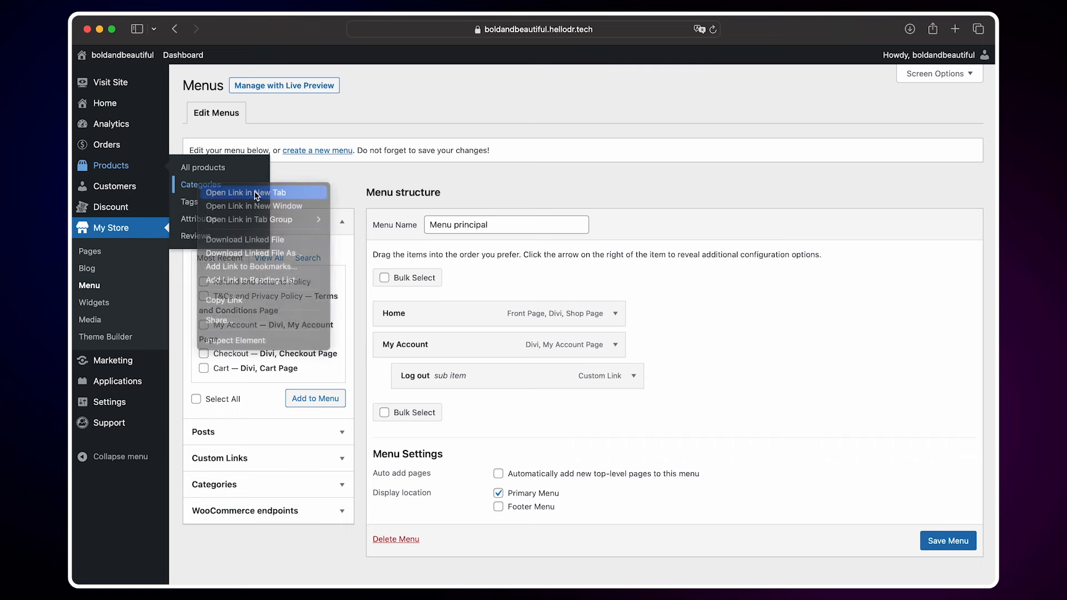
{"action": "key", "text": "ctrl+Tab"}
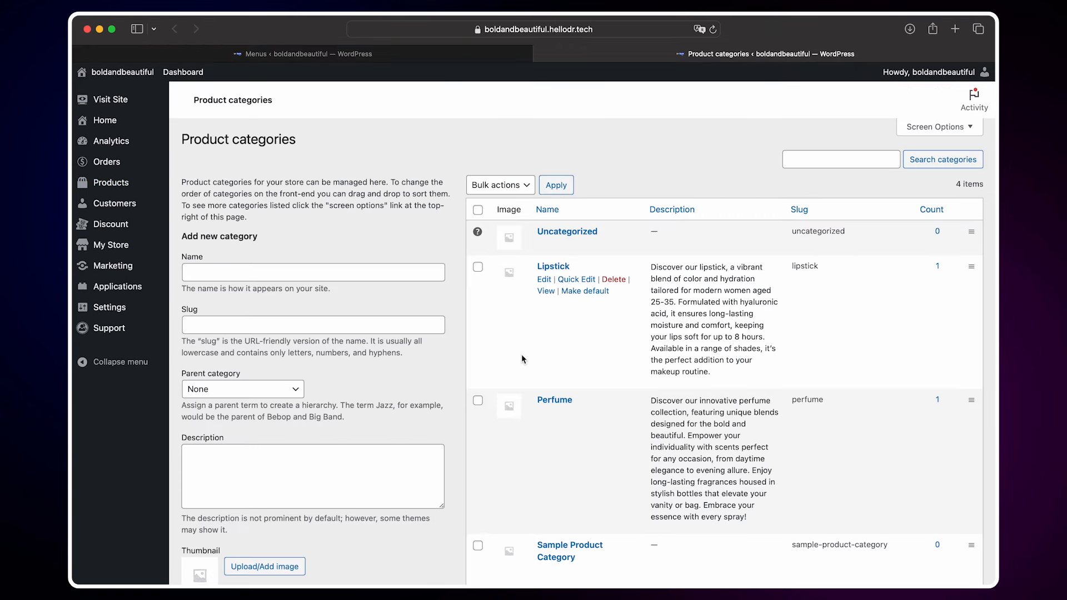
Open the Lipstick and Perfume category pages in new browser tabs.
{"action": "right_click", "coordinate": [545, 294]}
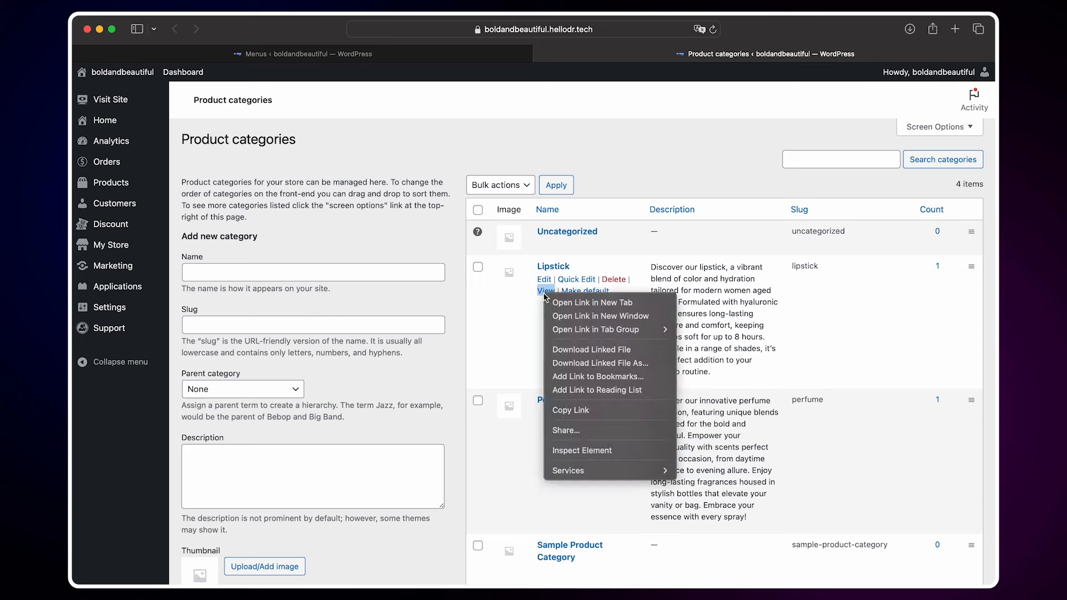
{"action": "left_click", "coordinate": [593, 302]}
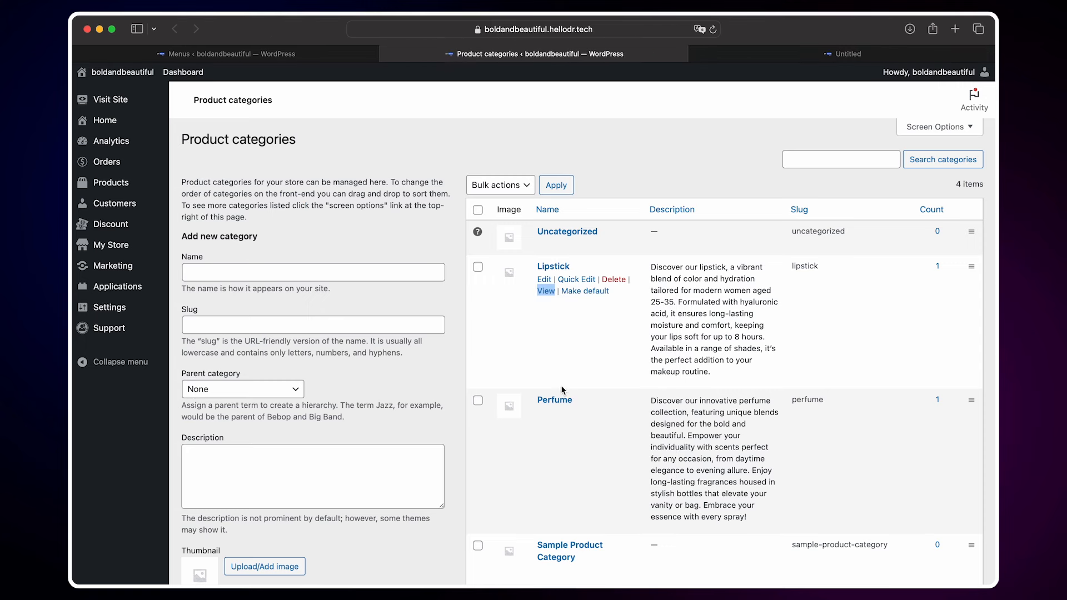
{"action": "right_click", "coordinate": [545, 425]}
{"action": "left_click", "coordinate": [571, 412]}
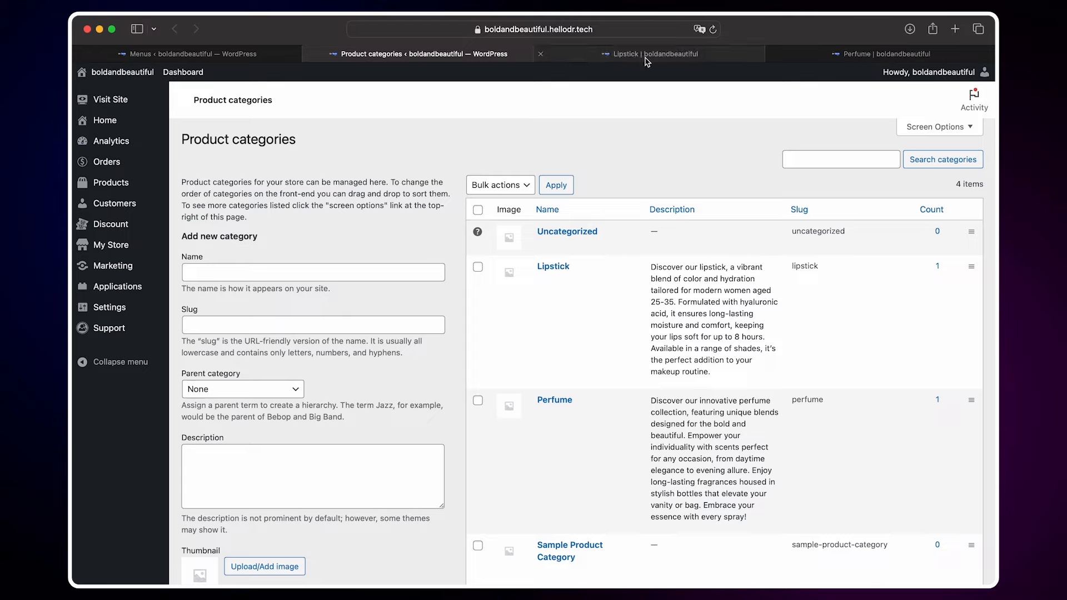
Copy the Lipstick category page's URL and return to the menu editor.
{"action": "left_click", "coordinate": [647, 61]}
{"action": "left_click", "coordinate": [610, 32]}
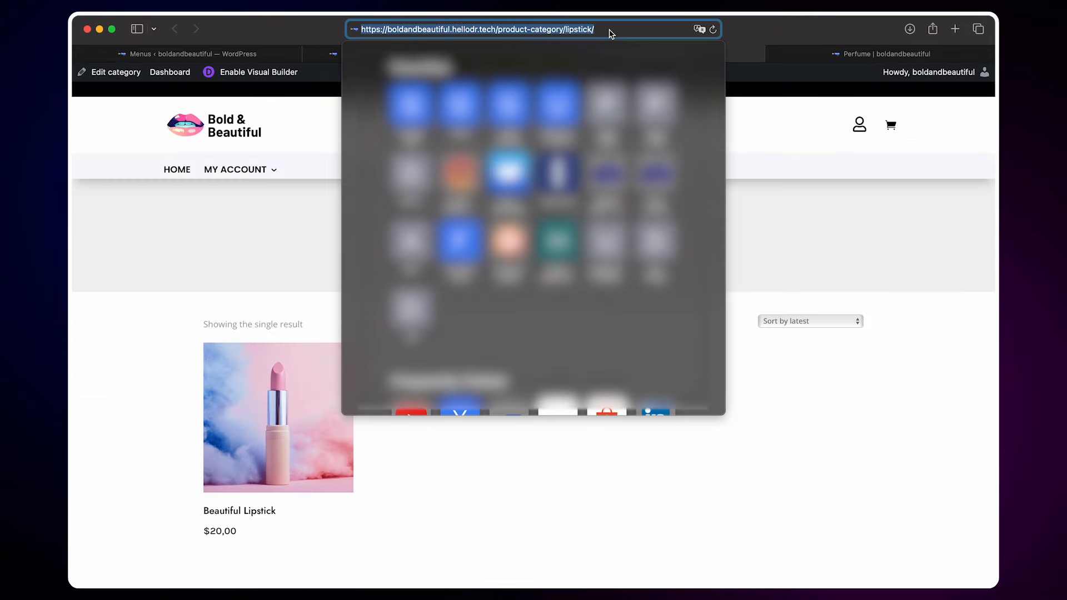
{"action": "left_click", "coordinate": [244, 54]}
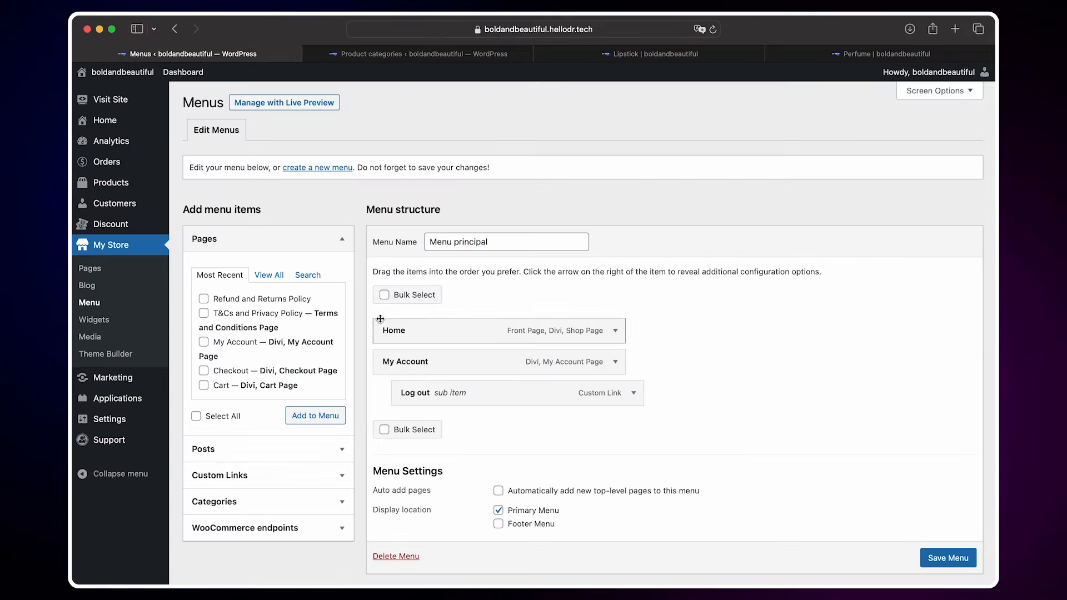
Remove the Log out sub-item and the My Account item from the main menu structure.
{"action": "left_click", "coordinate": [634, 393]}
{"action": "scroll", "coordinate": [500, 500], "scroll_direction": "down", "scroll_amount": 2}
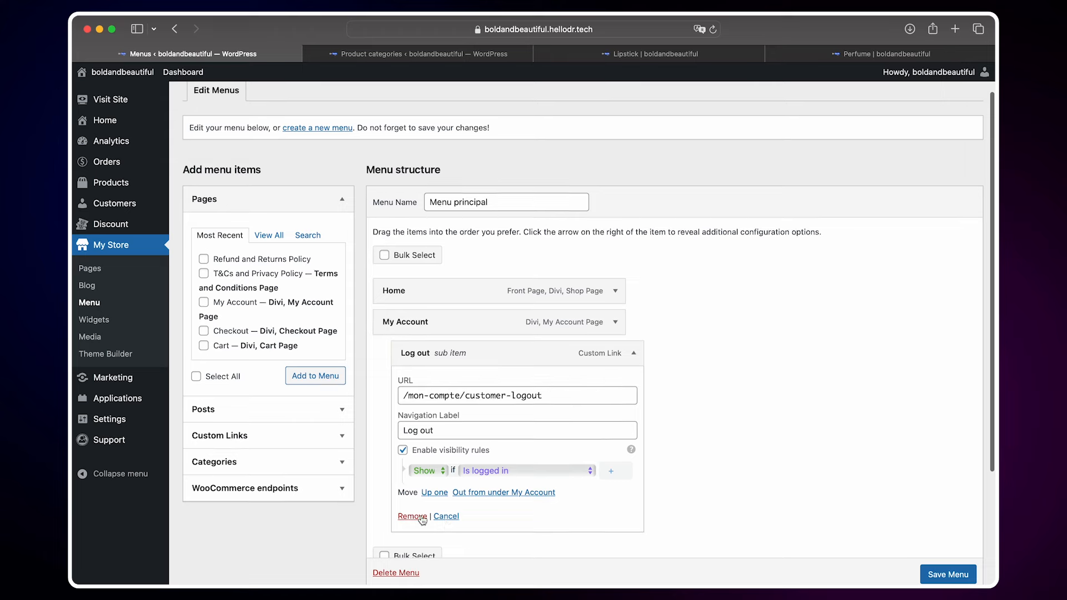
{"action": "left_click", "coordinate": [423, 518]}
{"action": "left_click", "coordinate": [616, 357]}
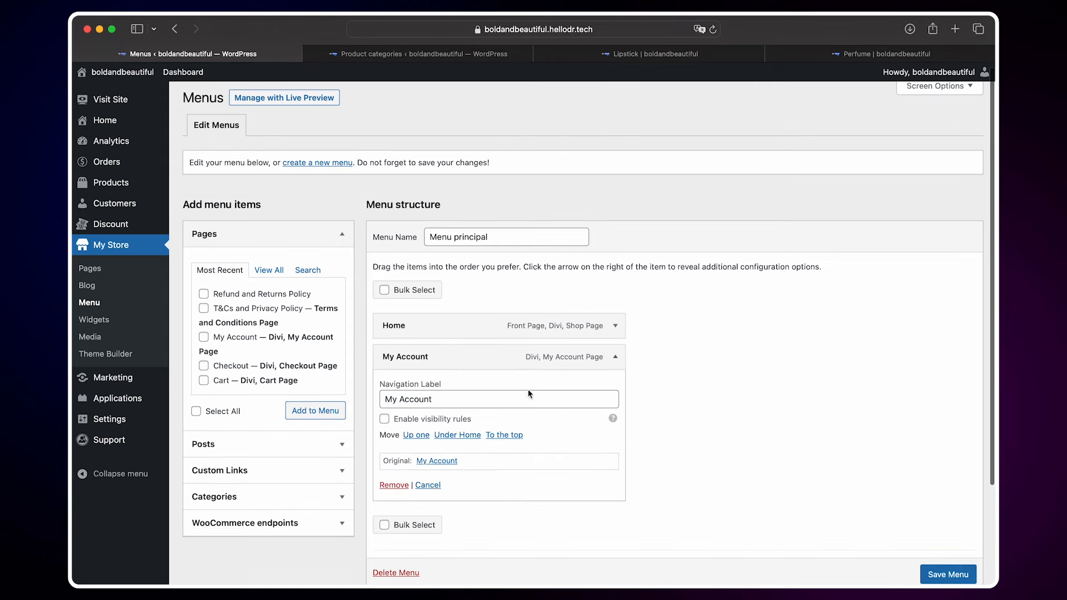
{"action": "left_click", "coordinate": [395, 485]}
Add a custom link named Lipstick to the menu, using the copied Lipstick category URL.
{"action": "left_click", "coordinate": [299, 479]}
{"action": "left_click", "coordinate": [264, 332]}
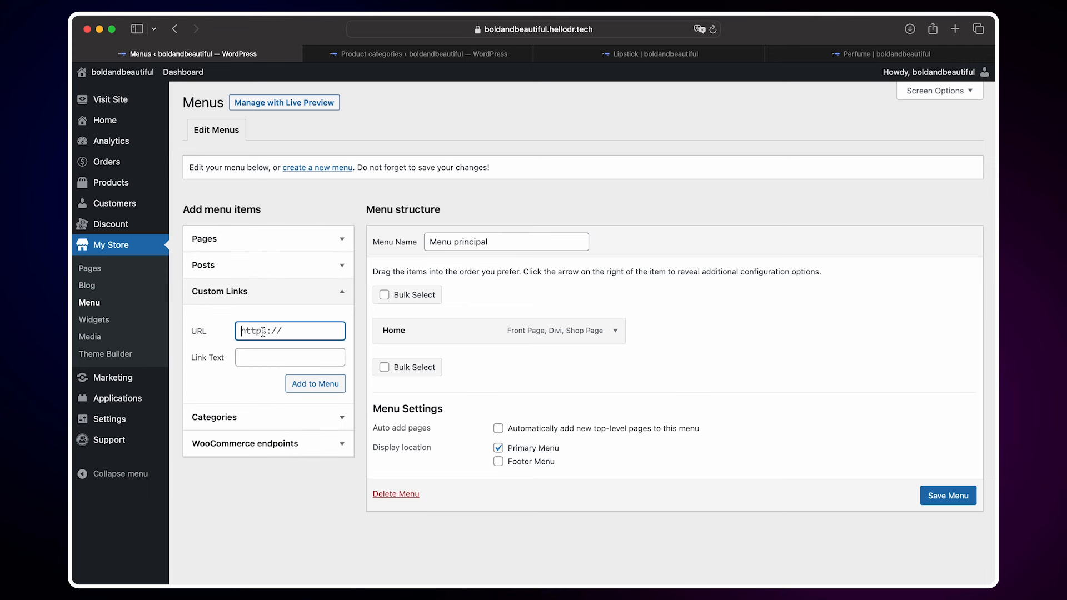
{"action": "key", "text": "super+v"}
{"action": "type", "text": "Lipstick"}
{"action": "left_click", "coordinate": [314, 384]}
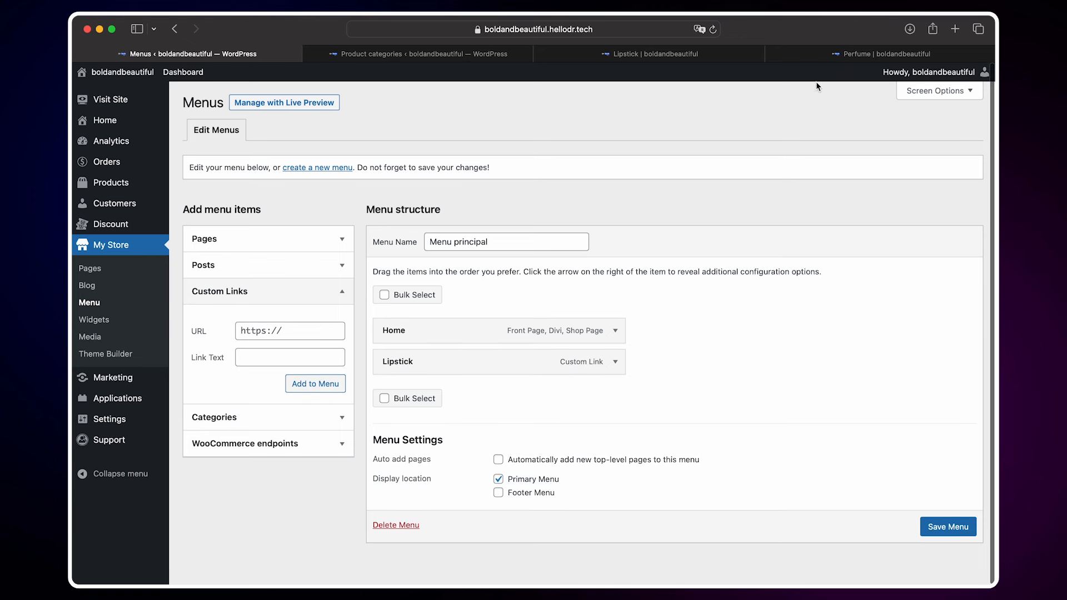
Copy the Perfume category page's URL and add it to the menu as a custom link named Perfume.
{"action": "left_click", "coordinate": [856, 54]}
{"action": "left_click", "coordinate": [648, 29]}
{"action": "key", "text": "ctrl+c"}
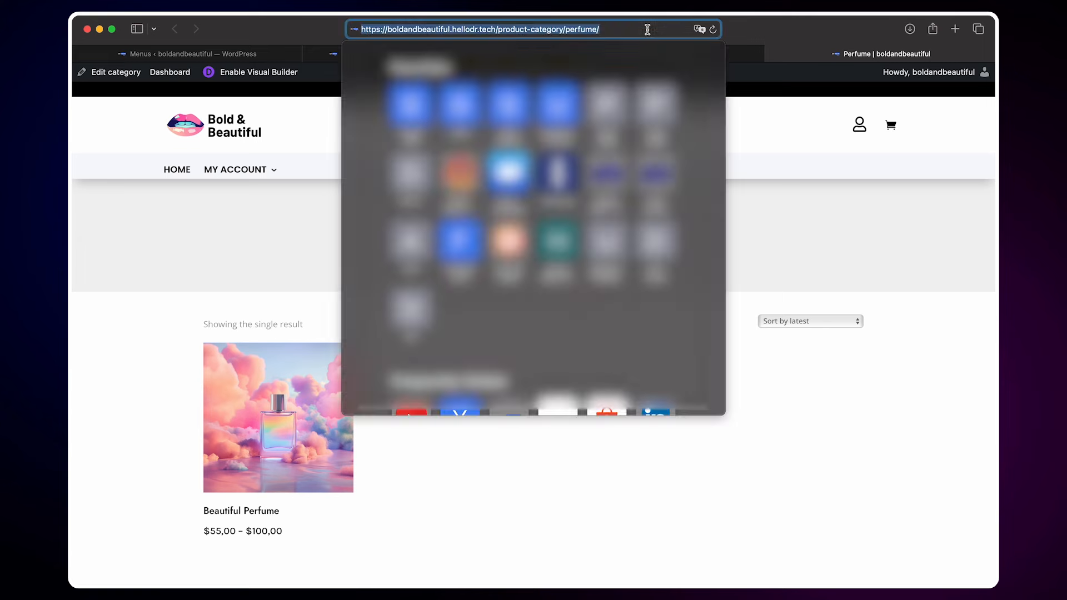
{"action": "left_click", "coordinate": [184, 54]}
{"action": "left_click", "coordinate": [276, 329]}
{"action": "key", "text": "ctrl+v"}
{"action": "left_click", "coordinate": [246, 359]}
{"action": "type", "text": "Perfume"}
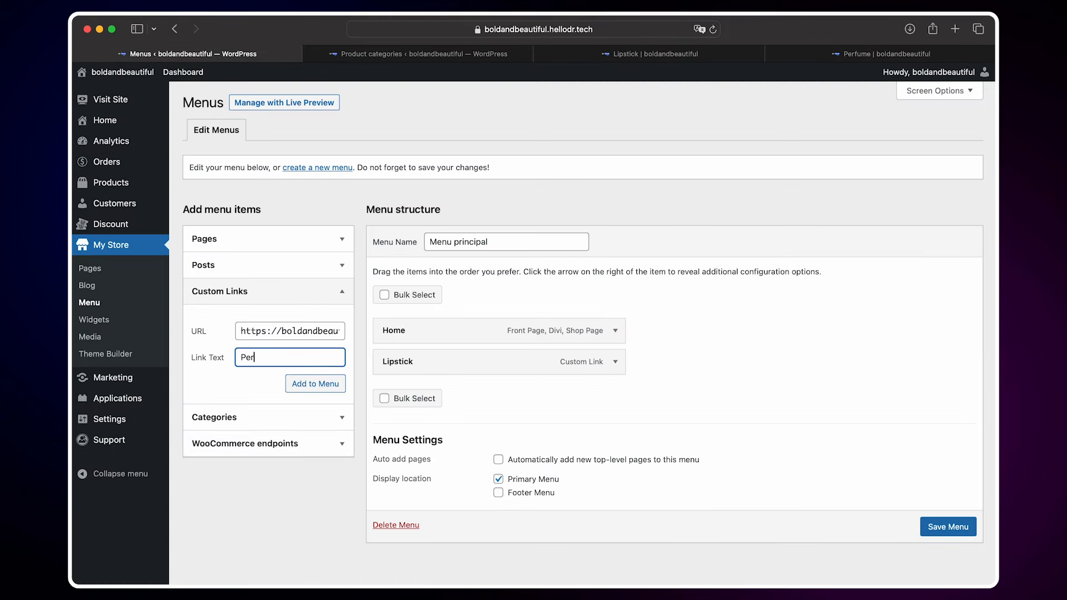
{"action": "left_click", "coordinate": [307, 391]}
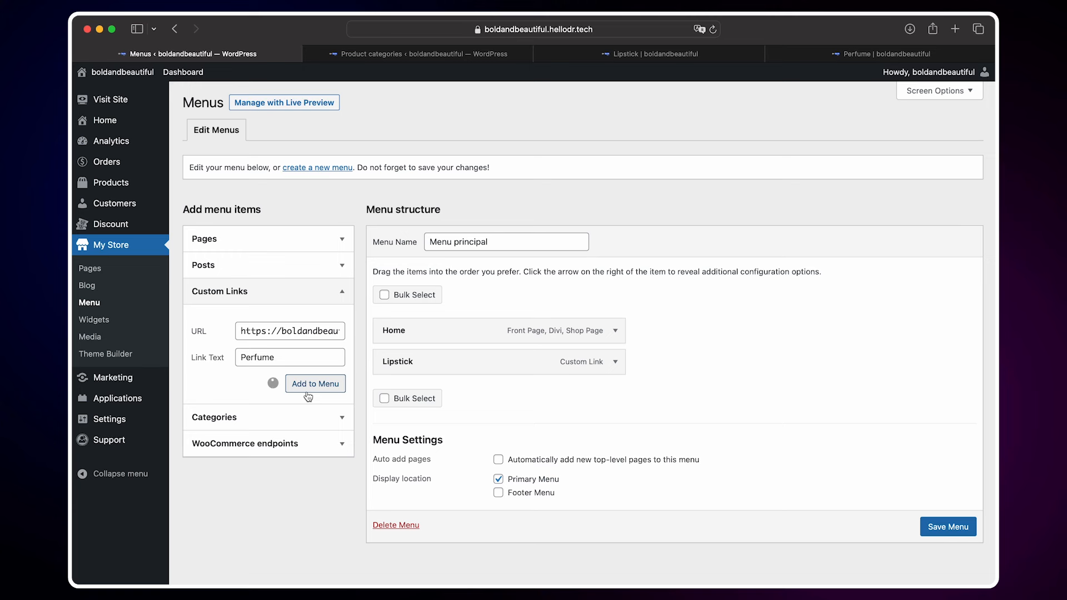
Save the menu and reload the live Lipstick category page to check its navigation.
{"action": "left_click", "coordinate": [945, 563]}
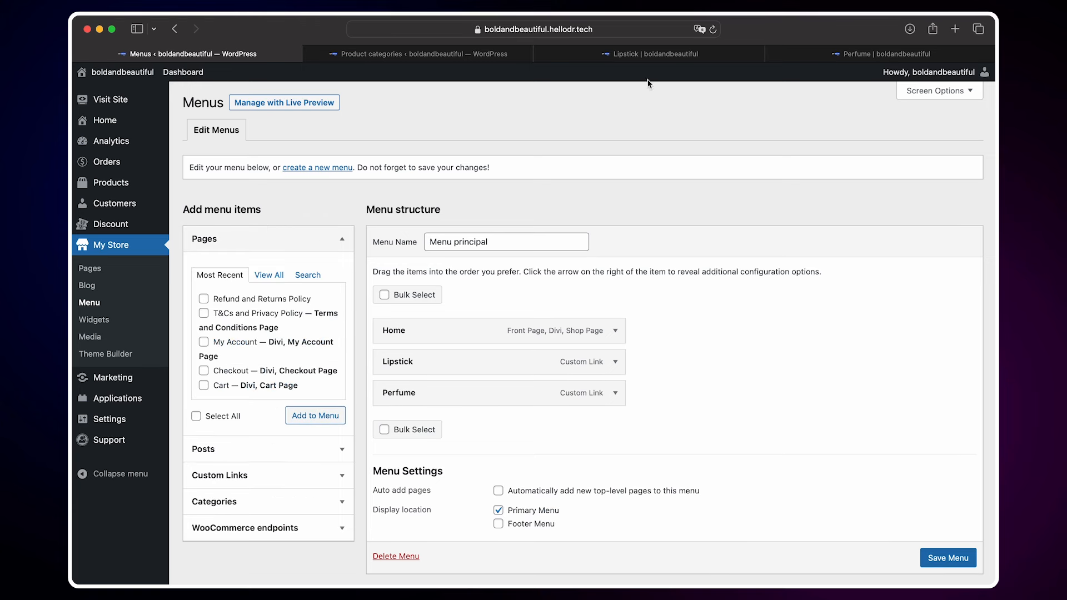
{"action": "left_click", "coordinate": [667, 54]}
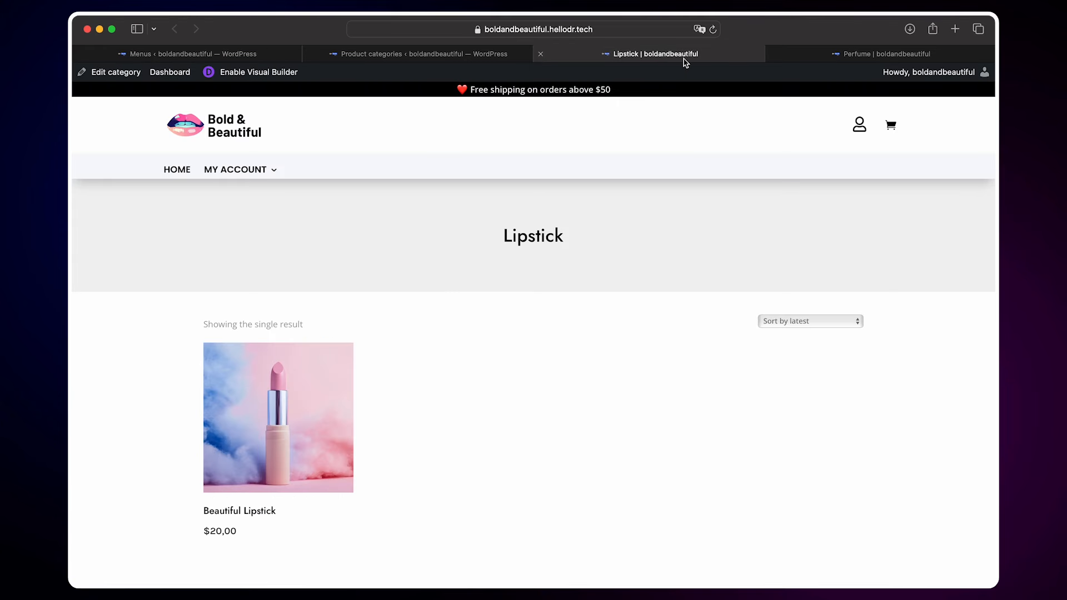
{"action": "left_click", "coordinate": [713, 29]}
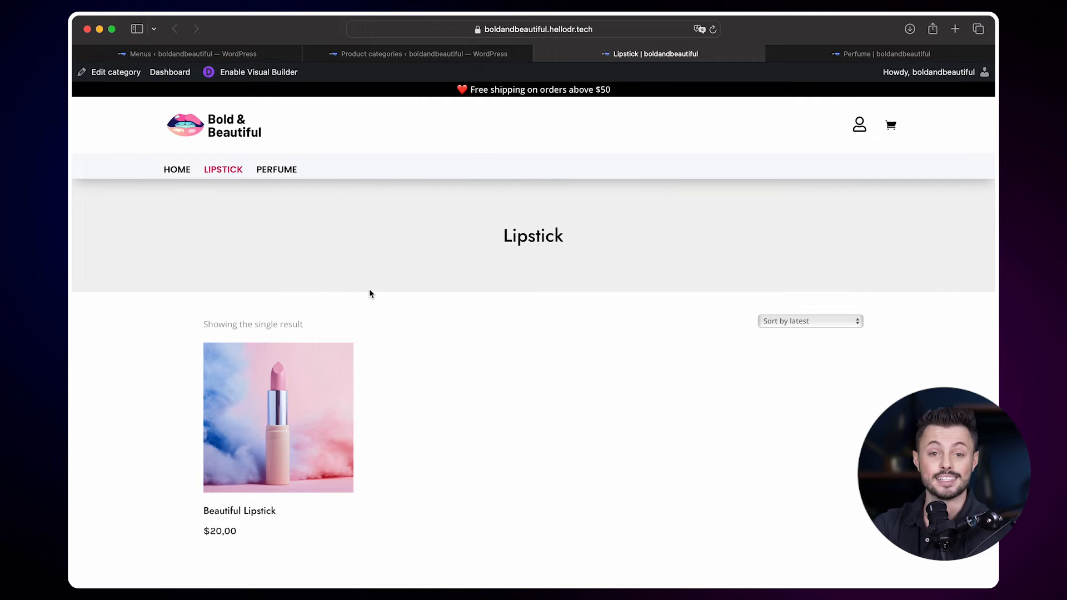
Close the category page tabs and the product categories tab, keeping only the menu editor open.
{"action": "left_click", "coordinate": [542, 54]}
{"action": "left_click", "coordinate": [541, 53]}
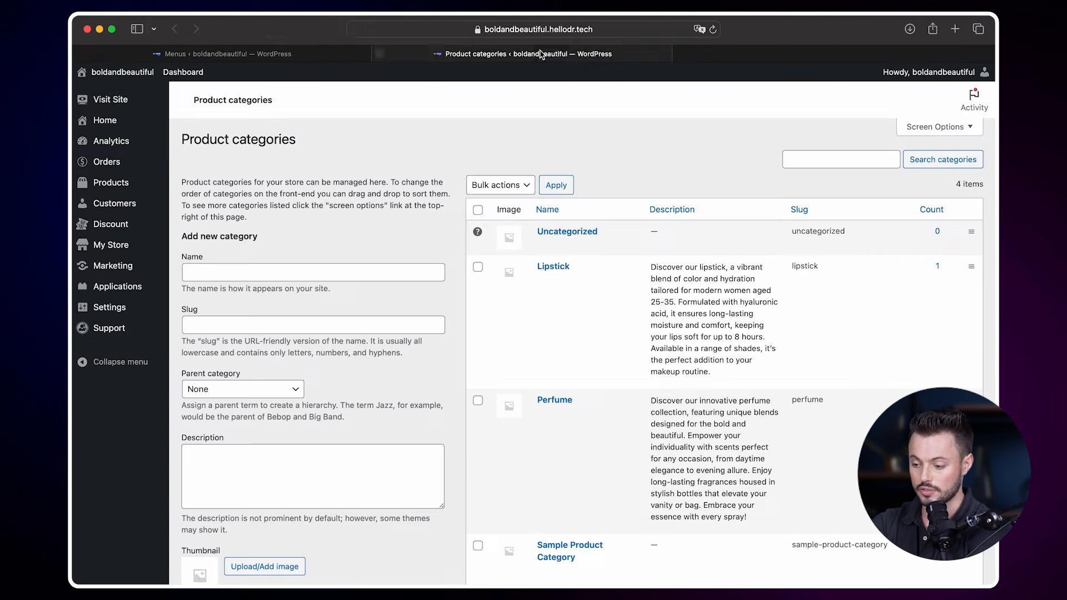
{"action": "left_click", "coordinate": [542, 54]}
{"action": "scroll", "coordinate": [435, 168], "scroll_direction": "up", "scroll_amount": 3}
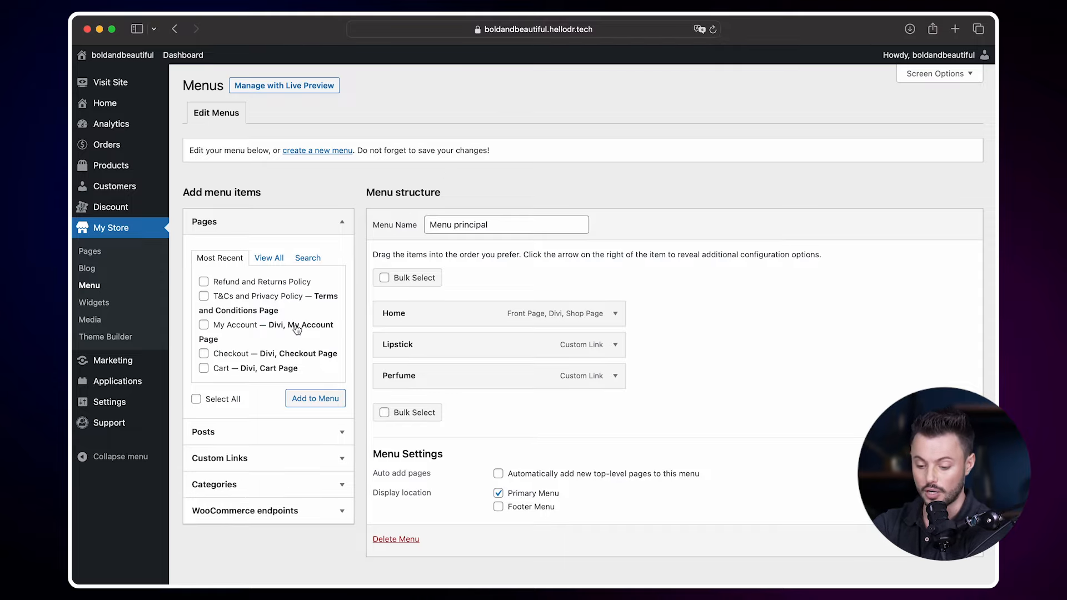
Create a new shipping zone named United States in the store's shipping settings.
{"action": "left_click", "coordinate": [101, 400]}
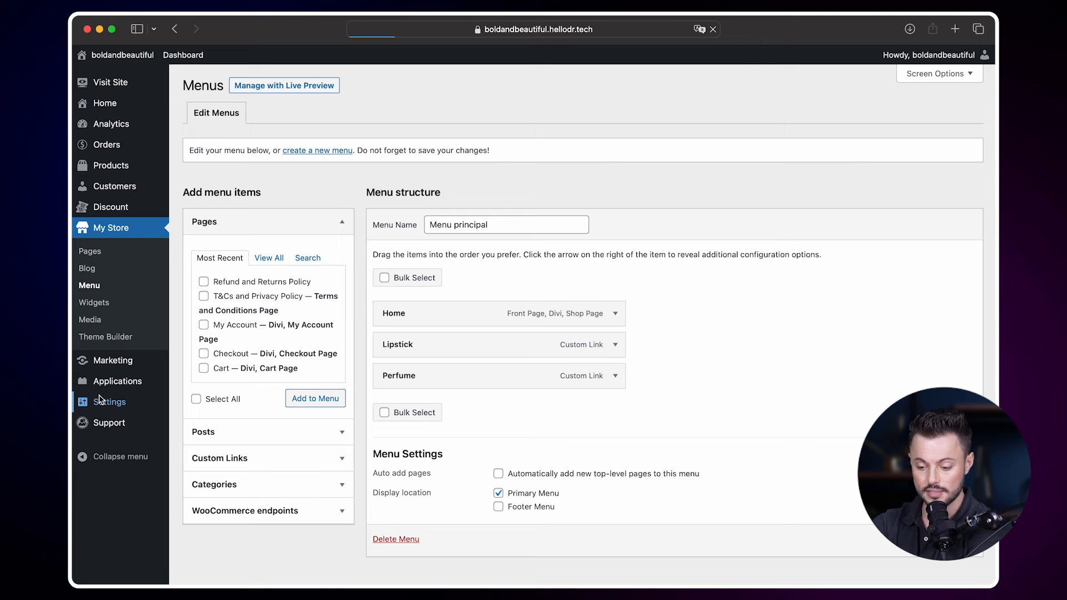
{"action": "left_click", "coordinate": [316, 136]}
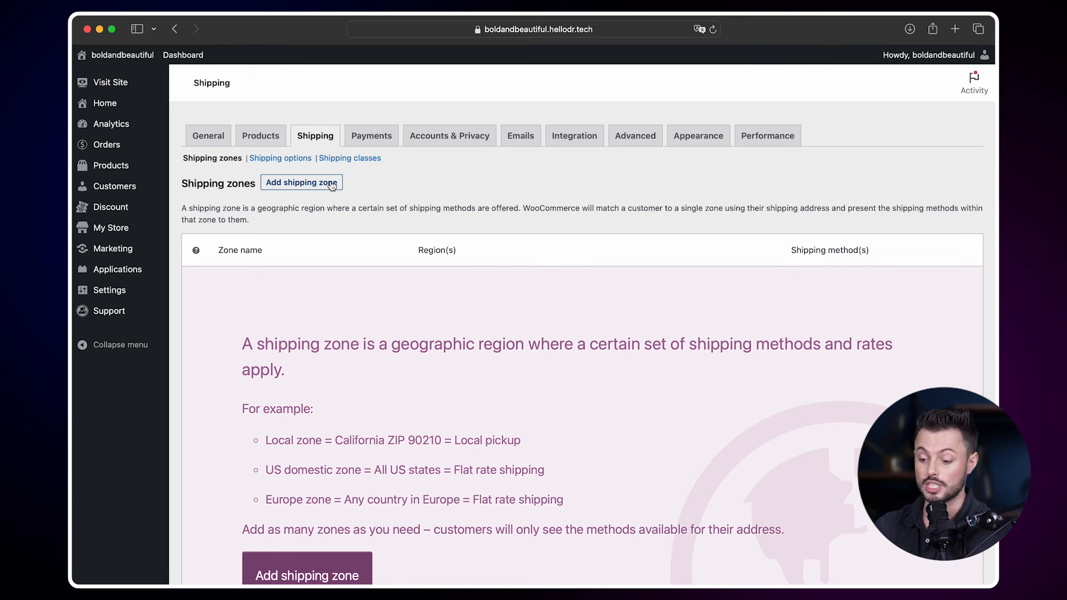
{"action": "left_click", "coordinate": [303, 187]}
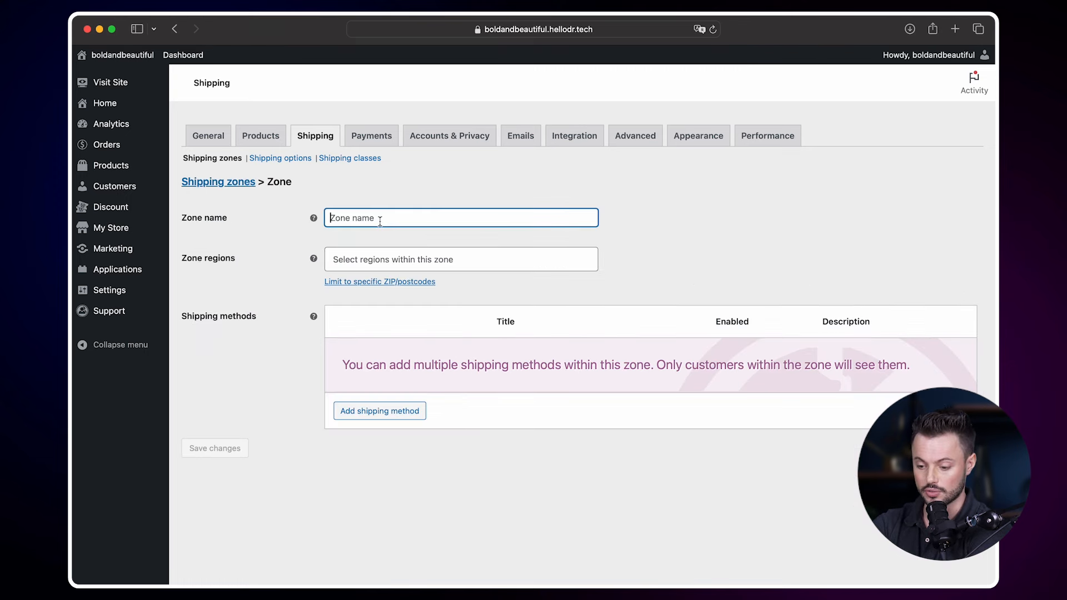
{"action": "type", "text": "United States"}
Set the zone's region to United States (US) and show its postcode limit field.
{"action": "left_click", "coordinate": [402, 253]}
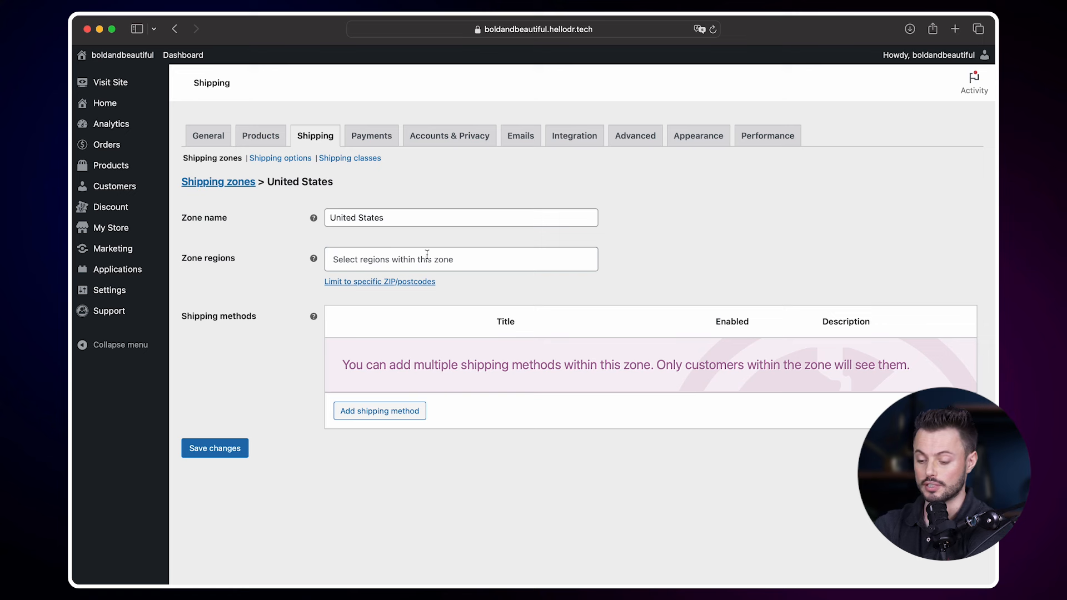
{"action": "left_click", "coordinate": [427, 256]}
{"action": "type", "text": "United"}
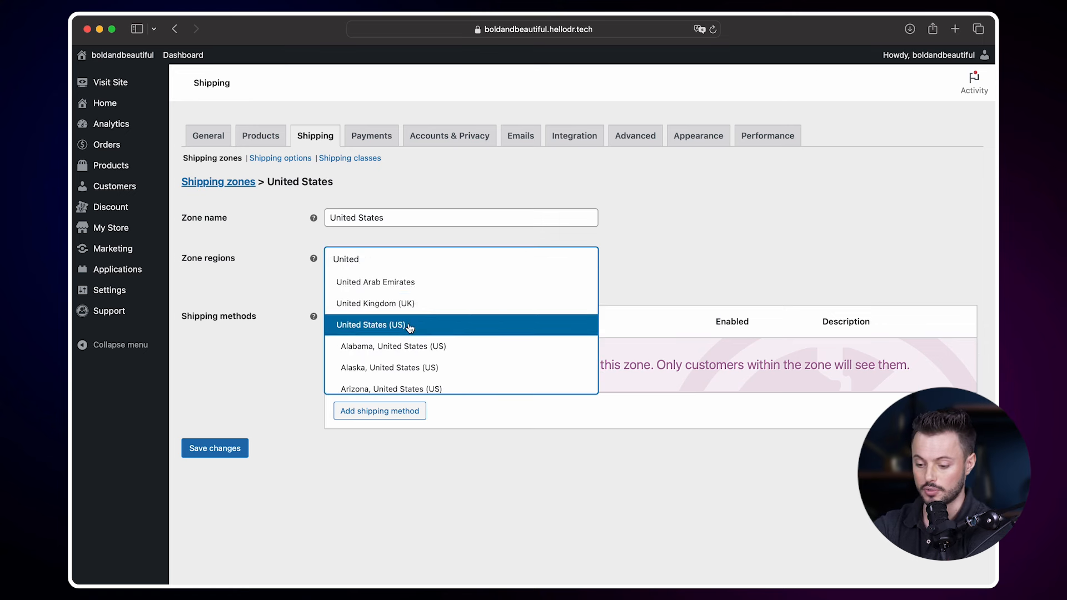
{"action": "left_click", "coordinate": [359, 326]}
{"action": "left_click", "coordinate": [380, 282]}
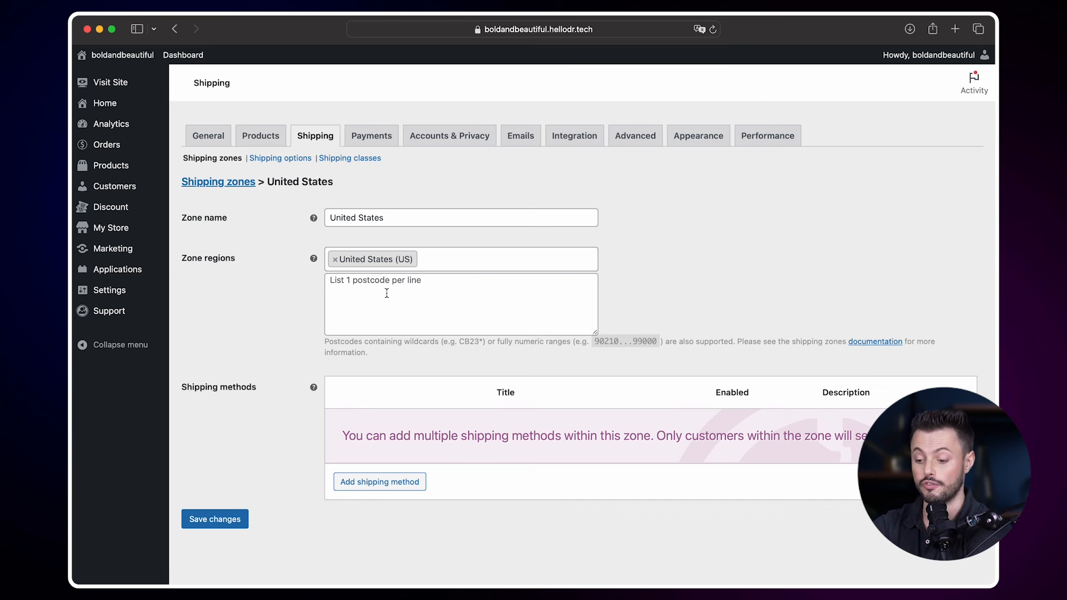
Add a Flat rate shipping method to the United States zone and save its cost as 5.
{"action": "left_click", "coordinate": [387, 480]}
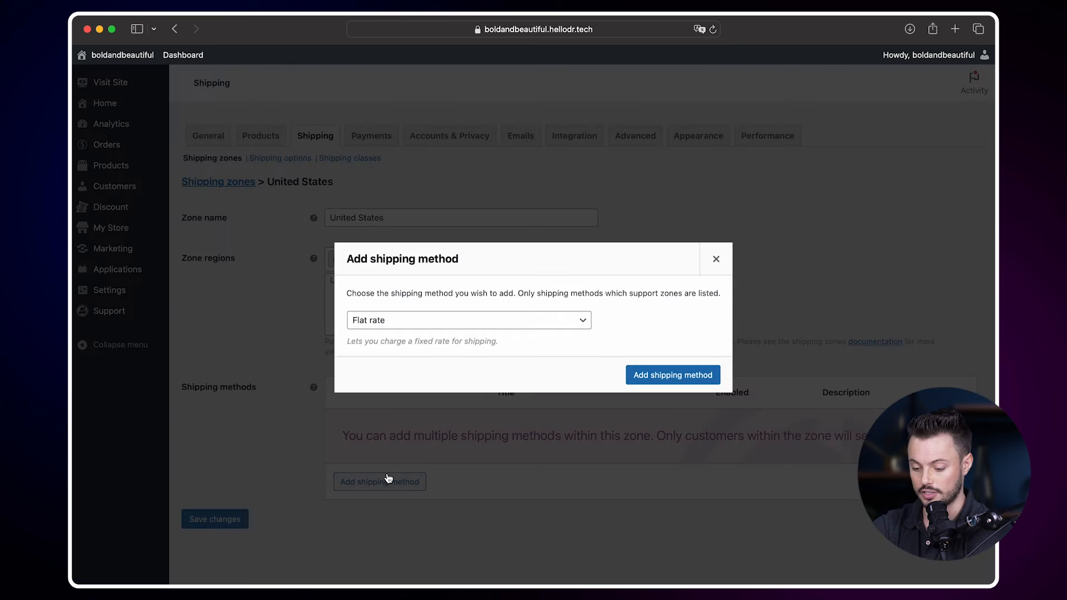
{"action": "left_click", "coordinate": [395, 320]}
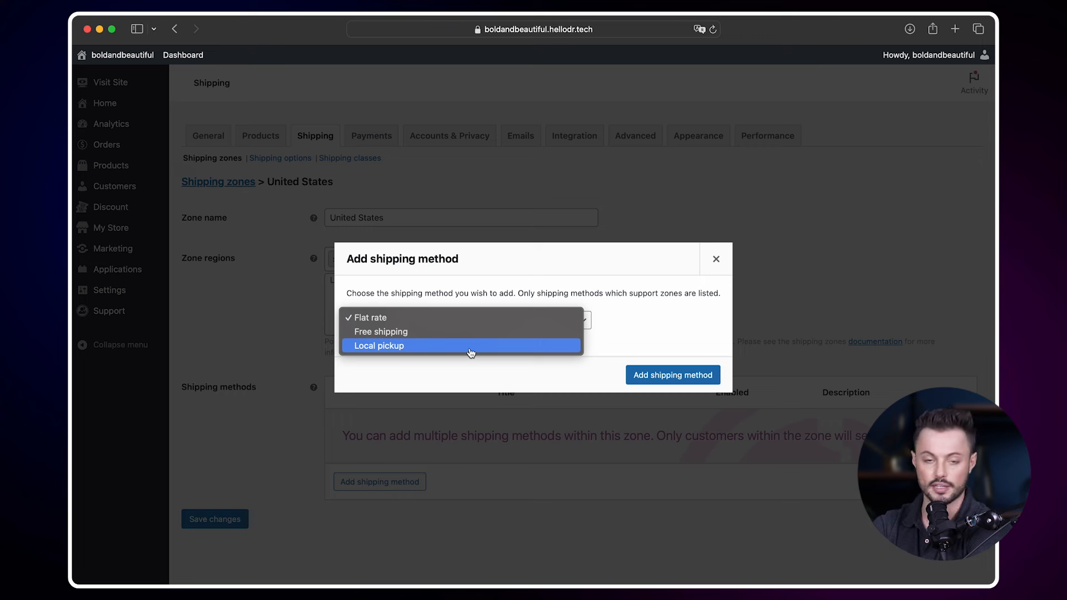
{"action": "left_click", "coordinate": [425, 318]}
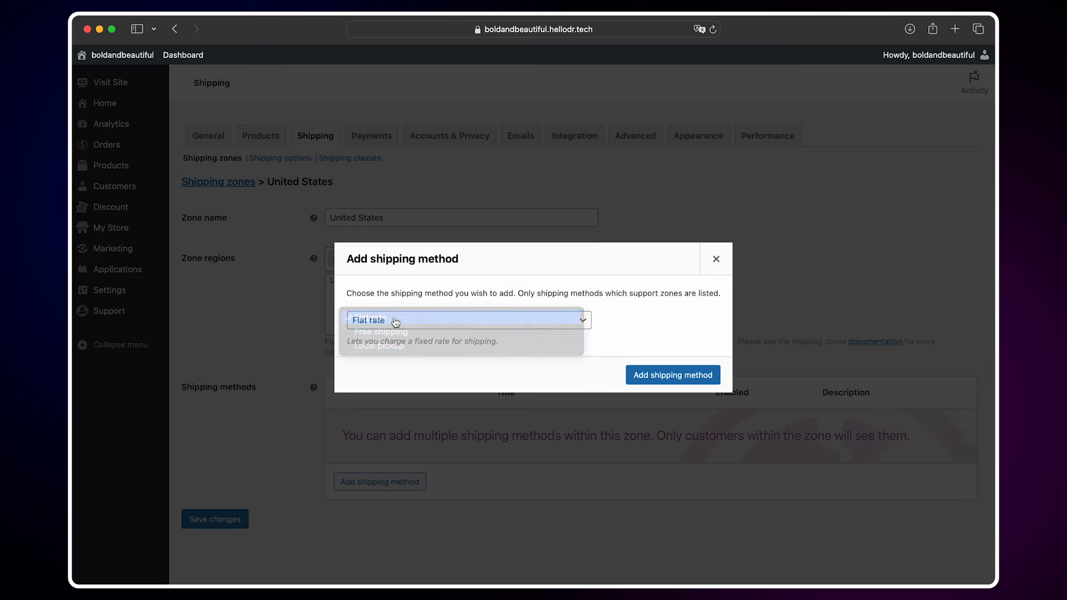
{"action": "left_click", "coordinate": [645, 374]}
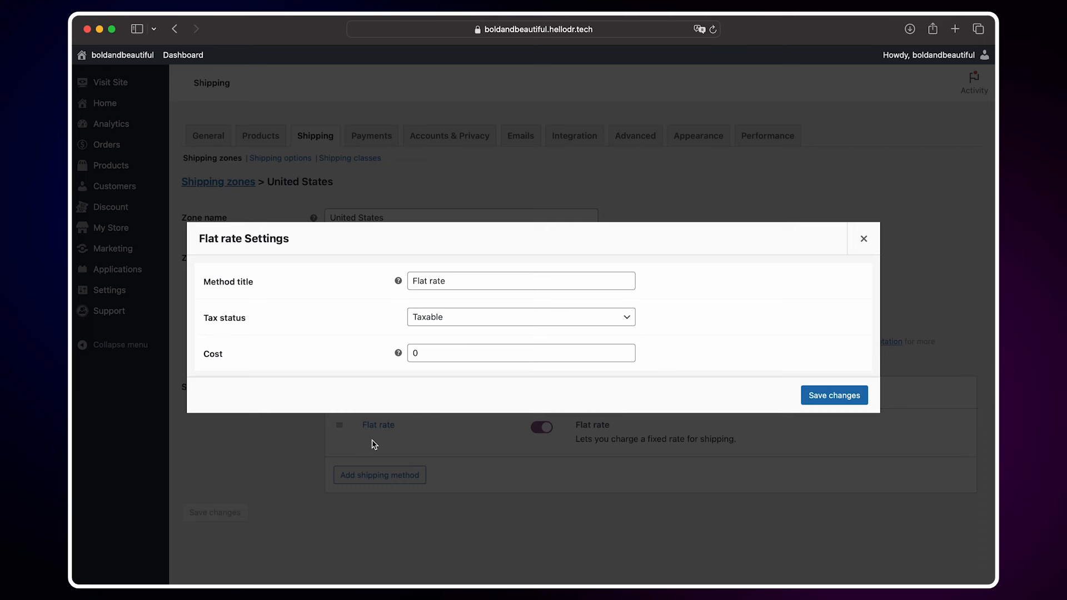
{"action": "double_click", "coordinate": [461, 351]}
{"action": "type", "text": "5"}
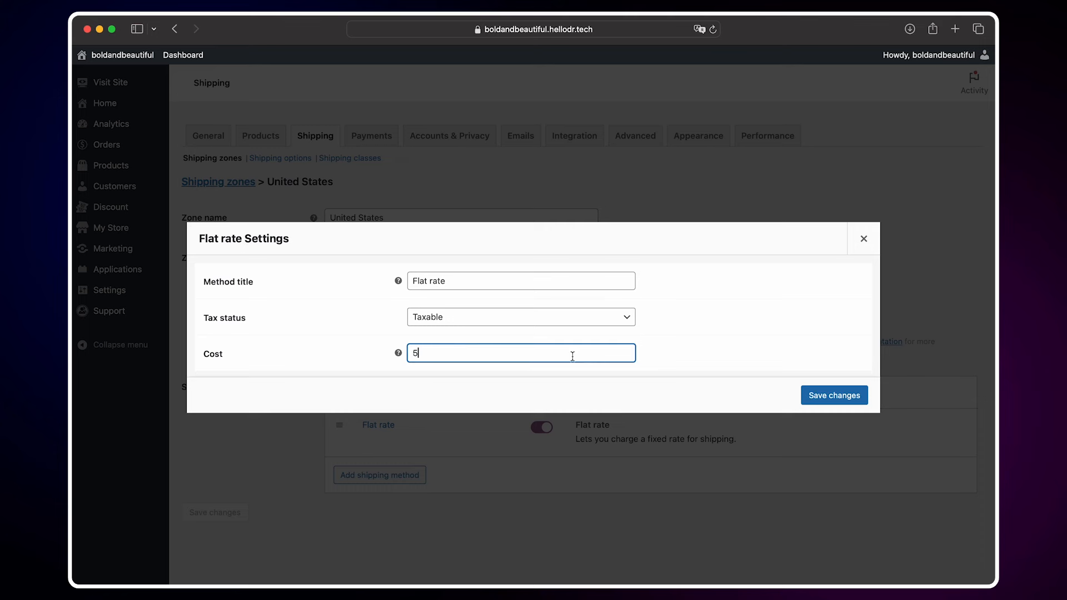
{"action": "left_click", "coordinate": [851, 403]}
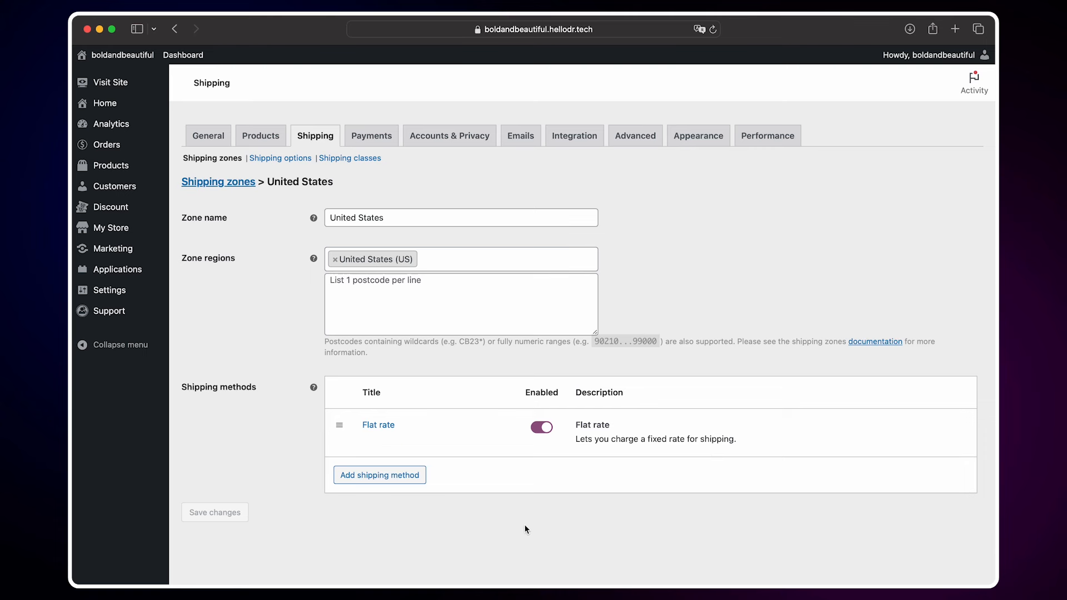
Add a Free shipping method to the United States zone.
{"action": "left_click", "coordinate": [379, 479]}
{"action": "left_click", "coordinate": [474, 328]}
{"action": "left_click", "coordinate": [505, 331]}
{"action": "left_click", "coordinate": [653, 371]}
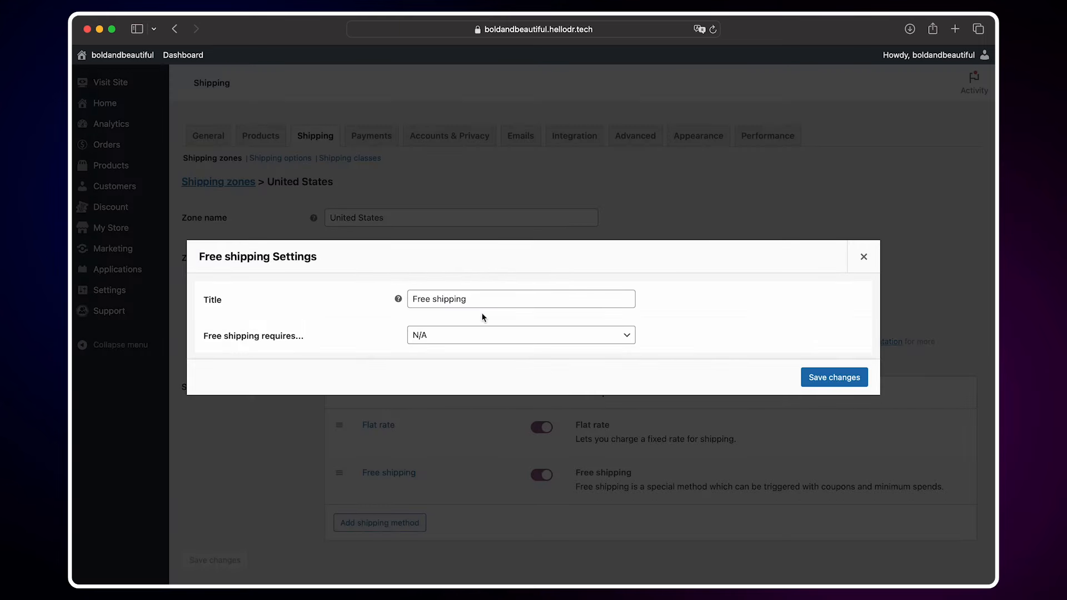
Make free shipping require a minimum order amount of 50 and save the method's settings.
{"action": "left_click", "coordinate": [492, 335]}
{"action": "left_click", "coordinate": [558, 361]}
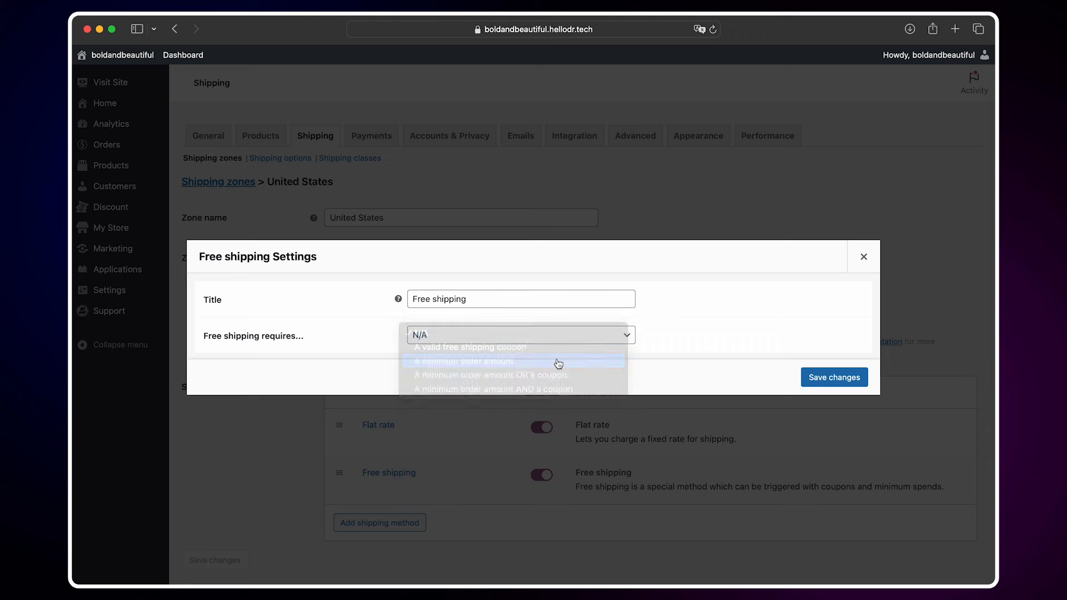
{"action": "double_click", "coordinate": [459, 336]}
{"action": "type", "text": "50"}
{"action": "left_click", "coordinate": [678, 344]}
{"action": "left_click", "coordinate": [826, 413]}
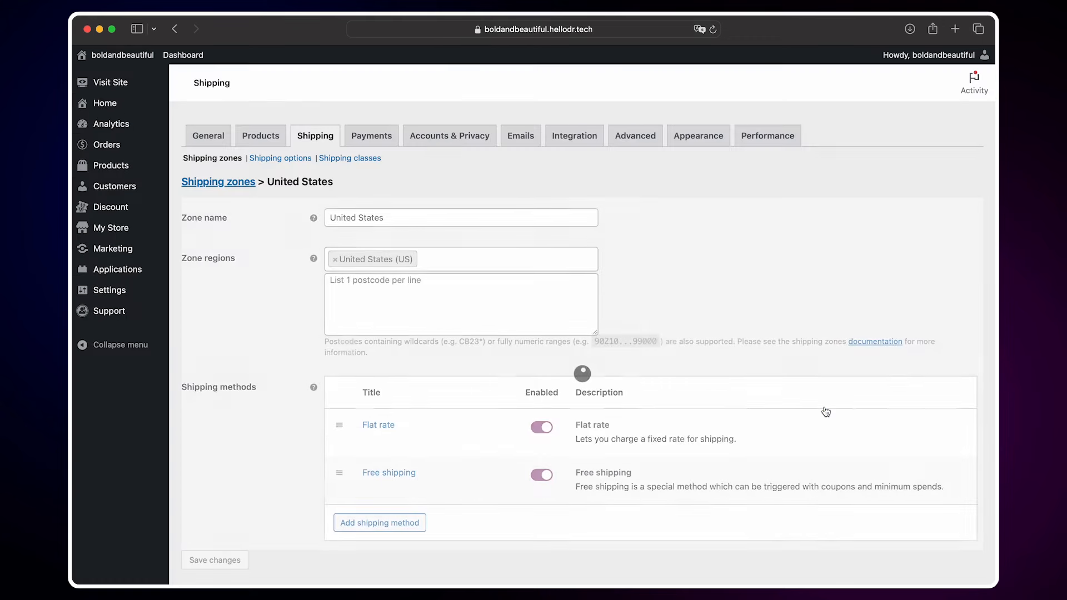
Return to the shipping zones list and add a Flat rate method for locations not covered by other zones.
{"action": "mouse_move", "coordinate": [411, 448]}
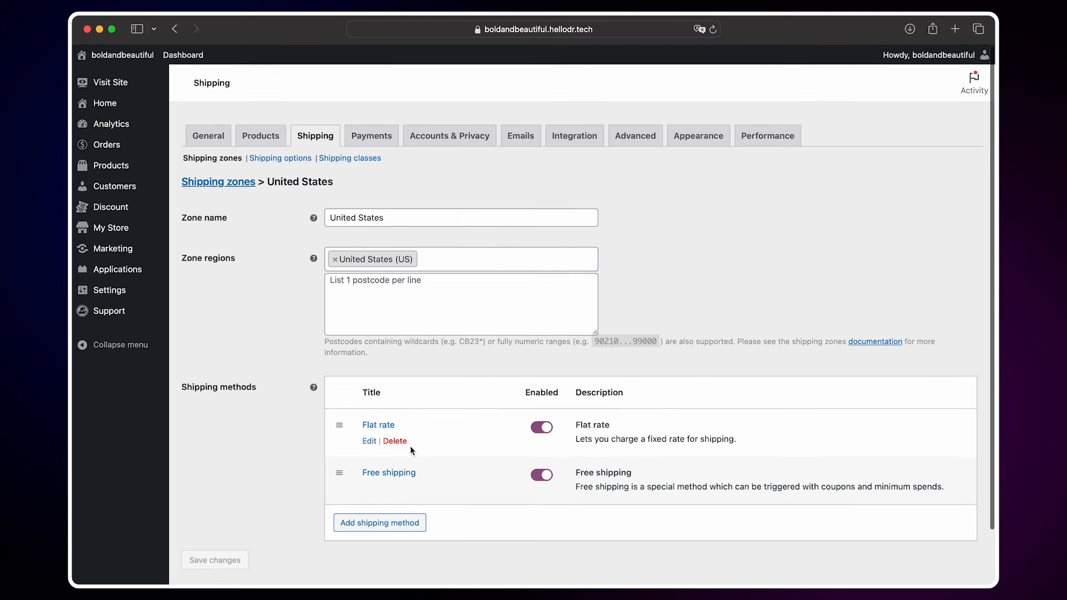
{"action": "left_click", "coordinate": [229, 184]}
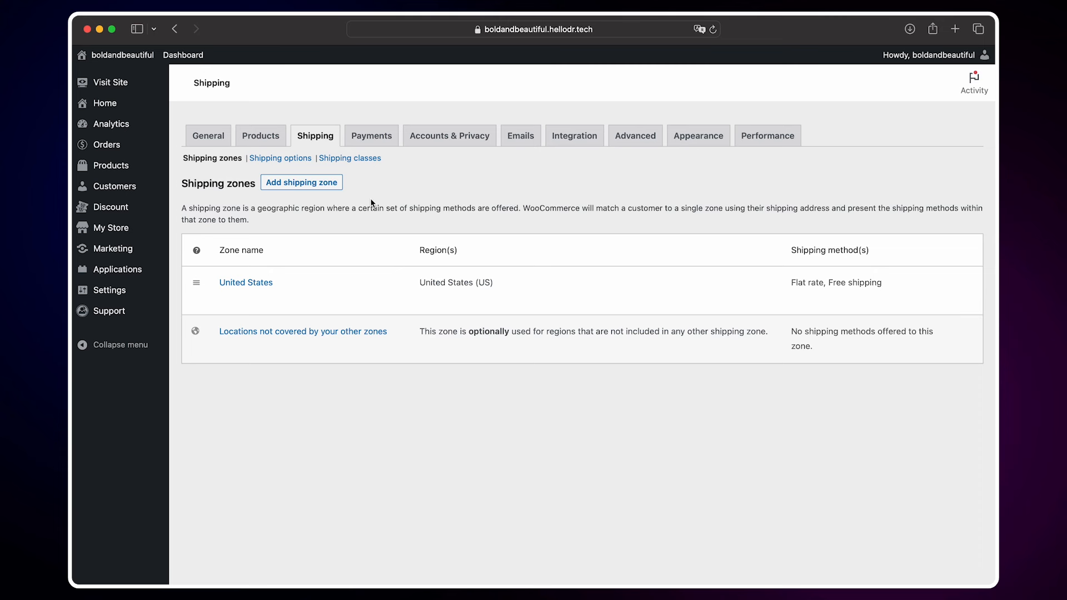
{"action": "mouse_move", "coordinate": [307, 337]}
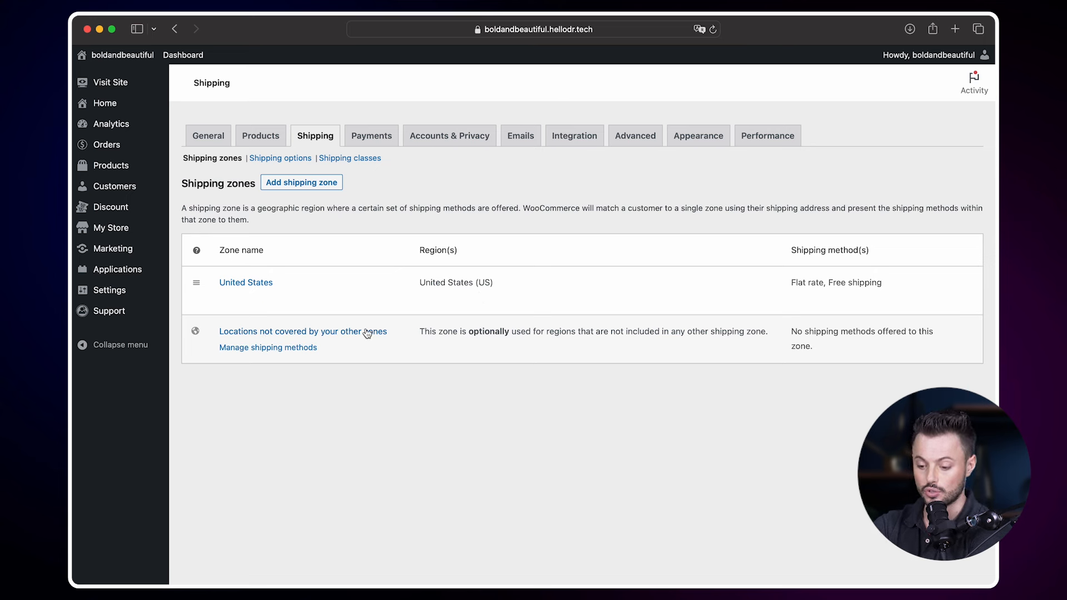
{"action": "left_click", "coordinate": [326, 332]}
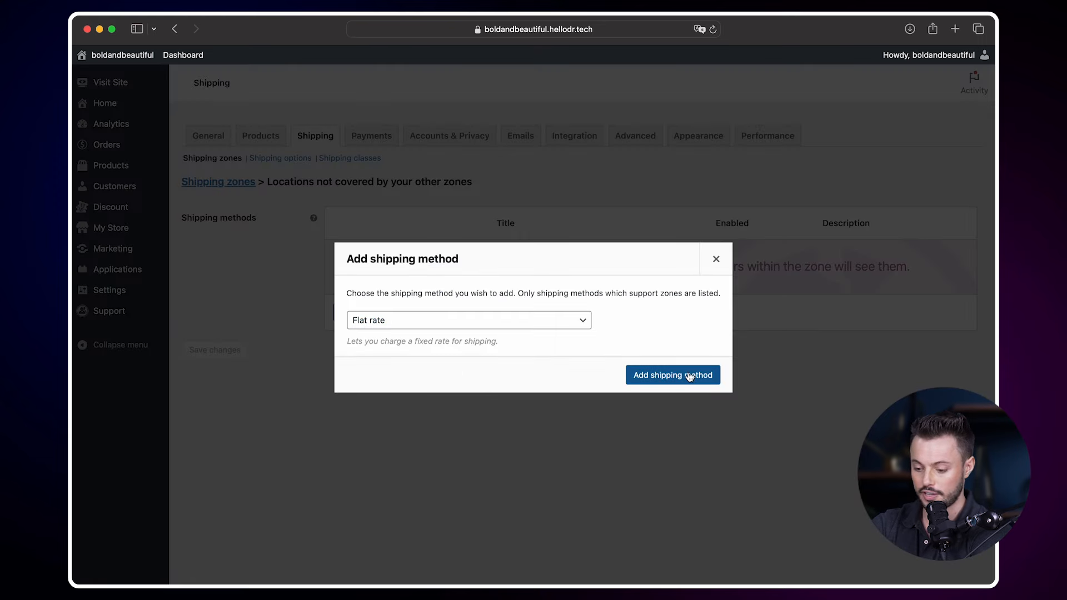
{"action": "left_click", "coordinate": [689, 375]}
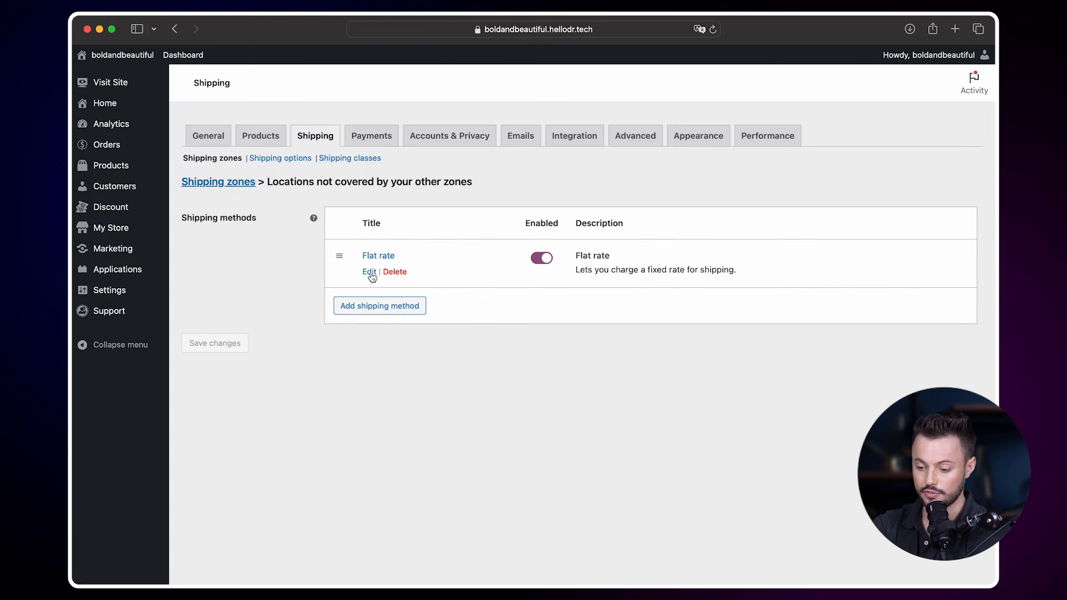
Set the flat rate cost for locations not covered by other zones to 15 and save it.
{"action": "left_click", "coordinate": [369, 271]}
{"action": "double_click", "coordinate": [433, 358]}
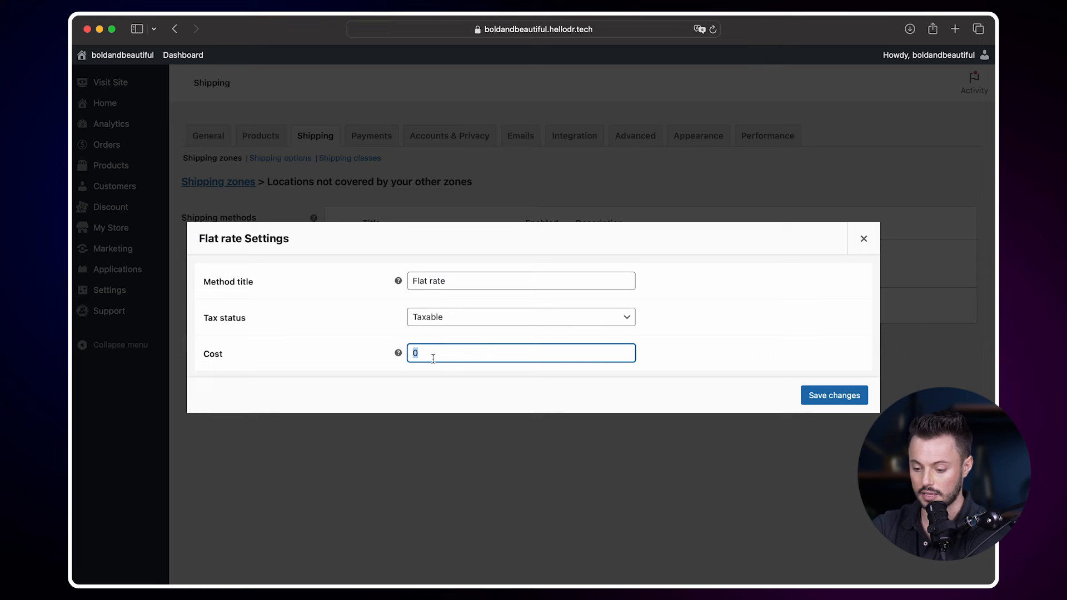
{"action": "type", "text": "15"}
{"action": "left_click", "coordinate": [708, 336]}
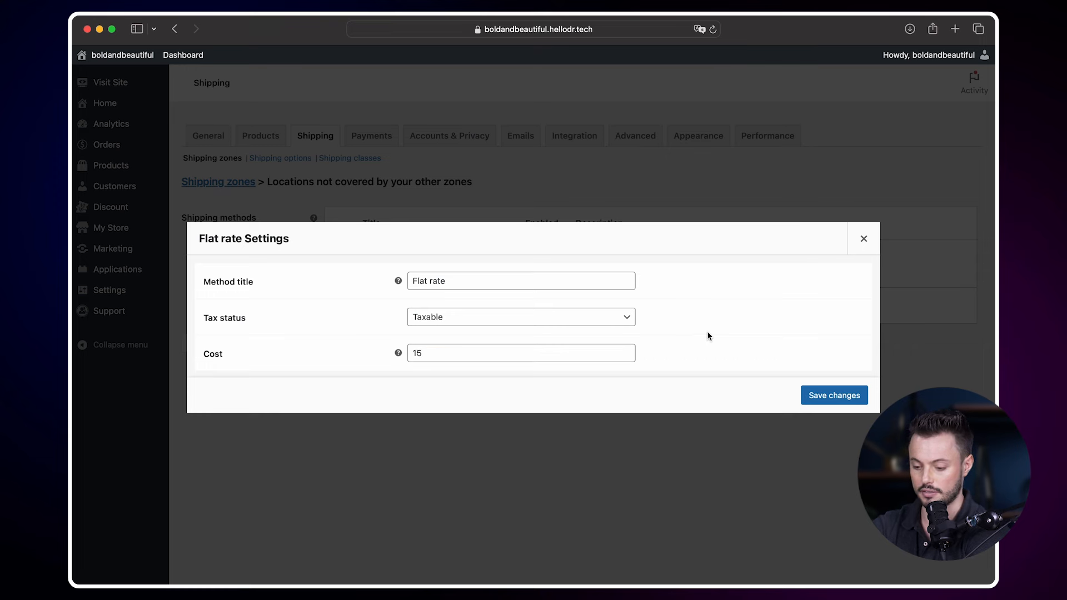
{"action": "left_click", "coordinate": [821, 394]}
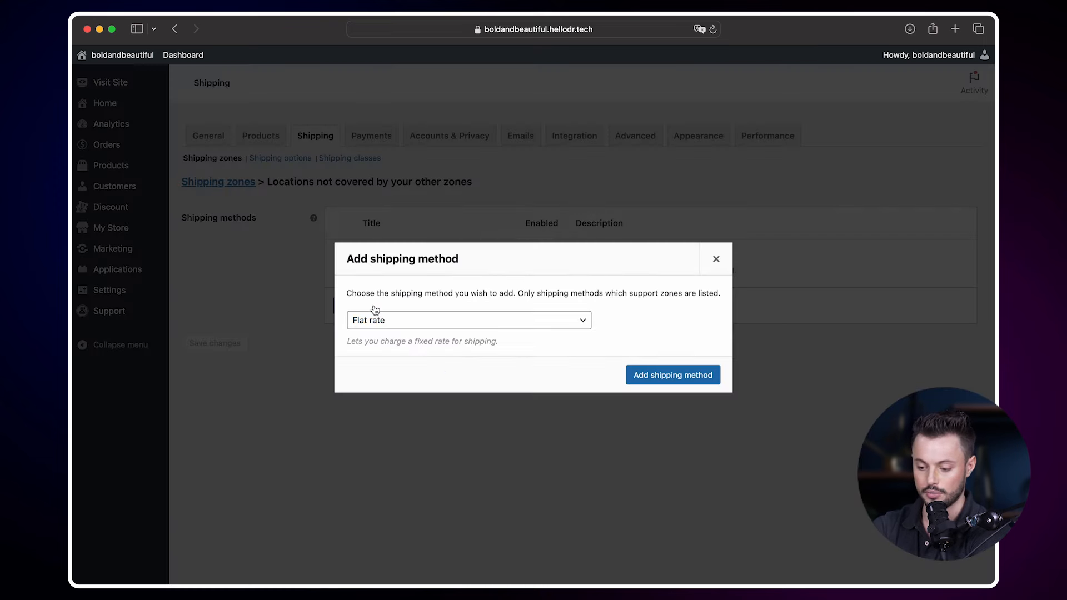
Add a Free shipping method for locations not covered by other zones.
{"action": "left_click", "coordinate": [578, 318]}
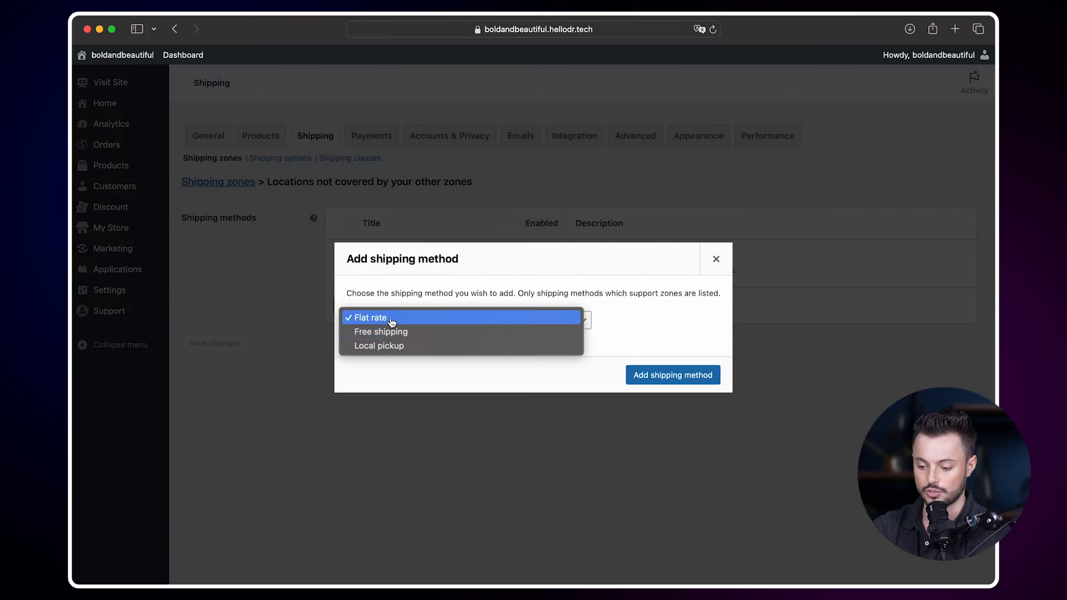
{"action": "left_click", "coordinate": [404, 333]}
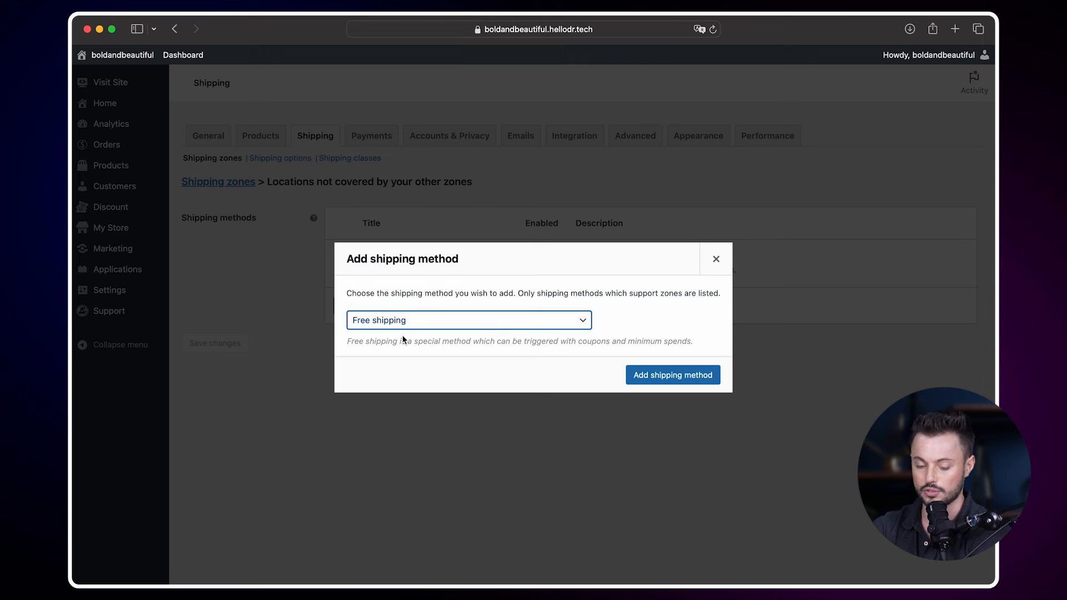
{"action": "left_click", "coordinate": [710, 381]}
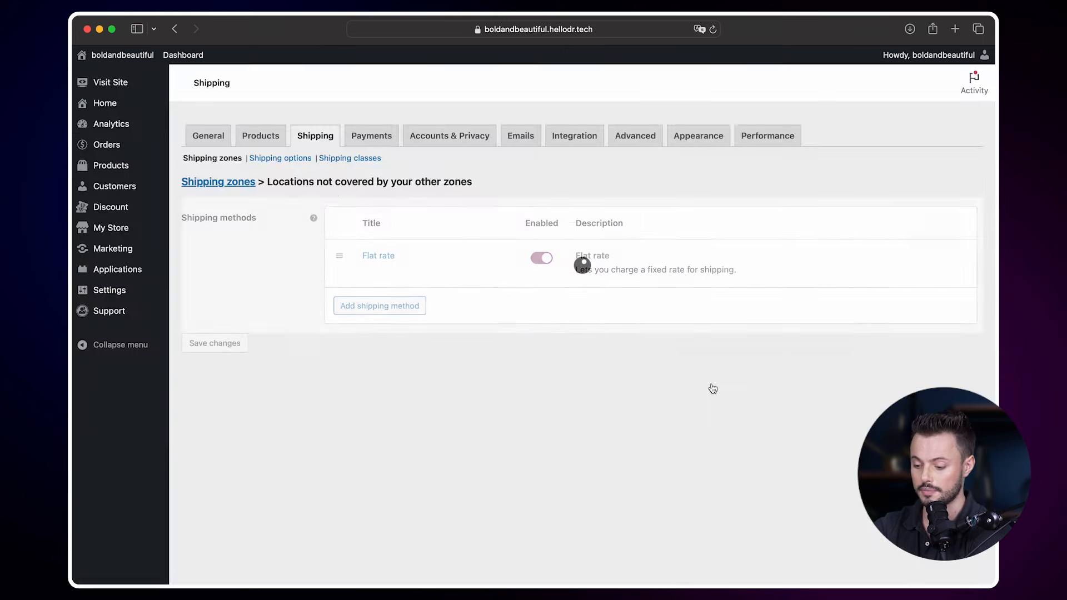
Require a minimum order amount of 50 for the fallback zone's free shipping and save the method's settings.
{"action": "left_click", "coordinate": [462, 335]}
{"action": "left_click", "coordinate": [553, 361]}
{"action": "left_click", "coordinate": [508, 335]}
{"action": "type", "text": "50"}
{"action": "left_click", "coordinate": [717, 336]}
{"action": "left_click", "coordinate": [833, 418]}
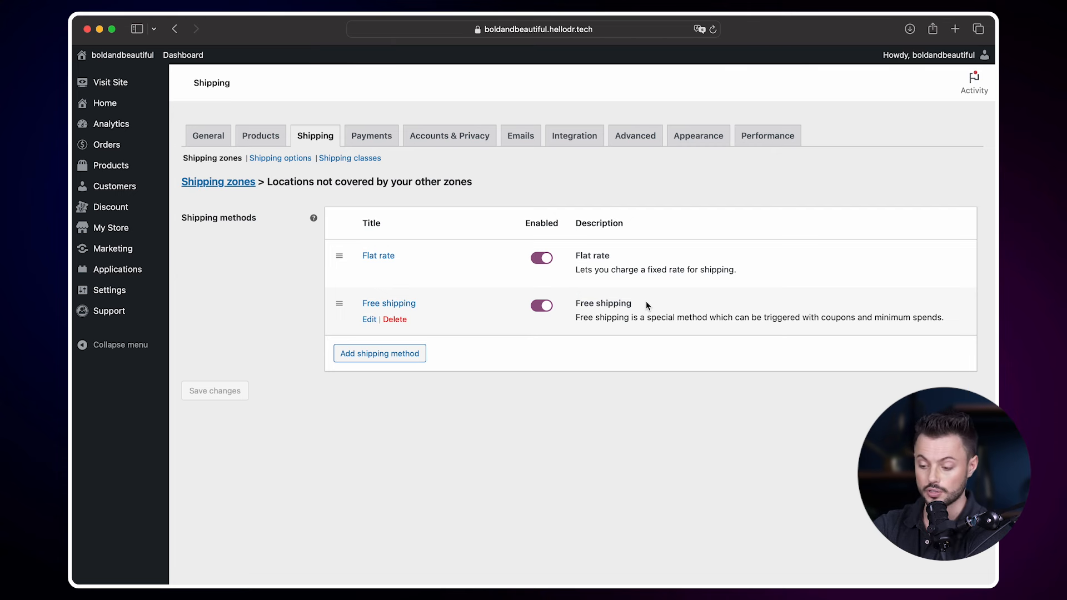
In the store's appearance settings, hide other shipping options when free shipping is available and save the changes.
{"action": "left_click", "coordinate": [711, 140]}
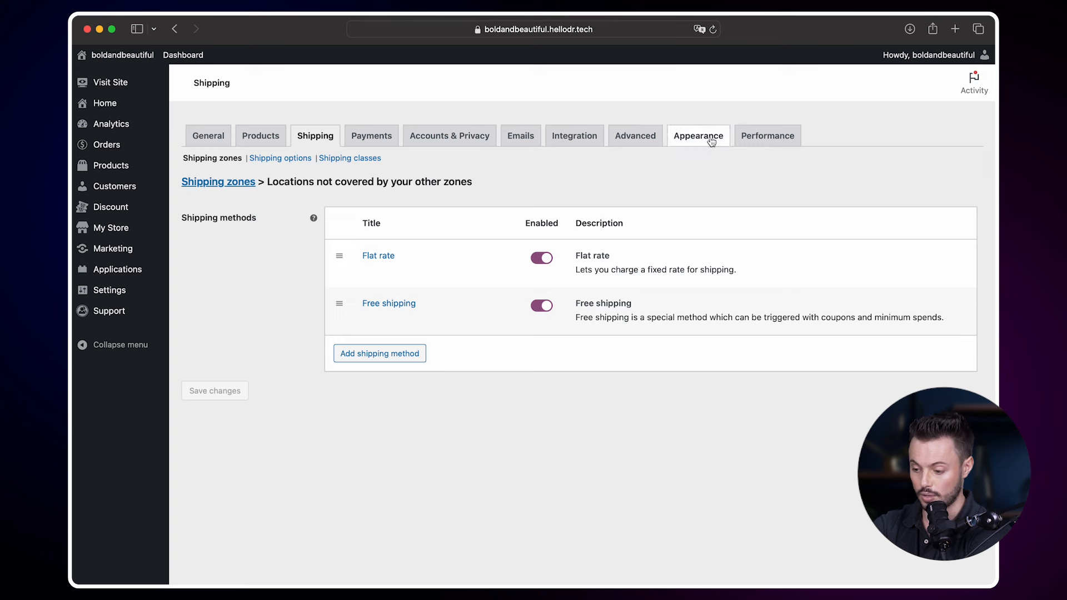
{"action": "scroll", "coordinate": [635, 442], "scroll_direction": "down", "scroll_amount": 10}
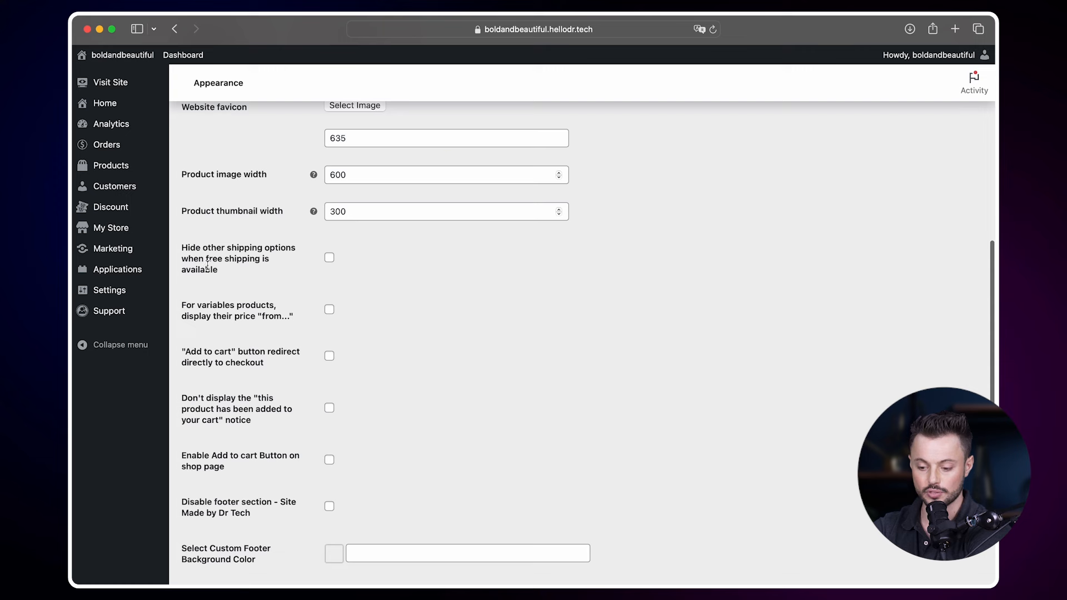
{"action": "left_click", "coordinate": [329, 261]}
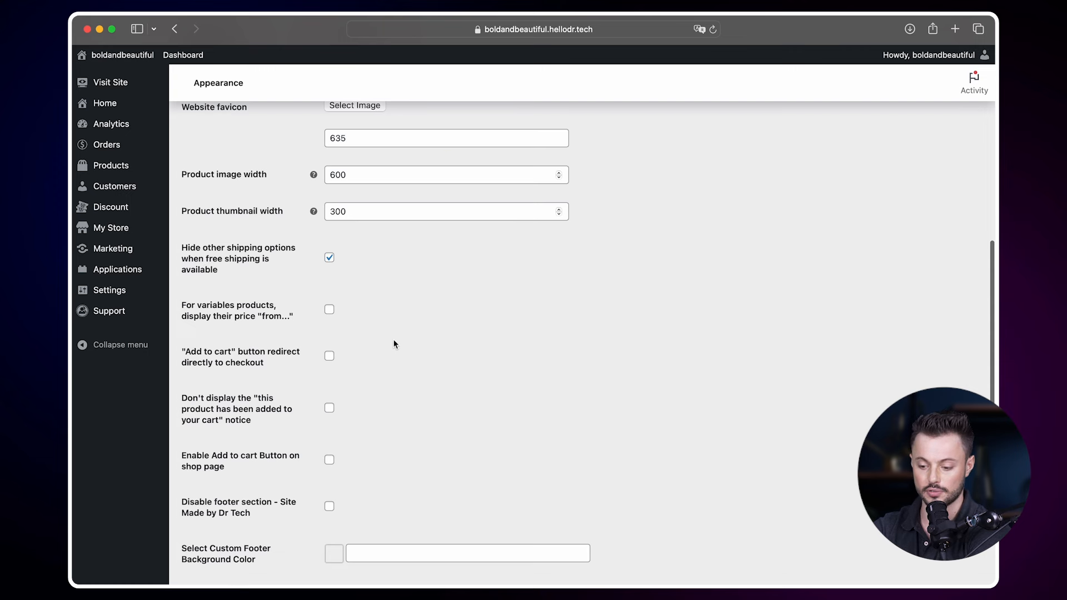
{"action": "scroll", "coordinate": [396, 333], "scroll_direction": "down", "scroll_amount": 3}
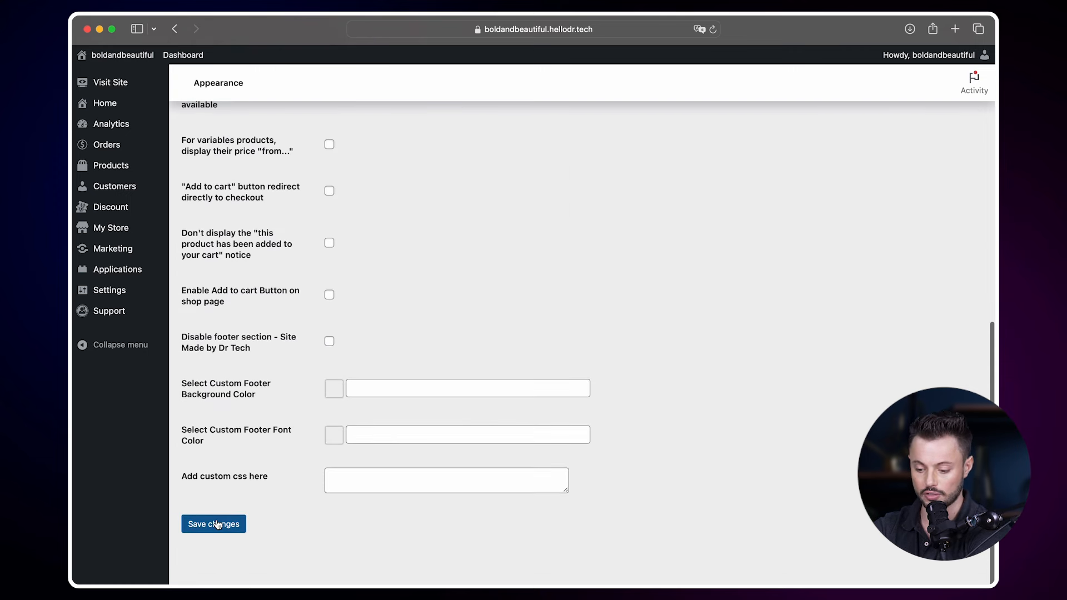
{"action": "left_click", "coordinate": [218, 524]}
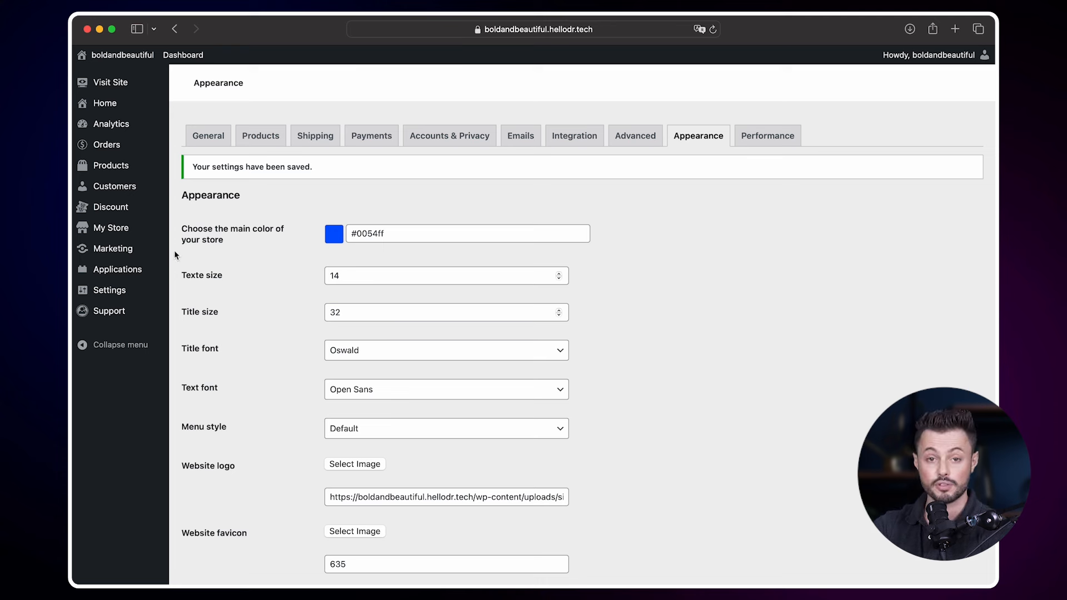
Open the app market and show the applications in the Payment category.
{"action": "mouse_move", "coordinate": [132, 271]}
{"action": "left_click", "coordinate": [201, 289]}
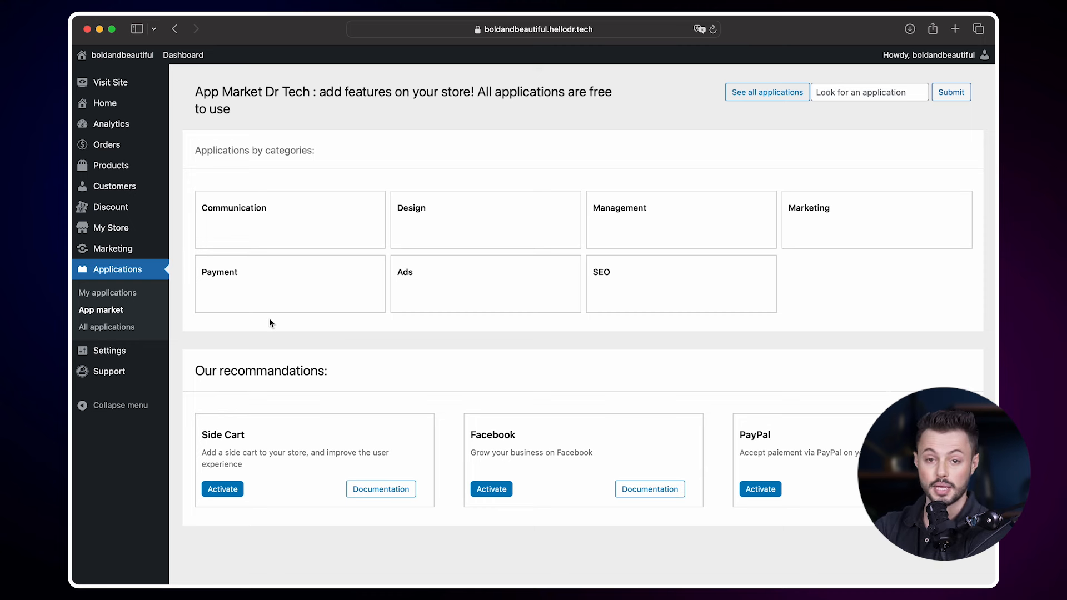
{"action": "left_click", "coordinate": [270, 291]}
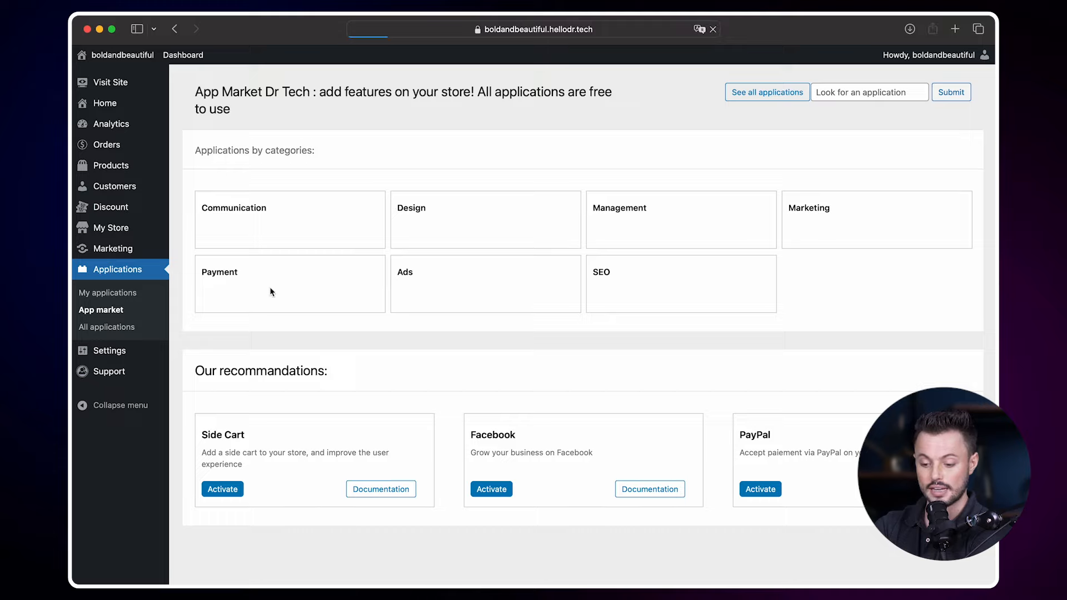
Look through the available payment gateways, including Stripe and PayPal, and view the documentation for WooCommerce Stripe Gateway.
{"action": "scroll", "coordinate": [716, 221], "scroll_direction": "down", "scroll_amount": 10}
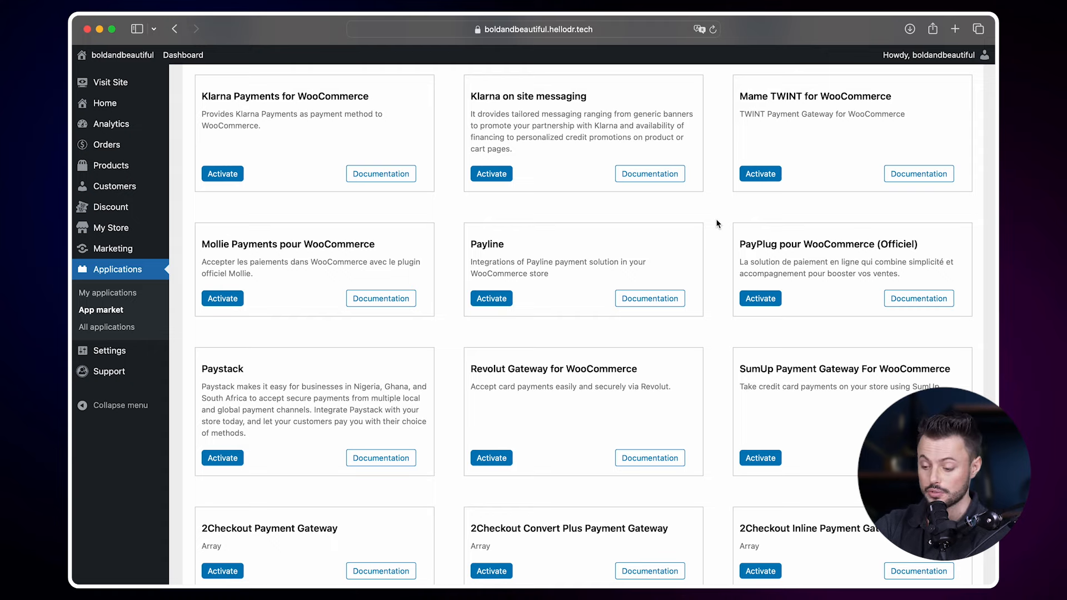
{"action": "scroll", "coordinate": [716, 220], "scroll_direction": "down", "scroll_amount": 5}
{"action": "scroll", "coordinate": [717, 222], "scroll_direction": "down", "scroll_amount": 3}
{"action": "double_click", "coordinate": [558, 414]}
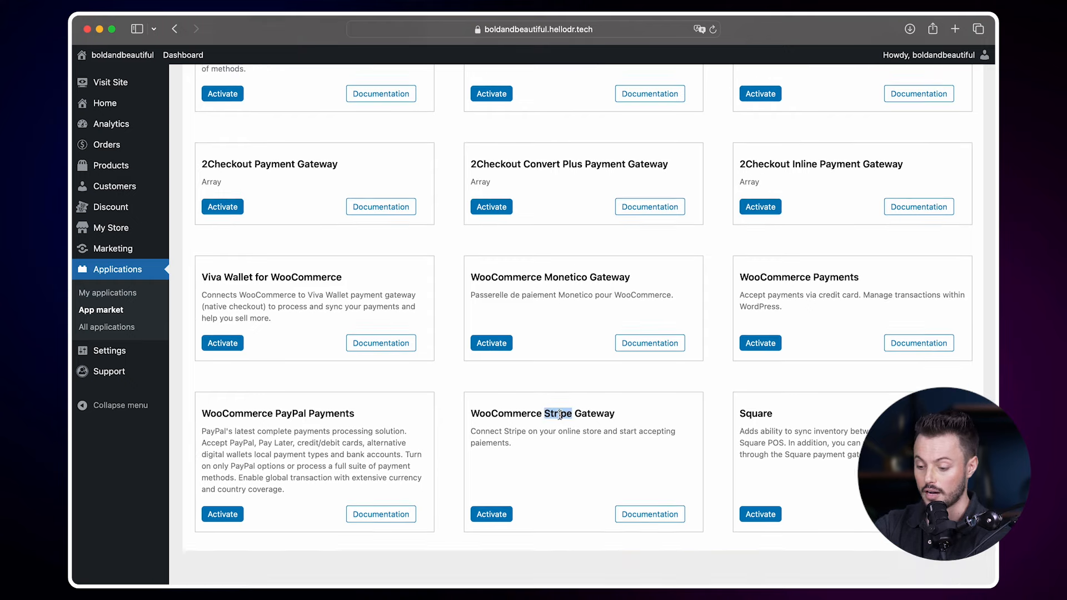
{"action": "double_click", "coordinate": [283, 413]}
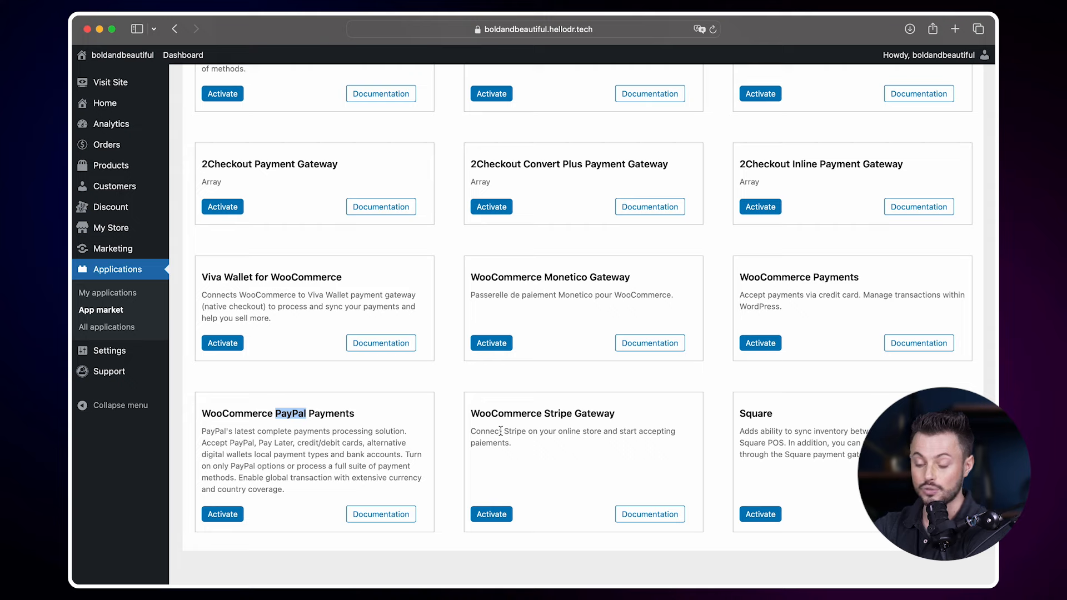
{"action": "scroll", "coordinate": [501, 431], "scroll_direction": "up", "scroll_amount": 10}
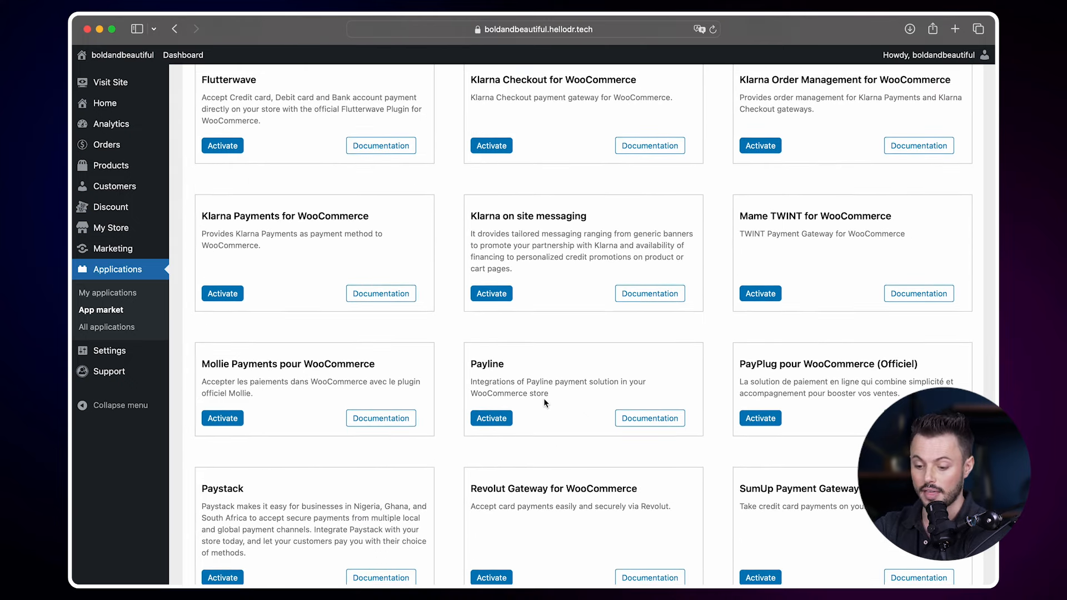
{"action": "scroll", "coordinate": [543, 401], "scroll_direction": "up", "scroll_amount": 2}
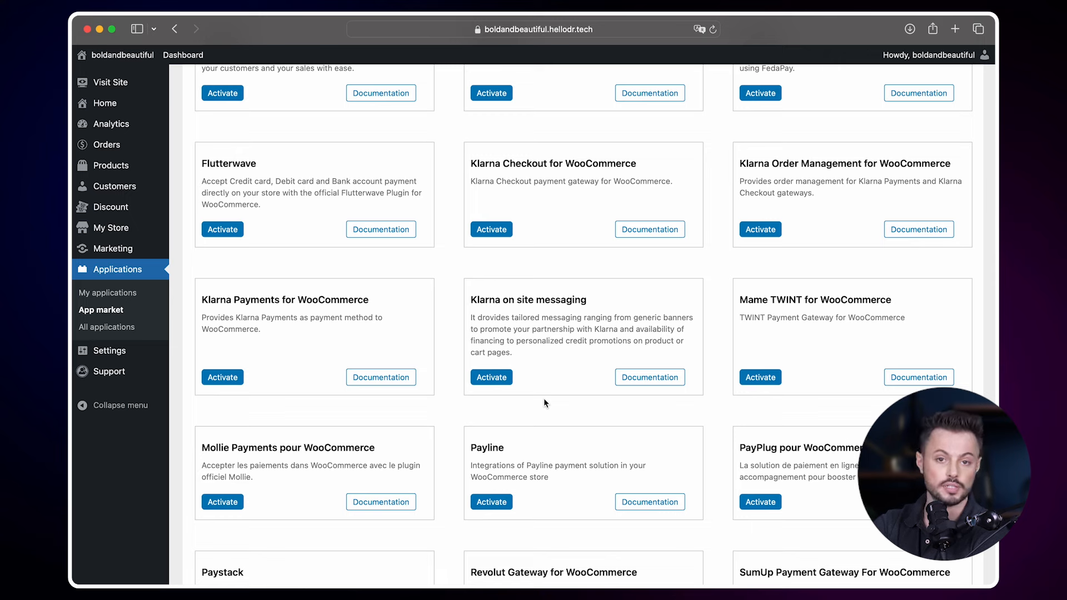
{"action": "scroll", "coordinate": [544, 403], "scroll_direction": "down", "scroll_amount": 15}
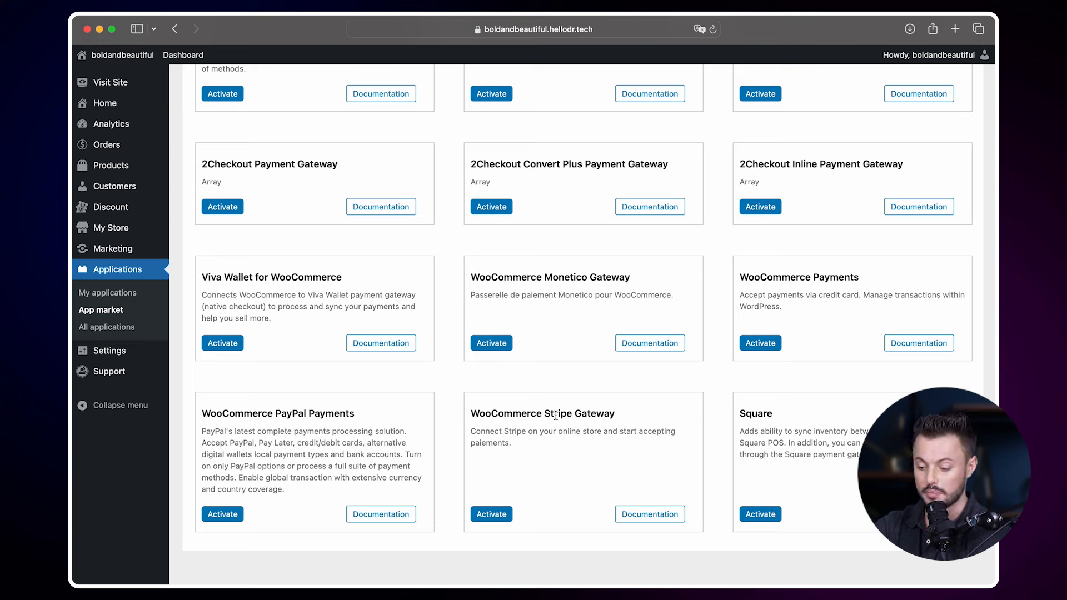
{"action": "left_click", "coordinate": [646, 516]}
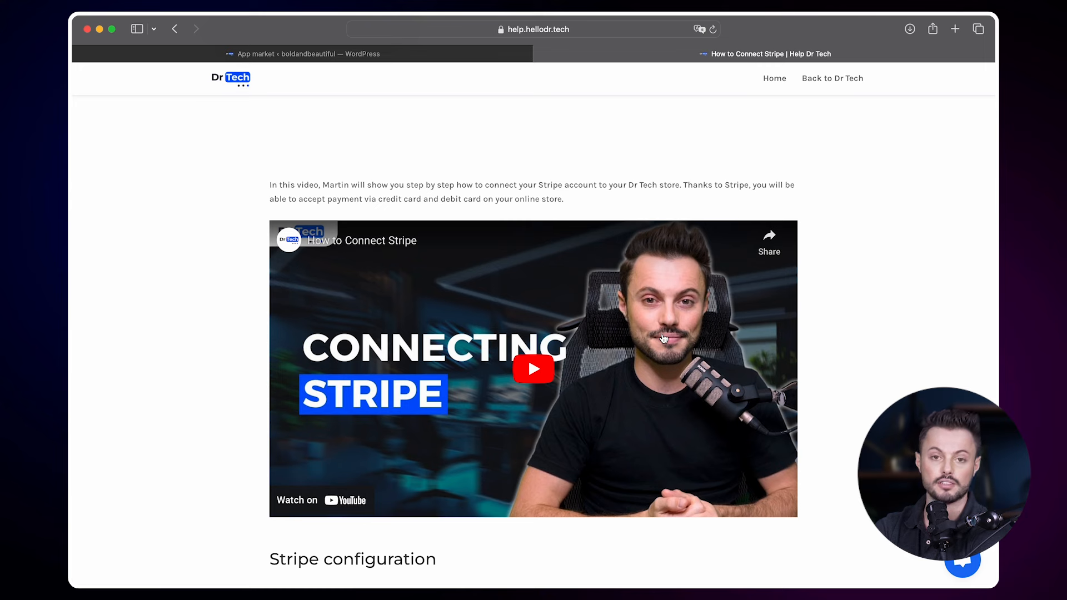
{"action": "key", "text": "super+w"}
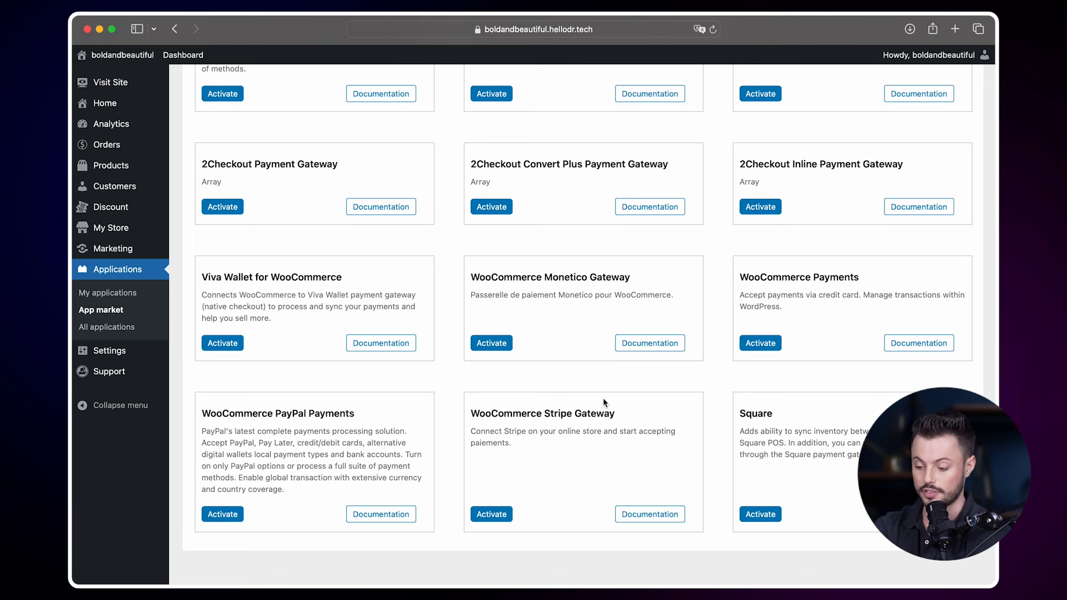
Activate WooCommerce Stripe Gateway and open the setup of the Stripe credit card payment method.
{"action": "left_click", "coordinate": [499, 517]}
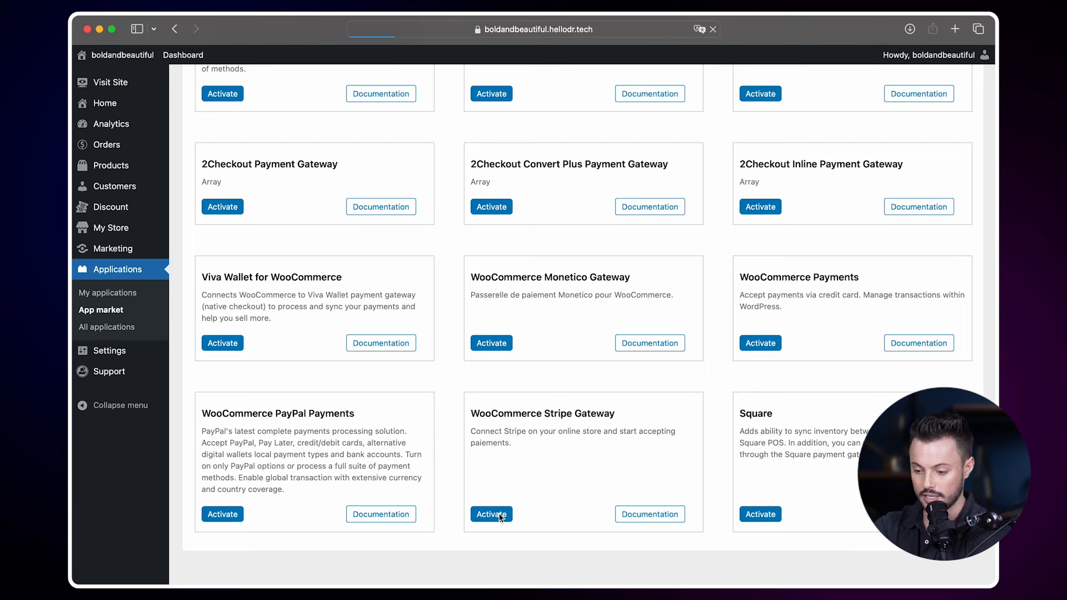
{"action": "left_click", "coordinate": [230, 274]}
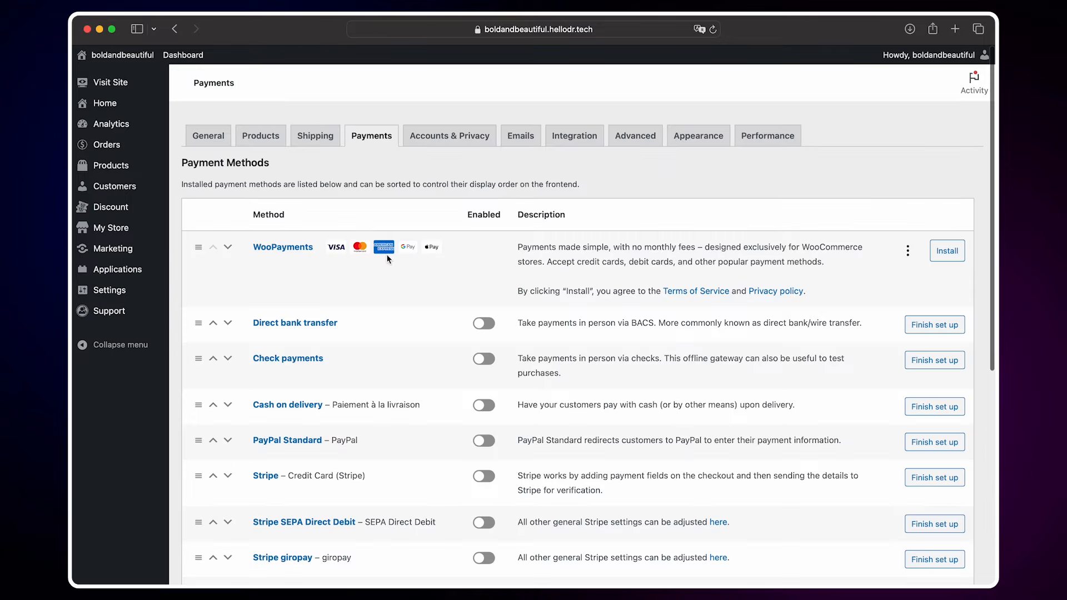
{"action": "scroll", "coordinate": [412, 440], "scroll_direction": "down", "scroll_amount": 5}
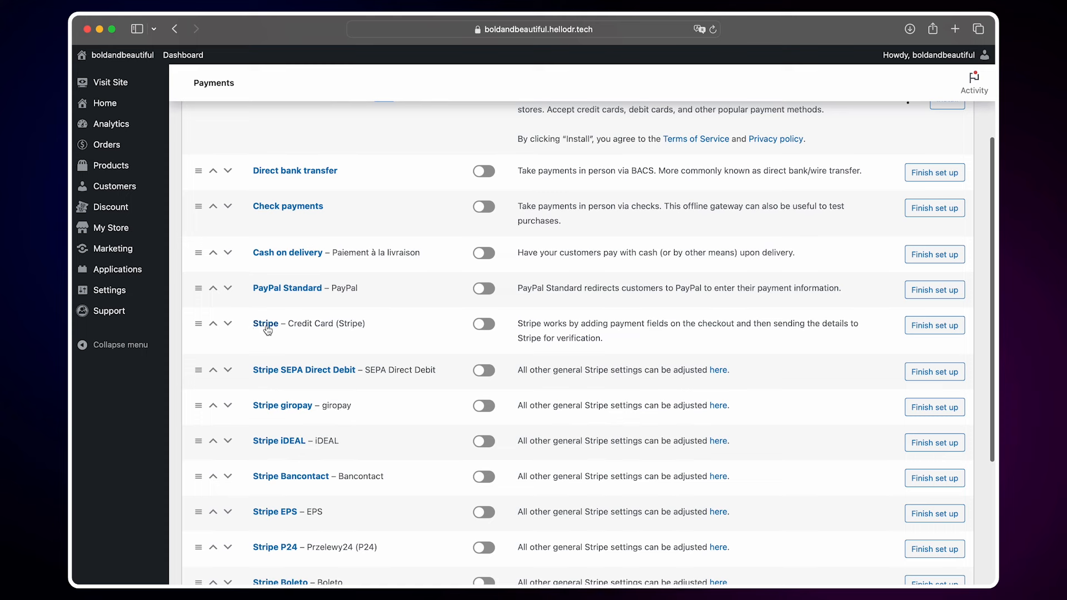
{"action": "left_click", "coordinate": [932, 326]}
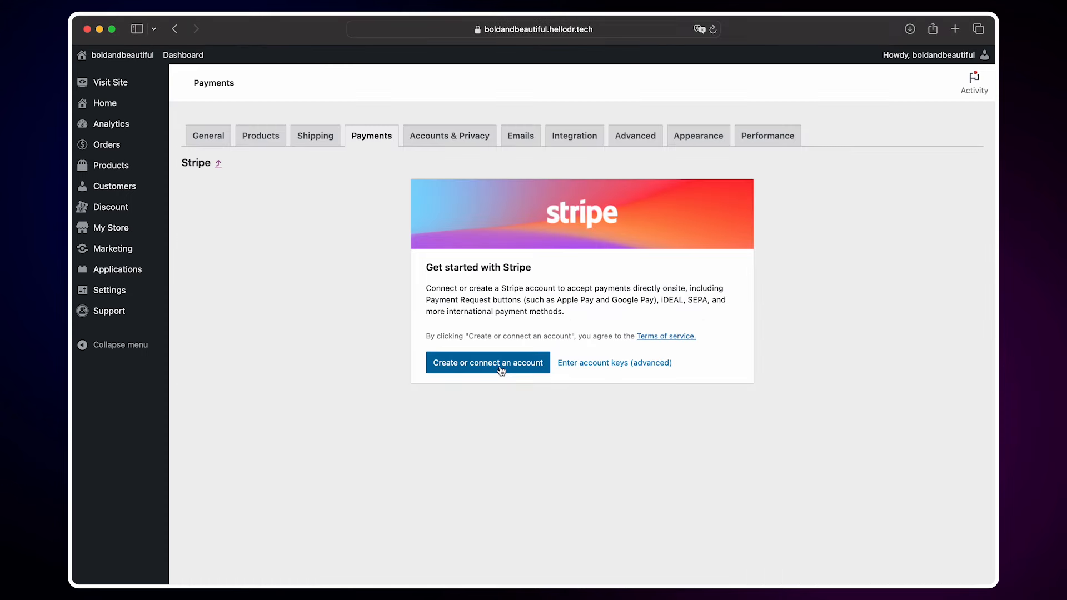
Connect an existing Stripe account to the store by submitting the account's e-mail address and password.
{"action": "left_click", "coordinate": [502, 368]}
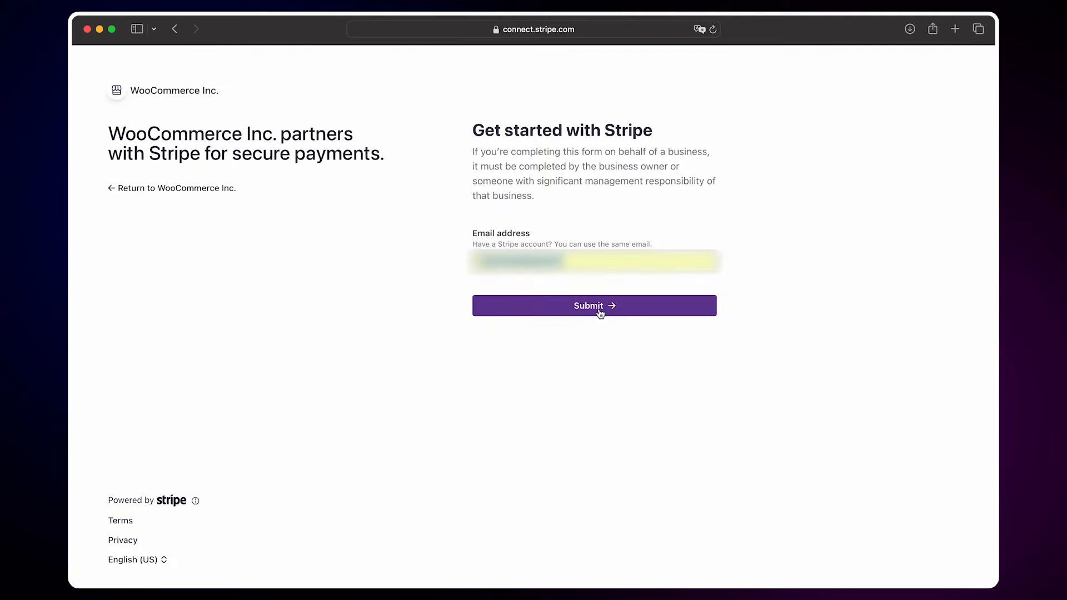
{"action": "left_click", "coordinate": [601, 313]}
{"action": "left_click", "coordinate": [638, 284]}
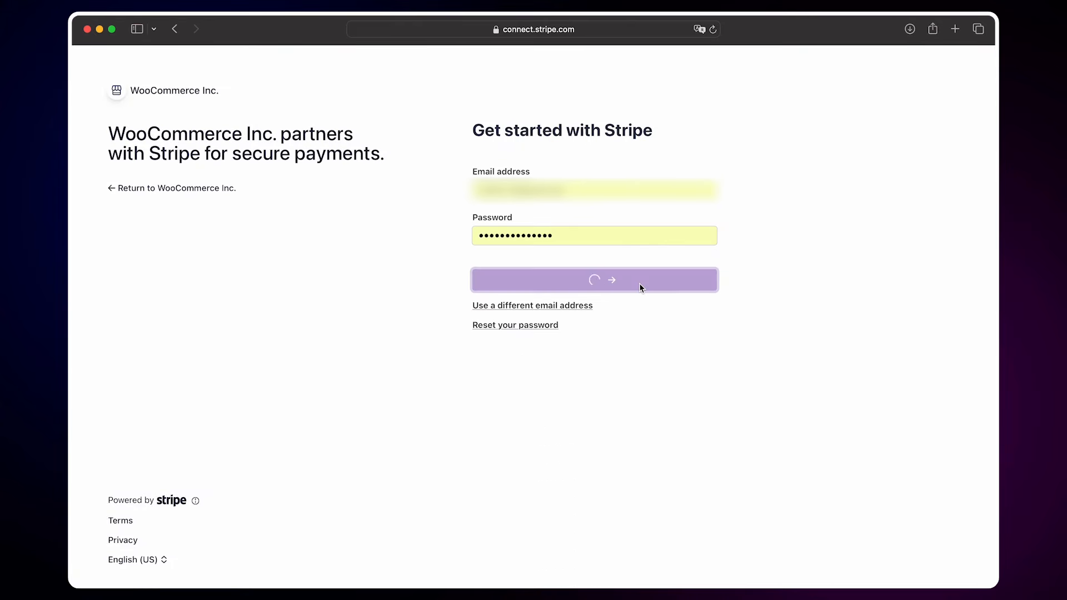
{"action": "left_click", "coordinate": [597, 550]}
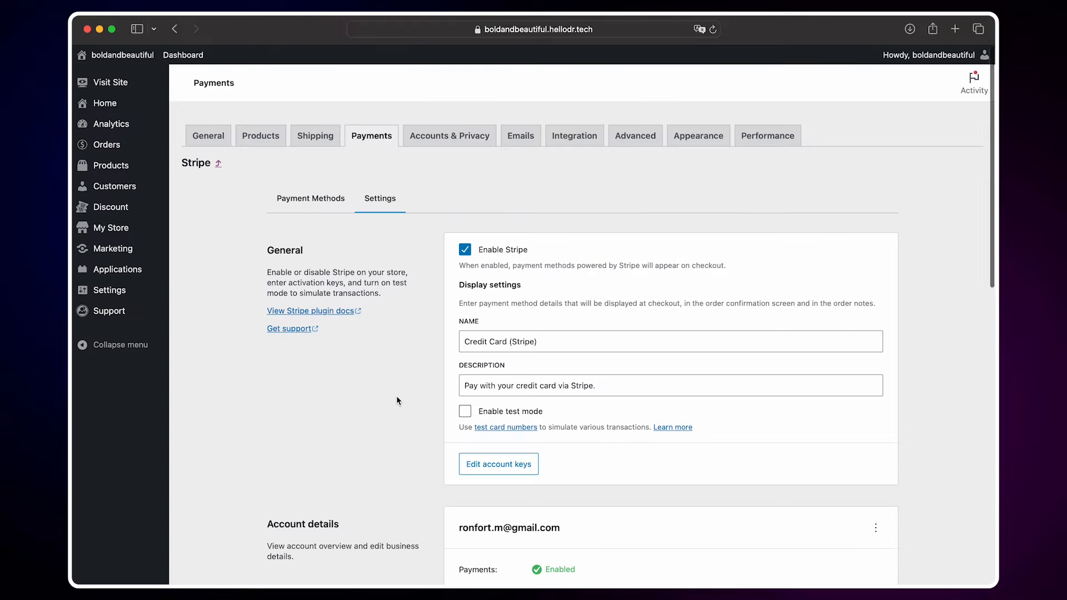
Shorten Stripe's checkout name to "Credit Card" and its description to "Pay with your credit card".
{"action": "scroll", "coordinate": [397, 399], "scroll_direction": "down", "scroll_amount": 2}
{"action": "left_click_drag", "start_coordinate": [543, 305], "coordinate": [513, 307]}
{"action": "key", "text": "BackSpace"}
{"action": "key", "text": "BackSpace"}
{"action": "left_click_drag", "start_coordinate": [557, 349], "coordinate": [632, 349]}
{"action": "key", "text": "BackSpace"}
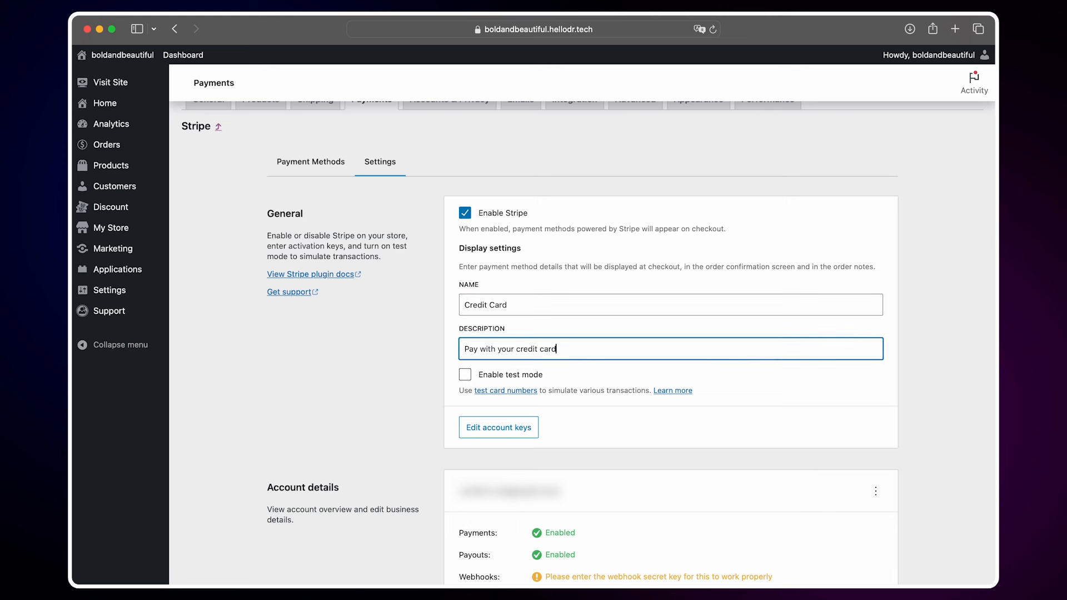
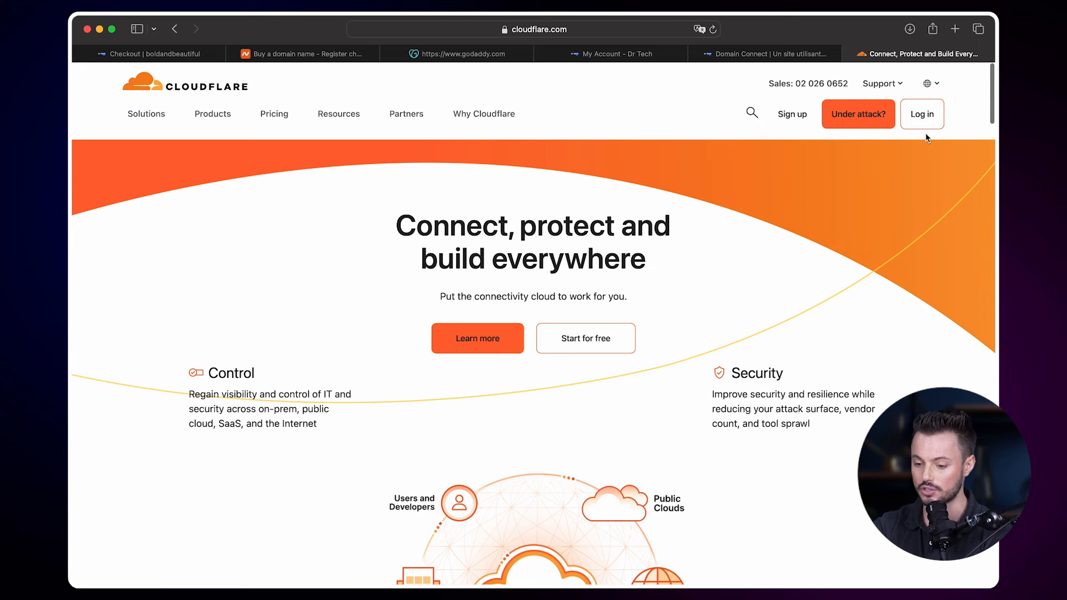
Log in to Cloudflare and go to the DNS records management for bold-and-beautiful.com.
{"action": "left_click", "coordinate": [926, 122]}
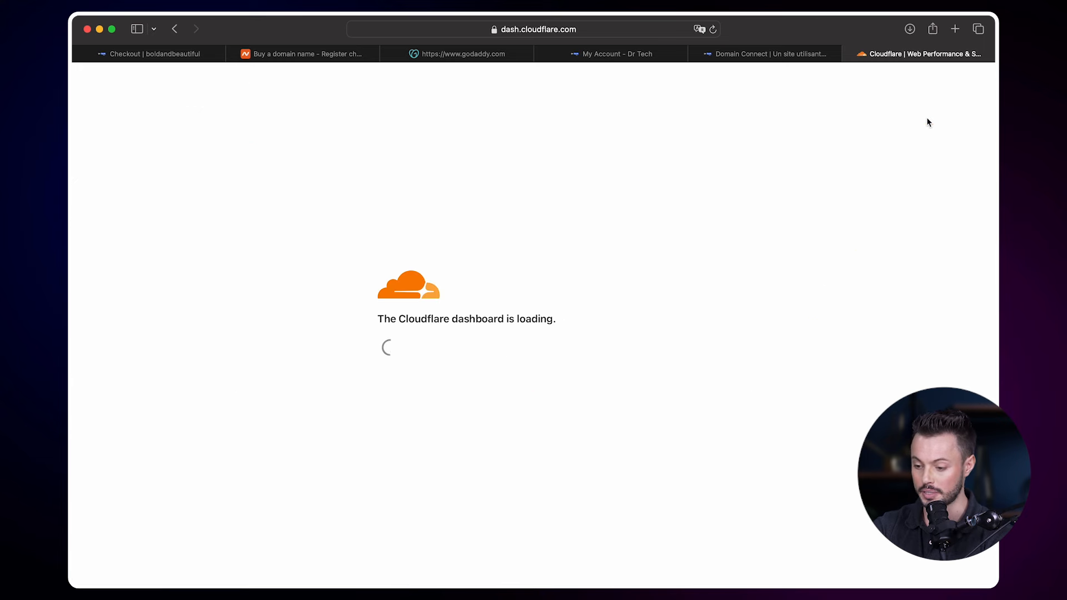
{"action": "scroll", "coordinate": [513, 347], "scroll_direction": "down", "scroll_amount": 1}
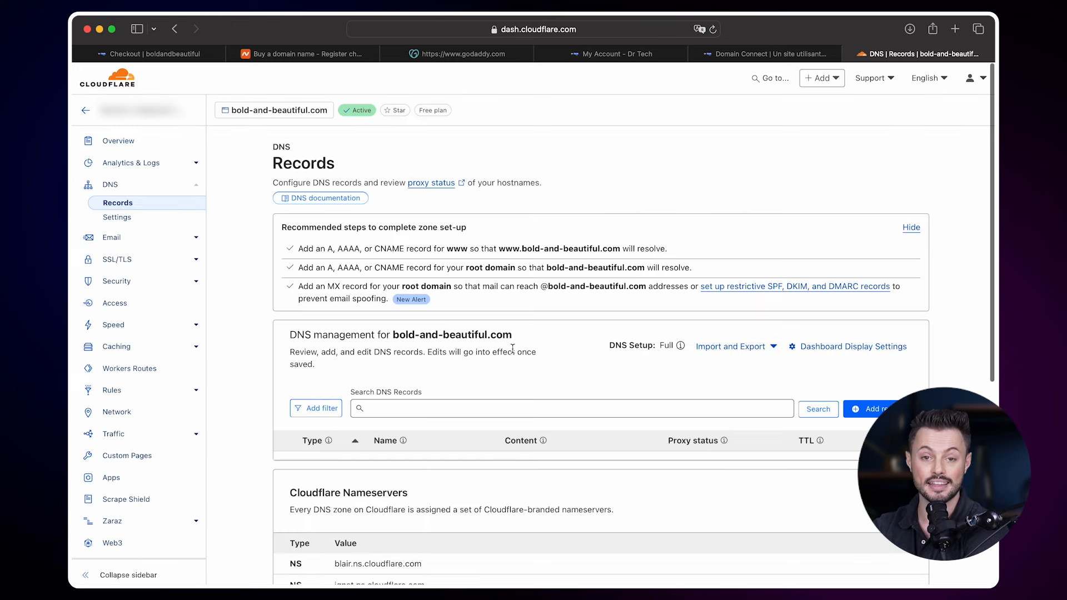
{"action": "scroll", "coordinate": [513, 348], "scroll_direction": "down", "scroll_amount": 2}
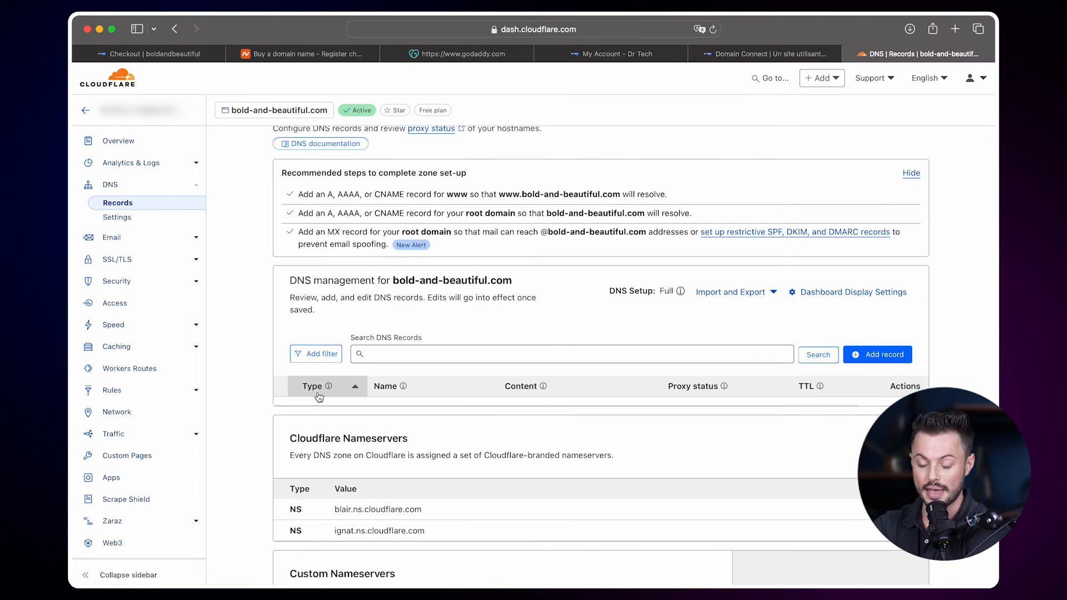
Review the Domain Connect instructions on the required DNS records and other A or AAAA records, and return to Cloudflare's DNS records.
{"action": "left_click", "coordinate": [744, 53]}
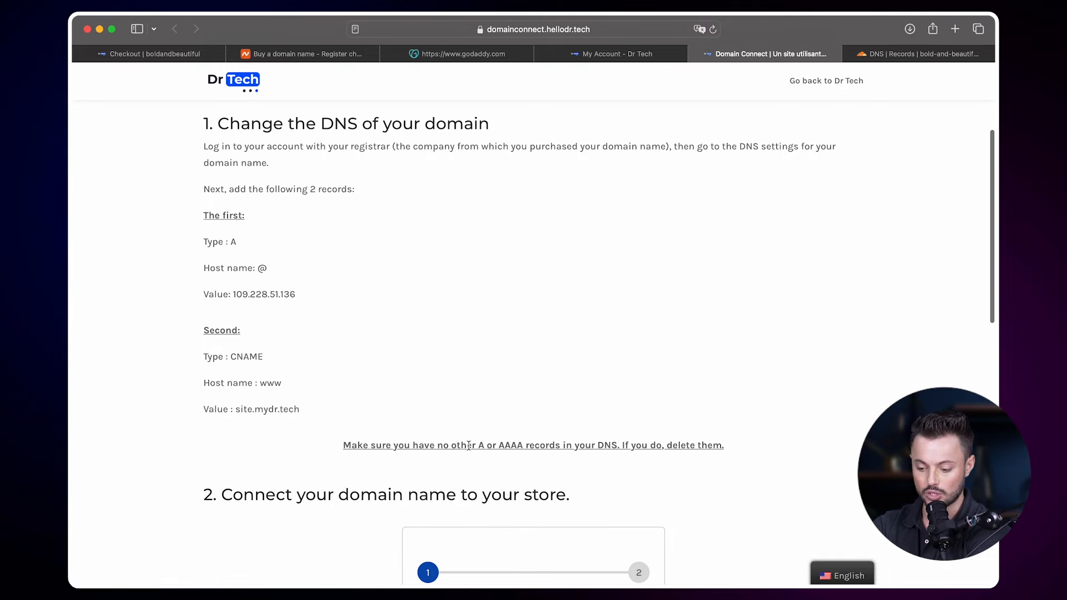
{"action": "left_click_drag", "start_coordinate": [476, 446], "coordinate": [523, 446]}
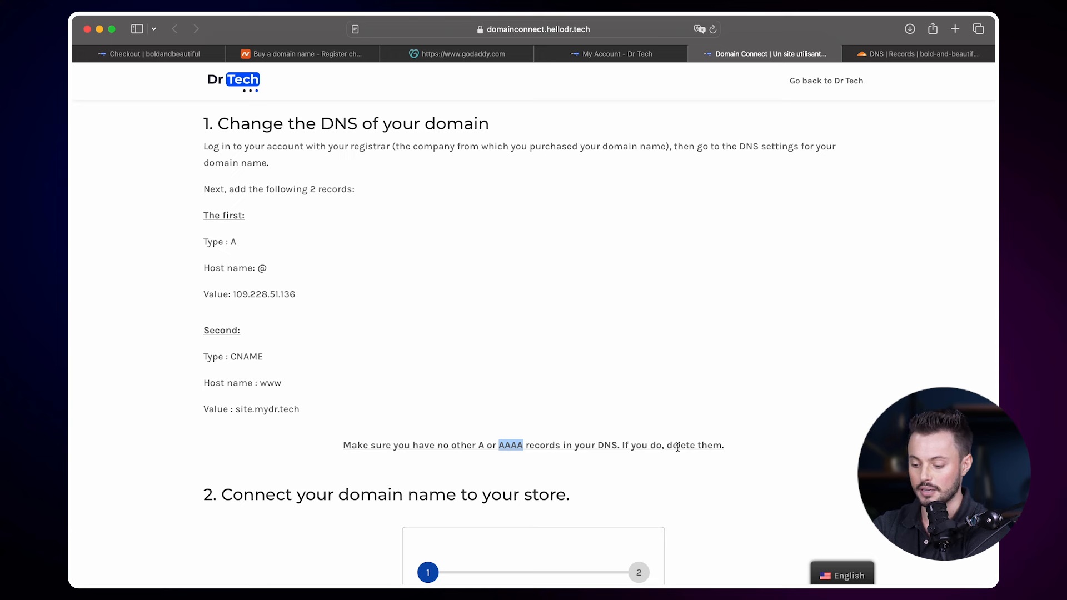
{"action": "scroll", "coordinate": [778, 328], "scroll_direction": "up", "scroll_amount": 1}
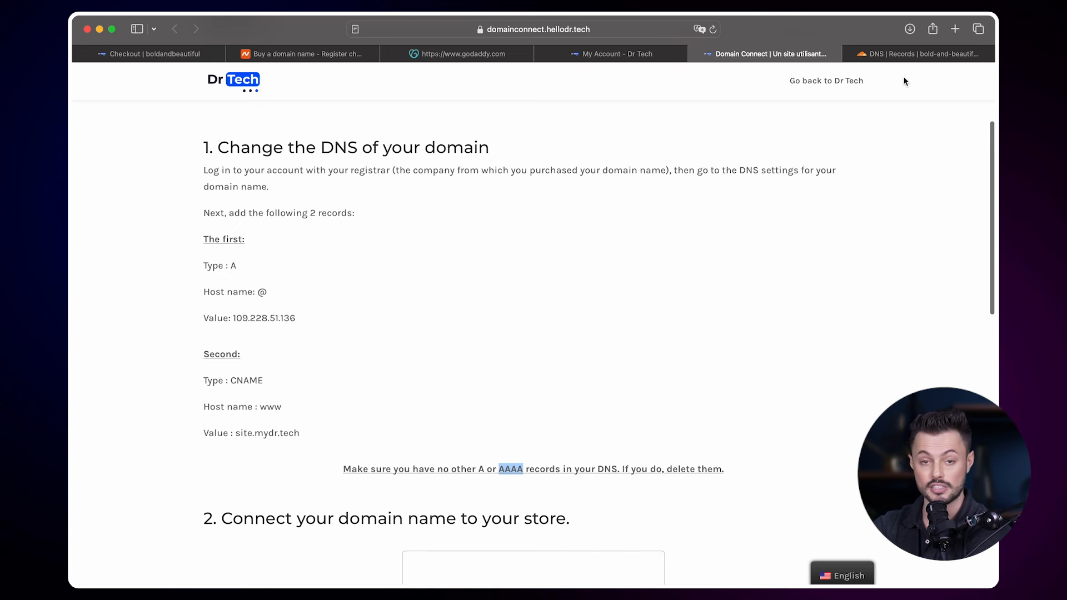
{"action": "left_click", "coordinate": [924, 53]}
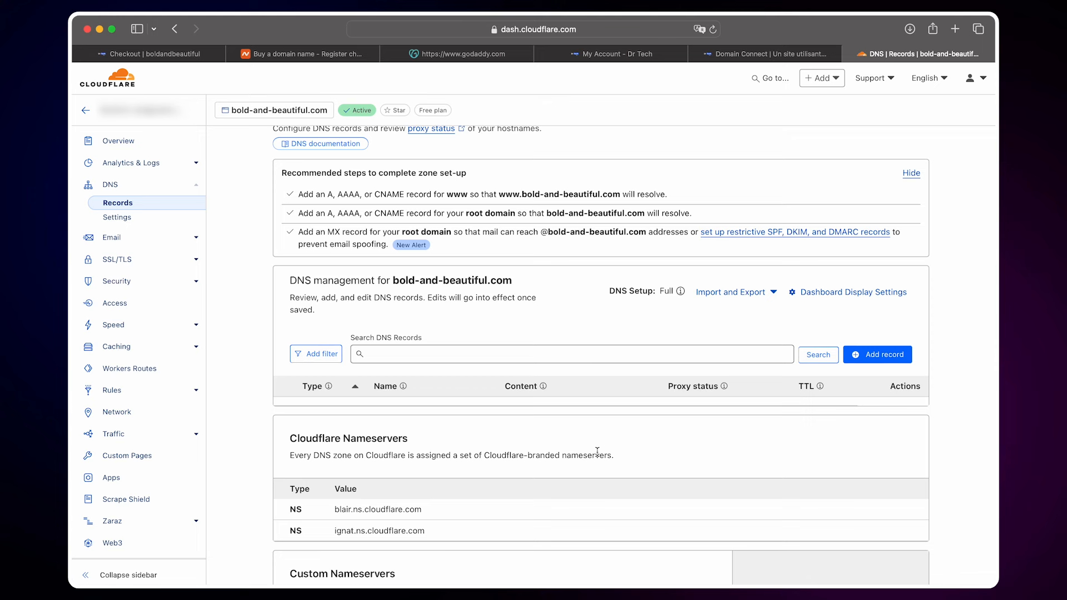
Start a new DNS record in Cloudflare and copy the A record's value 109.228.51.136 from the Domain Connect instructions.
{"action": "left_click", "coordinate": [885, 353]}
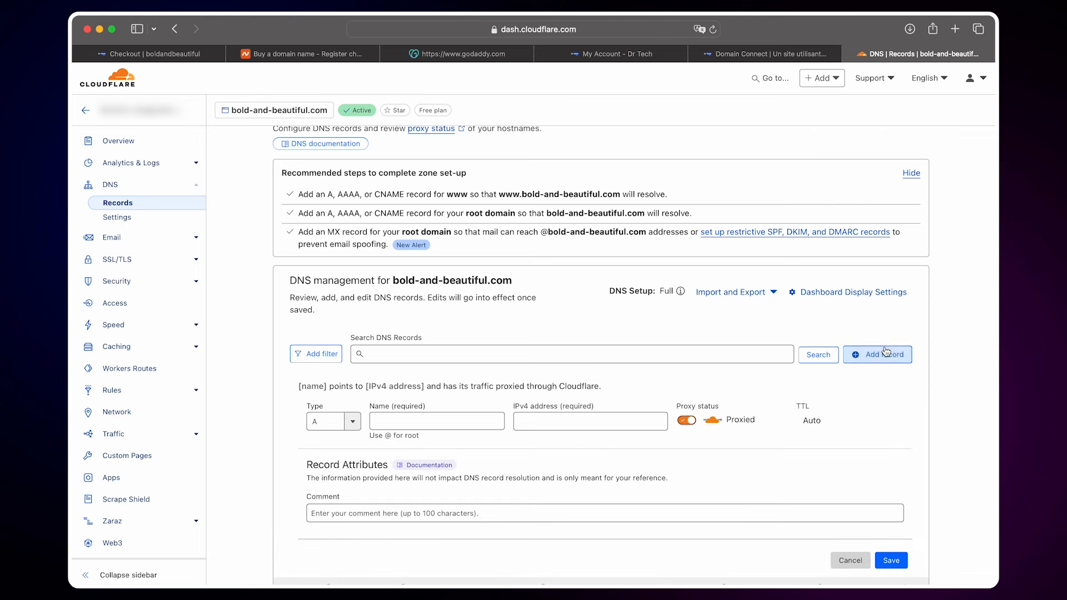
{"action": "left_click", "coordinate": [731, 54]}
{"action": "left_click_drag", "start_coordinate": [228, 283], "coordinate": [308, 336]}
{"action": "key", "text": "super+c"}
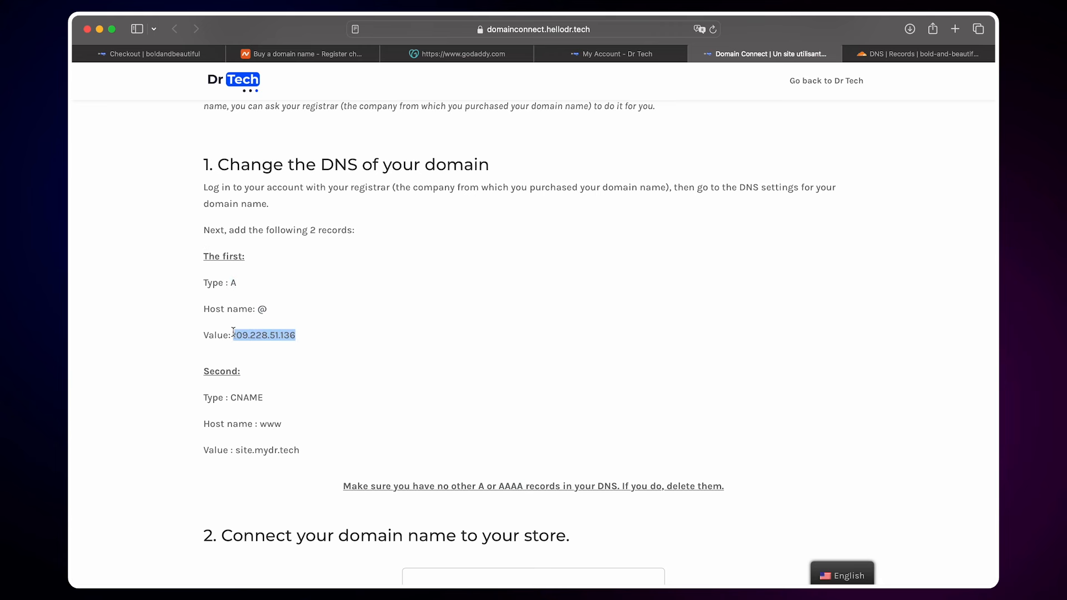
Add a Cloudflare A record for the root domain with name @ and IPv4 address 109.228.51.136, and save it.
{"action": "left_click", "coordinate": [908, 55]}
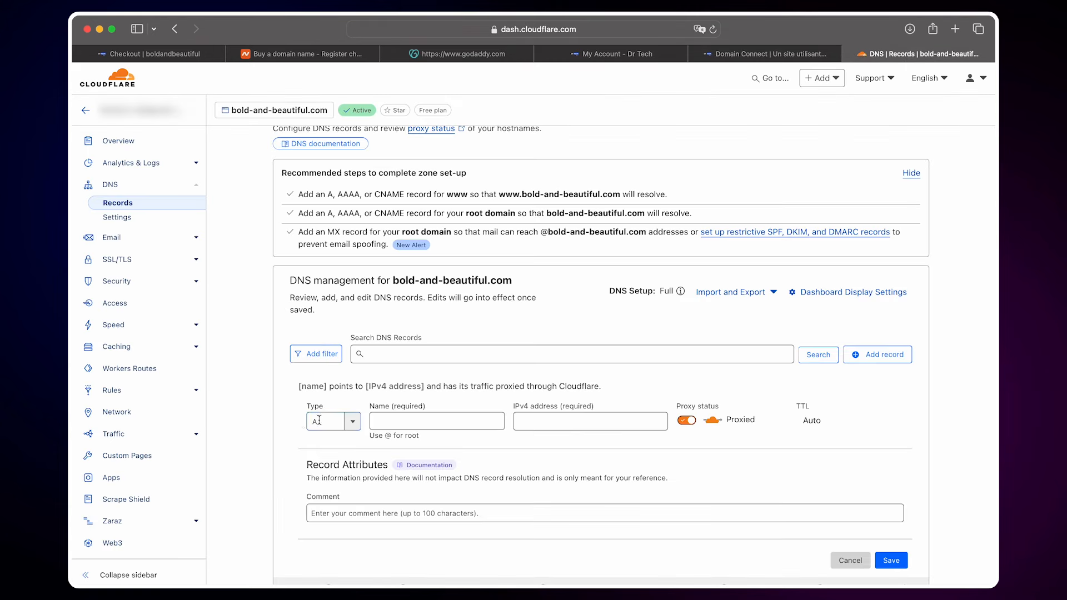
{"action": "left_click", "coordinate": [449, 415]}
{"action": "type", "text": "@"}
{"action": "key", "text": "Tab"}
{"action": "key", "text": "super+v"}
{"action": "left_click", "coordinate": [574, 445]}
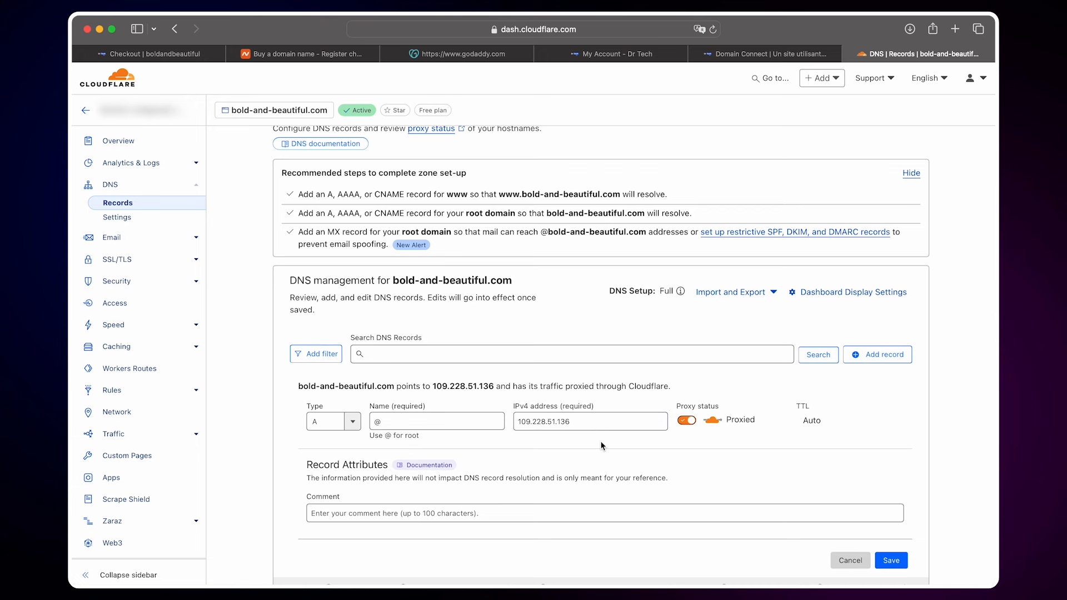
{"action": "scroll", "coordinate": [600, 442], "scroll_direction": "down", "scroll_amount": 1}
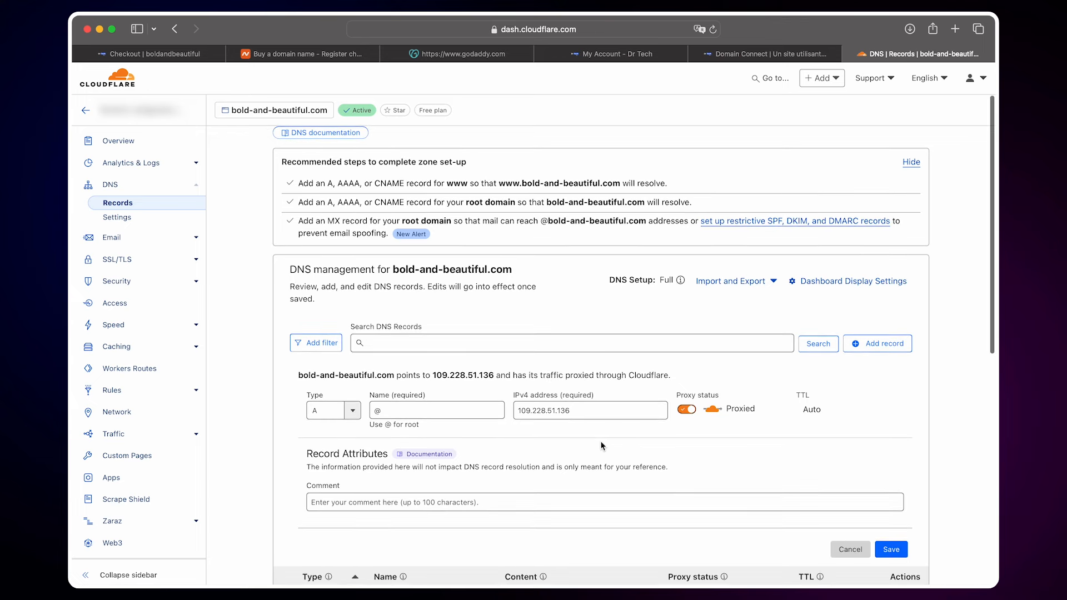
{"action": "scroll", "coordinate": [600, 441], "scroll_direction": "down", "scroll_amount": 3}
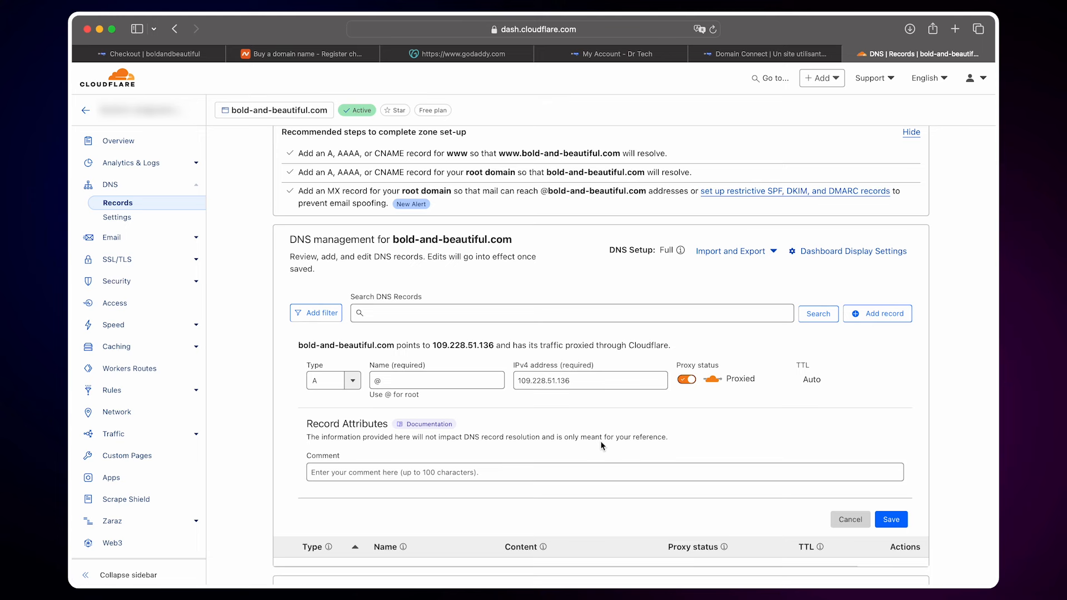
{"action": "scroll", "coordinate": [600, 441], "scroll_direction": "down", "scroll_amount": 2}
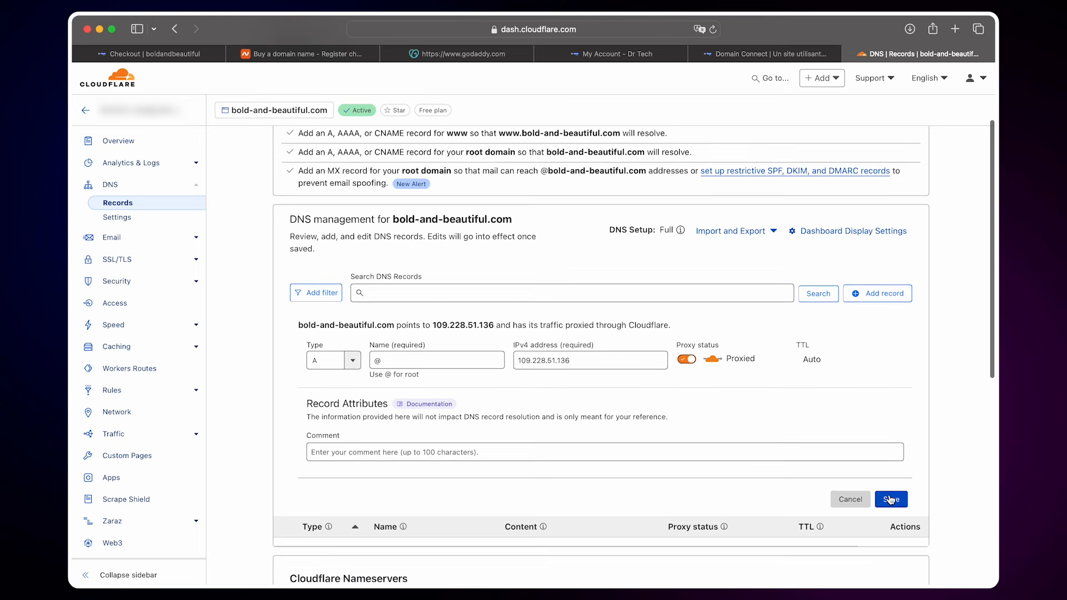
Copy the CNAME record's value site.mydr.tech from the Domain Connect instructions.
{"action": "left_click", "coordinate": [751, 54]}
{"action": "scroll", "coordinate": [274, 370], "scroll_direction": "down", "scroll_amount": 2}
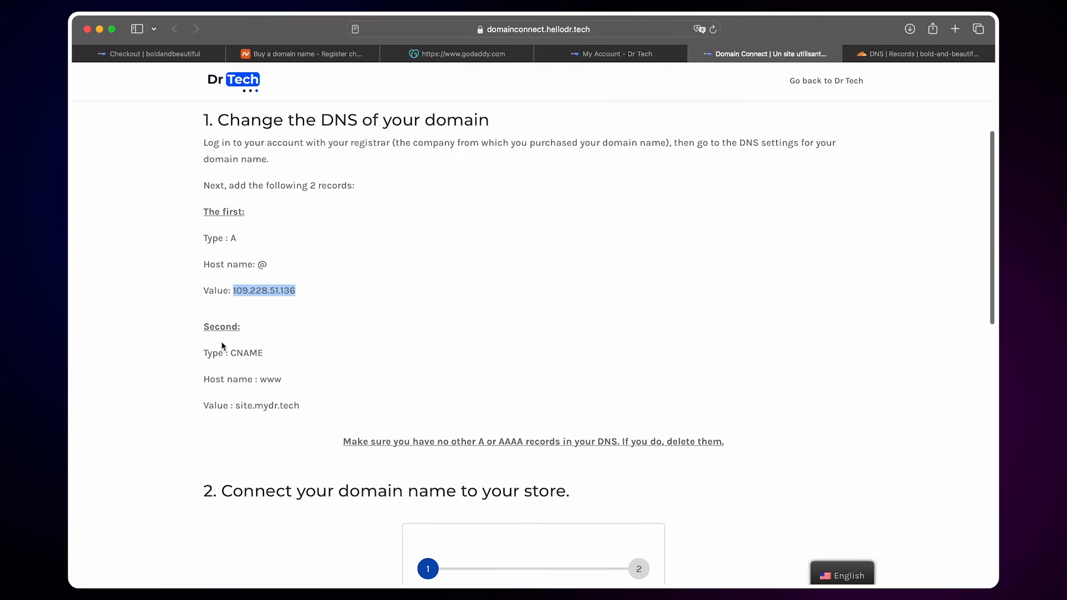
{"action": "left_click_drag", "start_coordinate": [231, 354], "coordinate": [294, 379]}
{"action": "left_click_drag", "start_coordinate": [235, 406], "coordinate": [339, 405]}
{"action": "key", "text": "super+c"}
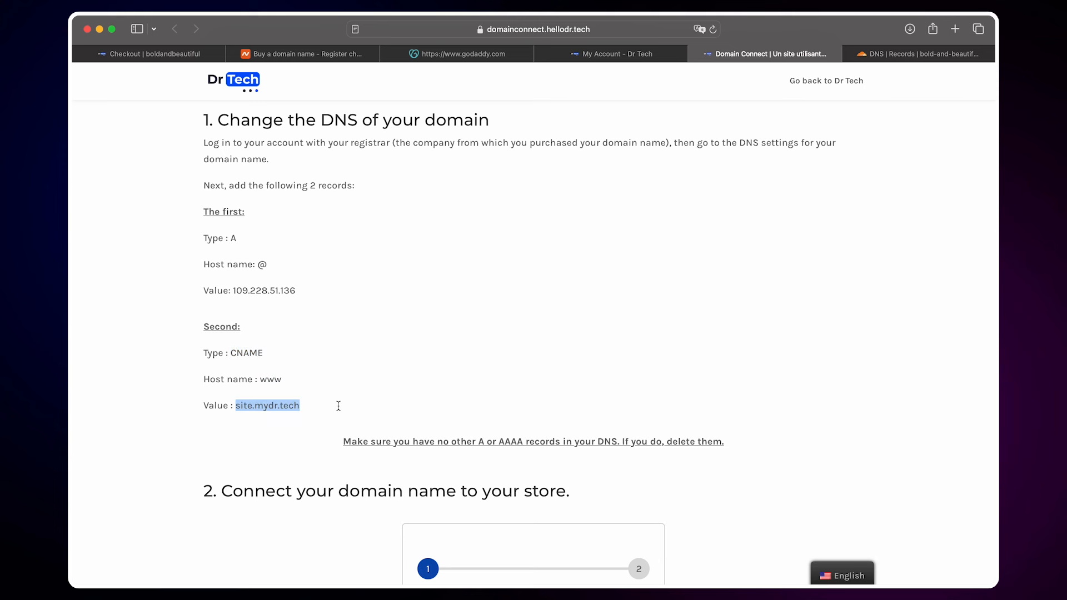
Add a Cloudflare CNAME record named www with target site.mydr.tech, and set both DNS records to DNS only.
{"action": "left_click", "coordinate": [928, 54]}
{"action": "left_click", "coordinate": [876, 275]}
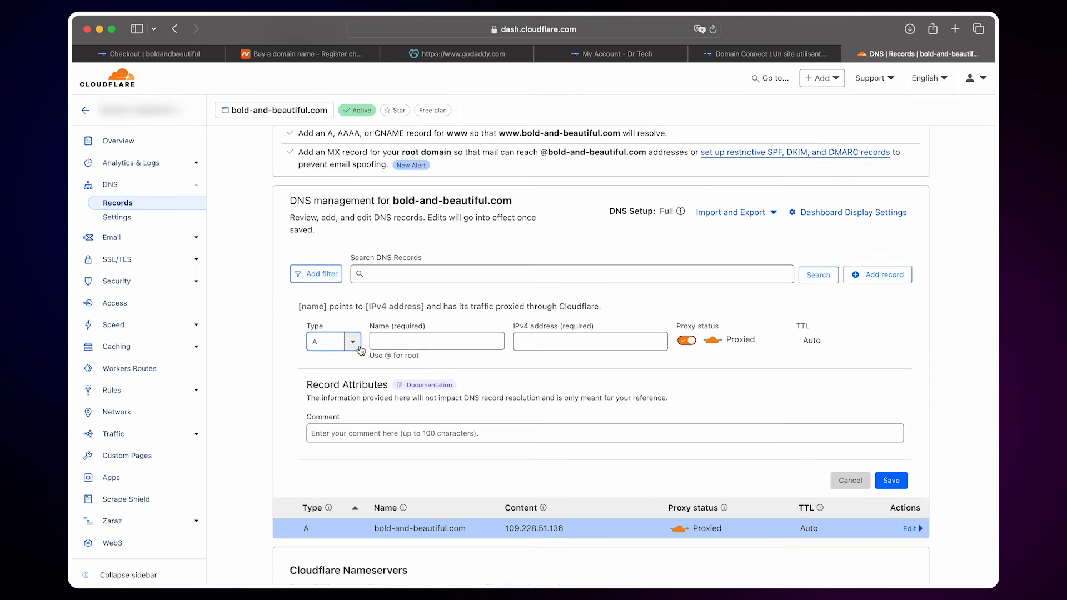
{"action": "left_click", "coordinate": [334, 342]}
{"action": "left_click", "coordinate": [325, 439]}
{"action": "left_click", "coordinate": [403, 341]}
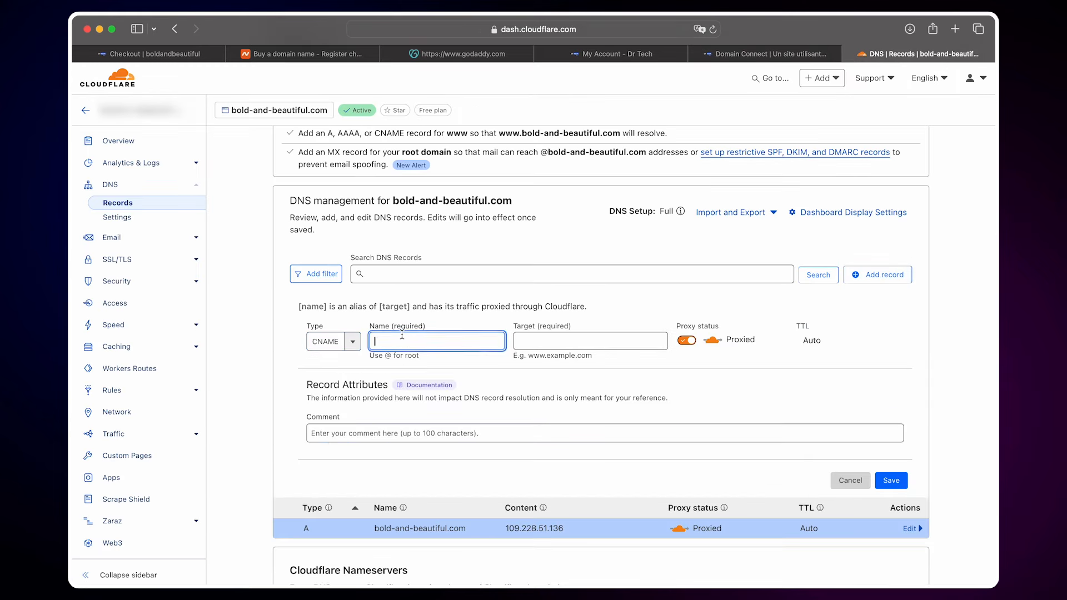
{"action": "type", "text": "www"}
{"action": "key", "text": "Tab"}
{"action": "key", "text": "super+v"}
{"action": "left_click", "coordinate": [681, 379]}
{"action": "left_click", "coordinate": [892, 477]}
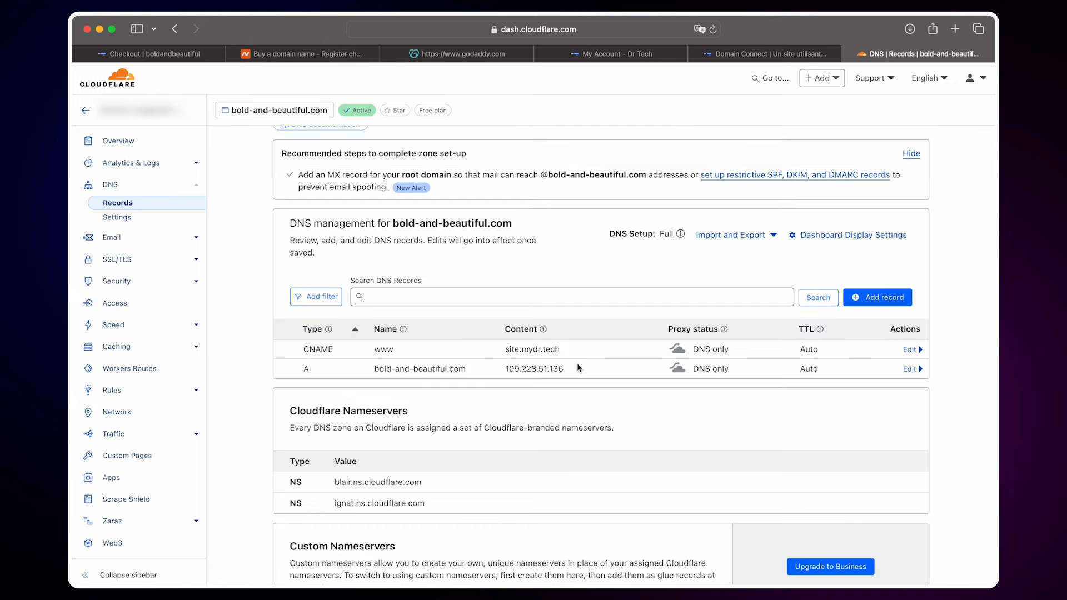
Connect the domain bold-and-beautiful.com to the boldandbeautiful store through the Domain Connect form.
{"action": "left_click", "coordinate": [759, 56]}
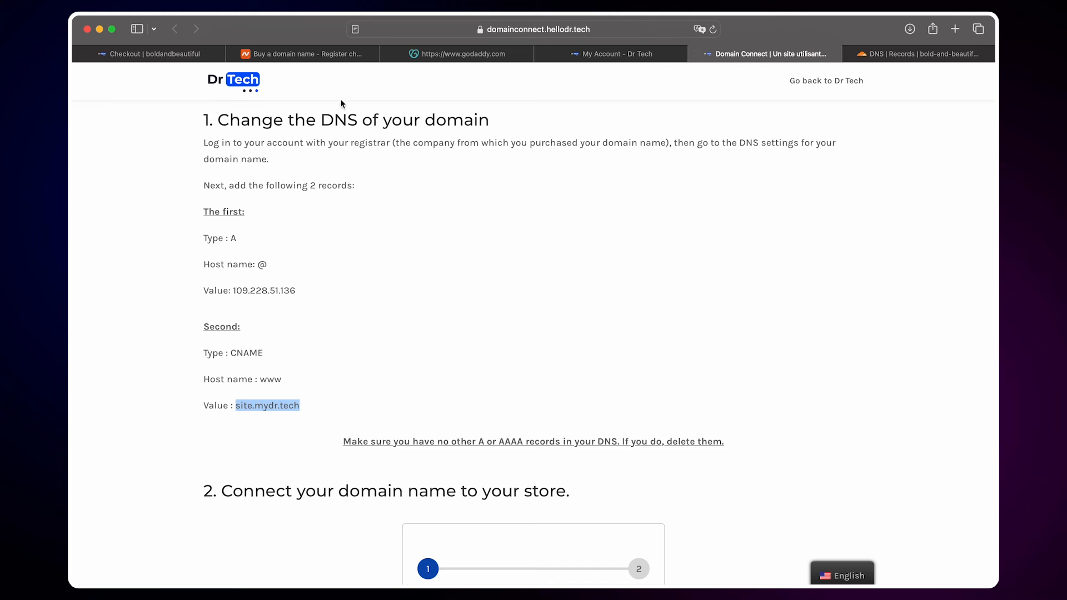
{"action": "scroll", "coordinate": [336, 203], "scroll_direction": "down", "scroll_amount": 5}
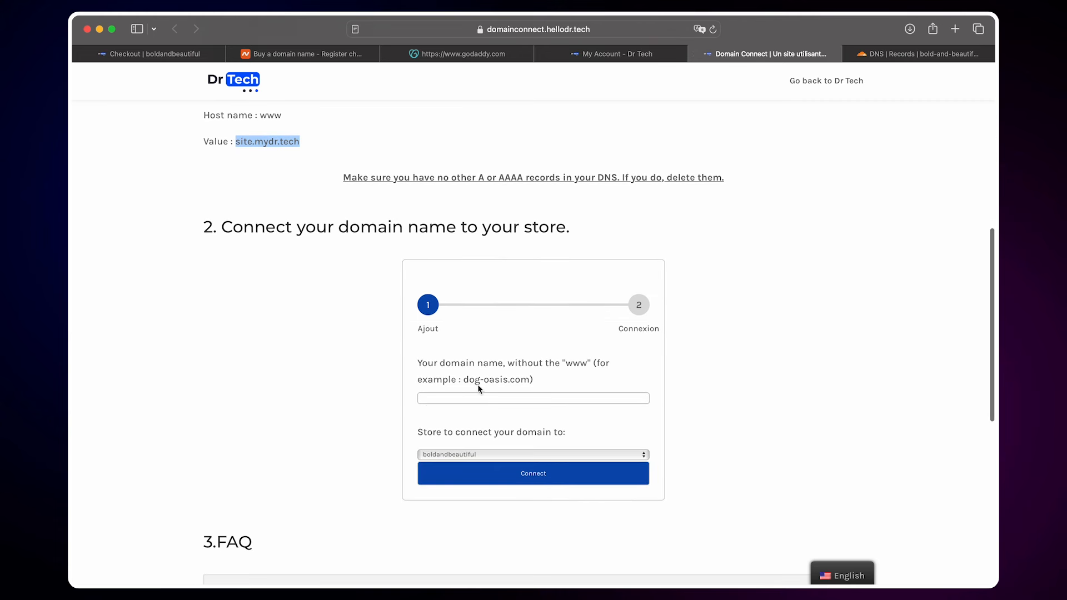
{"action": "left_click", "coordinate": [432, 399]}
{"action": "type", "text": "bold-and-beautiful.com"}
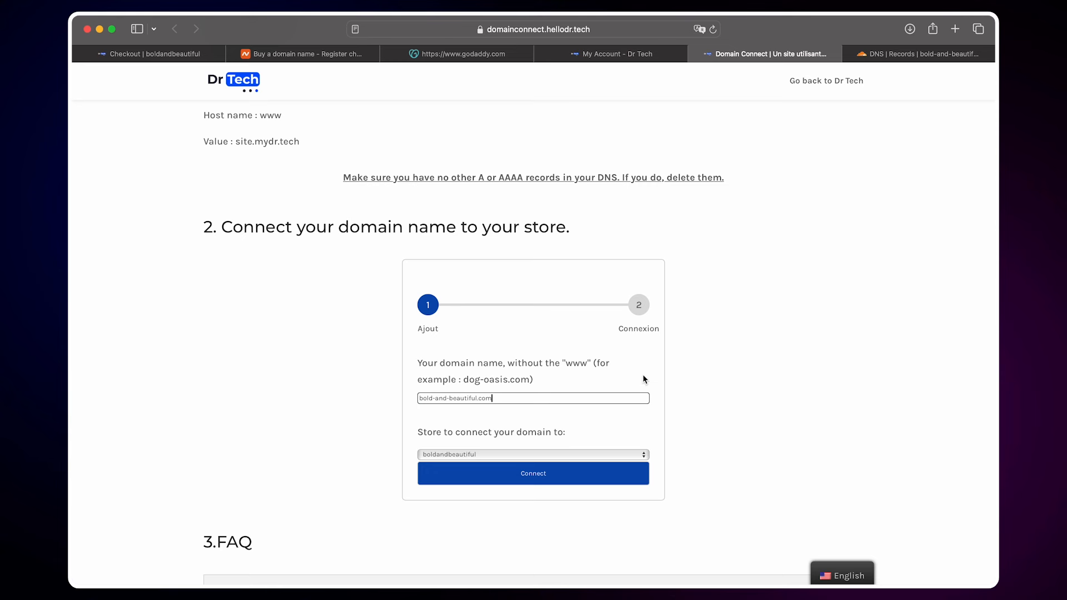
{"action": "left_click", "coordinate": [489, 456]}
{"action": "left_click", "coordinate": [474, 456]}
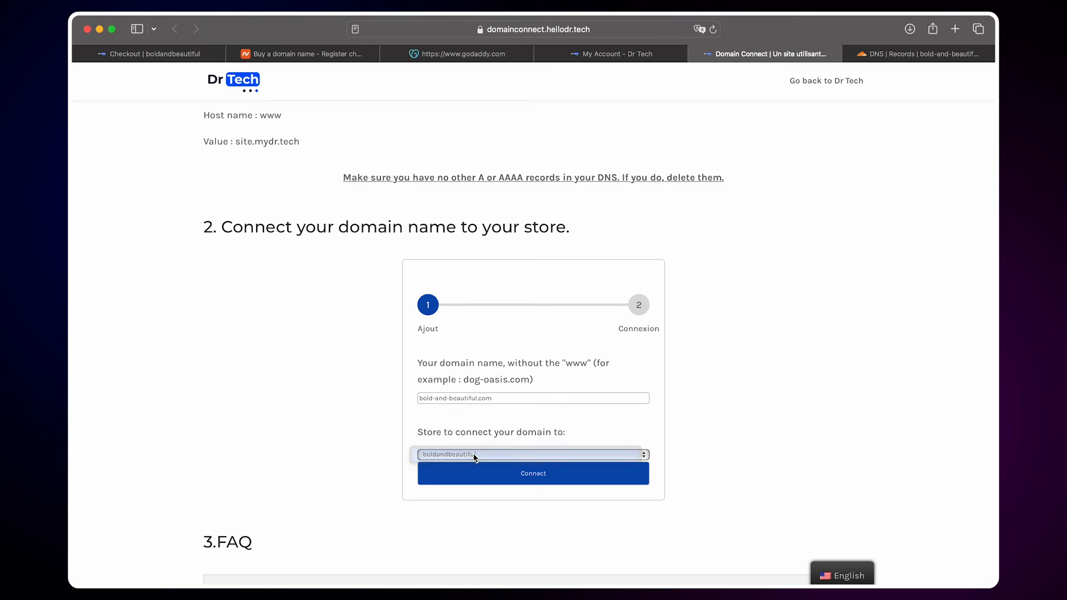
{"action": "left_click", "coordinate": [508, 482]}
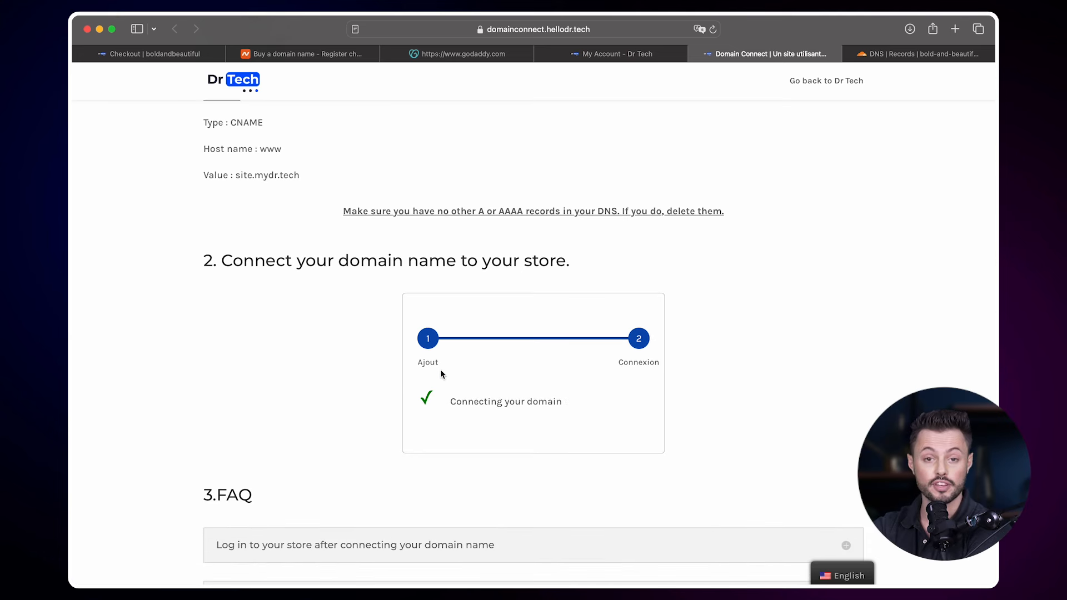
{"action": "left_click_drag", "start_coordinate": [448, 400], "coordinate": [531, 402]}
{"action": "left_click", "coordinate": [531, 402]}
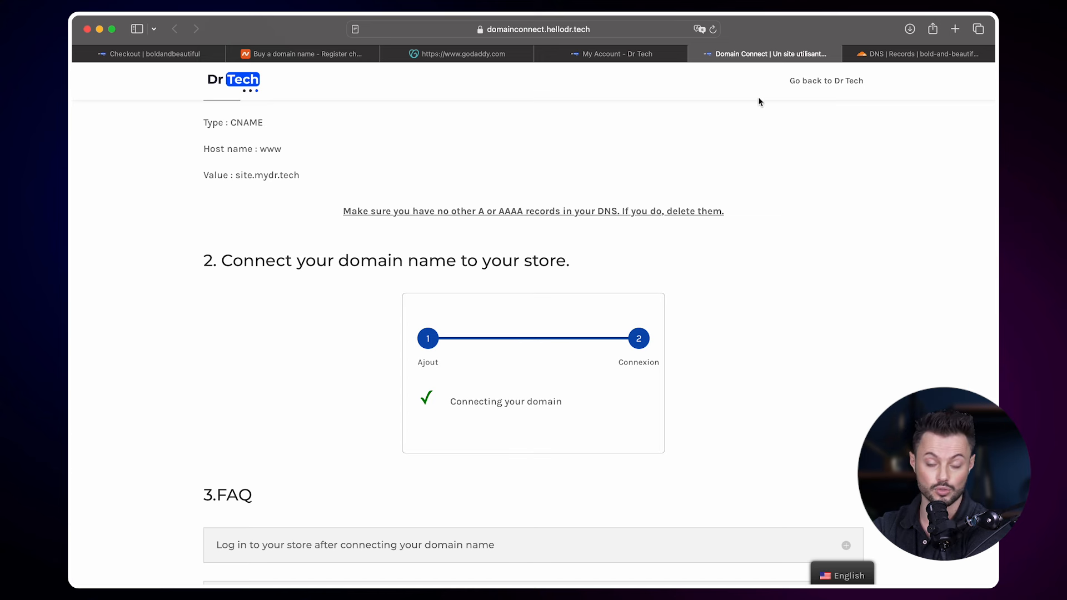
Close the browser pages no longer needed and load bold-and-beautiful.com on a new page.
{"action": "left_click", "coordinate": [233, 53]}
{"action": "left_click", "coordinate": [234, 54]}
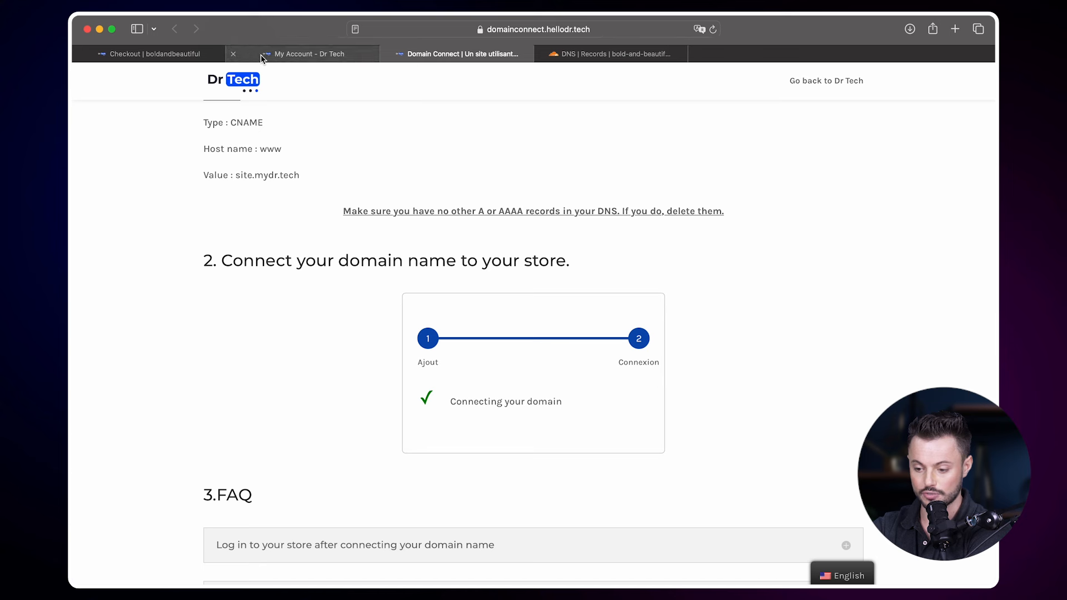
{"action": "left_click", "coordinate": [772, 55]}
{"action": "key", "text": "super+t"}
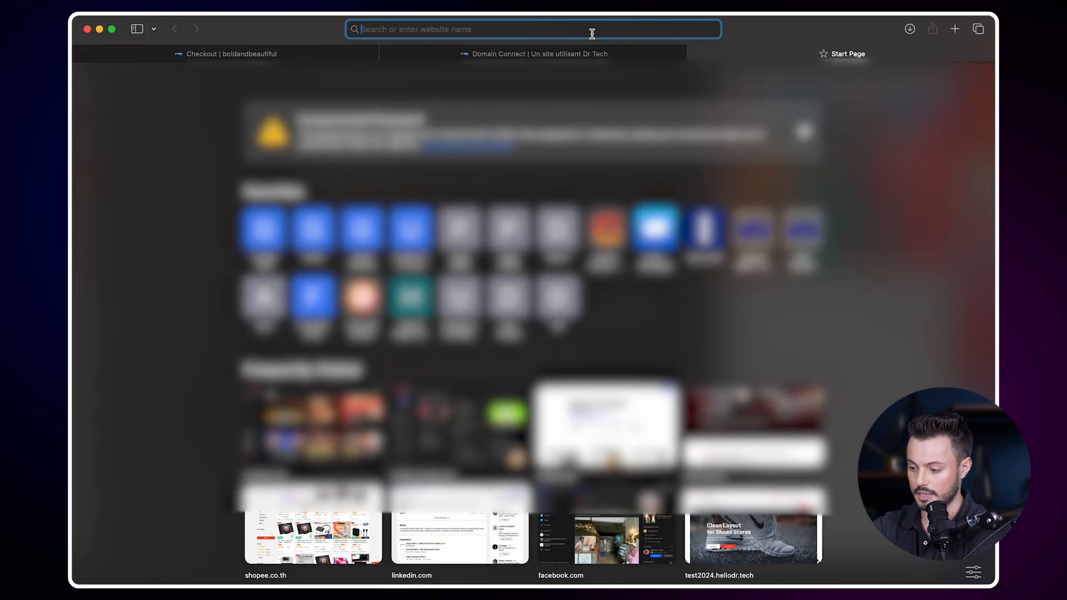
{"action": "type", "text": "bold-and-beautiful.com"}
{"action": "key", "text": "Return"}
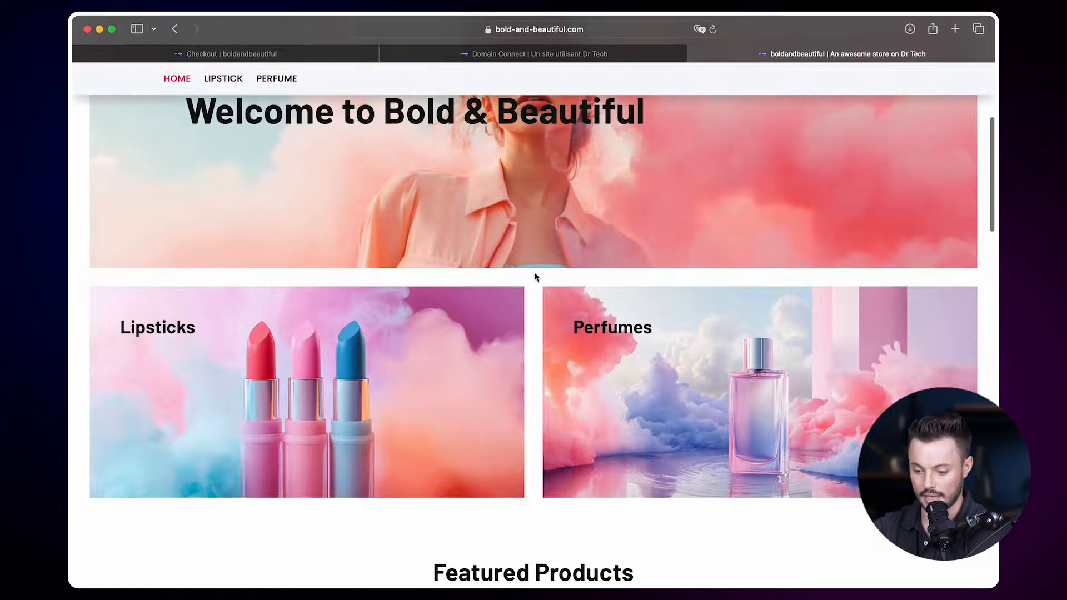
Examine the store's home page on the new domain, from the welcome banner through the featured products.
{"action": "scroll", "coordinate": [535, 278], "scroll_direction": "down", "scroll_amount": 10}
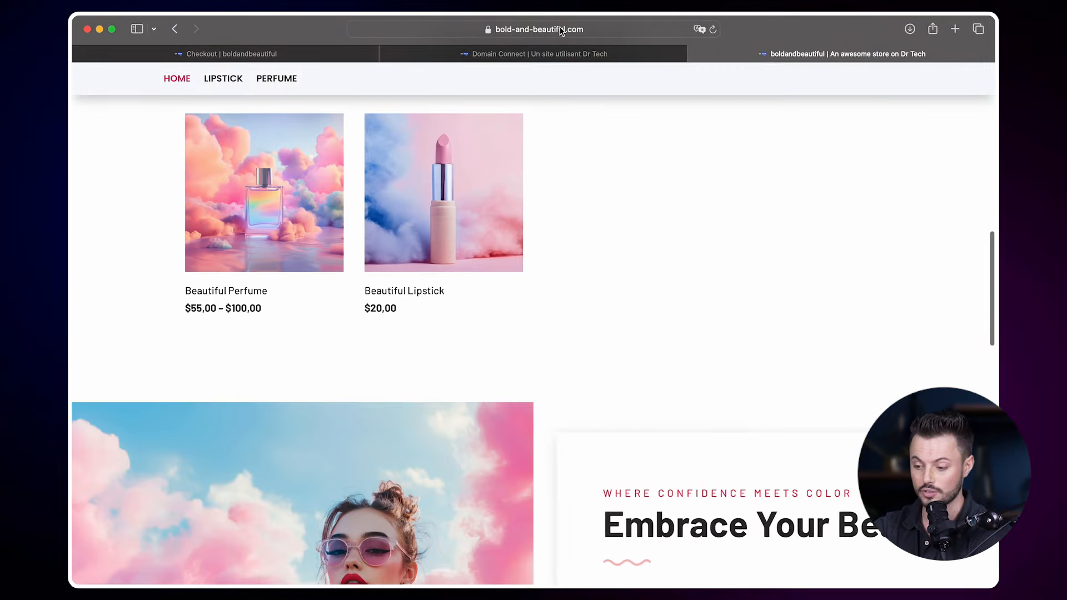
{"action": "scroll", "coordinate": [538, 289], "scroll_direction": "down", "scroll_amount": 10}
{"action": "scroll", "coordinate": [538, 289], "scroll_direction": "down", "scroll_amount": 5}
{"action": "scroll", "coordinate": [538, 289], "scroll_direction": "up", "scroll_amount": 20}
{"action": "scroll", "coordinate": [537, 286], "scroll_direction": "up", "scroll_amount": 1}
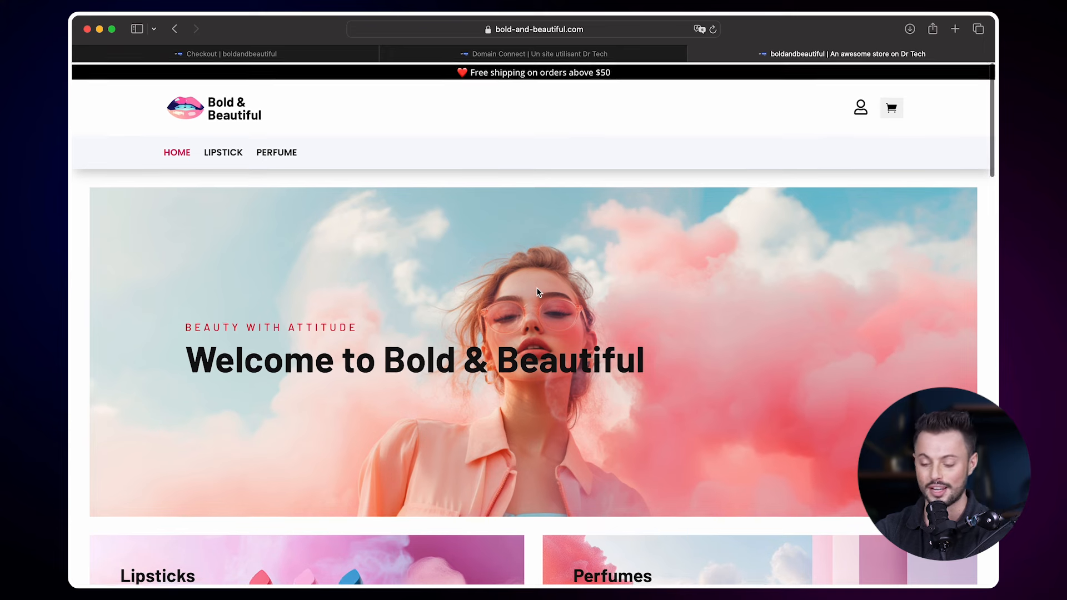
{"action": "scroll", "coordinate": [536, 289], "scroll_direction": "up", "scroll_amount": 1}
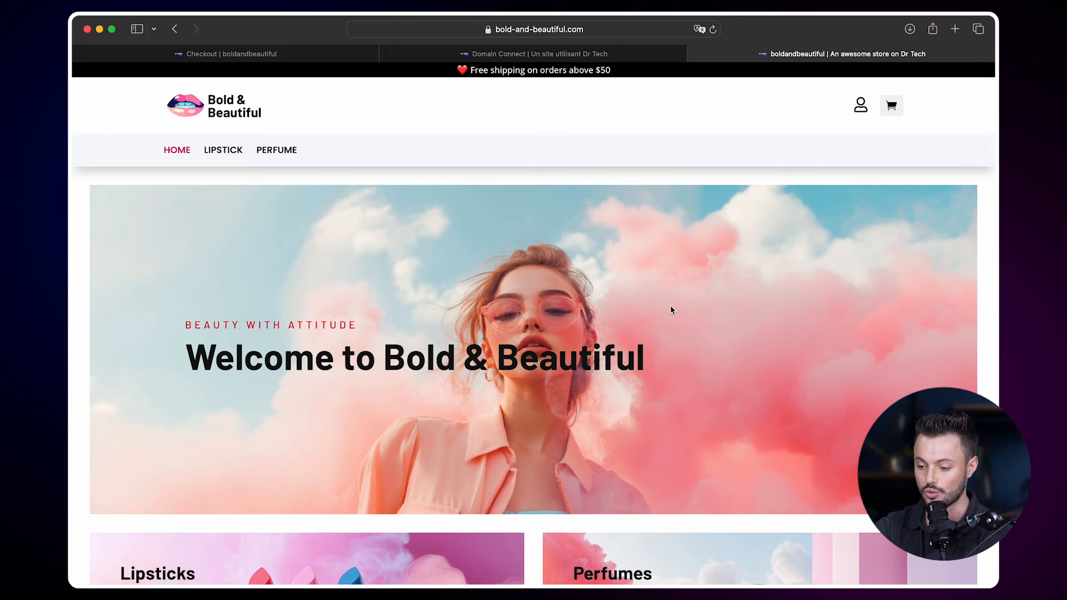
{"action": "scroll", "coordinate": [670, 305], "scroll_direction": "up", "scroll_amount": 1}
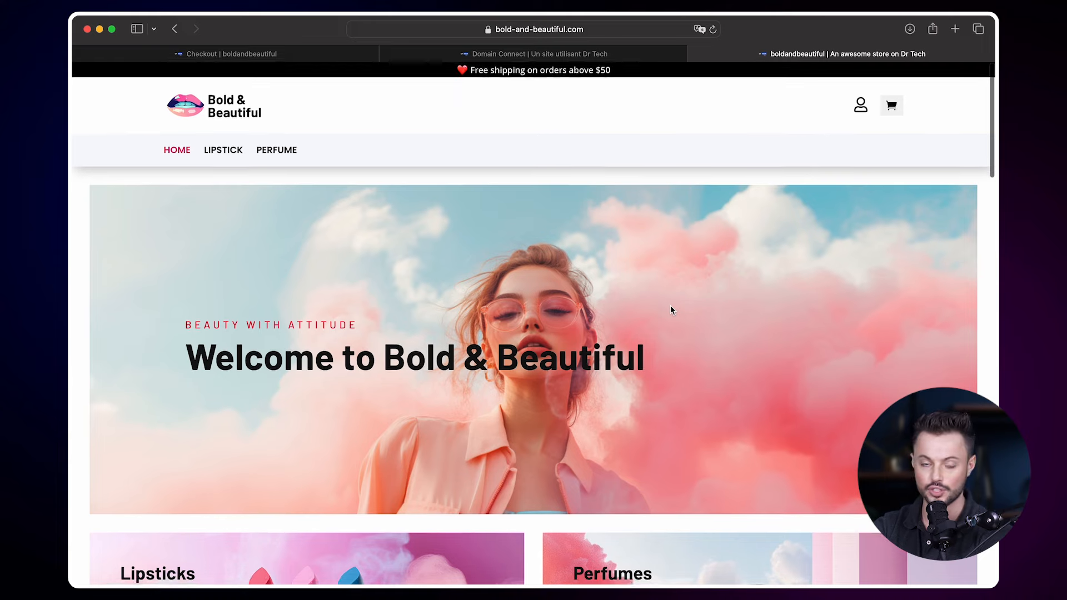
{"action": "left_click", "coordinate": [865, 107]}
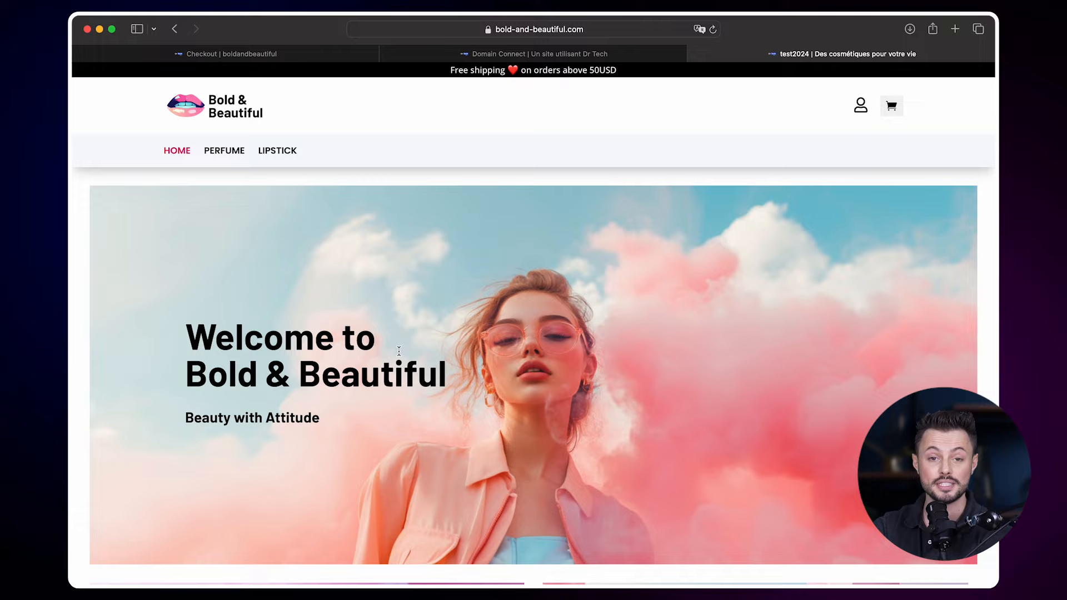
{"action": "scroll", "coordinate": [401, 356], "scroll_direction": "down", "scroll_amount": 10}
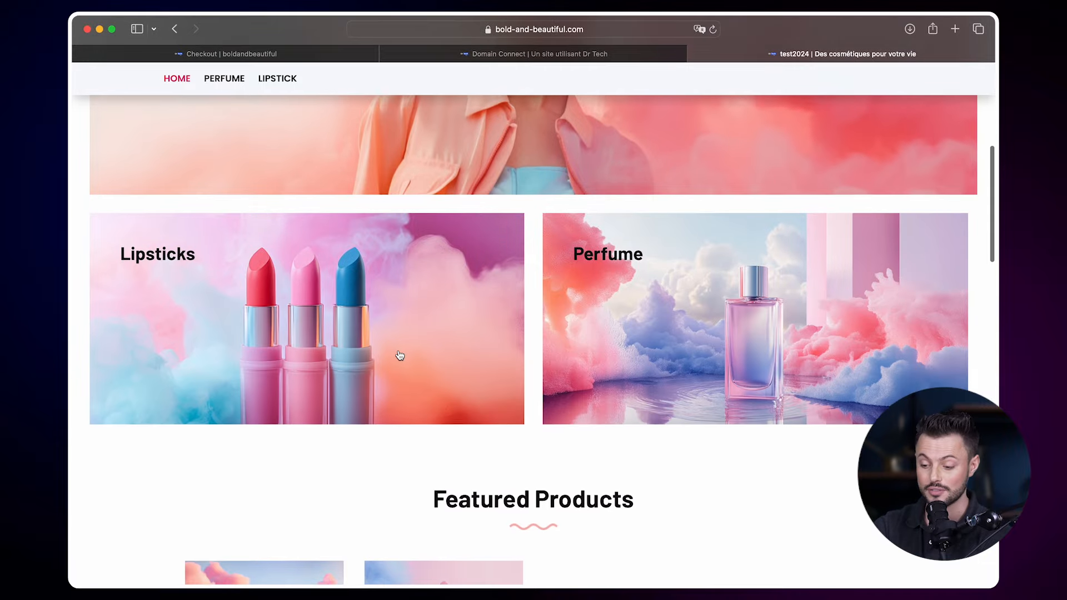
{"action": "scroll", "coordinate": [579, 404], "scroll_direction": "down", "scroll_amount": 3}
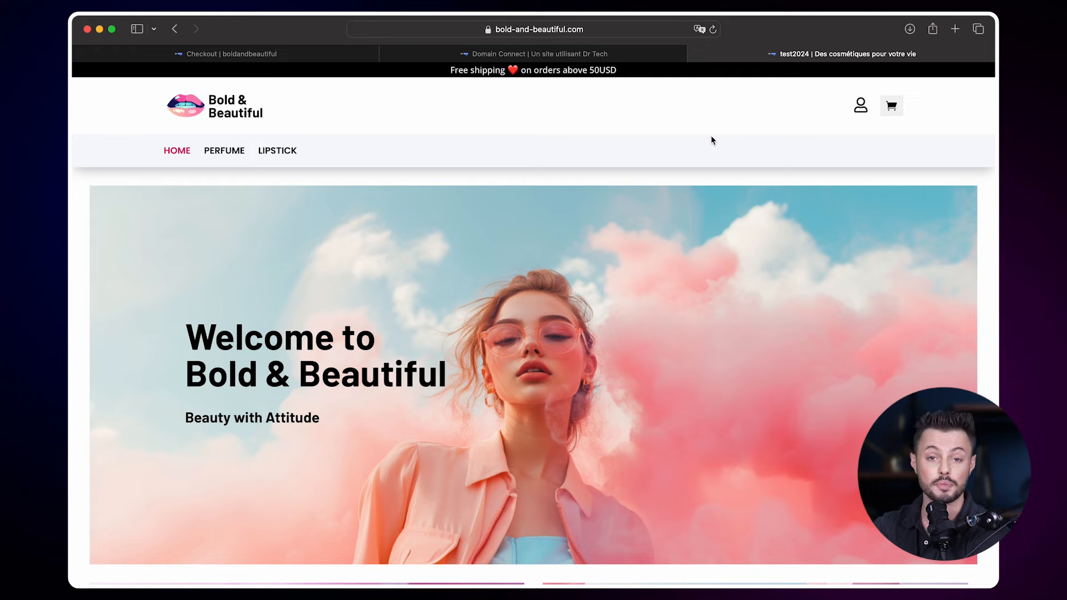
Open the store upgrade checkout from the Dr Tech account on hellodr.tech and examine the features included in the packages.
{"action": "left_click", "coordinate": [955, 29]}
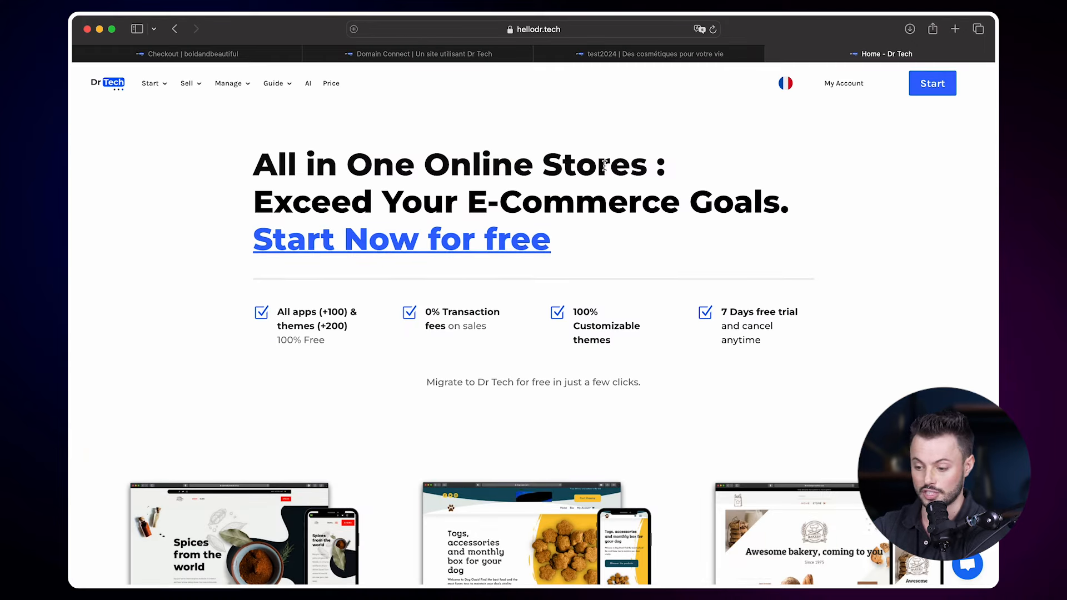
{"action": "scroll", "coordinate": [608, 182], "scroll_direction": "up", "scroll_amount": 1}
{"action": "left_click", "coordinate": [849, 86]}
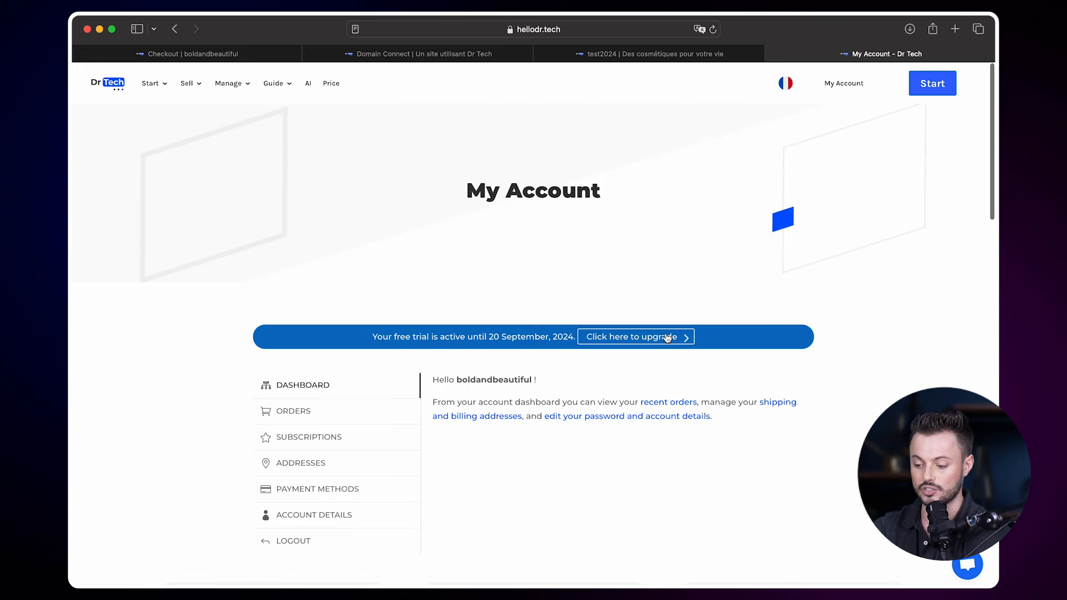
{"action": "left_click", "coordinate": [663, 339]}
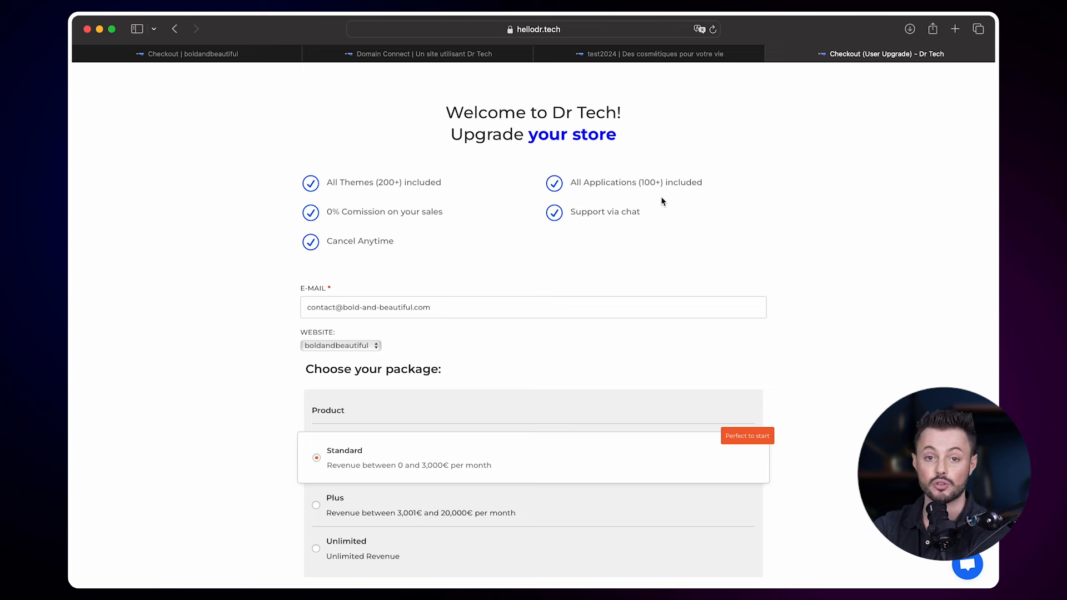
{"action": "left_click_drag", "start_coordinate": [544, 189], "coordinate": [679, 184]}
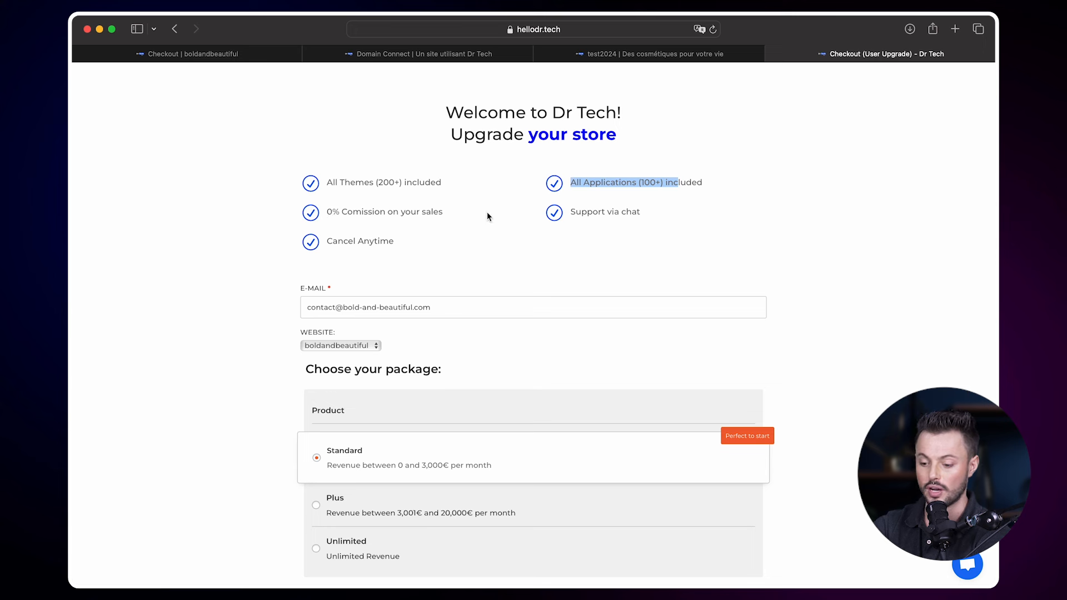
{"action": "left_click_drag", "start_coordinate": [575, 212], "coordinate": [652, 211]}
{"action": "left_click", "coordinate": [652, 211]}
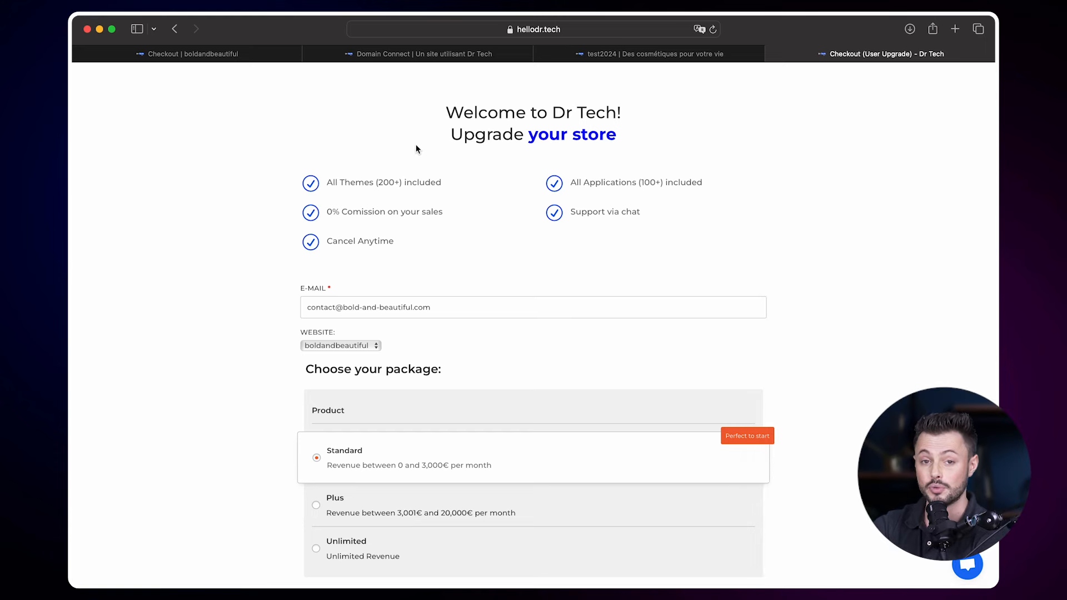
Open Dr Tech's "Get free professional emails" article from My Account and examine its MX records and e-mail address request form.
{"action": "left_click", "coordinate": [175, 28]}
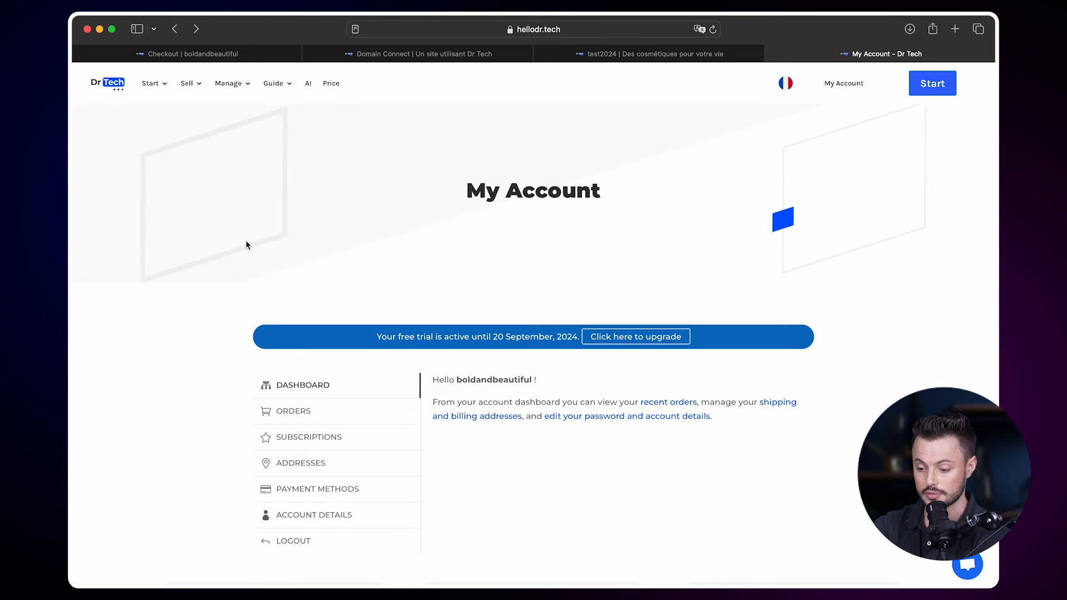
{"action": "scroll", "coordinate": [245, 240], "scroll_direction": "down", "scroll_amount": 3}
{"action": "left_click", "coordinate": [558, 490]}
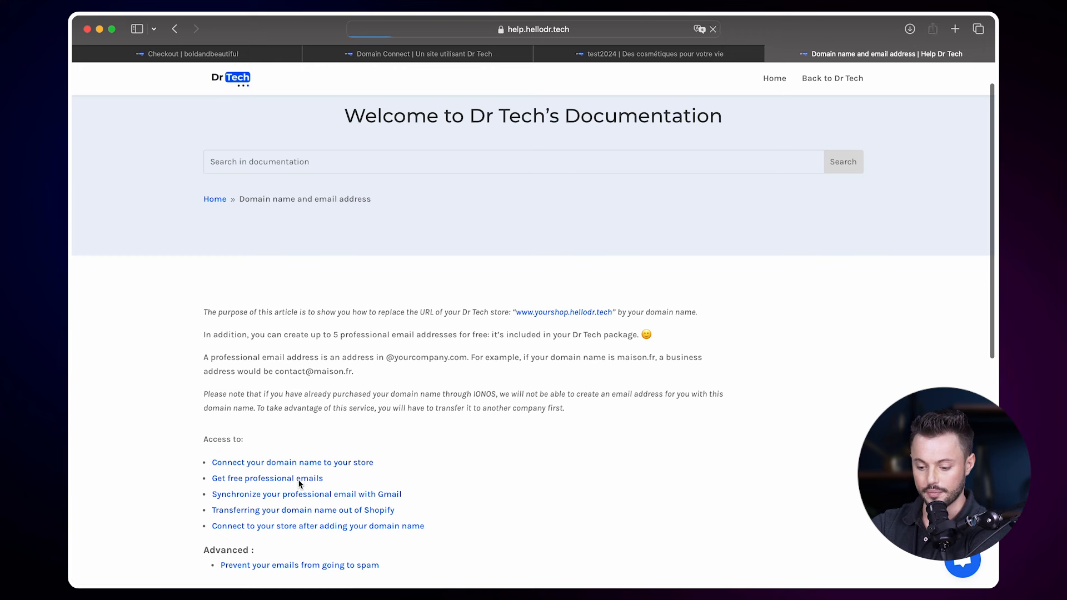
{"action": "left_click", "coordinate": [299, 479]}
{"action": "scroll", "coordinate": [356, 419], "scroll_direction": "down", "scroll_amount": 8}
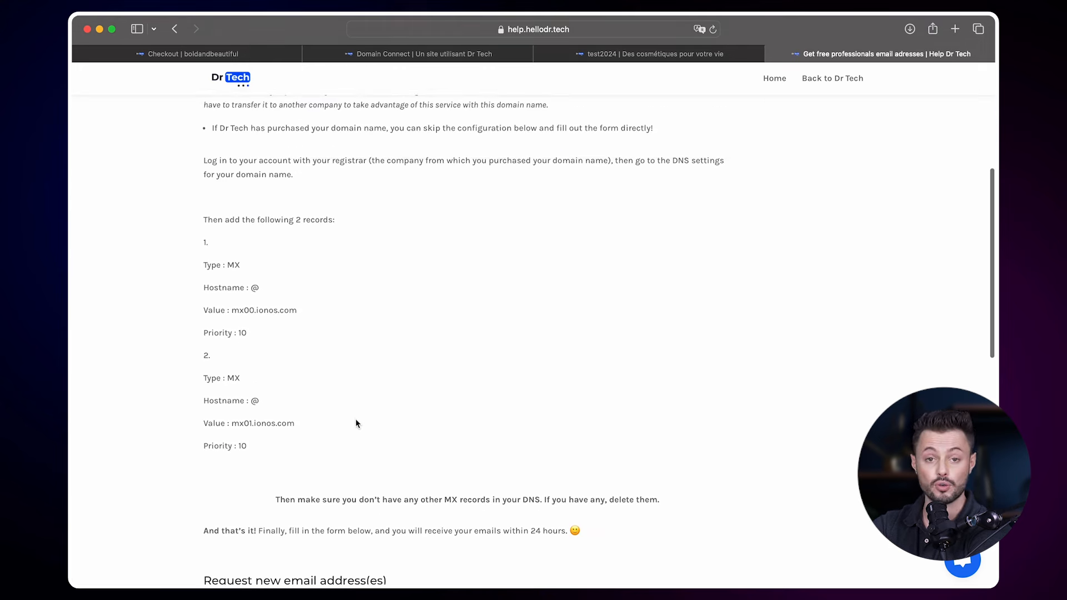
{"action": "scroll", "coordinate": [356, 423], "scroll_direction": "down", "scroll_amount": 2}
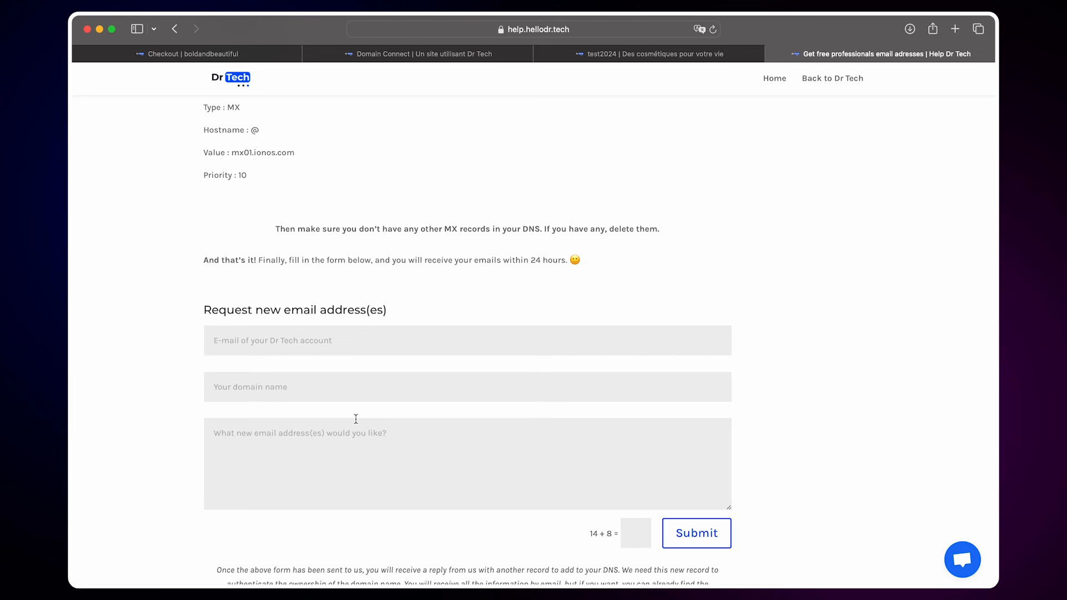
{"action": "scroll", "coordinate": [356, 419], "scroll_direction": "down", "scroll_amount": 1}
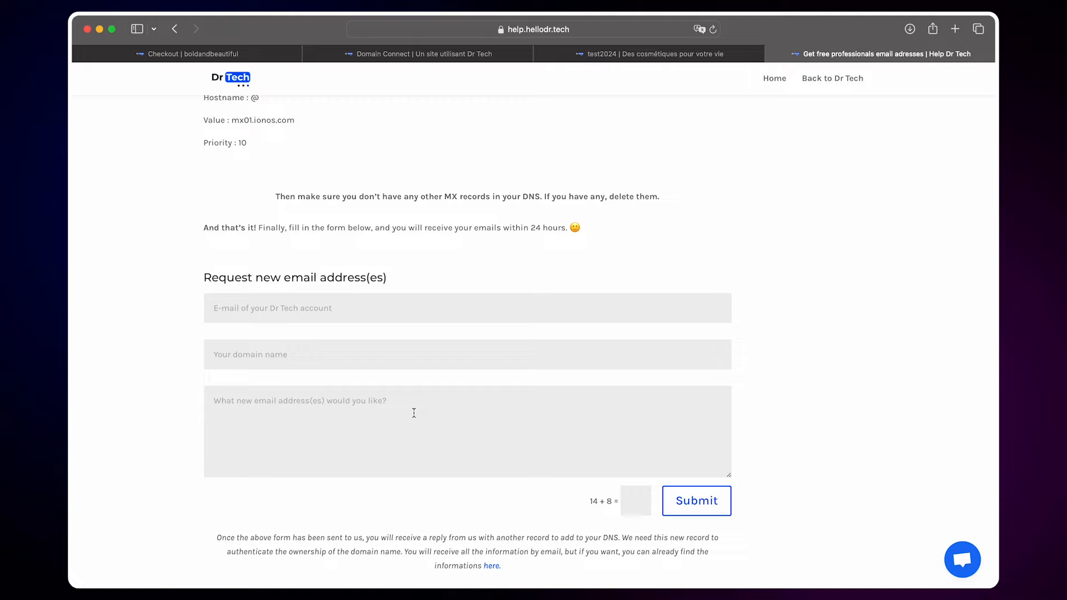